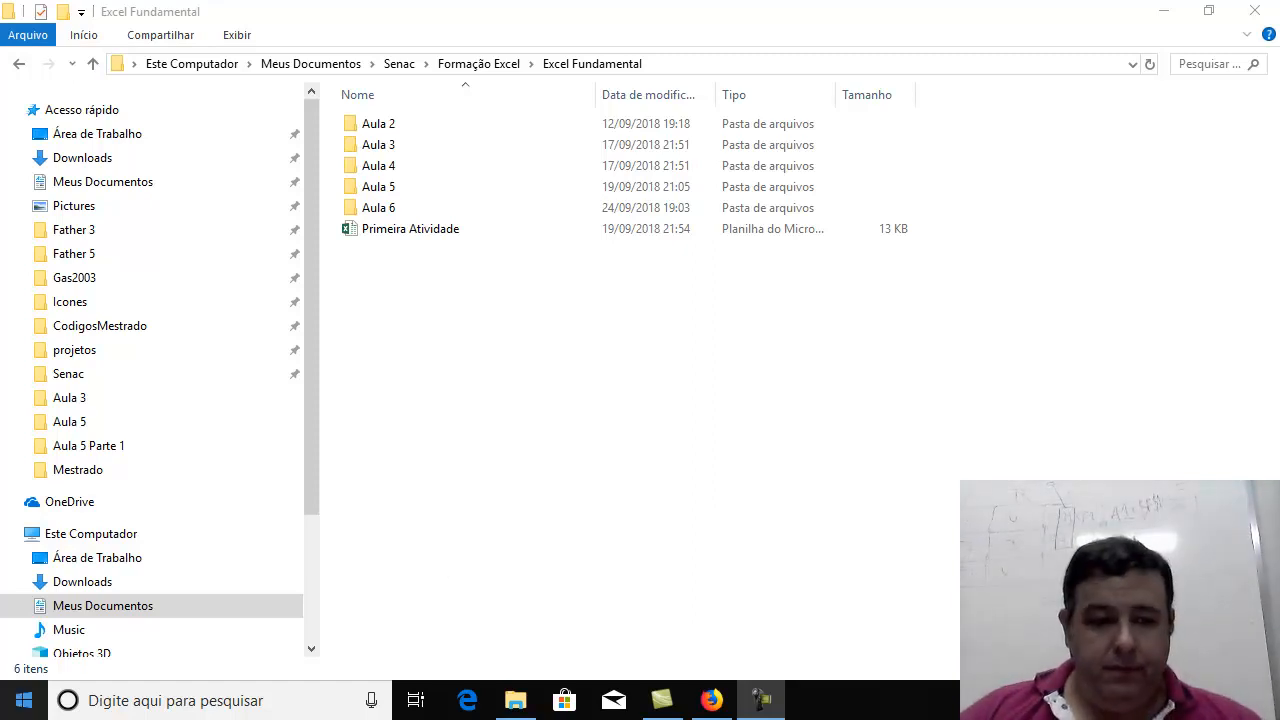
# Open Excel 2013 and create a blank workbook
pyautogui.click(14, 708)
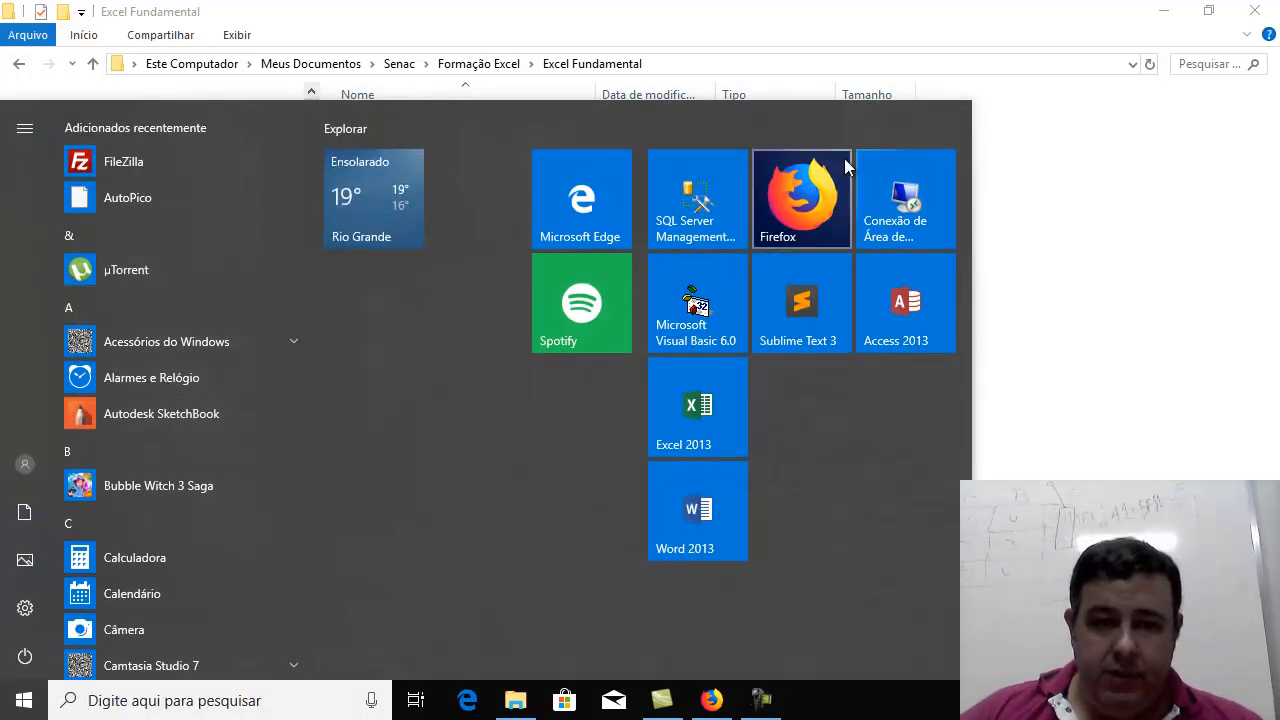
pyautogui.click(729, 412)
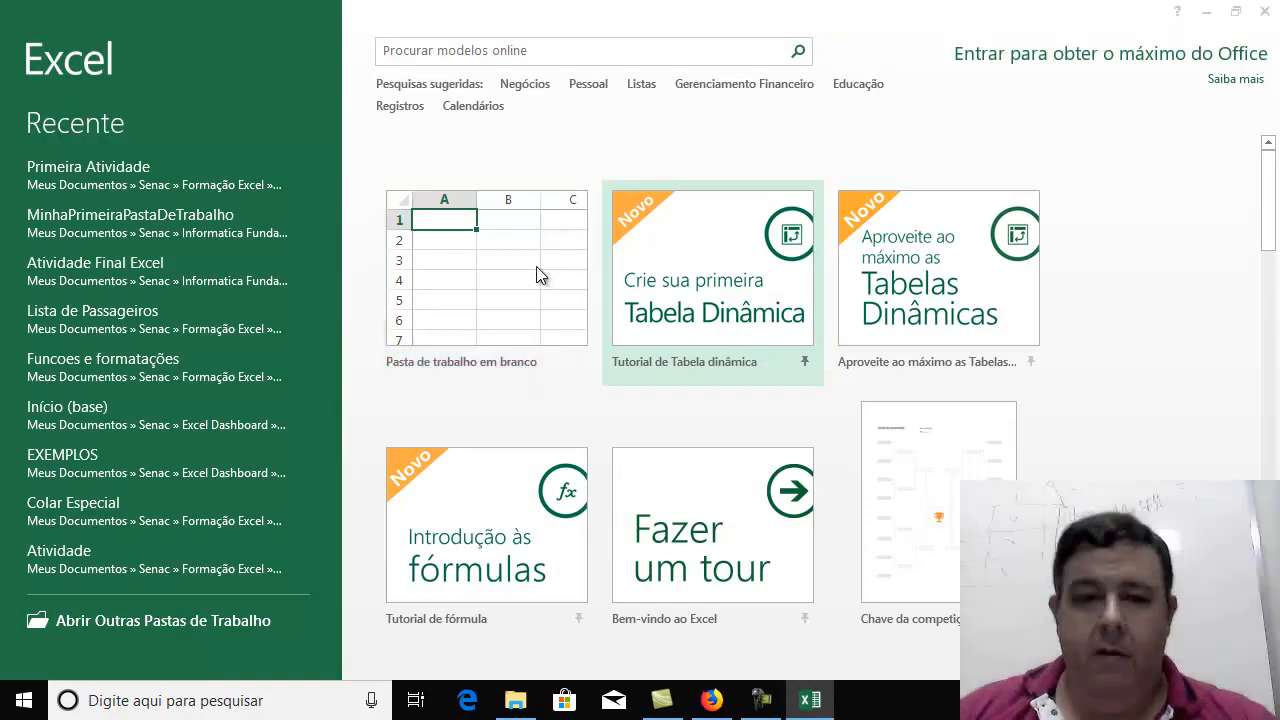
pyautogui.click(840, 552)
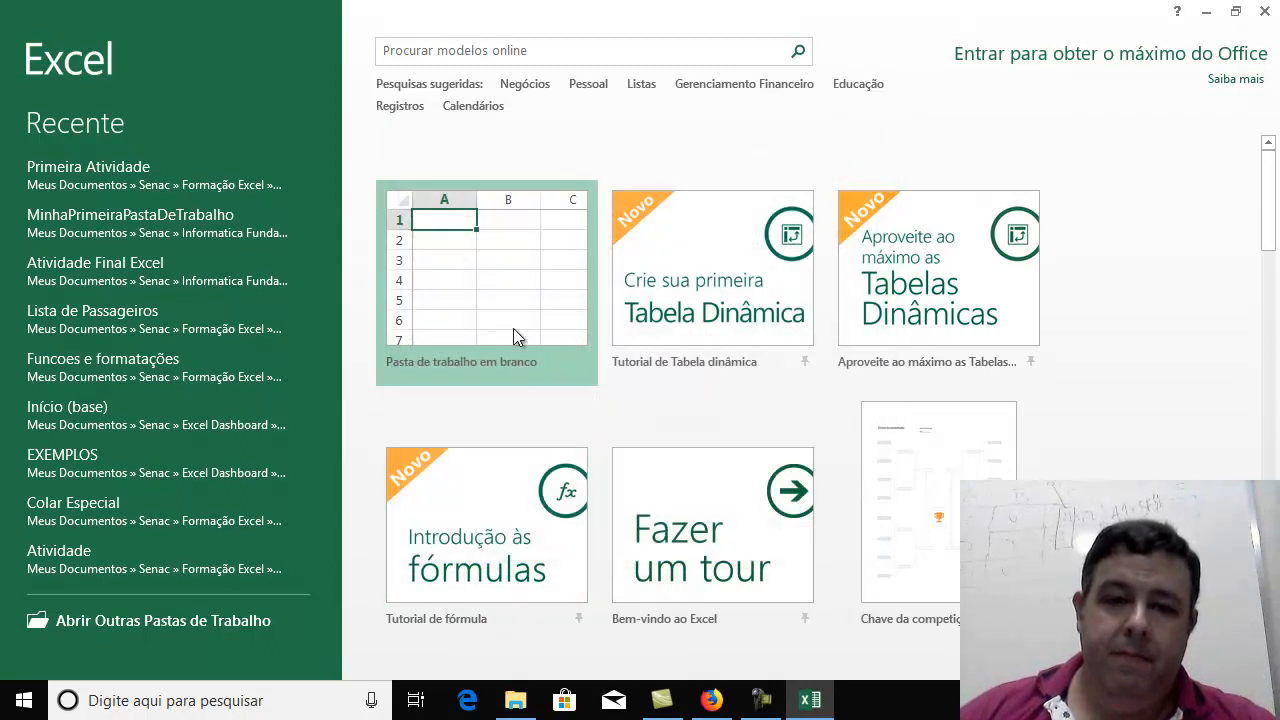
pyautogui.click(523, 364)
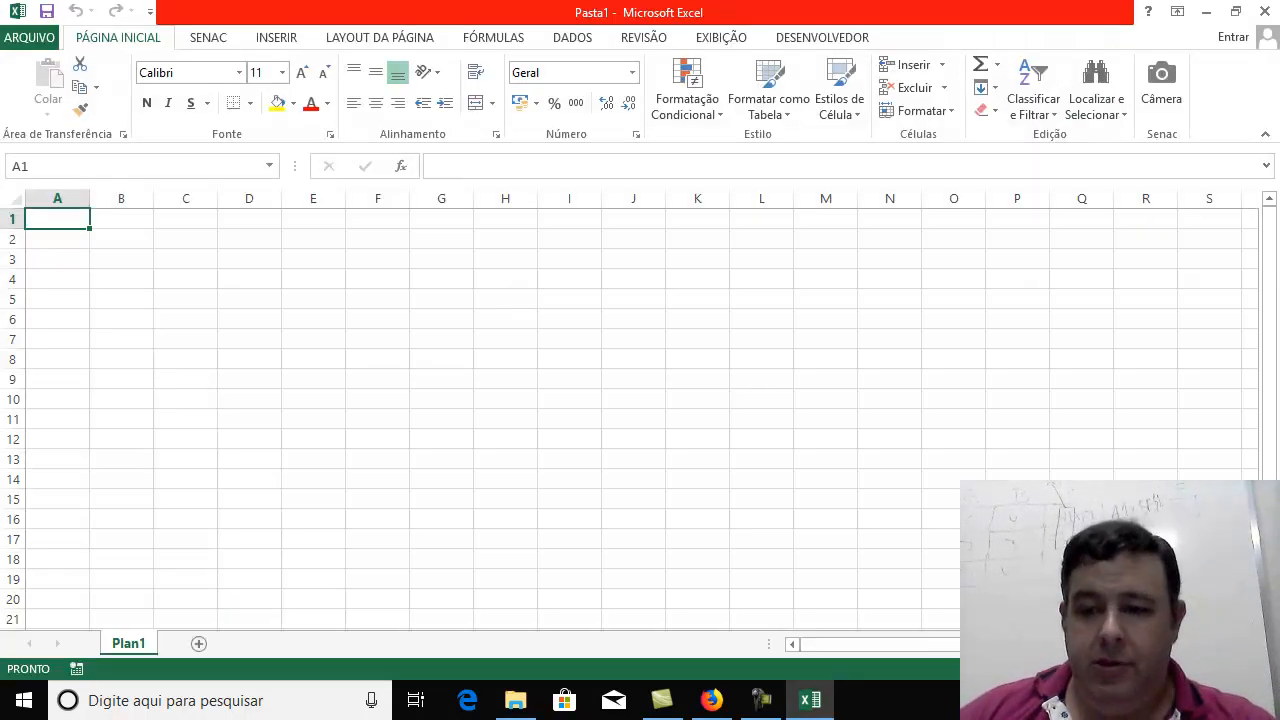
pyautogui.scroll(4, 640, 410)
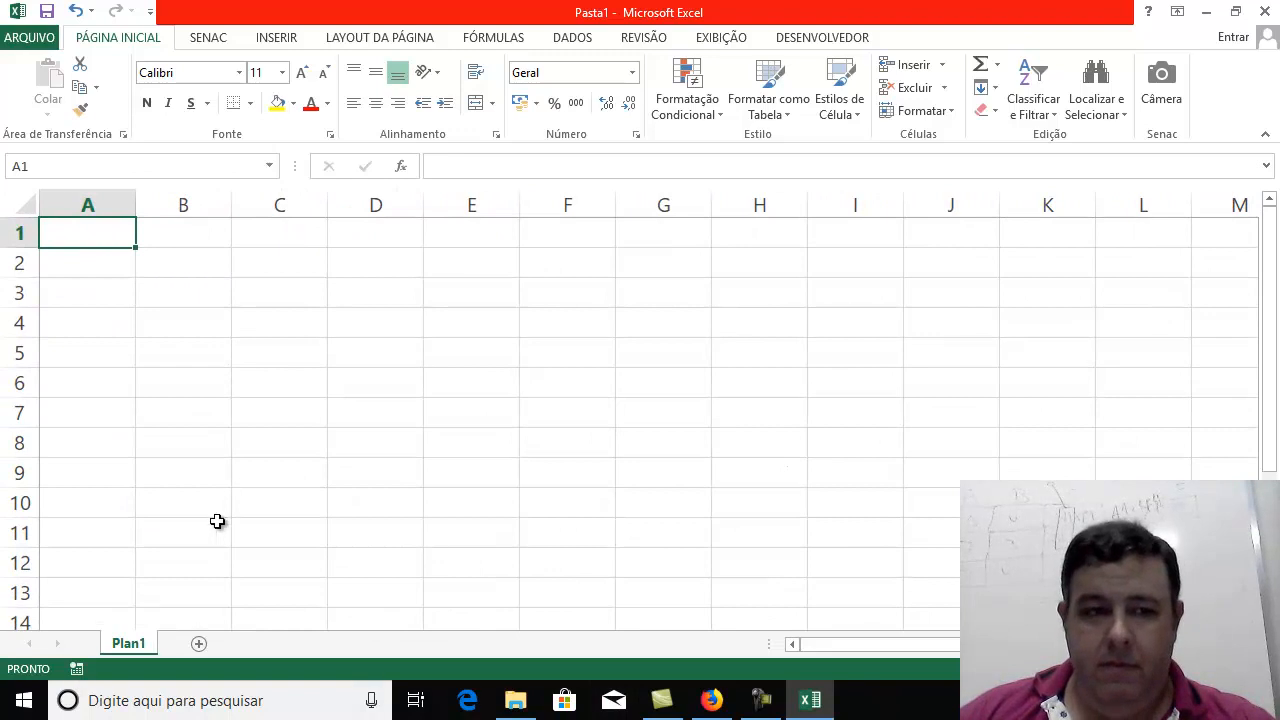
pyautogui.click(237, 354)
pyautogui.click(191, 275)
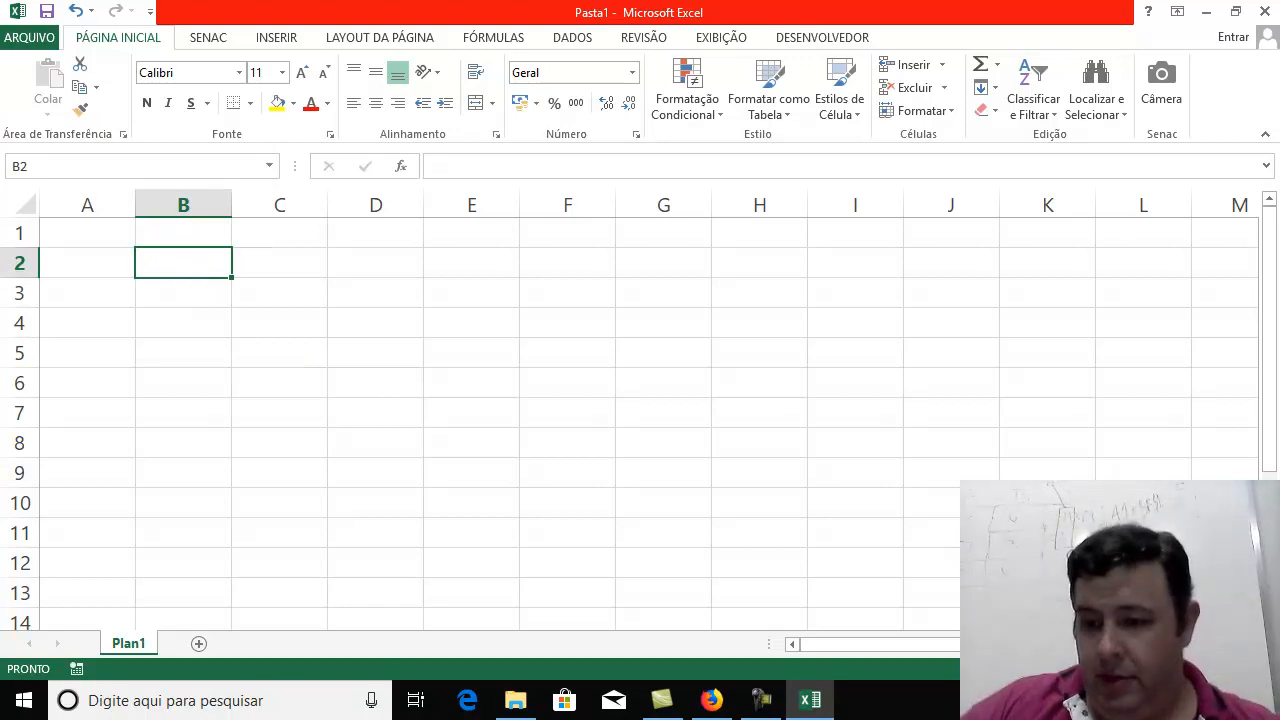
pyautogui.scroll(2, 678, 411)
pyautogui.click(678, 398)
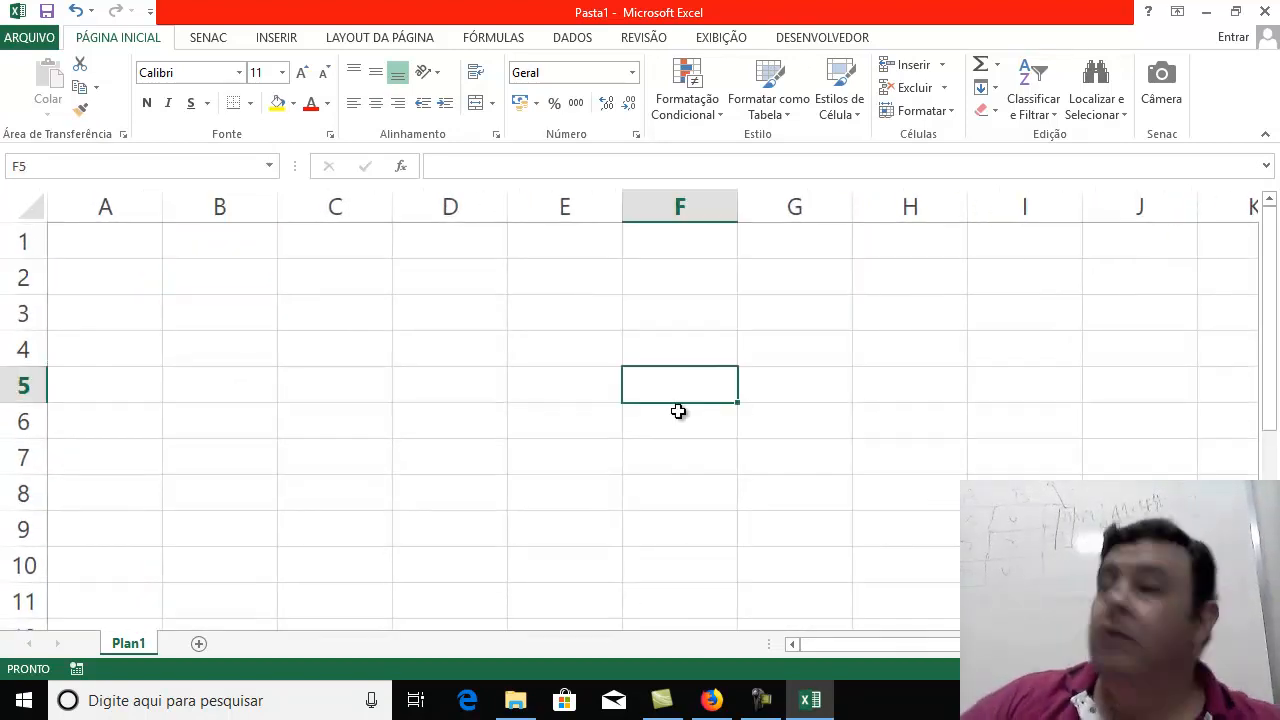
pyautogui.click(519, 388)
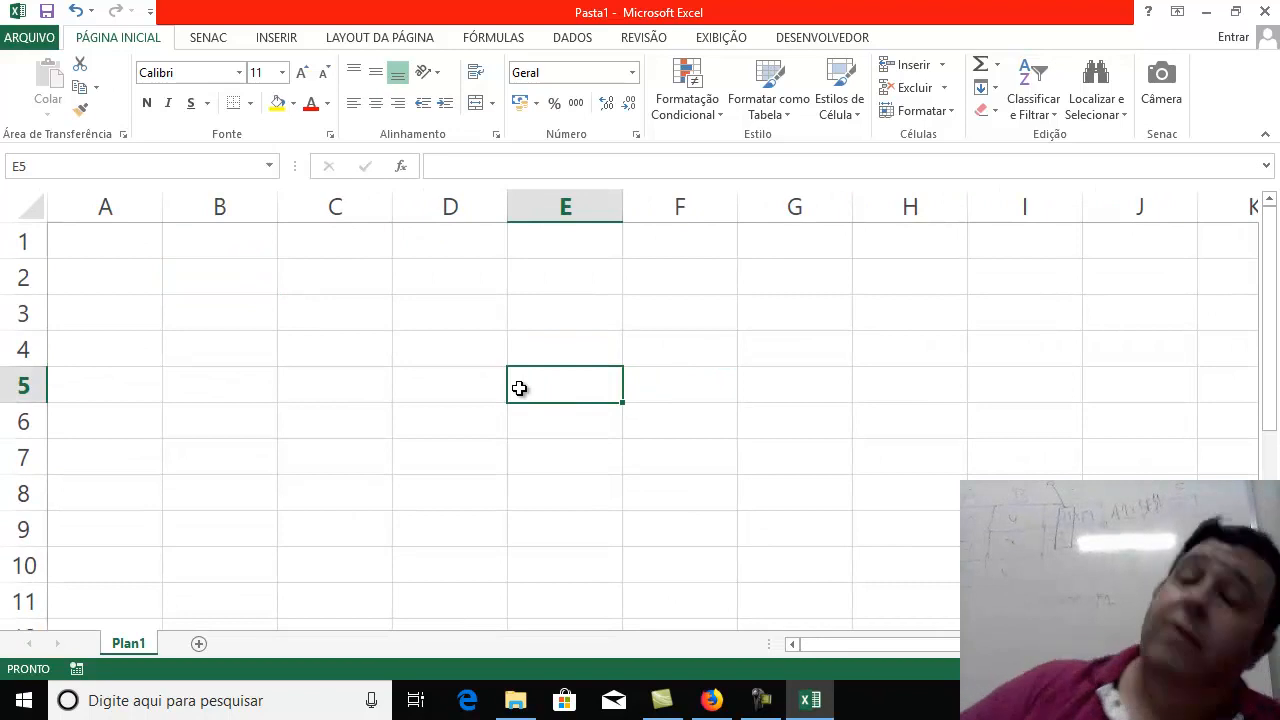
pyautogui.click(326, 315)
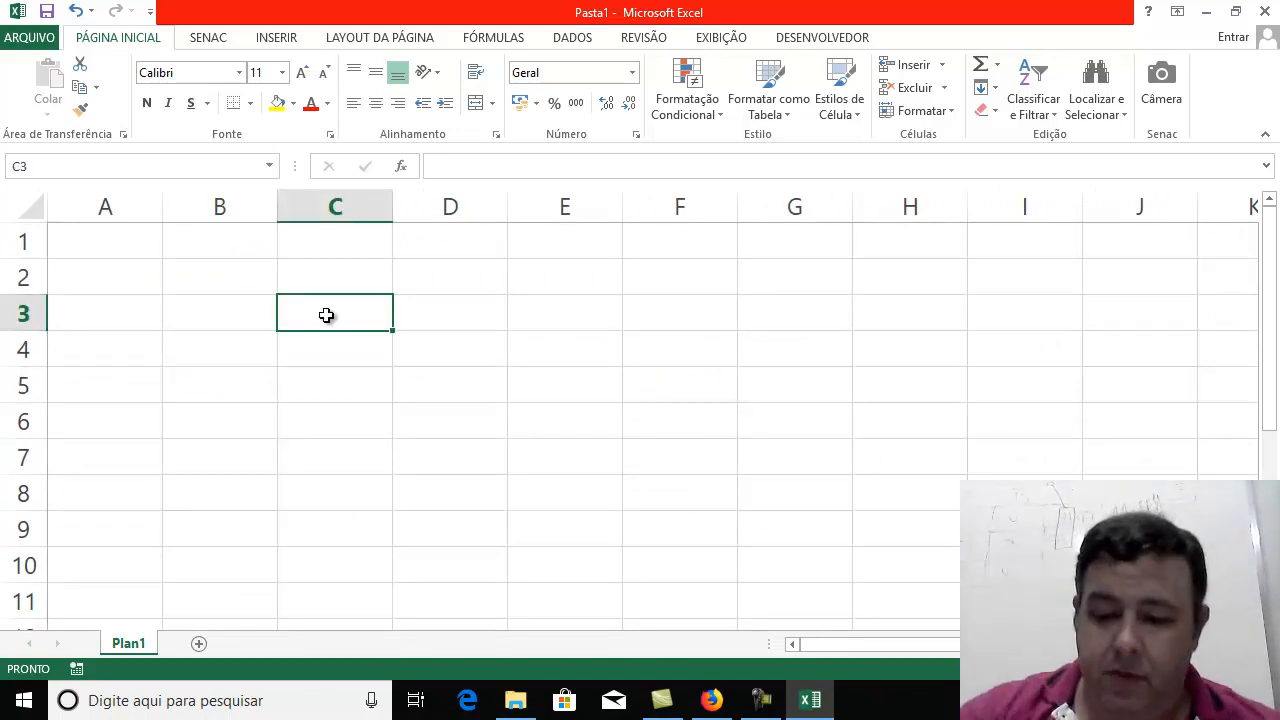
pyautogui.press('Up')
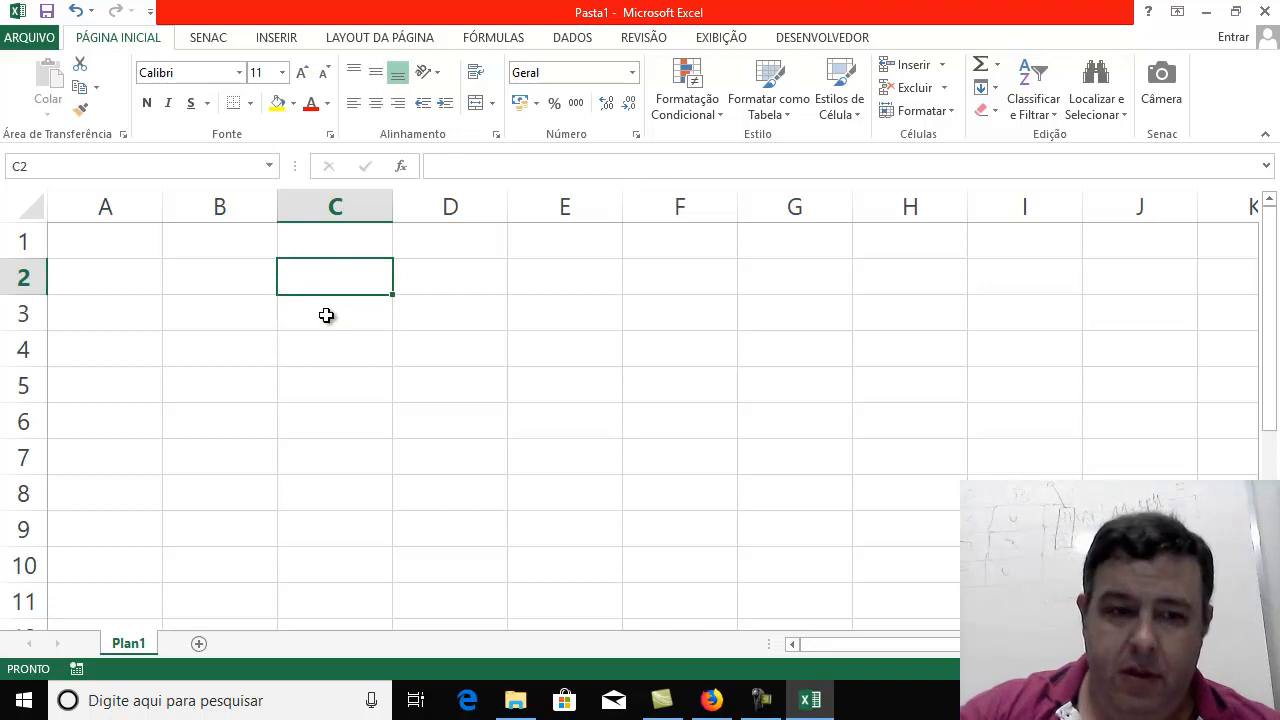
pyautogui.press('Down')
pyautogui.press('Down')
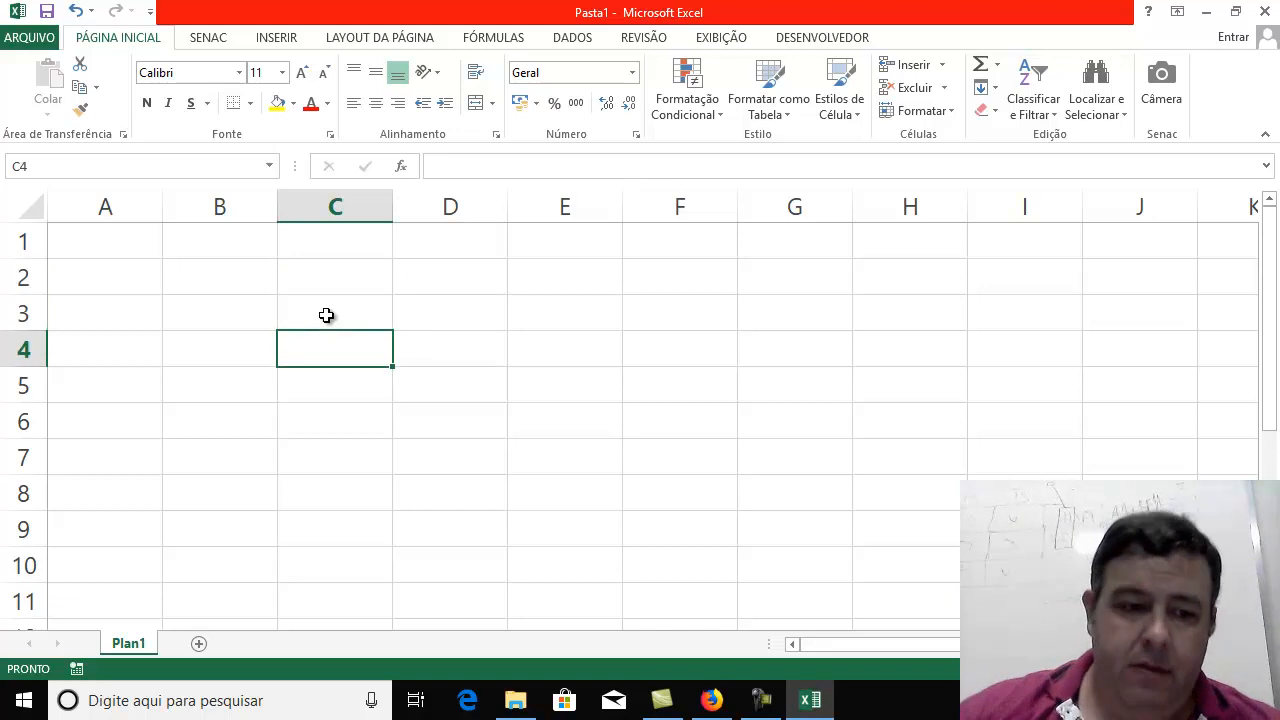
# Rename the worksheet Plan1 as Funções
pyautogui.doubleClick(128, 645)
pyautogui.write('Func')
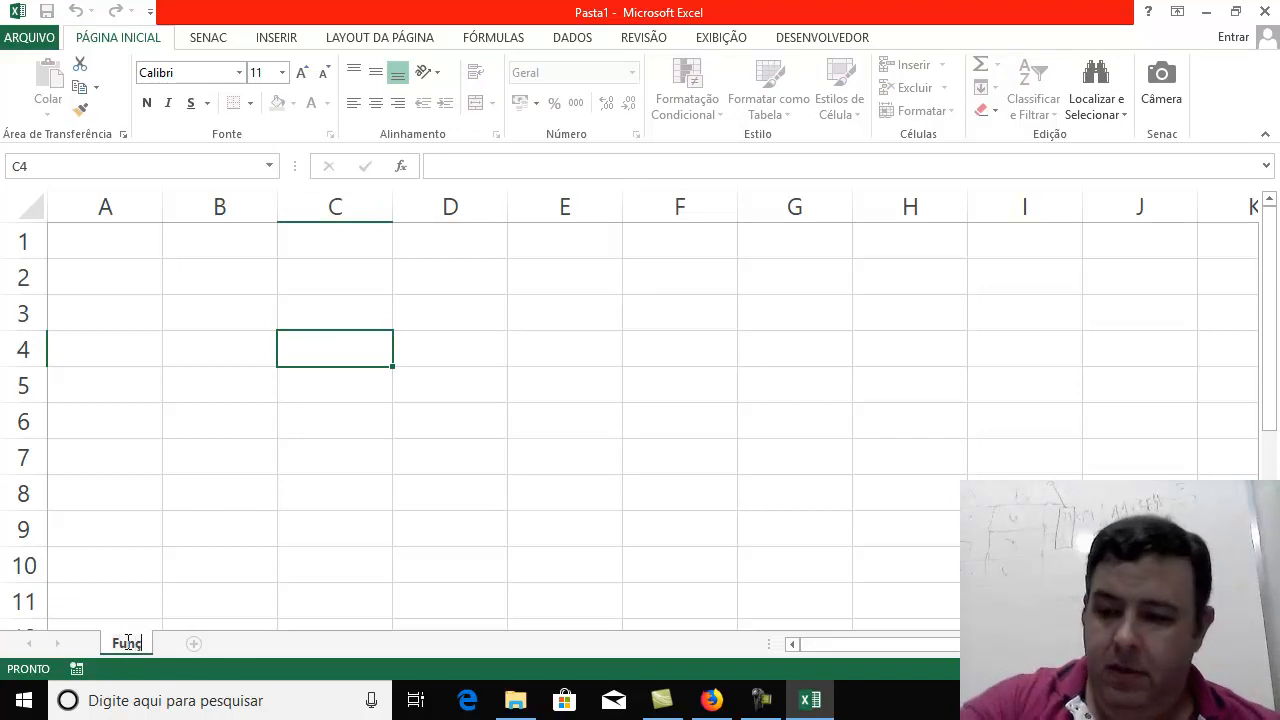
pyautogui.press('BackSpace')
pyautogui.write('ções')
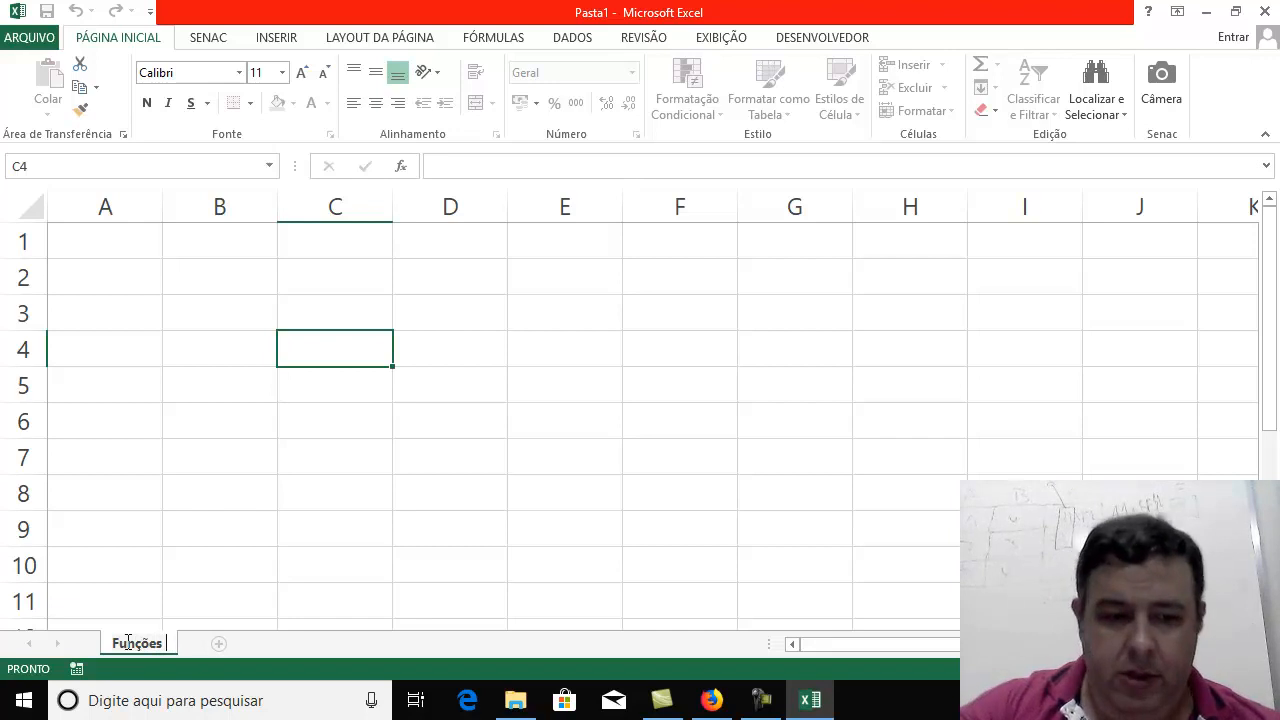
pyautogui.press('Return')
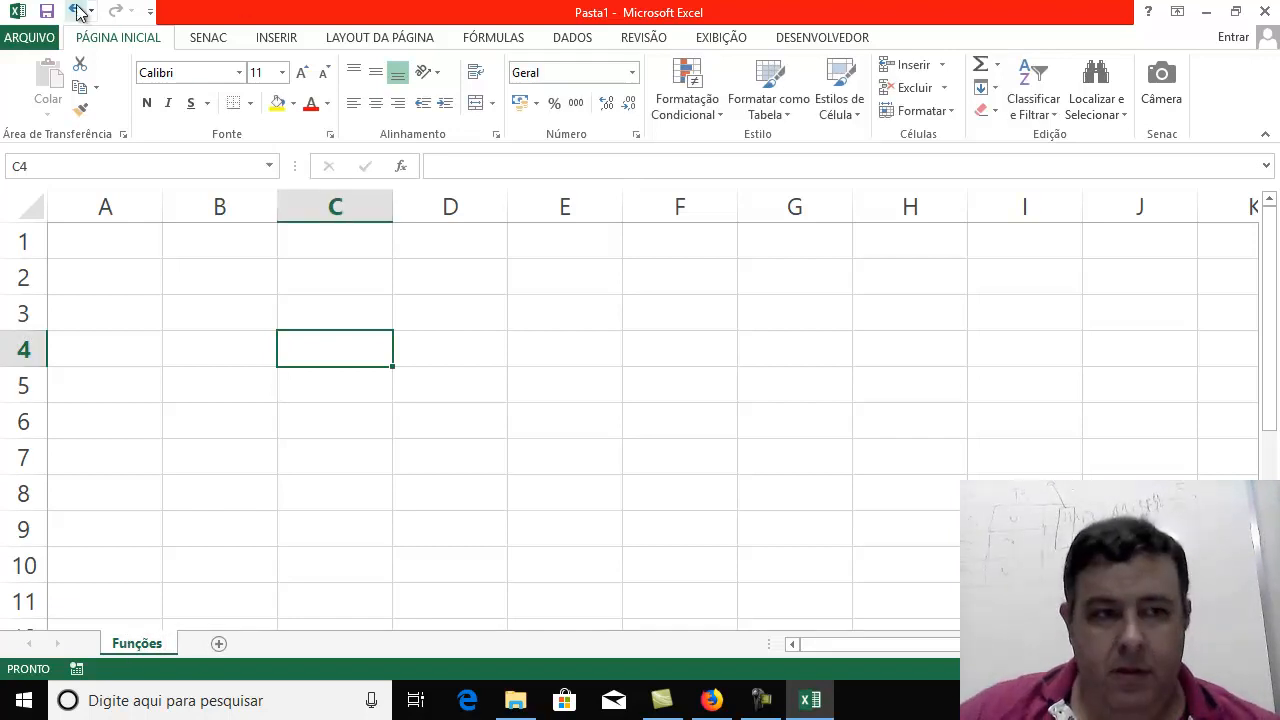
# Save the workbook as Funcoes in the Aula 6 folder, inside Senac, Formação Excel, Excel Fundamental under Meus Documentos
pyautogui.click(44, 12)
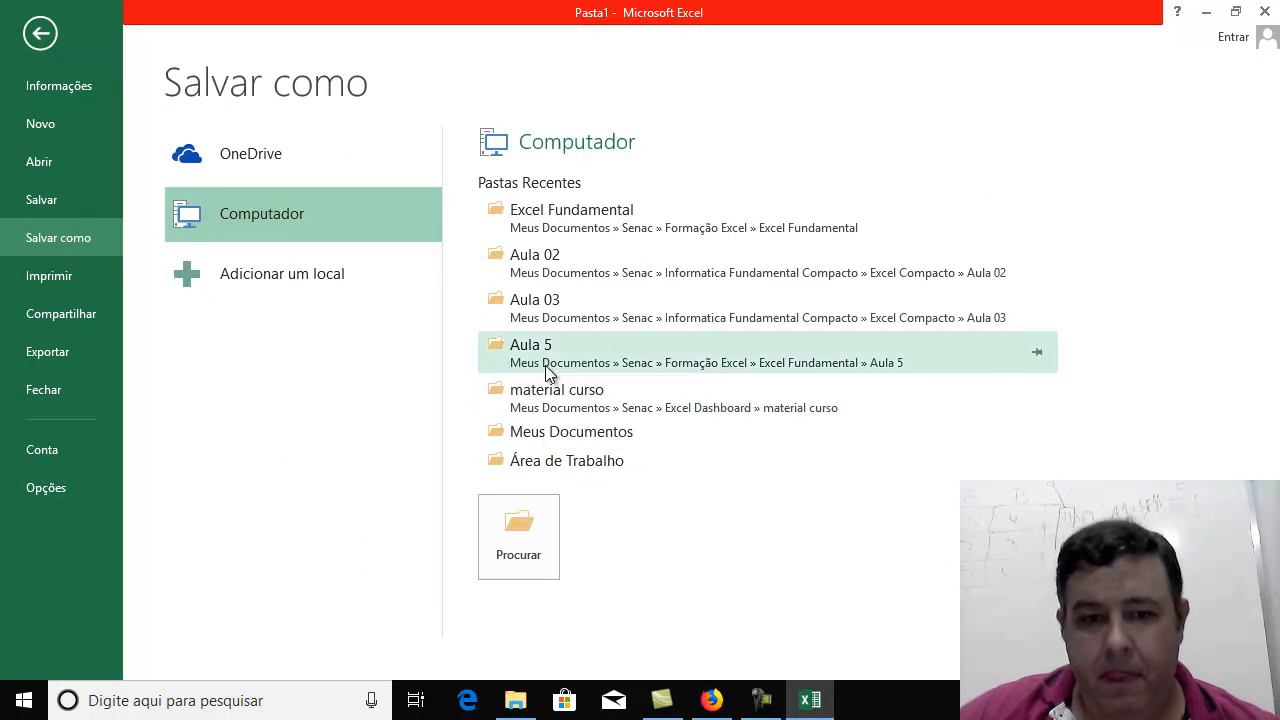
pyautogui.click(537, 523)
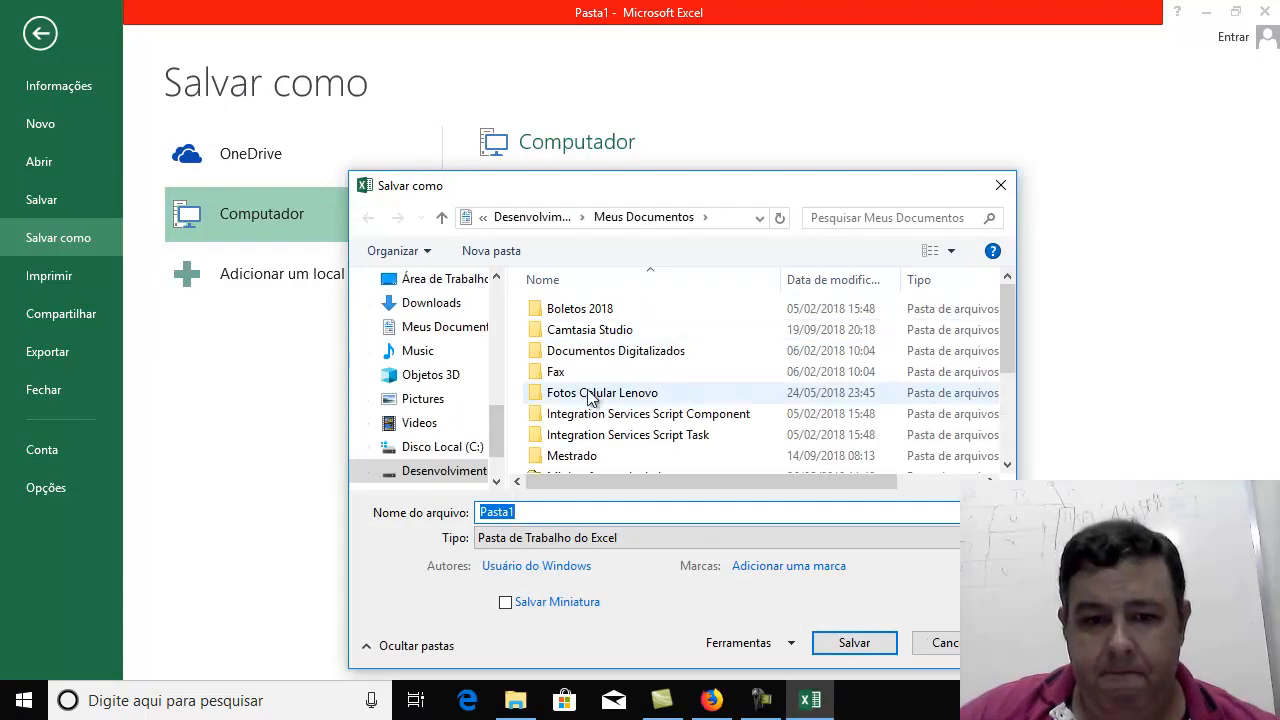
pyautogui.moveTo(1010, 342); pyautogui.dragTo(1013, 405)
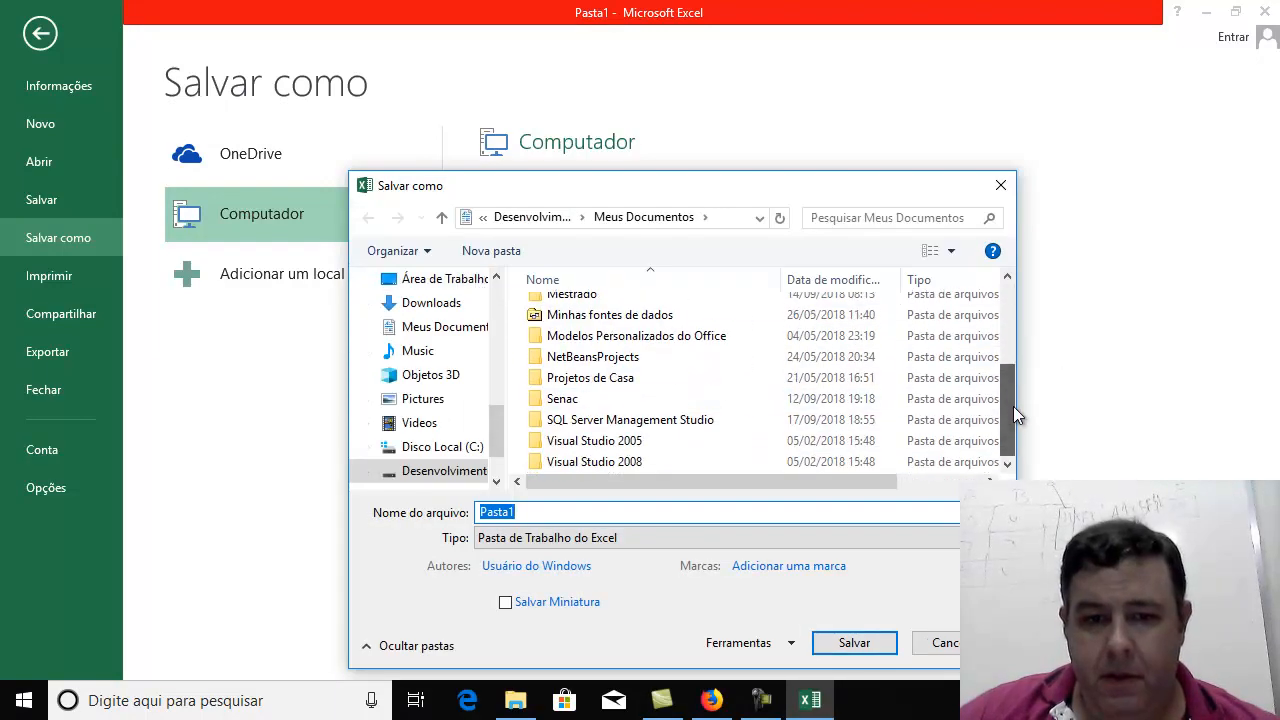
pyautogui.click(624, 401)
pyautogui.doubleClick(624, 401)
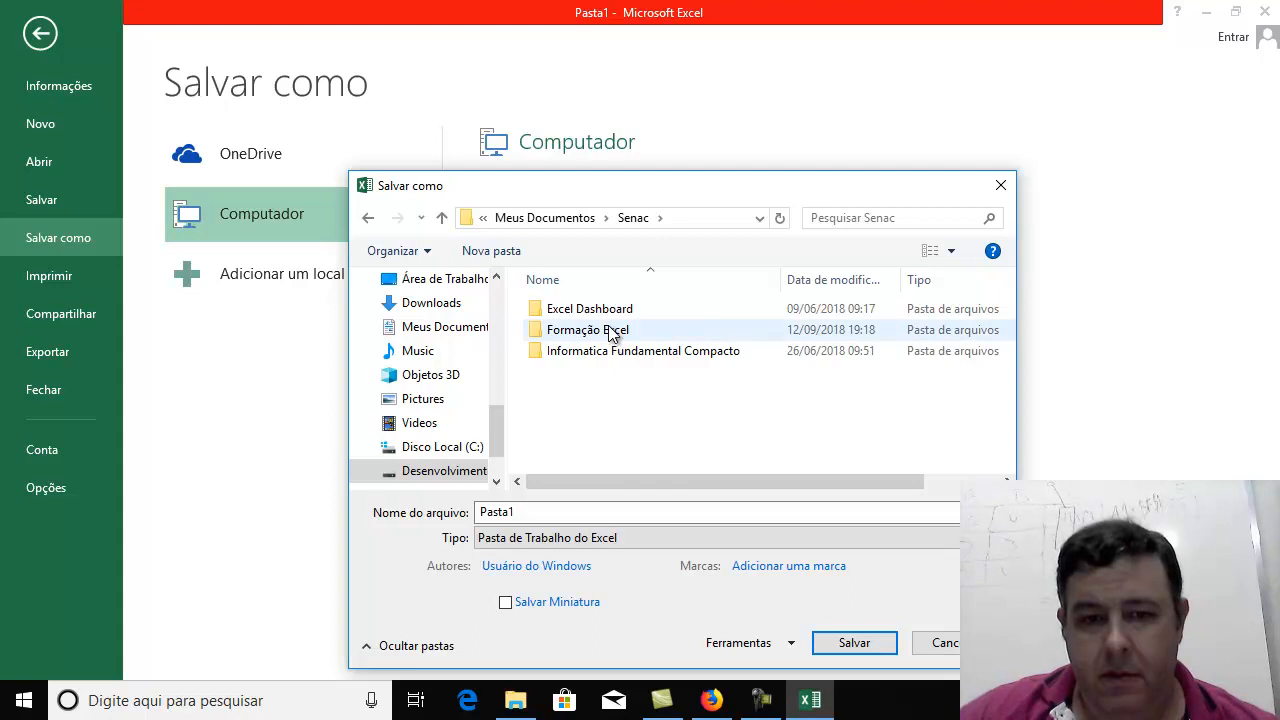
pyautogui.doubleClick(609, 328)
pyautogui.doubleClick(601, 309)
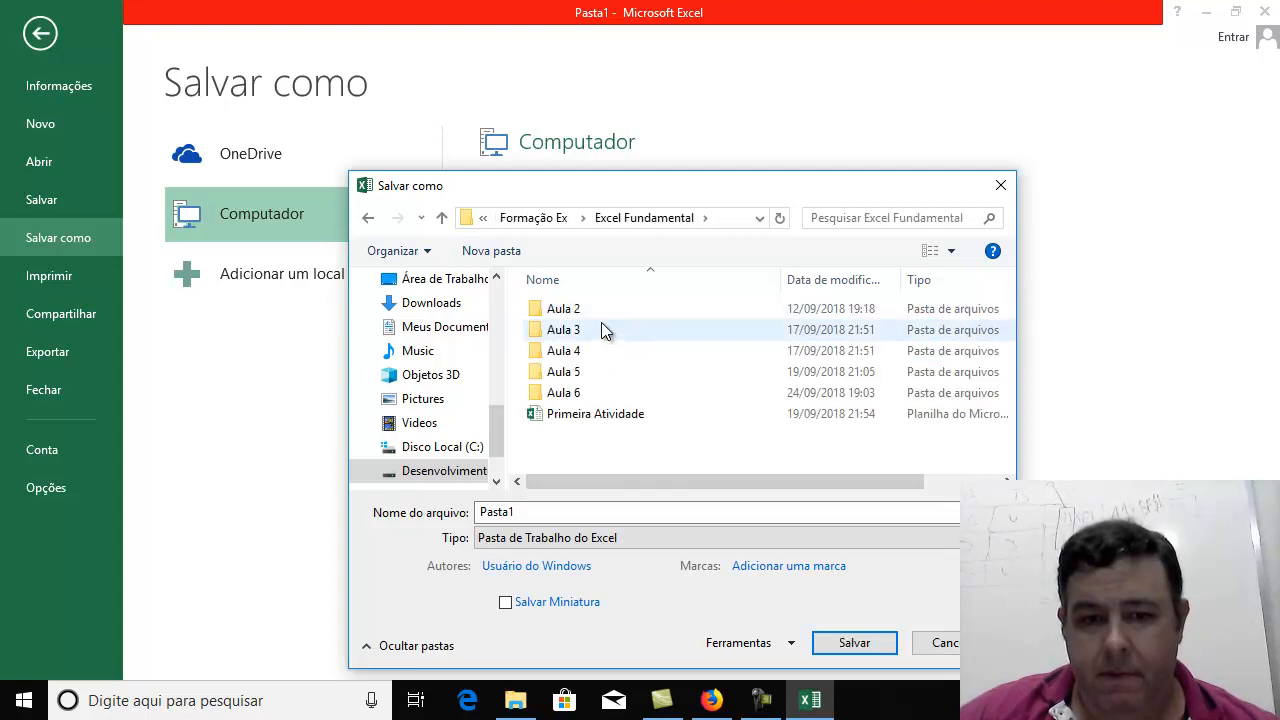
pyautogui.doubleClick(568, 392)
pyautogui.doubleClick(546, 508)
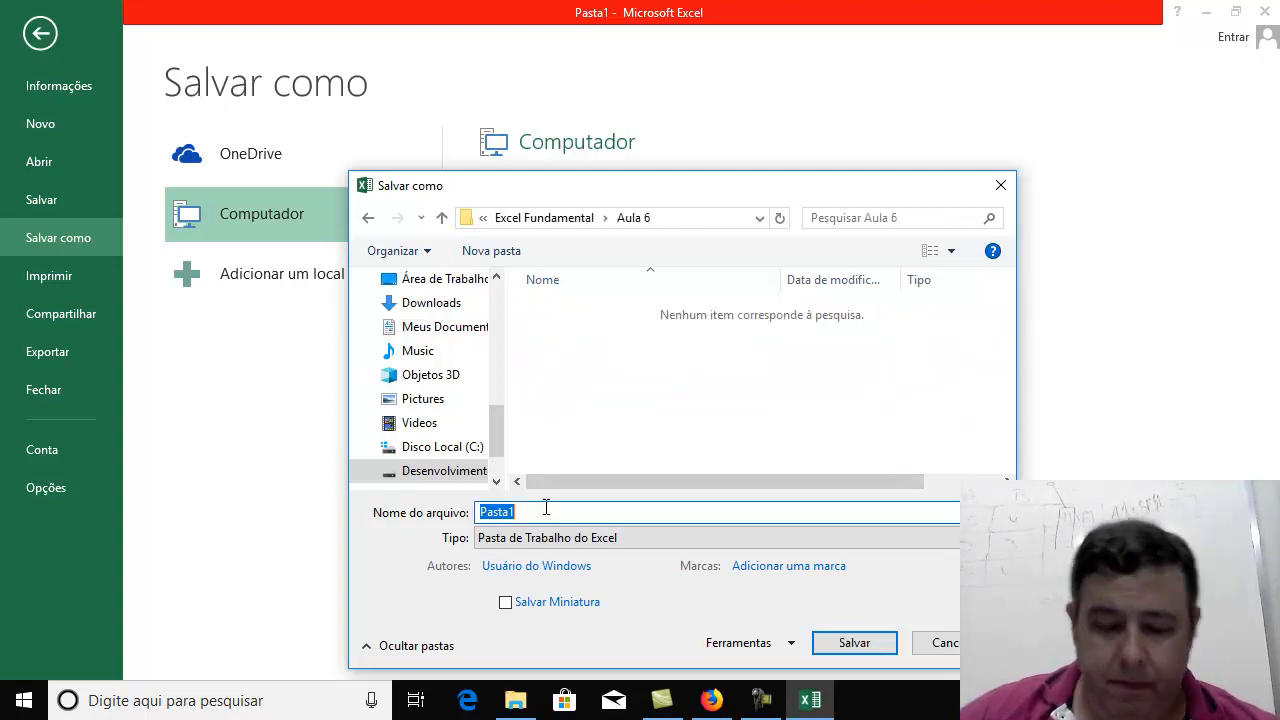
pyautogui.write('Funcoes')
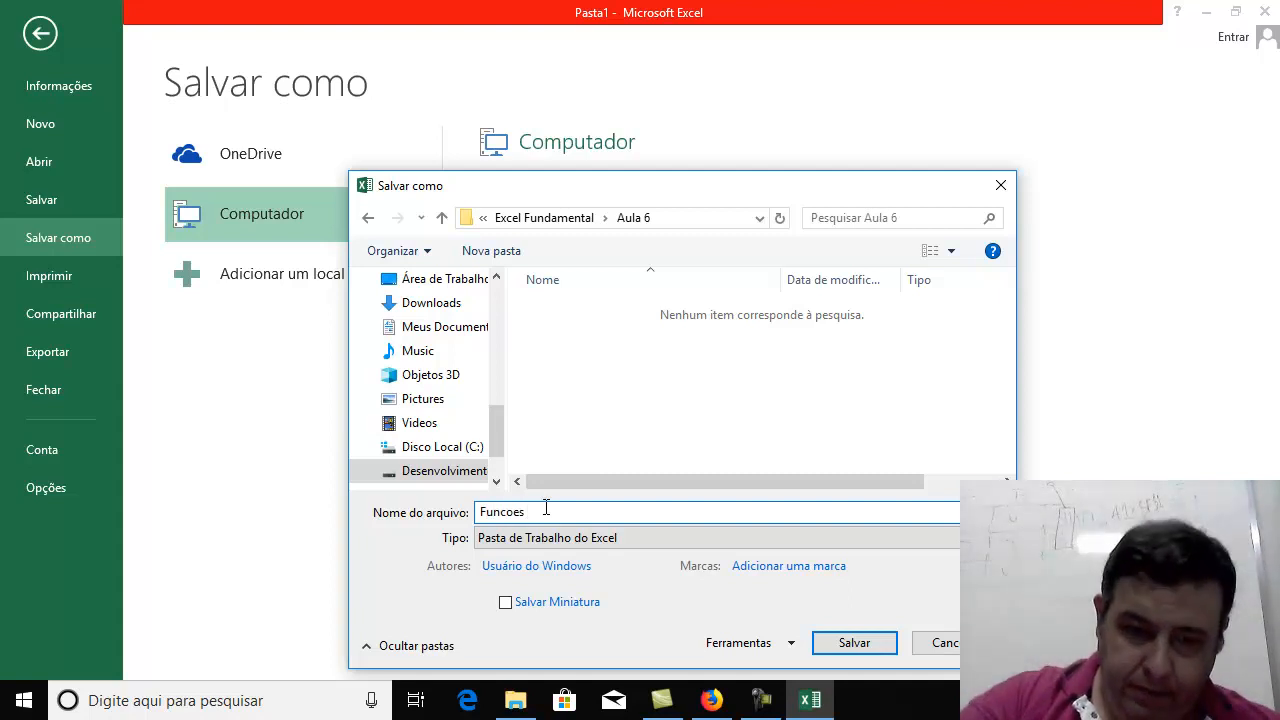
pyautogui.press('Return')
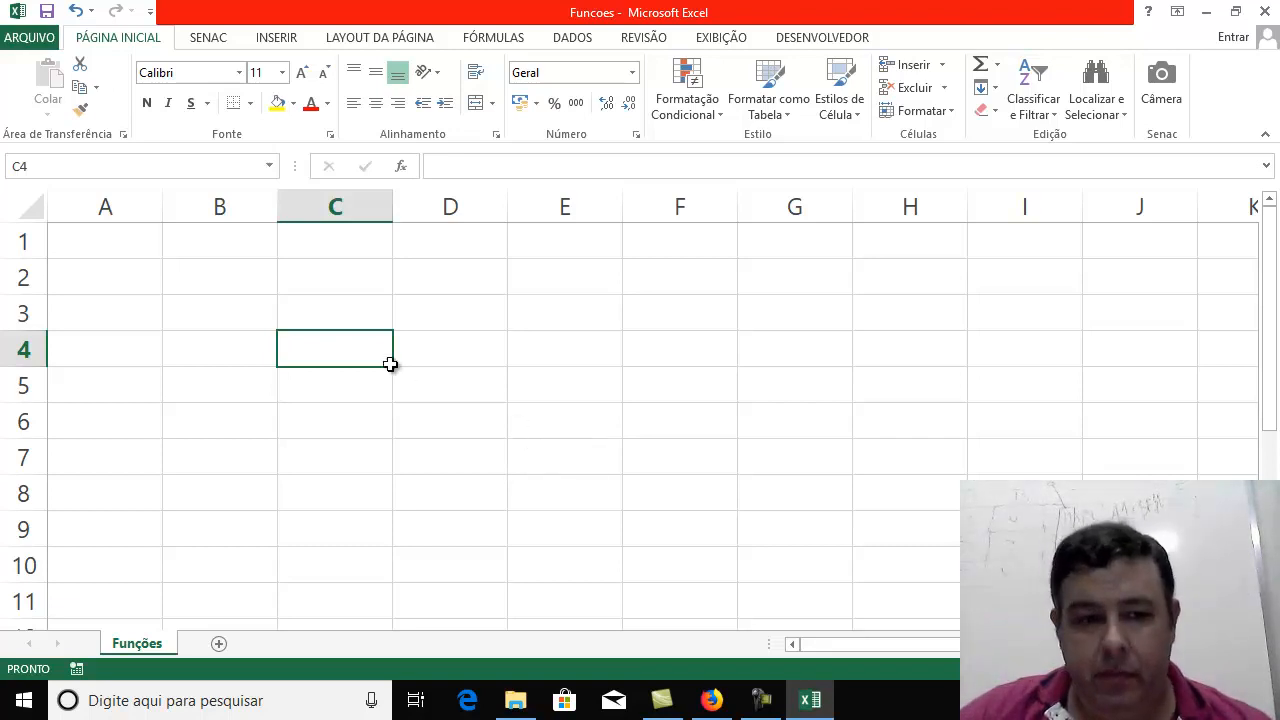
# Enter 251,23 in cell B3
pyautogui.click(296, 317)
pyautogui.click(222, 311)
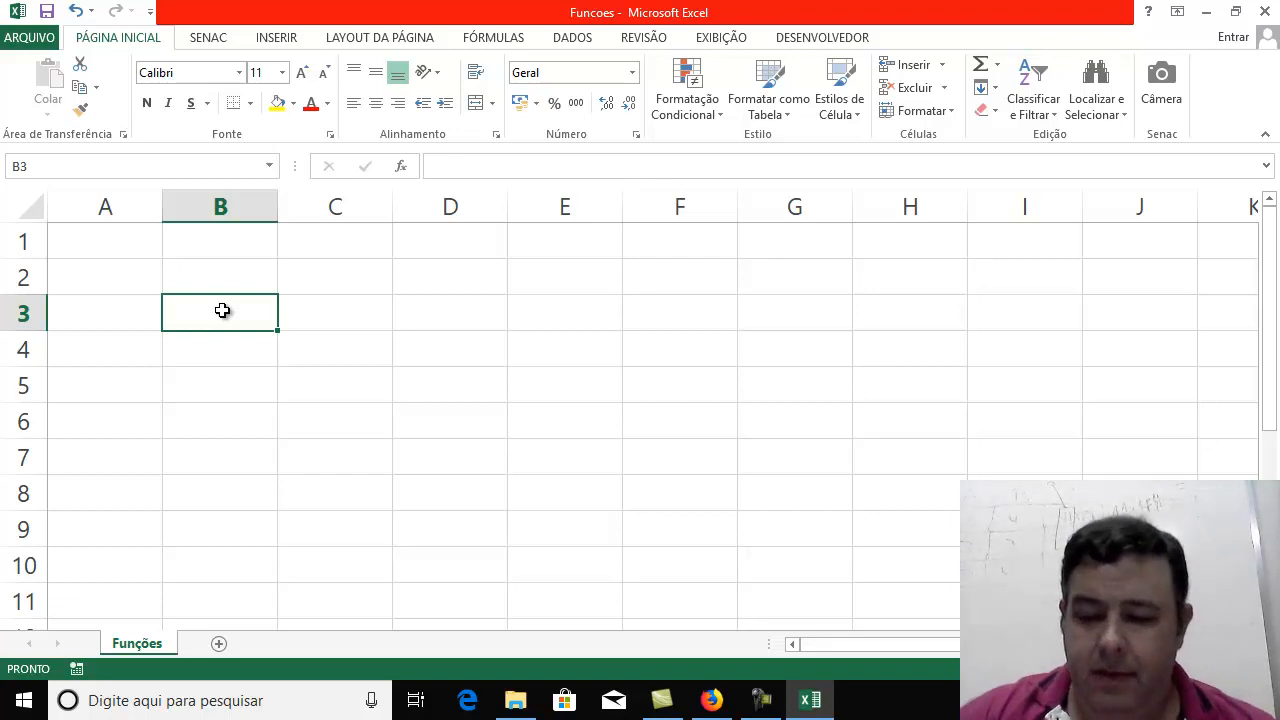
pyautogui.write('3325')
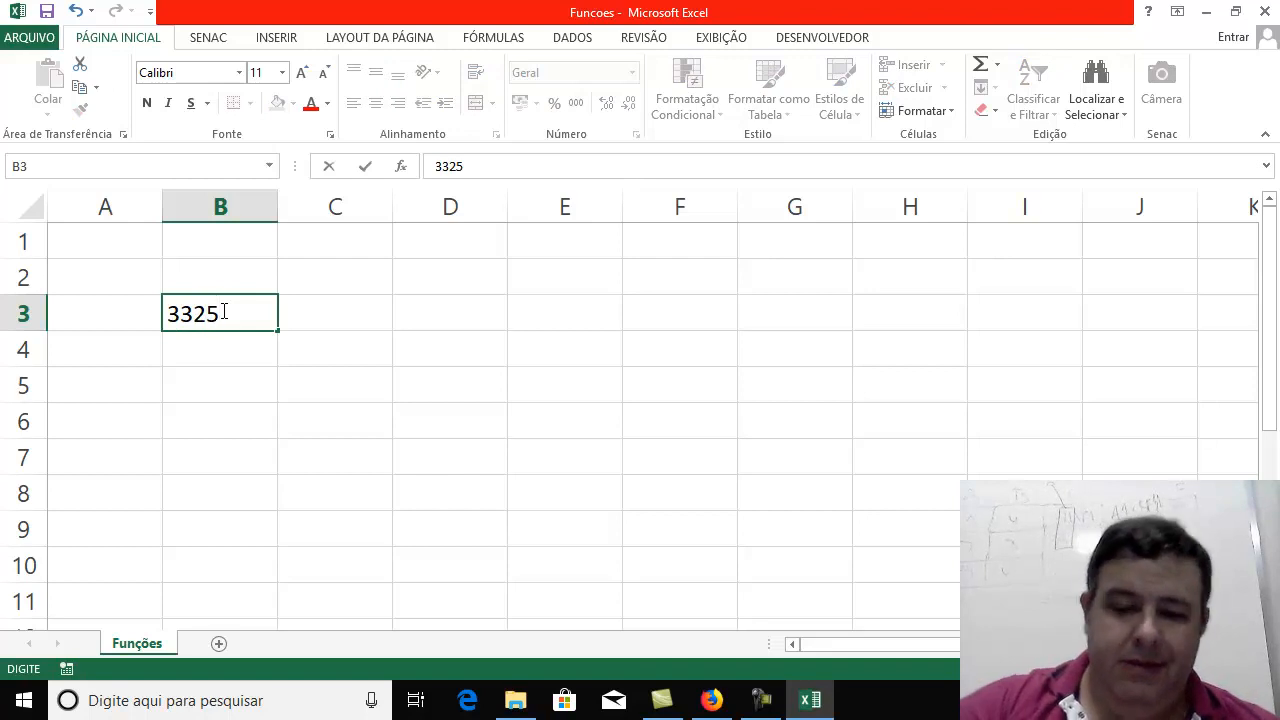
pyautogui.press('BackSpace')
pyautogui.press('BackSpace')
pyautogui.press('BackSpace')
pyautogui.press('BackSpace')
pyautogui.write('251,23')
pyautogui.press('Return')
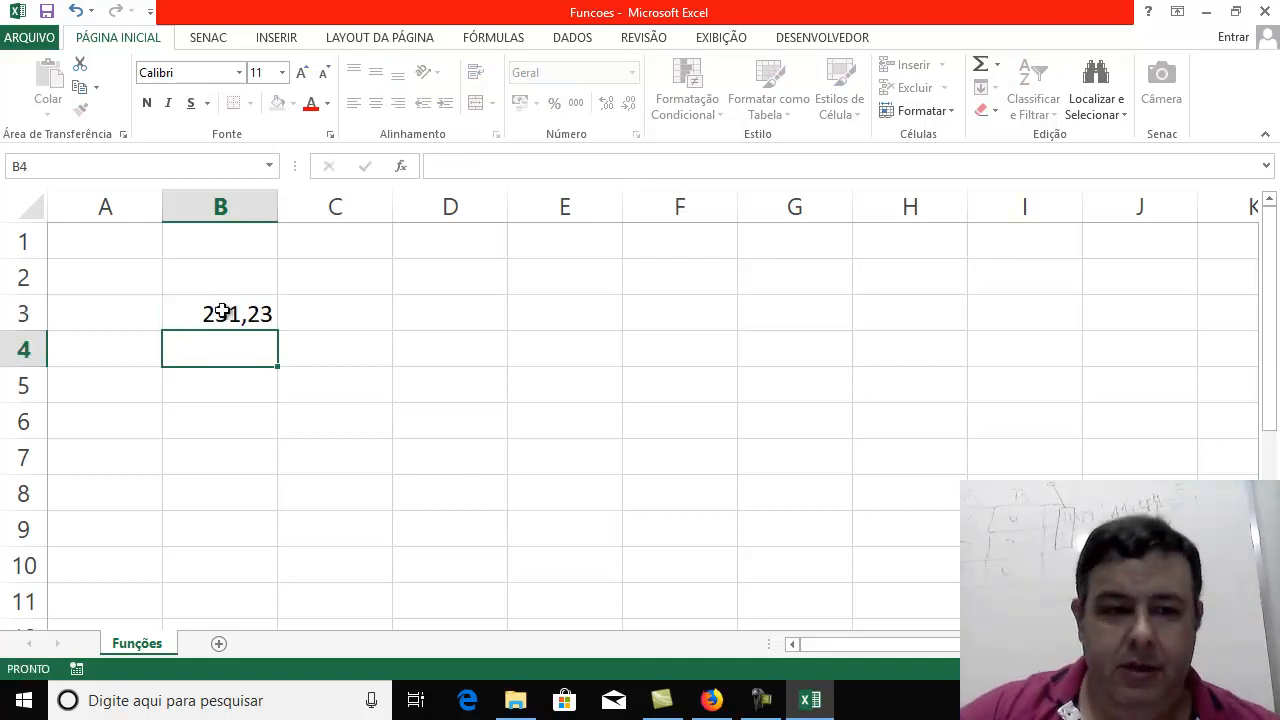
# Enter 3054,23, 547, 895 and 654 down cells B3 to B6
pyautogui.click(222, 312)
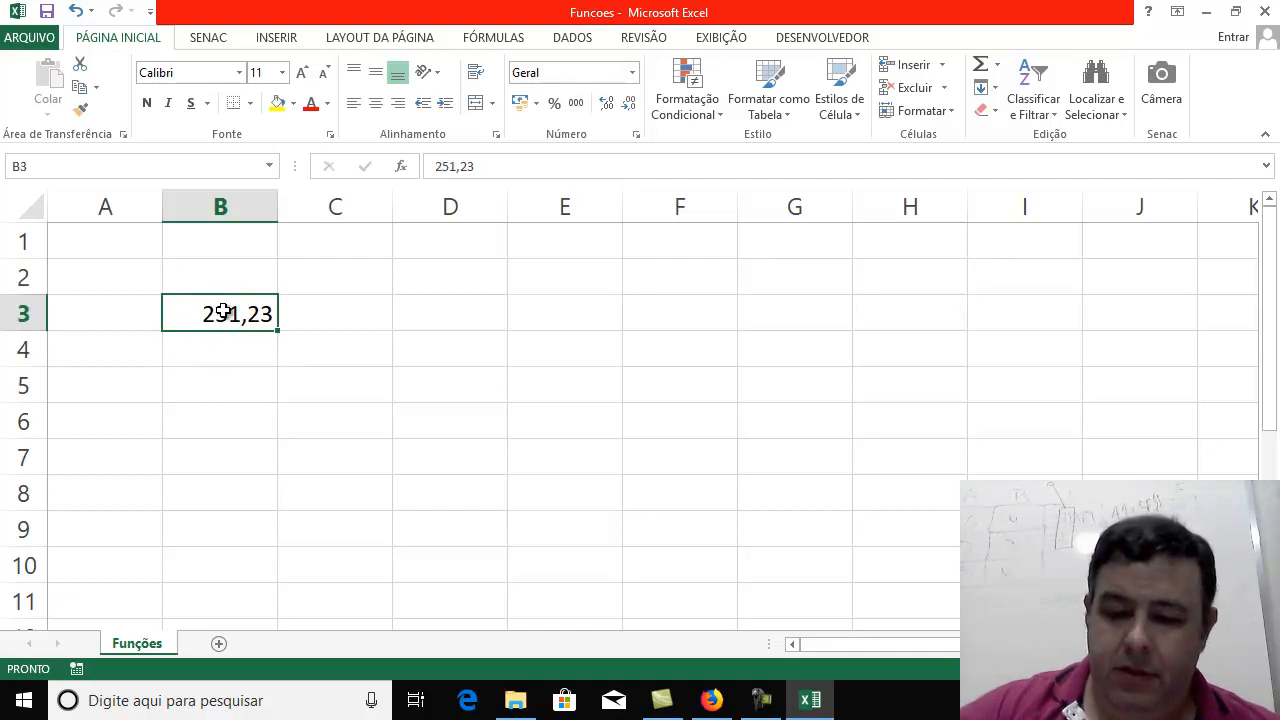
pyautogui.write('3054,23')
pyautogui.press('Return')
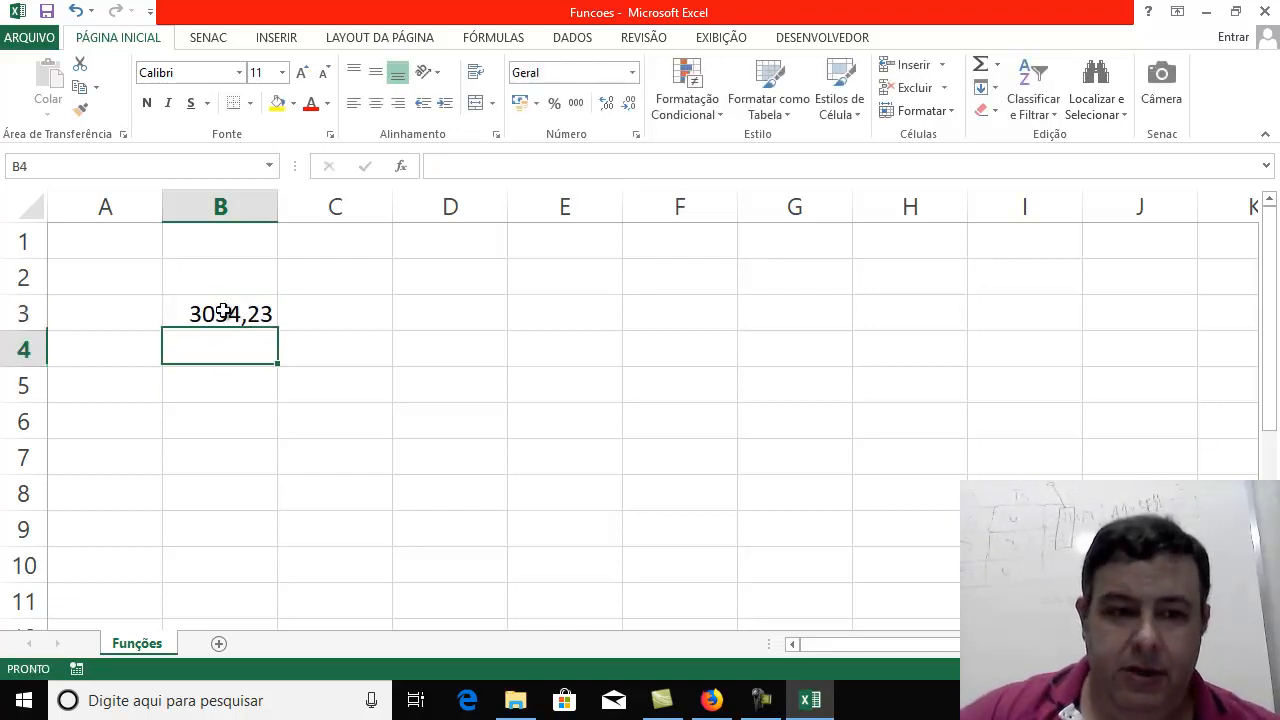
pyautogui.write('547')
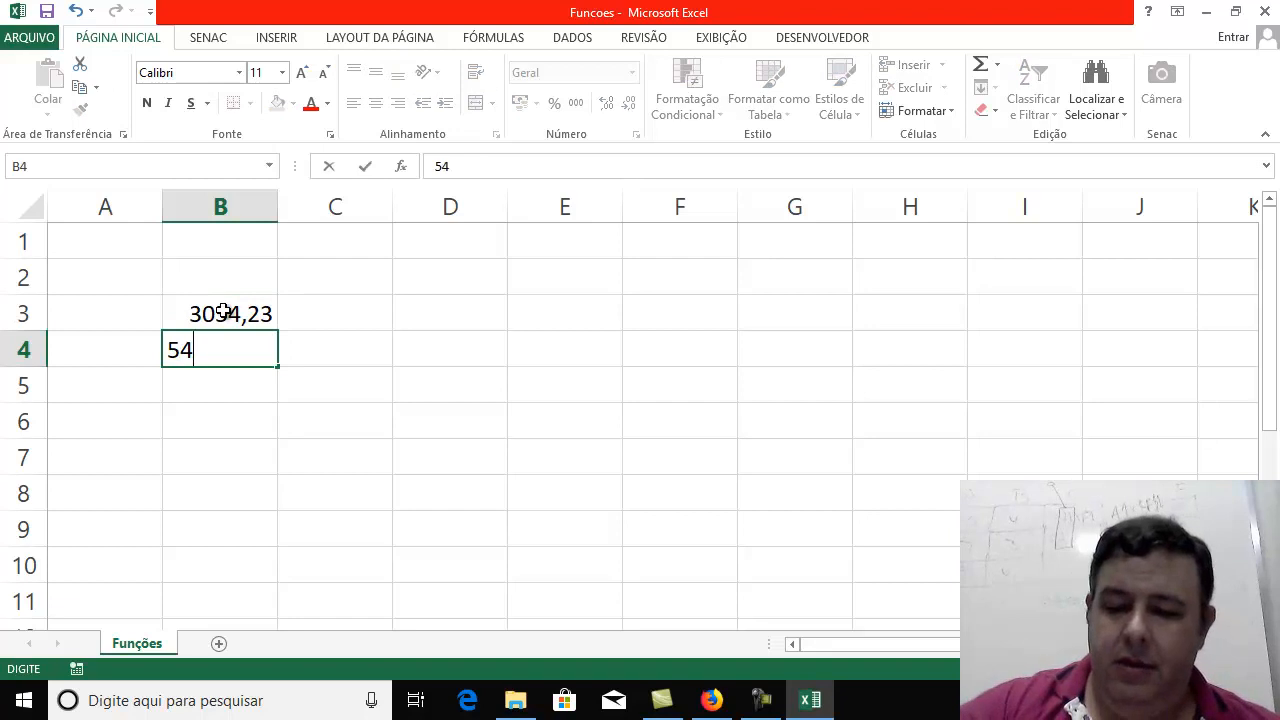
pyautogui.press('Return')
pyautogui.write('895')
pyautogui.press('Return')
pyautogui.write('654')
pyautogui.press('Return')
# Enter 123,12, 235,98, 254,557 and 268,77782 down cells B7 to B10
pyautogui.write('123,12')
pyautogui.press('Return')
pyautogui.write('235,98')
pyautogui.press('Return')
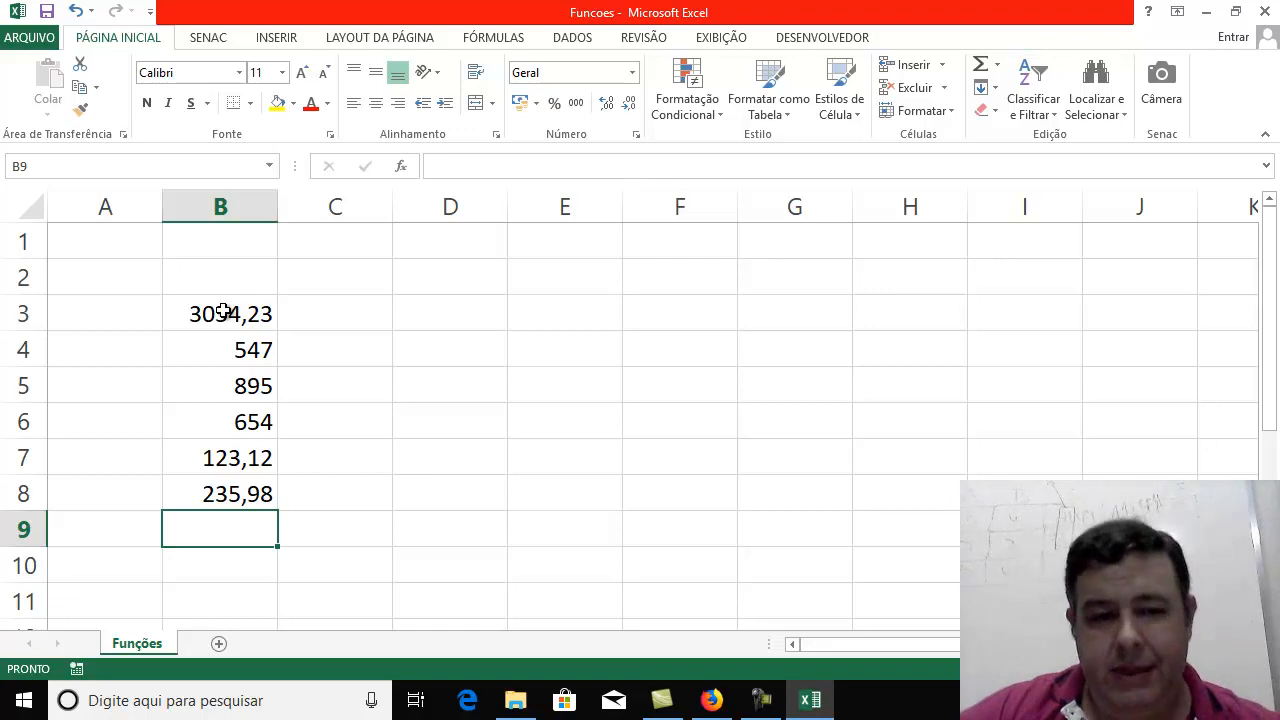
pyautogui.write('254,')
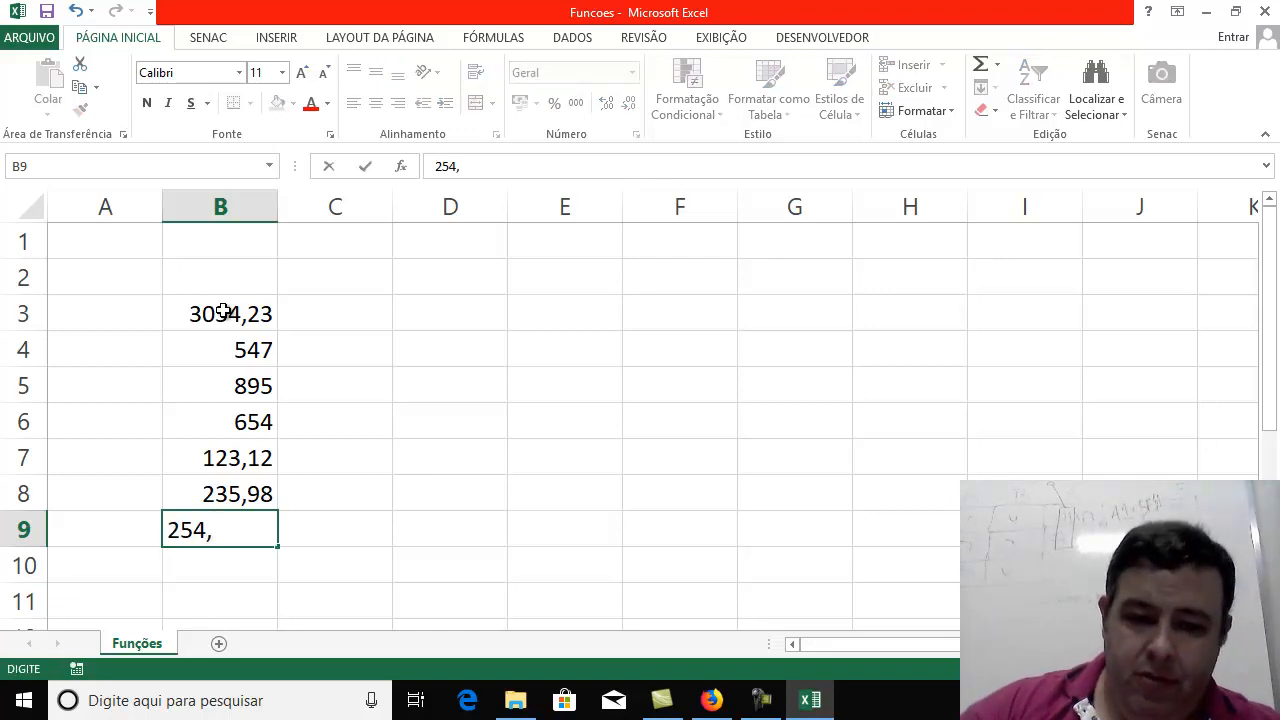
pyautogui.write('557')
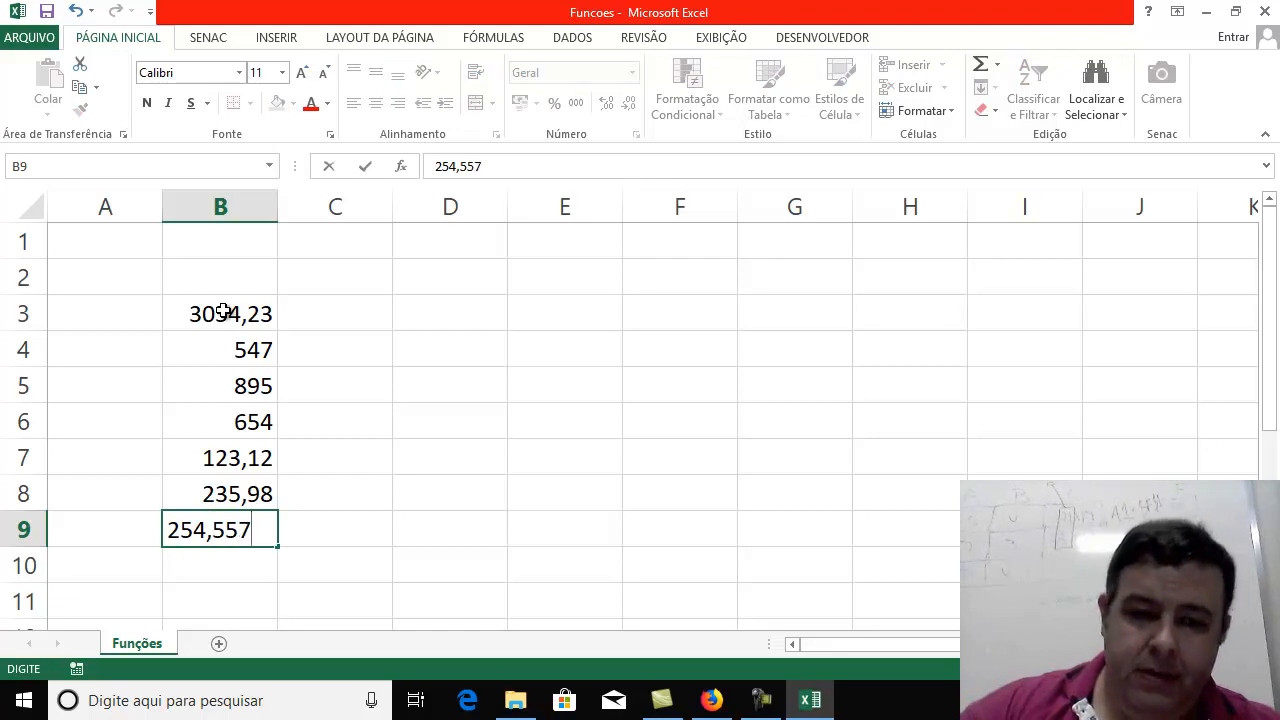
pyautogui.press('Return')
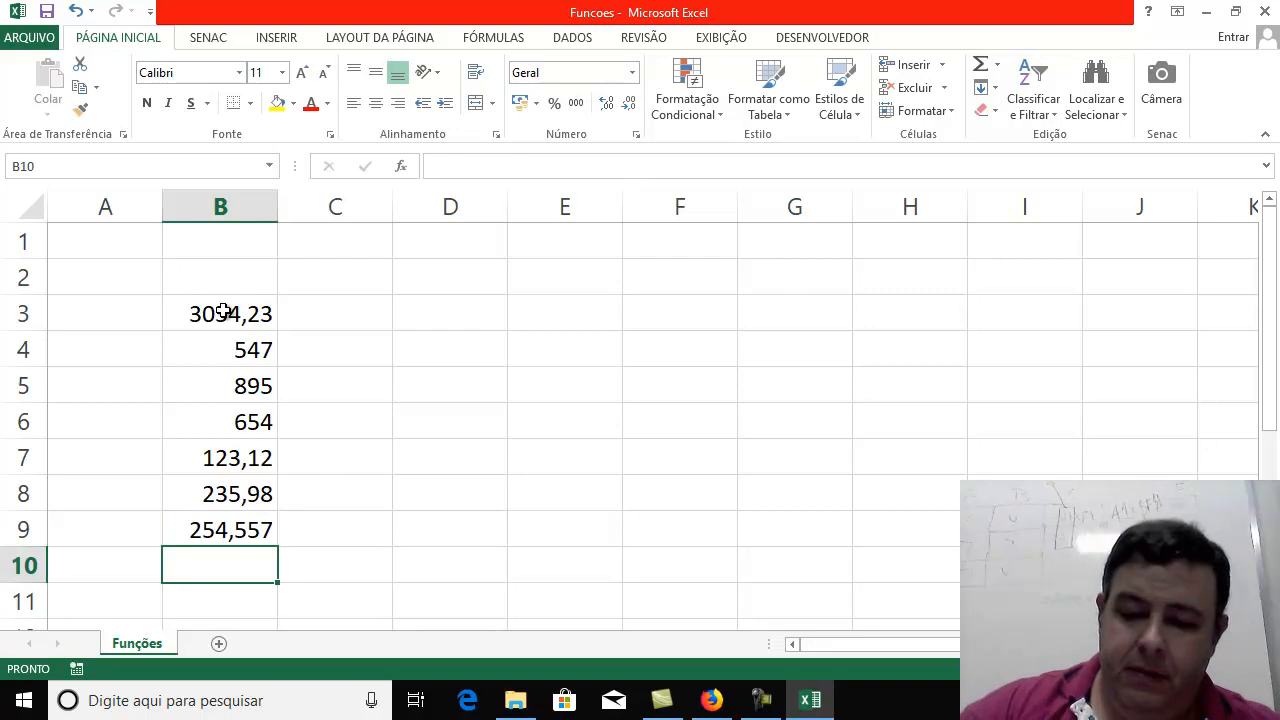
pyautogui.write('268,')
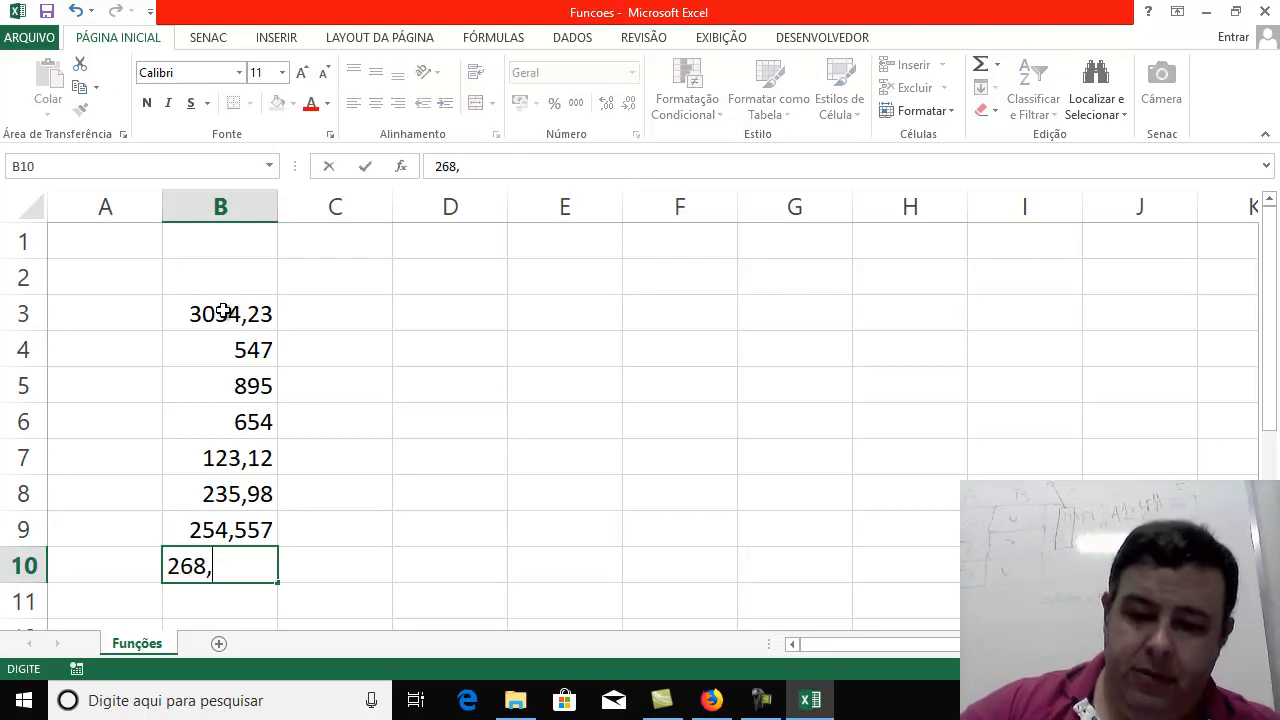
pyautogui.write('77782')
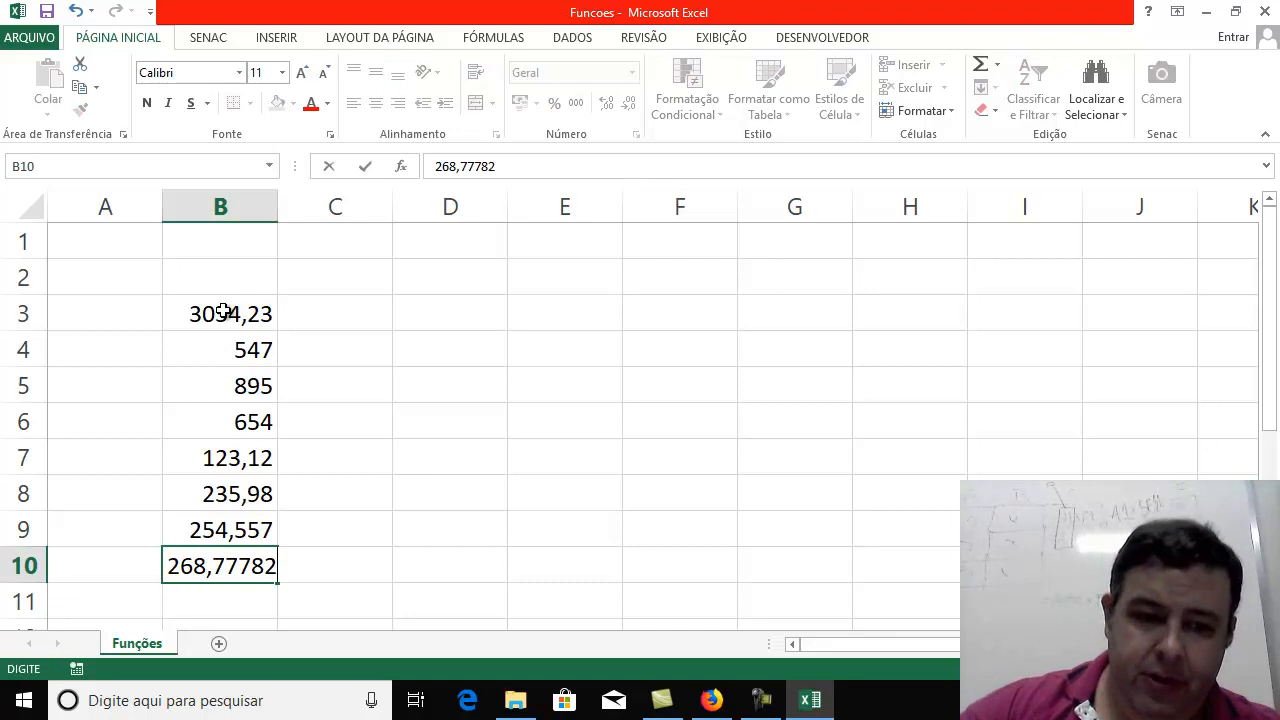
pyautogui.press('Return')
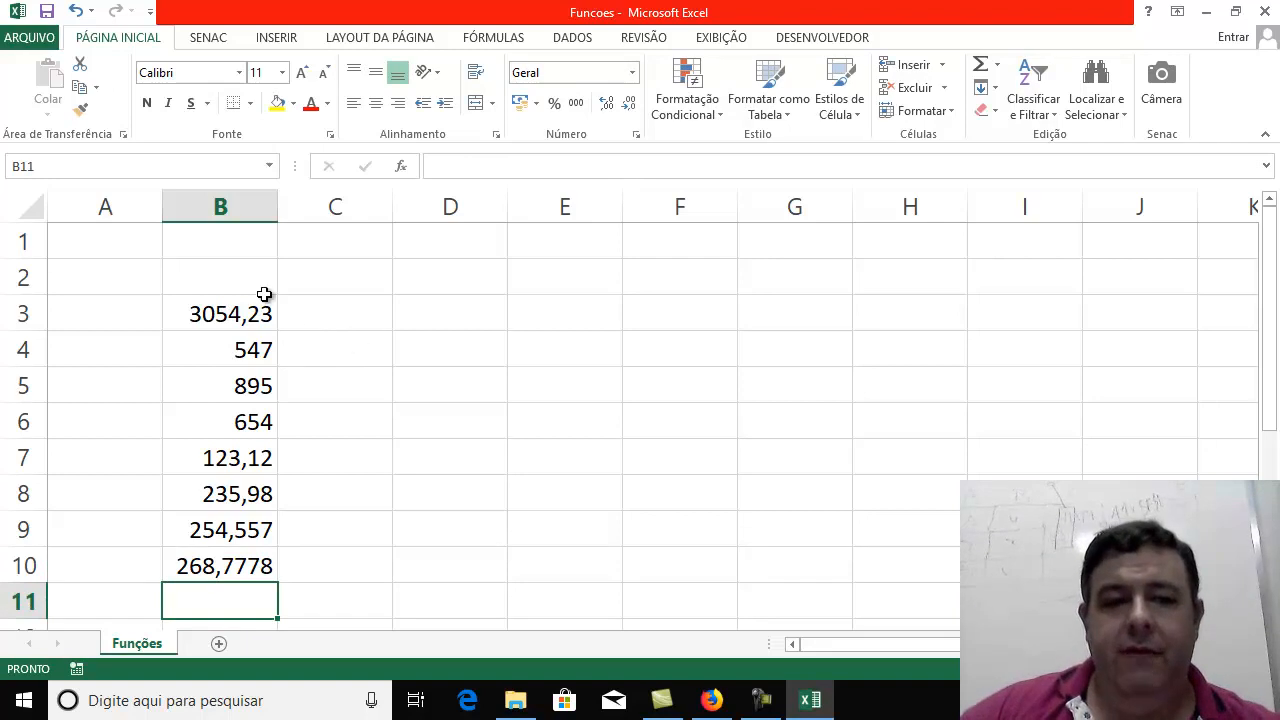
# Enter the heading Valores in cell B2, above the column of numbers
pyautogui.click(242, 282)
pyautogui.write('Valores')
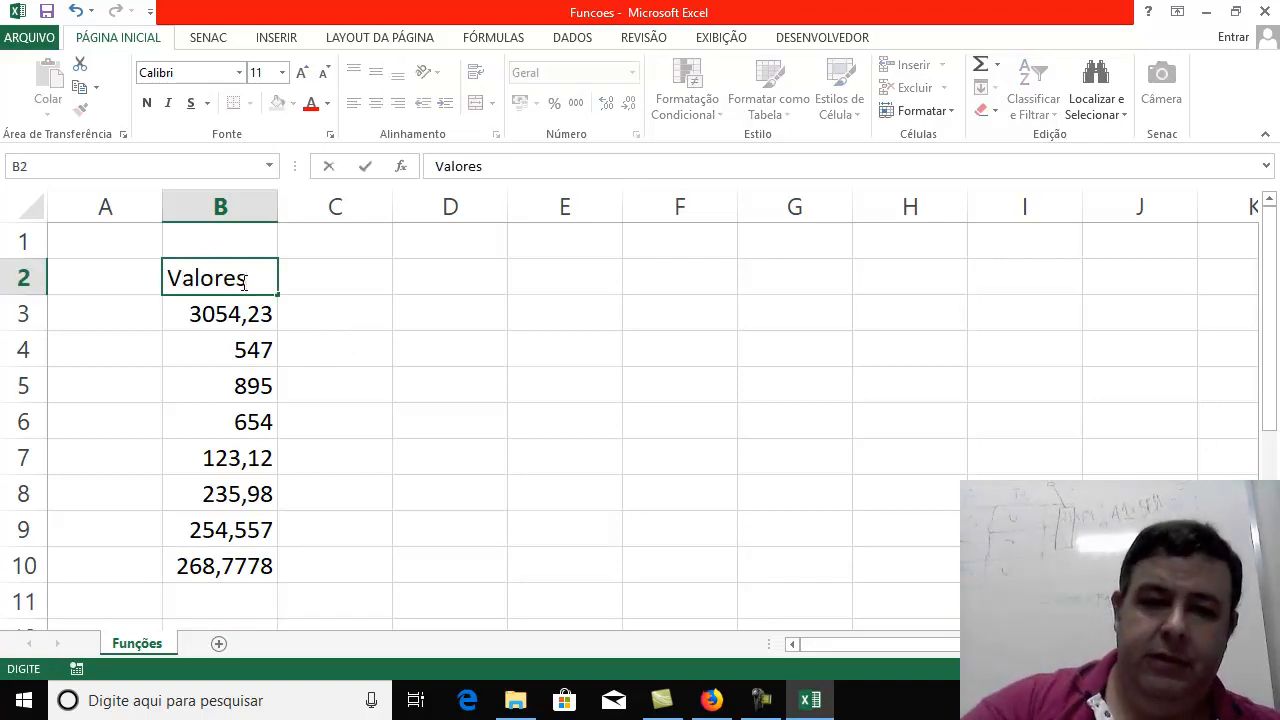
pyautogui.press('Return')
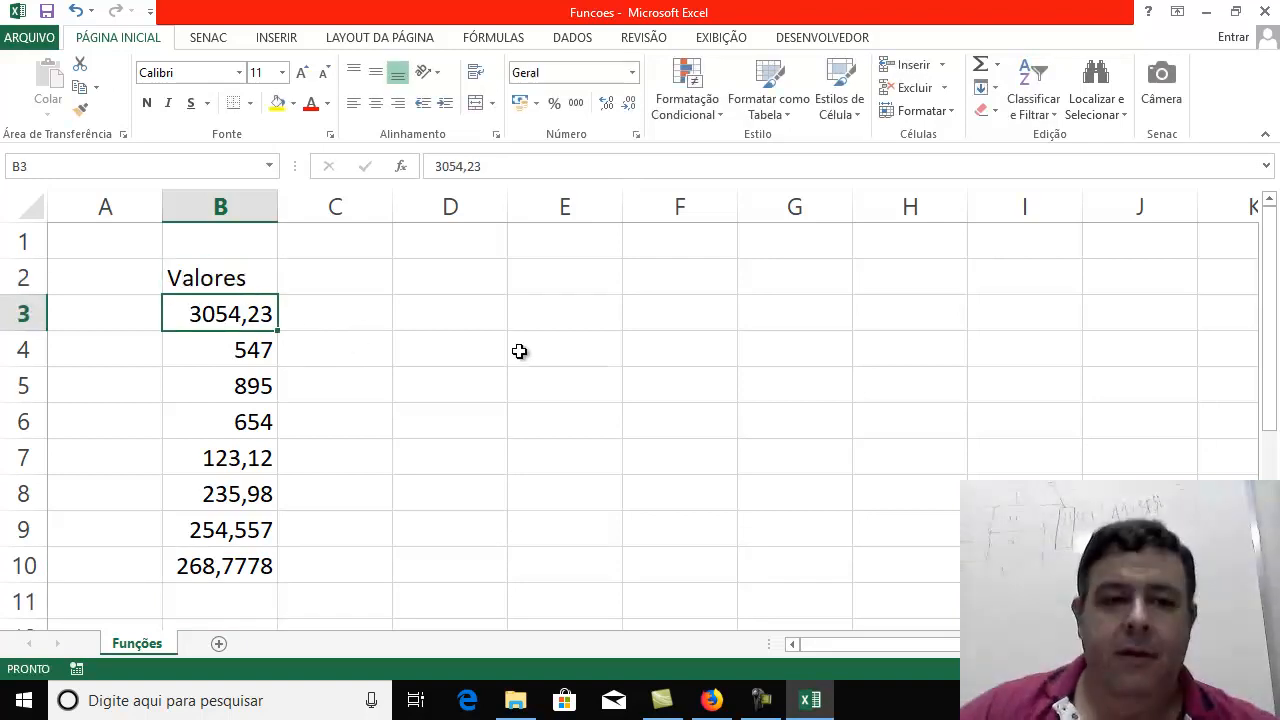
# Format the header range B2:J2 with a dark green fill and bold white text
pyautogui.click(231, 280)
pyautogui.moveTo(231, 280); pyautogui.dragTo(1190, 283)
pyautogui.click(278, 103)
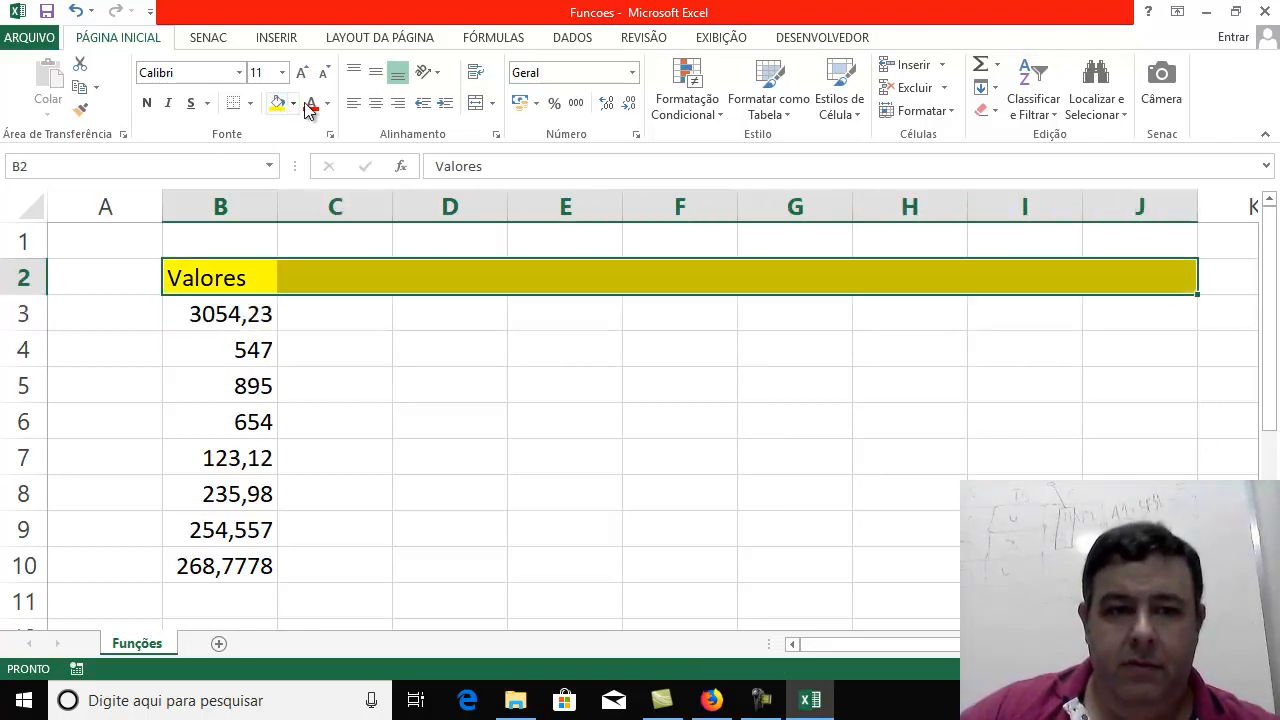
pyautogui.click(293, 103)
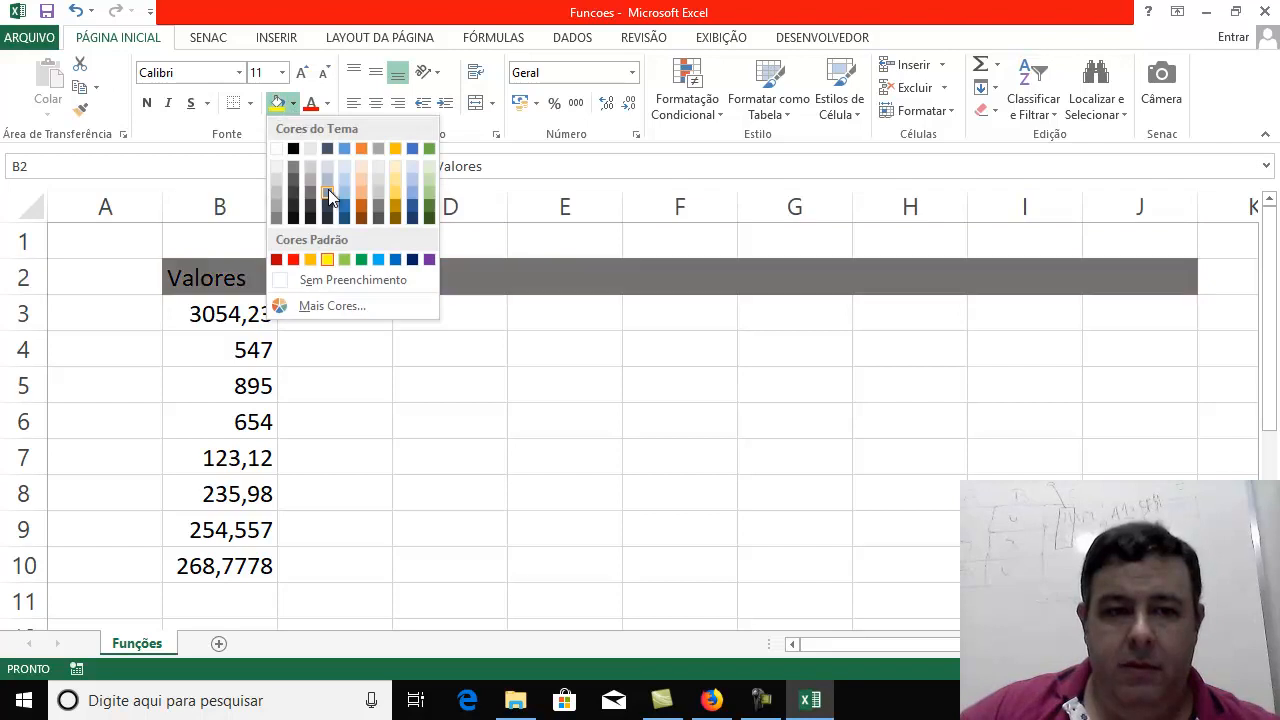
pyautogui.click(430, 208)
pyautogui.click(327, 103)
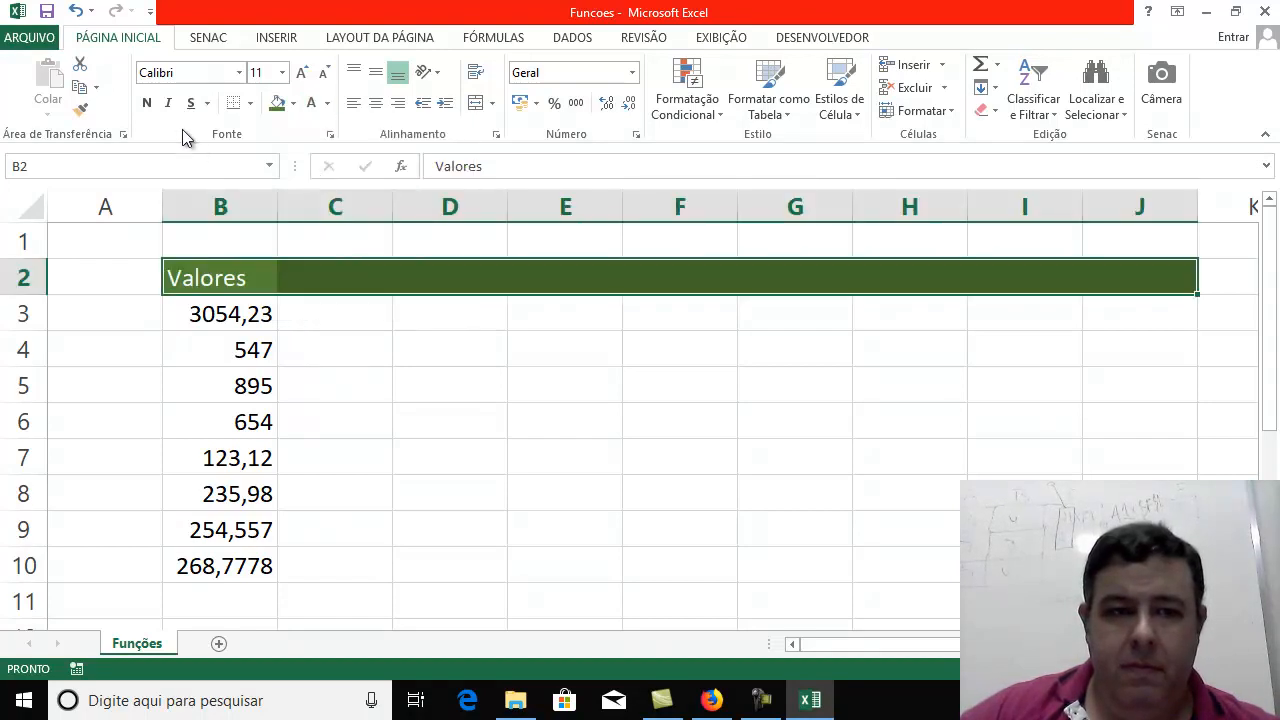
pyautogui.click(147, 103)
pyautogui.click(346, 380)
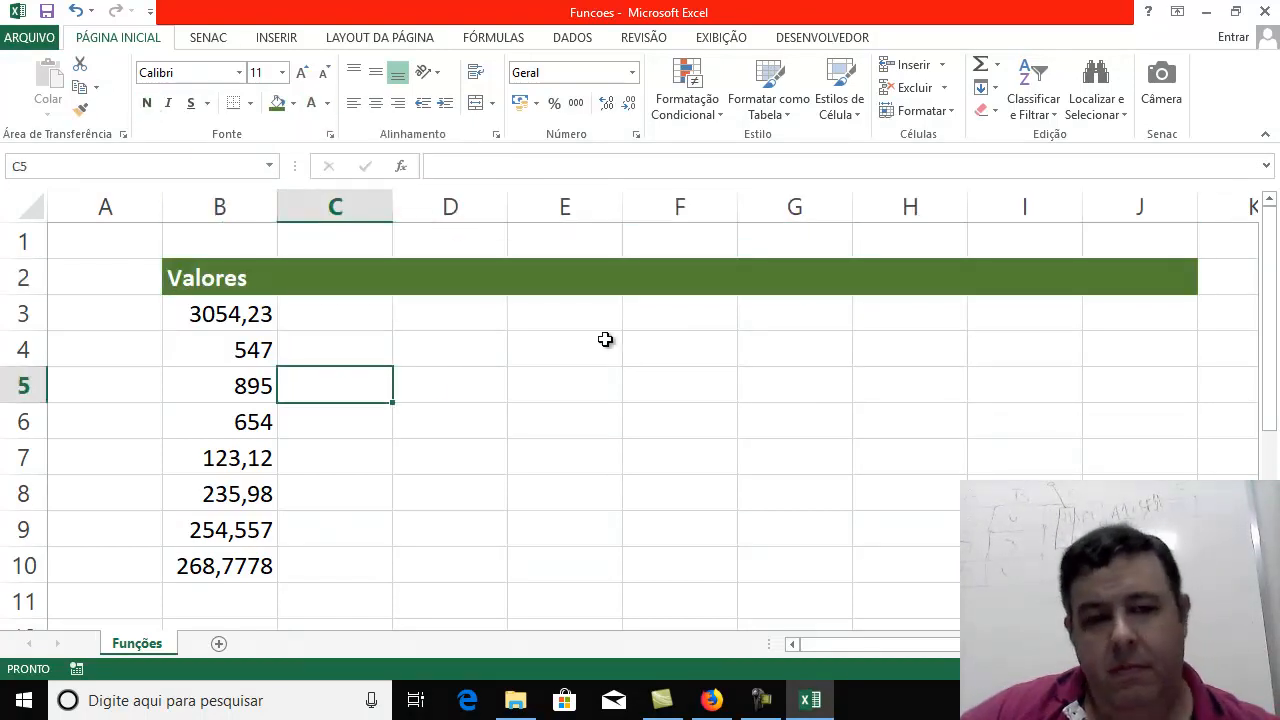
# Enter the heading Int() in cell C2
pyautogui.click(323, 264)
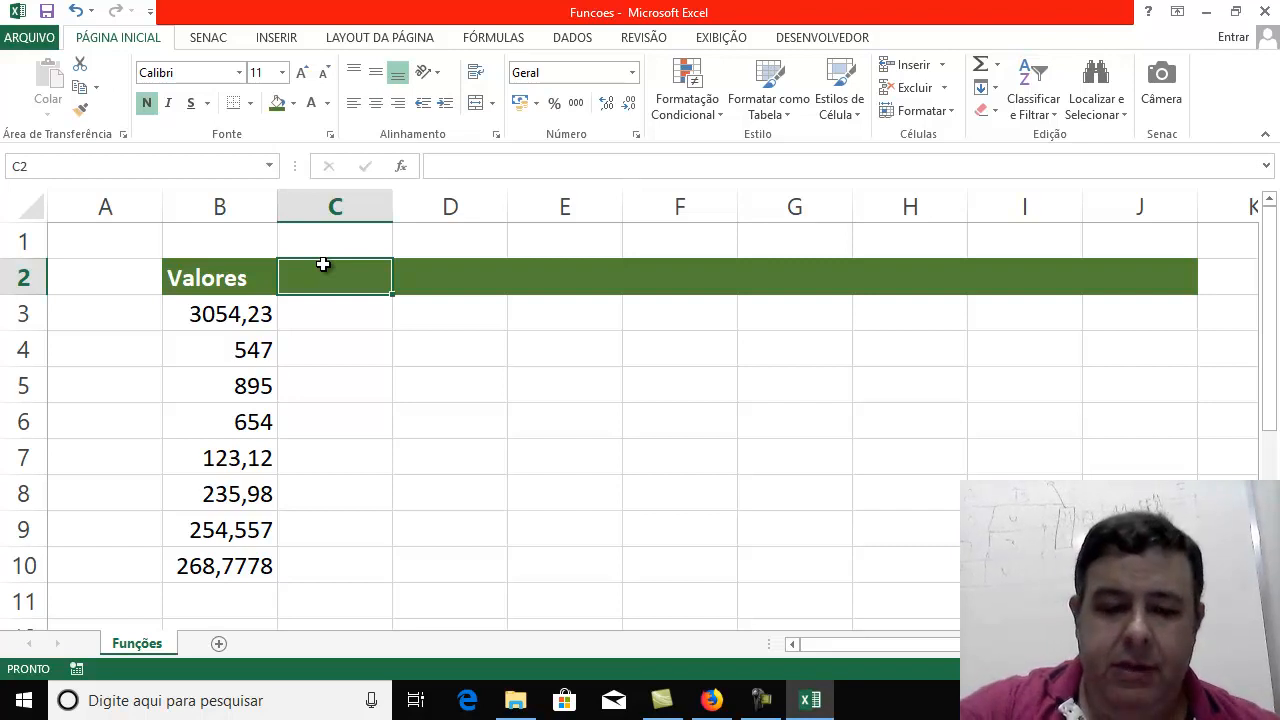
pyautogui.write('INT')
pyautogui.press('BackSpace')
pyautogui.press('BackSpace')
pyautogui.write('nt()')
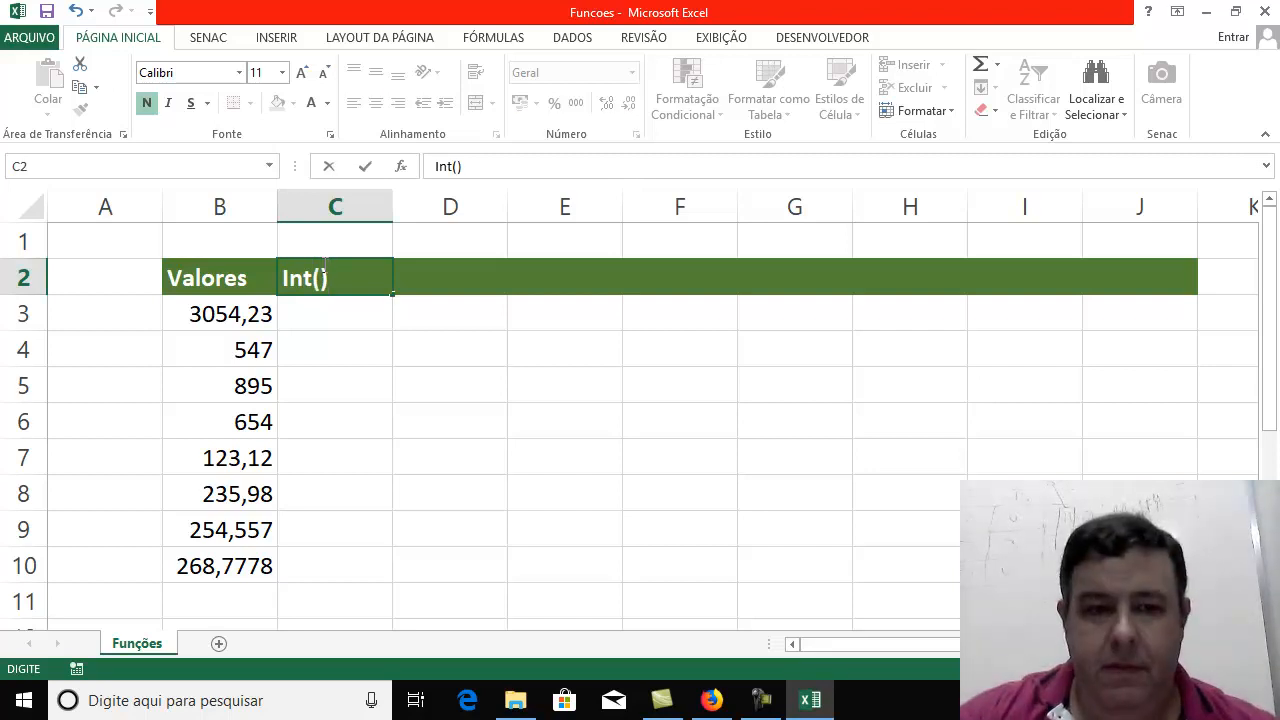
pyautogui.press('Return')
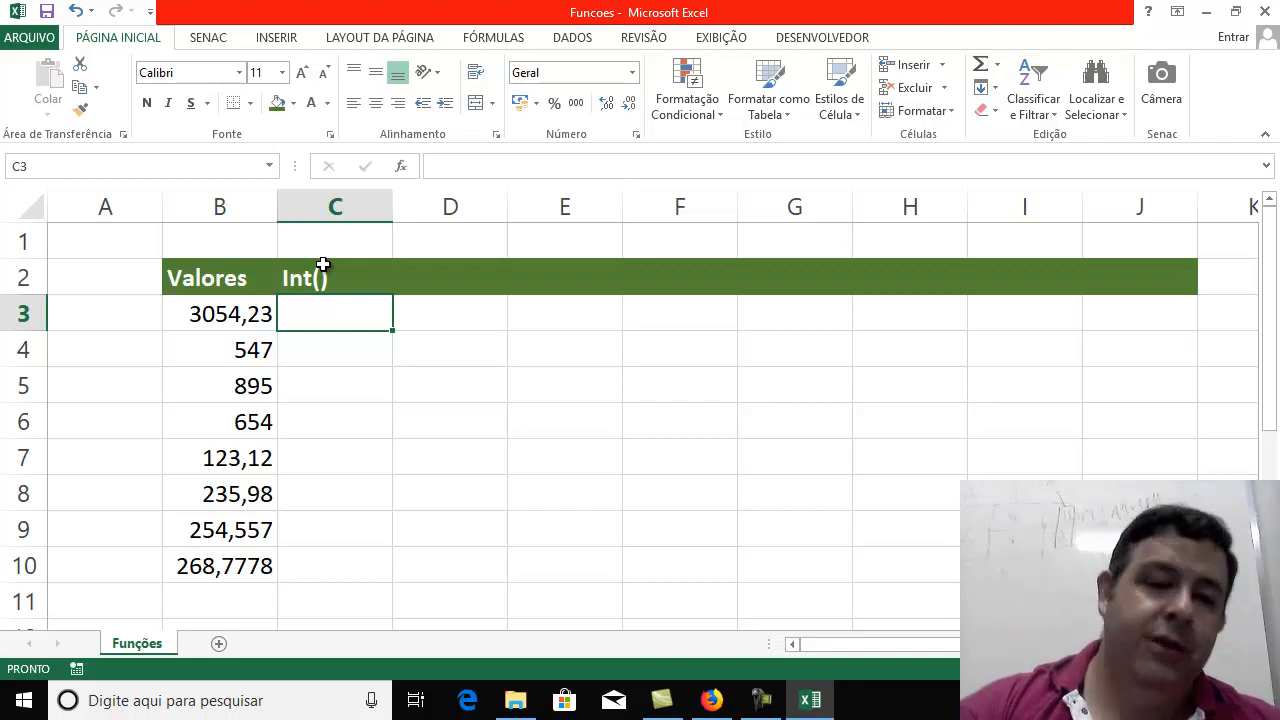
# Enter =INT(B3) in cell C3 and fill the formula down to C10
pyautogui.write('=Int')
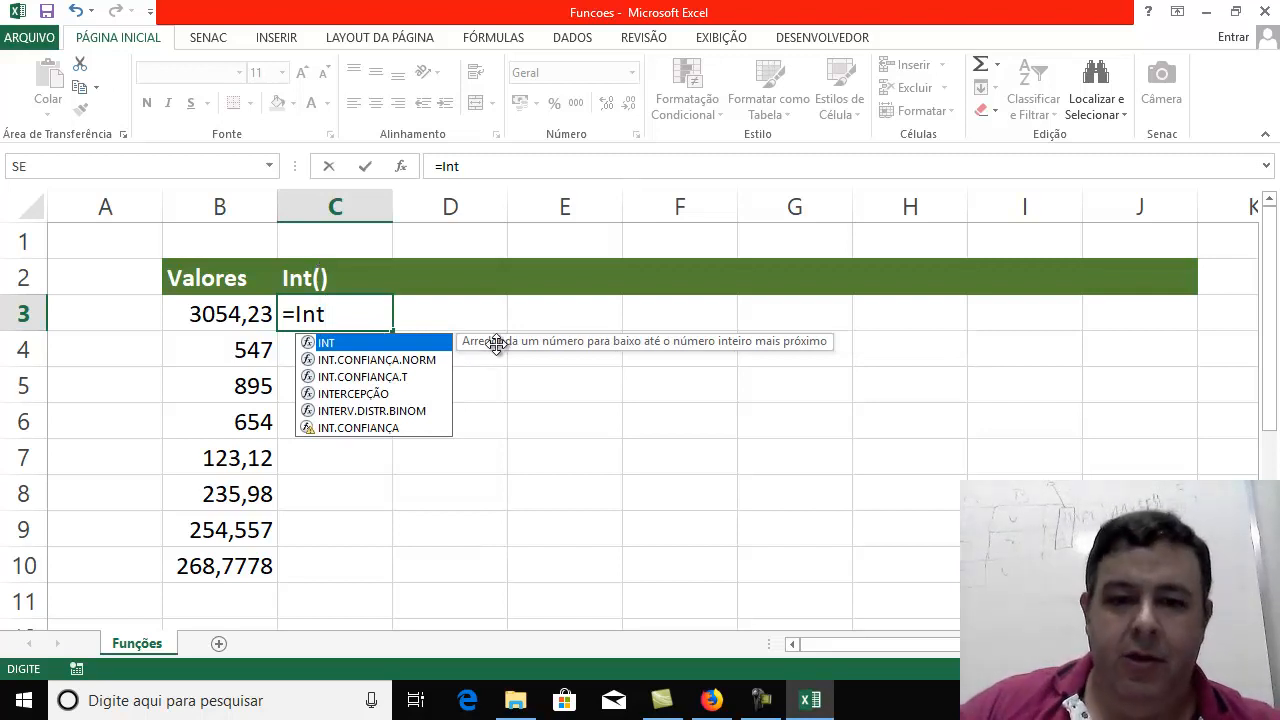
pyautogui.doubleClick(326, 343)
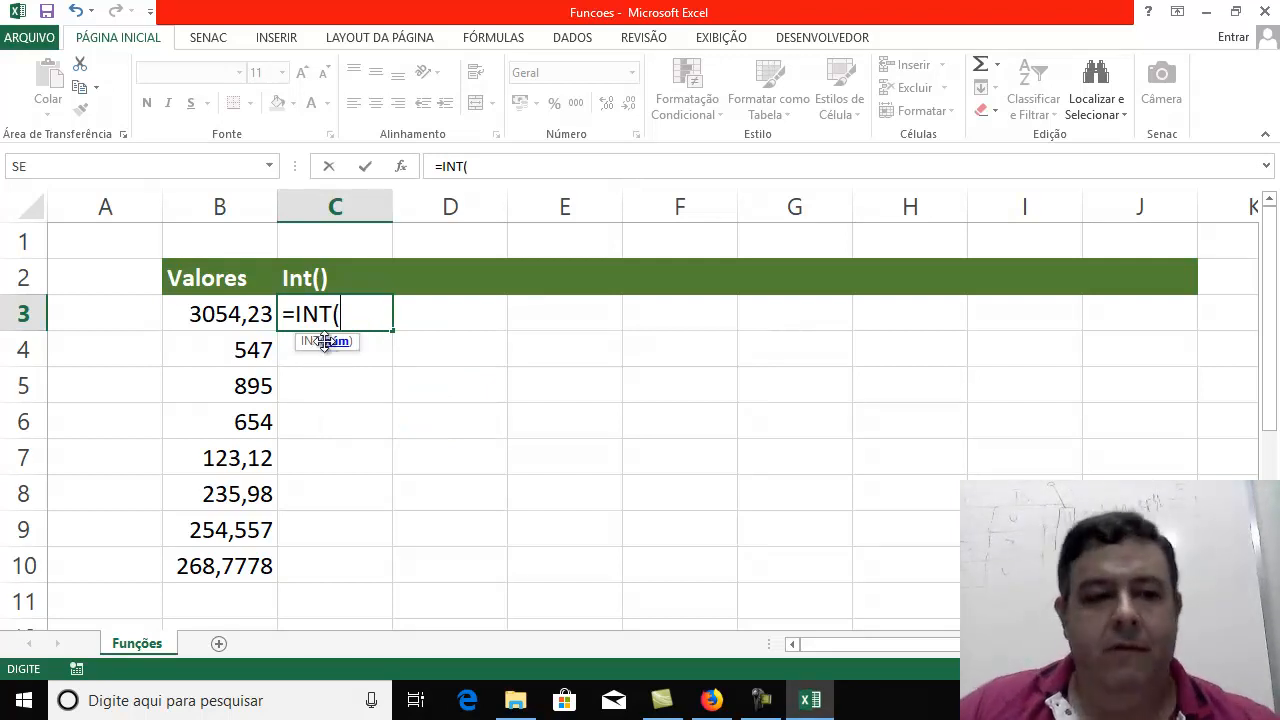
pyautogui.click(255, 311)
pyautogui.write(')')
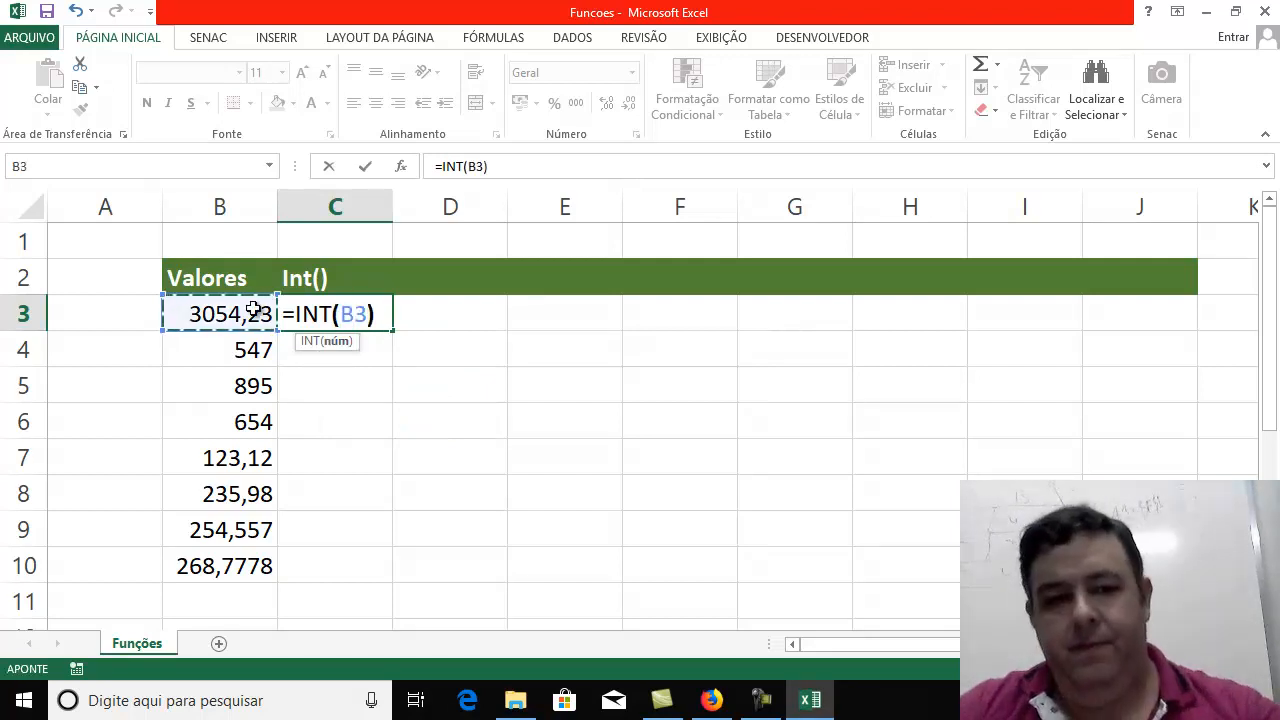
pyautogui.press('Return')
pyautogui.click(346, 311)
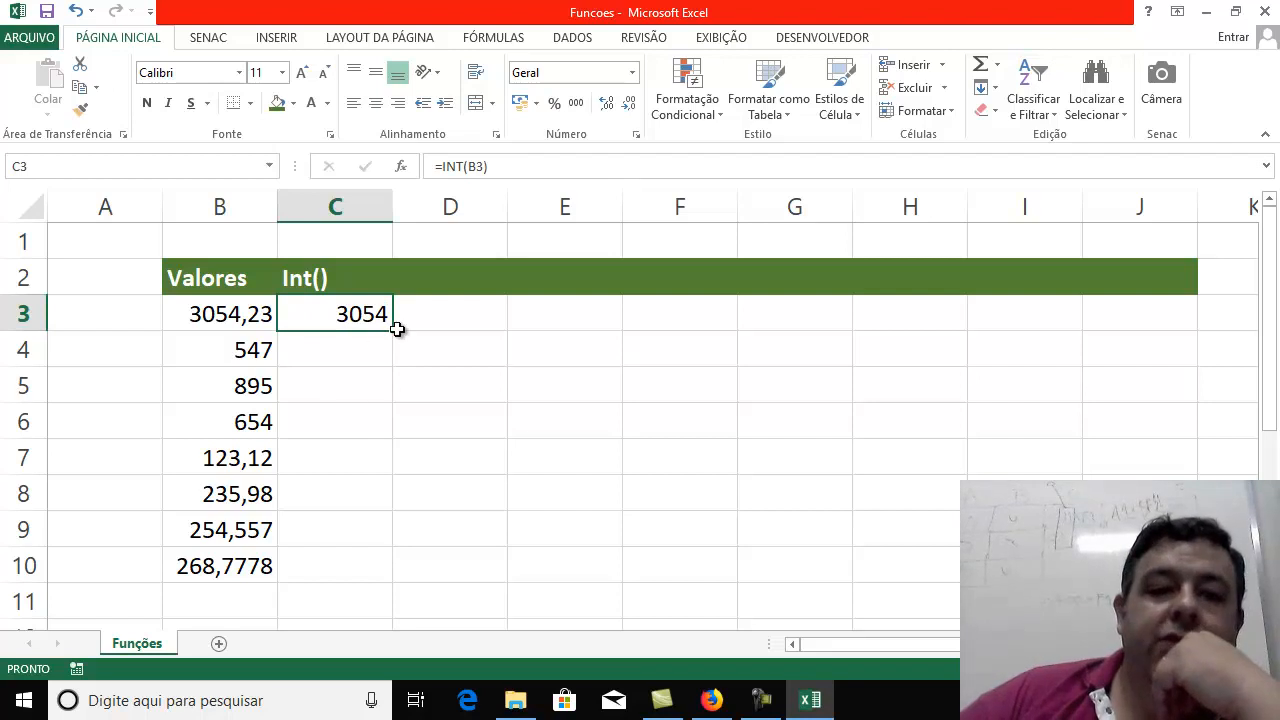
pyautogui.moveTo(394, 330); pyautogui.dragTo(389, 576)
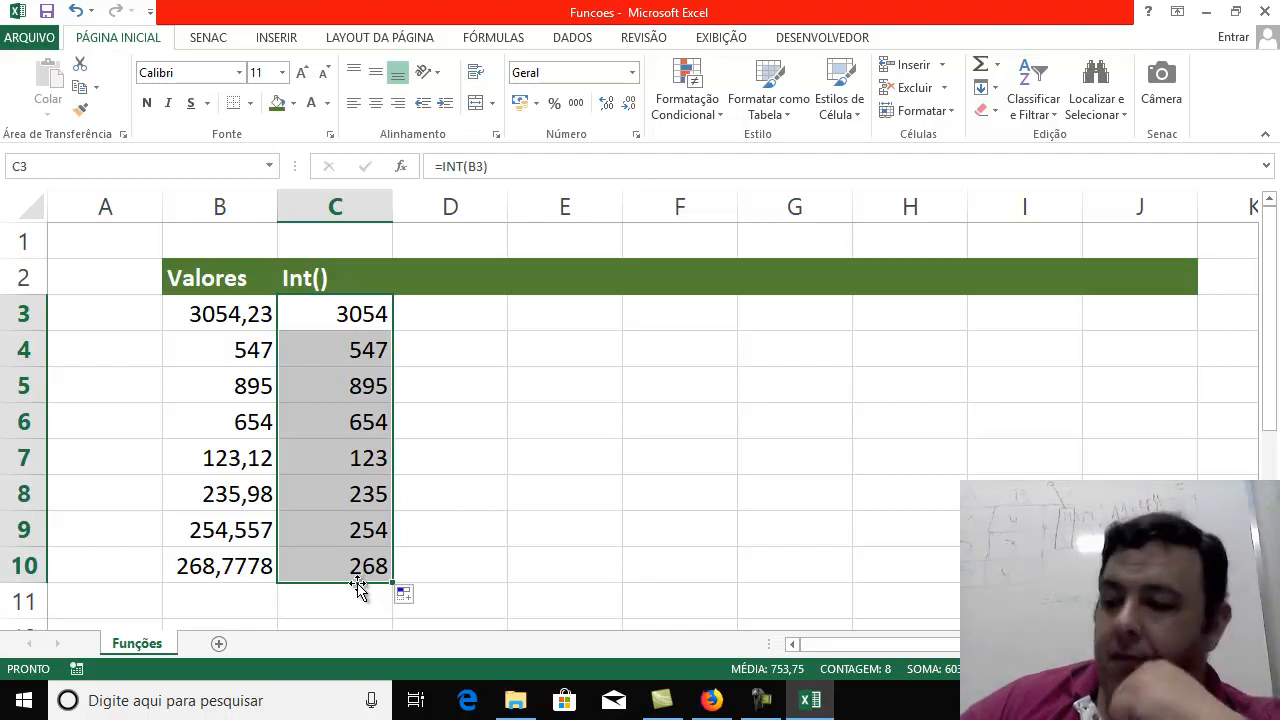
# Enter the heading Arred in cell D2
pyautogui.click(450, 278)
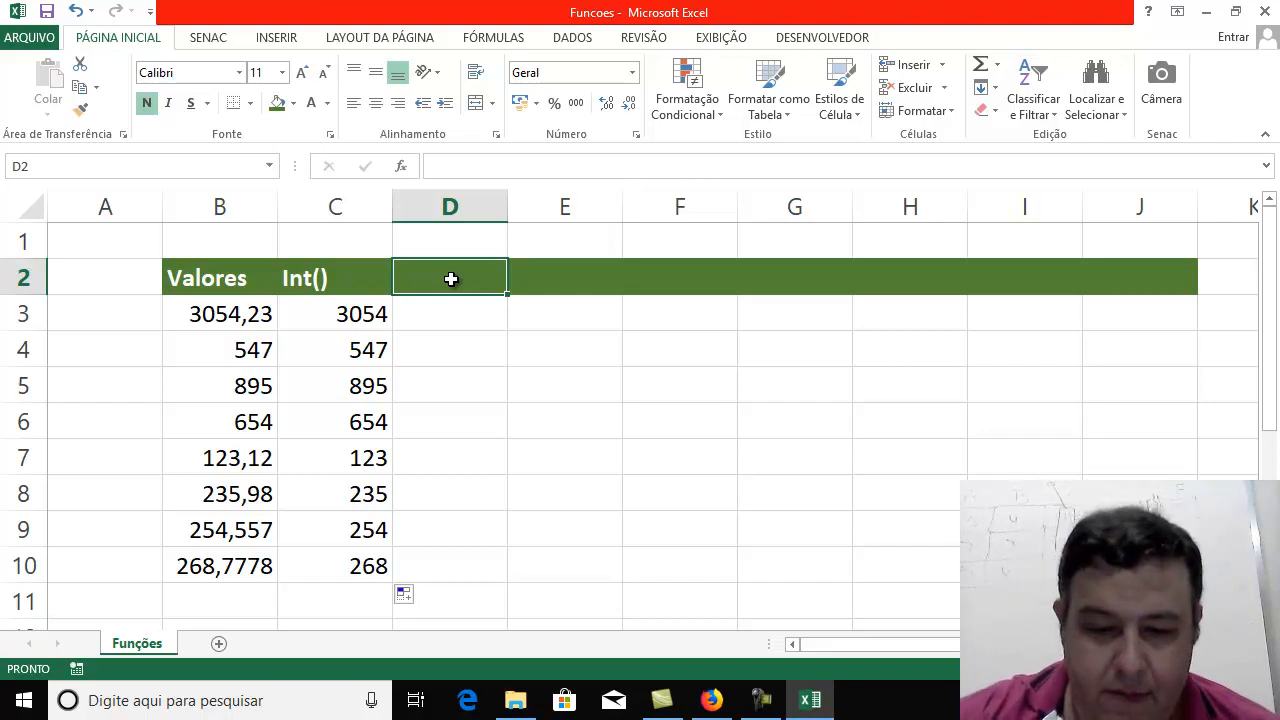
pyautogui.write('Arred')
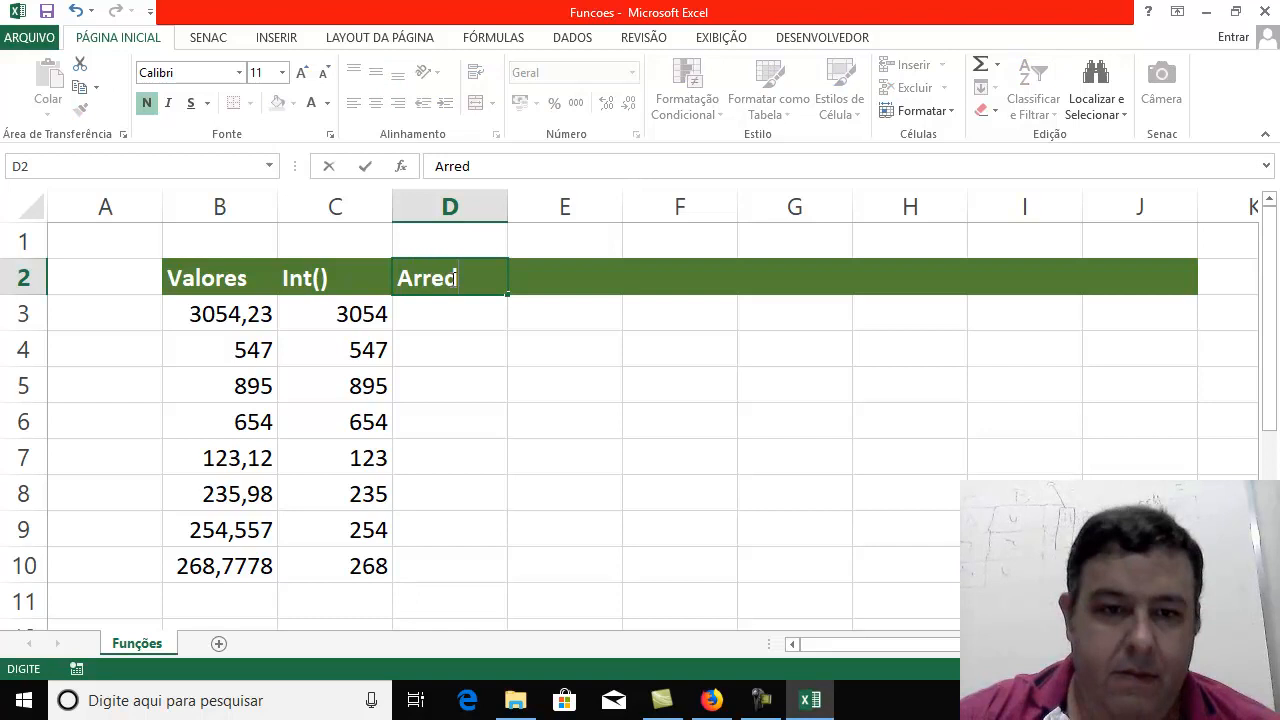
pyautogui.press('Return')
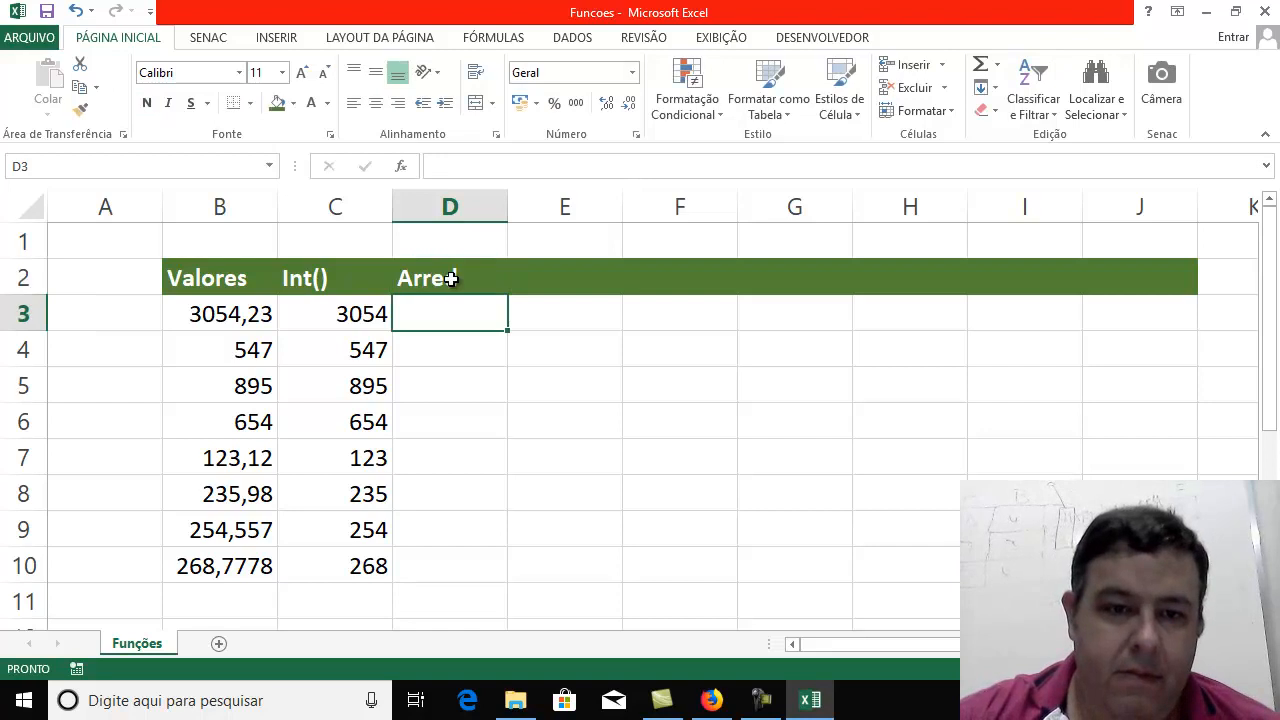
# Enter =ARRED(B3;1) in cell D3 to round to one decimal place, and fill the formula down to D10
pyautogui.write('=Arre')
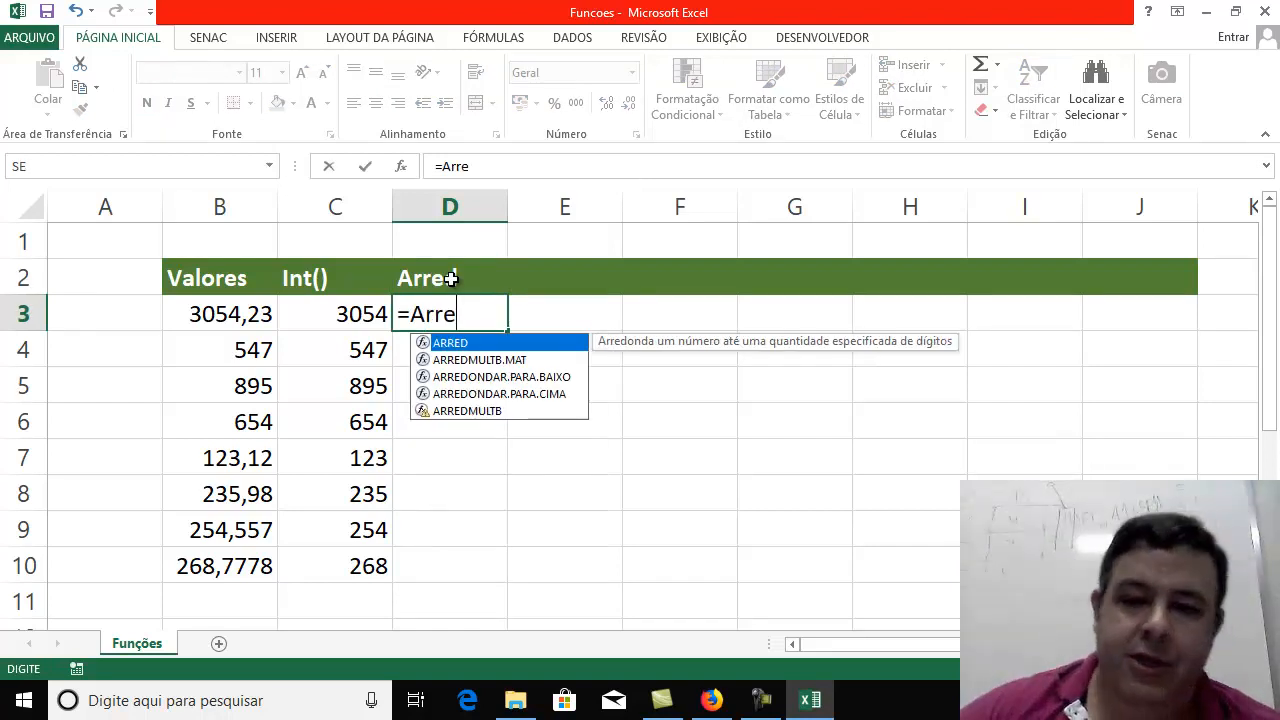
pyautogui.doubleClick(465, 344)
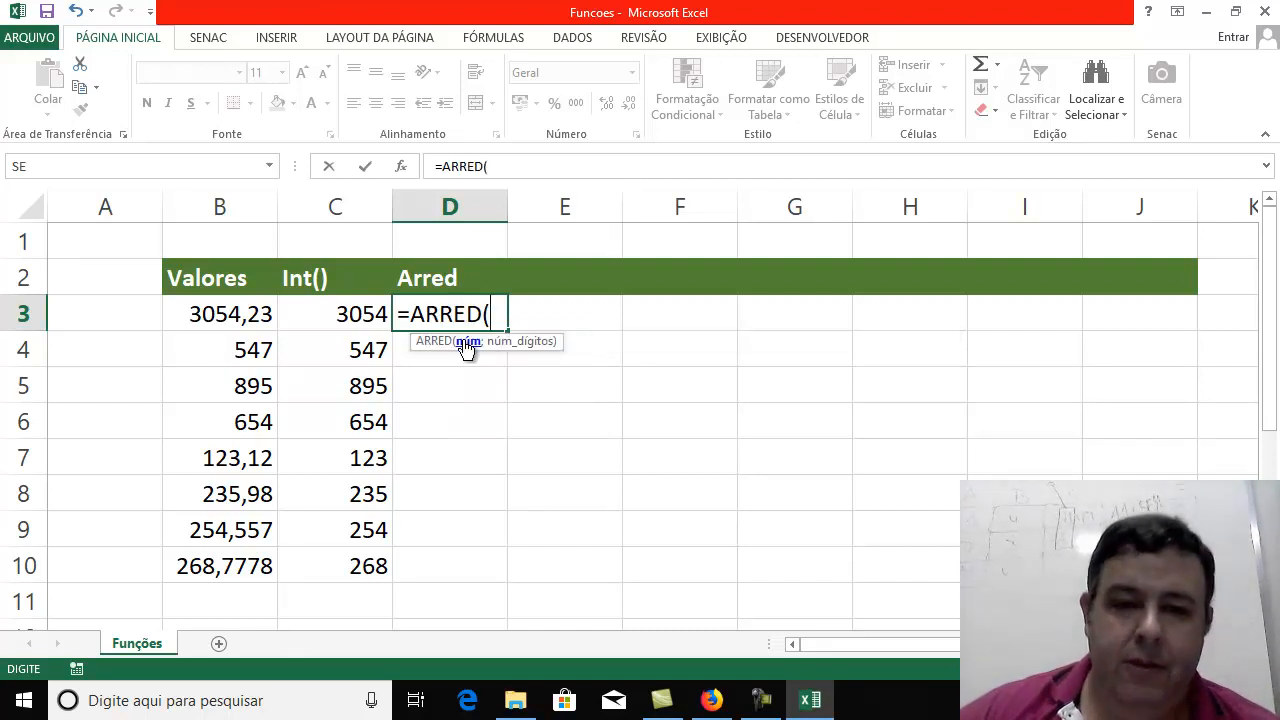
pyautogui.click(230, 306)
pyautogui.write(';')
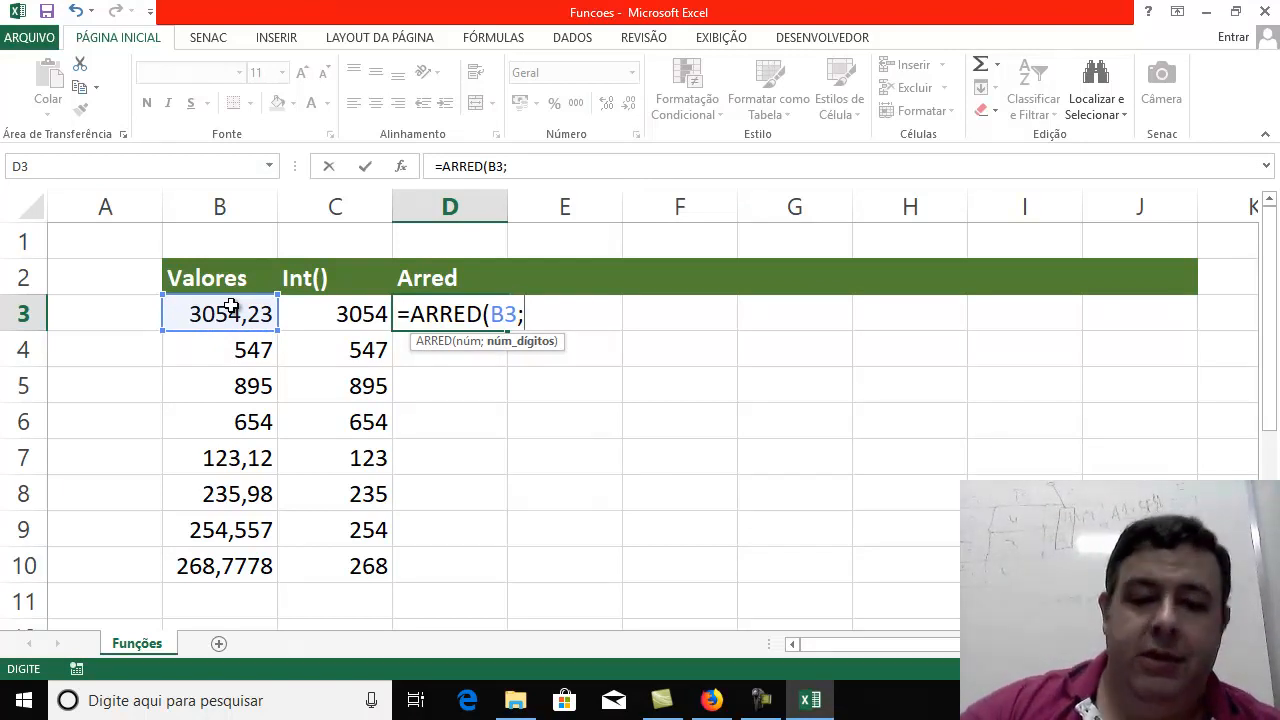
pyautogui.write('1)')
pyautogui.press('Return')
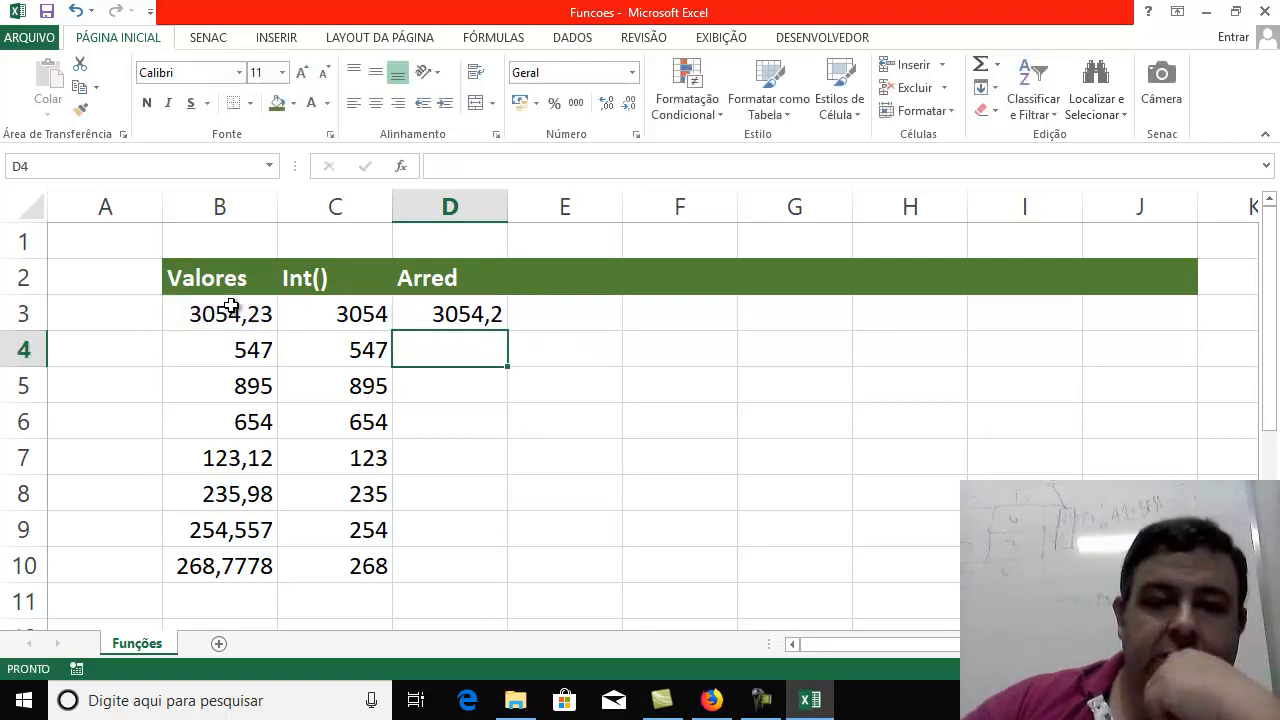
pyautogui.click(471, 322)
pyautogui.moveTo(508, 331); pyautogui.dragTo(472, 584)
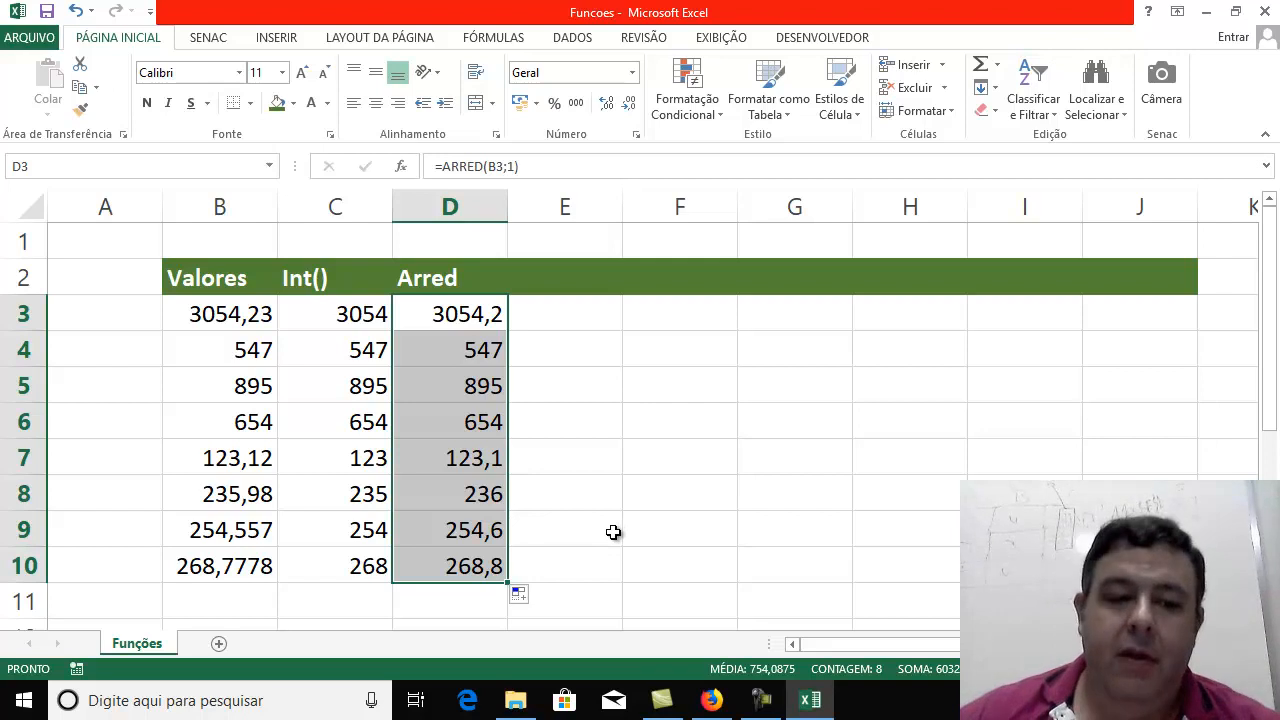
# Compare the ARRED results in D8 to D10 with the original numbers in column B
pyautogui.click(194, 567)
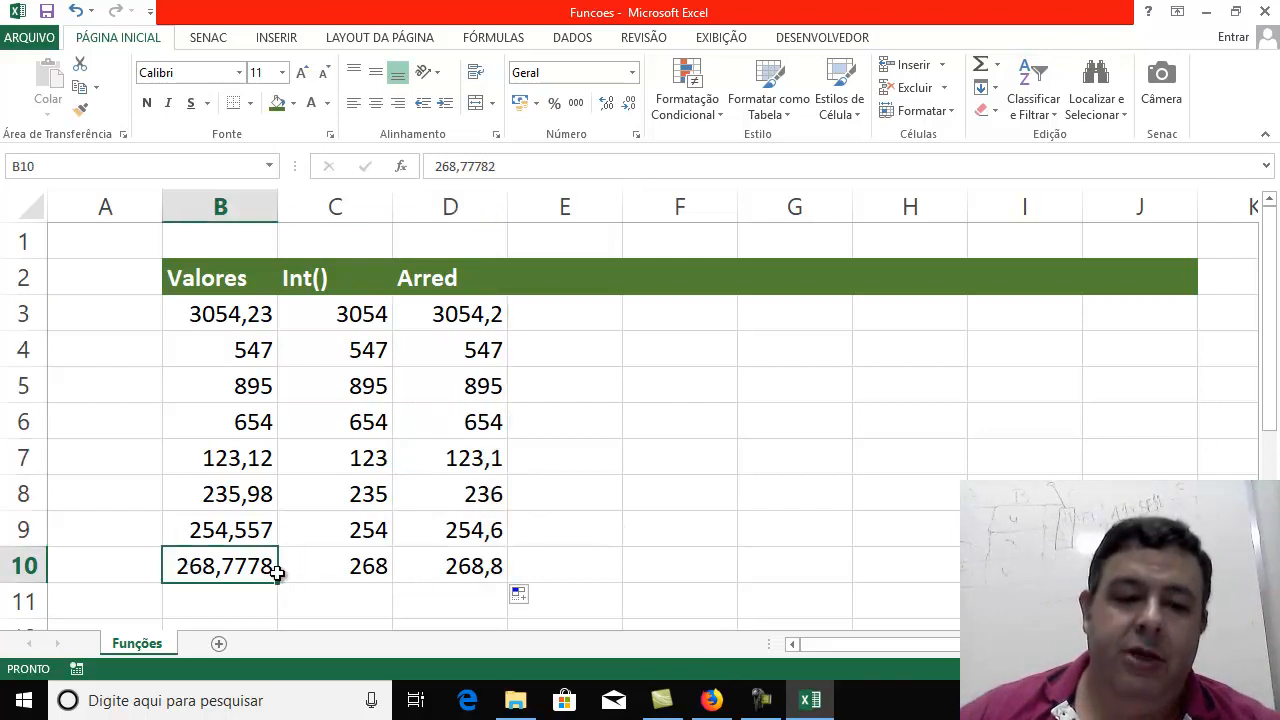
pyautogui.click(450, 577)
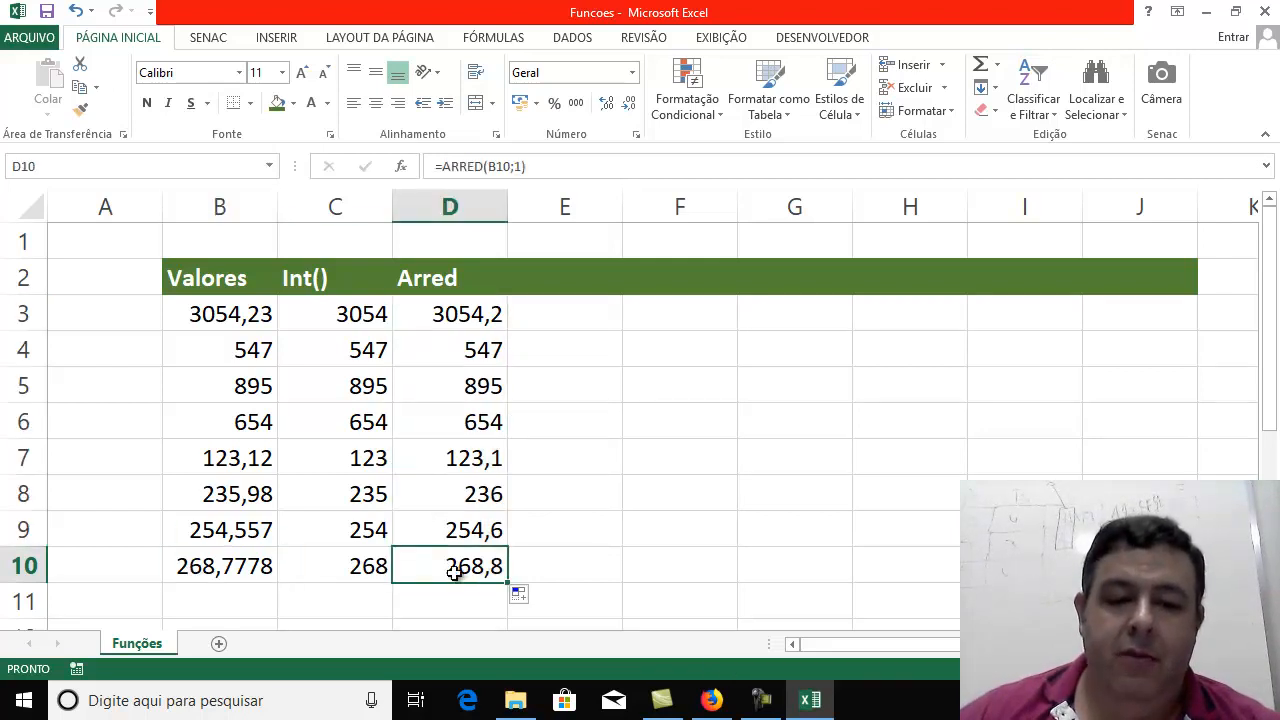
pyautogui.click(458, 495)
pyautogui.moveTo(230, 493); pyautogui.dragTo(462, 488)
pyautogui.click(612, 490)
pyautogui.click(483, 493)
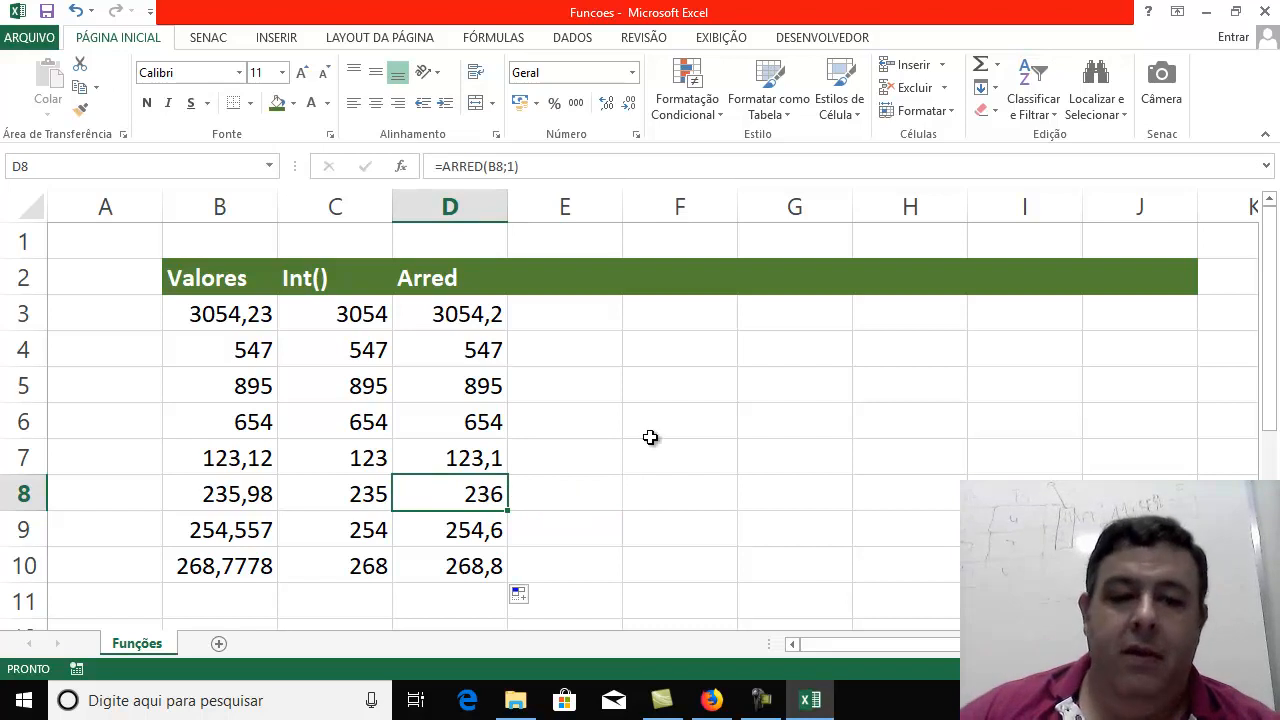
pyautogui.click(484, 523)
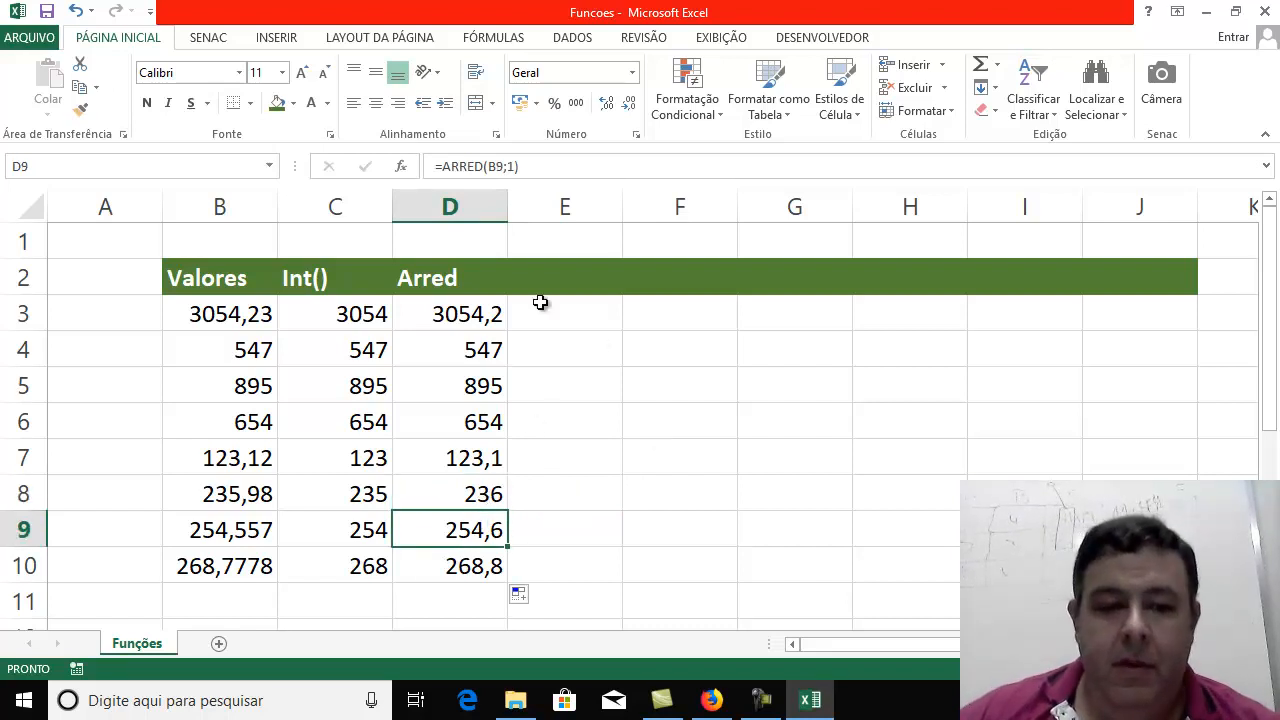
pyautogui.click(560, 268)
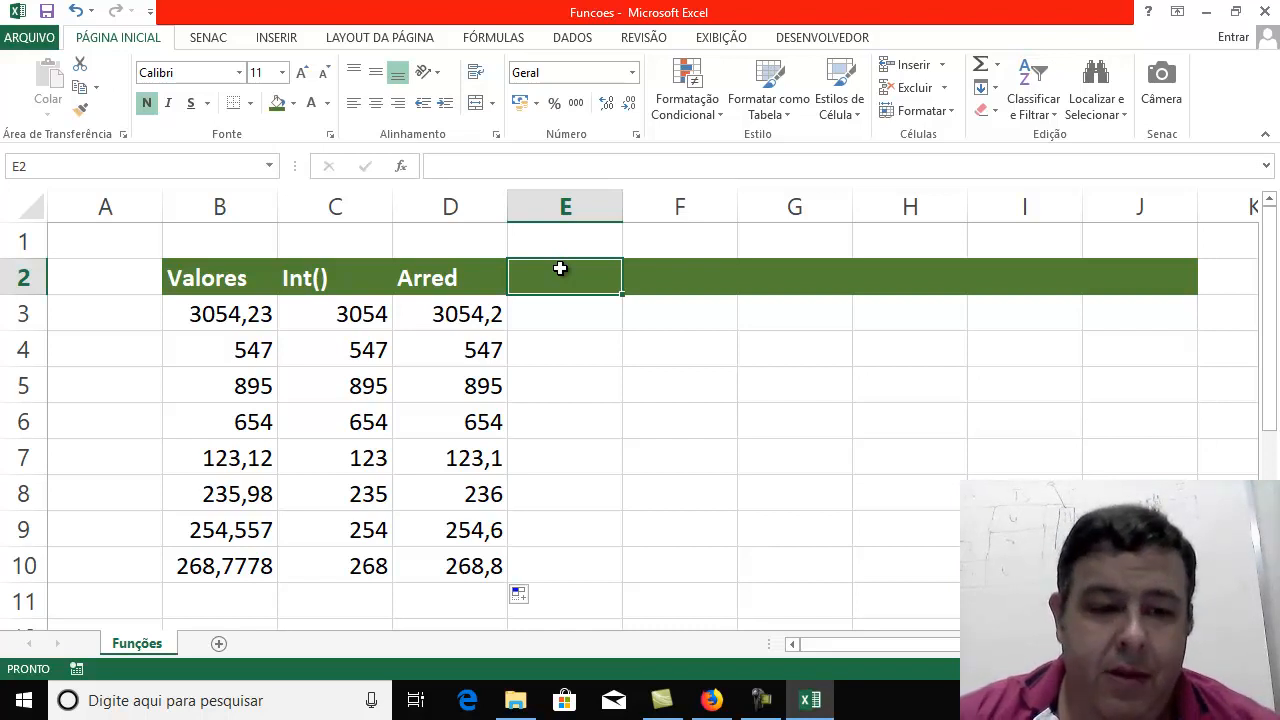
pyautogui.press('Down')
pyautogui.press('Down')
pyautogui.press('Down')
pyautogui.press('Down')
pyautogui.press('Down')
pyautogui.press('Down')
pyautogui.press('Down')
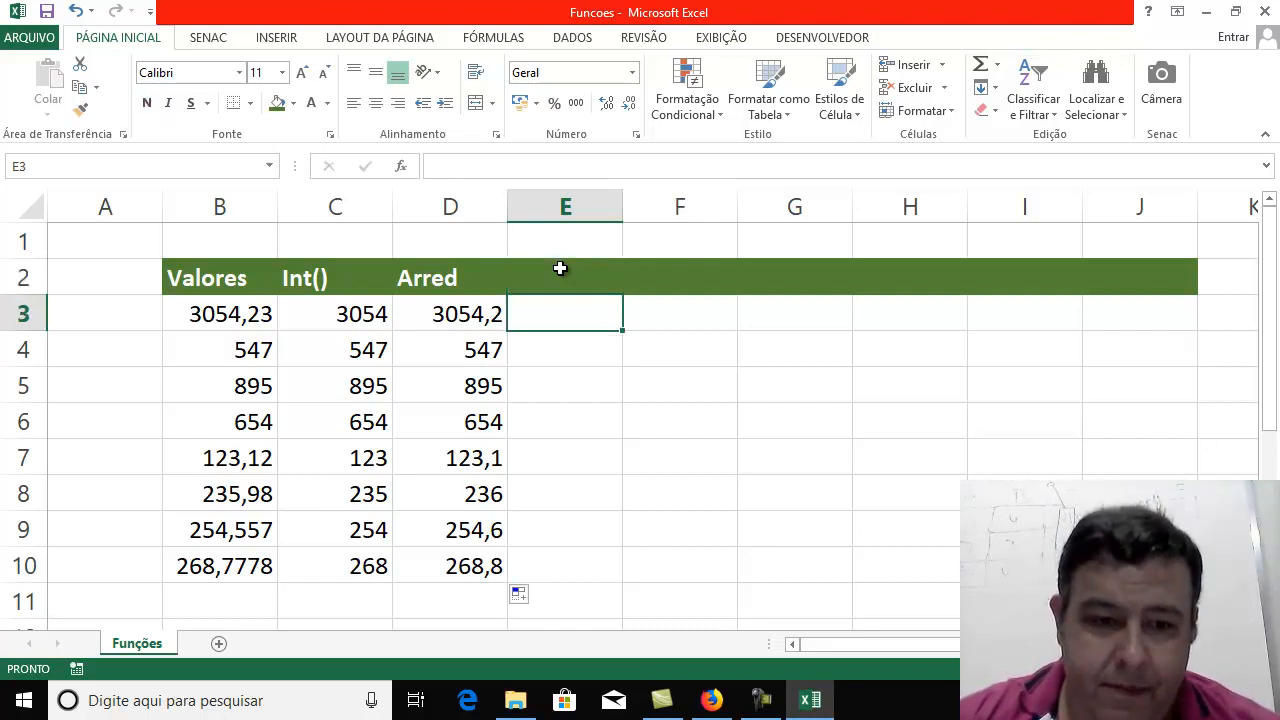
pyautogui.press('Left')
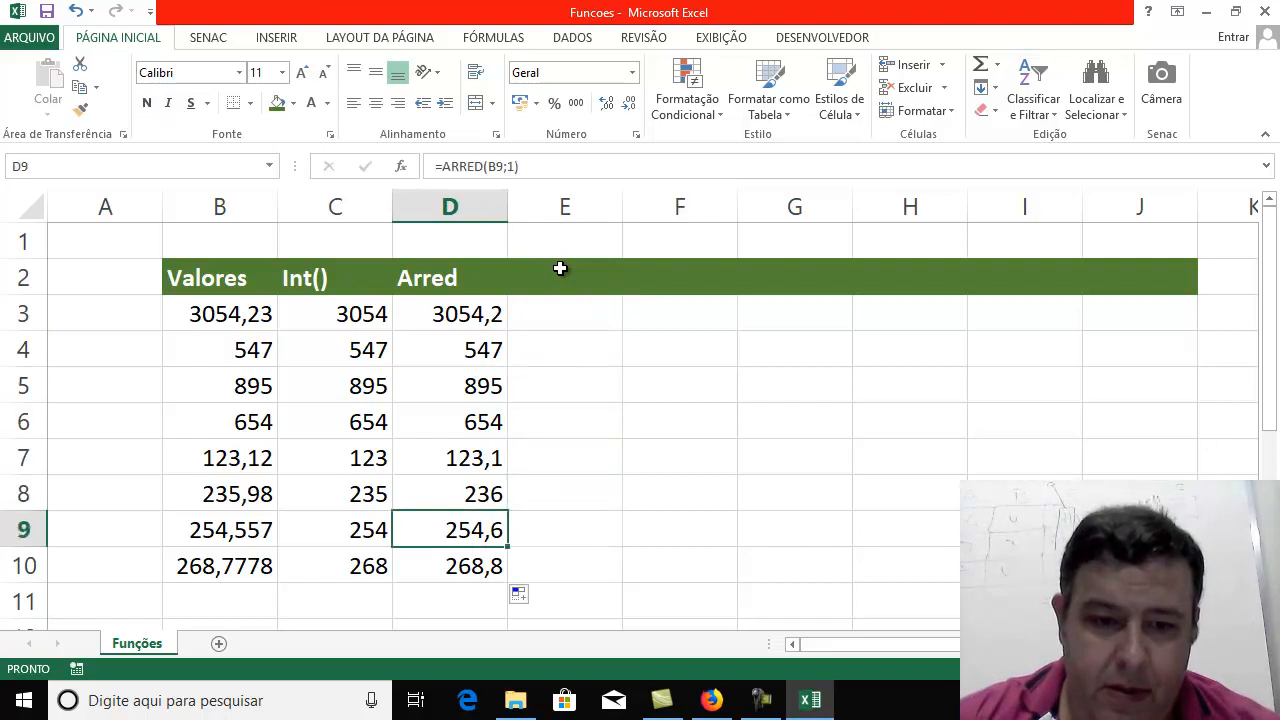
pyautogui.press('Up')
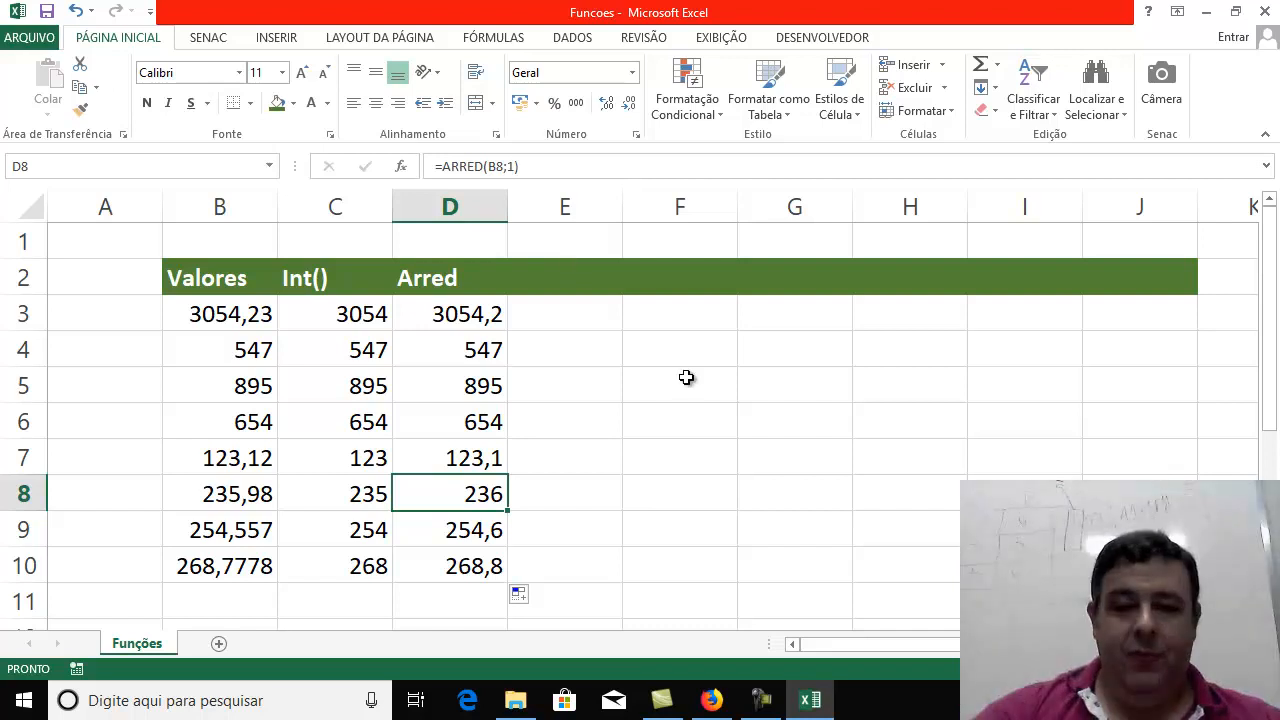
pyautogui.click(765, 697)
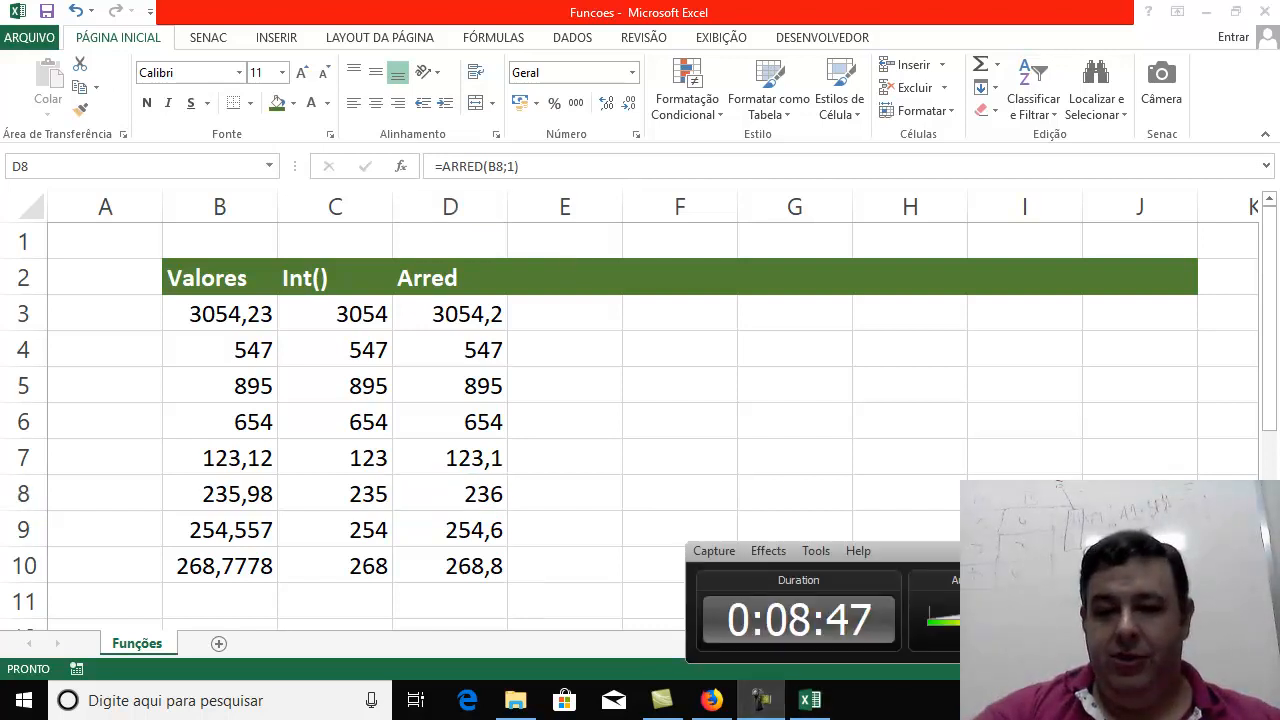
pyautogui.click(565, 313)
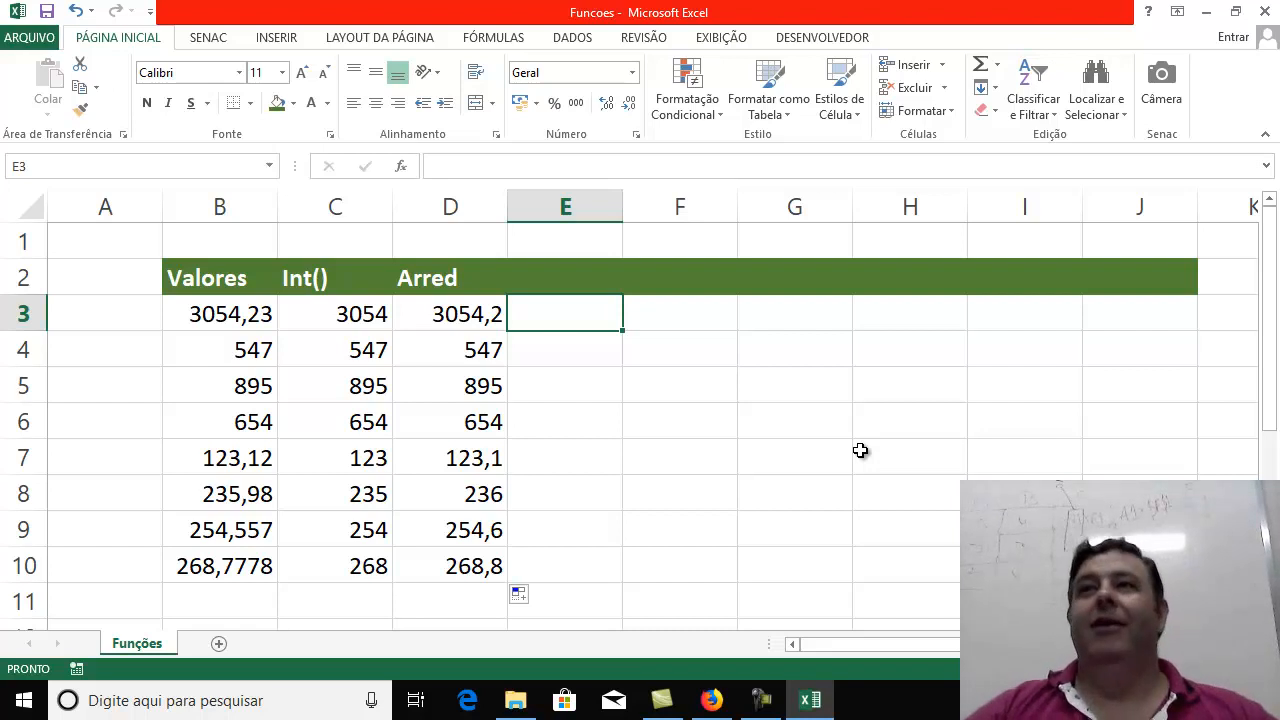
pyautogui.moveTo(466, 314); pyautogui.dragTo(490, 565)
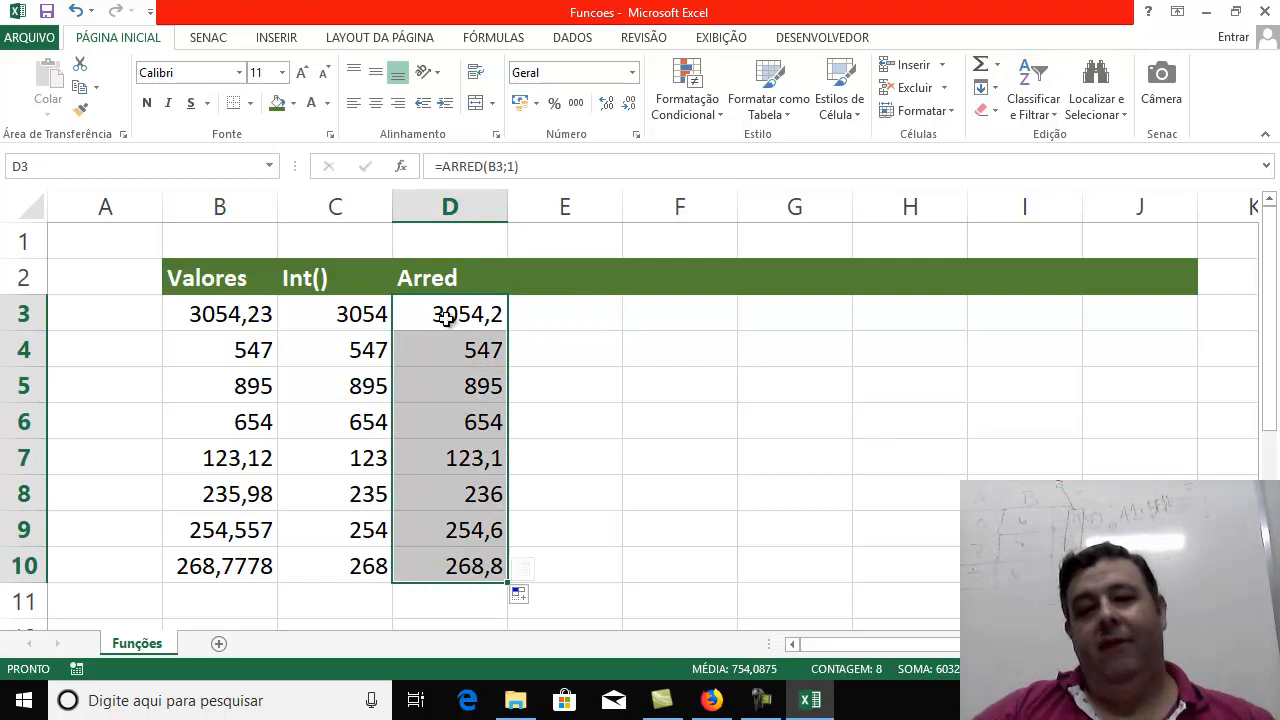
pyautogui.click(453, 283)
pyautogui.moveTo(434, 314); pyautogui.dragTo(424, 568)
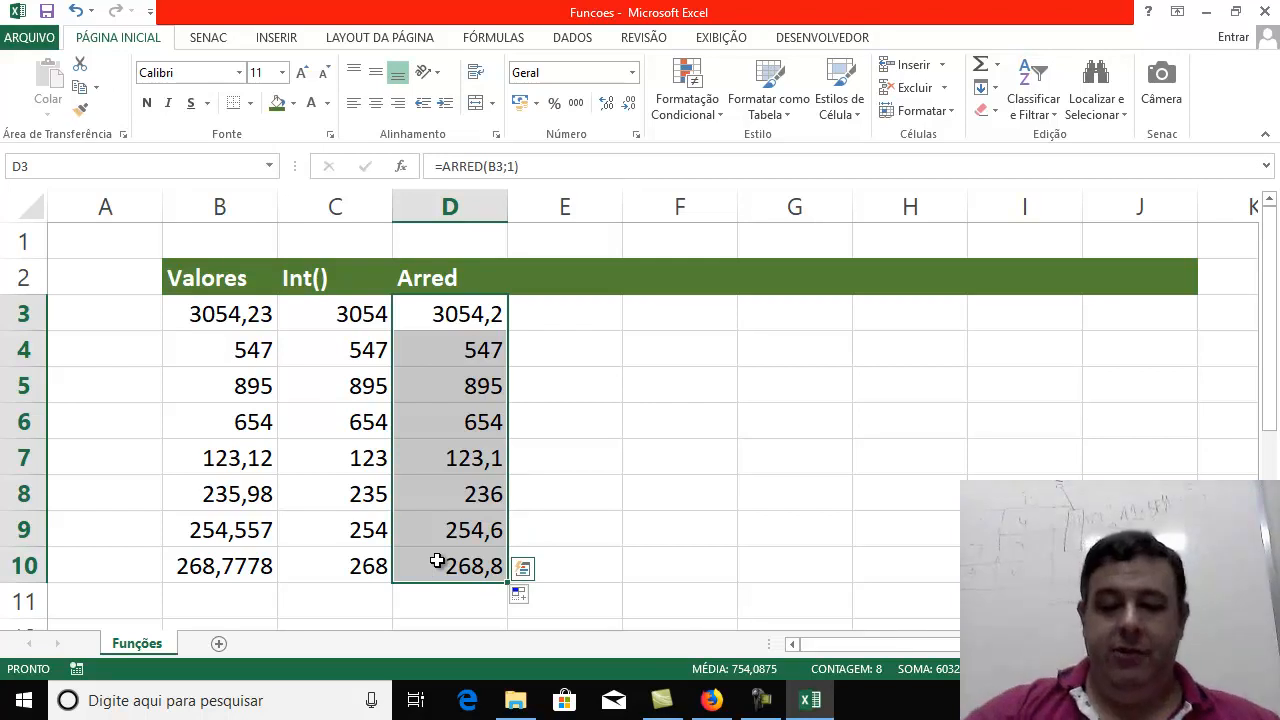
pyautogui.press('Right')
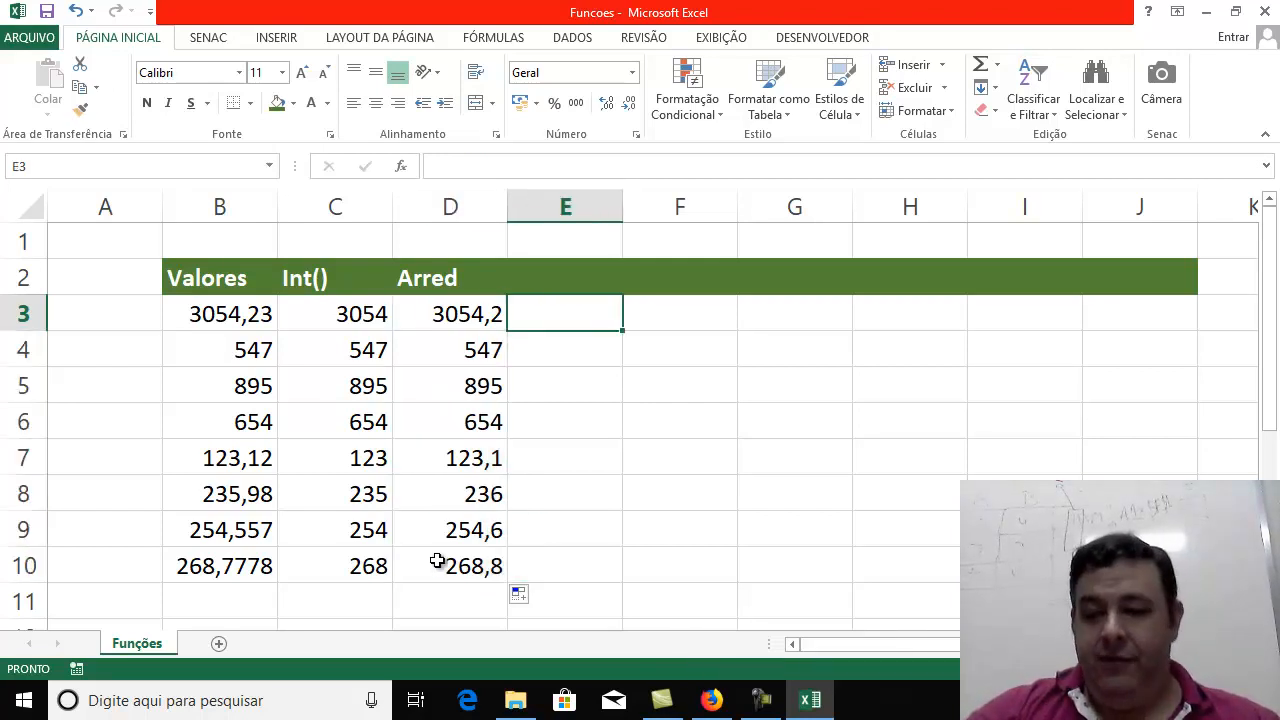
# Enter the heading Trunca in cell E2
pyautogui.press('Left')
pyautogui.press('Up')
pyautogui.press('Right')
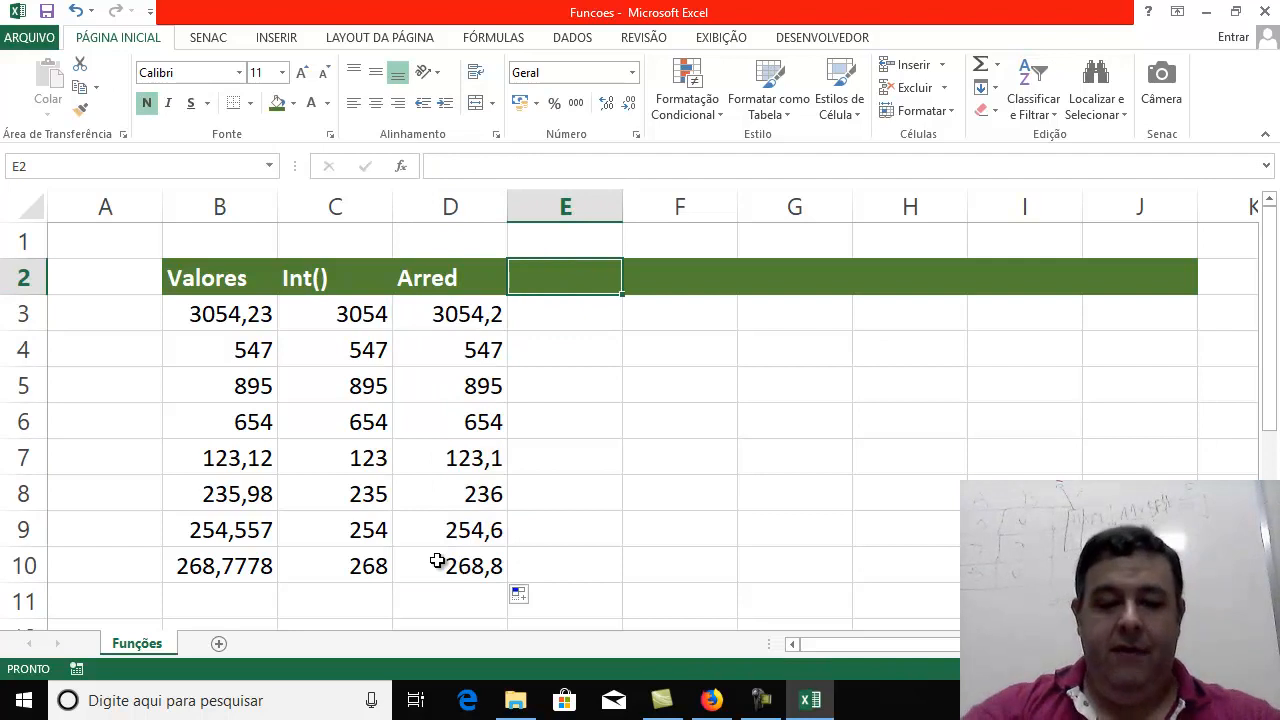
pyautogui.write('Trunca')
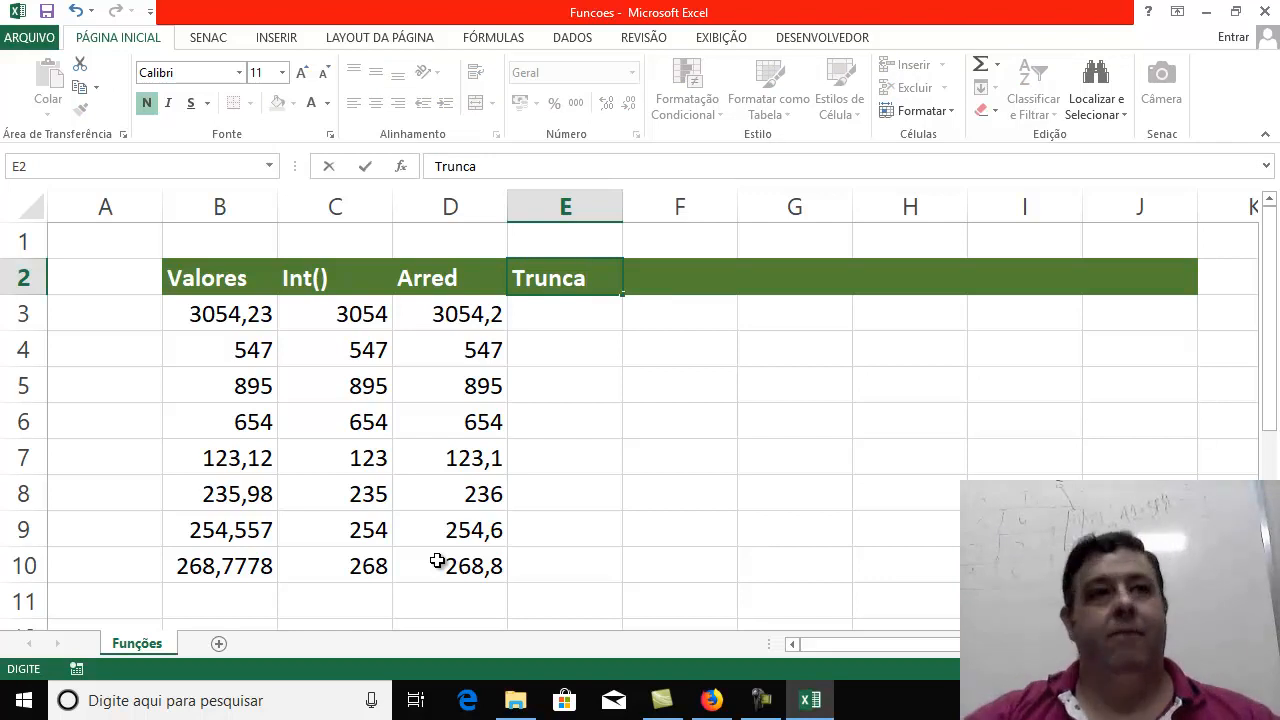
pyautogui.press('Return')
# Enter =TRUNCAR(B3;2) in cell E3 to truncate to two decimal places, and fill the formula down to E10
pyautogui.write('=Trun')
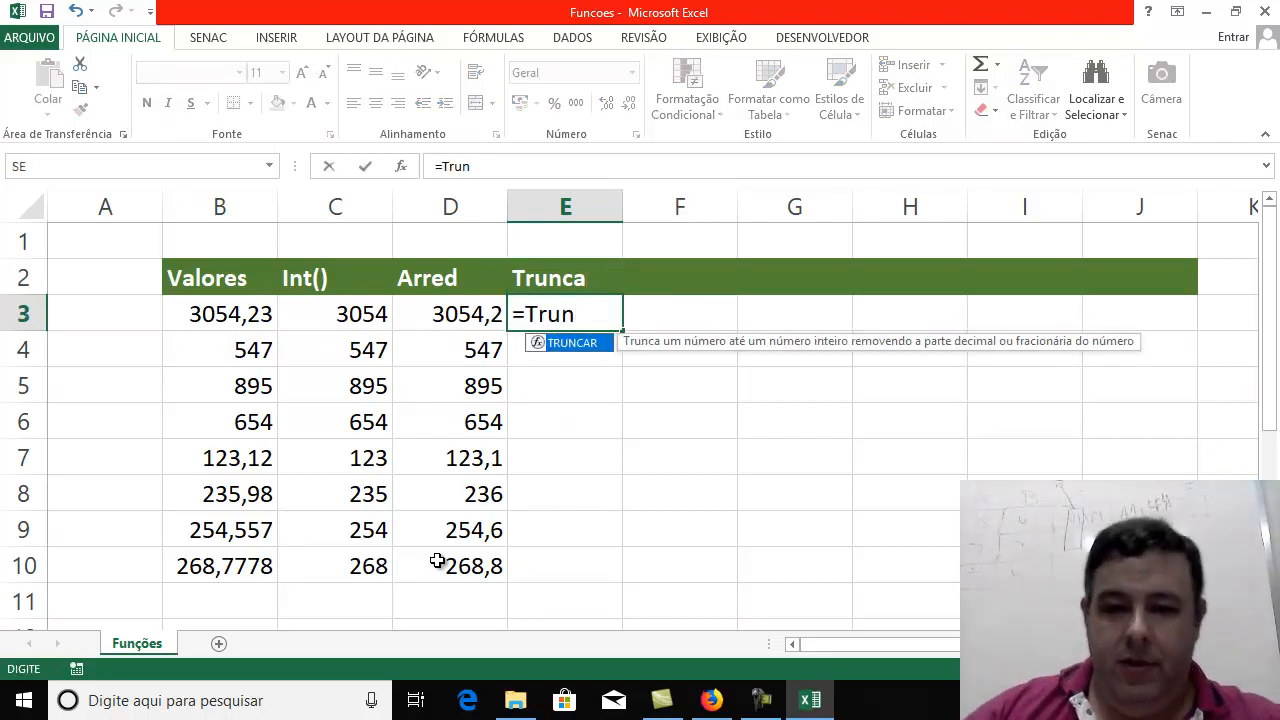
pyautogui.doubleClick(560, 343)
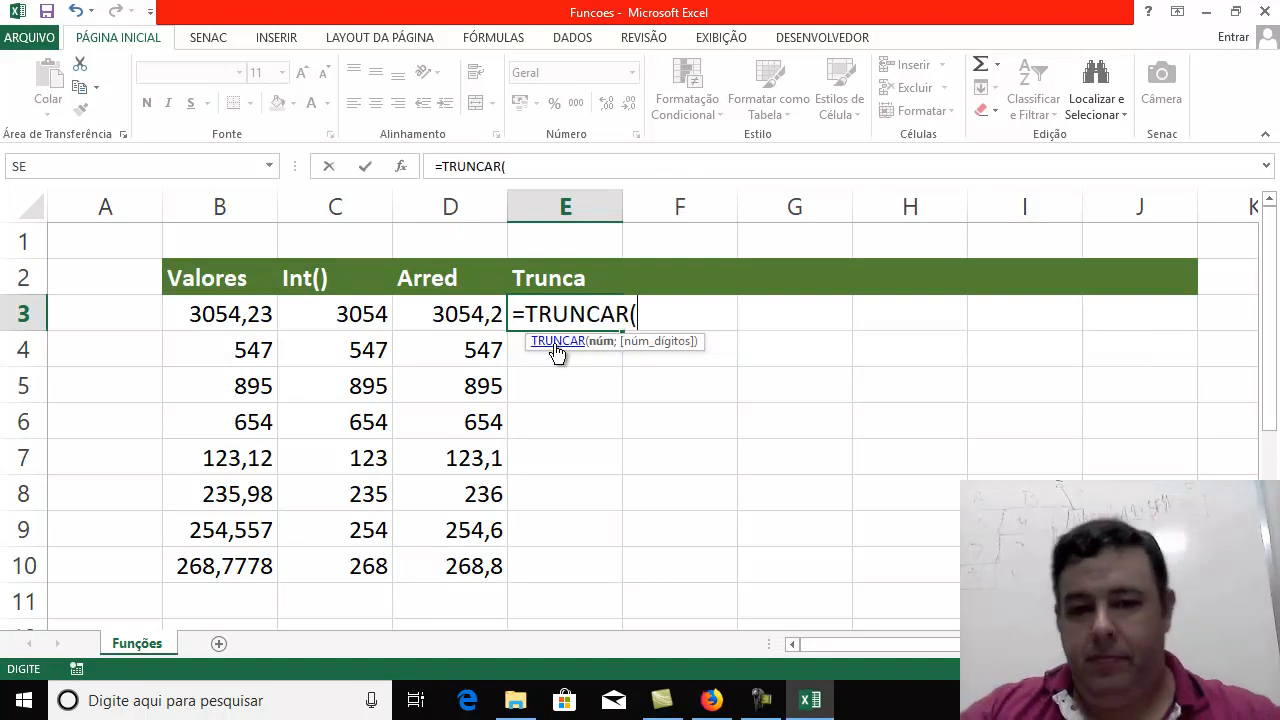
pyautogui.click(250, 316)
pyautogui.write(';')
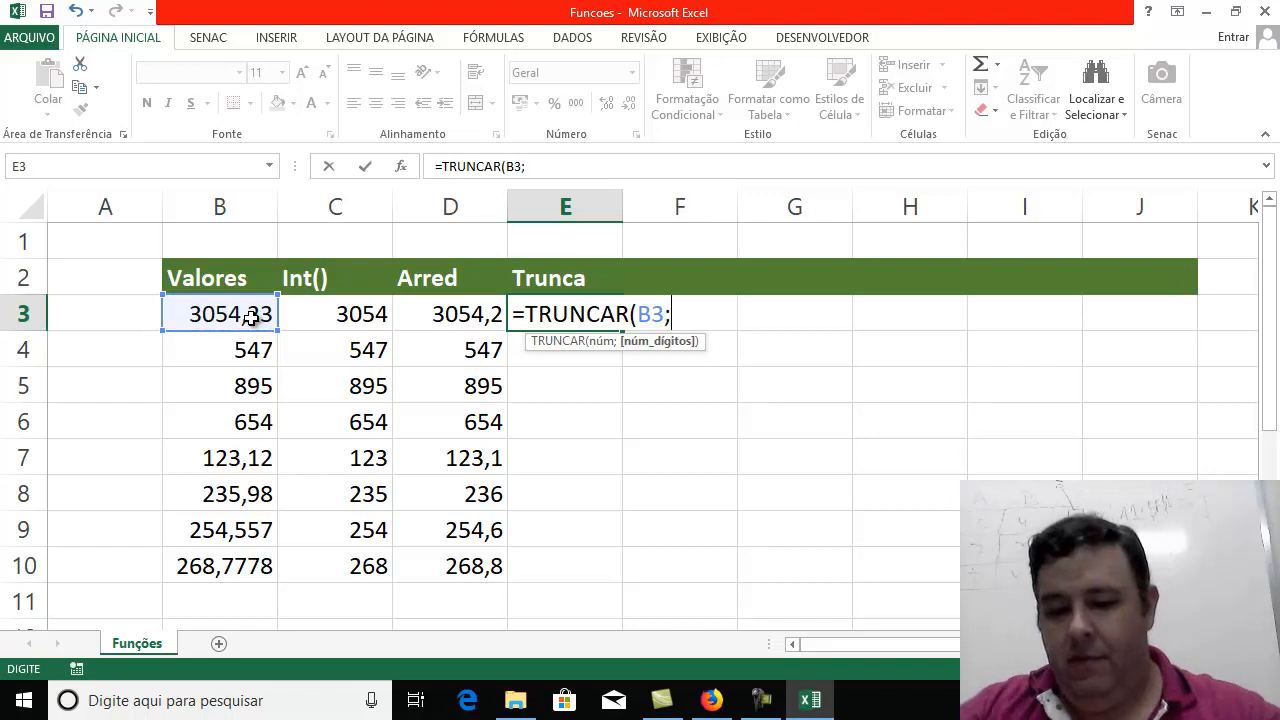
pyautogui.write('2')
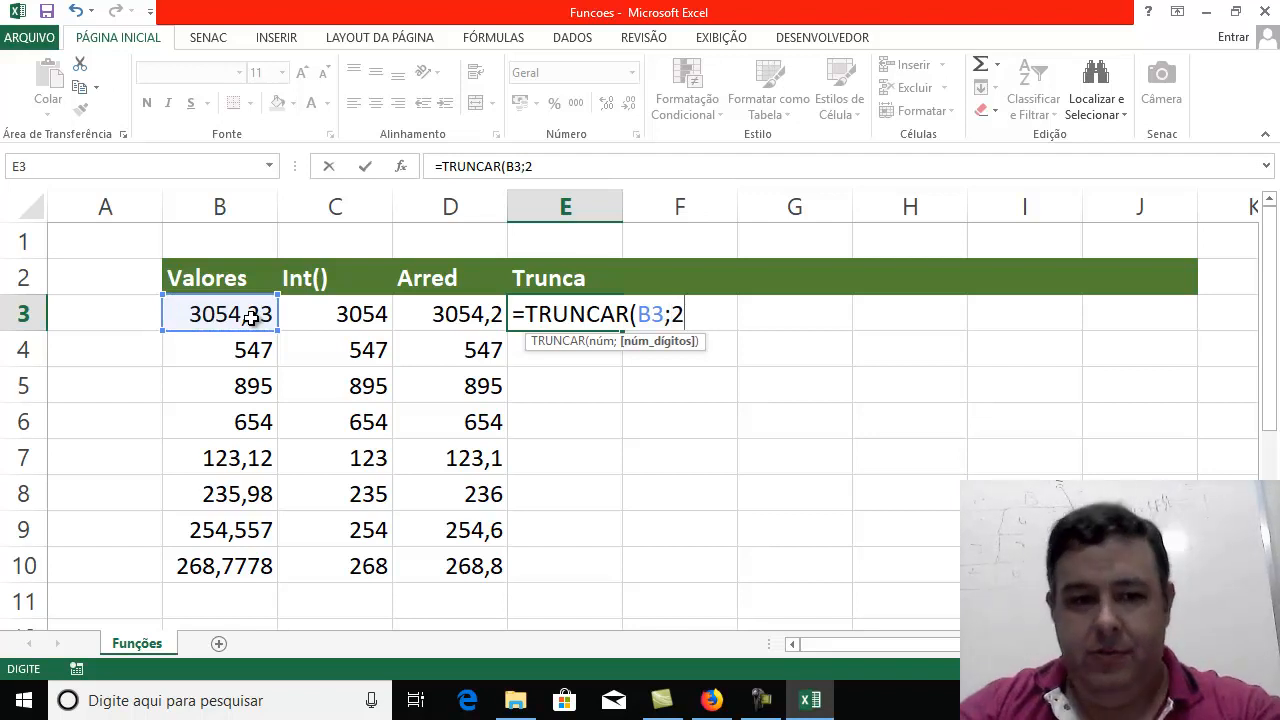
pyautogui.press('BackSpace')
pyautogui.write('1)')
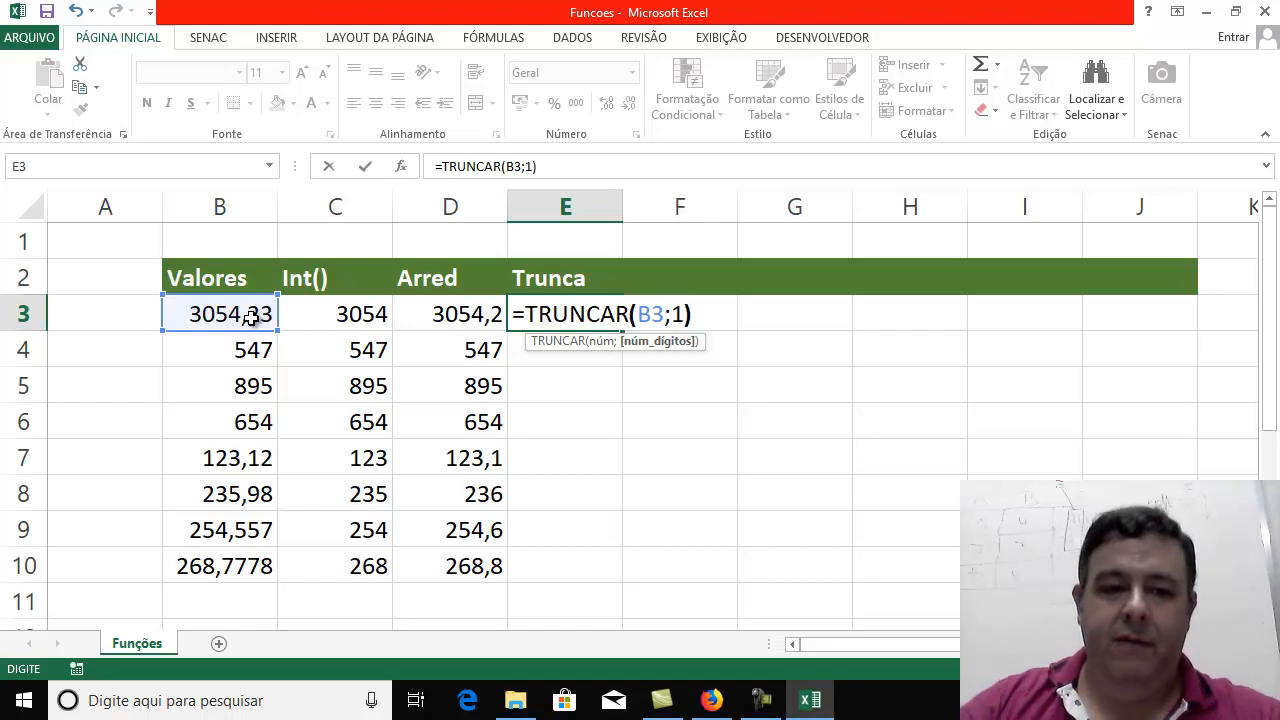
pyautogui.press('BackSpace')
pyautogui.press('BackSpace')
pyautogui.write('2)')
pyautogui.press('Return')
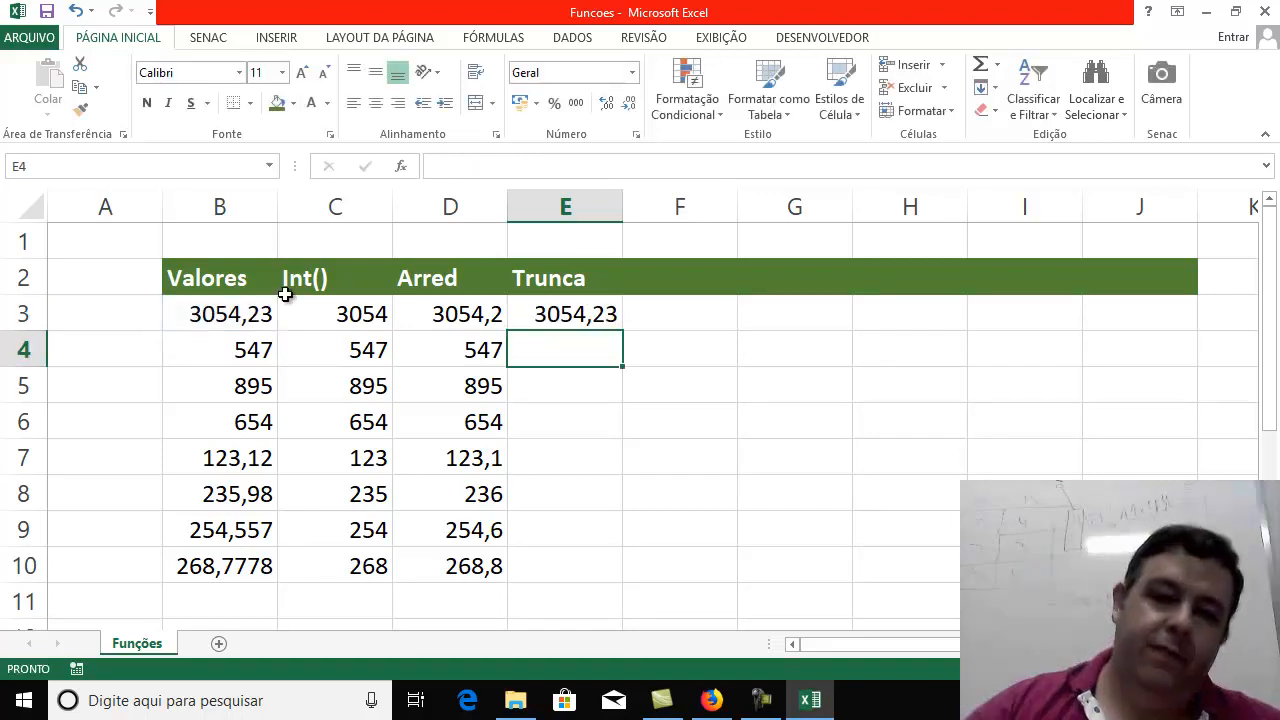
pyautogui.click(586, 311)
pyautogui.moveTo(624, 334); pyautogui.dragTo(608, 576)
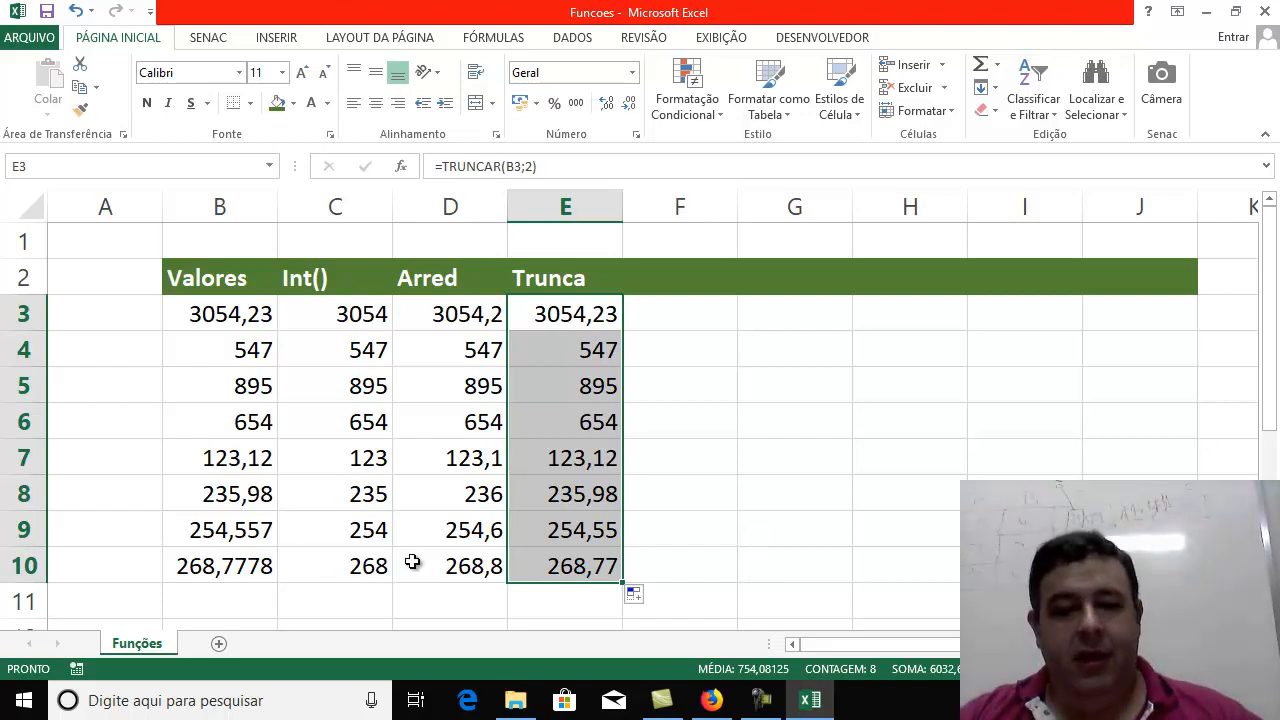
# Shade cells D10 and E10 with a light gray fill to highlight the ARRED and TRUNCAR results
pyautogui.click(472, 570)
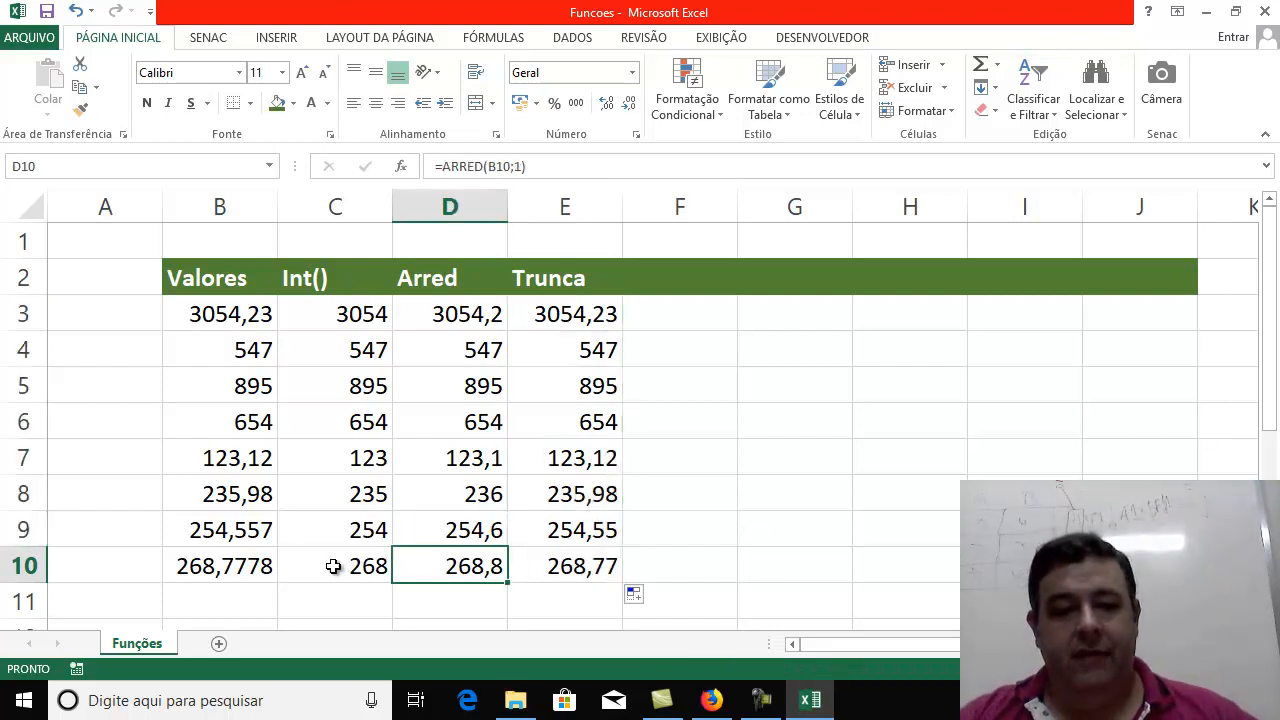
pyautogui.moveTo(572, 568); pyautogui.dragTo(449, 561)
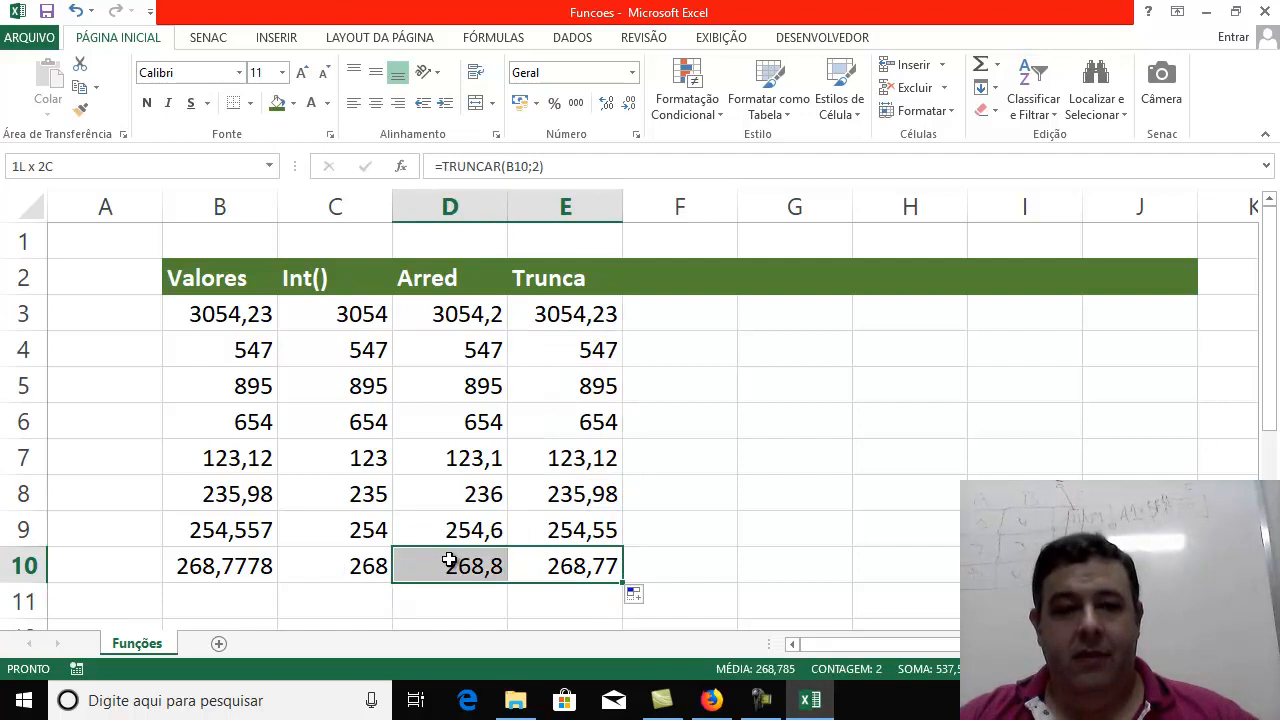
pyautogui.click(294, 103)
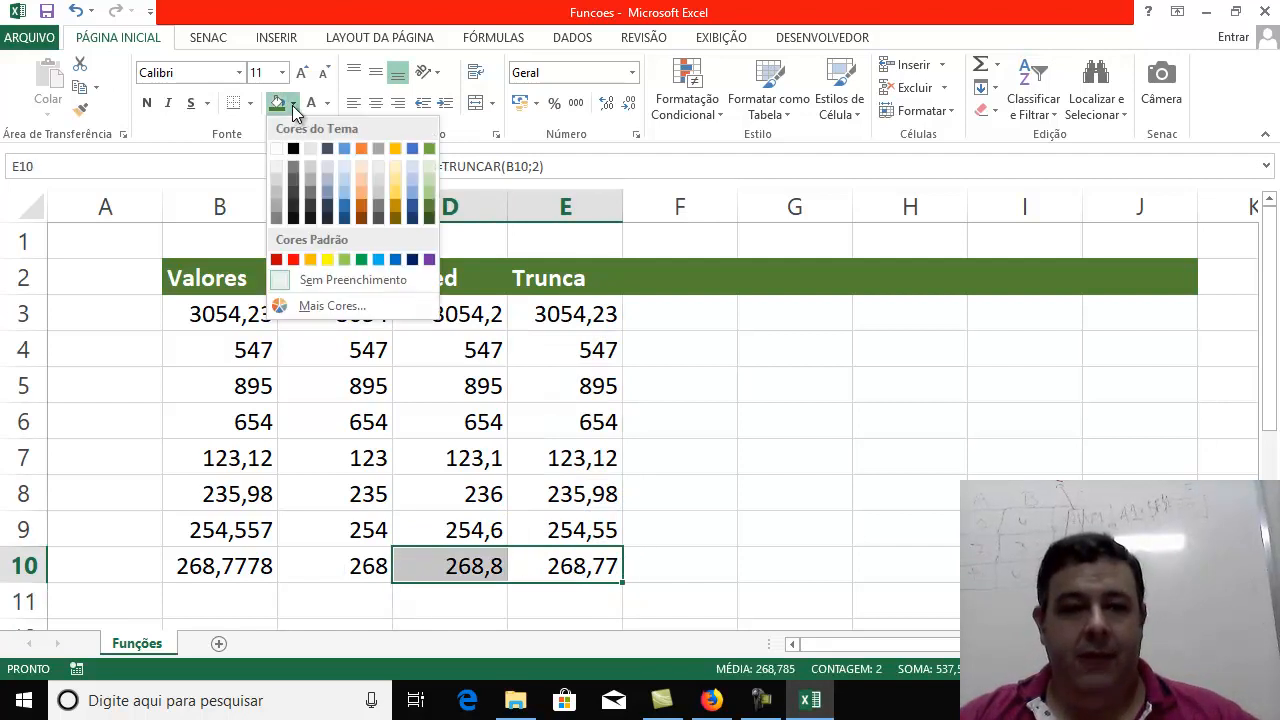
pyautogui.click(312, 165)
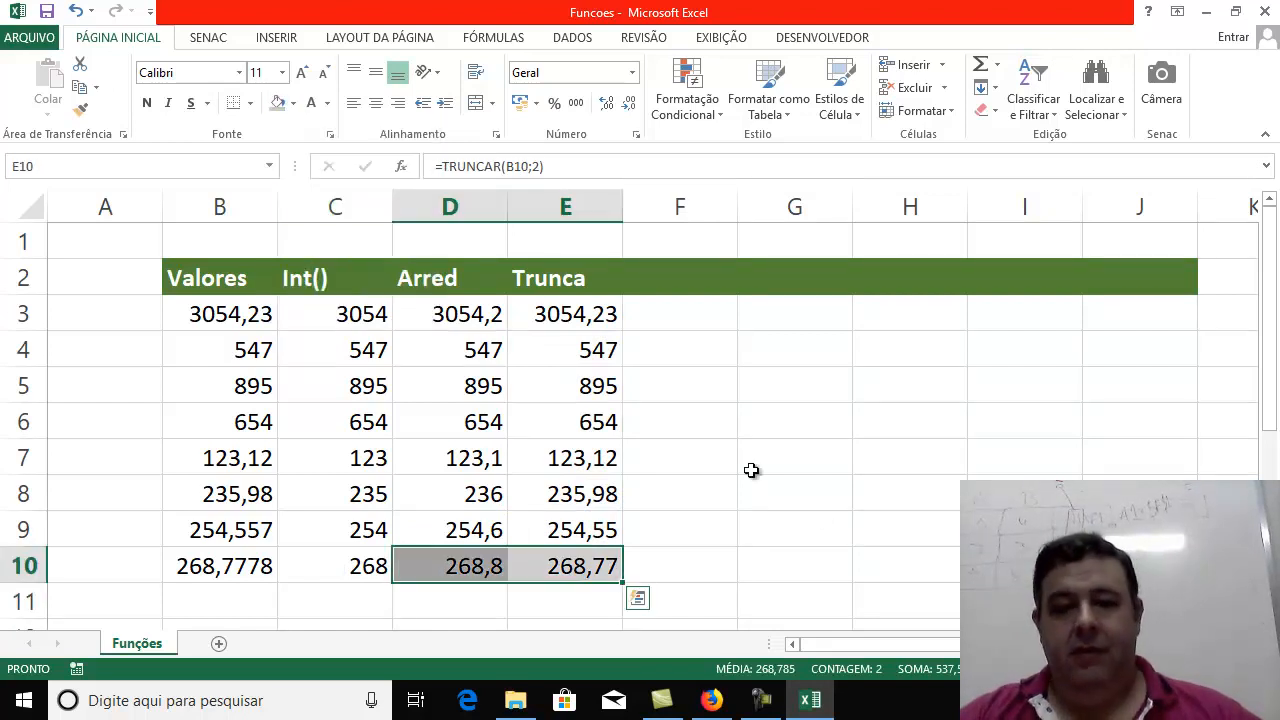
pyautogui.click(826, 520)
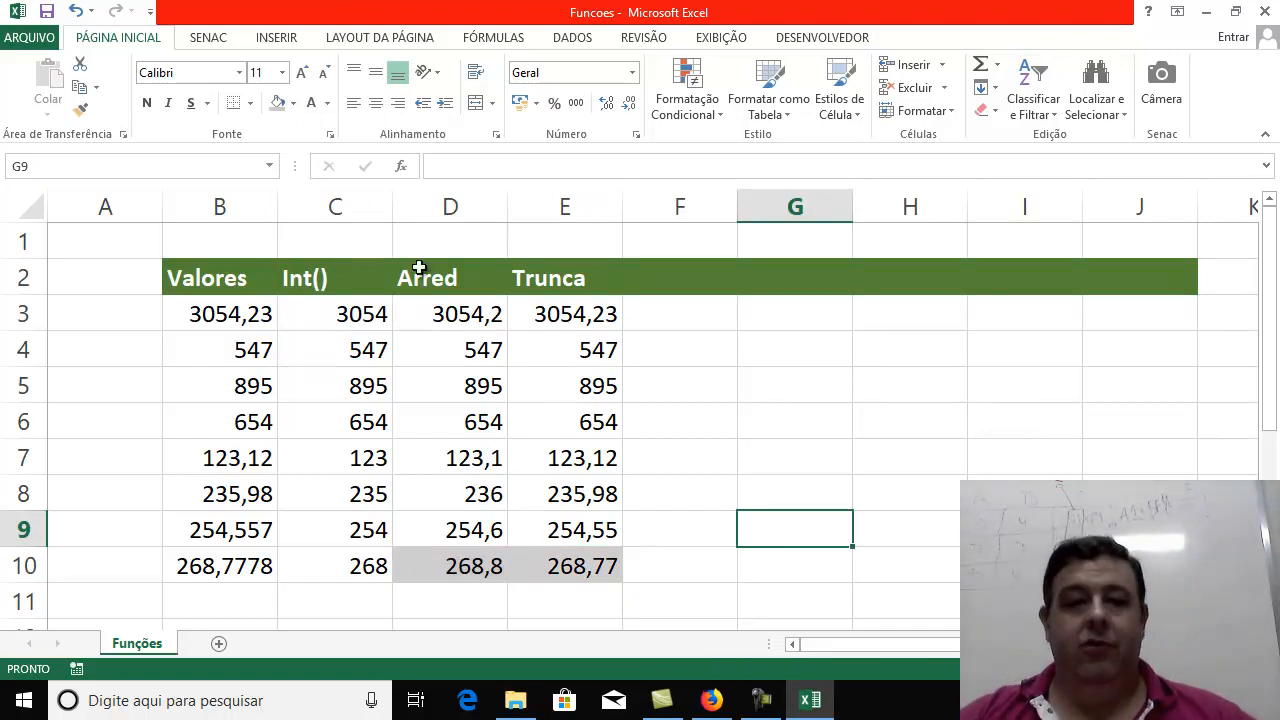
# Change the heading in cell E2 to Truncar
pyautogui.click(580, 276)
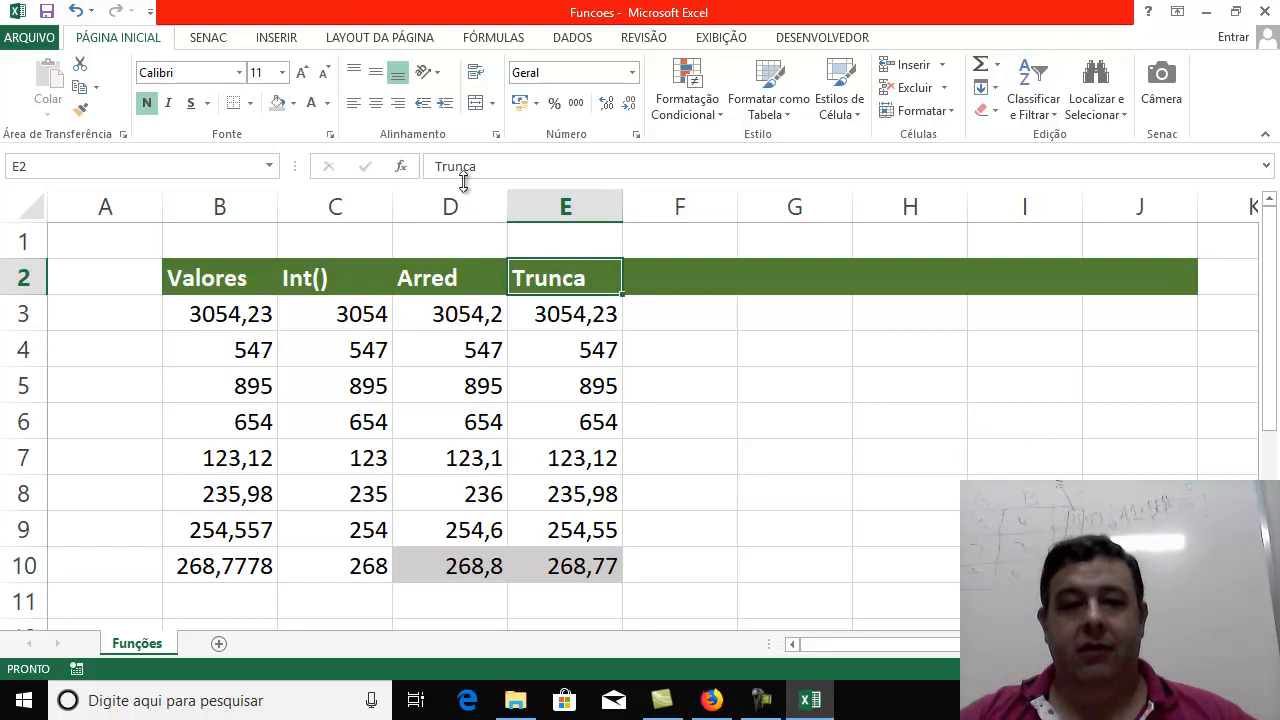
pyautogui.click(529, 166)
pyautogui.write('r')
pyautogui.press('Return')
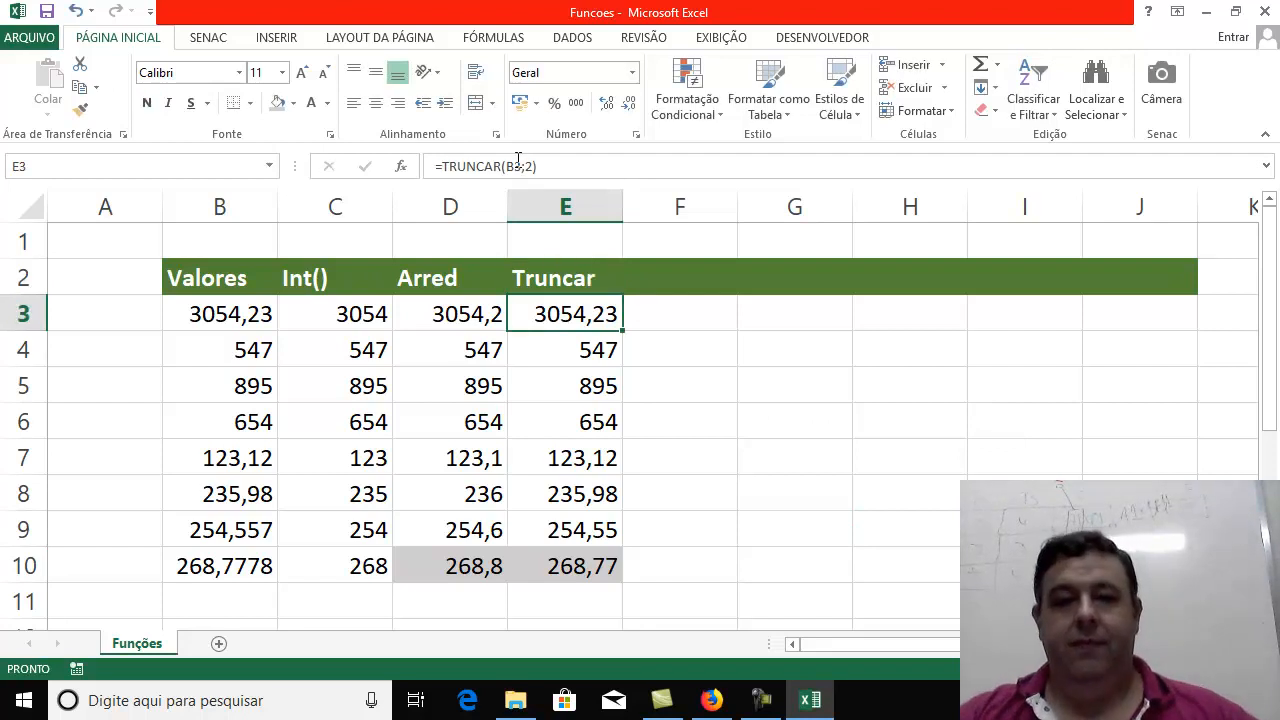
pyautogui.click(710, 421)
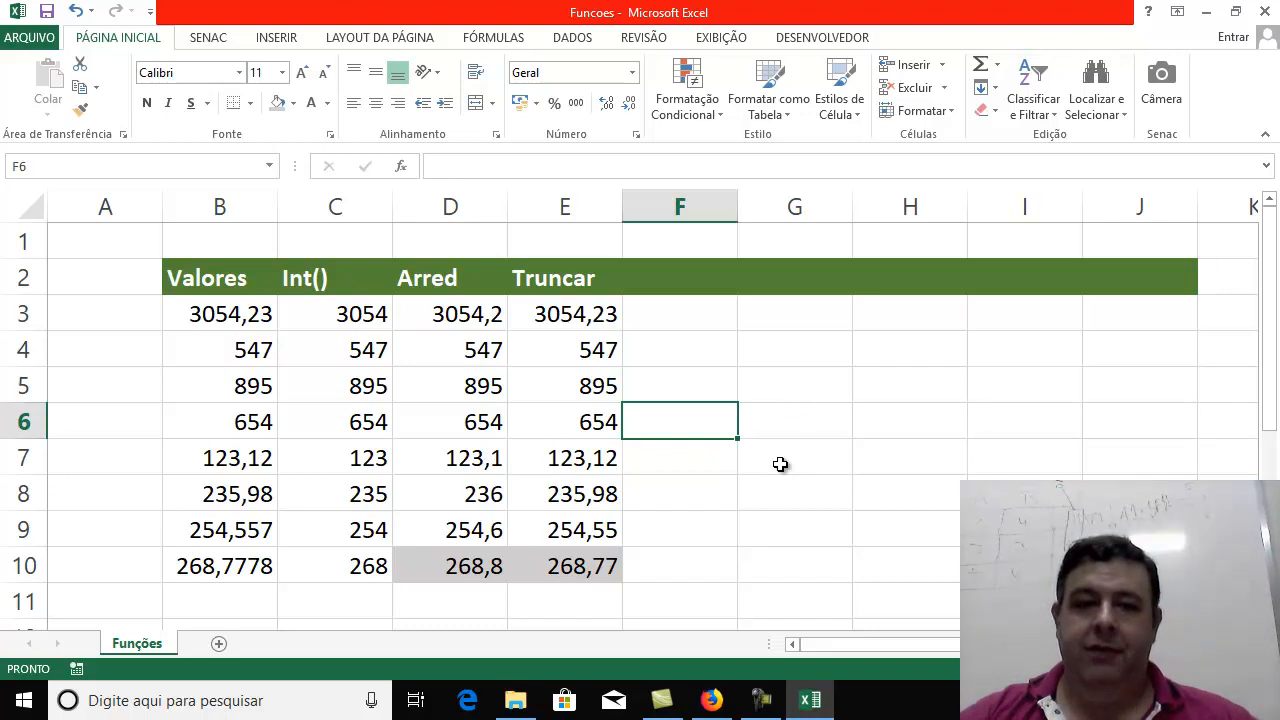
# Review the INT, ARRED and TRUNCAR formulas and results in columns C to E
pyautogui.moveTo(289, 280); pyautogui.dragTo(558, 542)
pyautogui.click(348, 316)
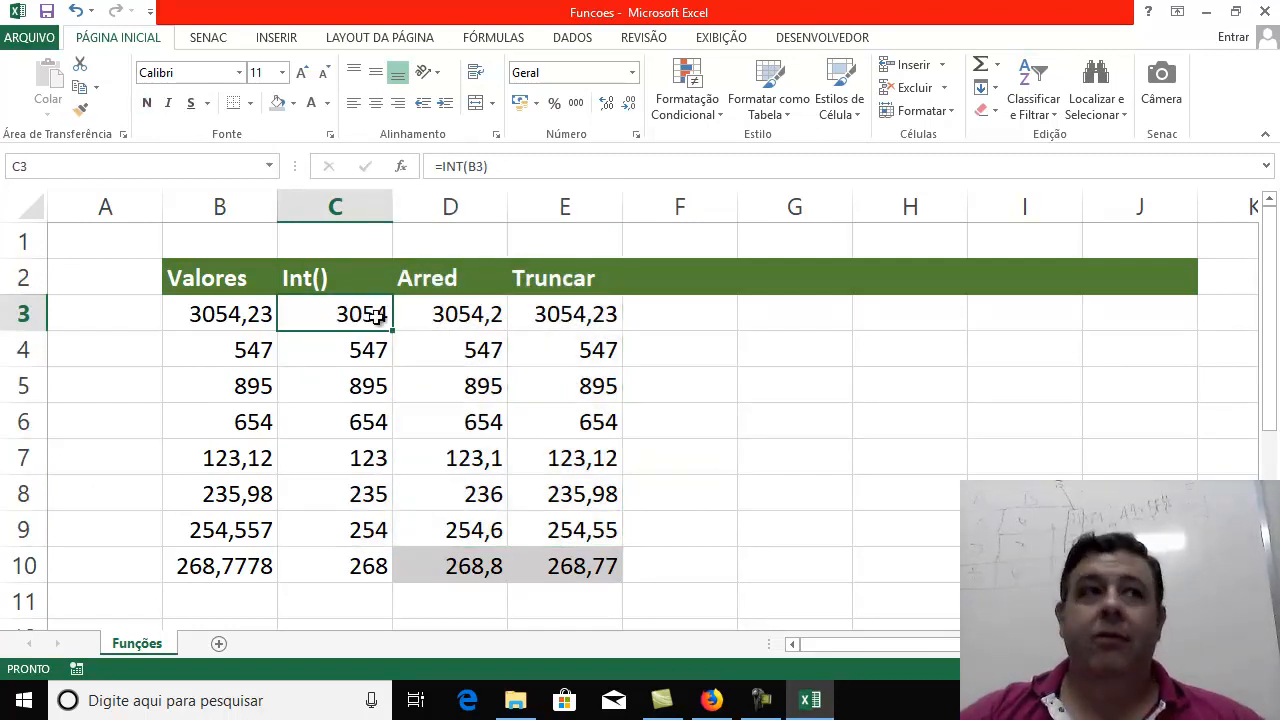
pyautogui.click(463, 288)
pyautogui.moveTo(460, 302); pyautogui.dragTo(477, 566)
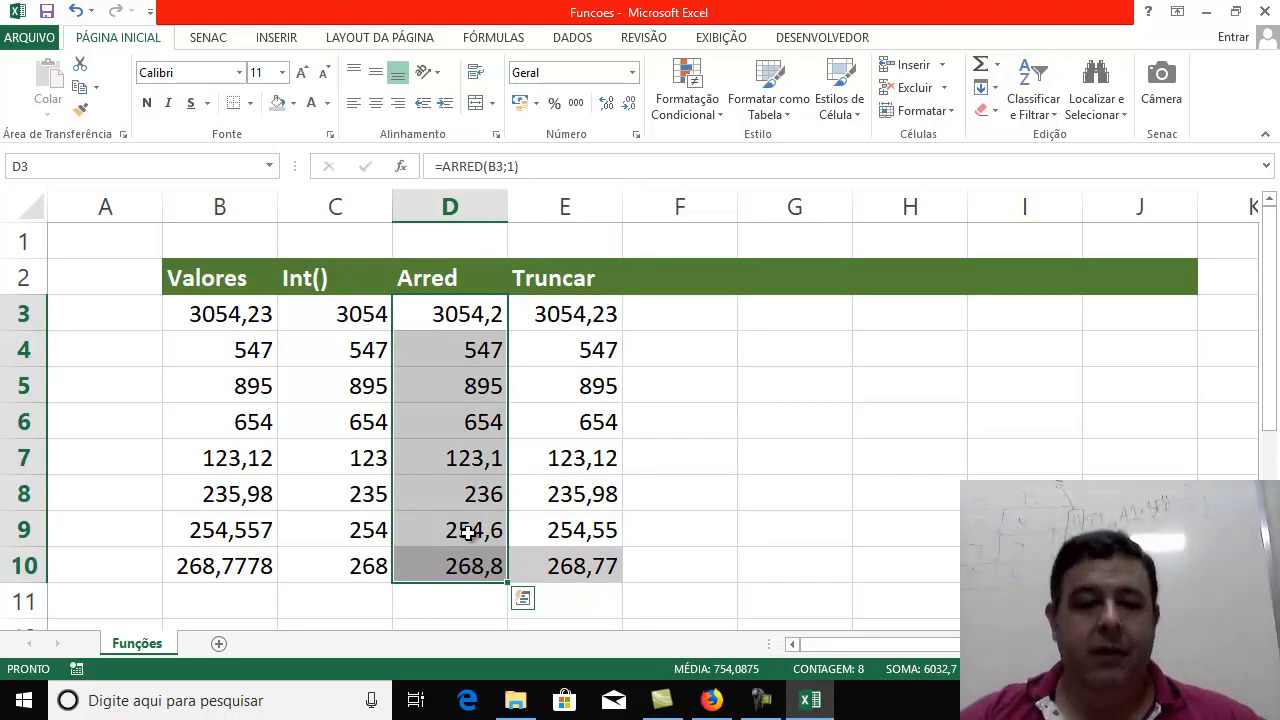
pyautogui.click(554, 318)
pyautogui.moveTo(549, 348); pyautogui.dragTo(531, 565)
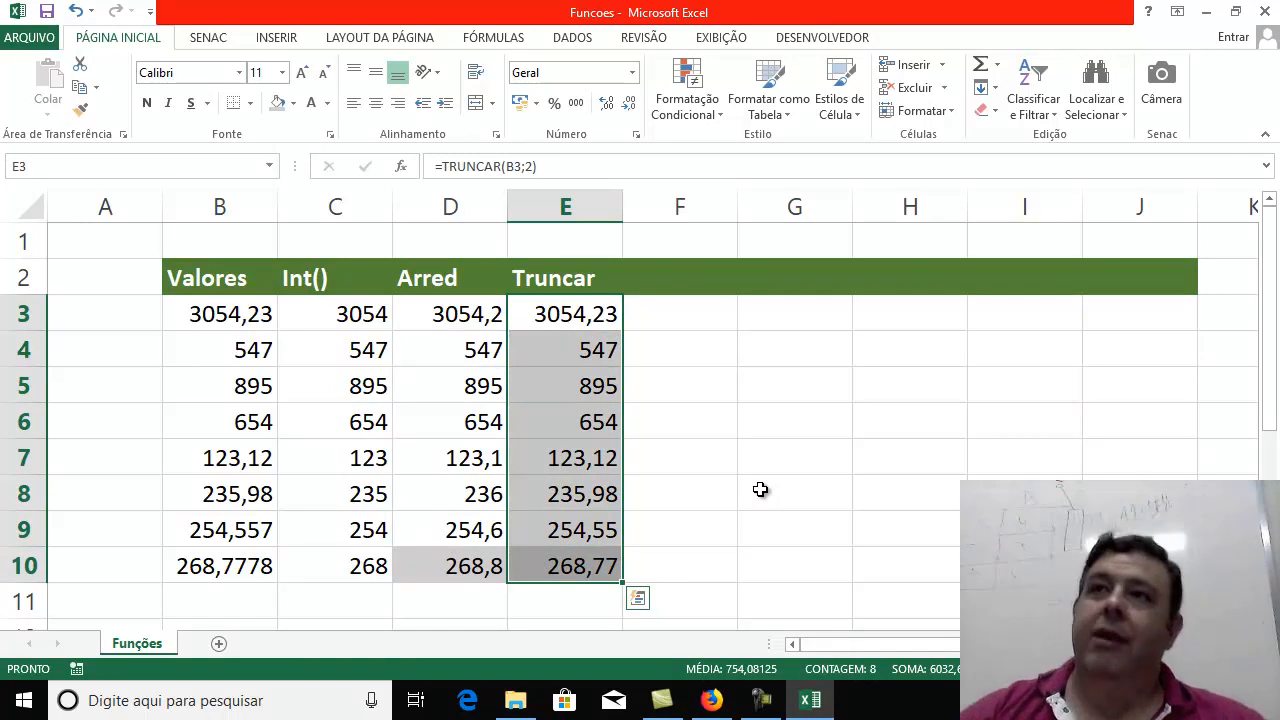
pyautogui.click(816, 471)
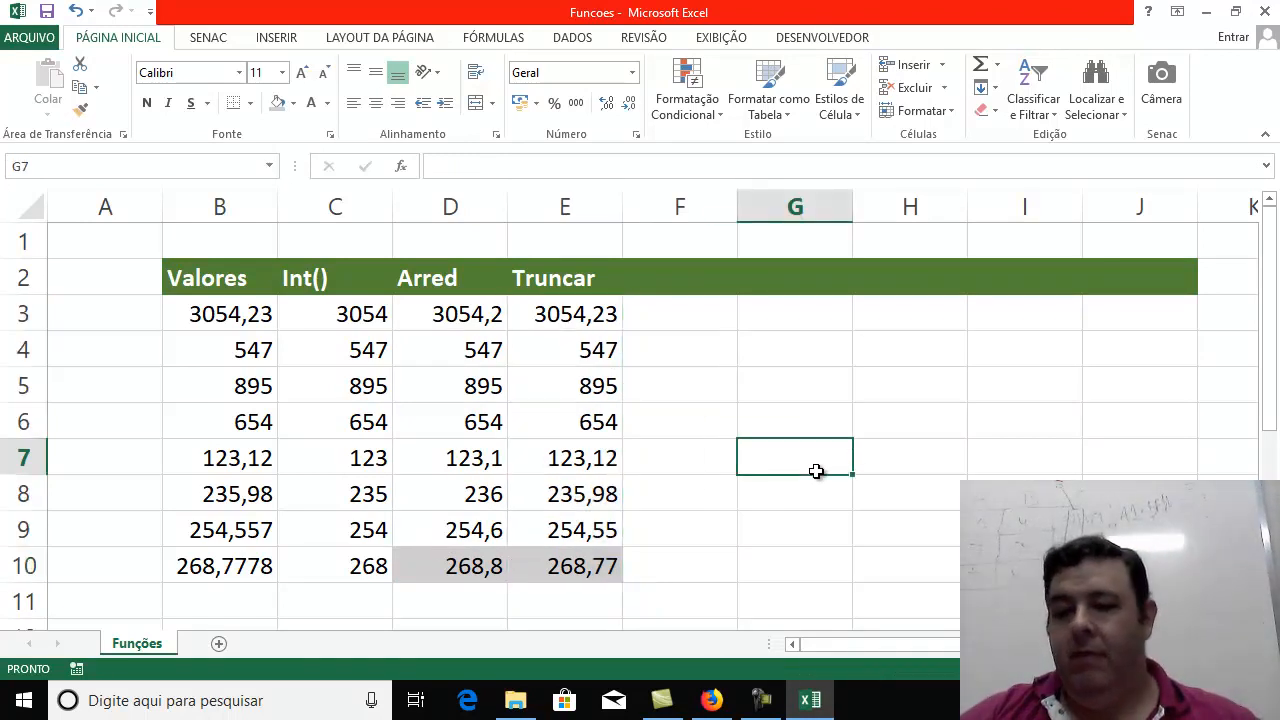
# Enter the heading Romano in cell F2
pyautogui.click(672, 279)
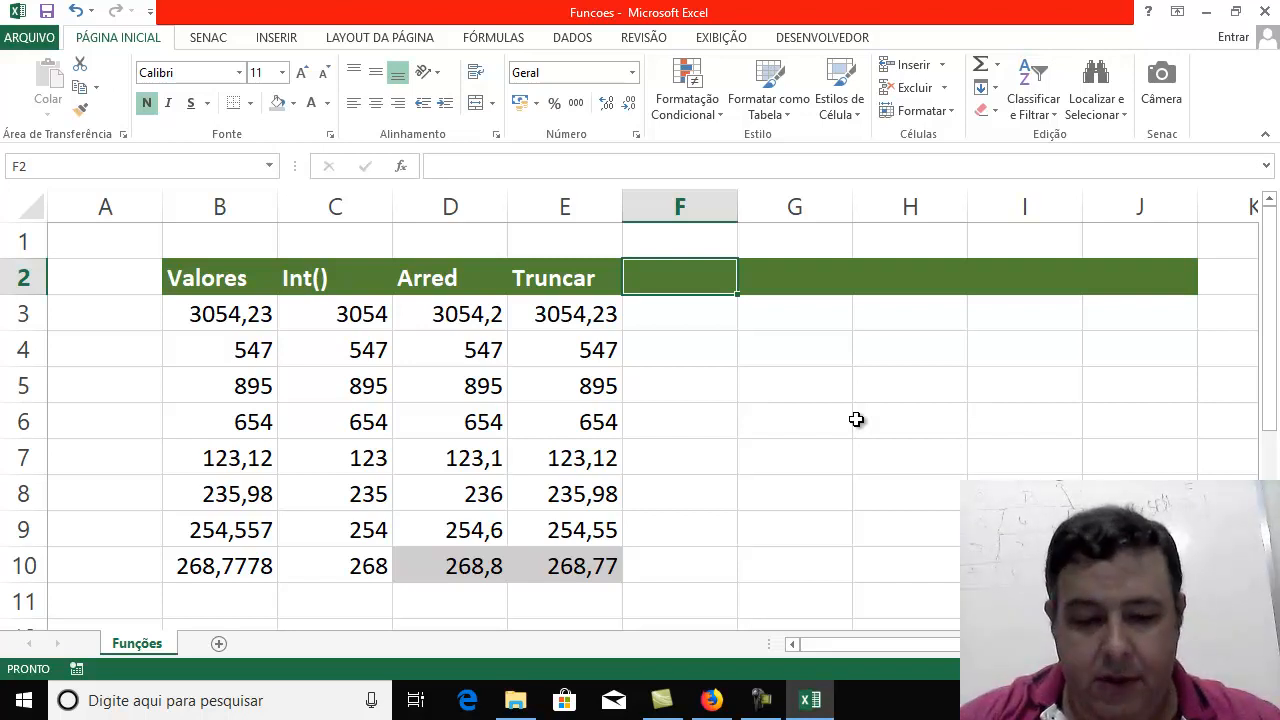
pyautogui.write('R')
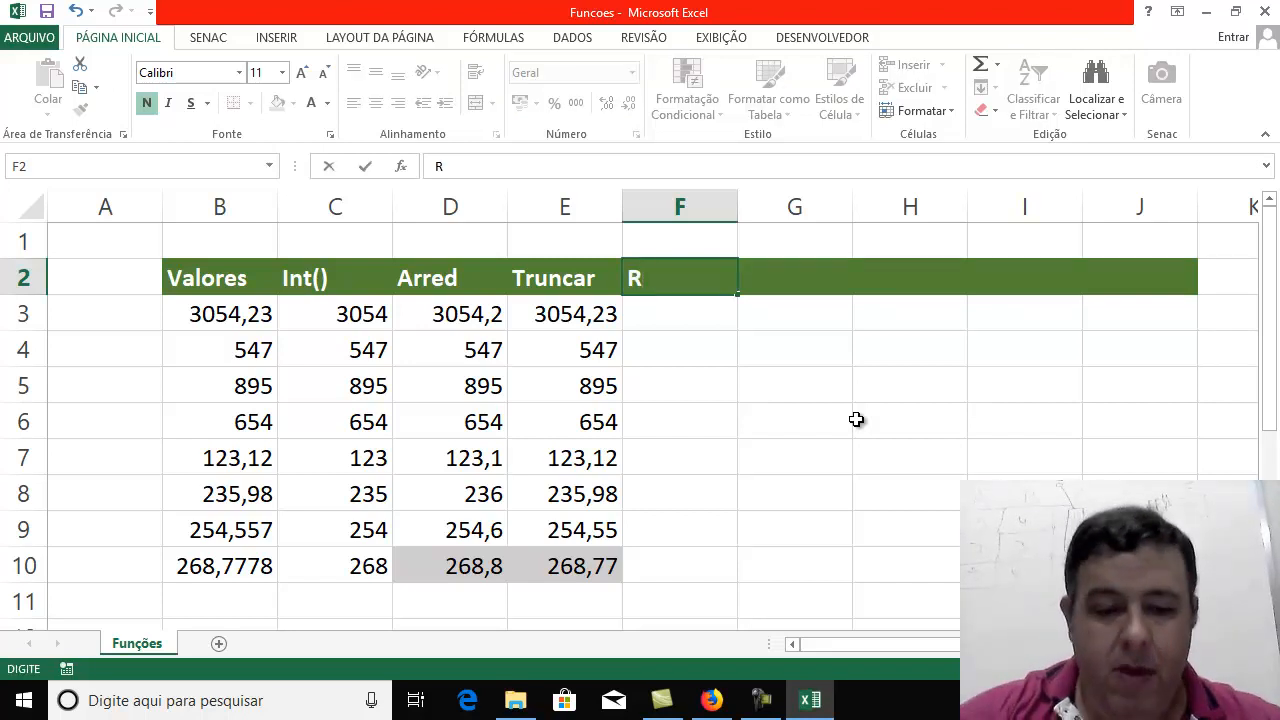
pyautogui.write('omano')
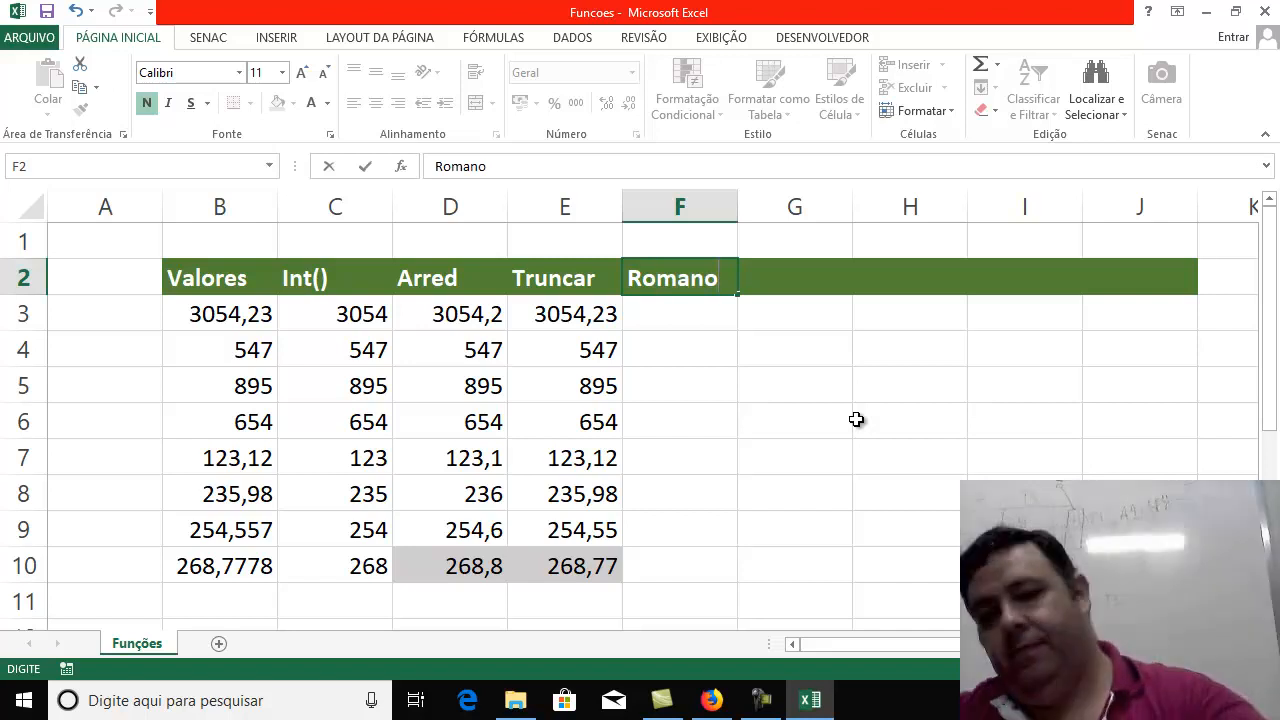
pyautogui.press('Return')
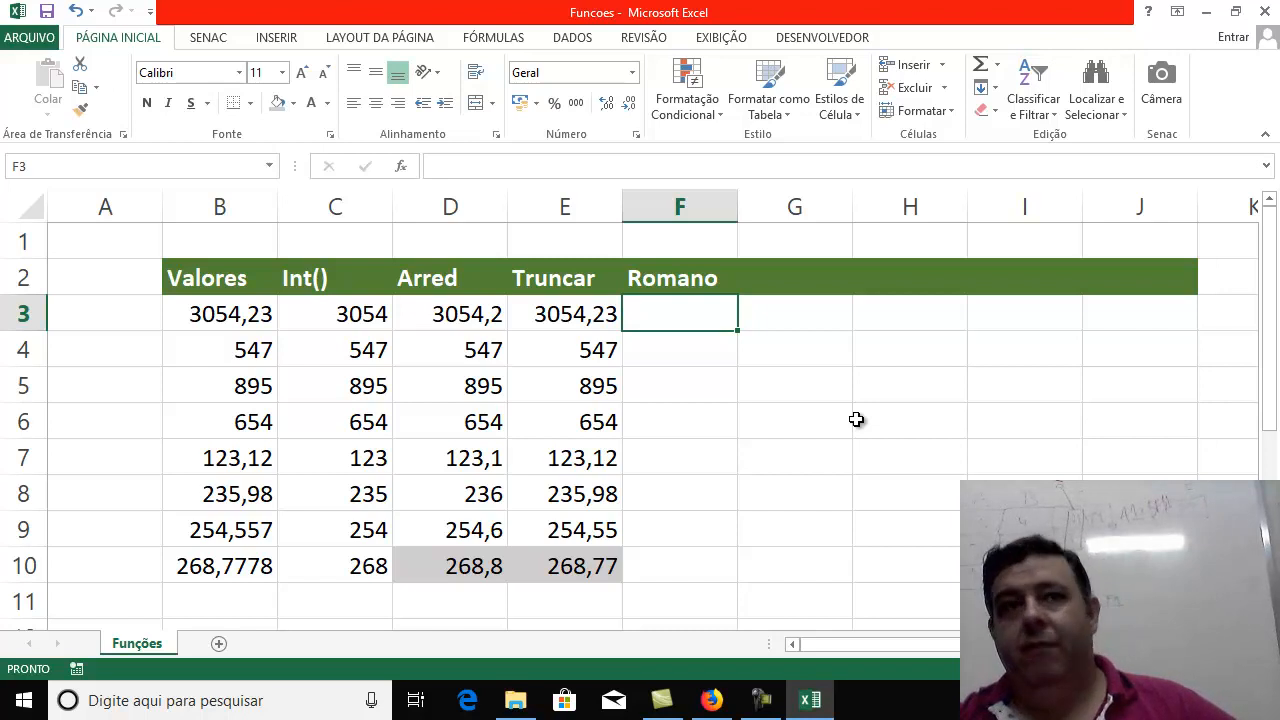
# Enter =ROMANO(INT(B3);0) in cell F3 to convert the integer part to a classic-style Roman numeral
pyautogui.write('=')
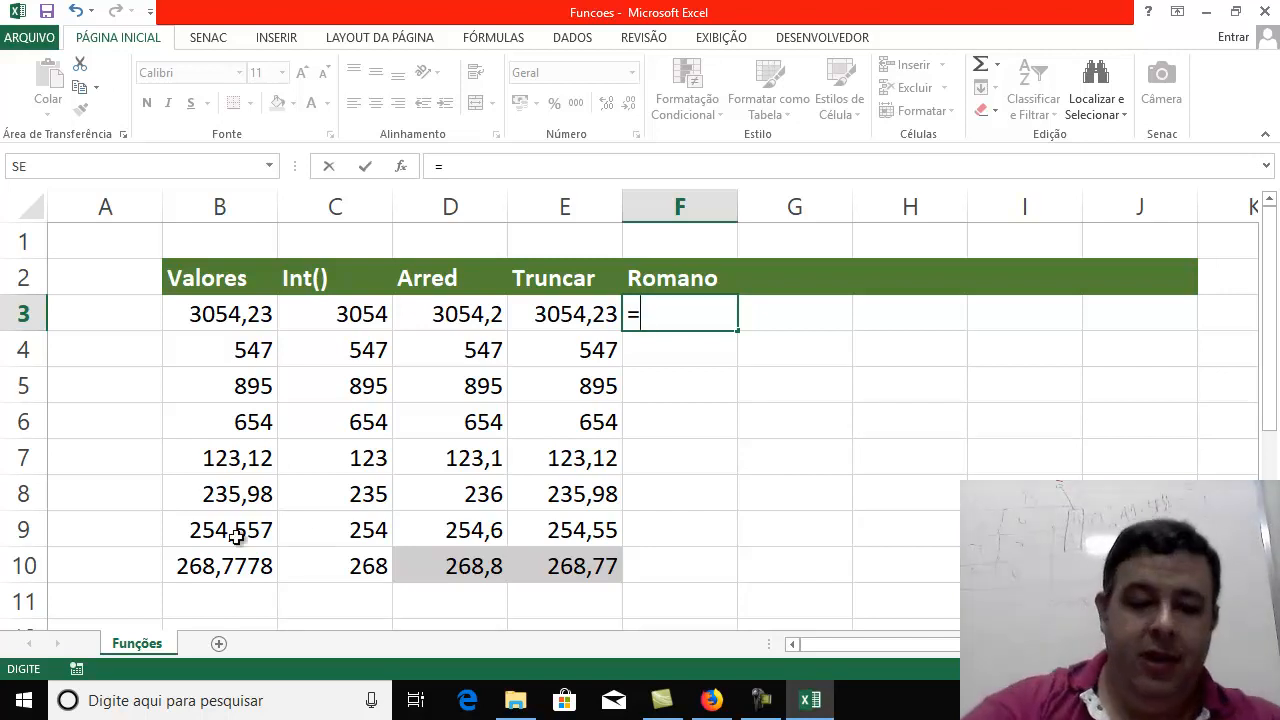
pyautogui.write('int')
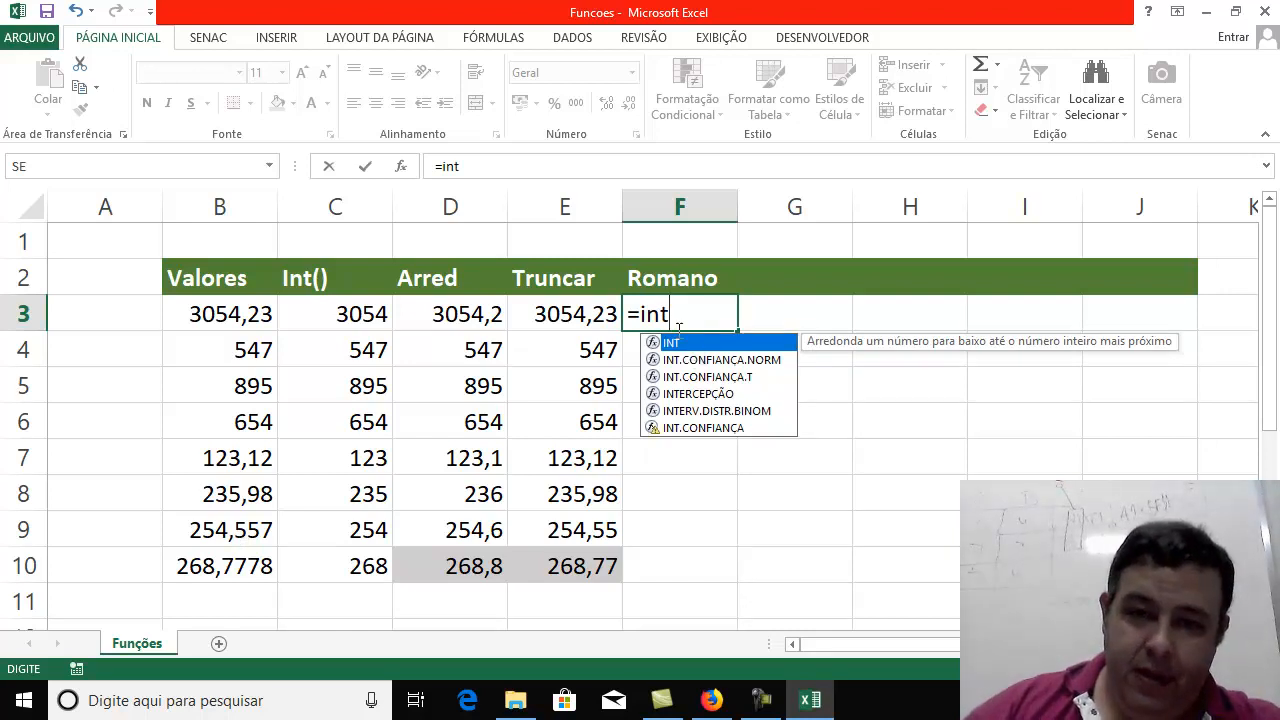
pyautogui.press('BackSpace')
pyautogui.press('BackSpace')
pyautogui.press('BackSpace')
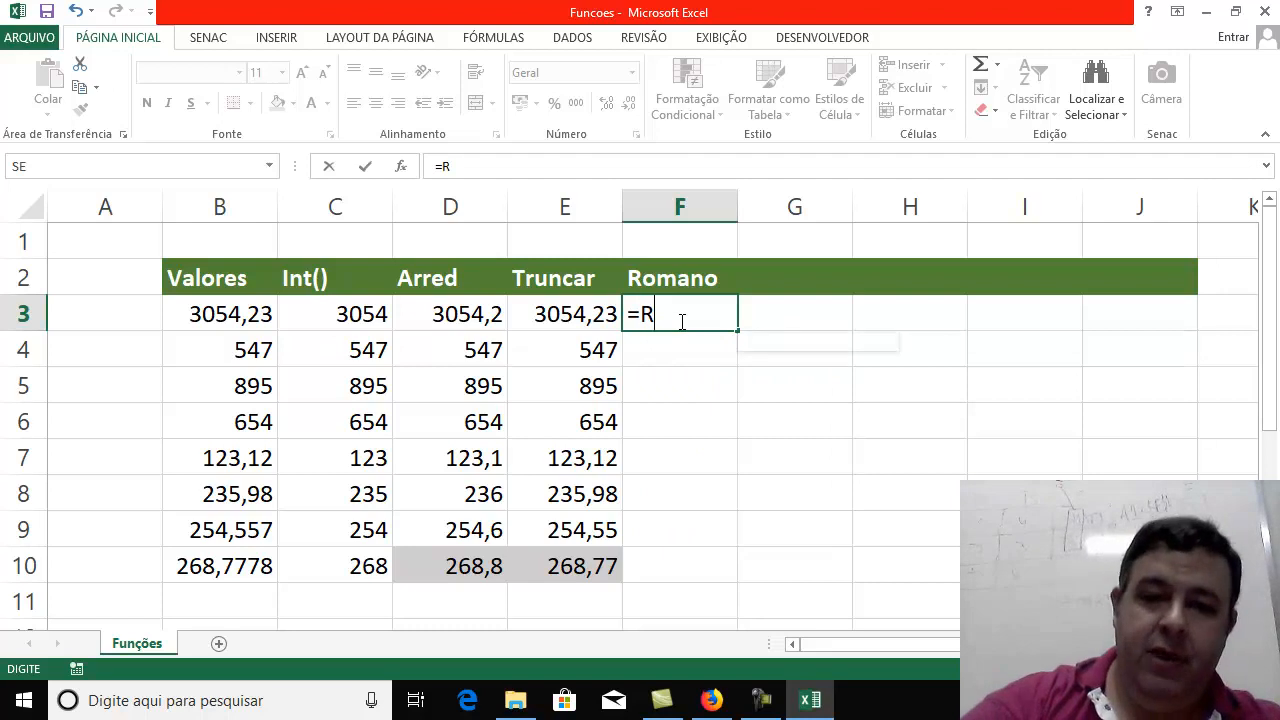
pyautogui.write('Rom')
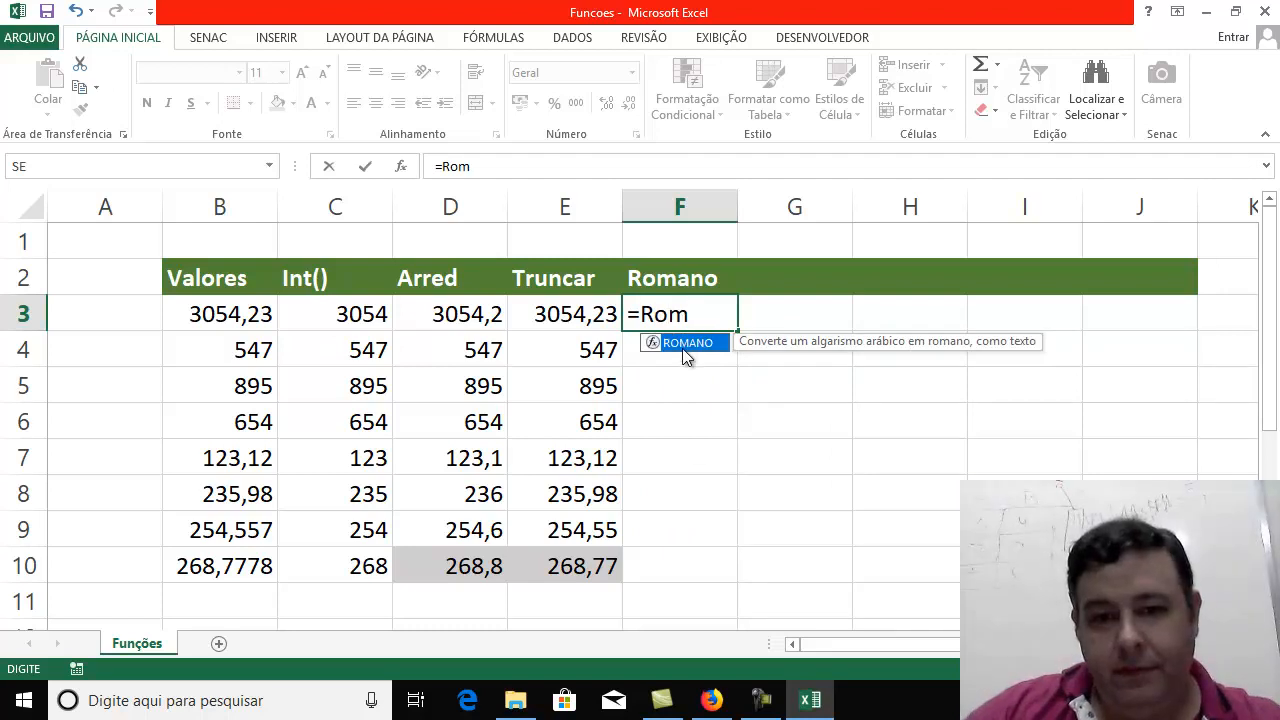
pyautogui.doubleClick(682, 348)
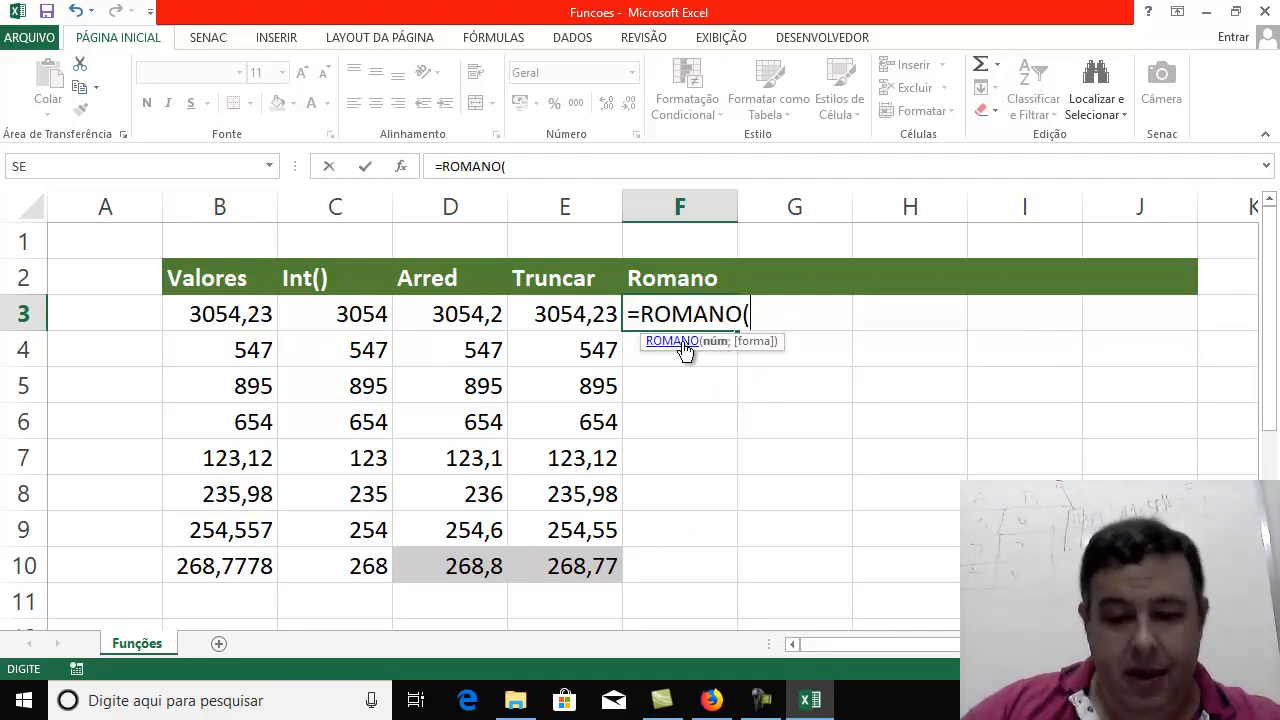
pyautogui.write('int(')
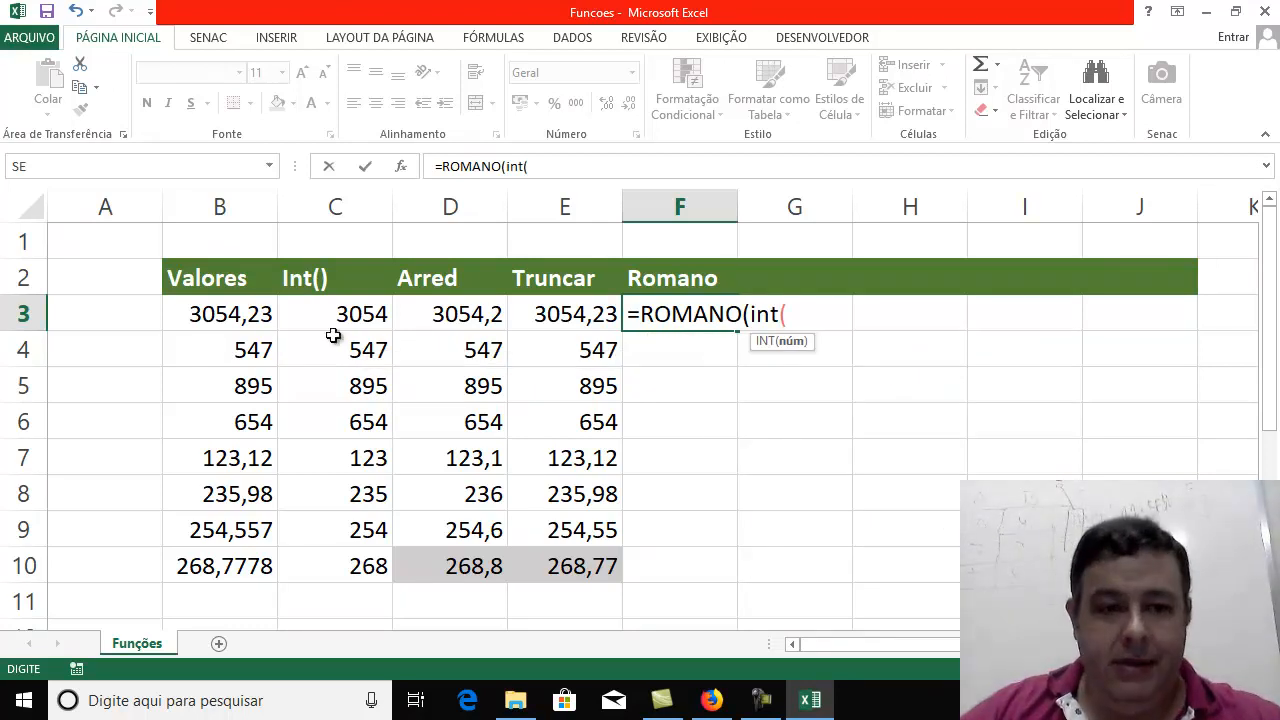
pyautogui.click(240, 315)
pyautogui.write(')')
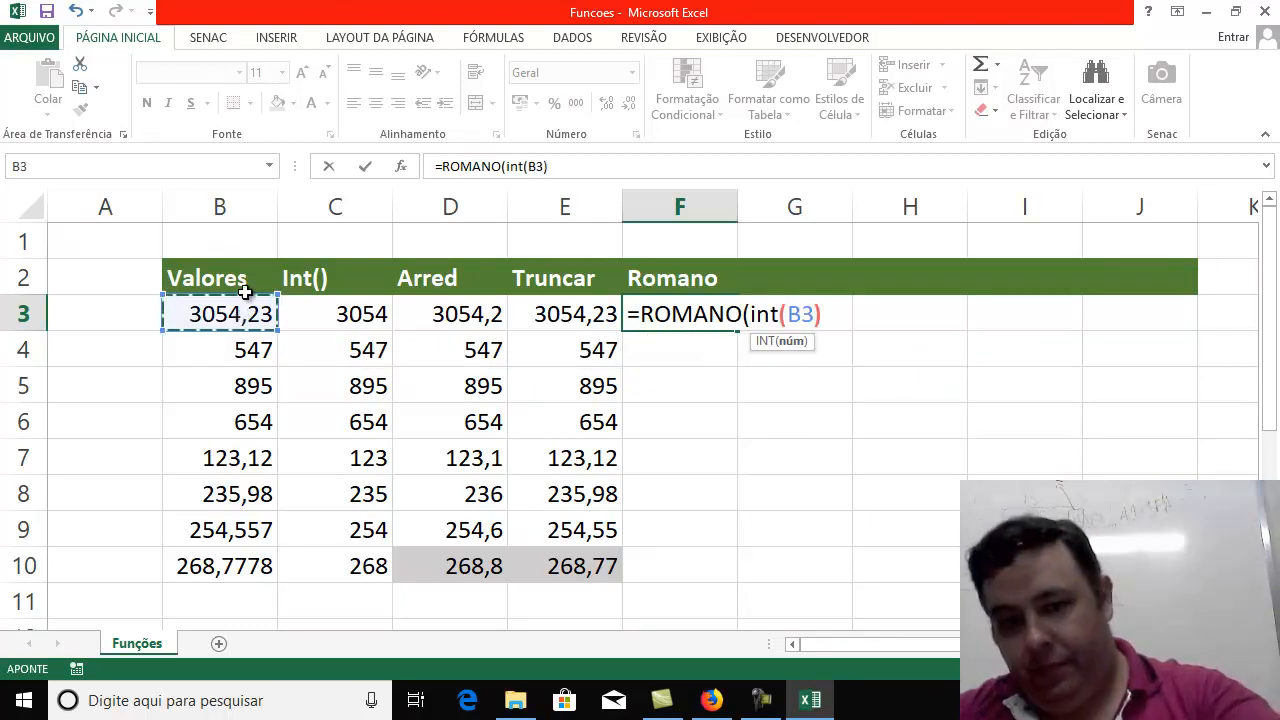
pyautogui.write(';')
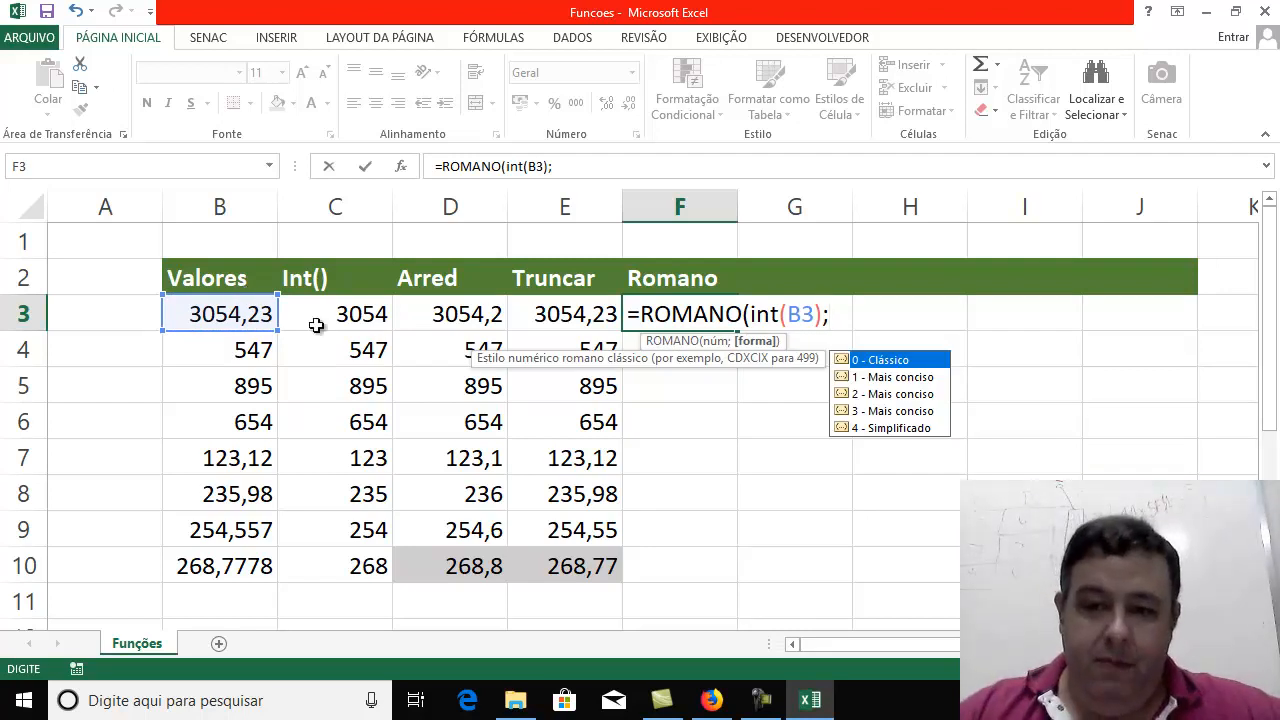
pyautogui.doubleClick(884, 360)
pyautogui.write(')')
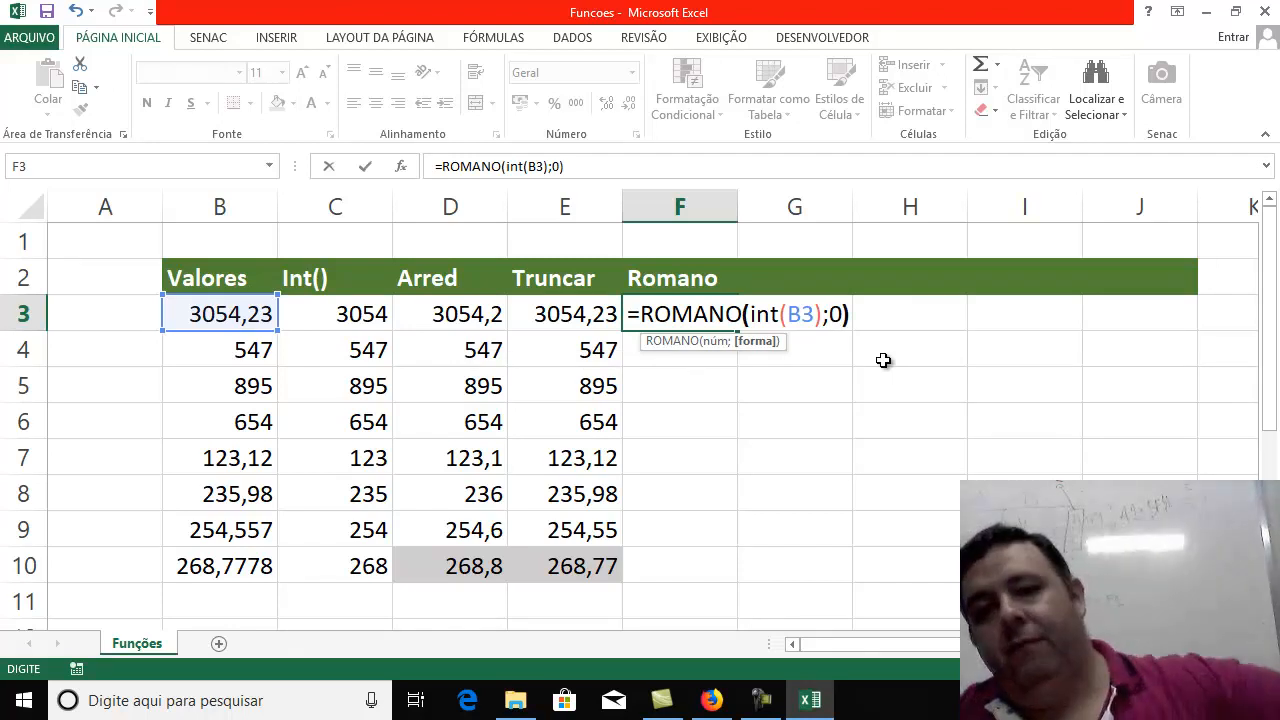
pyautogui.press('Return')
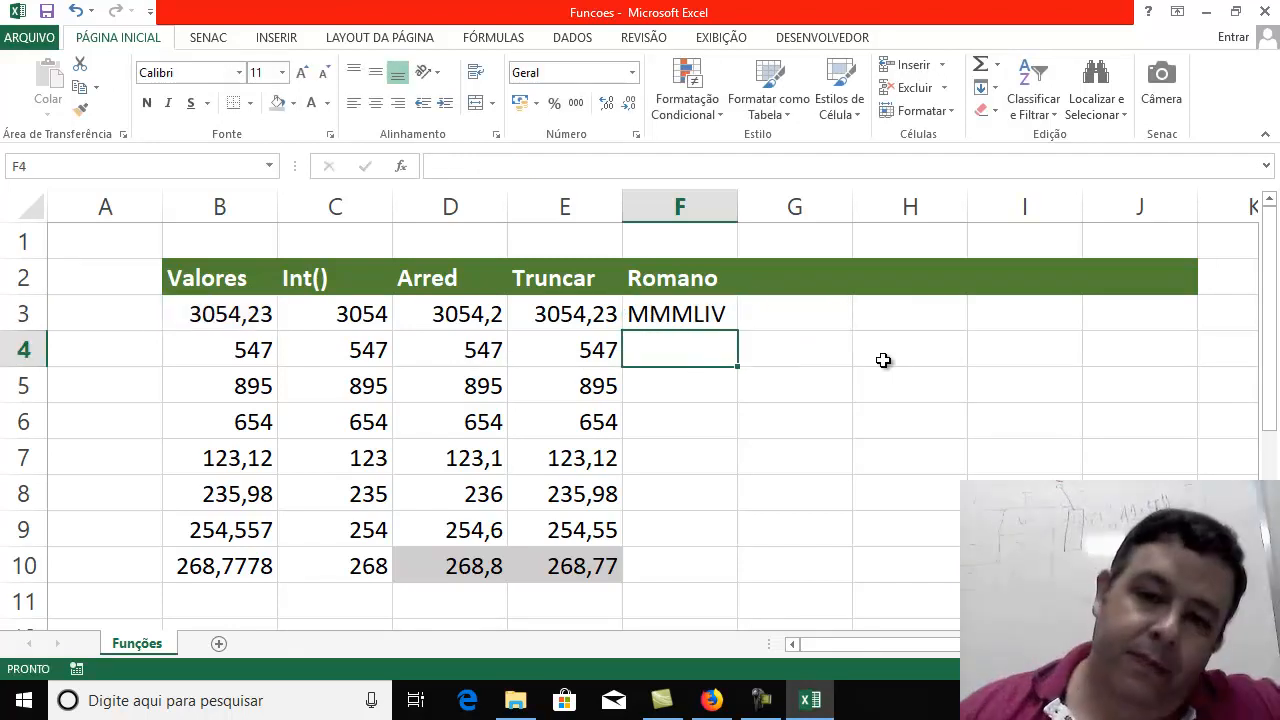
# Fill the classic ROMANO formula from cell F3 down through F10
pyautogui.click(717, 304)
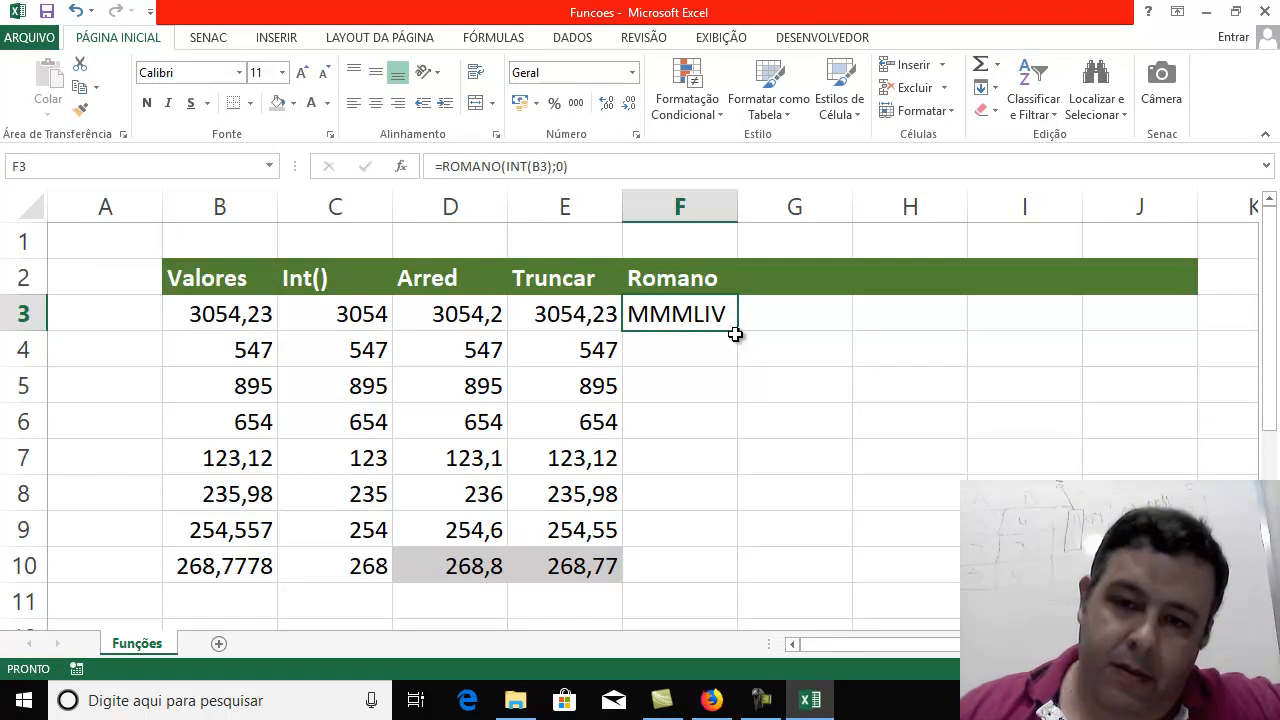
pyautogui.moveTo(738, 332); pyautogui.dragTo(716, 584)
pyautogui.click(922, 488)
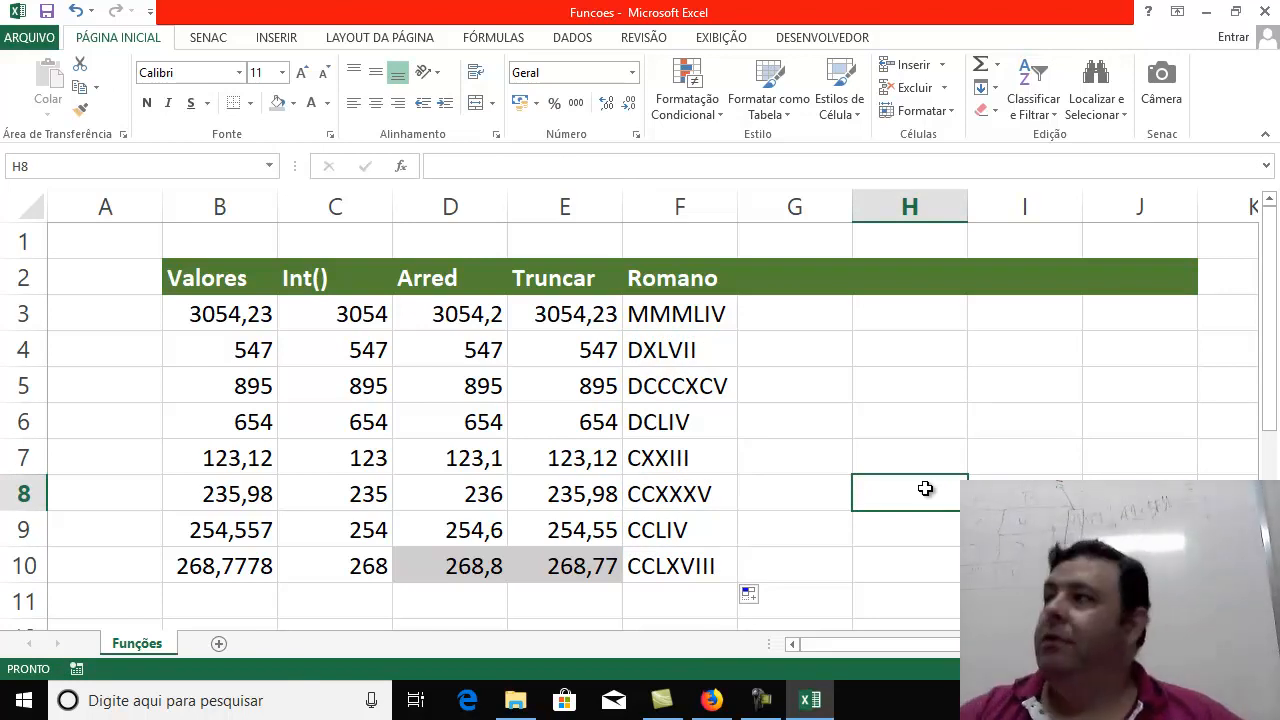
# Review the ROMANO formulas and their Roman numeral results in column F, from row 3 to row 10
pyautogui.click(662, 314)
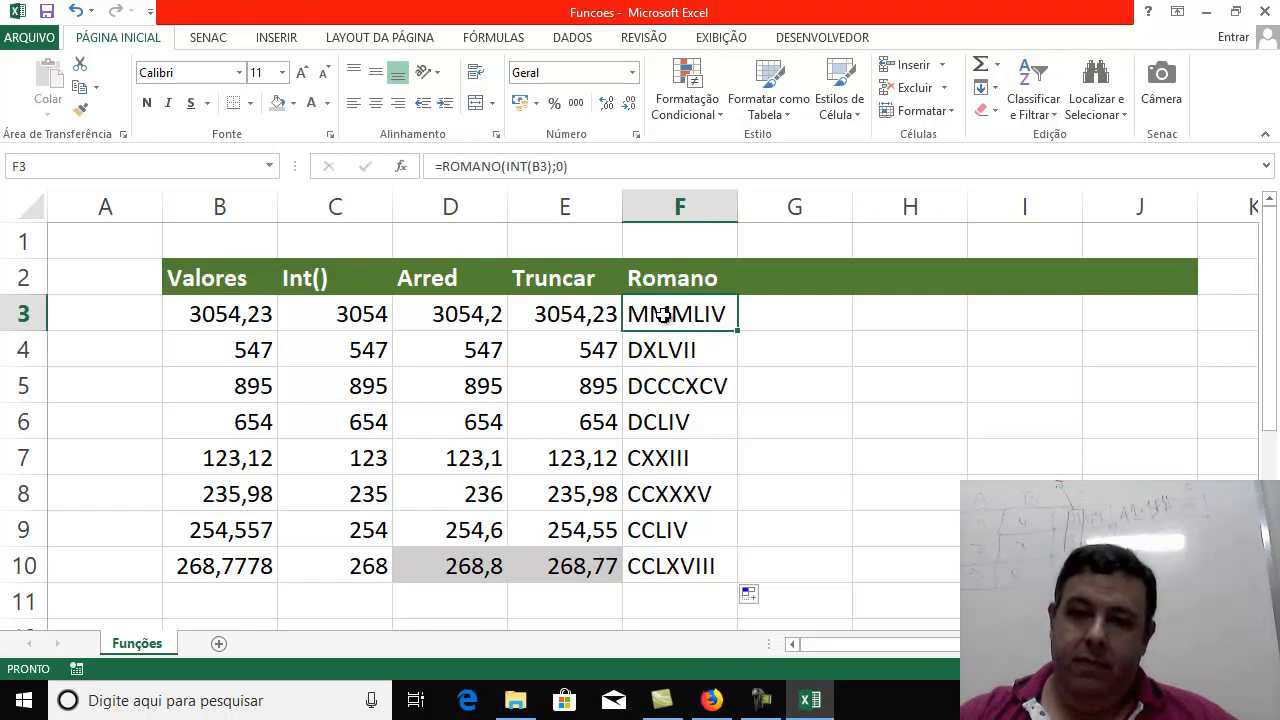
pyautogui.click(662, 352)
pyautogui.click(662, 398)
pyautogui.click(652, 462)
pyautogui.click(654, 494)
pyautogui.click(660, 528)
pyautogui.click(665, 563)
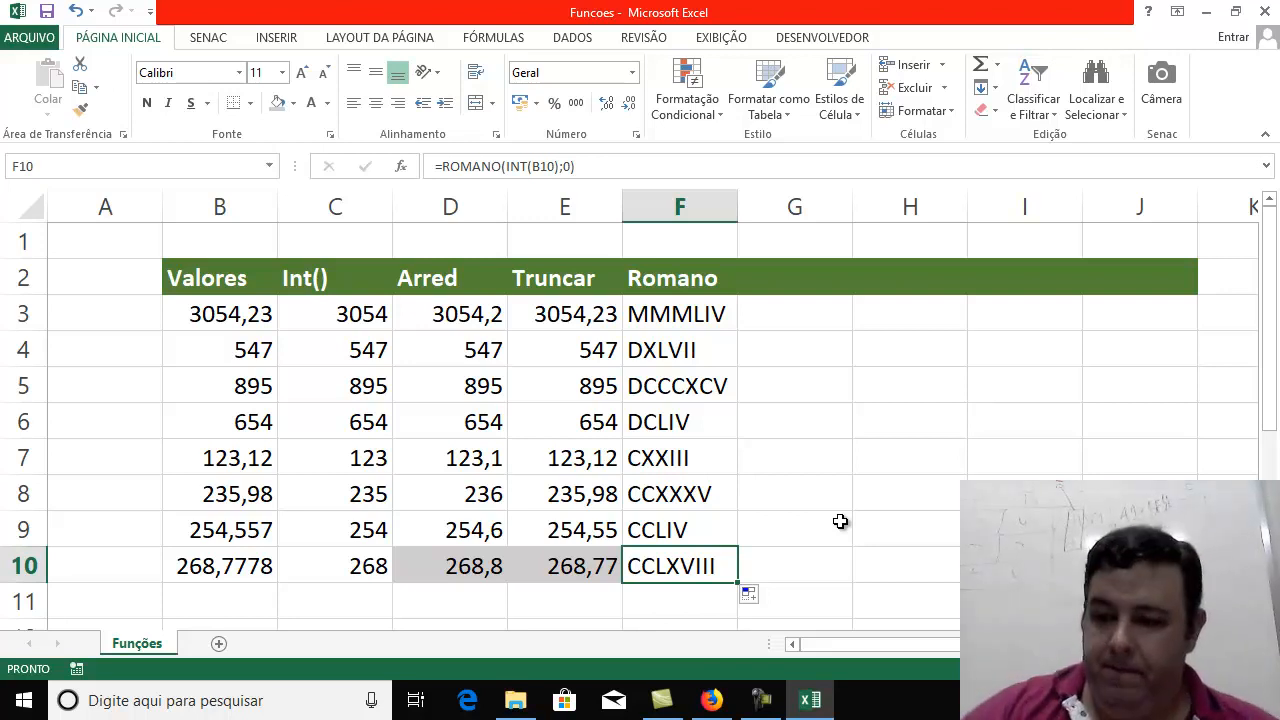
# Enter the heading Romano(2) in cell G2 and autofit the width of column G
pyautogui.click(785, 279)
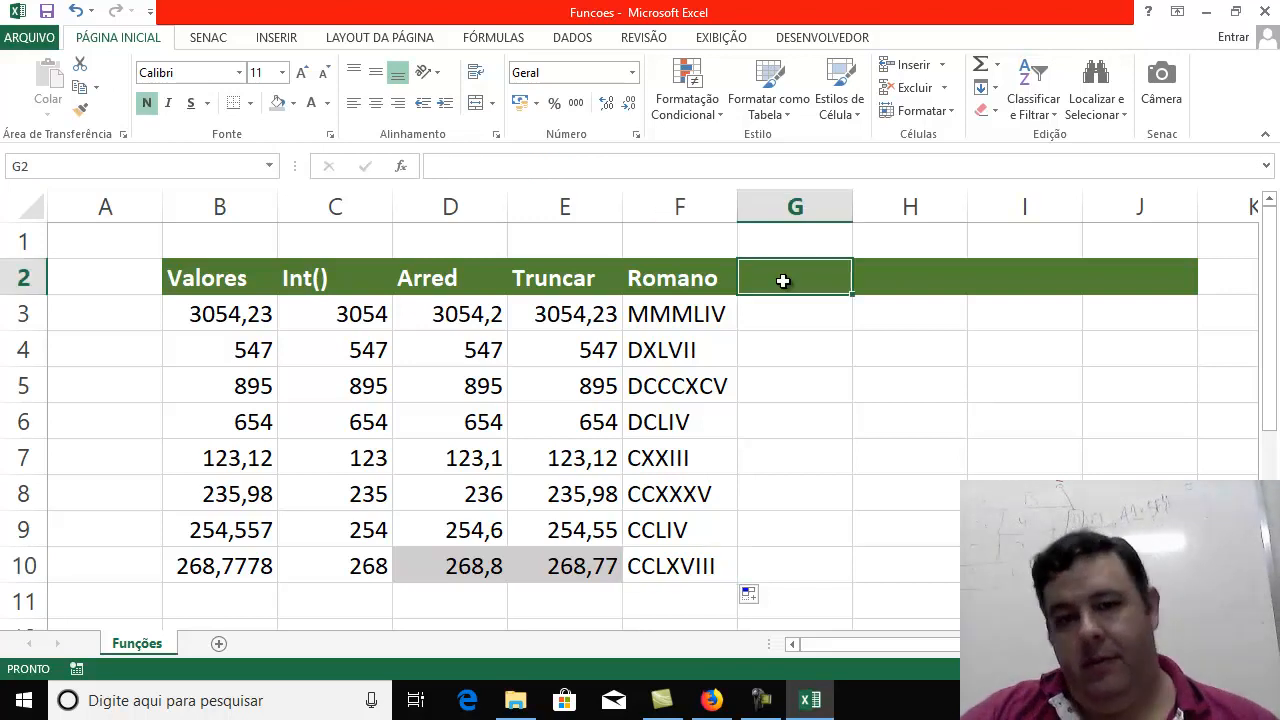
pyautogui.write('Romano')
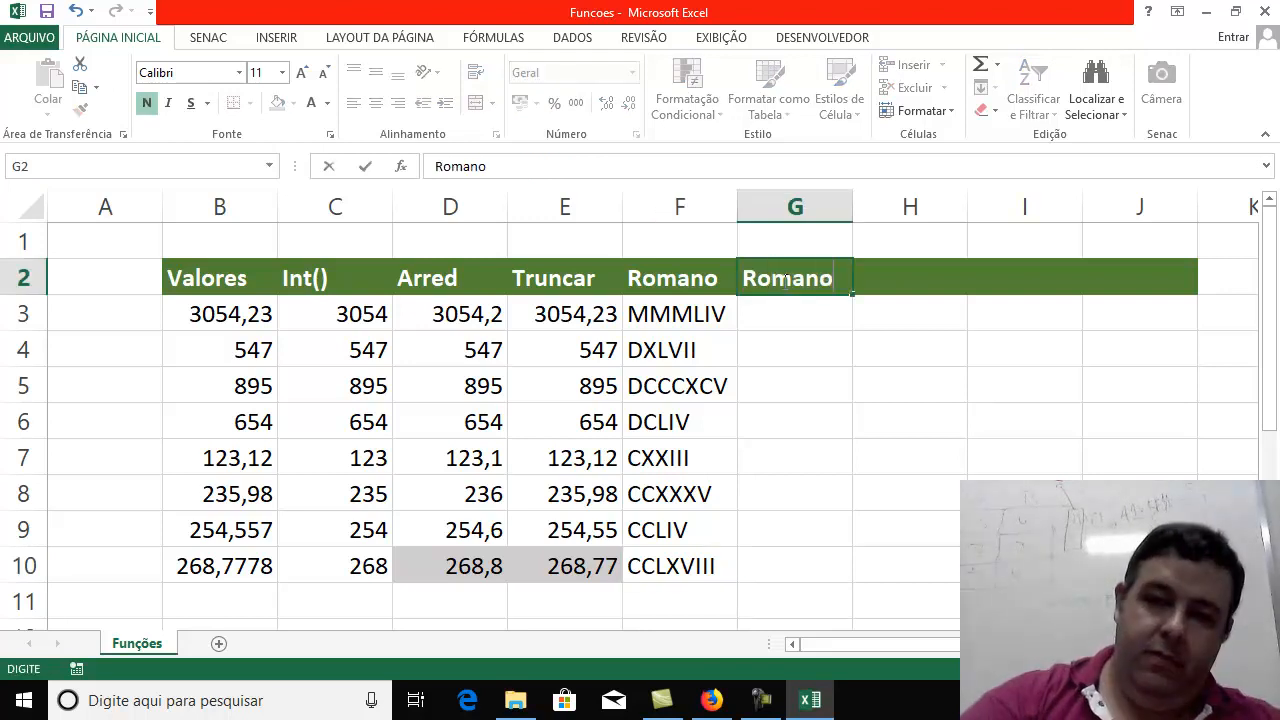
pyautogui.write('(2')
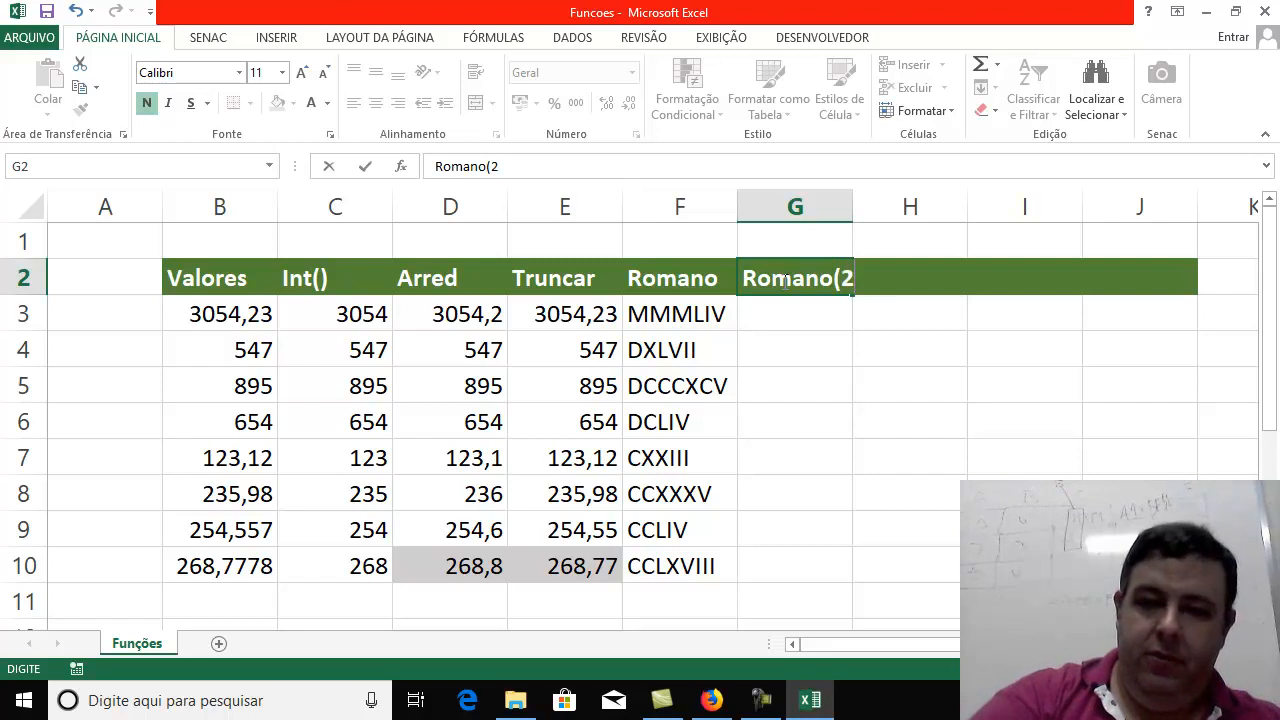
pyautogui.write(')')
pyautogui.press('Return')
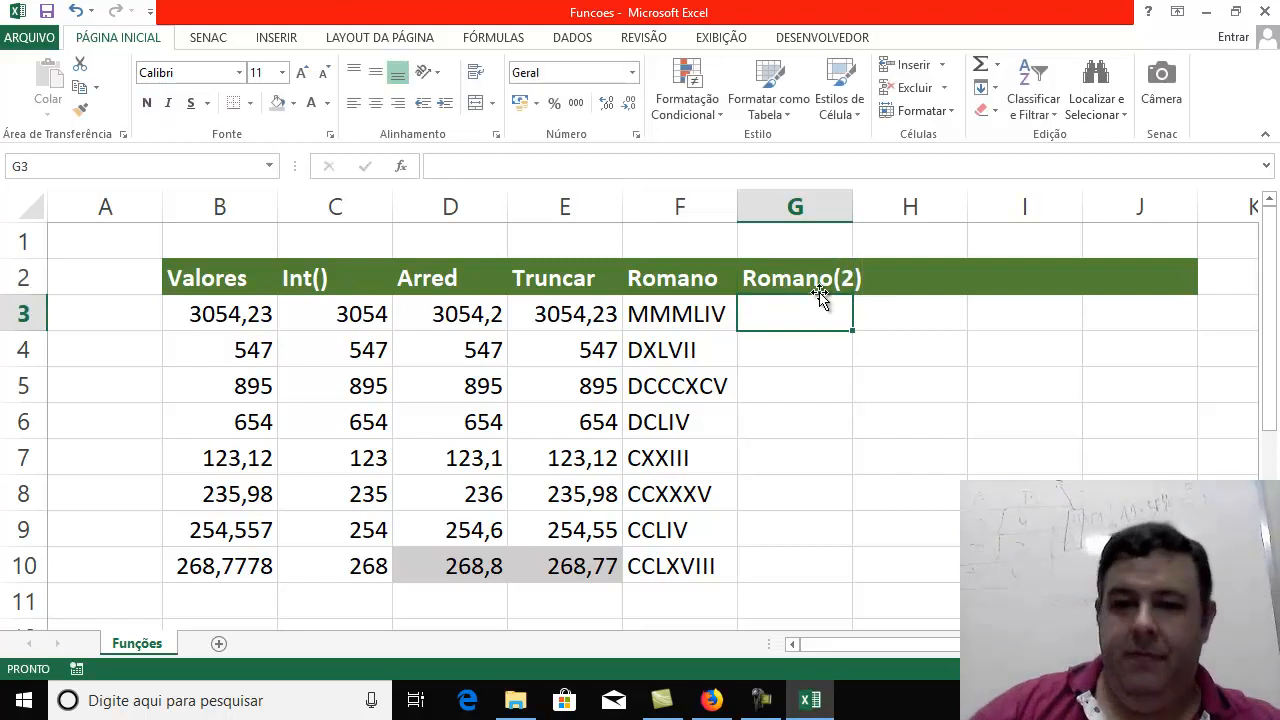
pyautogui.doubleClick(852, 207)
# Enter =ROMANO(INT(B3);1) in cell G3 to convert the integer part using form 1 - Mais conciso
pyautogui.write('=')
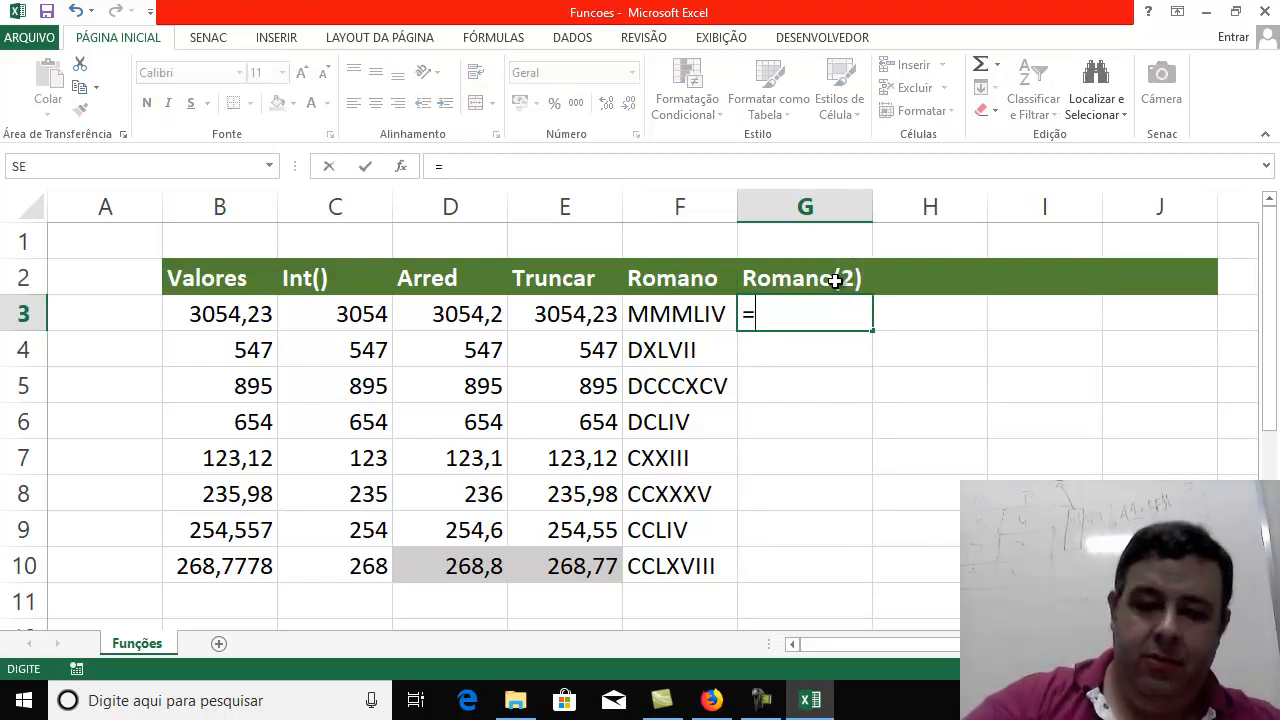
pyautogui.write('Romano')
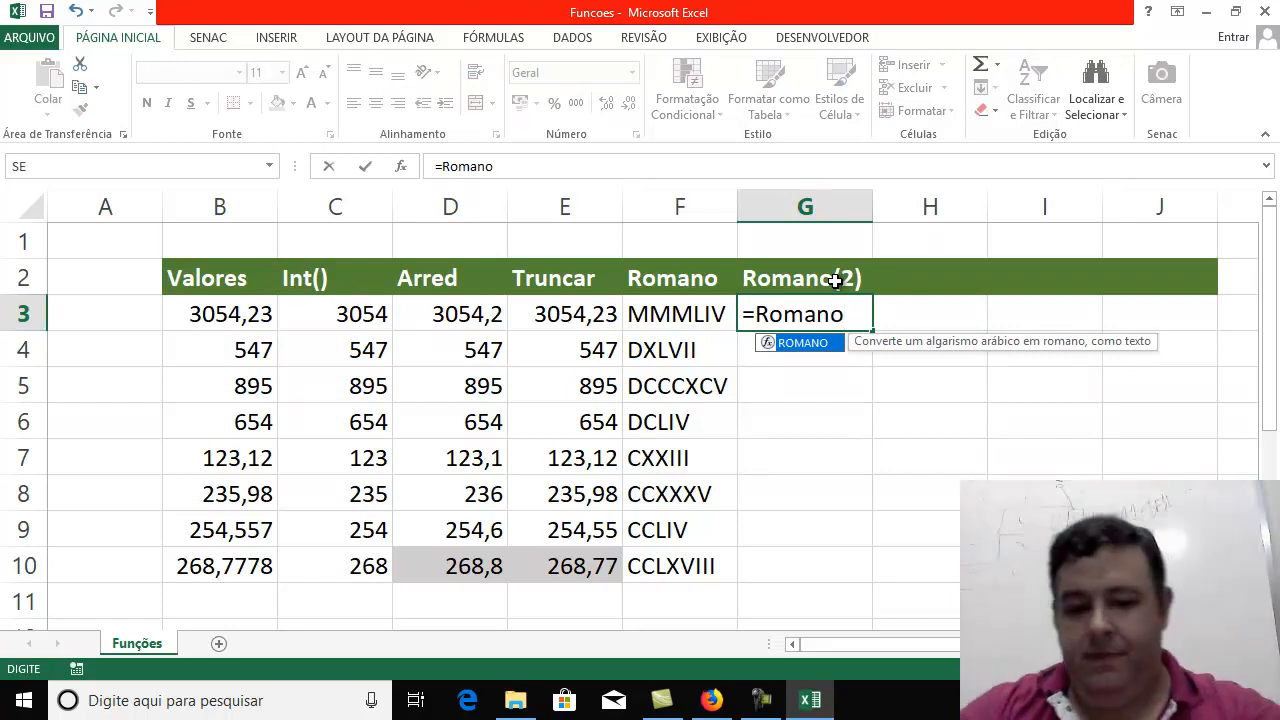
pyautogui.write('(int(')
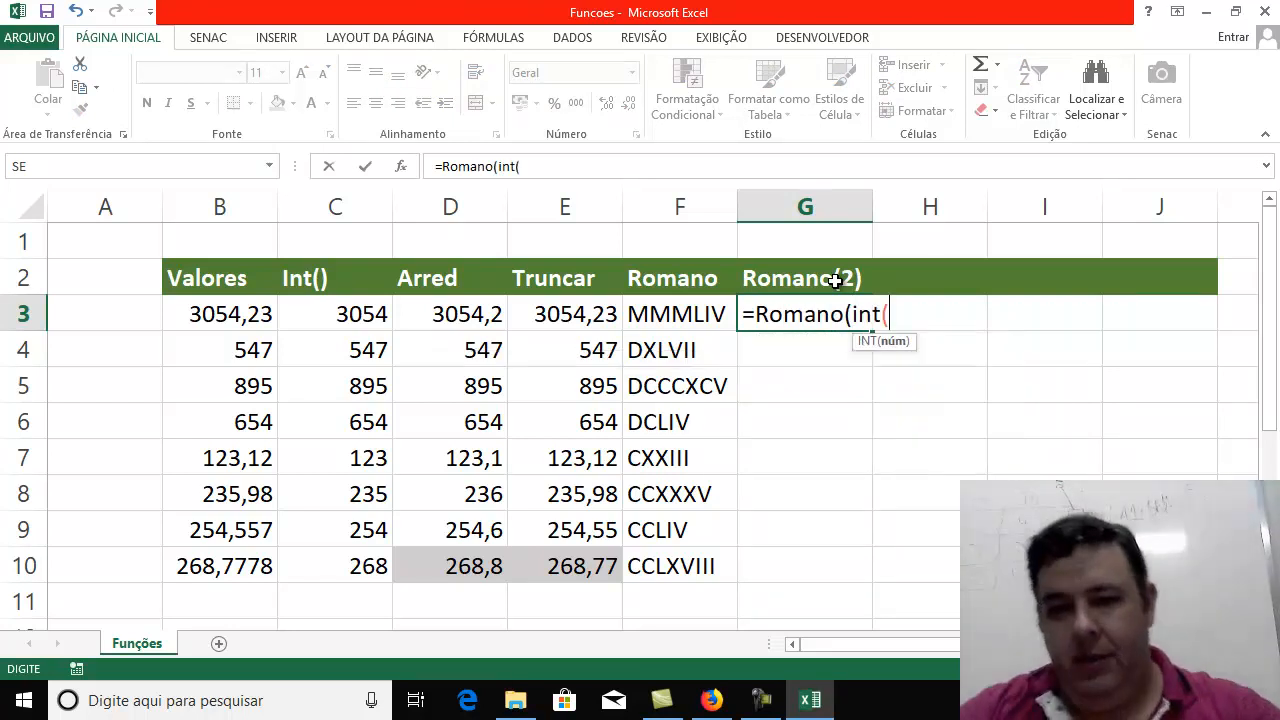
pyautogui.click(203, 312)
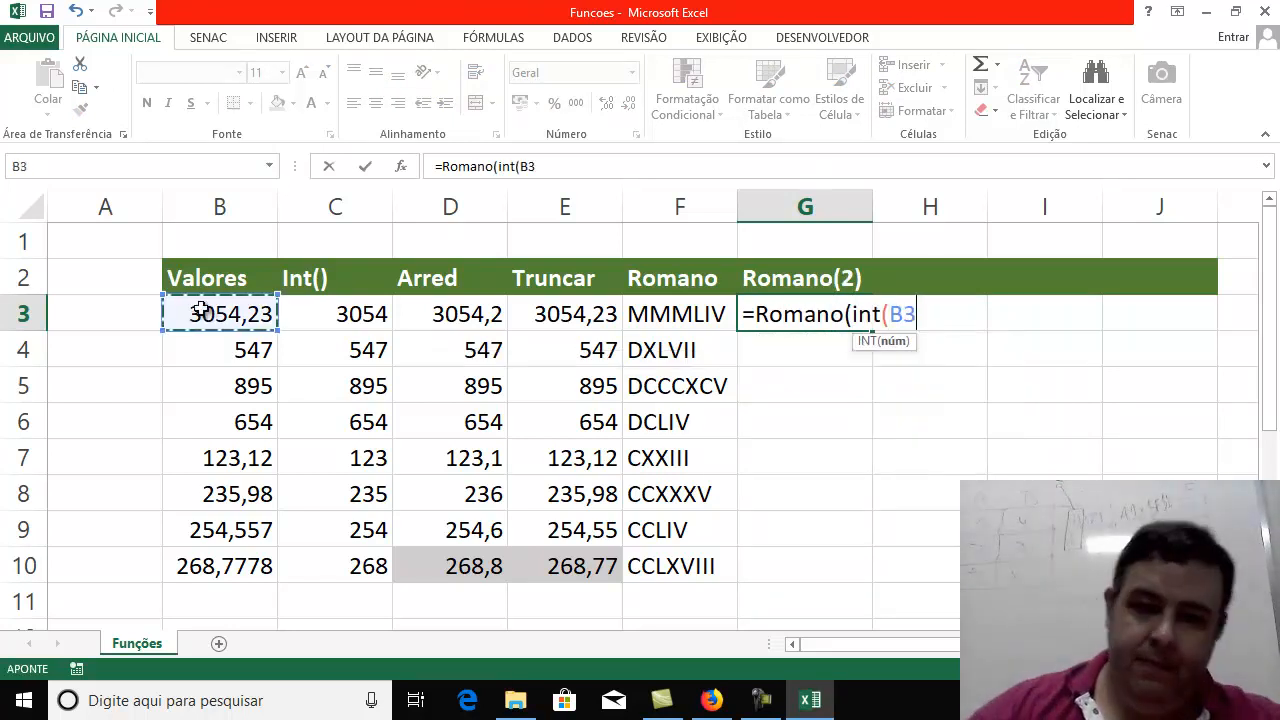
pyautogui.write(');')
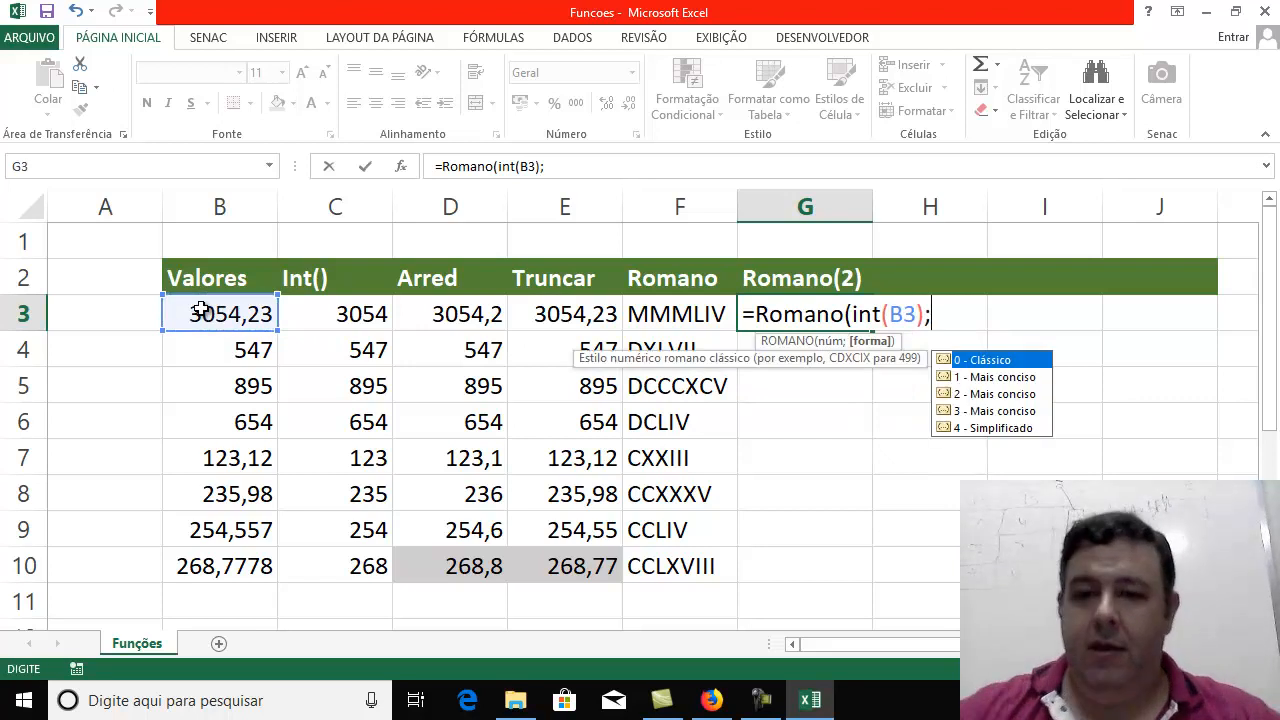
pyautogui.click(1021, 381)
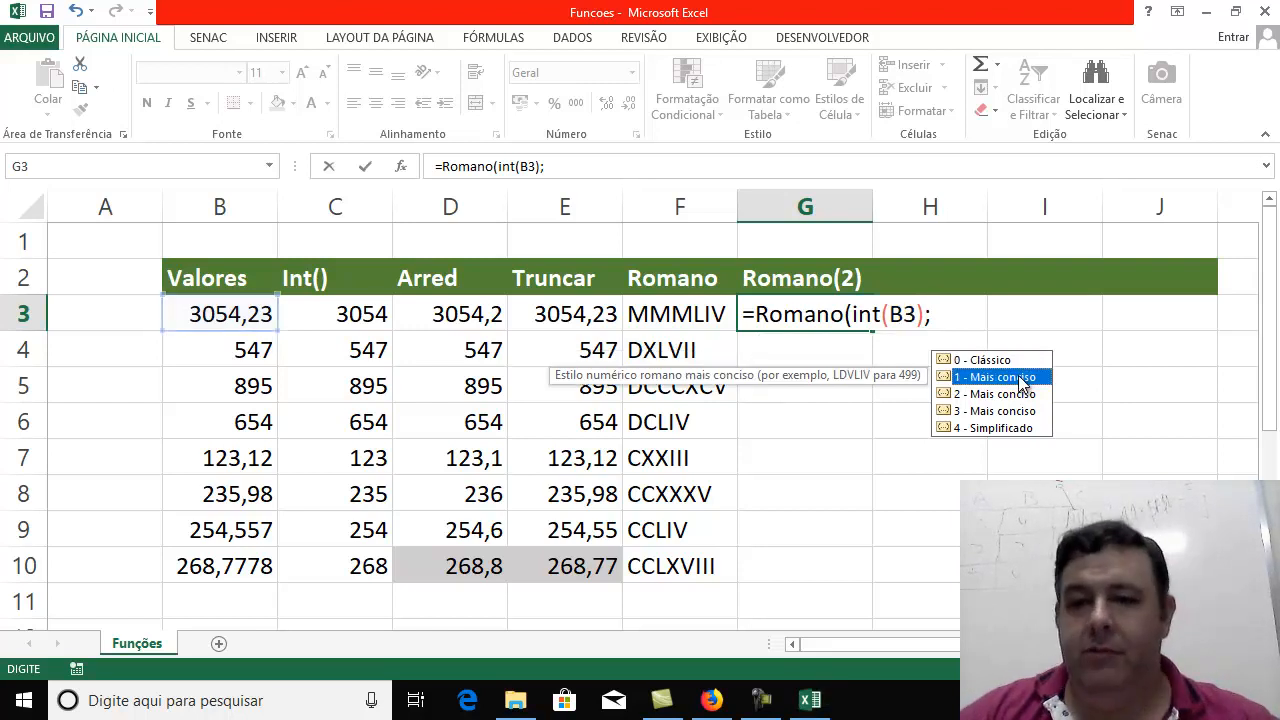
pyautogui.doubleClick(1019, 378)
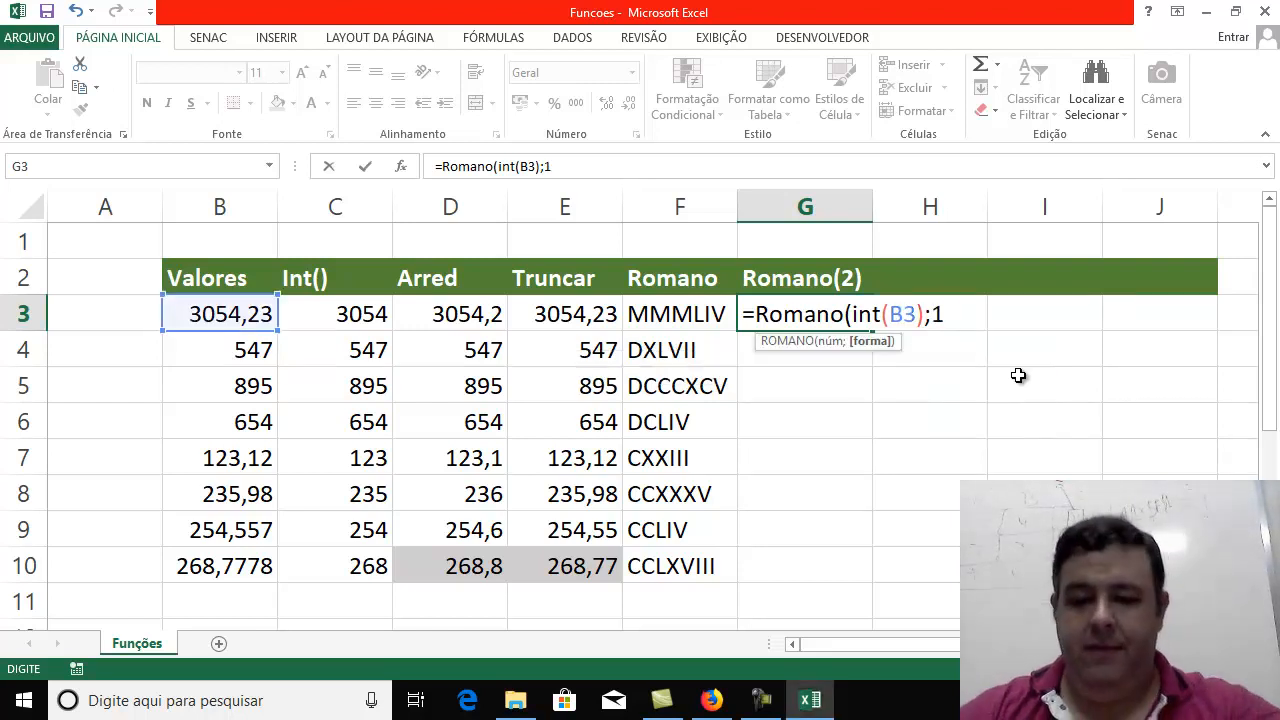
pyautogui.press('Return')
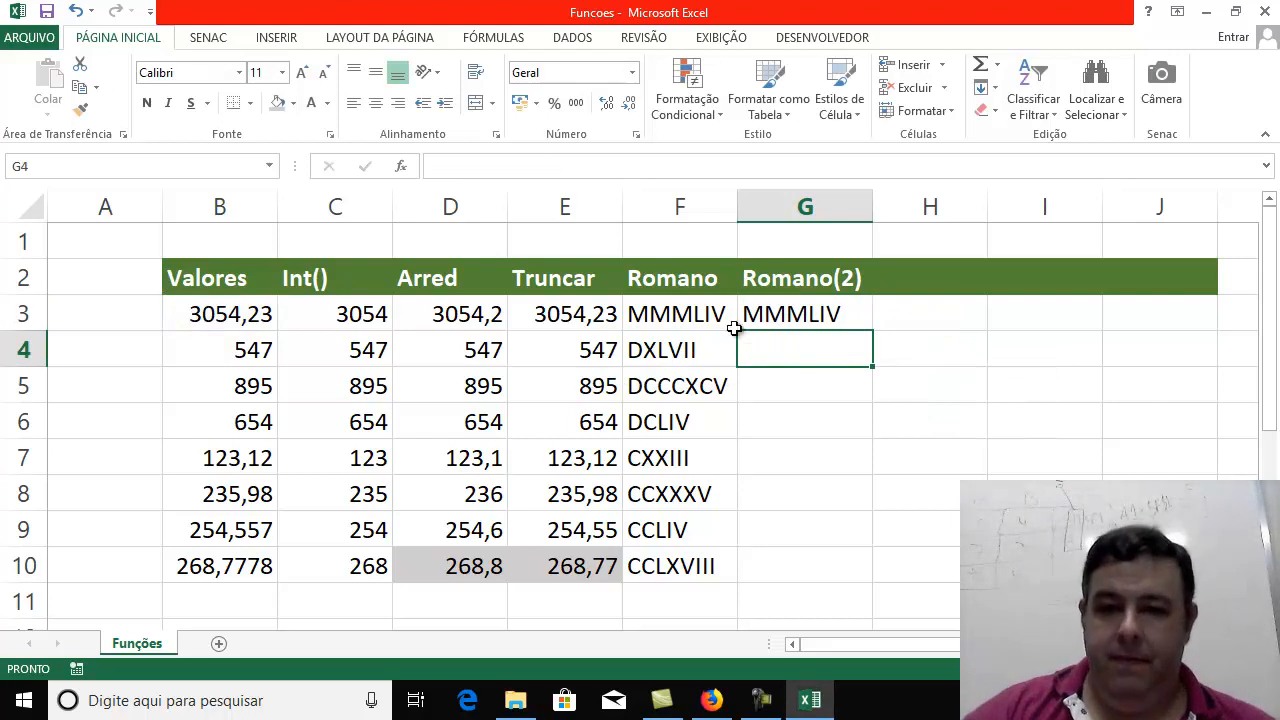
# Fill the more concise ROMANO formula from cell G3 down through G10
pyautogui.click(782, 316)
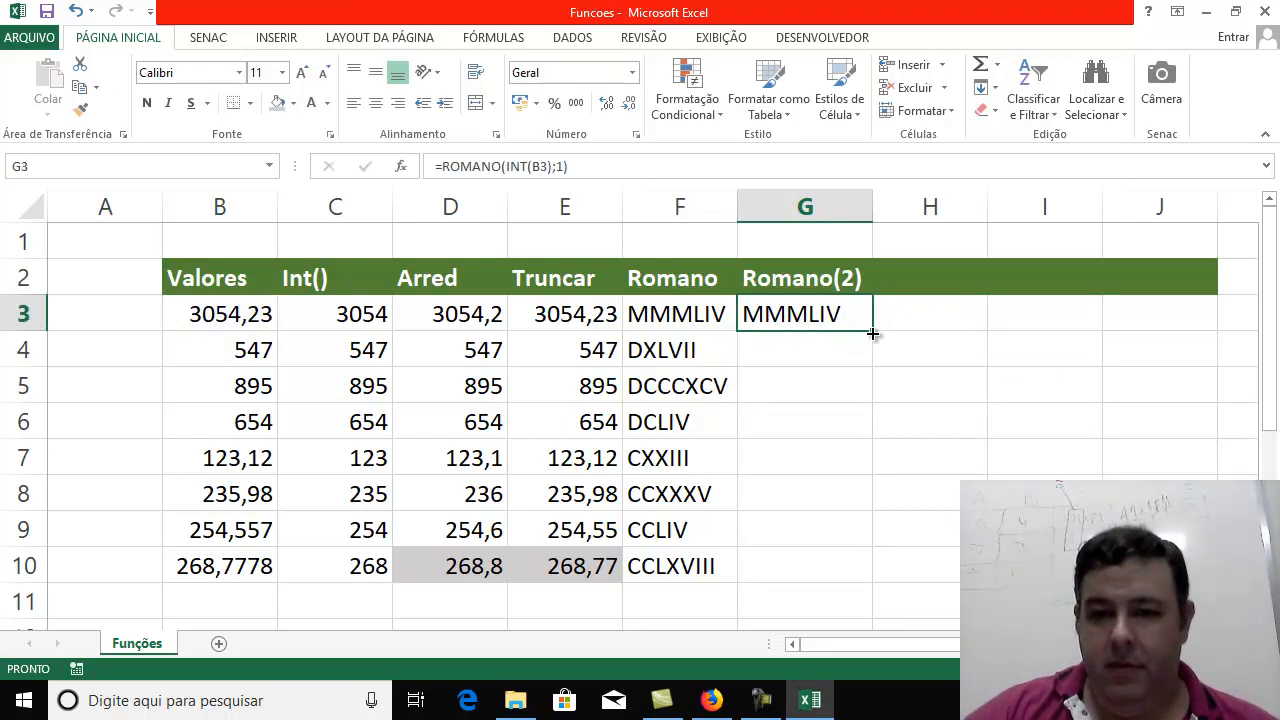
pyautogui.moveTo(871, 334); pyautogui.dragTo(850, 580)
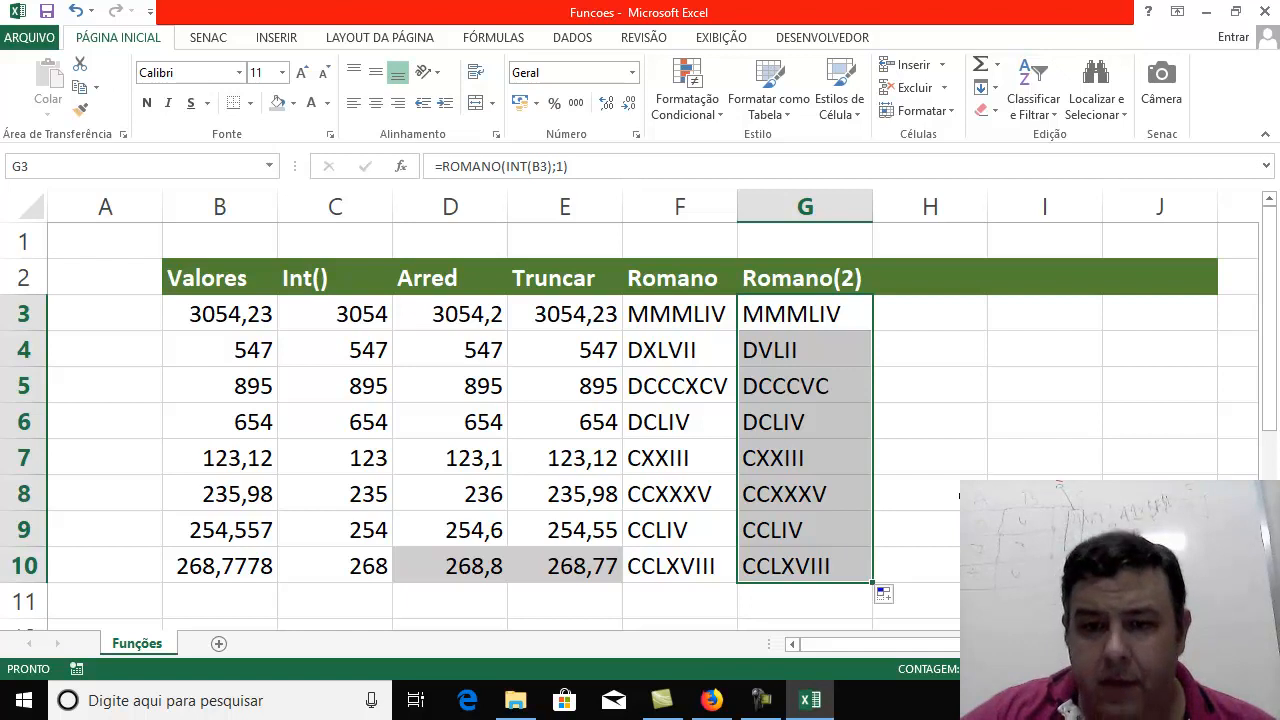
pyautogui.click(958, 492)
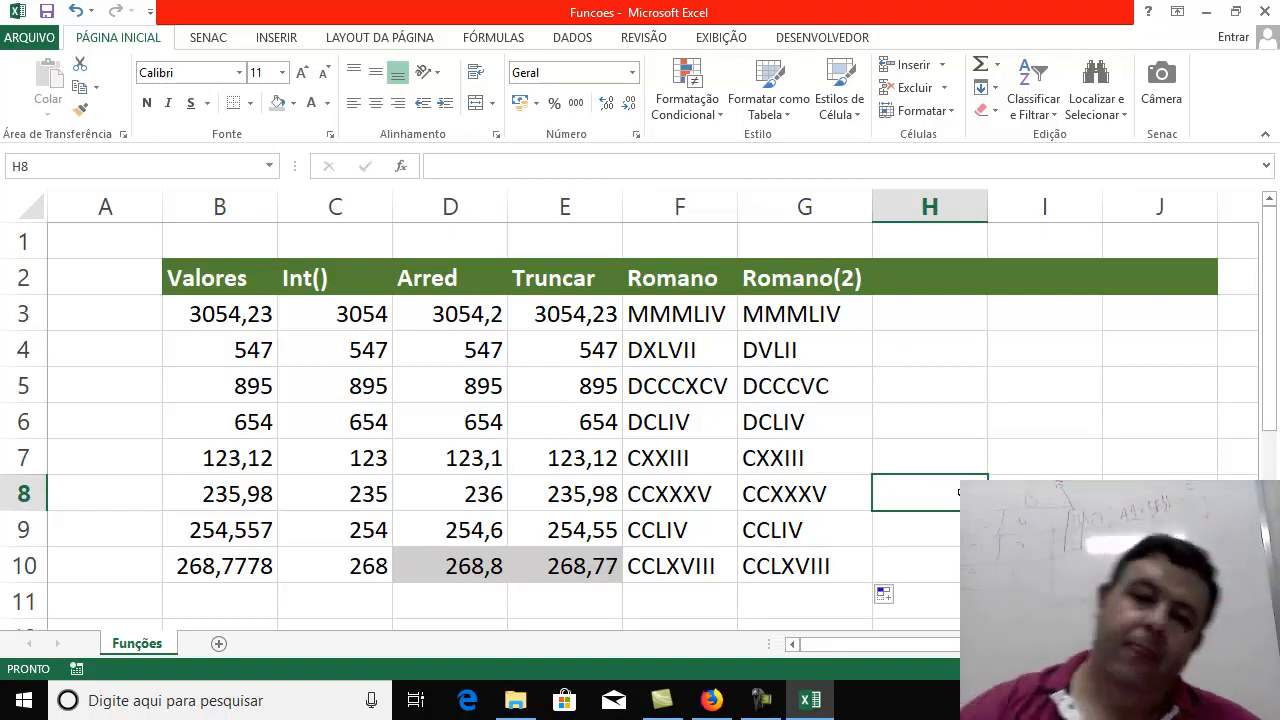
# Enter the heading Maior in cell H2
pyautogui.click(935, 279)
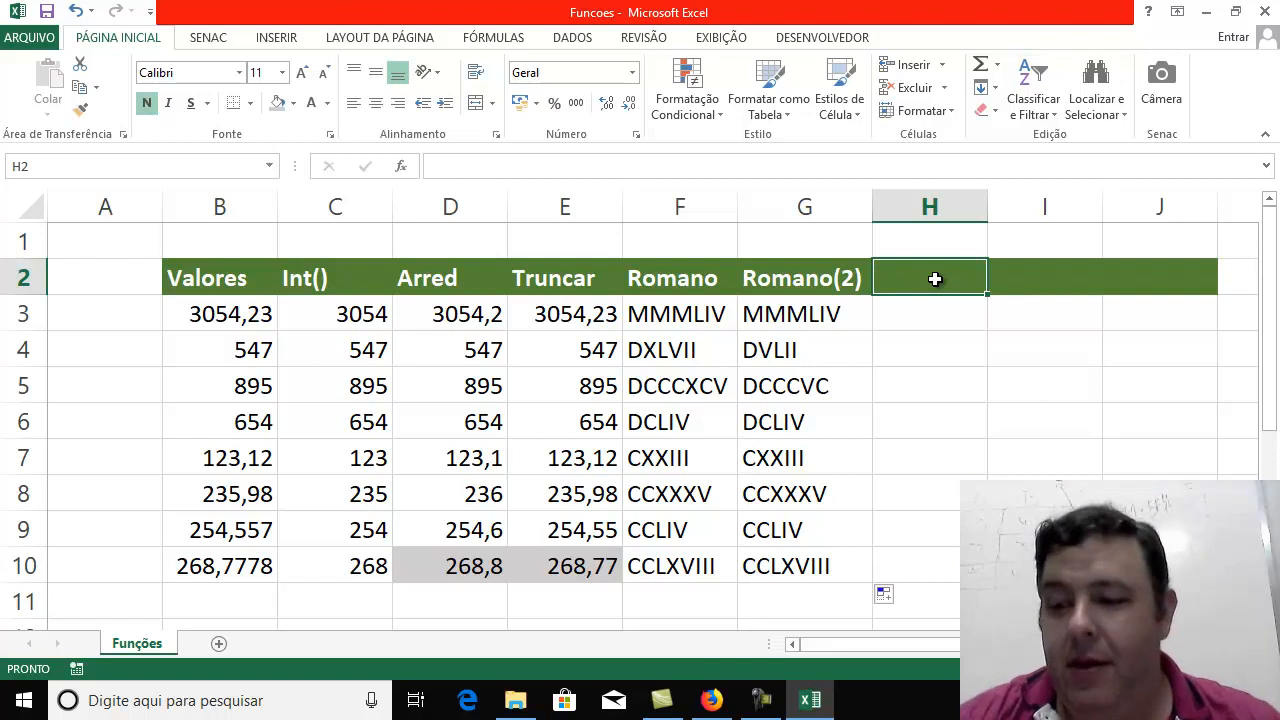
pyautogui.write('Máximo')
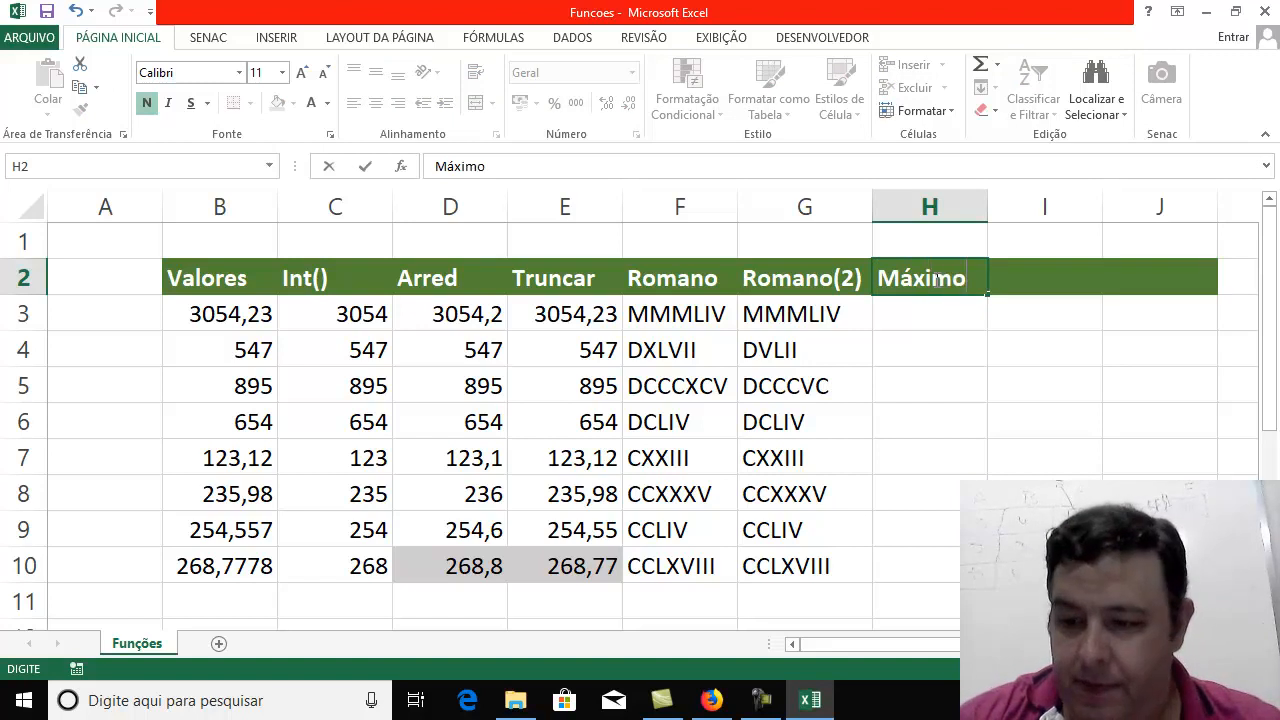
pyautogui.press('BackSpace')
pyautogui.press('BackSpace')
pyautogui.press('BackSpace')
pyautogui.press('BackSpace')
pyautogui.press('BackSpace')
pyautogui.write('aior')
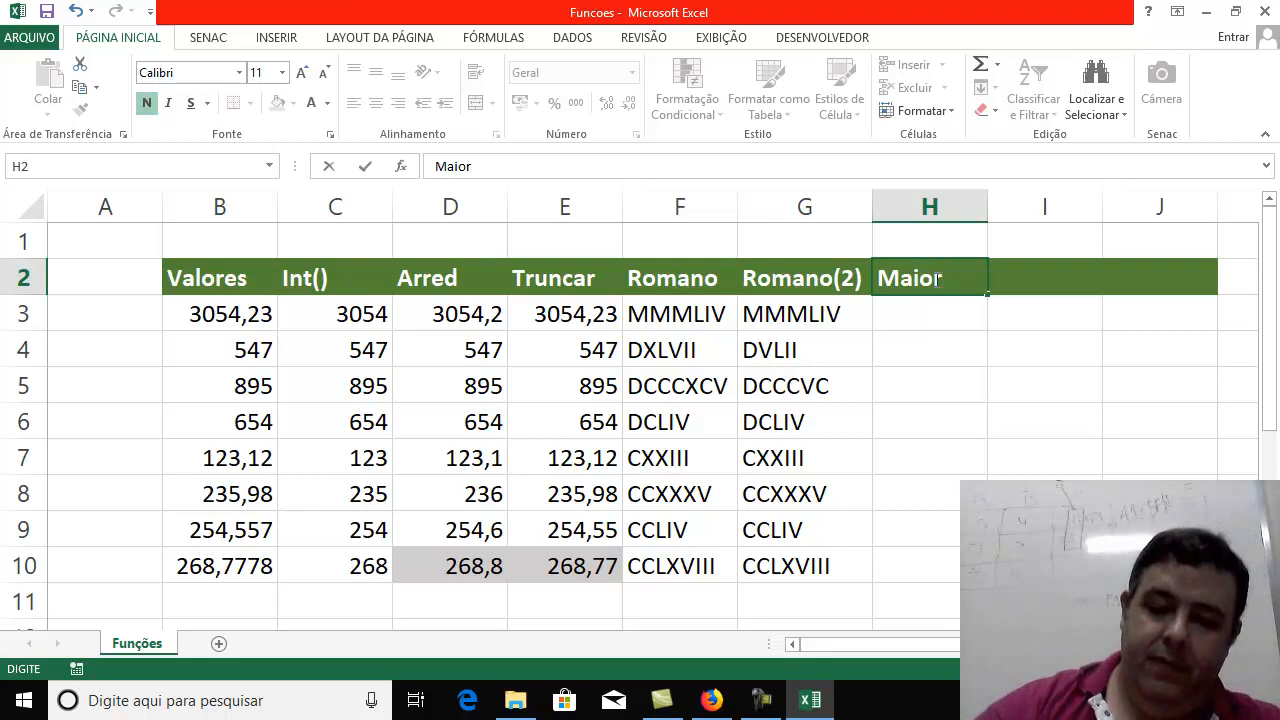
pyautogui.press('Return')
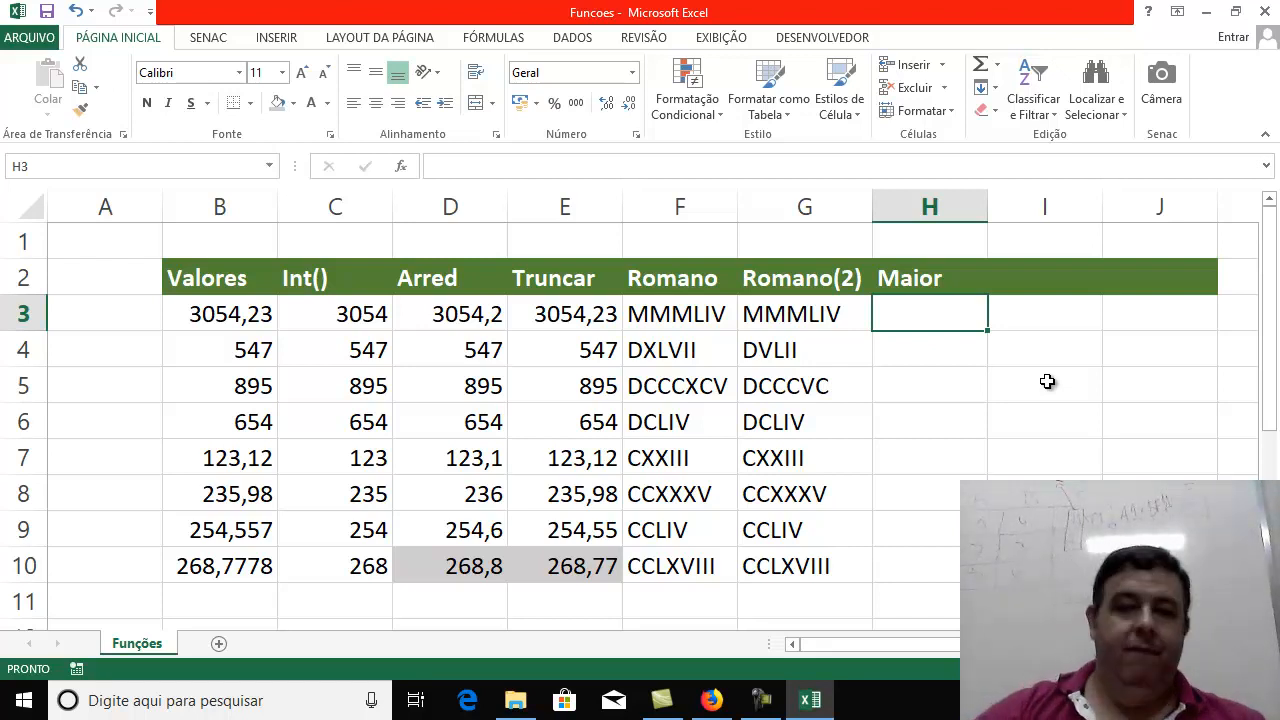
# Enter =MAIOR(B3:B10;2) in cell H3 to return the second-largest number in the Valores column
pyautogui.moveTo(240, 331); pyautogui.dragTo(238, 585)
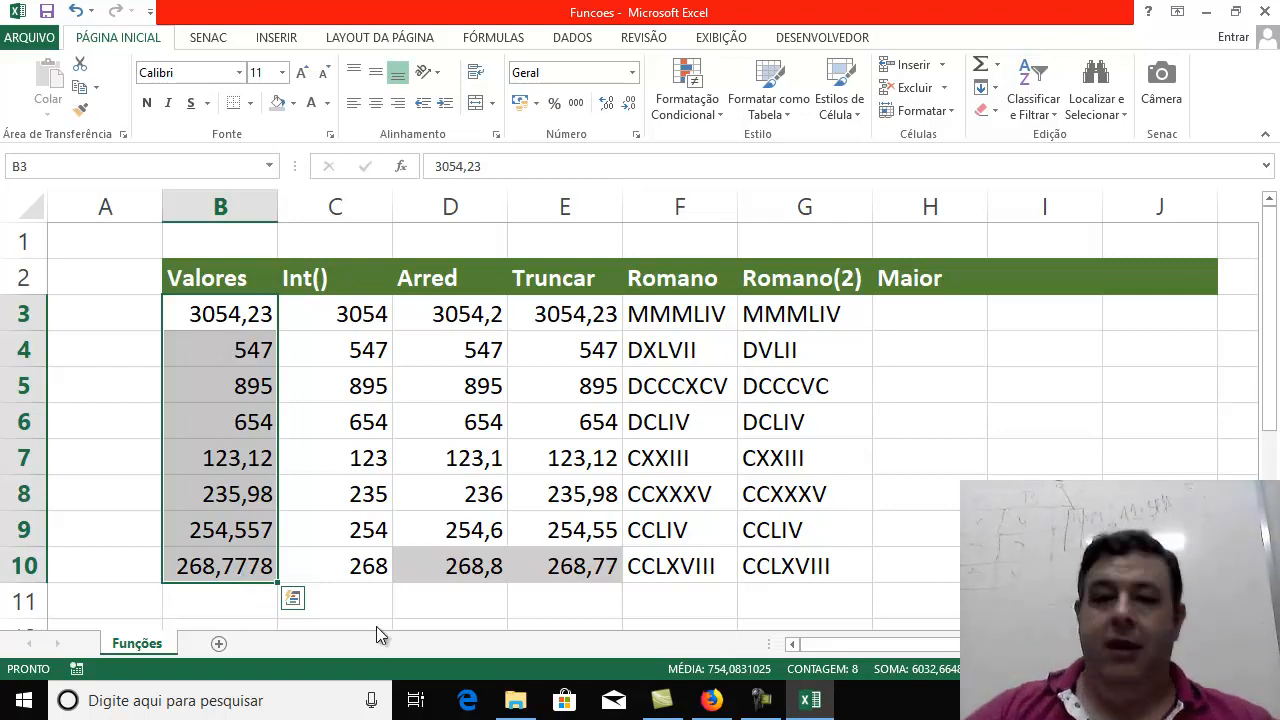
pyautogui.click(933, 321)
pyautogui.write('=maio')
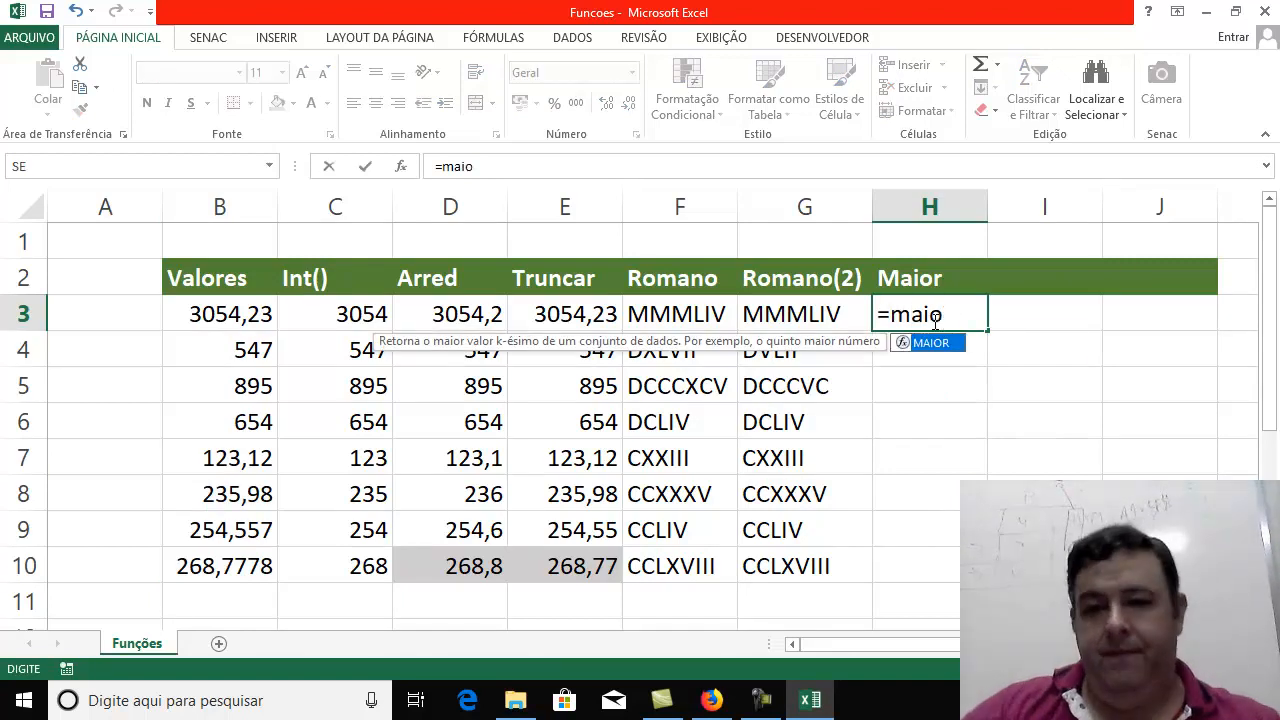
pyautogui.doubleClick(930, 346)
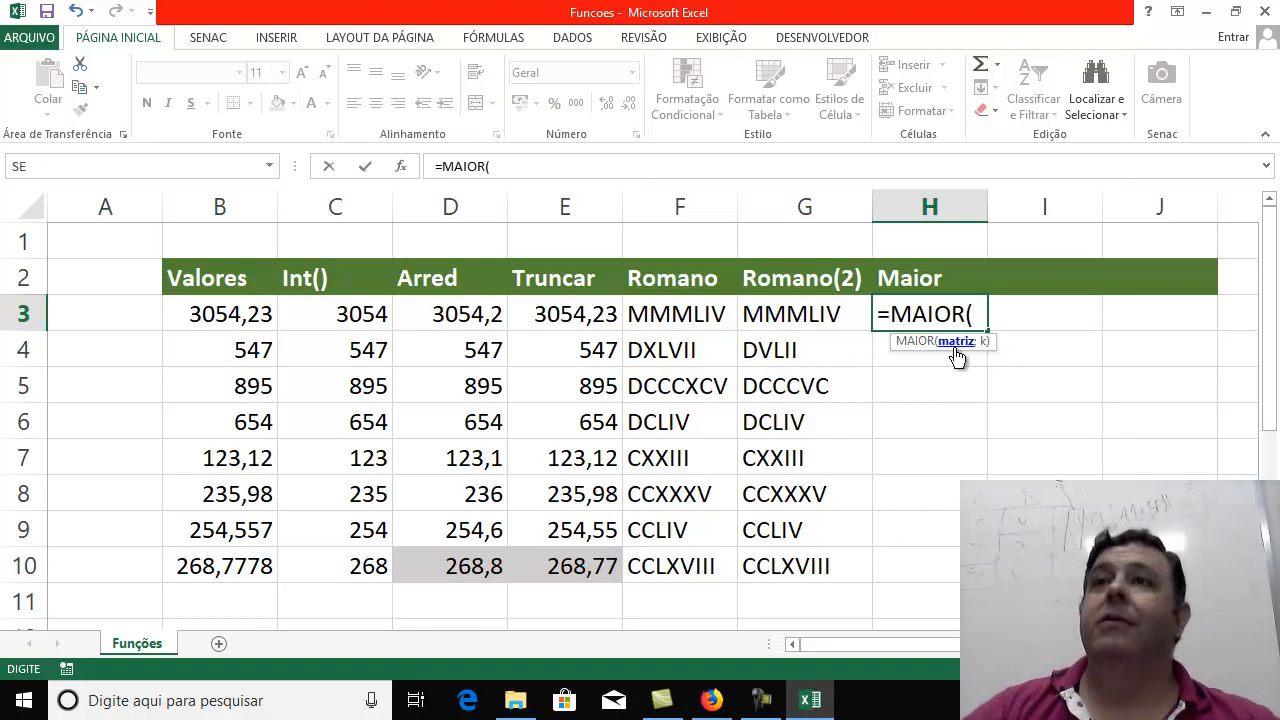
pyautogui.click(219, 325)
pyautogui.moveTo(219, 325); pyautogui.dragTo(220, 566)
pyautogui.write(';')
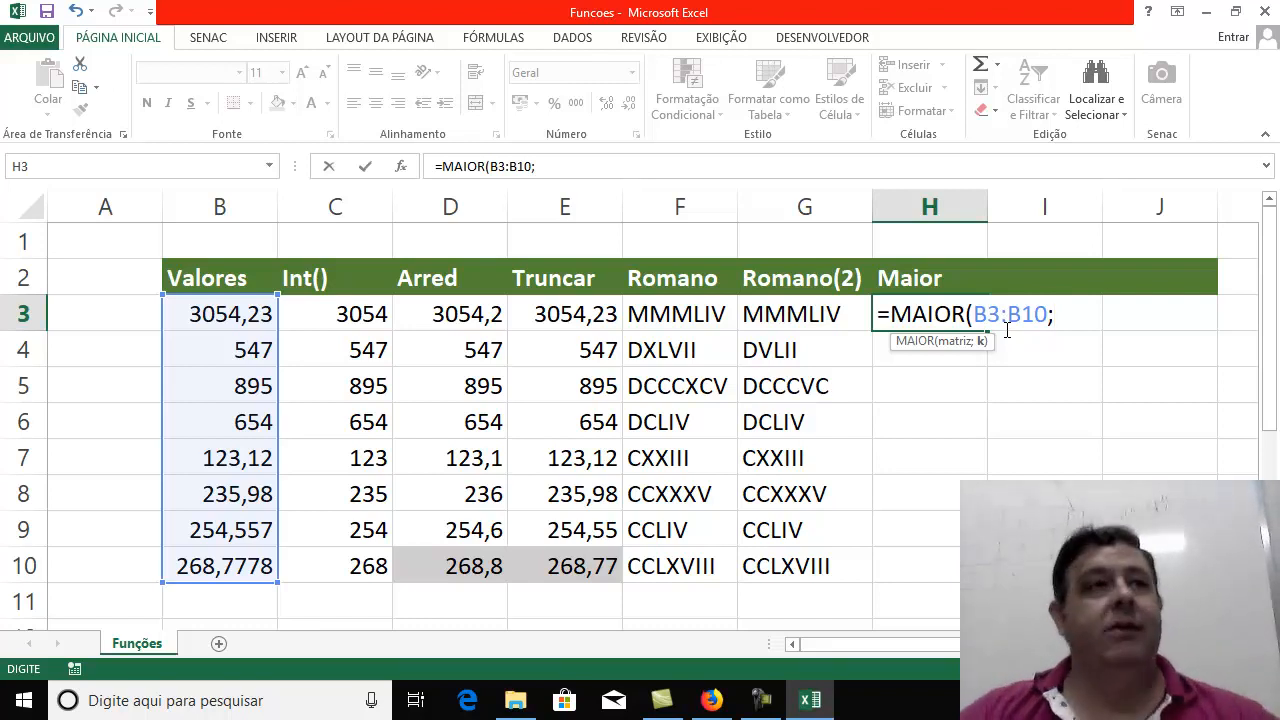
pyautogui.write('2')
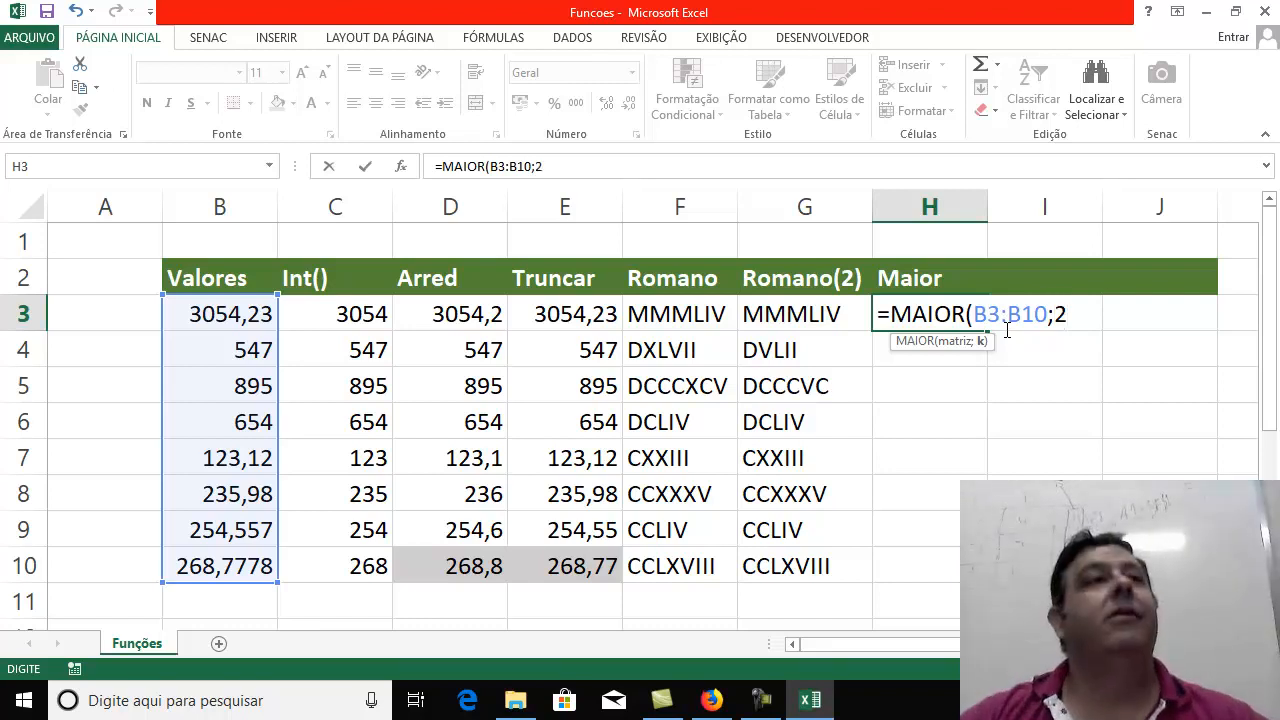
pyautogui.write(')')
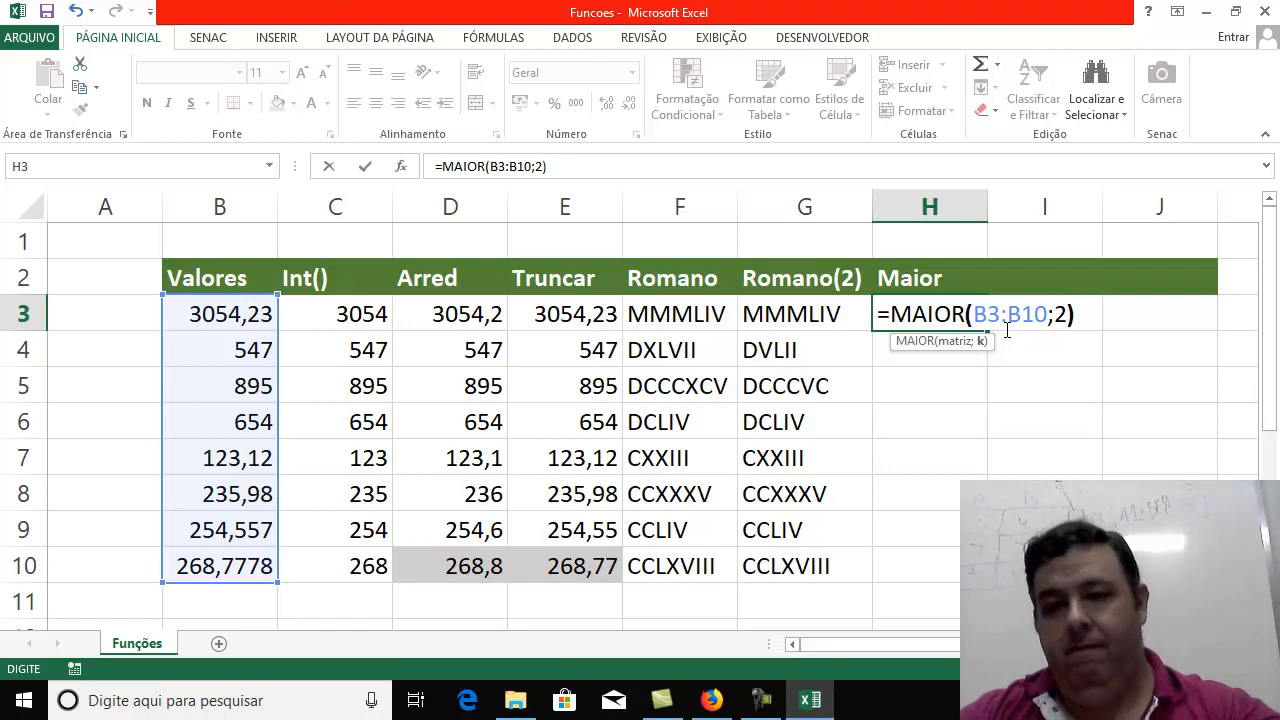
pyautogui.press('Return')
pyautogui.click(972, 321)
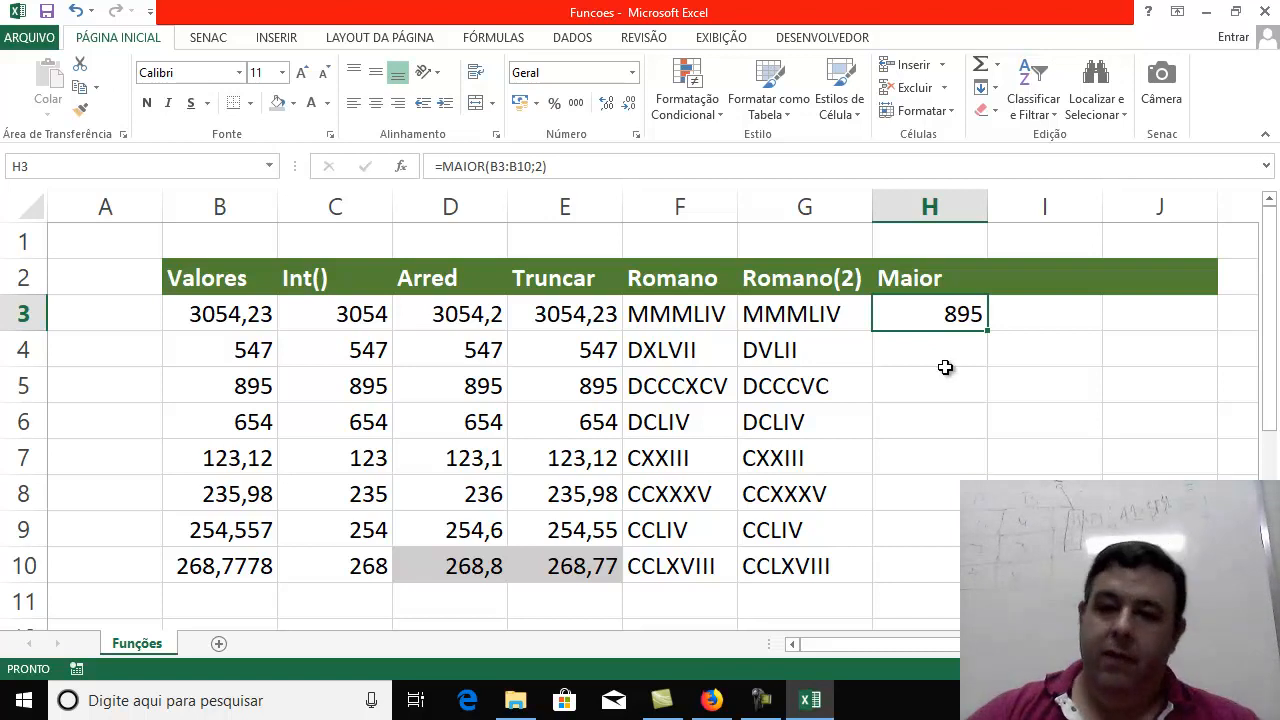
# Enter the heading Menor in cell I2
pyautogui.click(1056, 287)
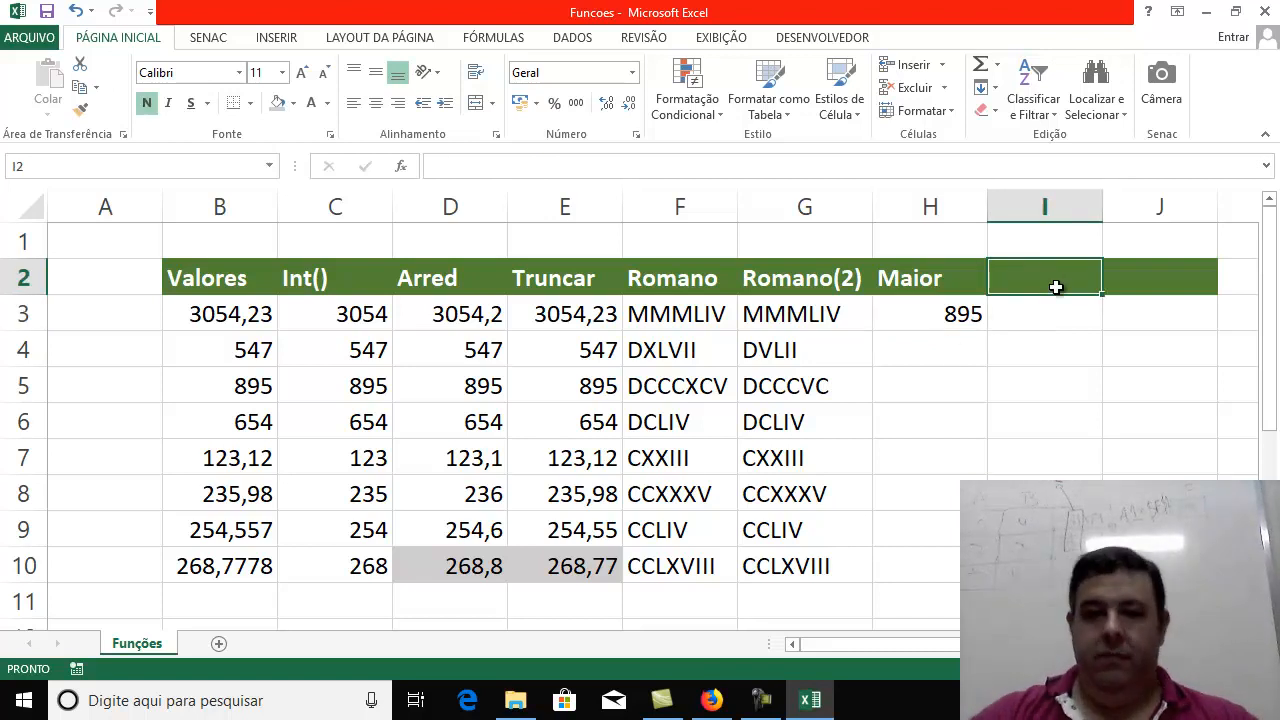
pyautogui.write('Menor')
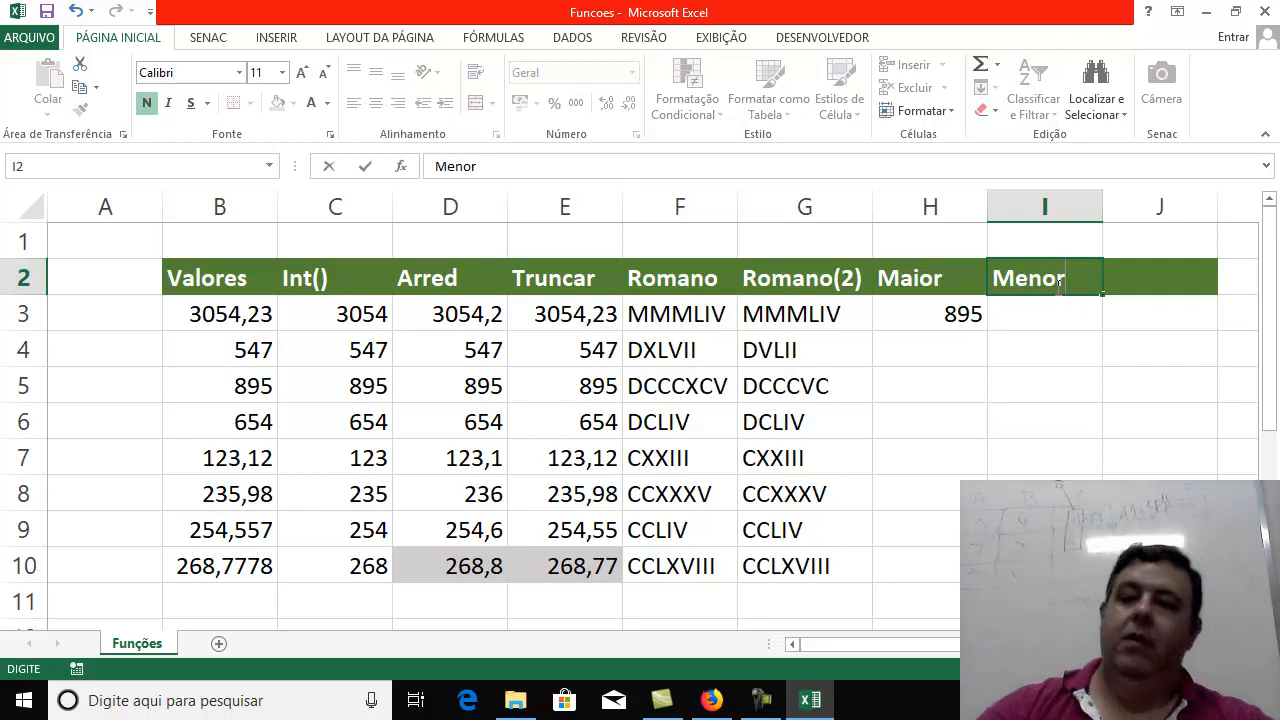
pyautogui.press('Return')
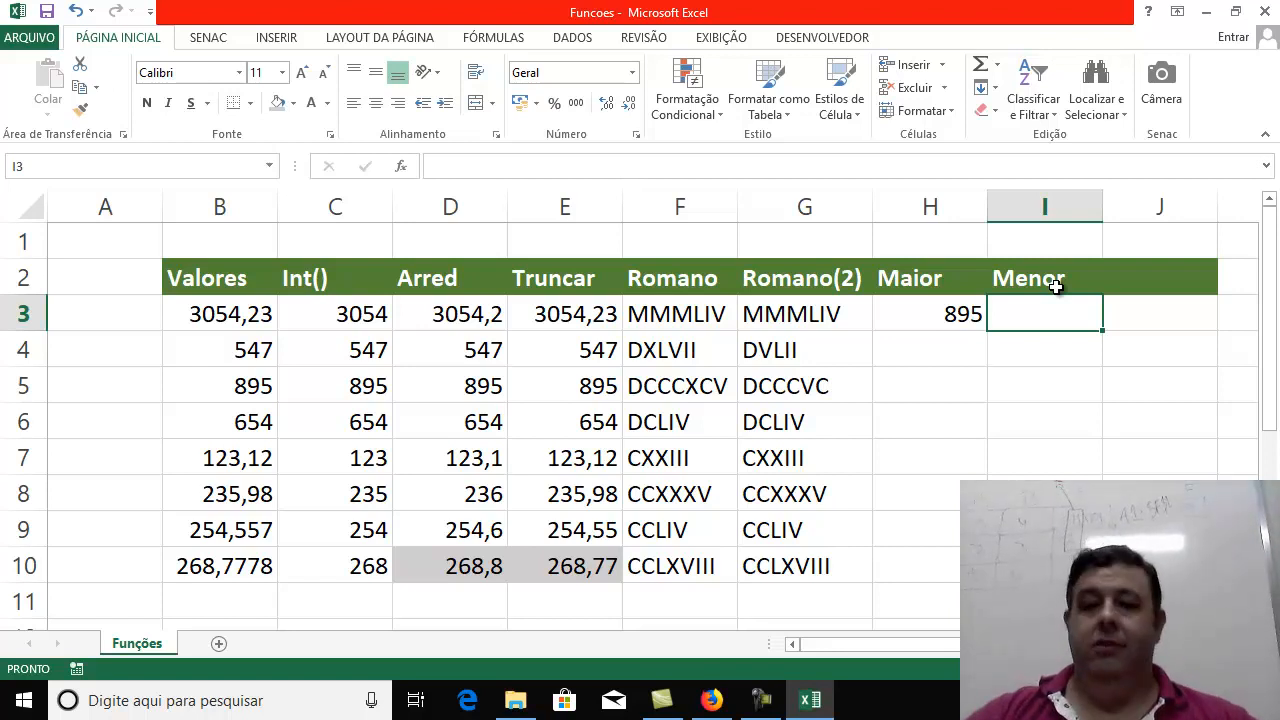
# Enter =MENOR(B3:B10;3) in cell I3 to return the third-smallest number in the Valores column
pyautogui.write('=m')
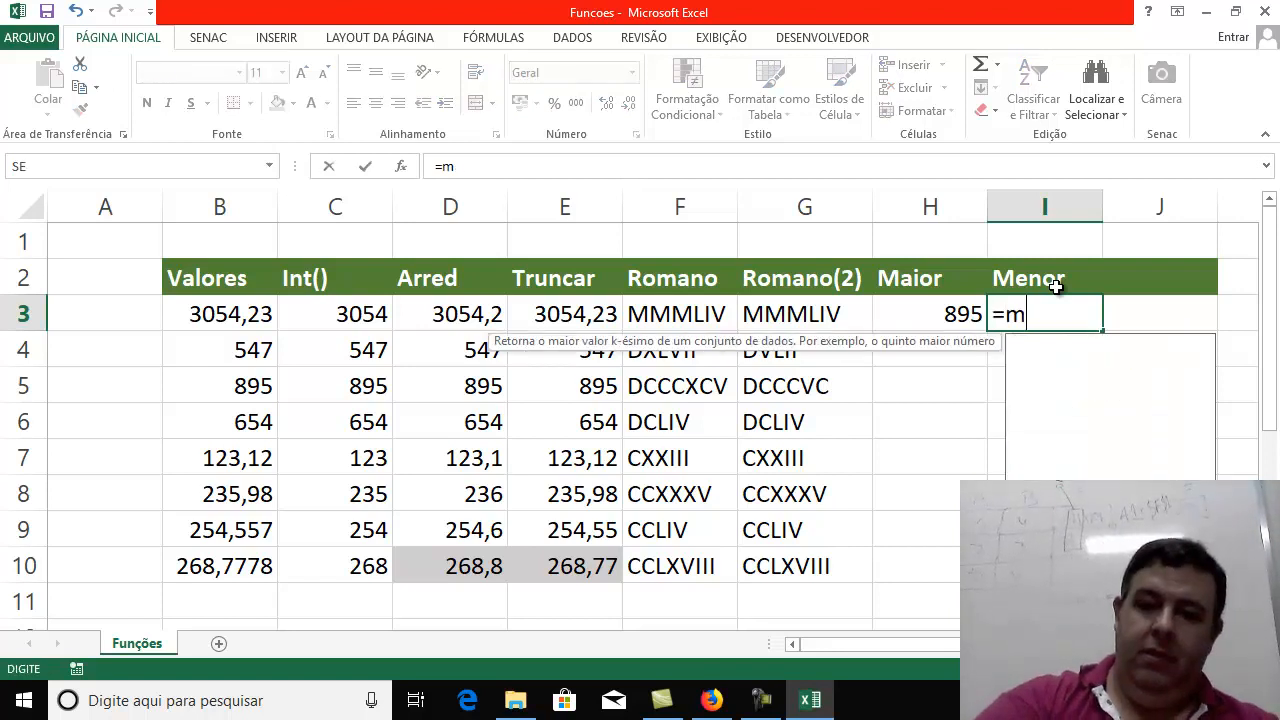
pyautogui.write('enor(')
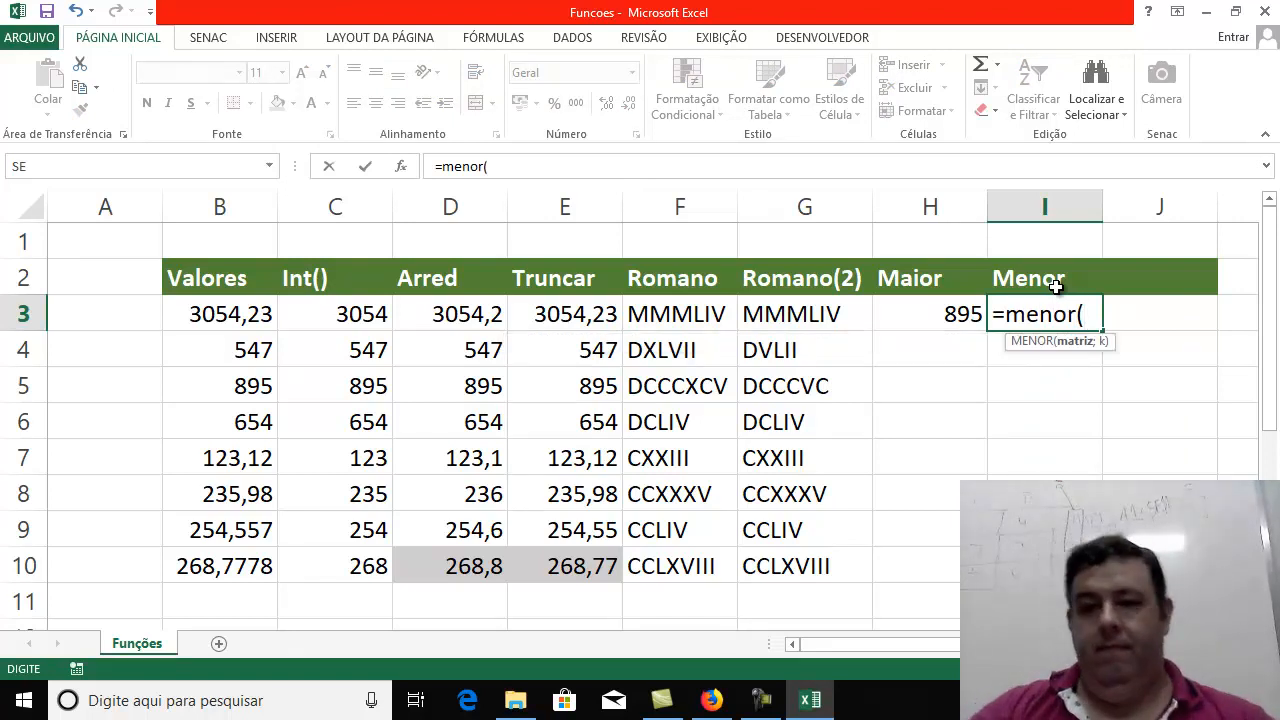
pyautogui.moveTo(238, 314); pyautogui.dragTo(228, 562)
pyautogui.write(';')
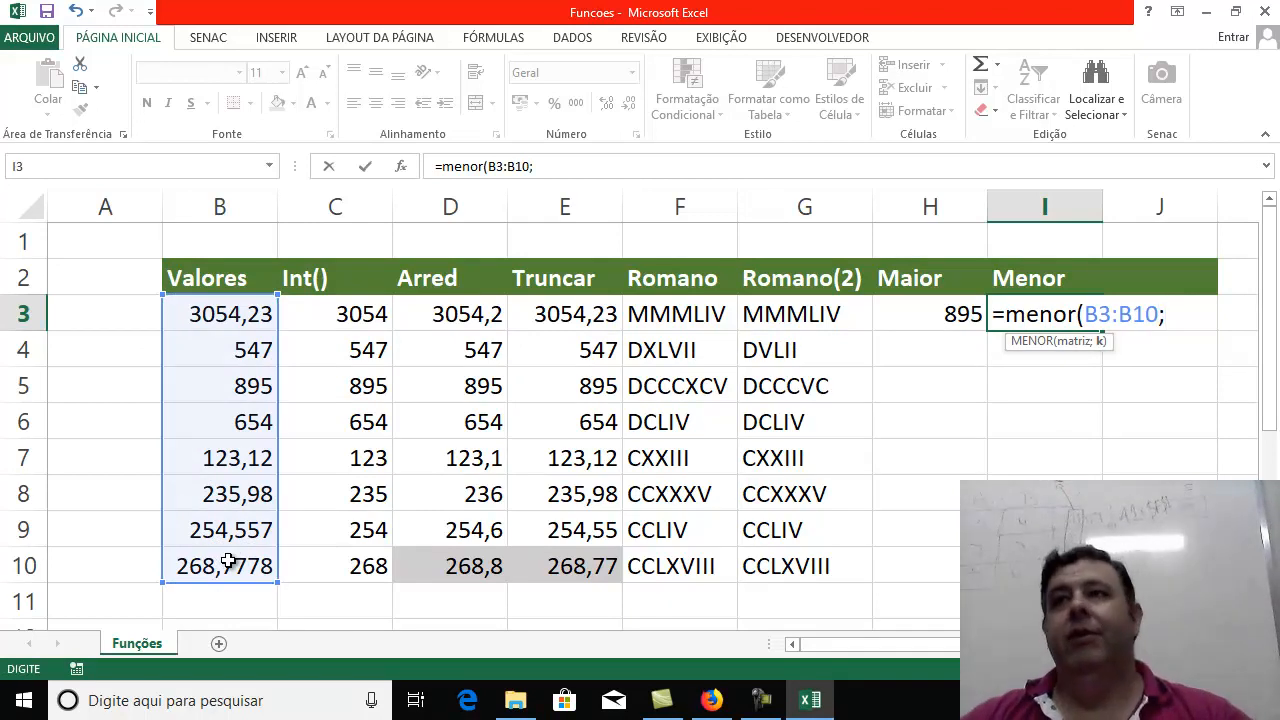
pyautogui.write('3)')
pyautogui.press('Return')
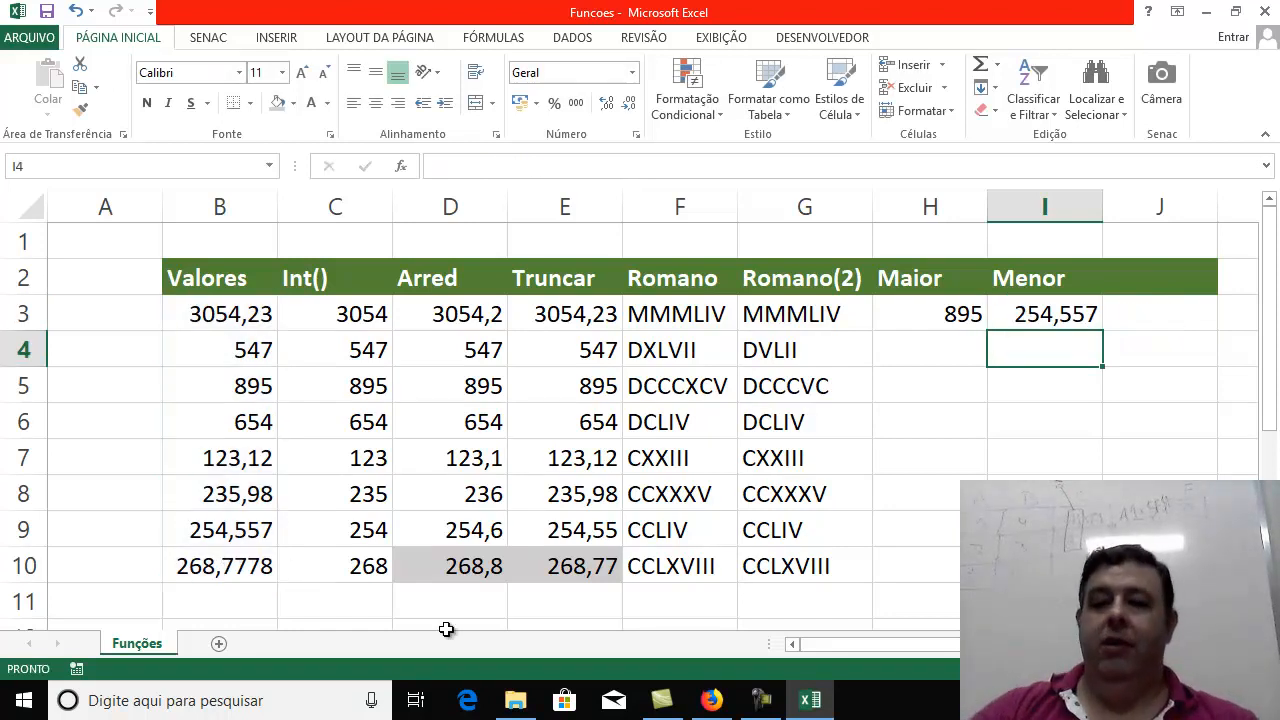
pyautogui.click(1024, 320)
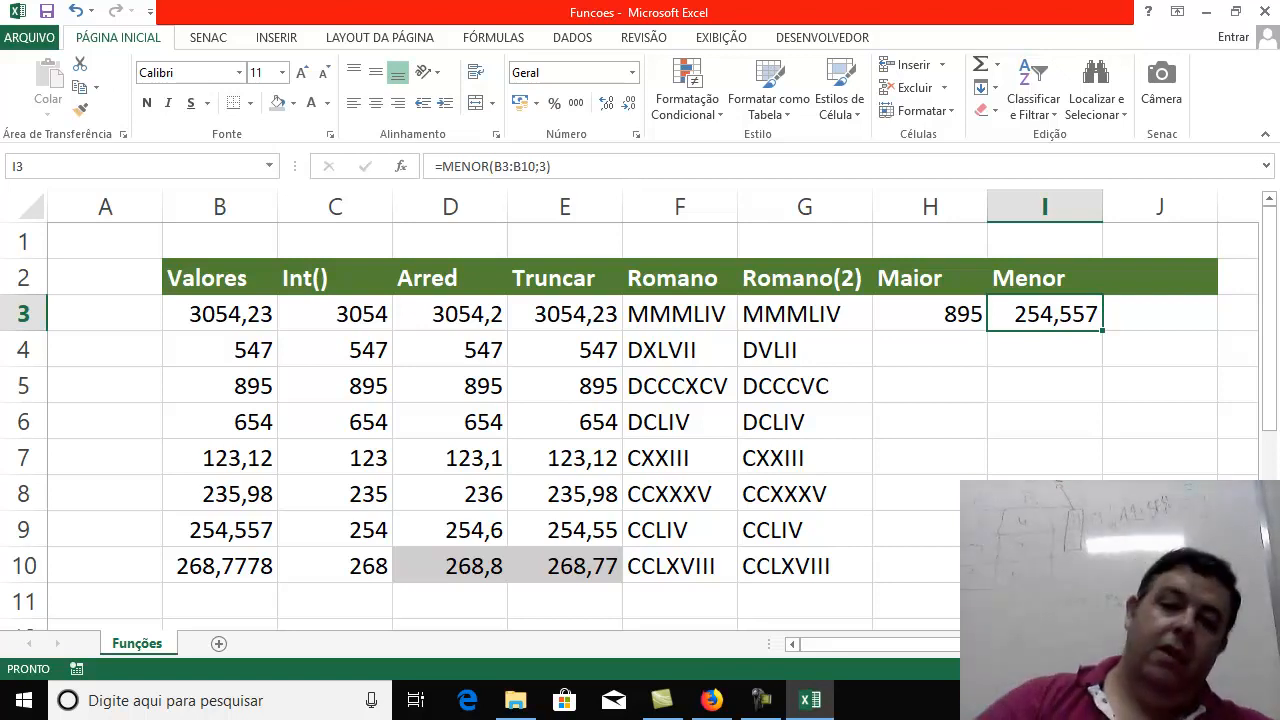
# Add the negative number -225,214 to the Valores column in cell B11
pyautogui.click(254, 599)
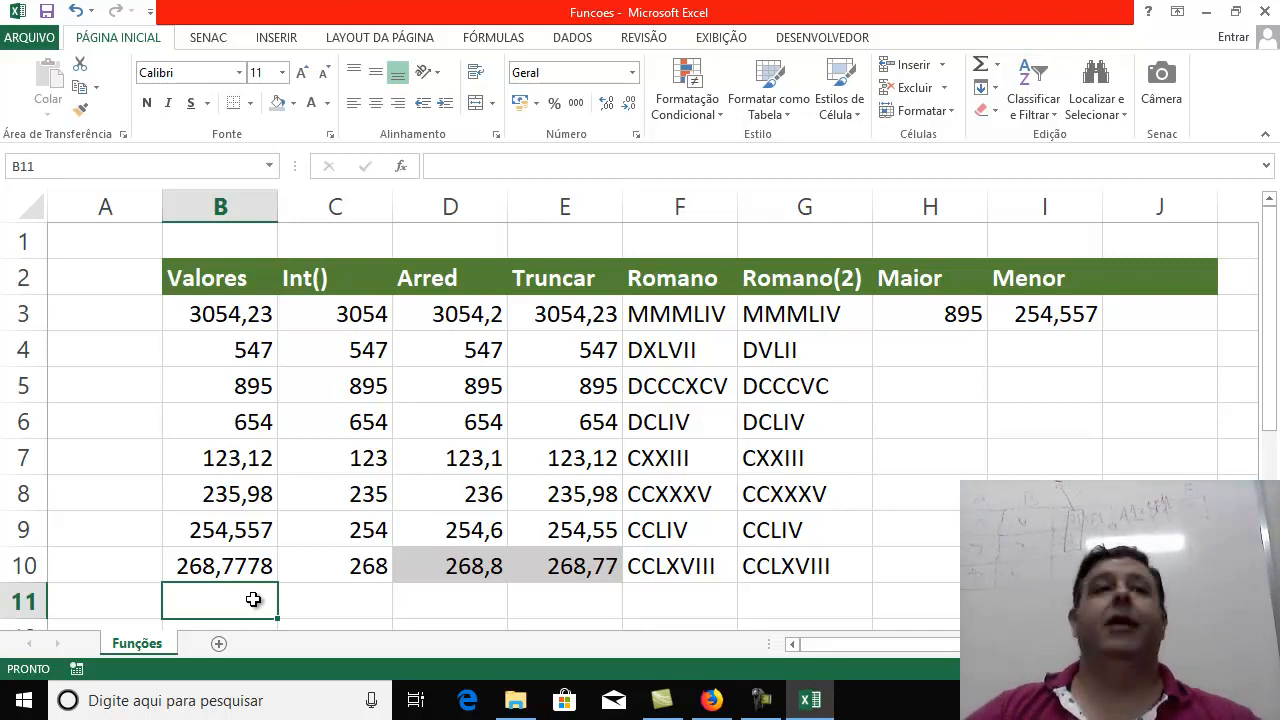
pyautogui.write('-')
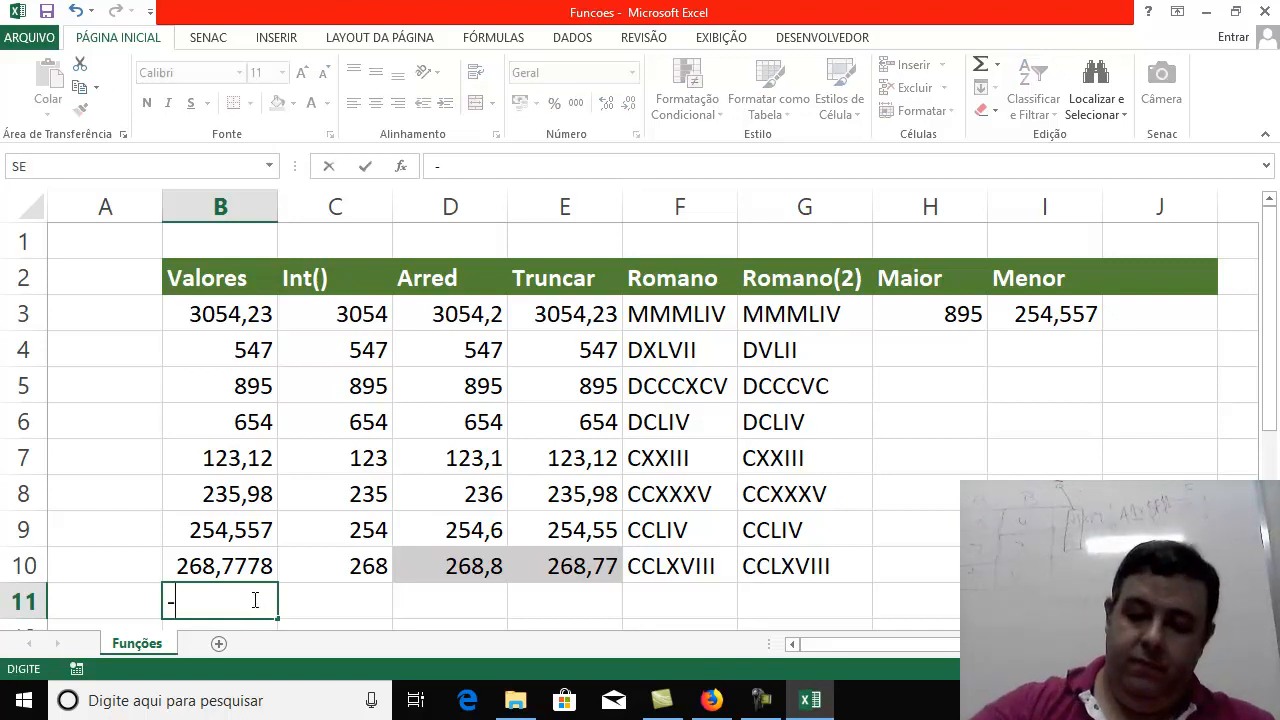
pyautogui.write('225,214')
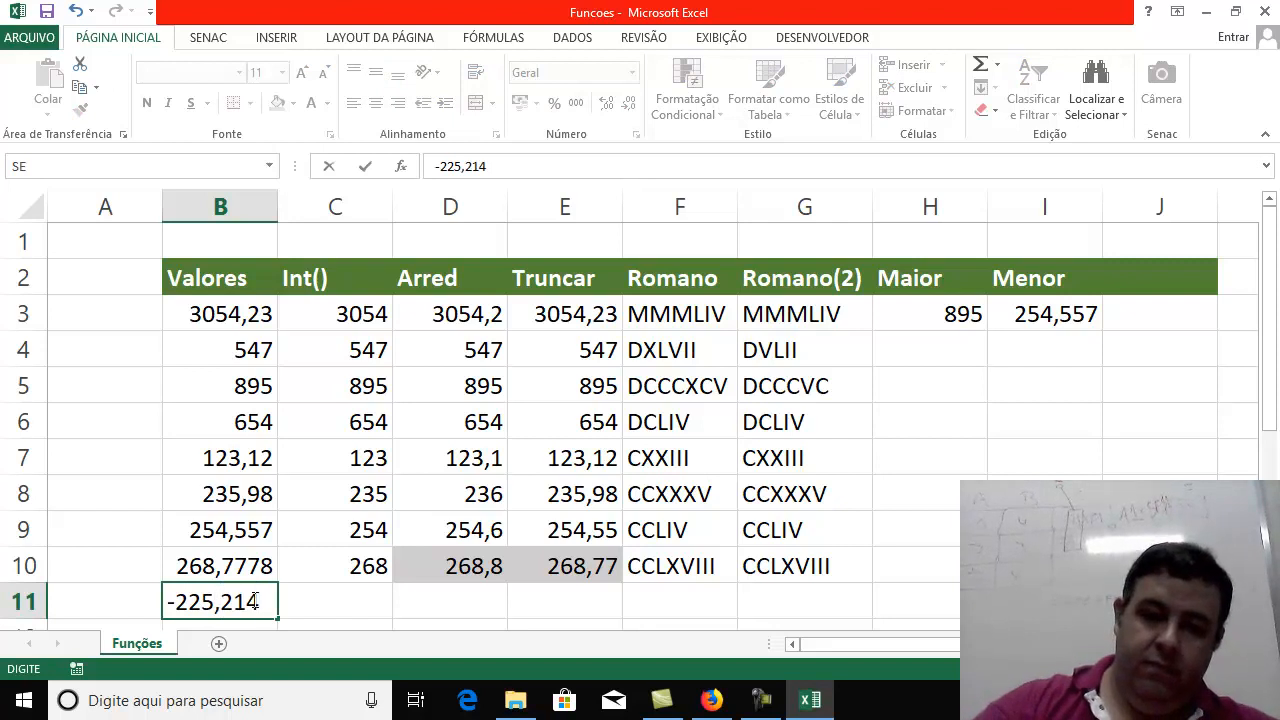
pyautogui.press('Return')
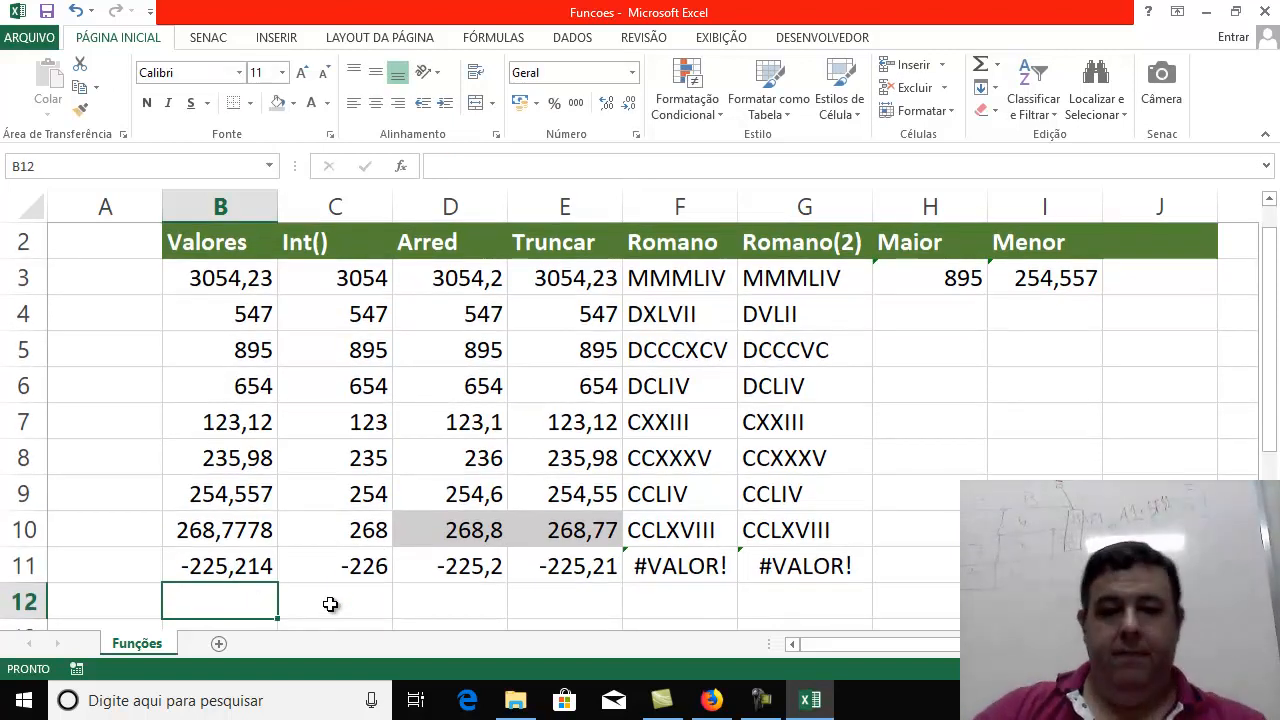
# Examine the two ROMANO formulas in F11 and G11 and the error options for the negative number's row
pyautogui.click(706, 560)
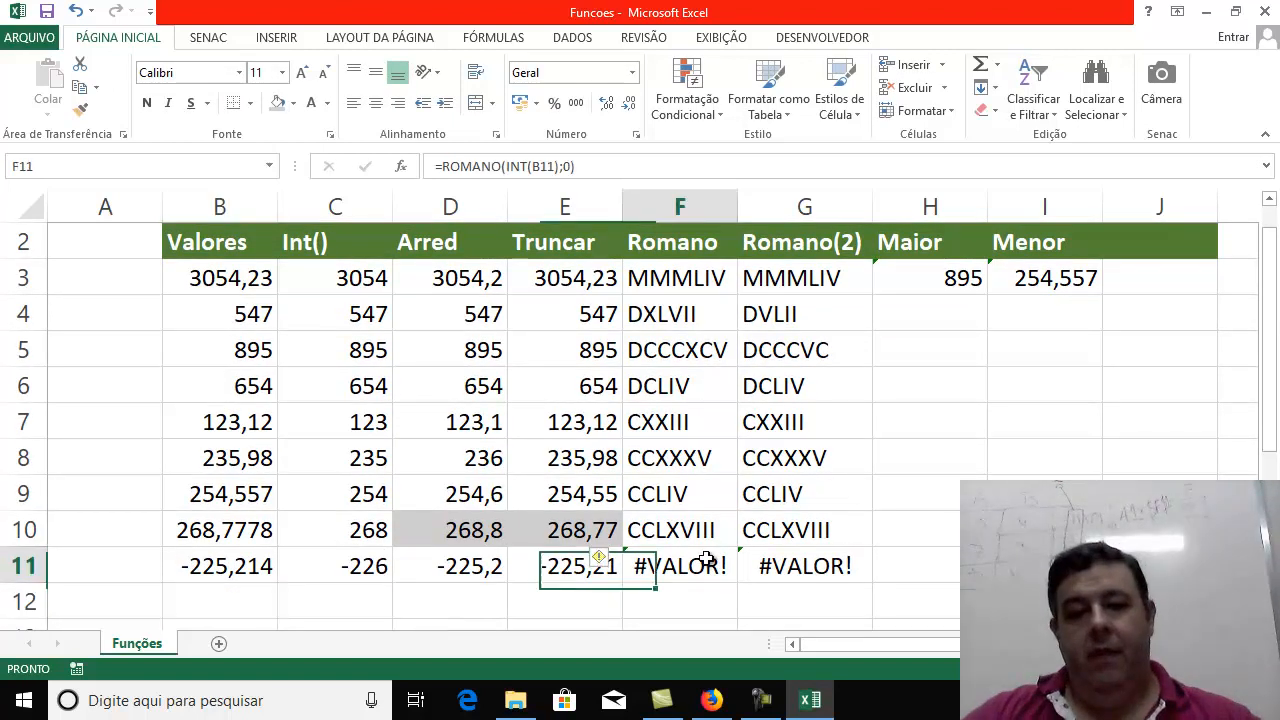
pyautogui.click(822, 577)
pyautogui.click(716, 566)
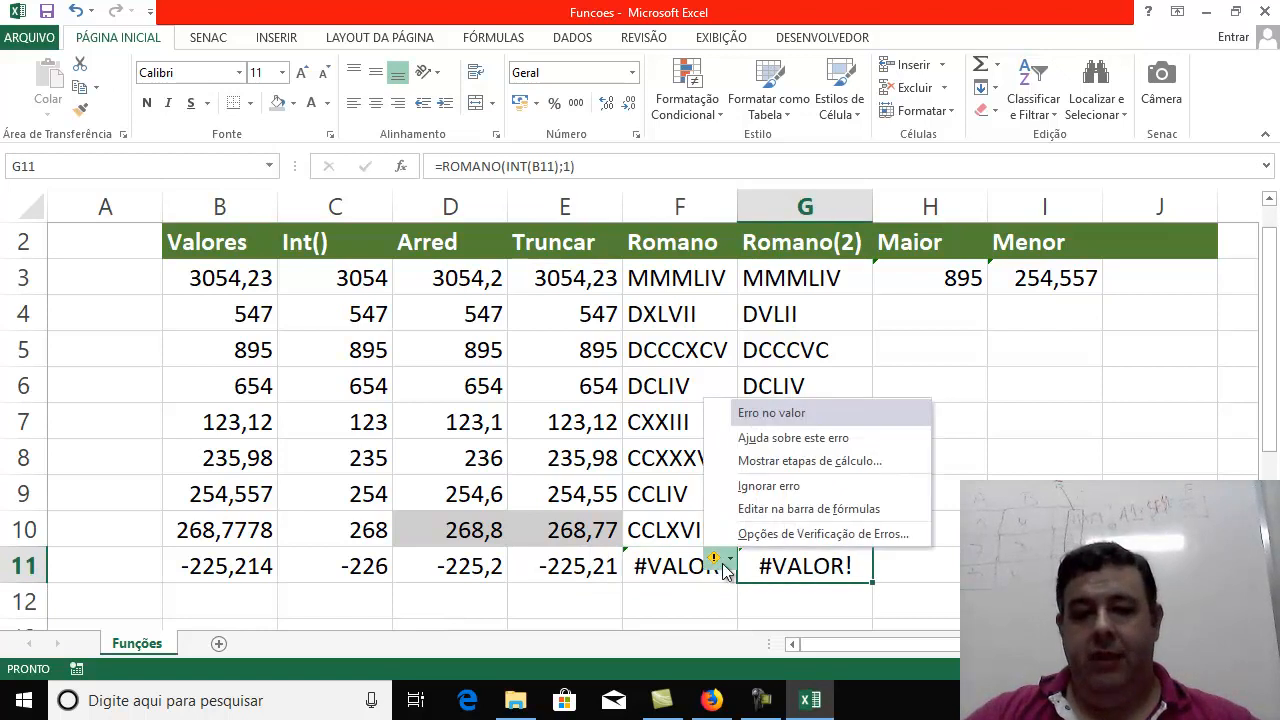
pyautogui.click(810, 608)
pyautogui.click(700, 576)
pyautogui.click(813, 580)
pyautogui.click(661, 570)
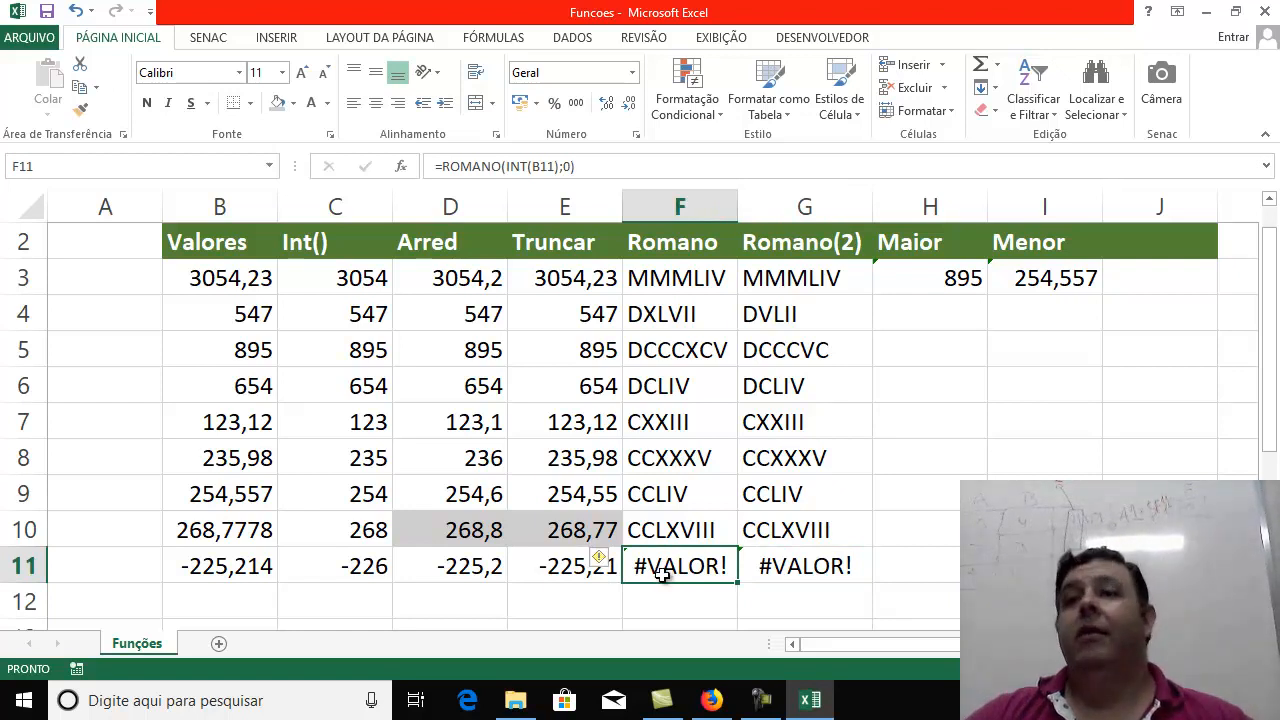
pyautogui.click(794, 574)
pyautogui.click(671, 570)
pyautogui.click(813, 583)
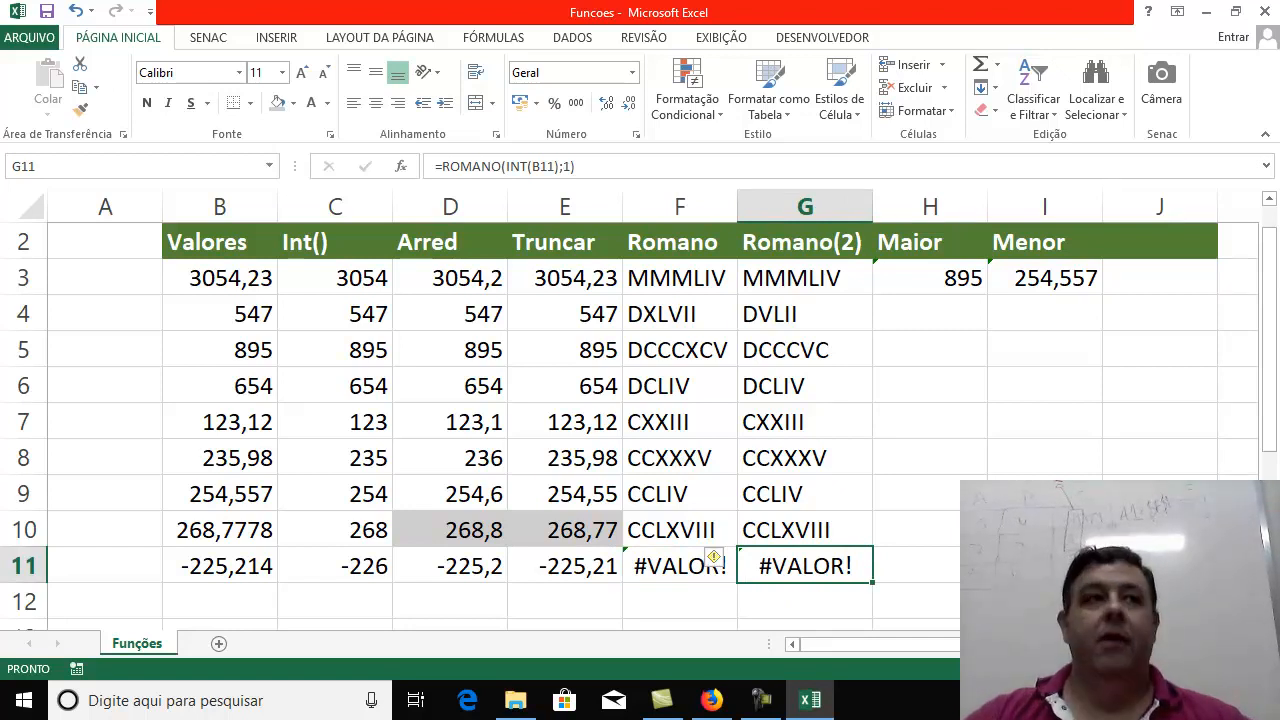
# Enter the heading Abs in cell J2
pyautogui.click(1150, 245)
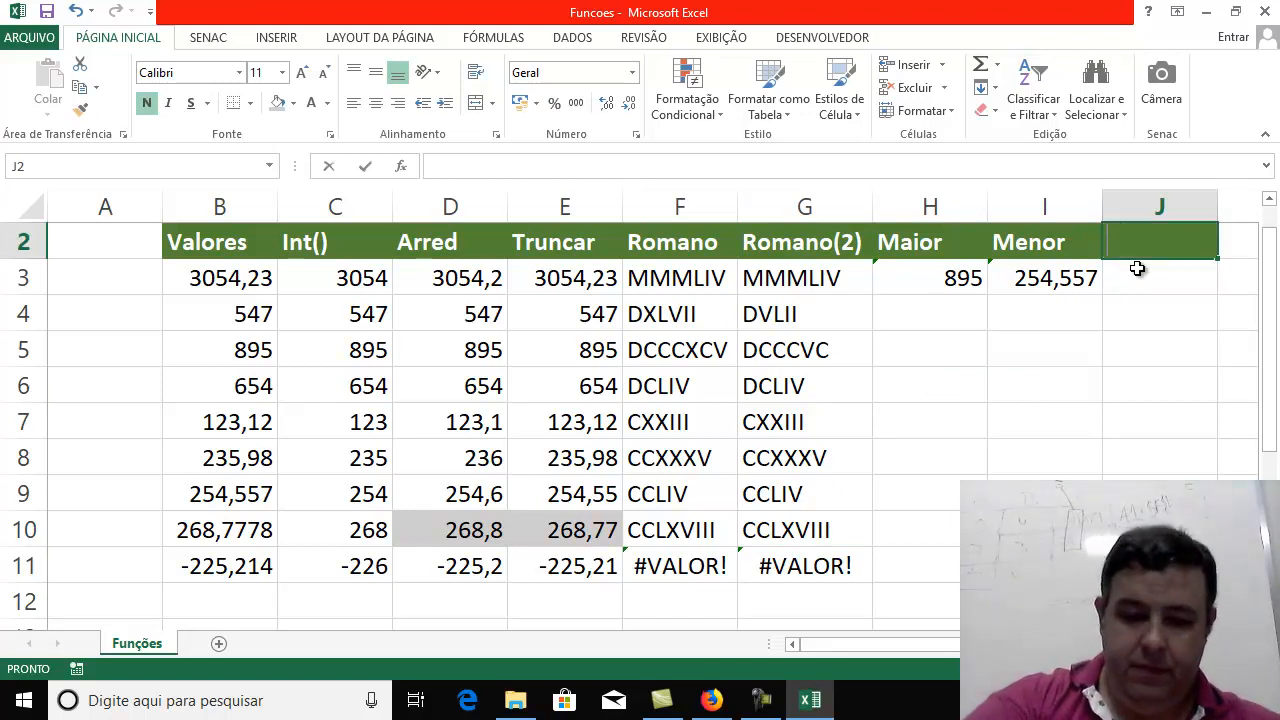
pyautogui.write('ABS')
pyautogui.press('BackSpace')
pyautogui.press('BackSpace')
pyautogui.write('bs')
pyautogui.press('Return')
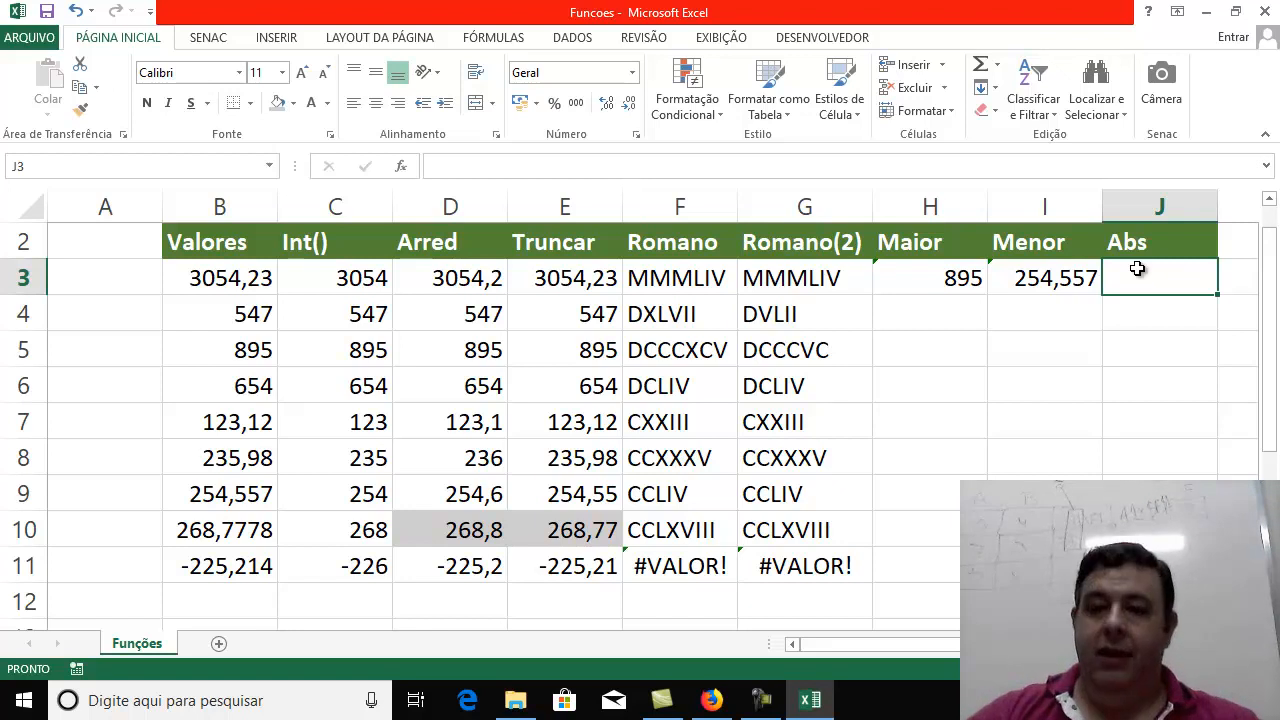
# Enter =ABS(B3) in cell J3 to return the absolute value of the first number in the Valores column
pyautogui.write('=')
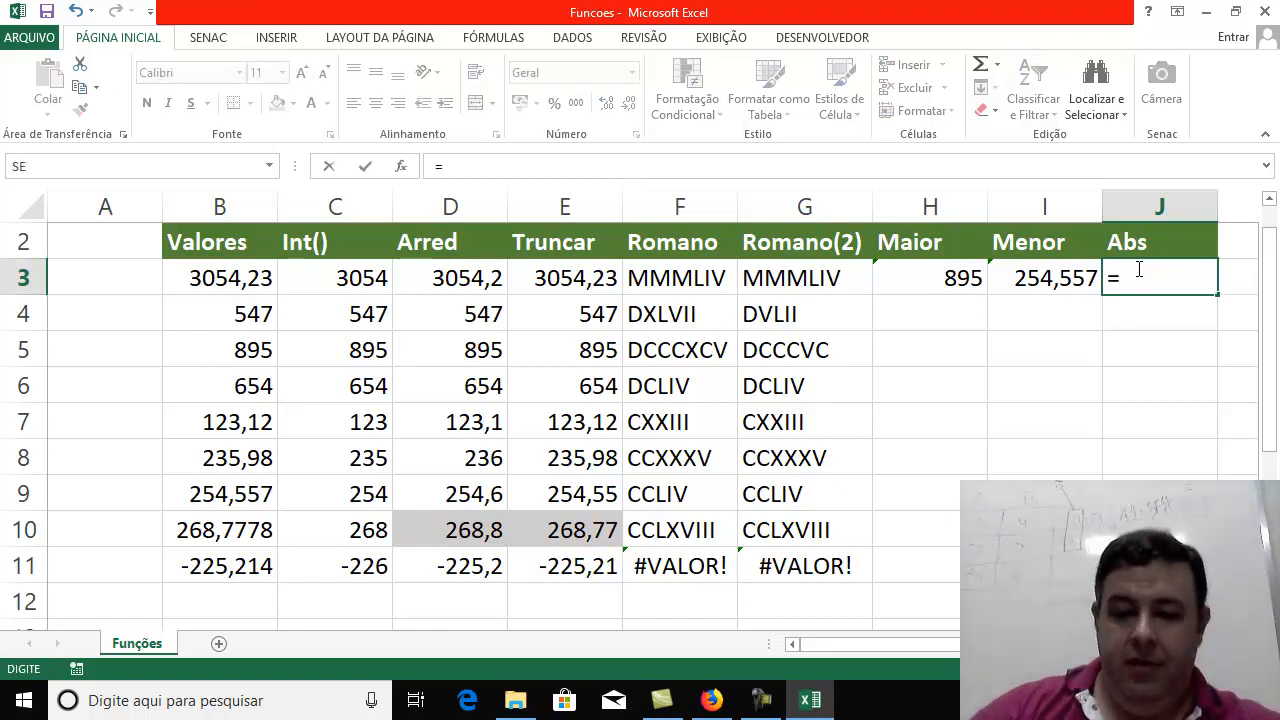
pyautogui.write('ABS')
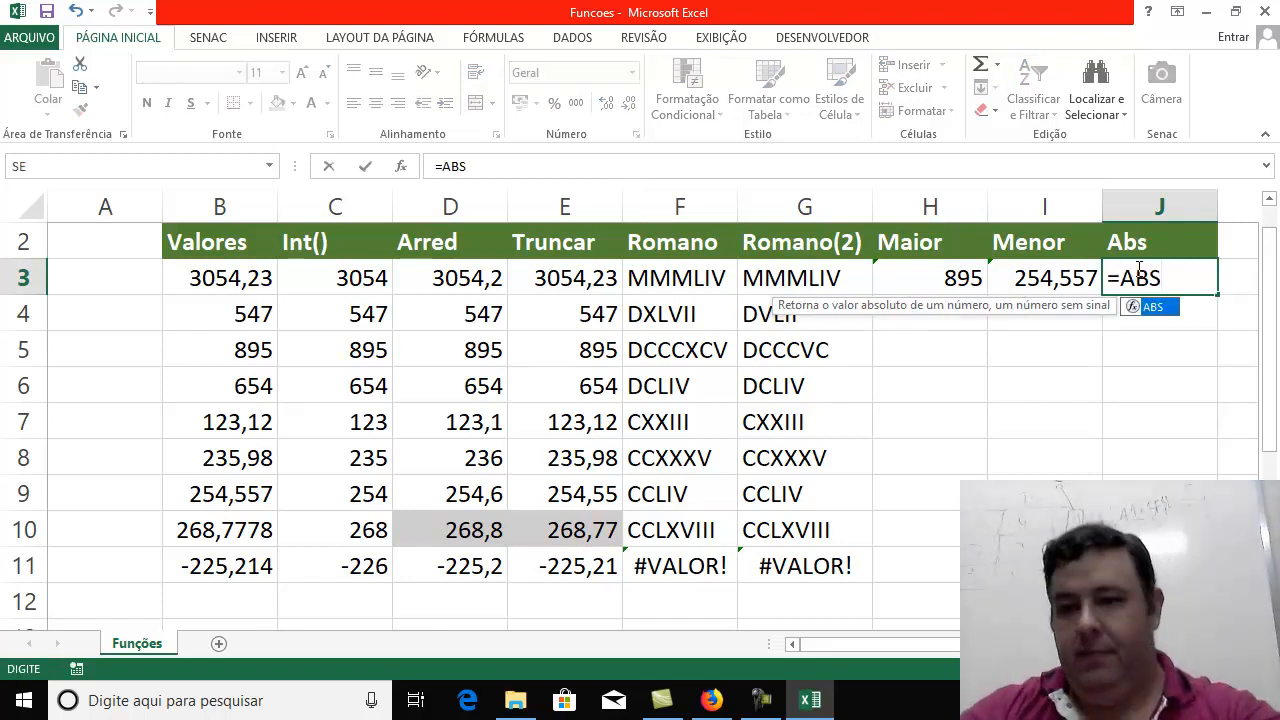
pyautogui.write('(')
pyautogui.click(249, 277)
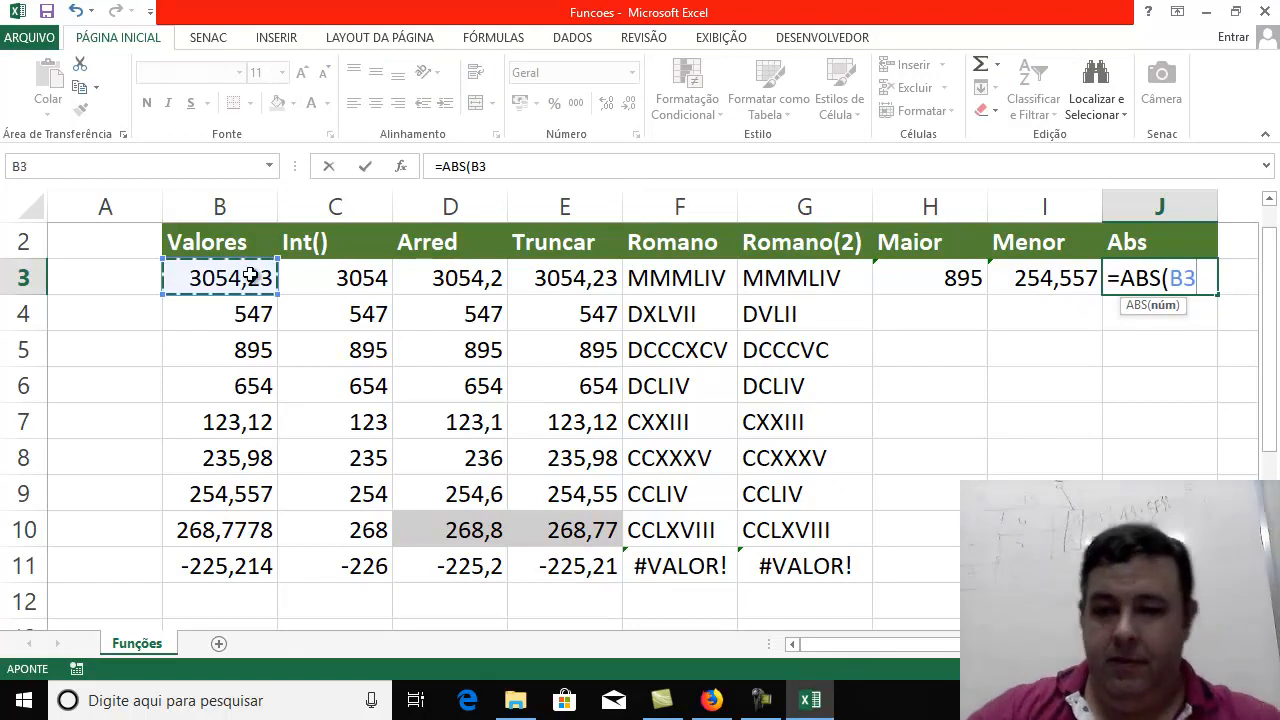
pyautogui.write(')')
pyautogui.press('Return')
pyautogui.write(']')
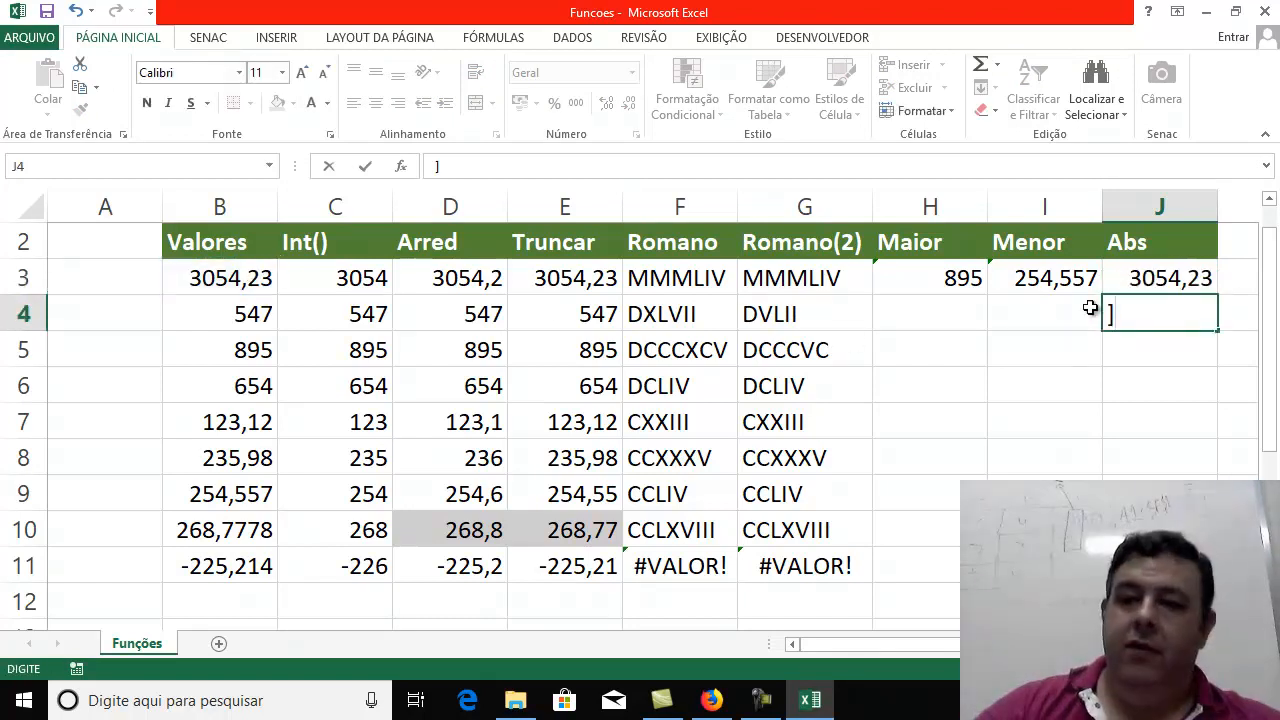
pyautogui.click(1136, 290)
pyautogui.click(1150, 316)
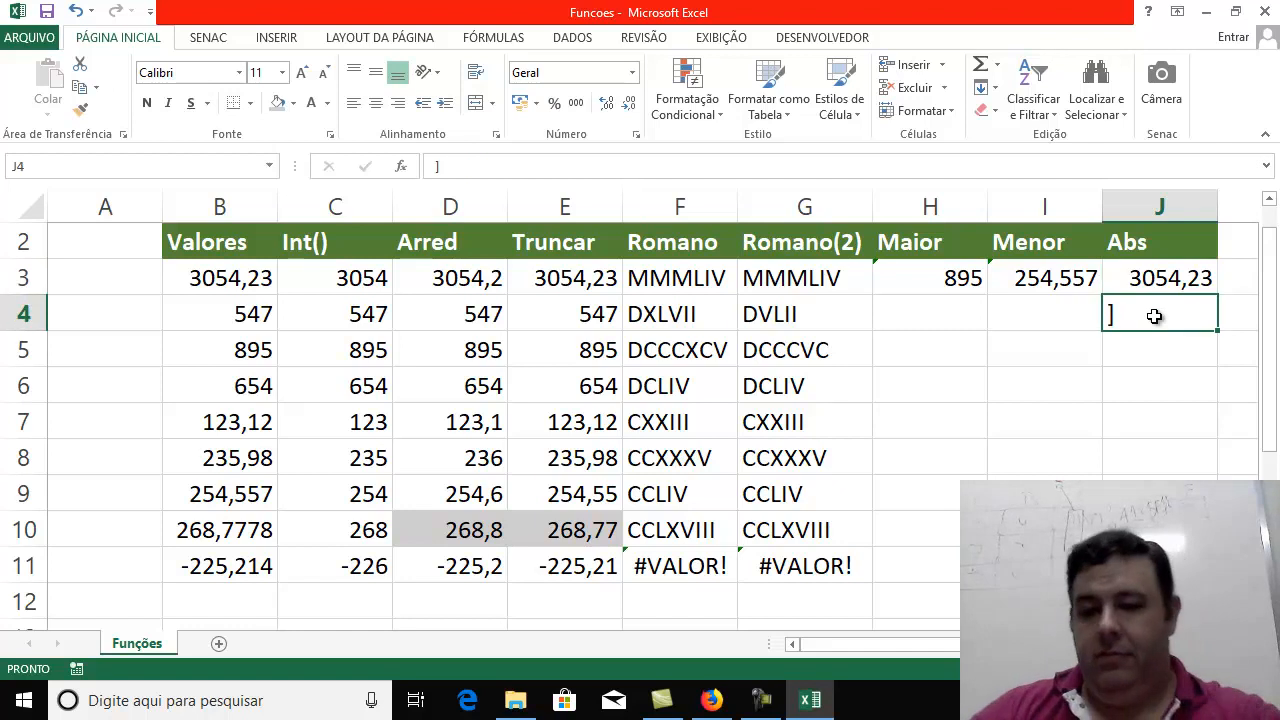
pyautogui.press('BackSpace')
# Fill the ABS formula from cell J3 down through J11
pyautogui.click(1140, 285)
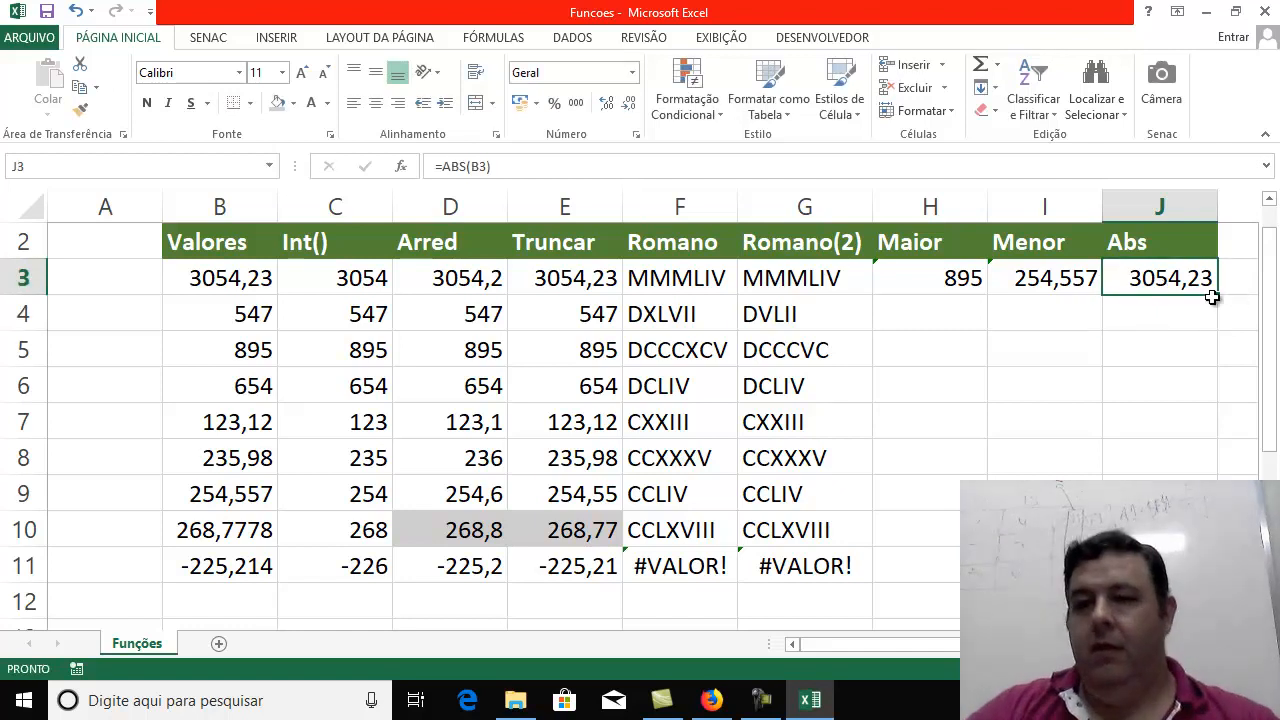
pyautogui.moveTo(1225, 294); pyautogui.dragTo(1200, 566)
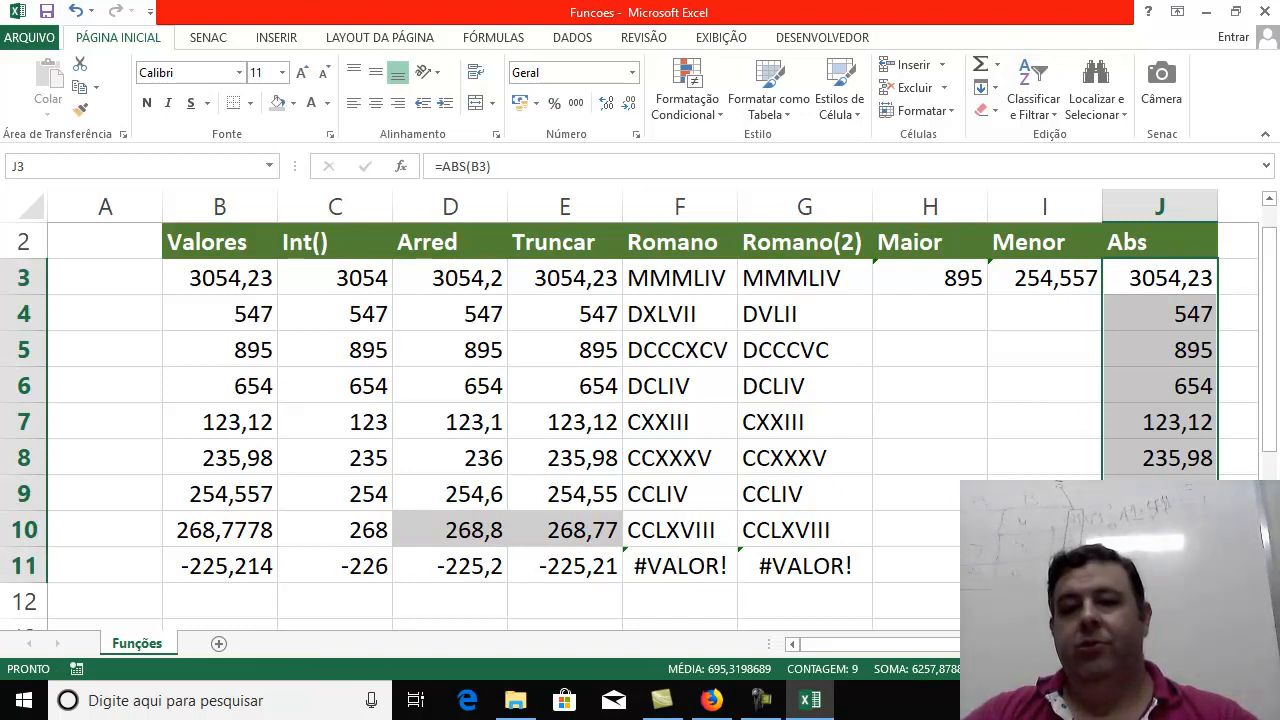
pyautogui.click(1160, 566)
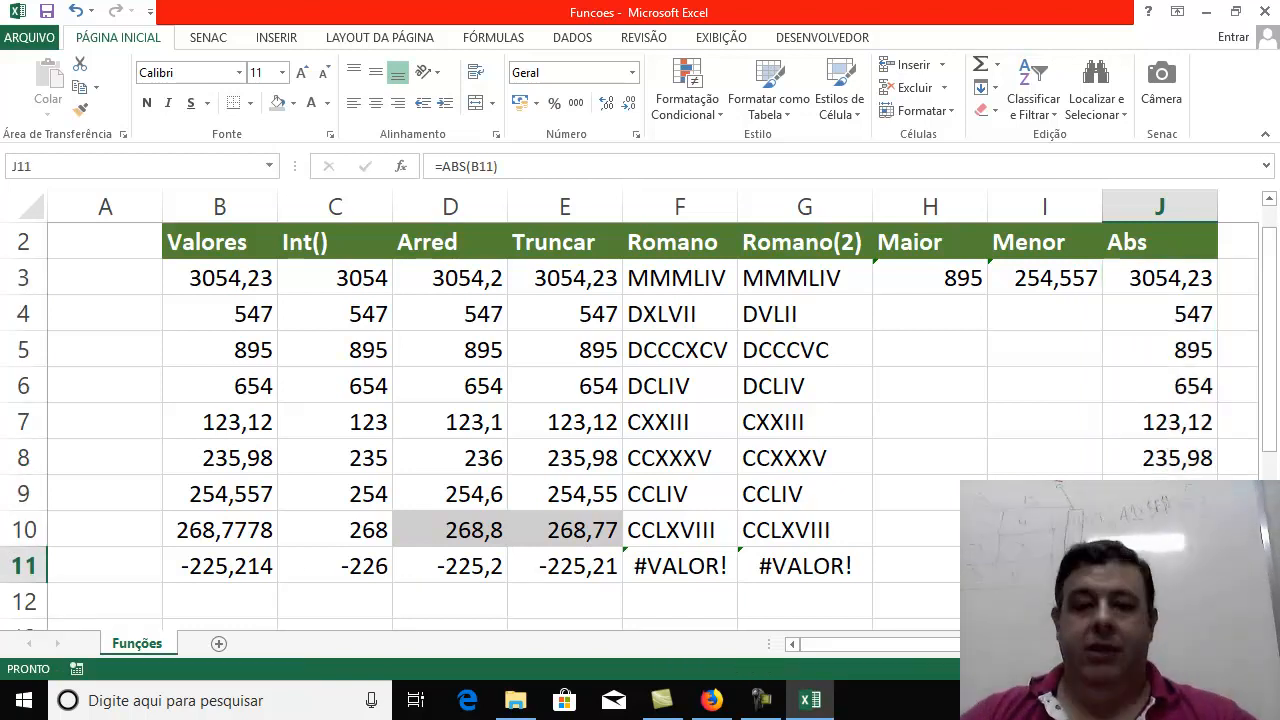
pyautogui.click(705, 568)
pyautogui.click(838, 572)
pyautogui.click(716, 566)
pyautogui.click(842, 558)
# Nest INT(B11) inside ABS in cell F11 so the formula reads =ROMANO(ABS(INT(B11));0)
pyautogui.click(722, 566)
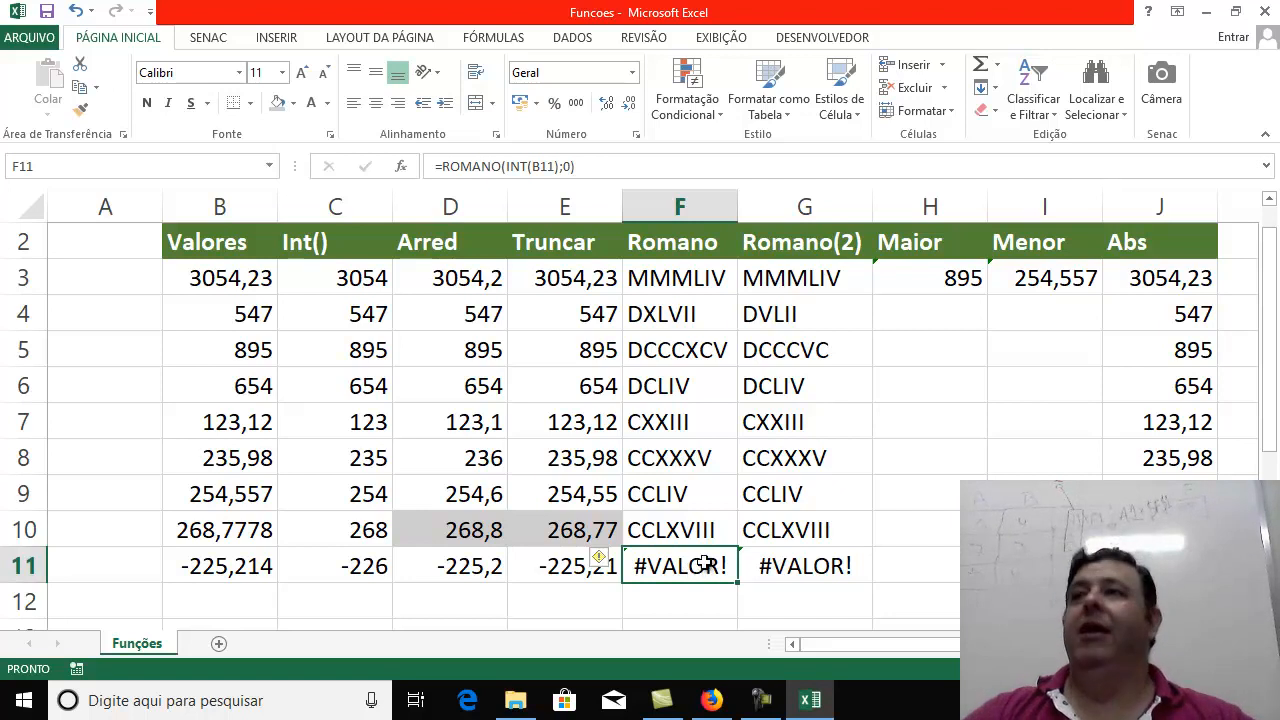
pyautogui.click(511, 166)
pyautogui.press('Left')
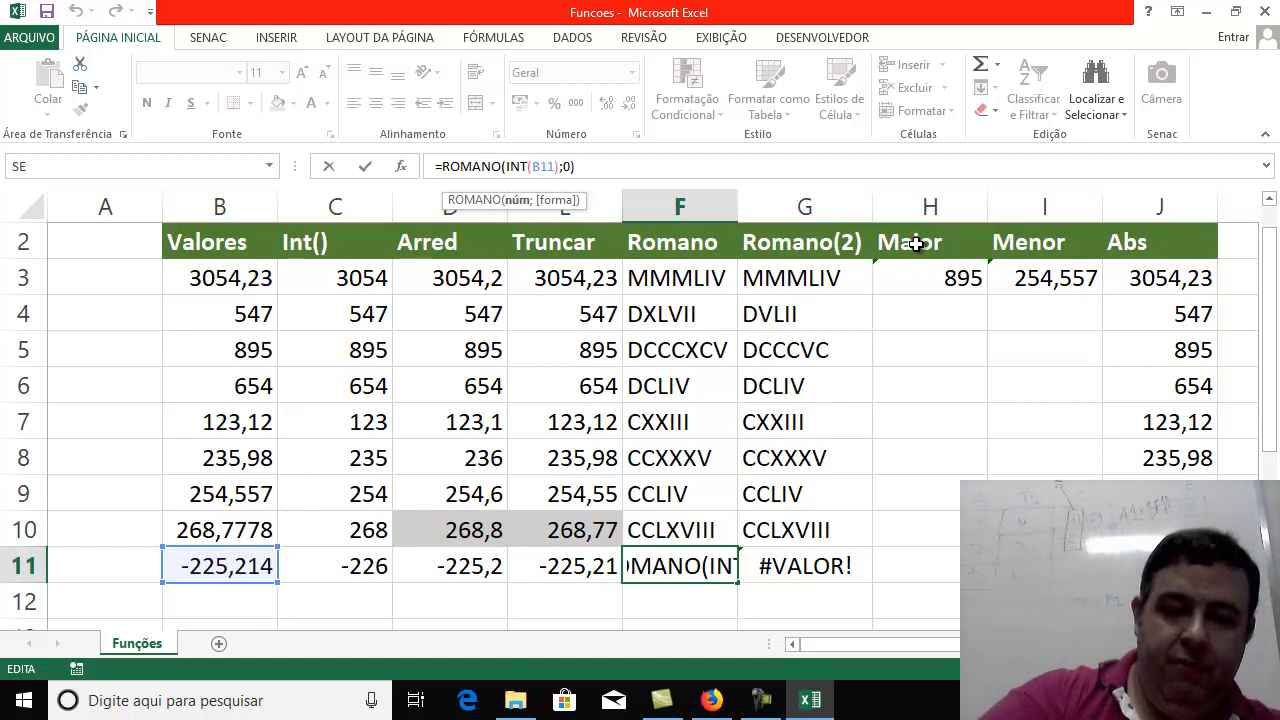
pyautogui.write('ABS')
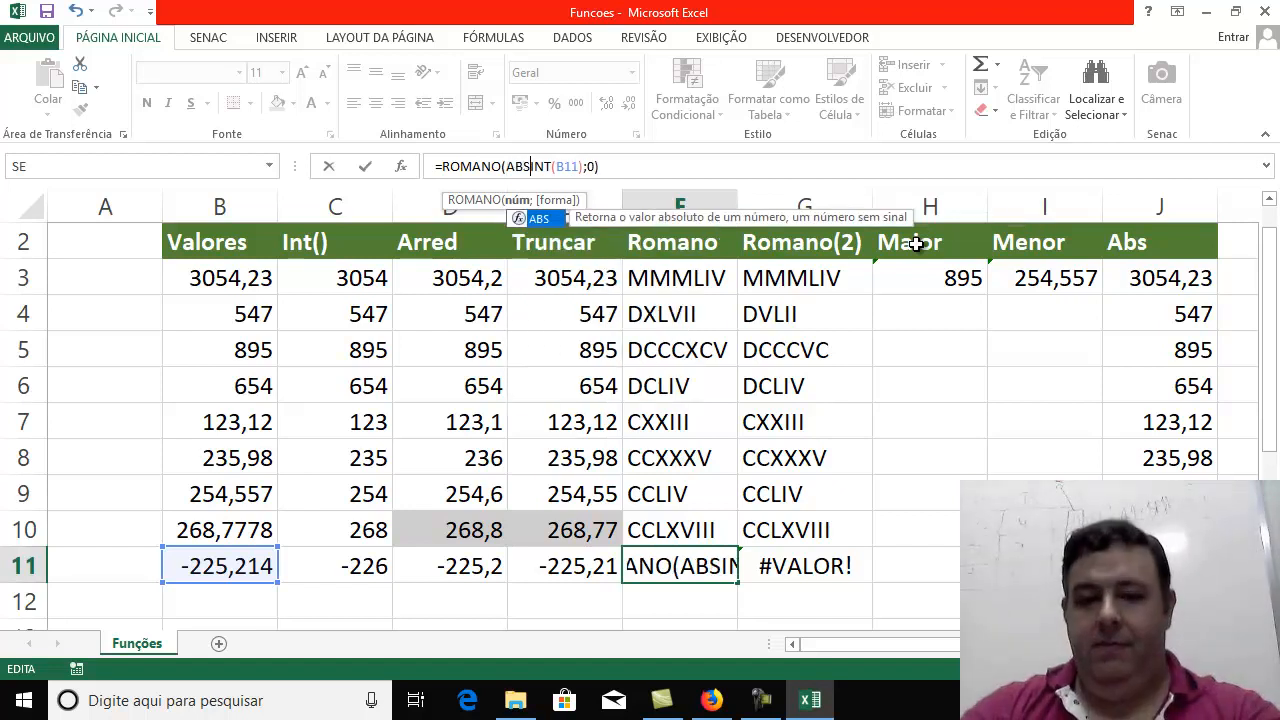
pyautogui.write('(')
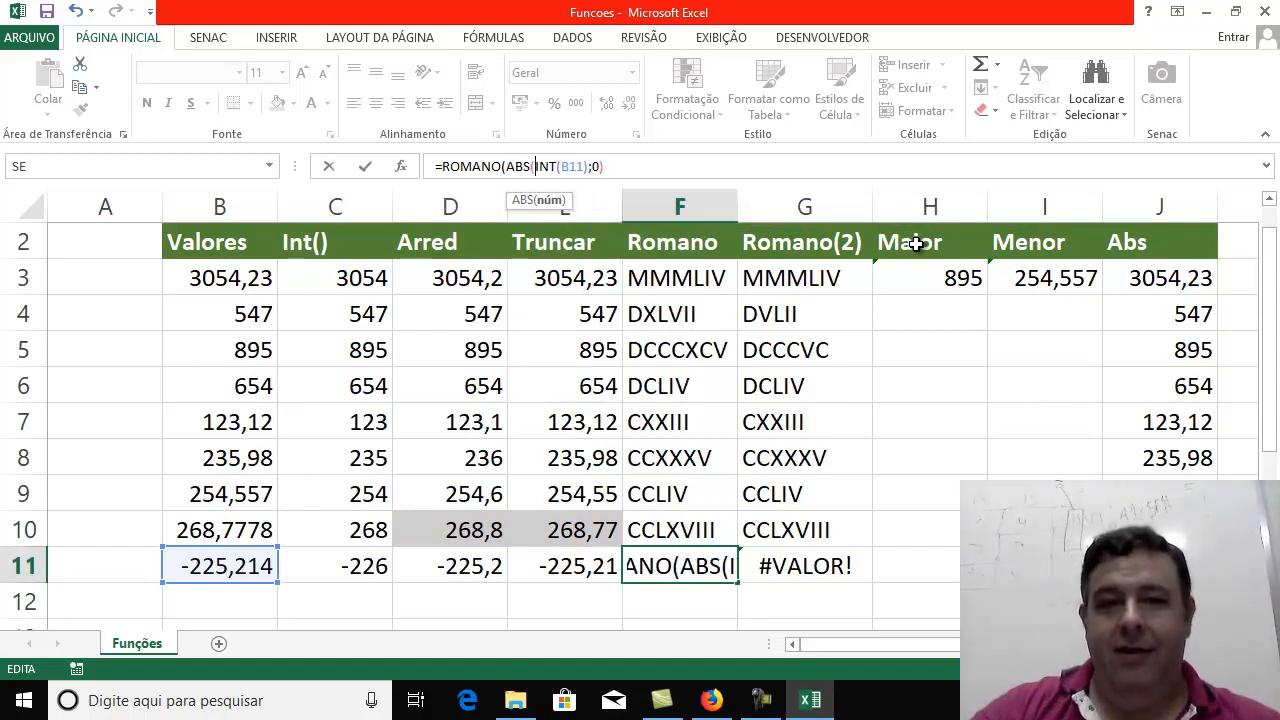
pyautogui.press('Right')
pyautogui.press('Right')
pyautogui.press('Right')
pyautogui.press('Right')
pyautogui.press('Right')
pyautogui.press('Right')
pyautogui.press('Right')
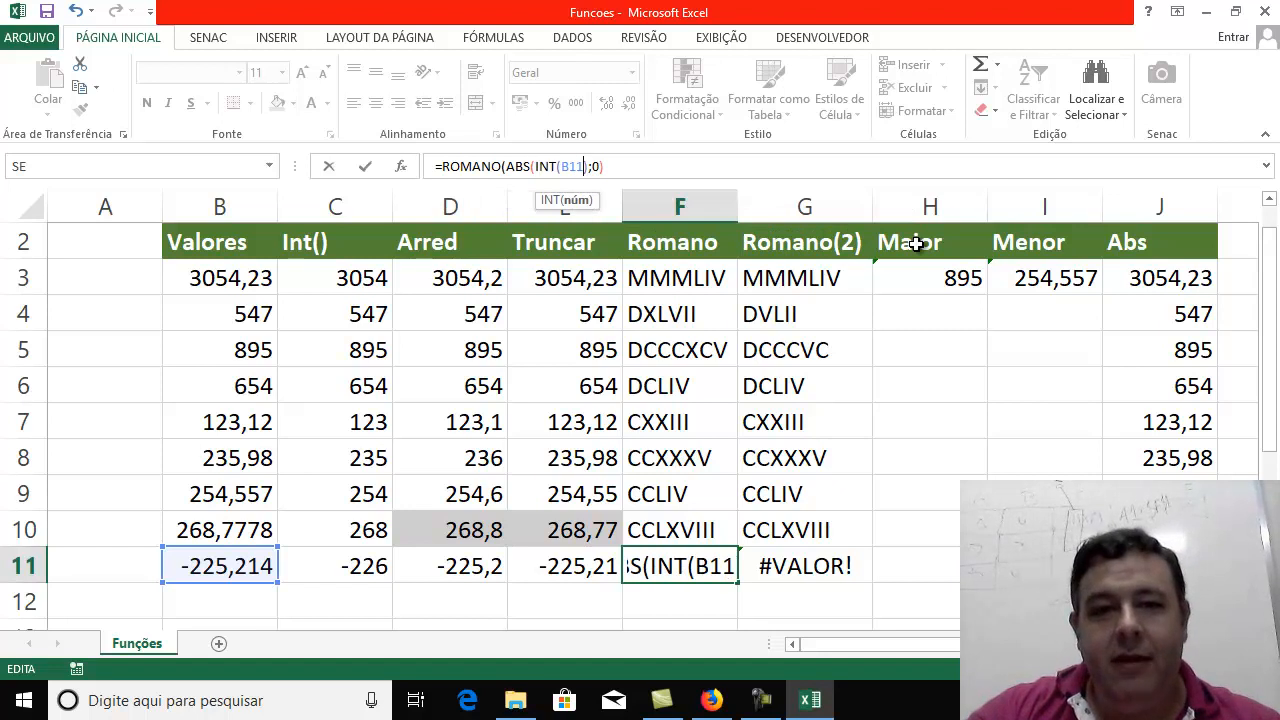
pyautogui.press('Right')
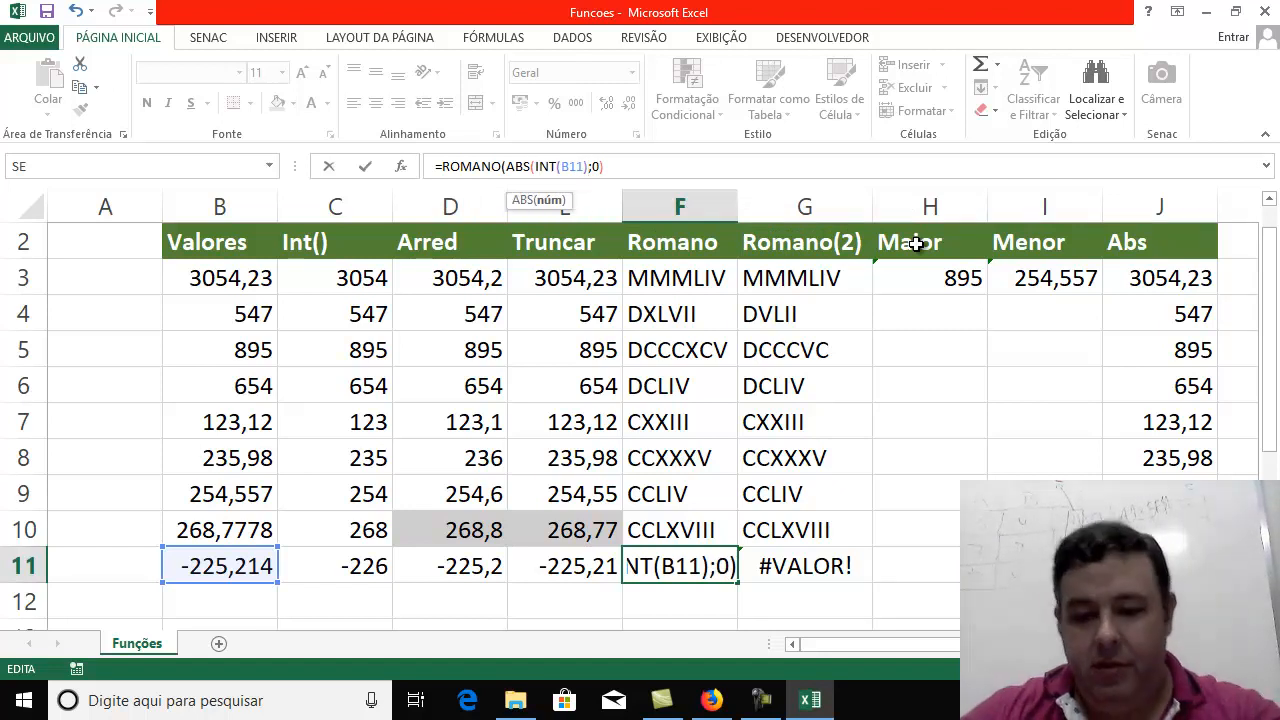
pyautogui.write(')')
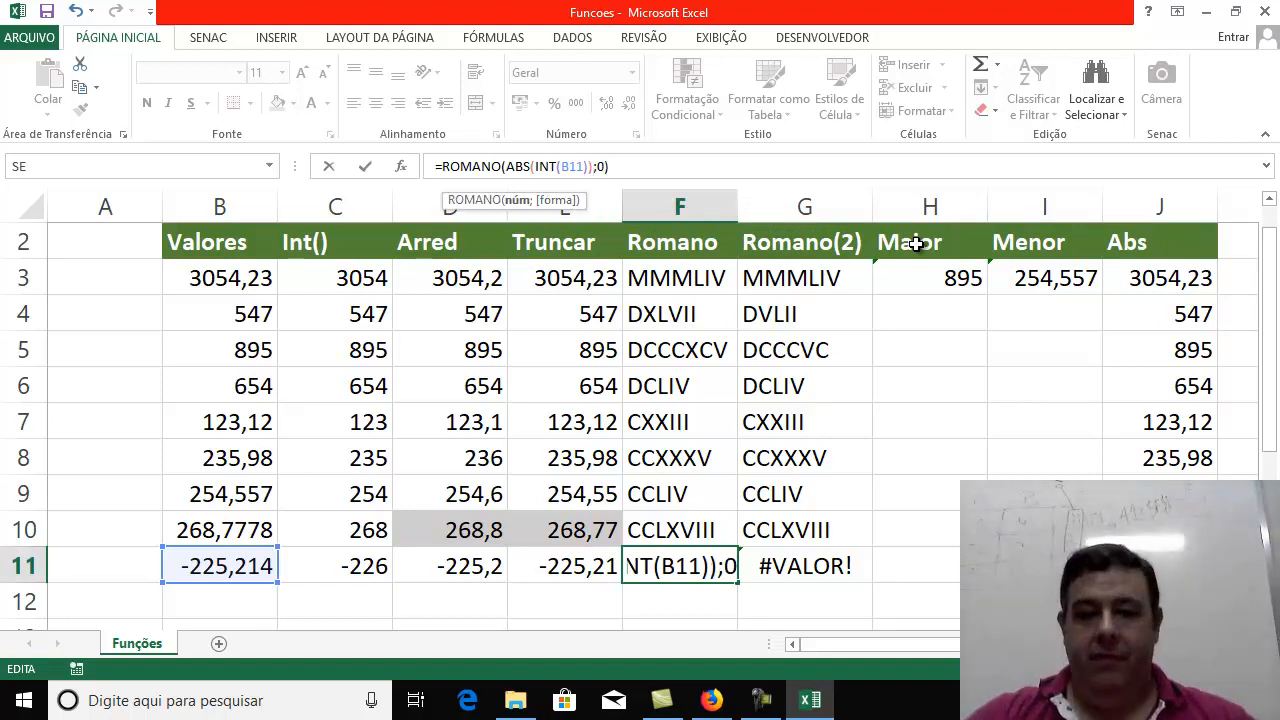
pyautogui.press('Return')
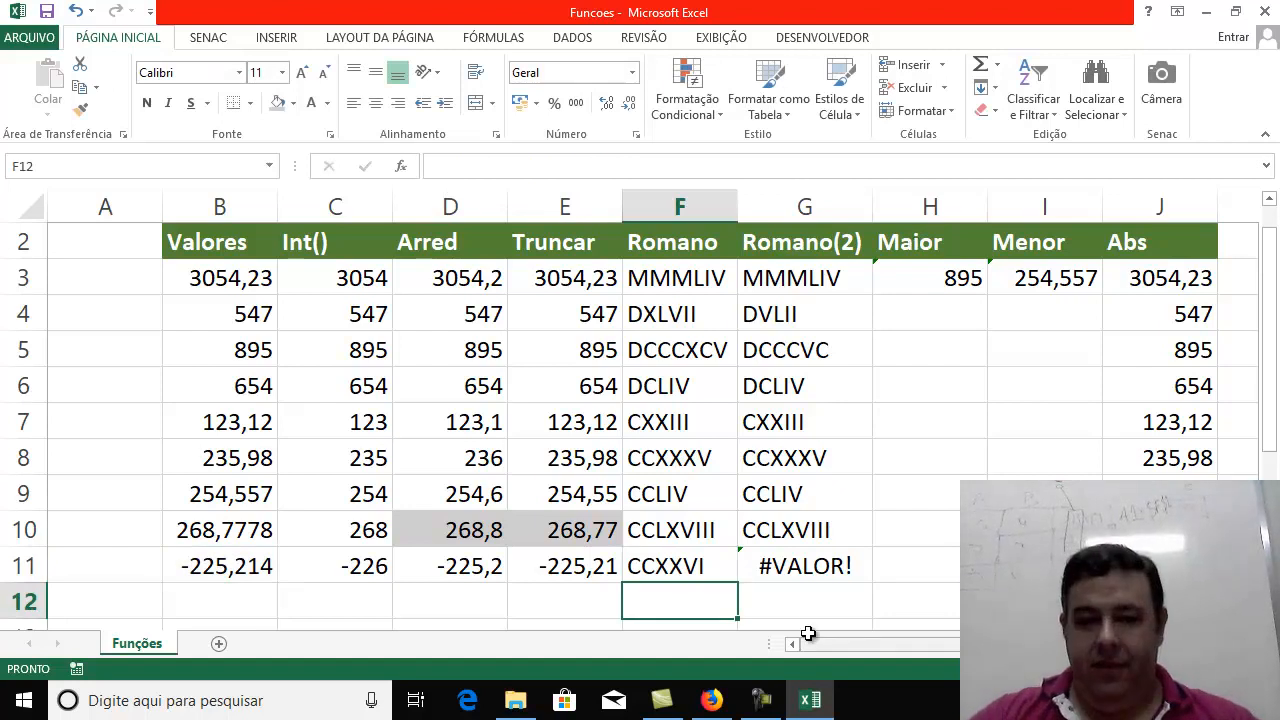
# Nest INT(B11) inside ABS in cell G11 so the formula reads =ROMANO(ABS(INT(B11));1)
pyautogui.click(805, 566)
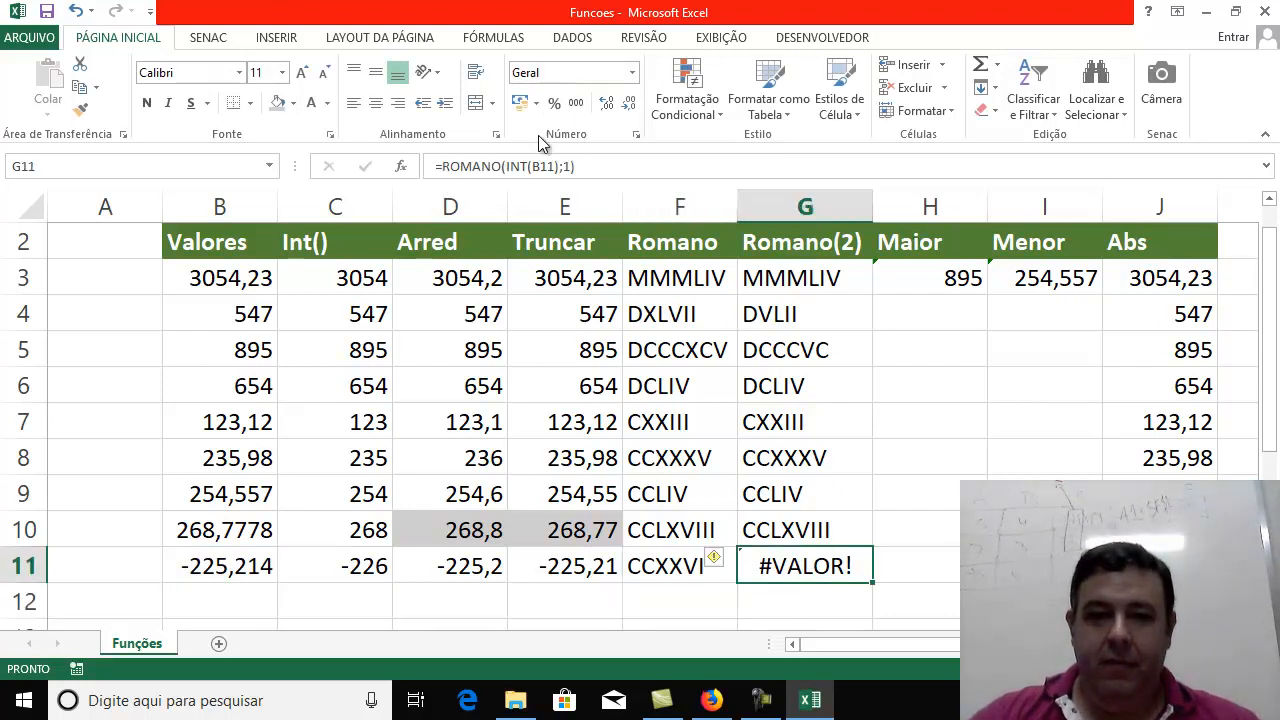
pyautogui.click(509, 166)
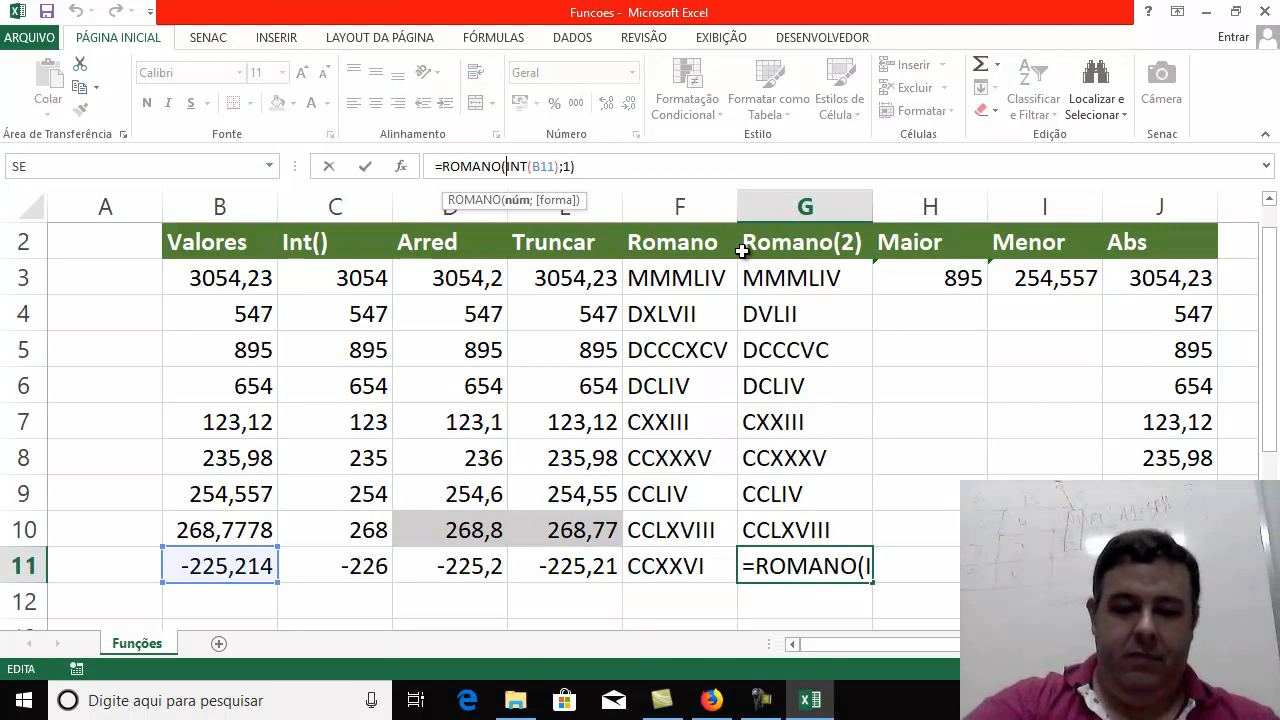
pyautogui.write('ABS(')
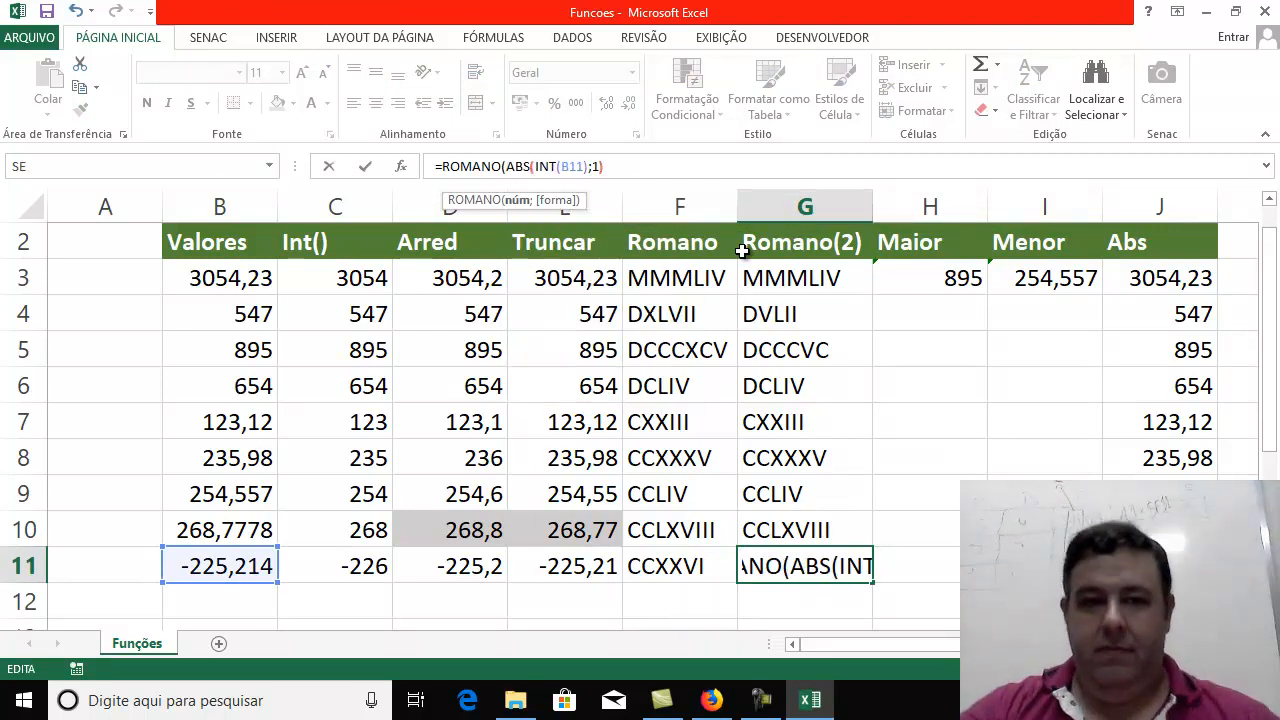
pyautogui.press('Right')
pyautogui.press('Right')
pyautogui.press('Right')
pyautogui.press('Right')
pyautogui.press('Right')
pyautogui.press('Right')
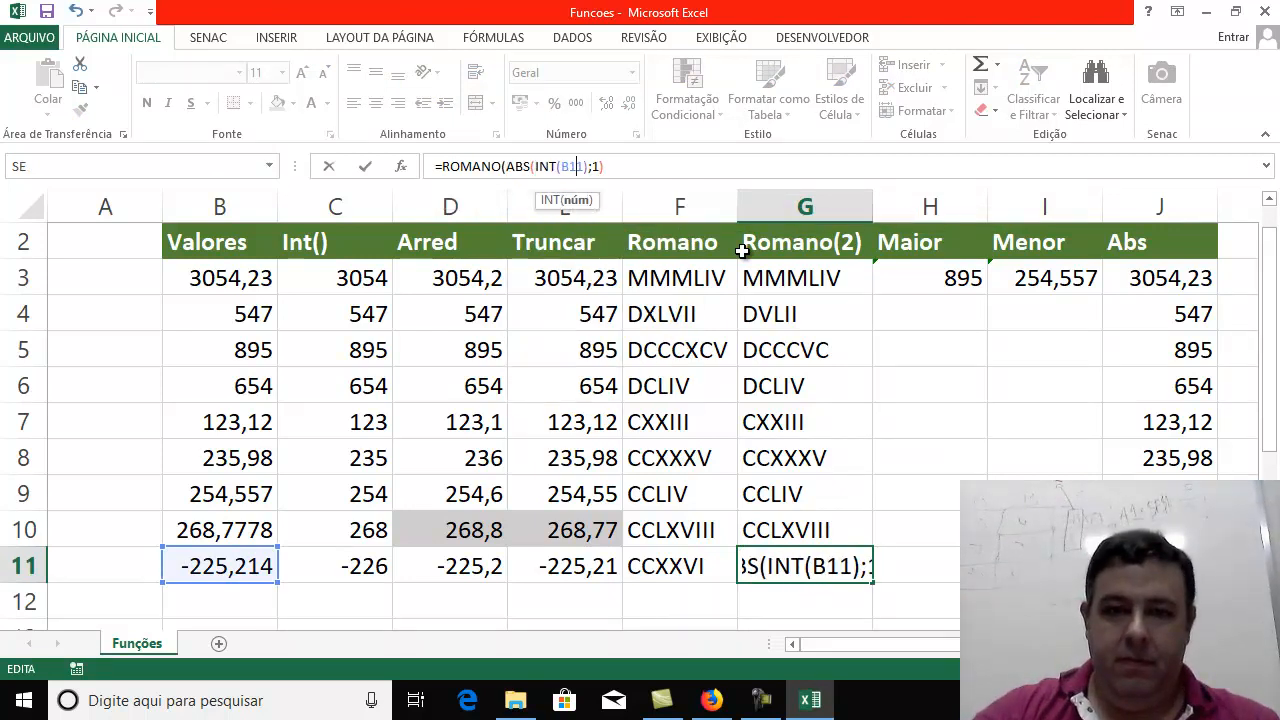
pyautogui.press('Right')
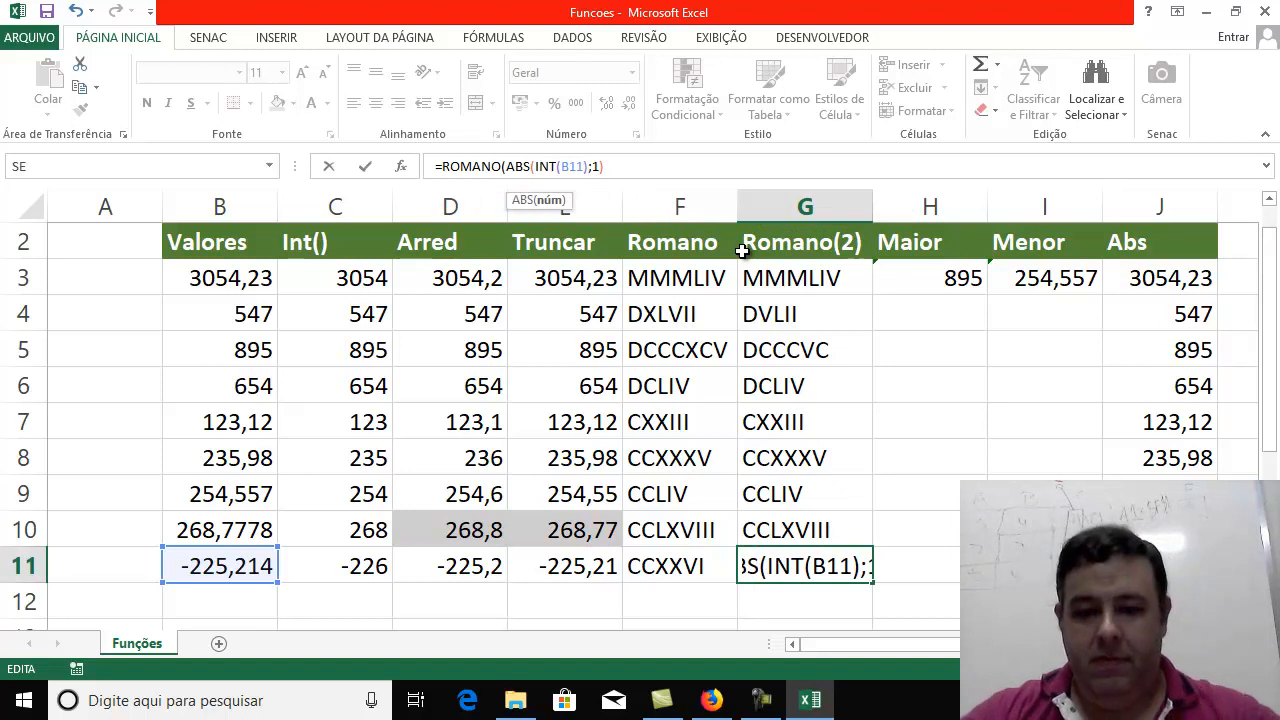
pyautogui.write(')')
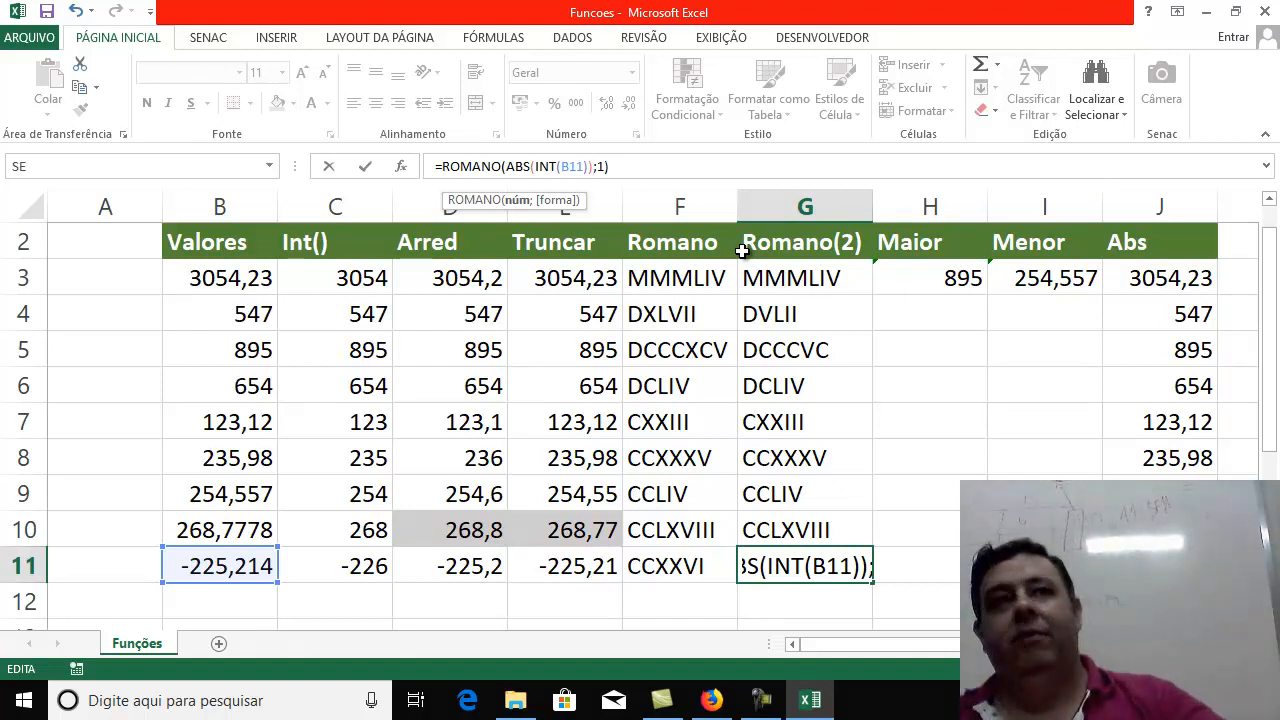
pyautogui.press('Return')
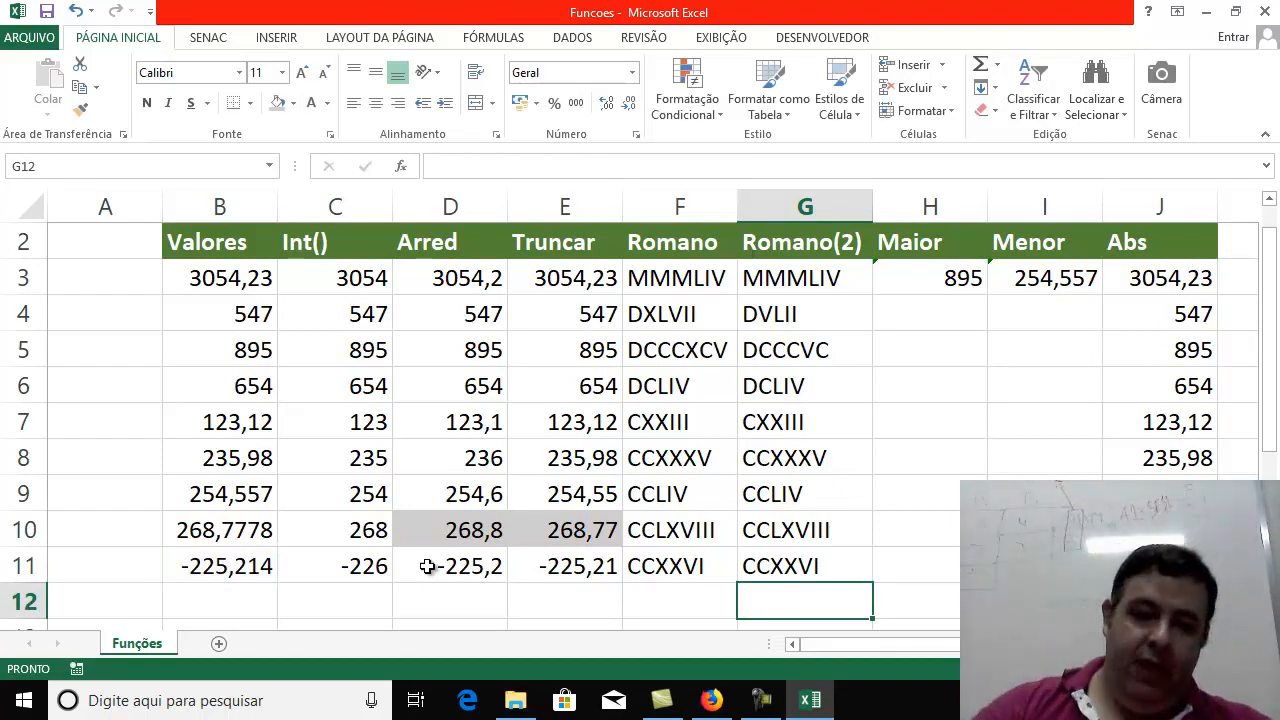
# Open Bloco de Notas and move its window down below the worksheet table
pyautogui.click(37, 704)
pyautogui.write('m')
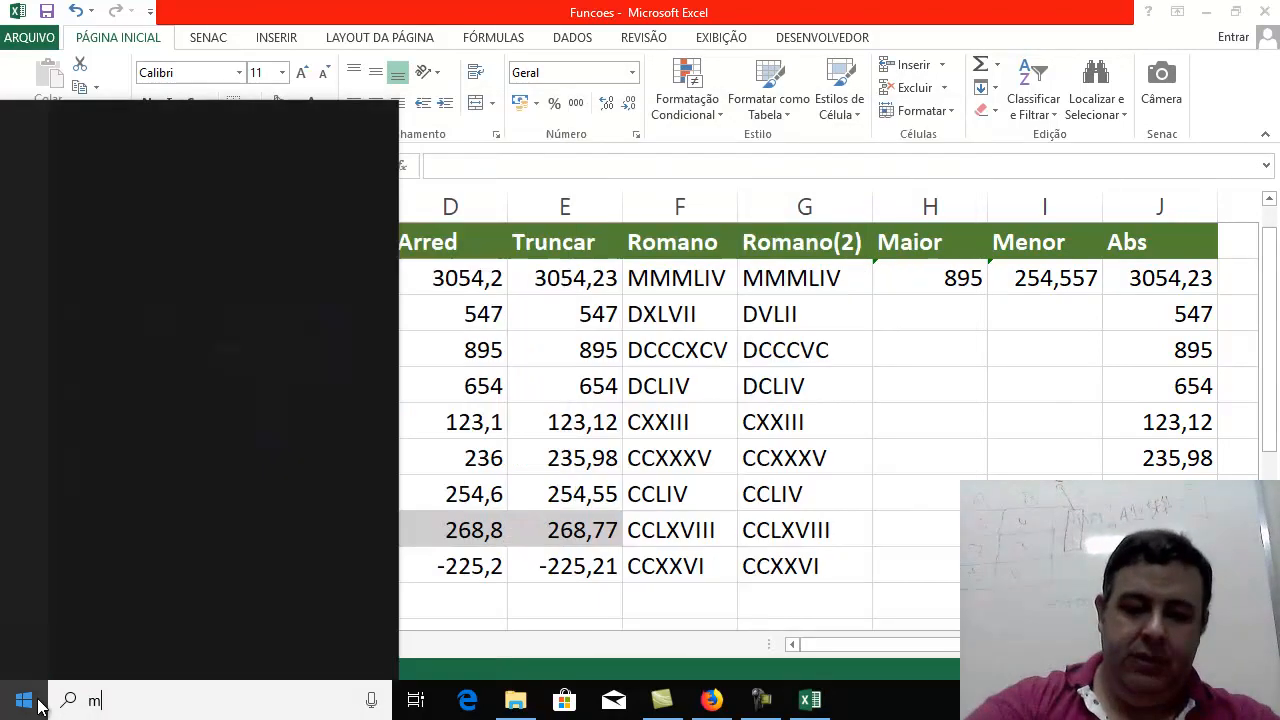
pyautogui.write('noe')
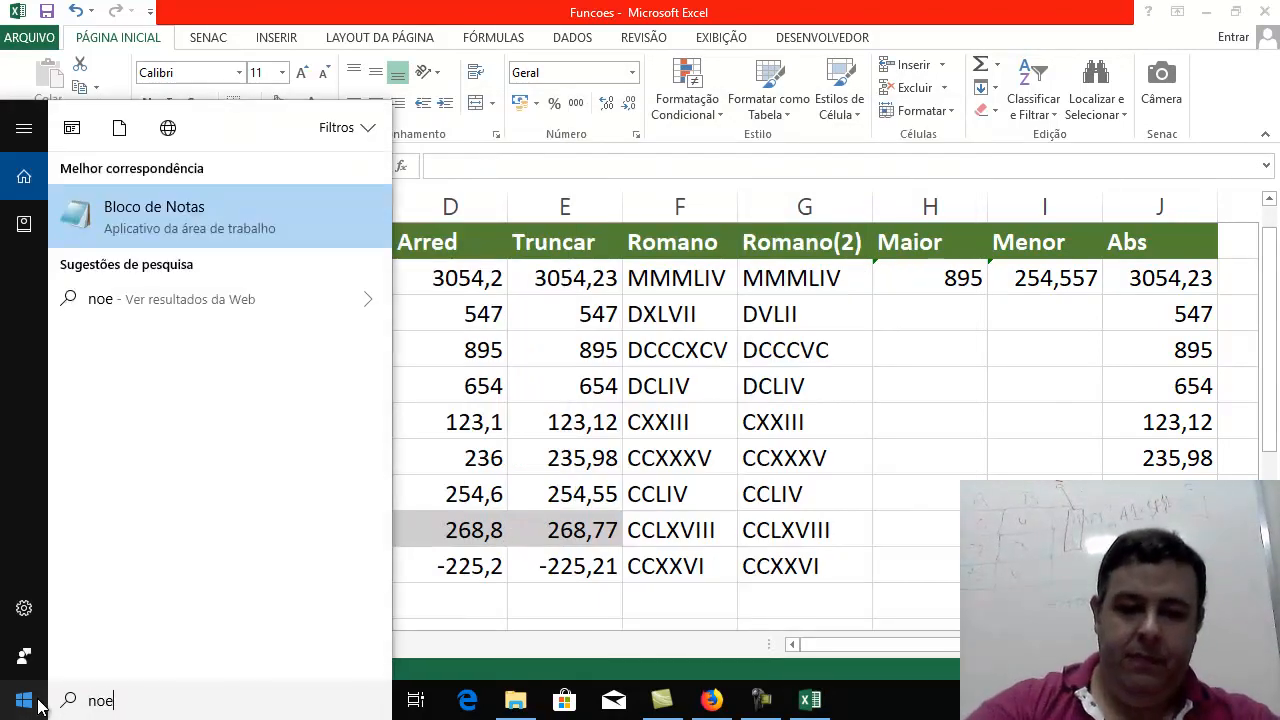
pyautogui.press('BackSpace')
pyautogui.write('te')
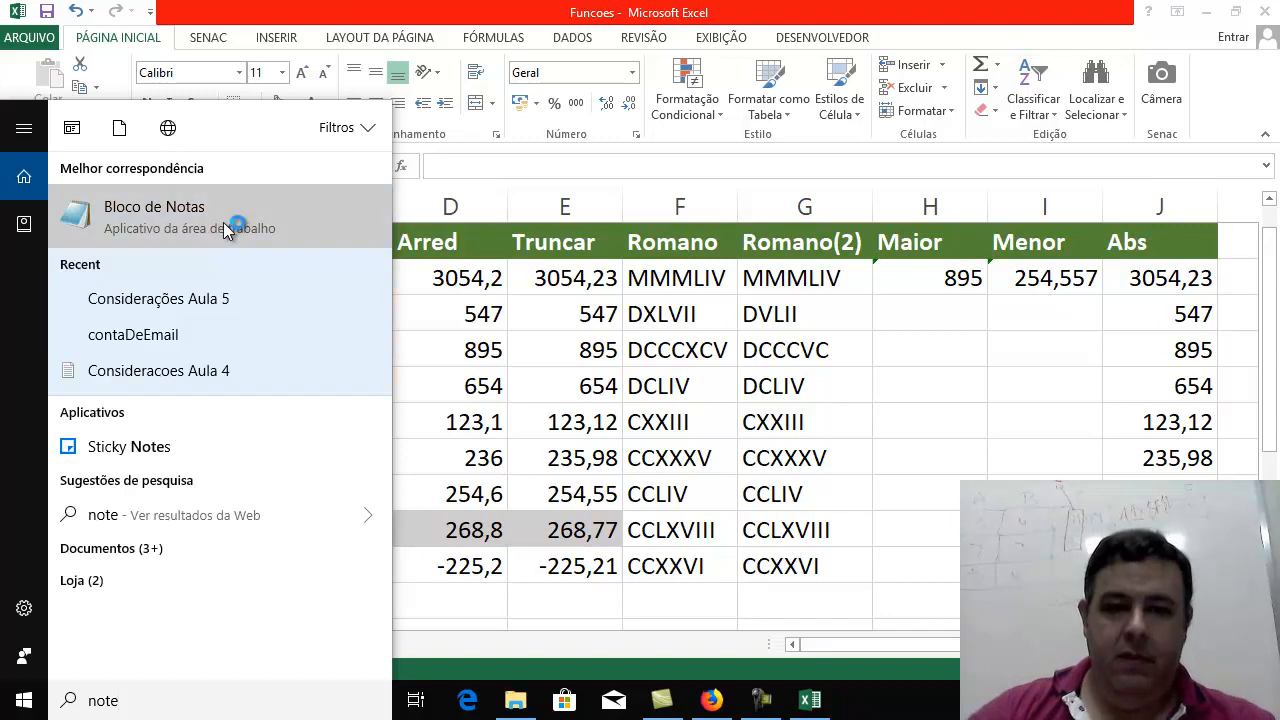
pyautogui.click(220, 223)
pyautogui.moveTo(1000, 61); pyautogui.dragTo(938, 618)
# Copy the full formula text from cell F11 and paste it into the empty Bloco de Notas document
pyautogui.click(703, 565)
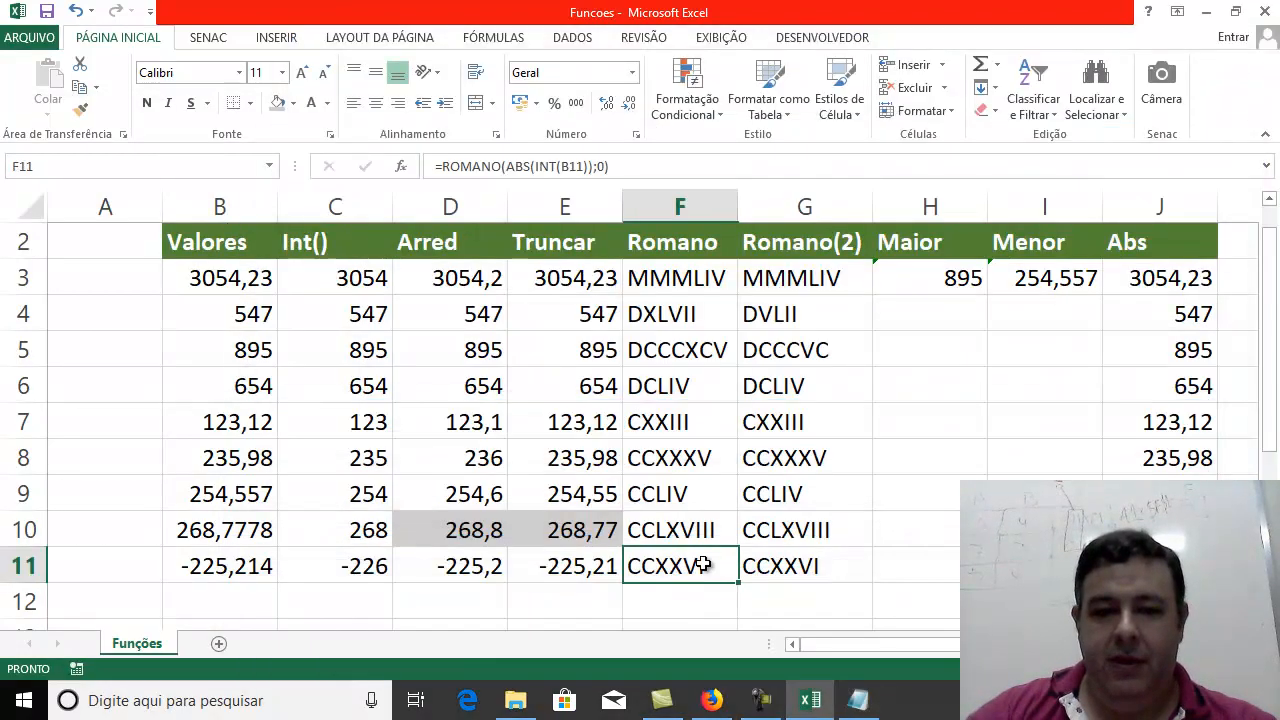
pyautogui.click(648, 166)
pyautogui.moveTo(608, 166); pyautogui.dragTo(434, 166)
pyautogui.hotkey('ctrl', 'c')
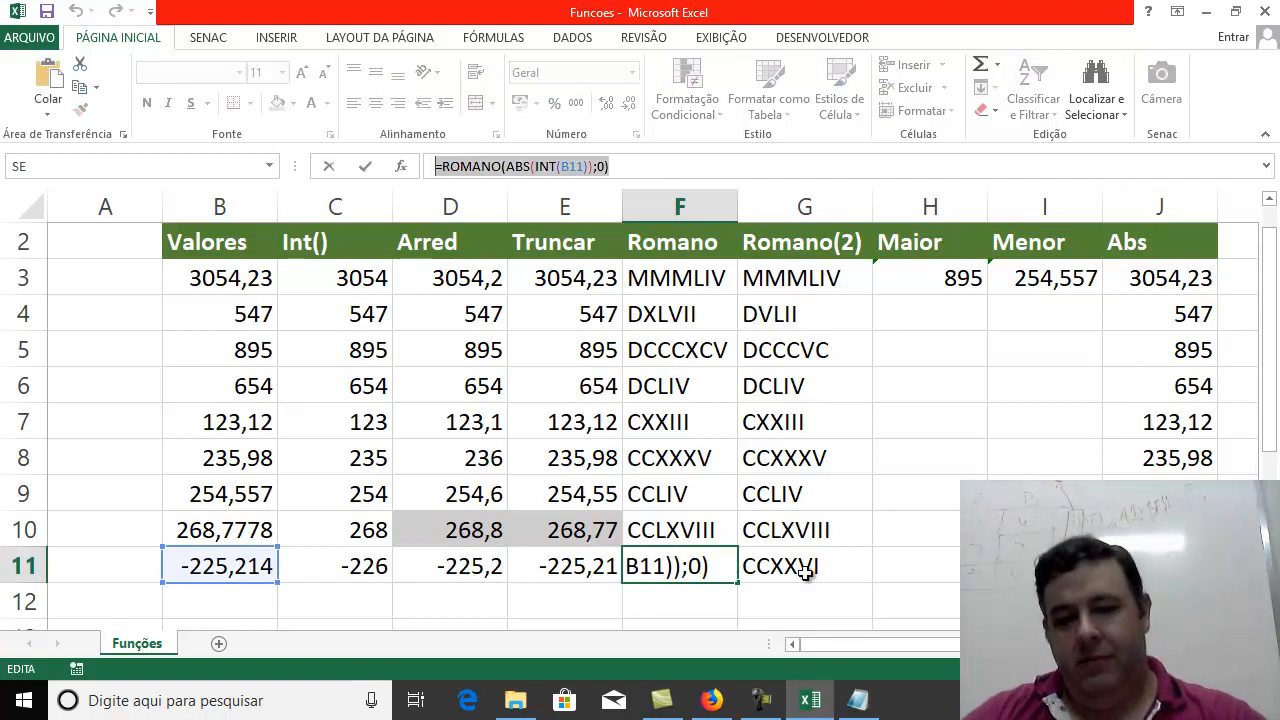
pyautogui.click(858, 700)
pyautogui.moveTo(686, 613)
pyautogui.mouseDown()
pyautogui.moveTo(613, 79)
pyautogui.moveTo(687, 610)
pyautogui.moveTo(693, 601)
pyautogui.mouseUp()
pyautogui.hotkey('ctrl', 'v')
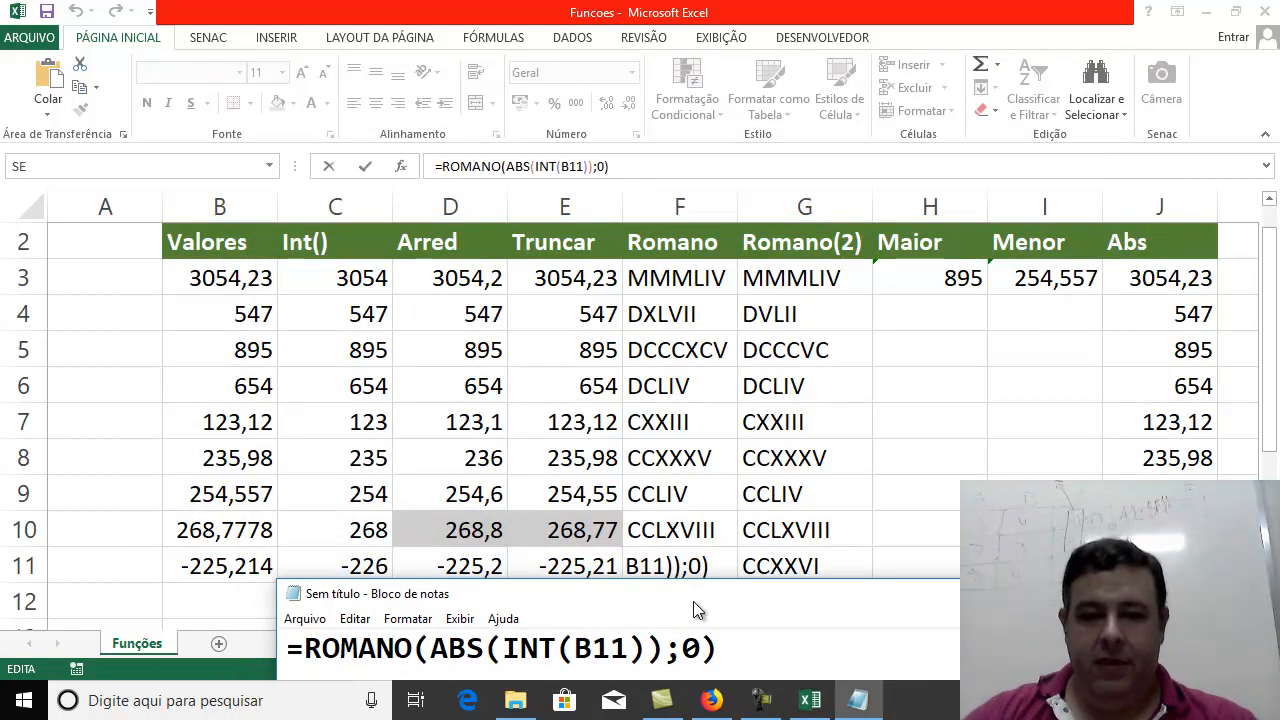
pyautogui.click(686, 531)
pyautogui.click(685, 529)
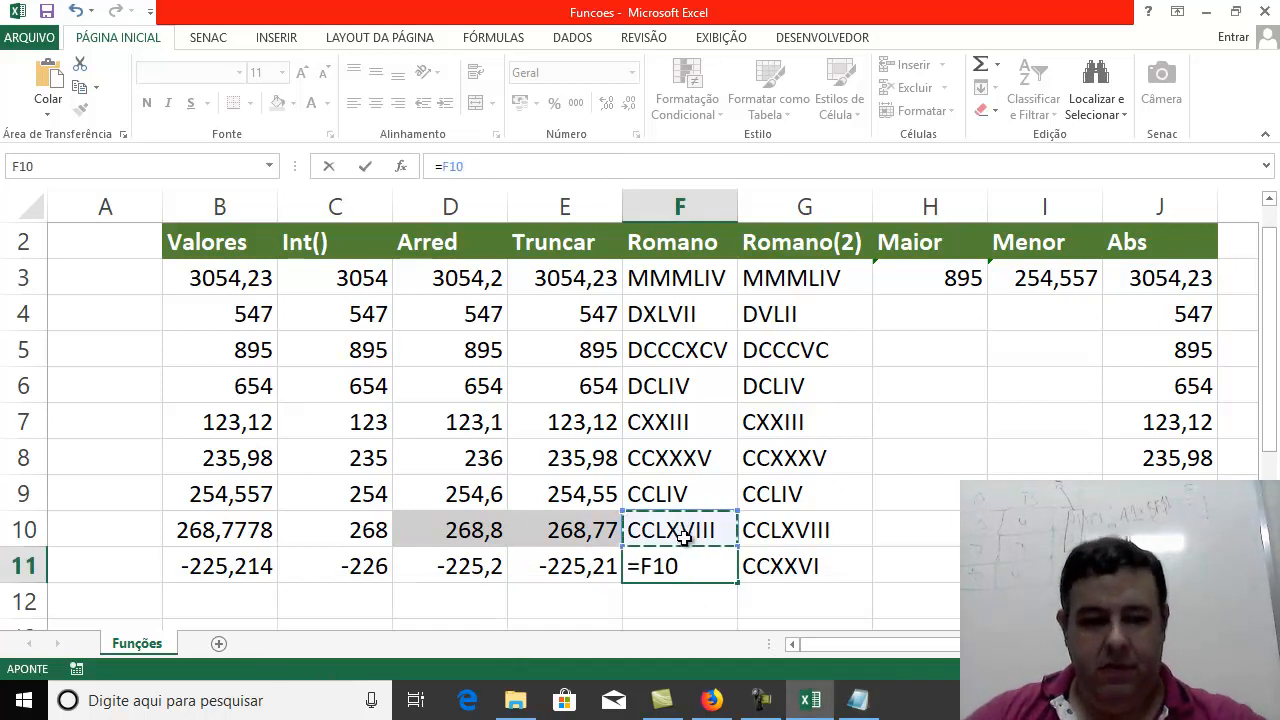
pyautogui.press('Escape')
# Return to Bloco de Notas and add spaces around INT(B11) so the formula reads =ROMANO(ABS( INT(B11) );0)
pyautogui.click(848, 704)
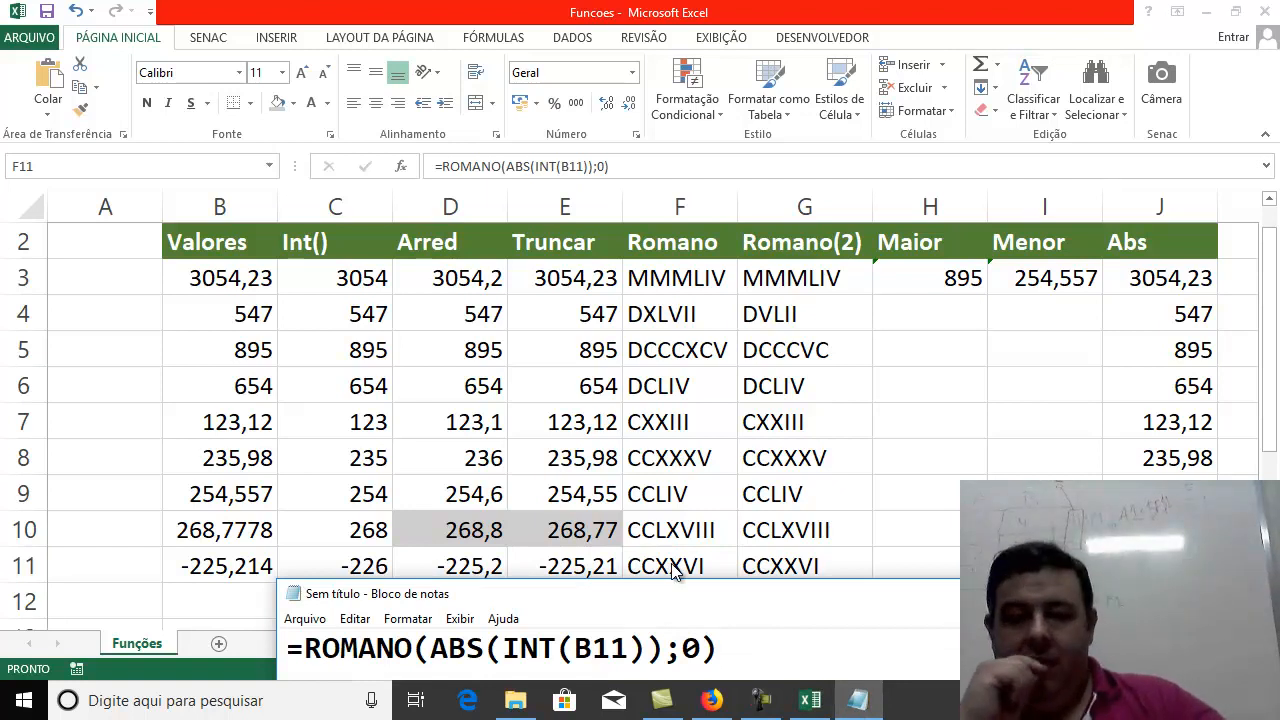
pyautogui.press('Left')
pyautogui.press('Left')
pyautogui.press('Left')
pyautogui.press('Left')
pyautogui.press('Left')
pyautogui.press('Left')
pyautogui.press('Left')
pyautogui.press('Left')
pyautogui.press('Left')
pyautogui.press('Left')
pyautogui.press('Left')
pyautogui.press('Left')
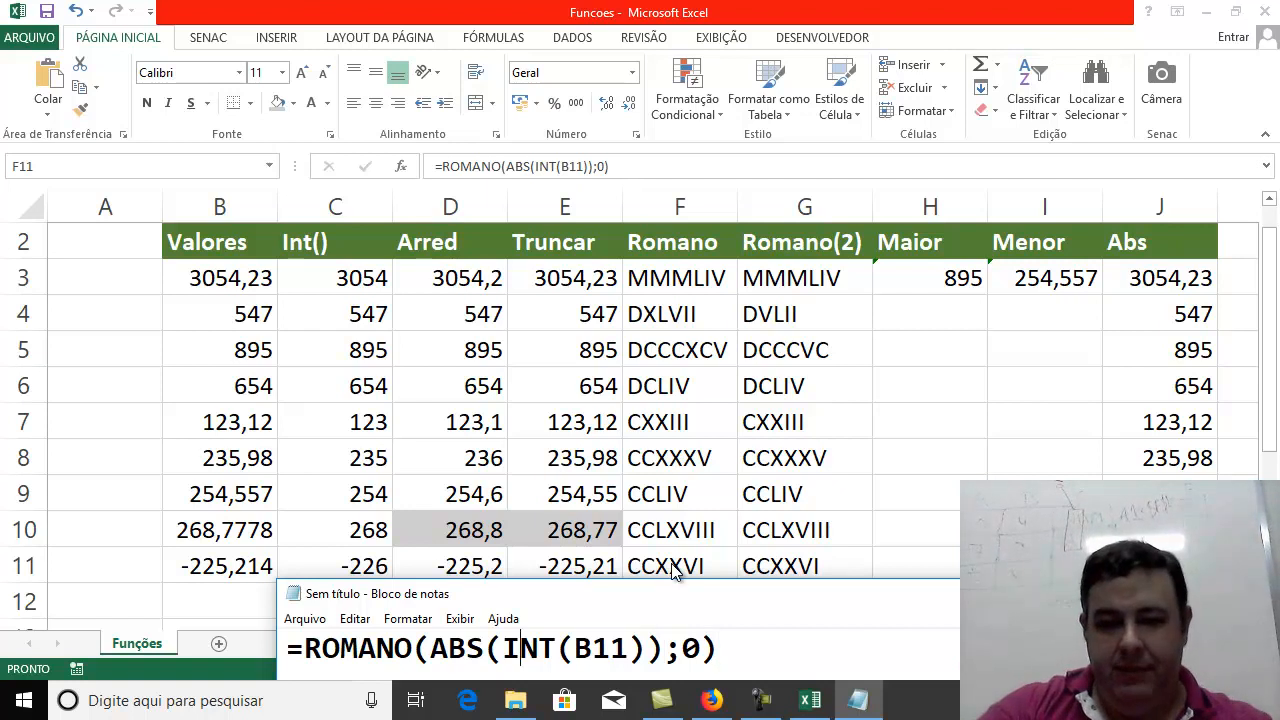
pyautogui.press('Right')
pyautogui.press('Right')
pyautogui.press('Right')
pyautogui.press('Right')
pyautogui.press('Right')
pyautogui.press('Right')
pyautogui.press('Right')
pyautogui.press('Right')
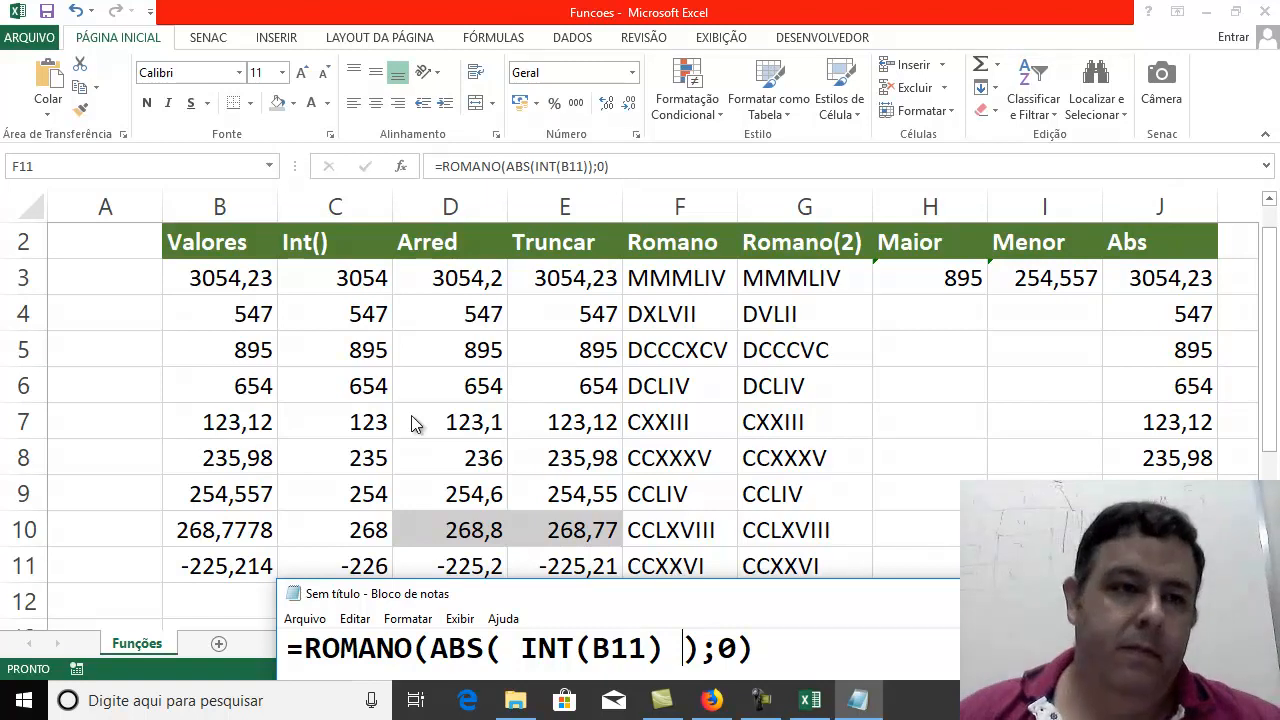
# Save the Funcoes workbook in Excel and select cell K2 beside the Abs heading
pyautogui.click(48, 13)
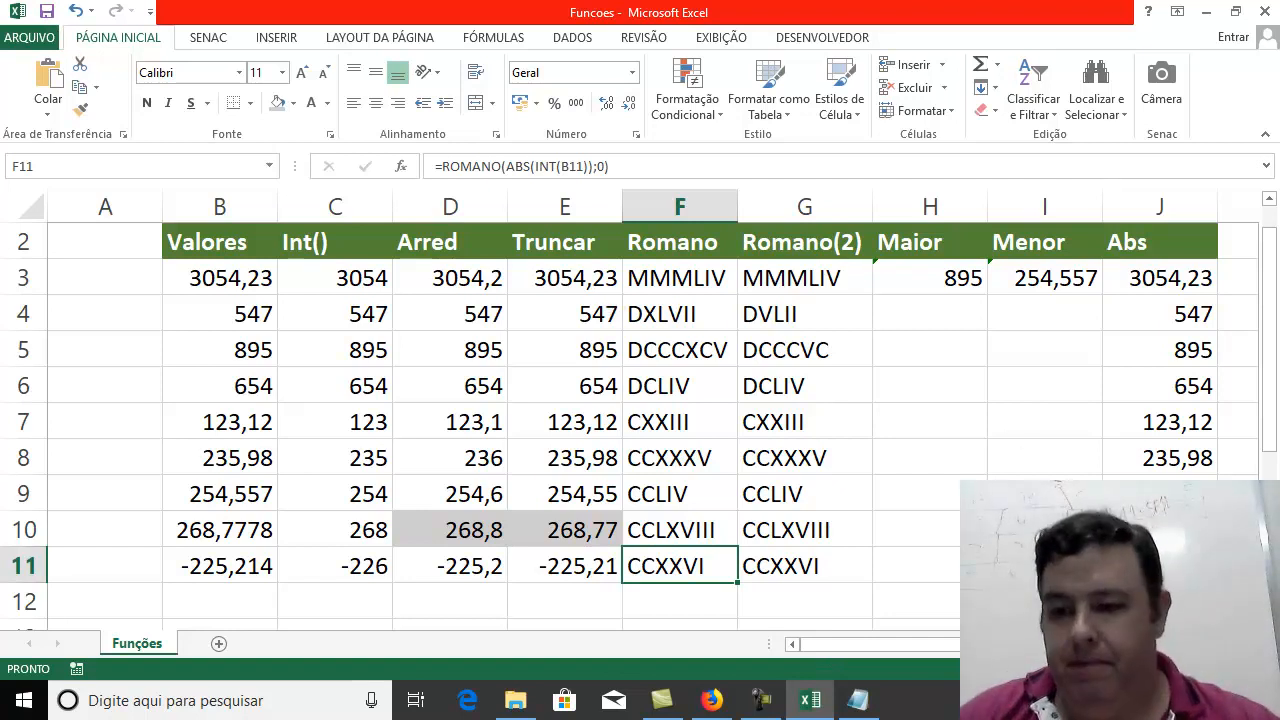
pyautogui.hscroll(1, 640, 400)
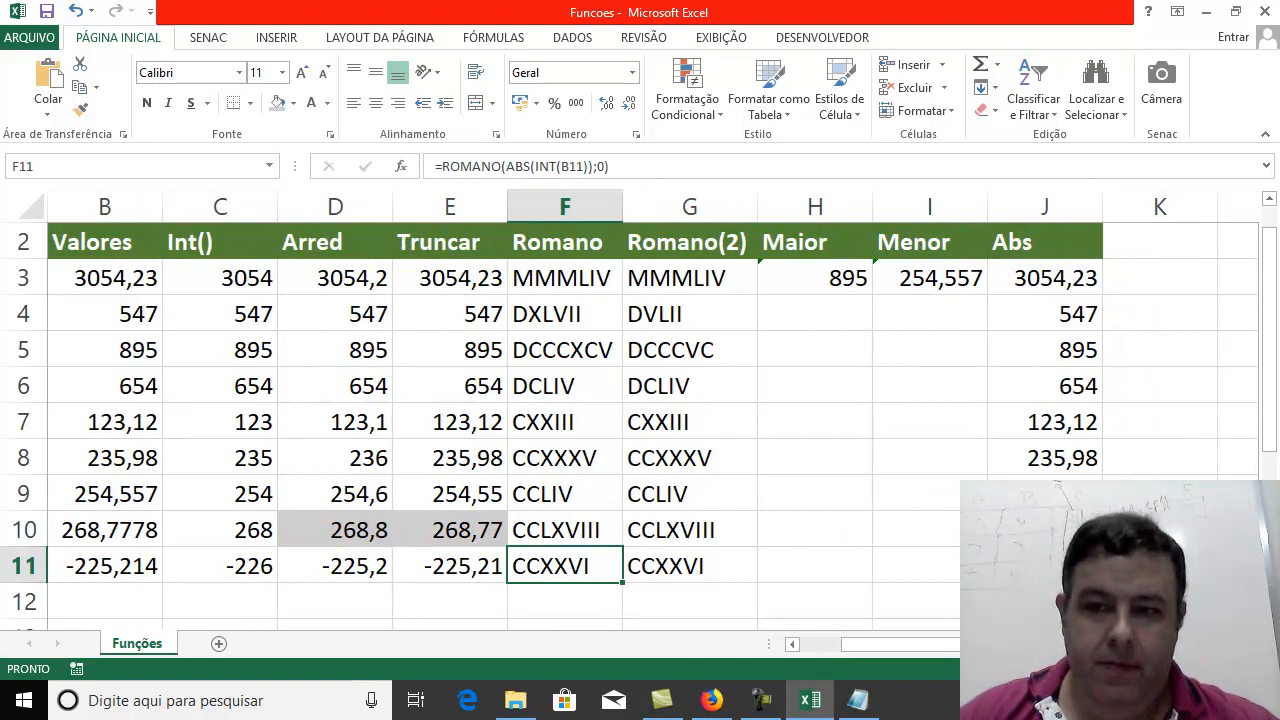
pyautogui.click(1170, 253)
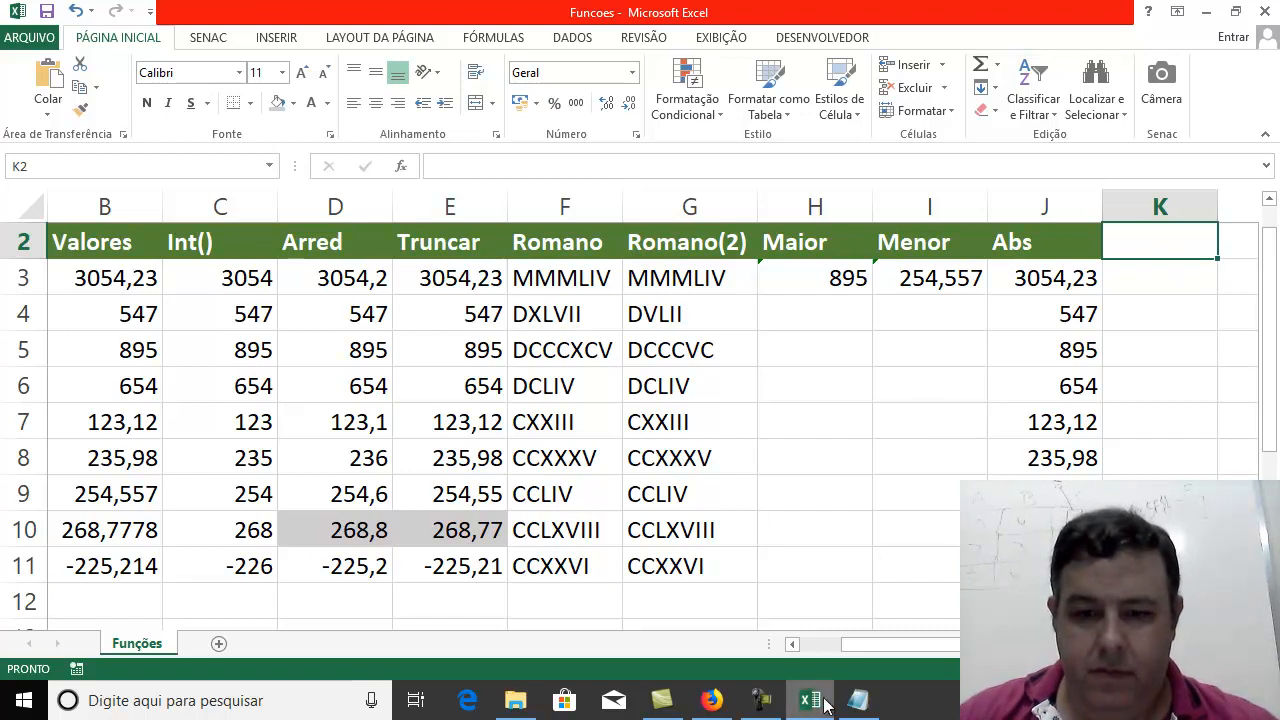
pyautogui.click(762, 700)
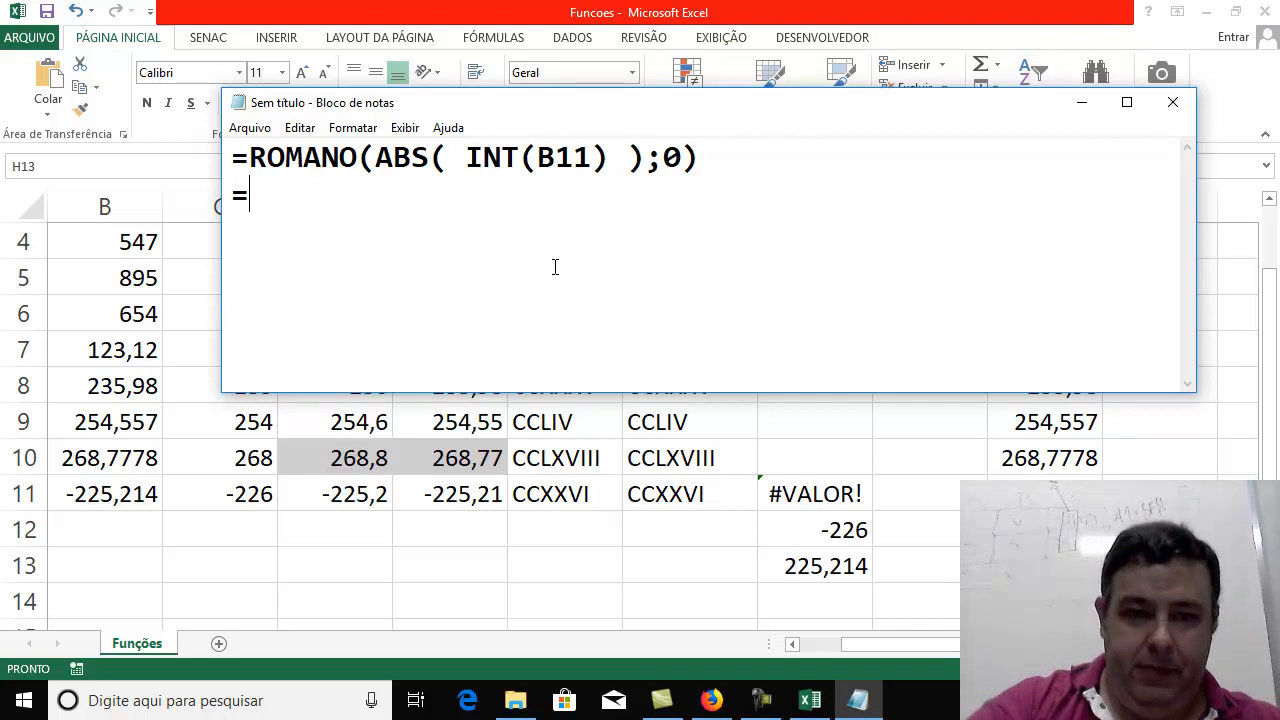
# Complete the second line of the Bloco de Notas note as =INT(B11) = -226
pyautogui.write('INT(')
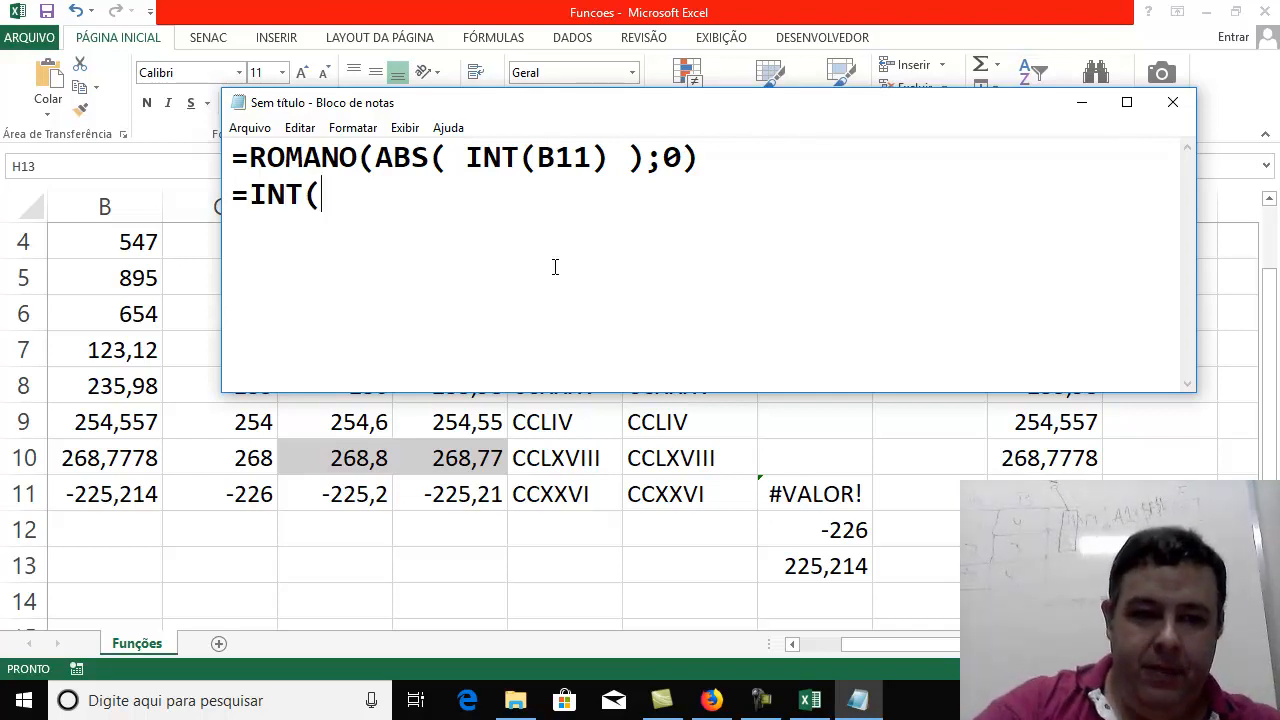
pyautogui.write('B11')
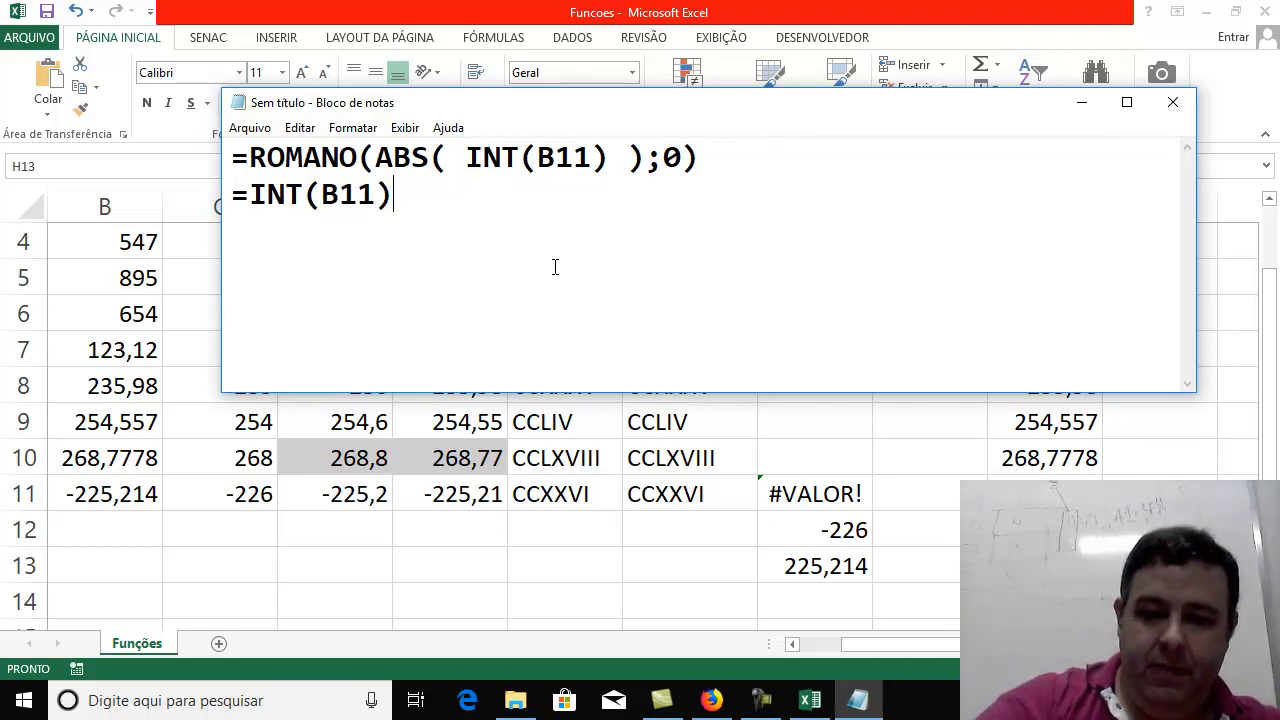
pyautogui.write(') =')
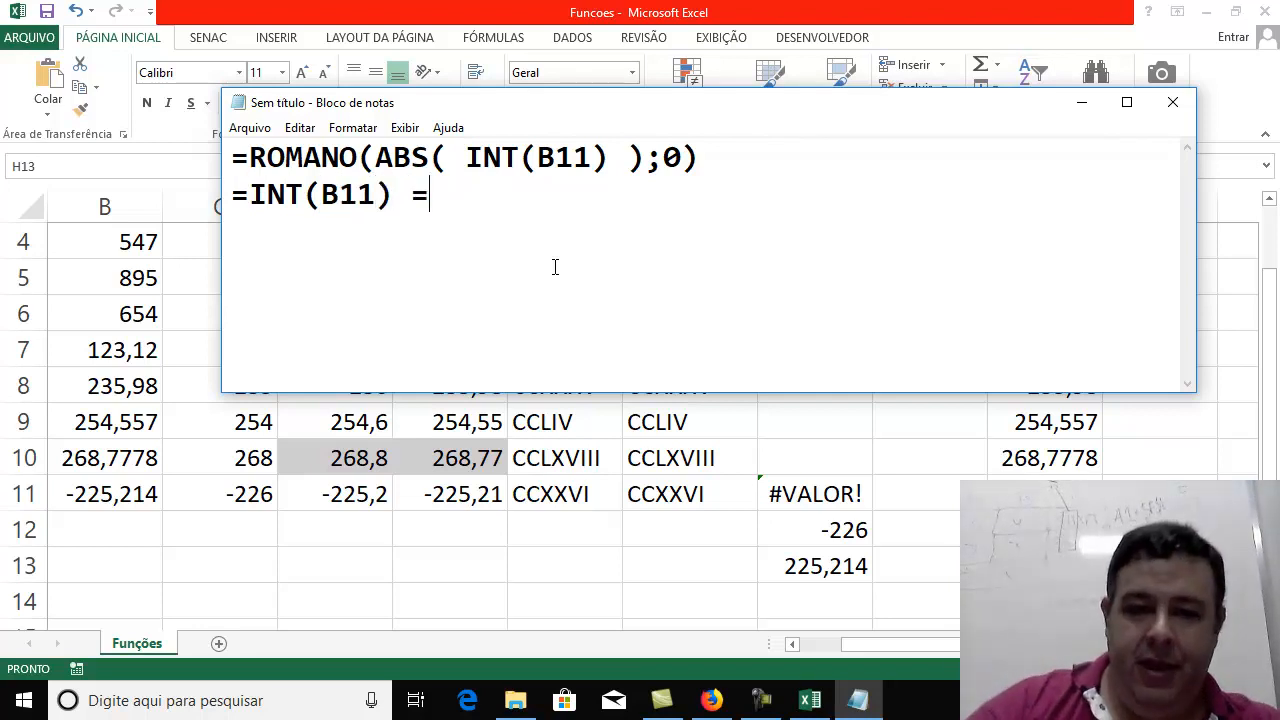
pyautogui.write(' -')
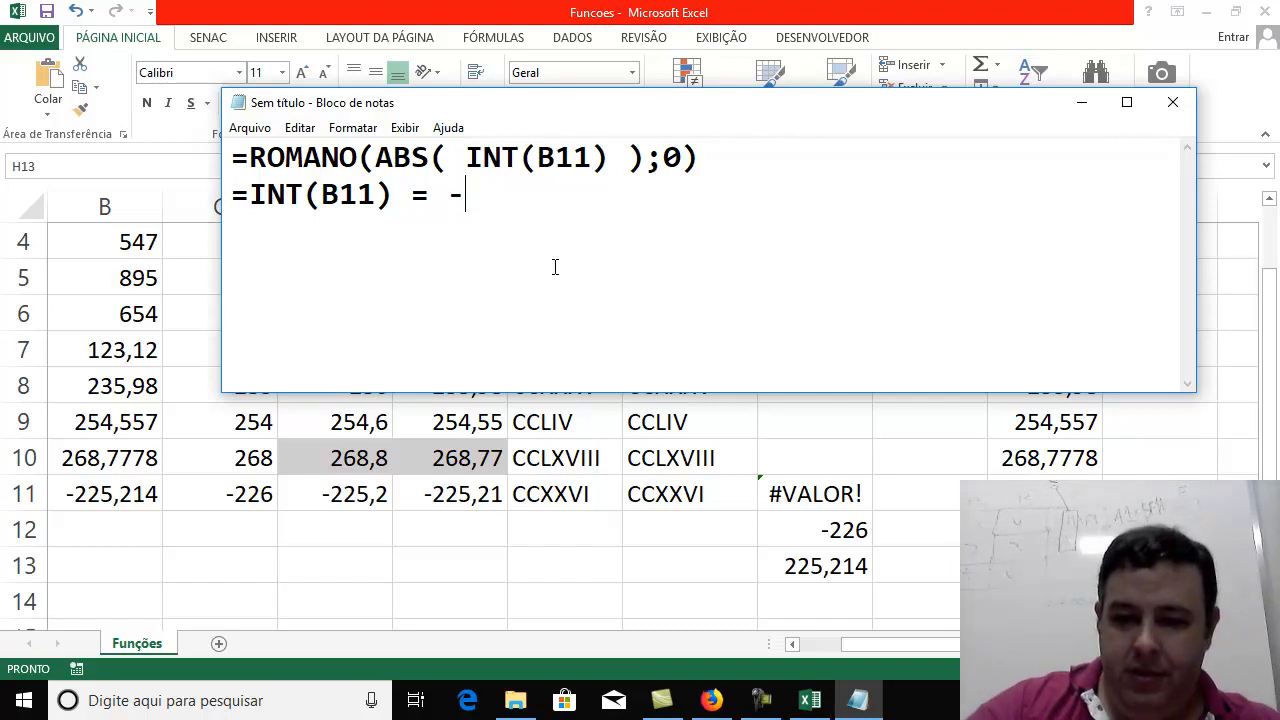
pyautogui.write('226')
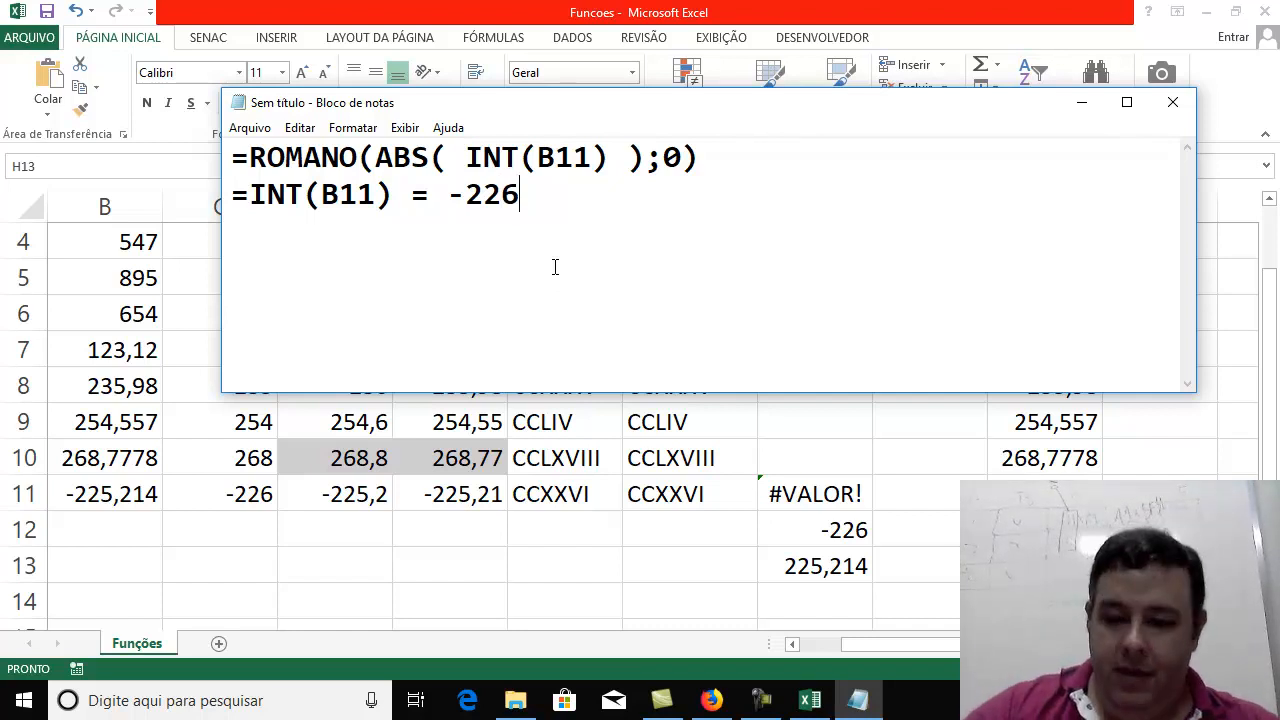
# Add a third line to the note reading =ABS(B11) = 225,214
pyautogui.press('Return')
pyautogui.write('=')
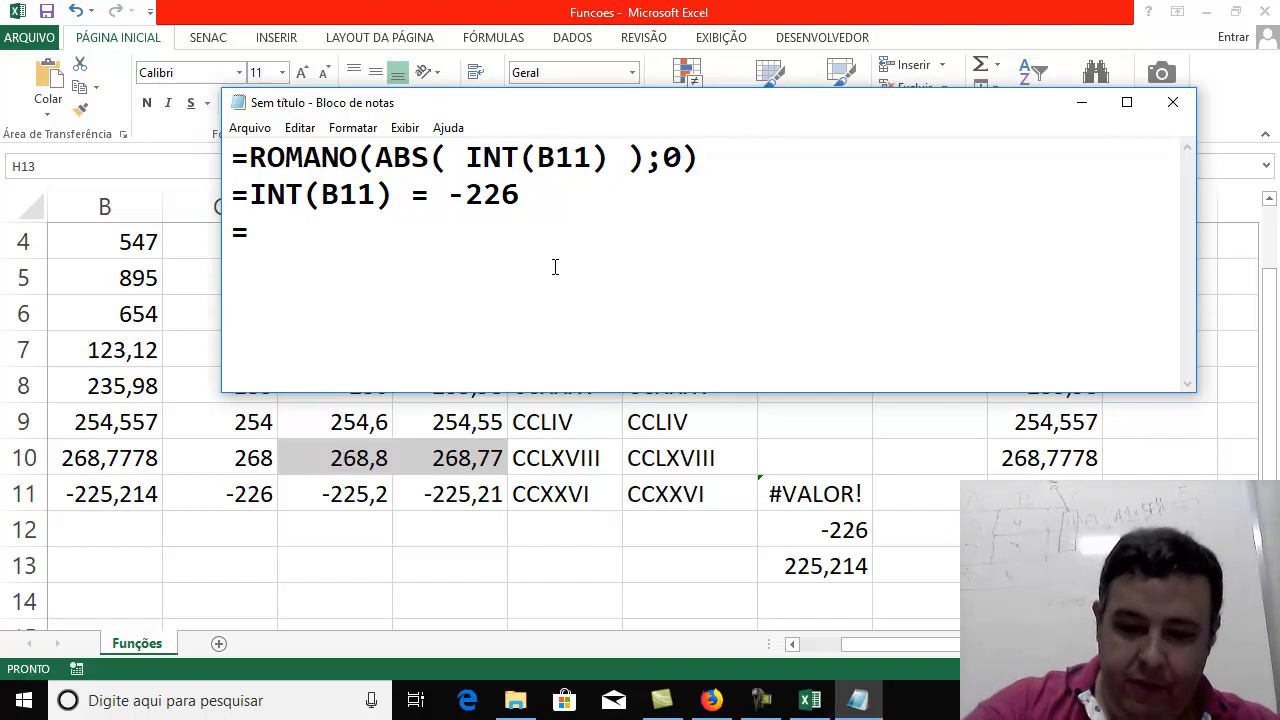
pyautogui.write('ABS(B11')
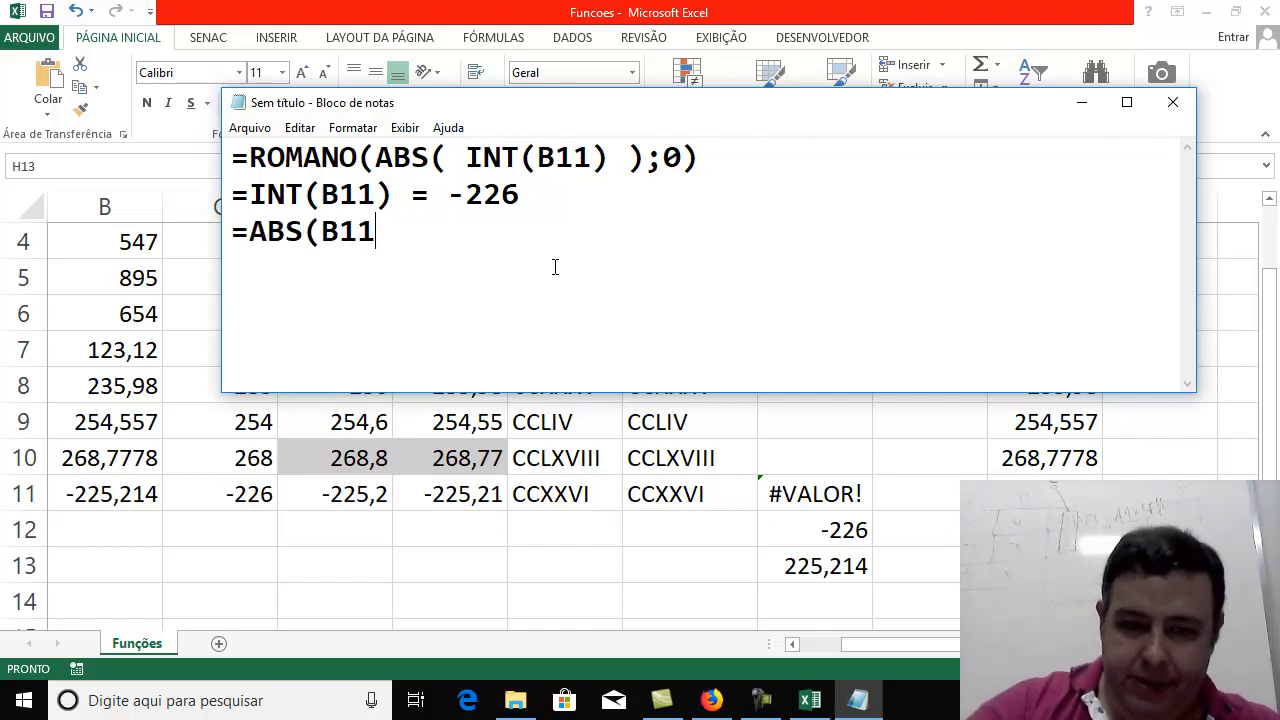
pyautogui.write(') = ')
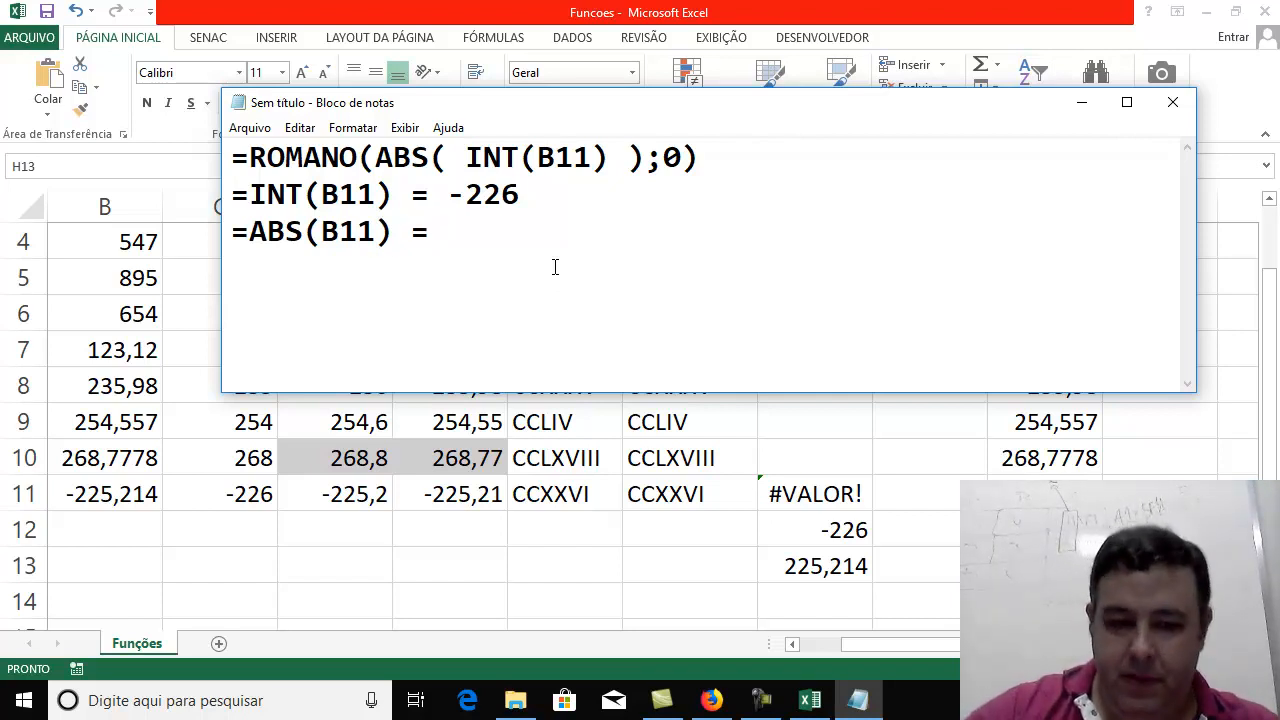
pyautogui.write('225,214')
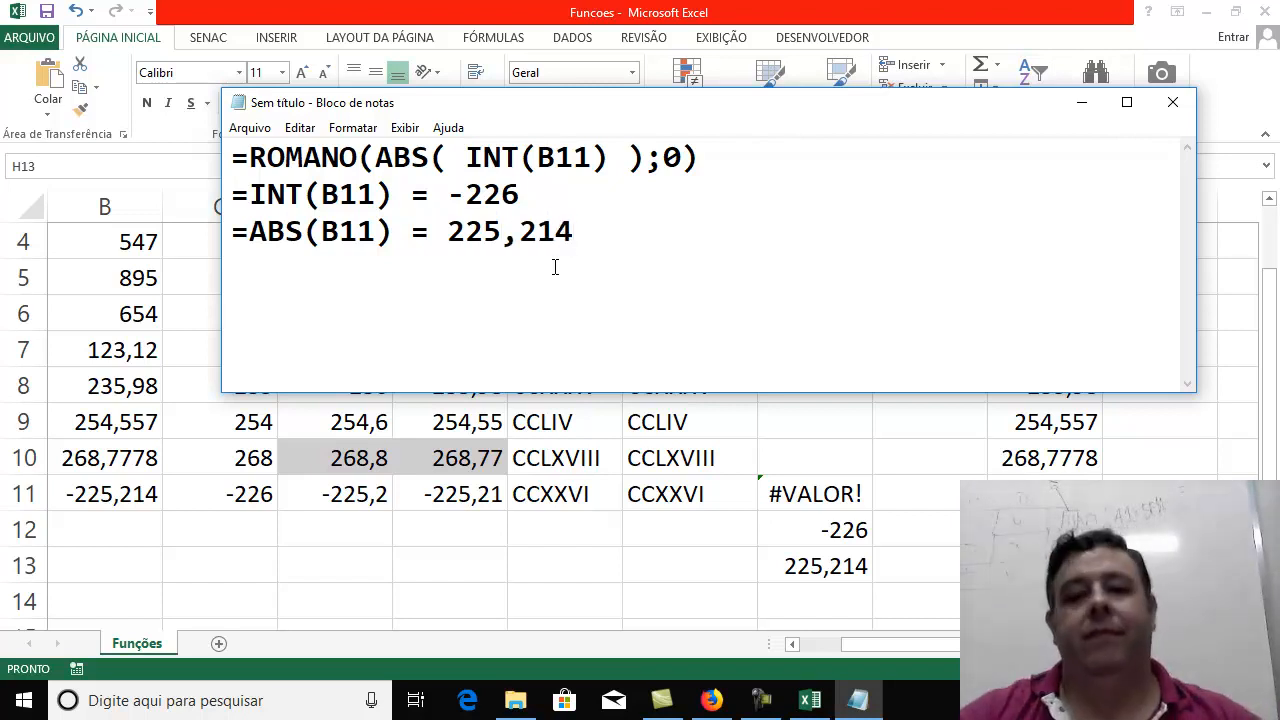
# Compare the INT and ABS lines in the note, and add two line breaks after the ABS line
pyautogui.press('Up')
pyautogui.press('Left')
pyautogui.press('Left')
pyautogui.press('Left')
pyautogui.press('Down')
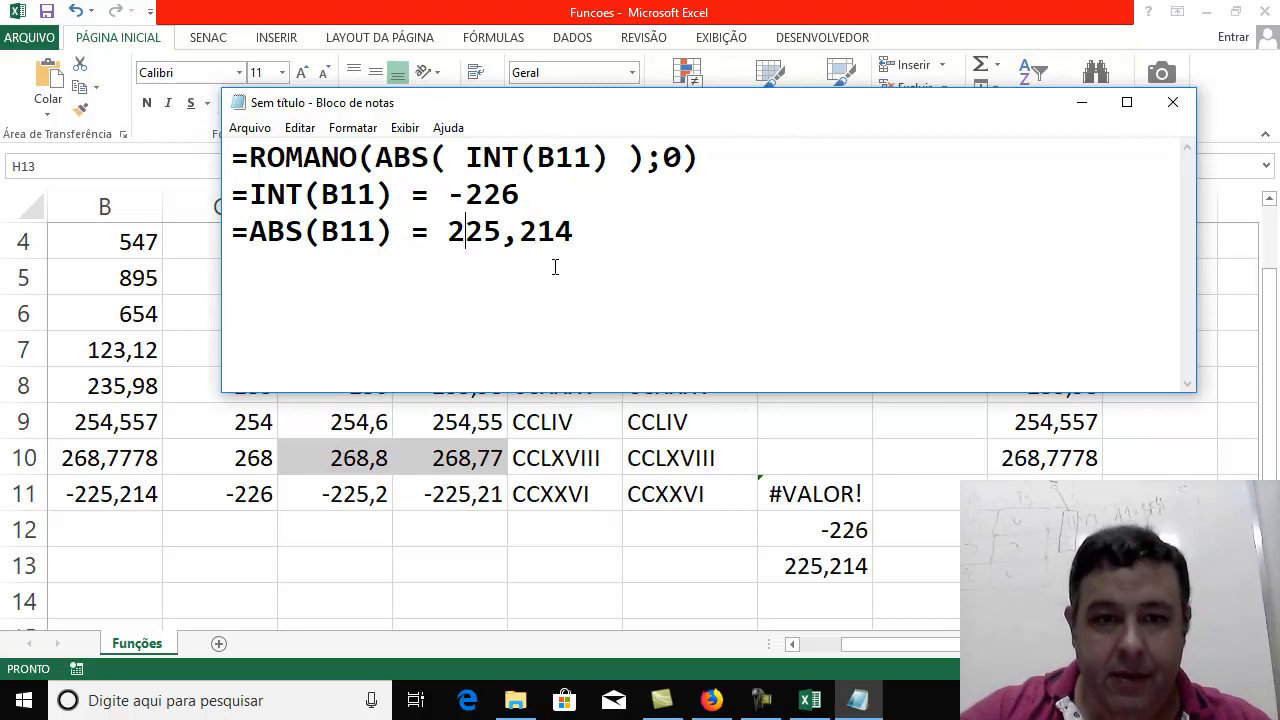
pyautogui.press('Left')
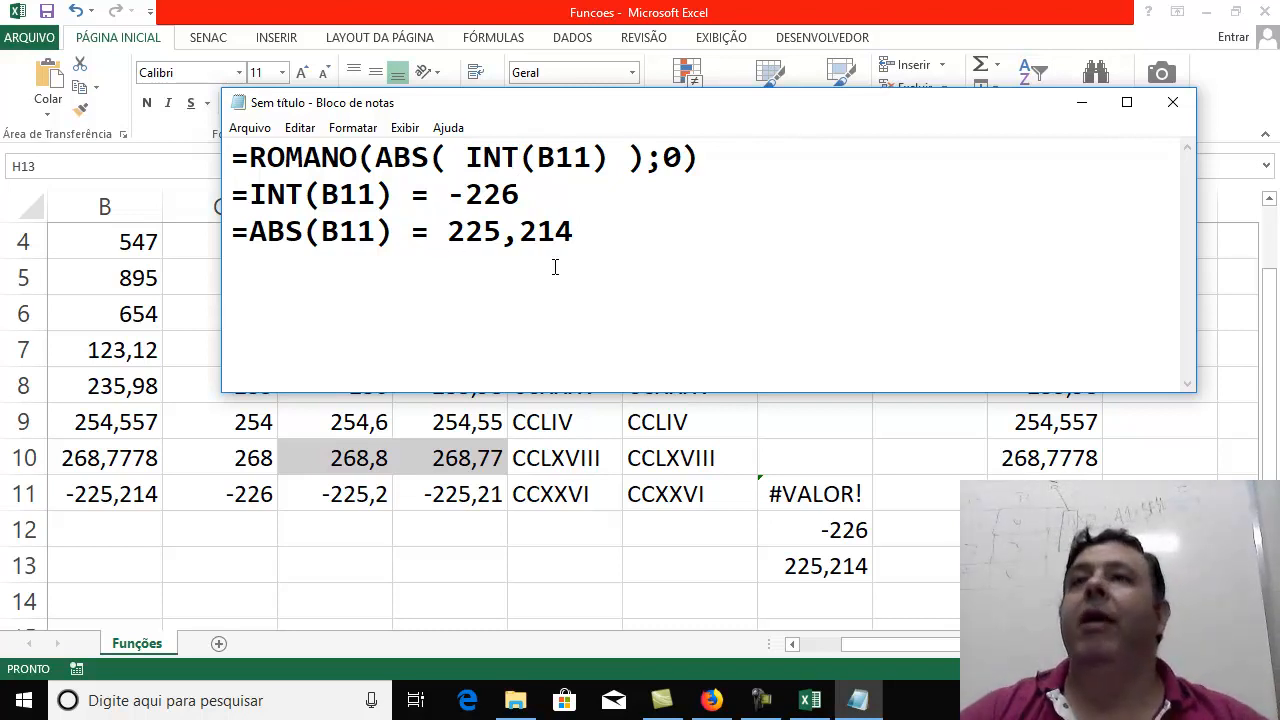
pyautogui.press('Right')
pyautogui.press('Right')
pyautogui.press('Right')
pyautogui.press('Right')
pyautogui.press('Right')
pyautogui.press('Right')
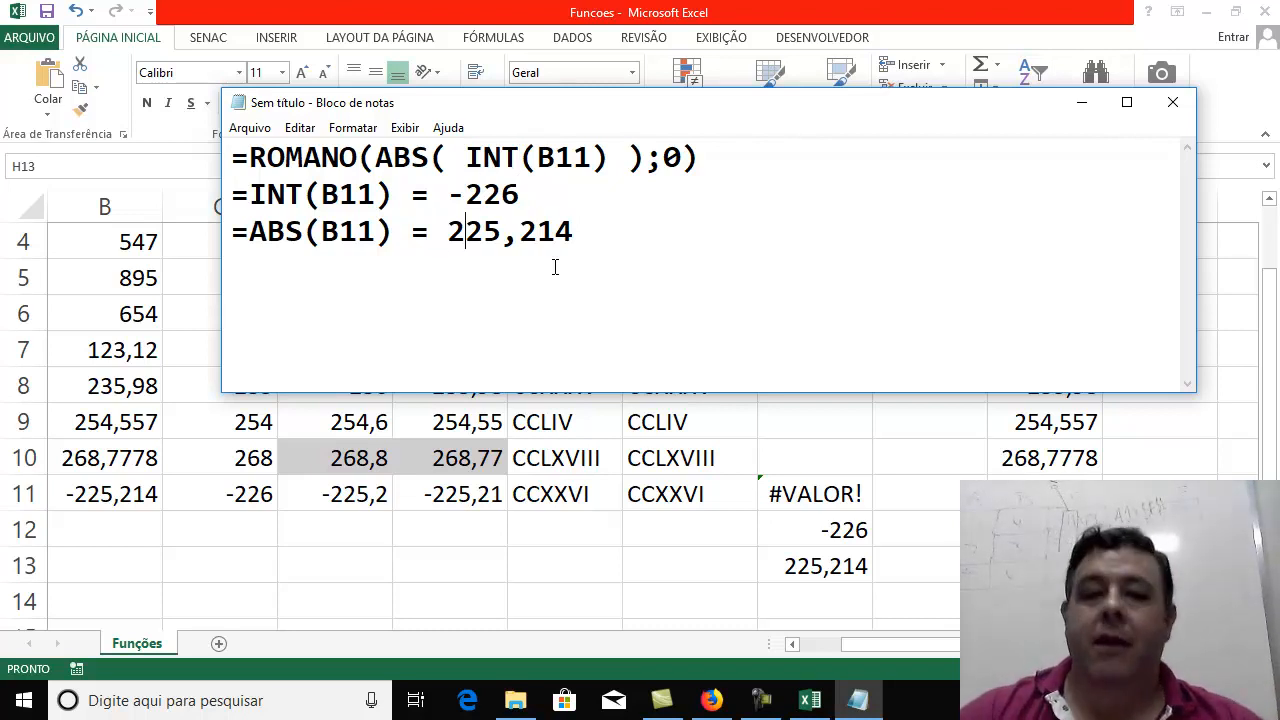
pyautogui.press('Right')
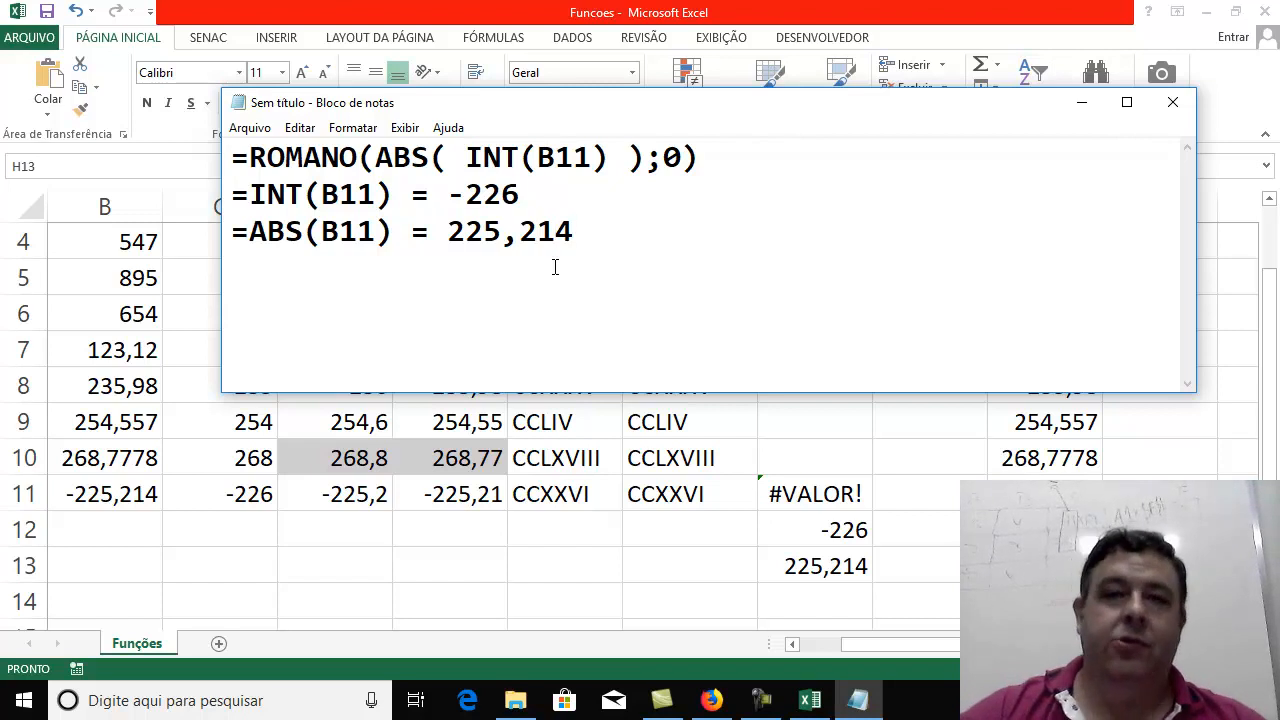
pyautogui.press('Return')
pyautogui.press('Return')
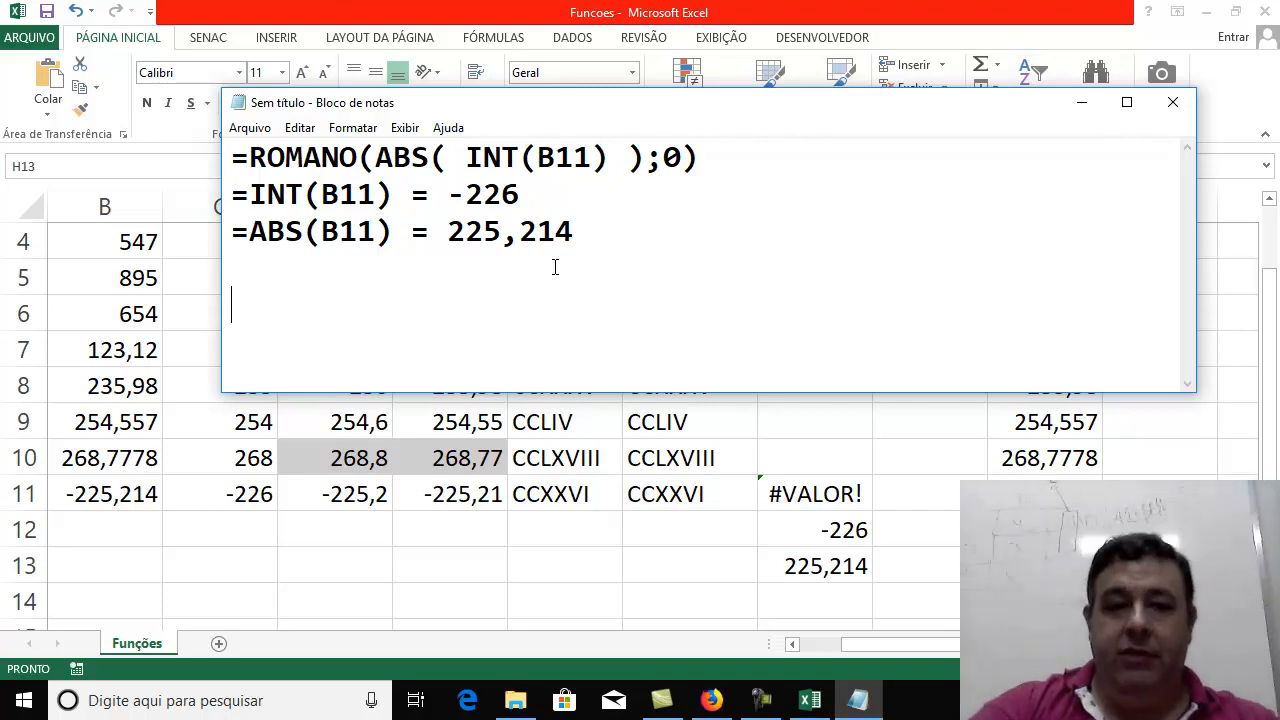
# Write INT(B11) below the blank line in the note, and highlight 226 in the =INT(B11) line
pyautogui.write('I')
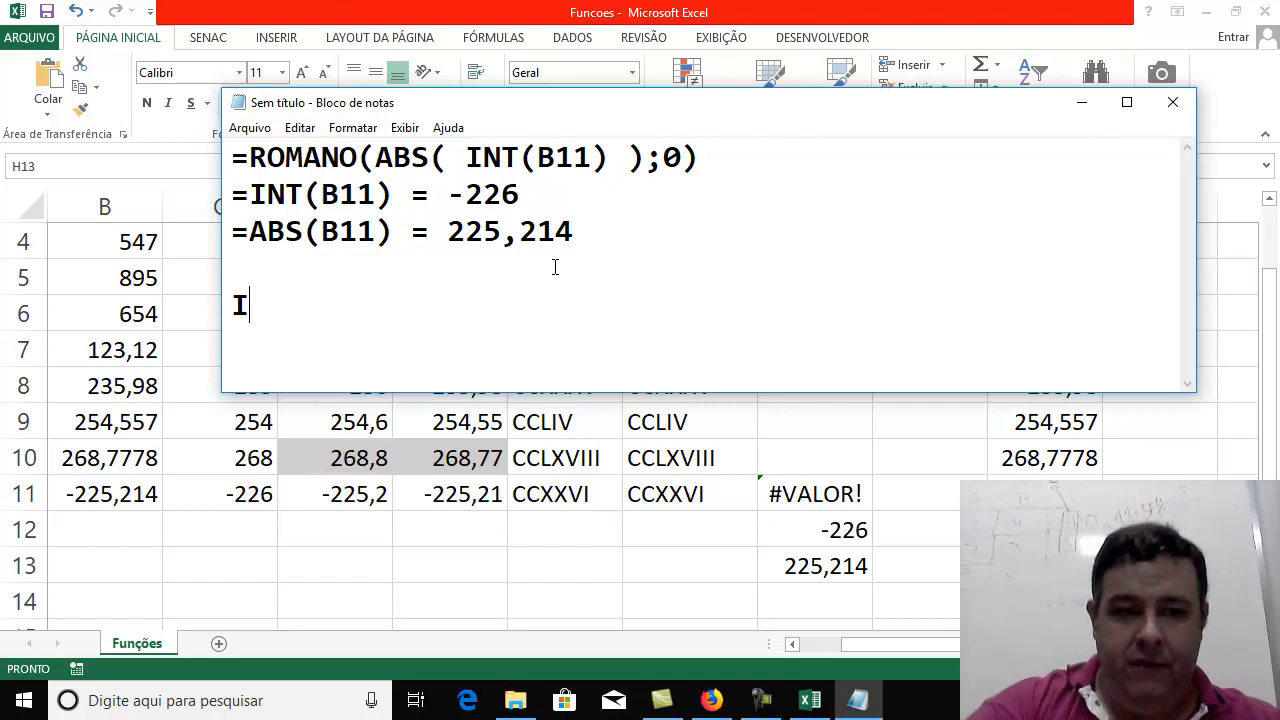
pyautogui.write('NT(')
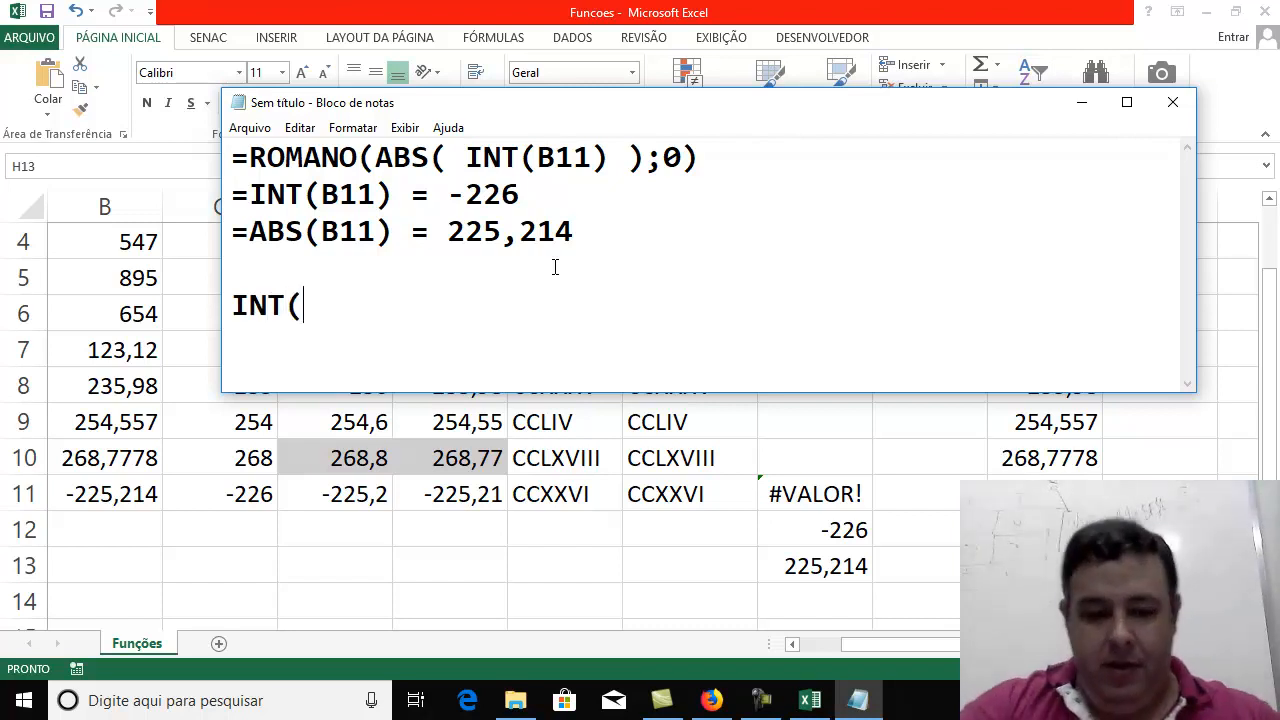
pyautogui.write('B11)')
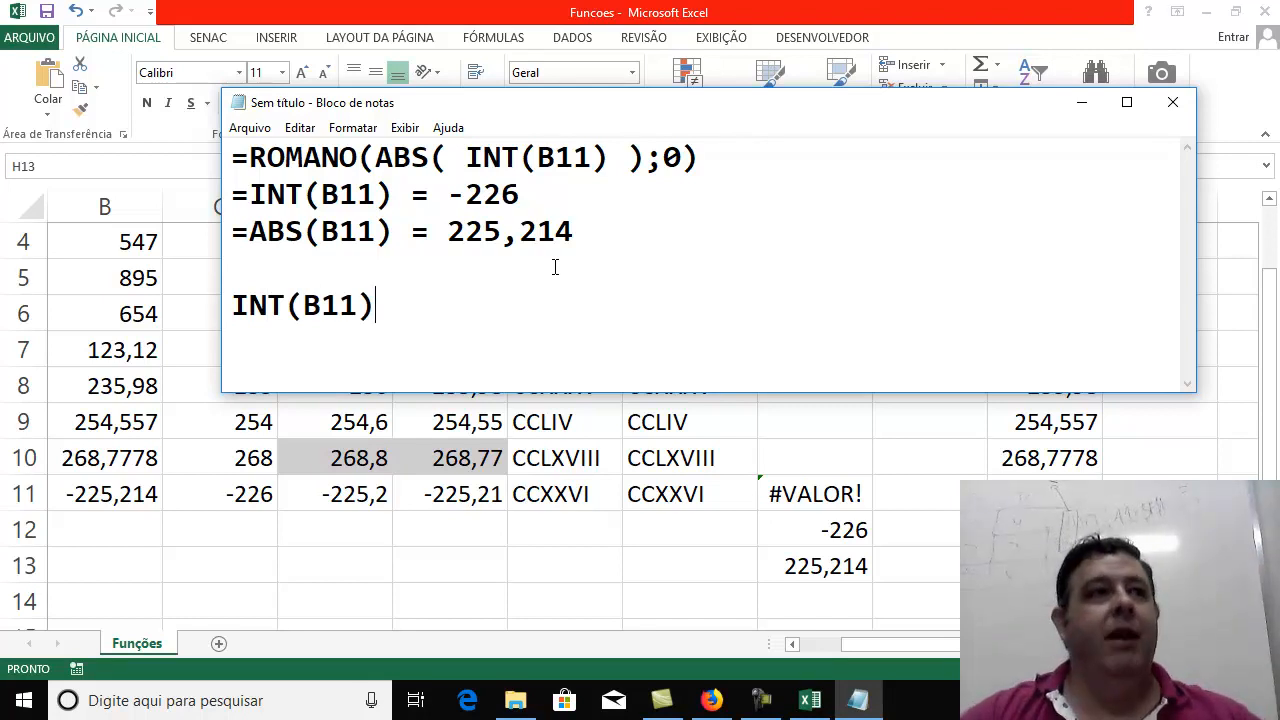
pyautogui.doubleClick(501, 194)
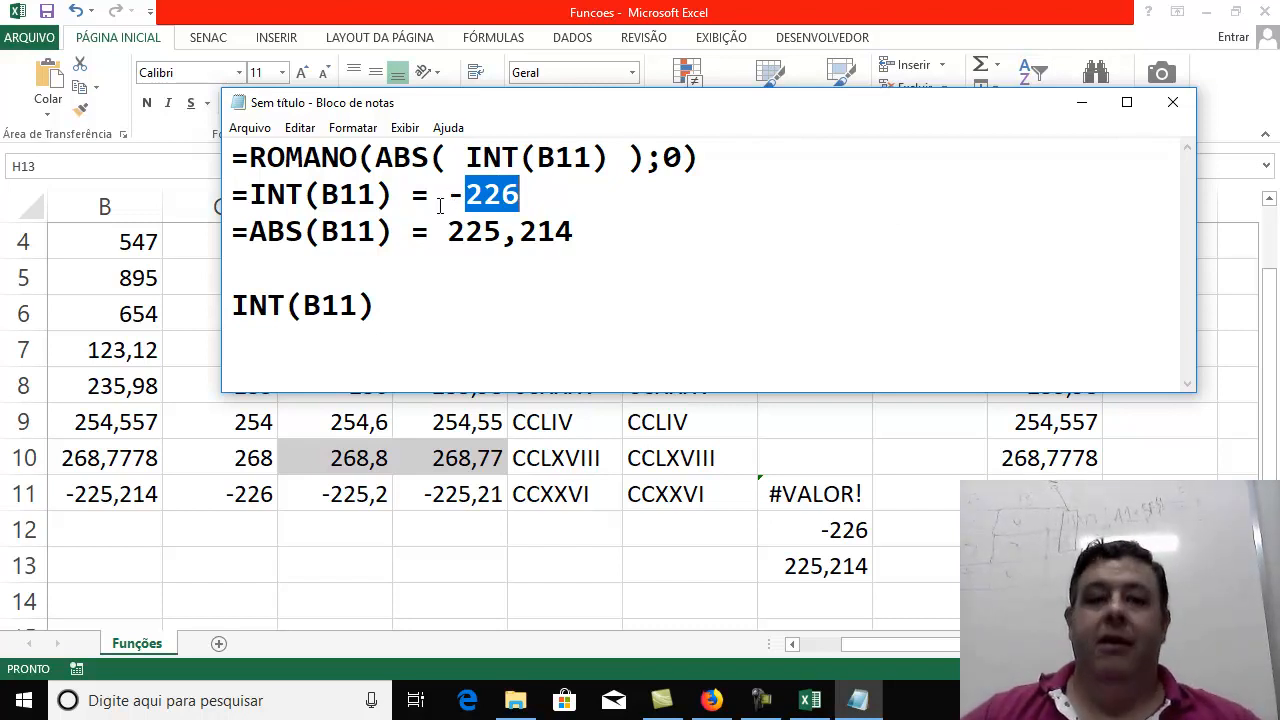
# Wrap the INT(B11) expression in an ABS function so the line reads ABS(INT(B11))
pyautogui.click(426, 296)
pyautogui.press('Left')
pyautogui.press('Left')
pyautogui.press('Left')
pyautogui.press('Left')
pyautogui.press('Left')
pyautogui.press('Left')
pyautogui.press('Left')
pyautogui.press('Left')
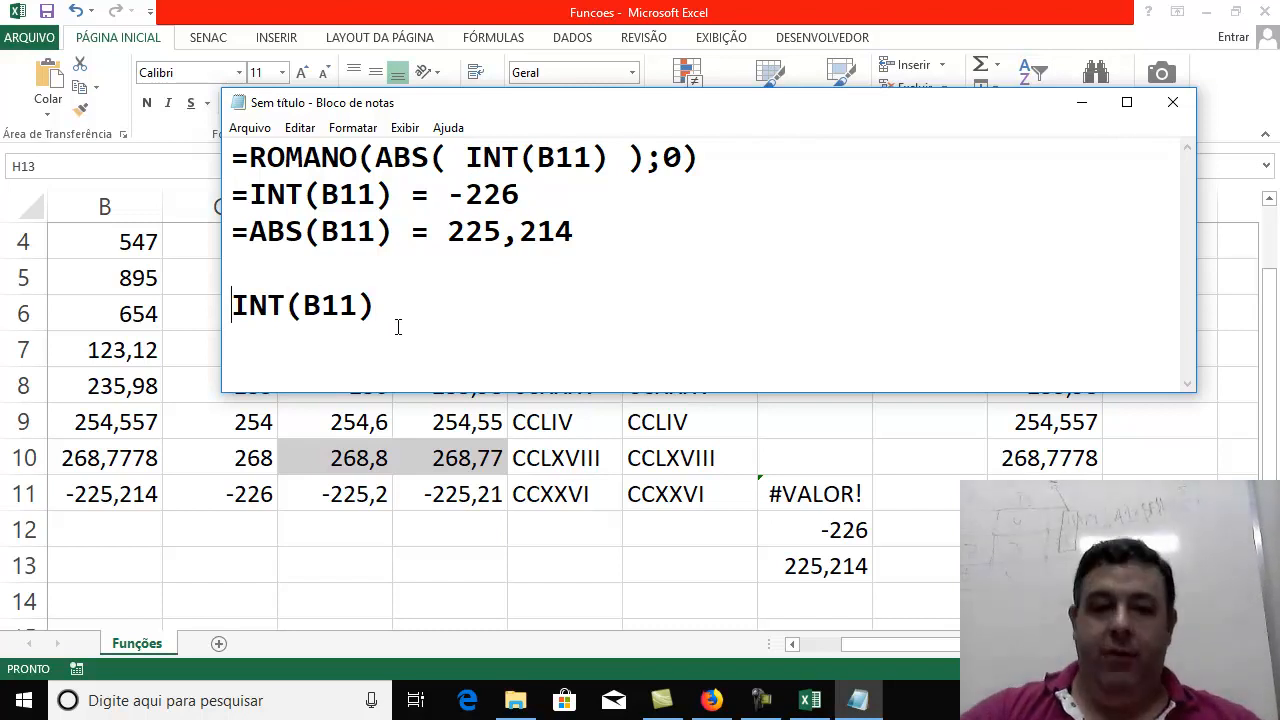
pyautogui.write('ABS*(')
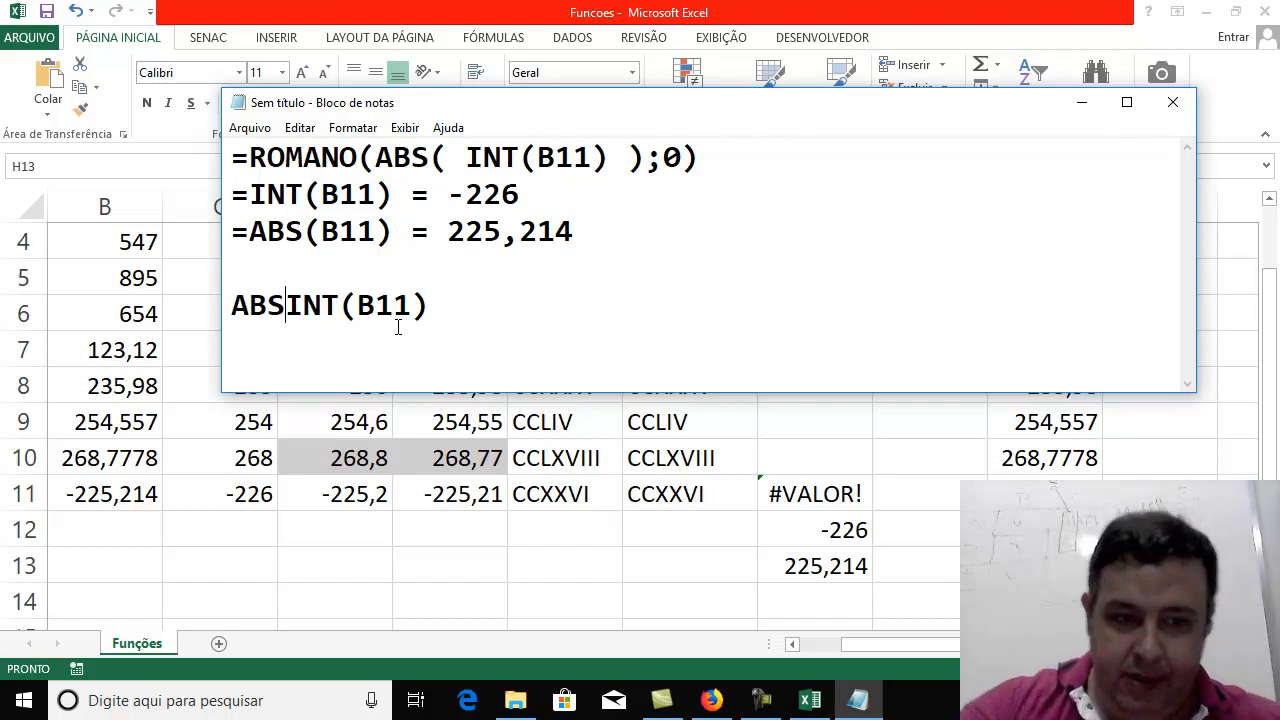
pyautogui.press('BackSpace')
pyautogui.press('BackSpace')
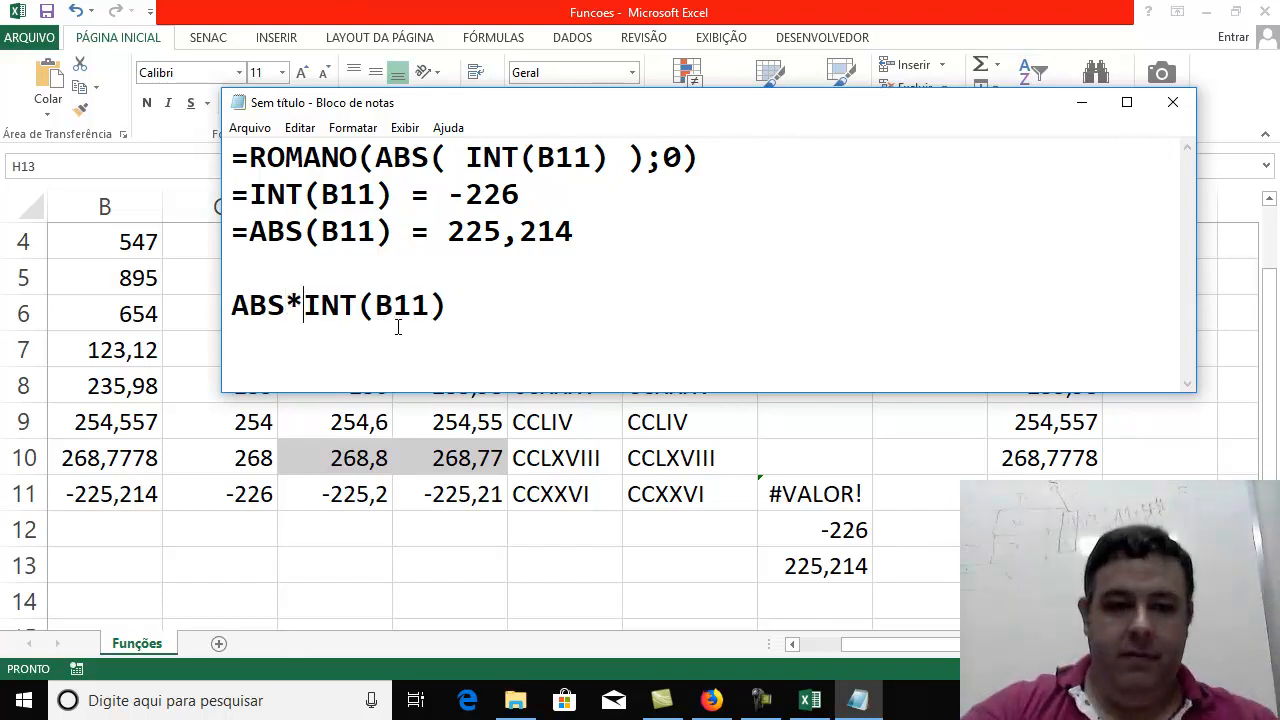
pyautogui.write('(')
pyautogui.press('Right')
pyautogui.press('Right')
pyautogui.press('Right')
pyautogui.press('Right')
pyautogui.press('Right')
pyautogui.press('Right')
pyautogui.press('Right')
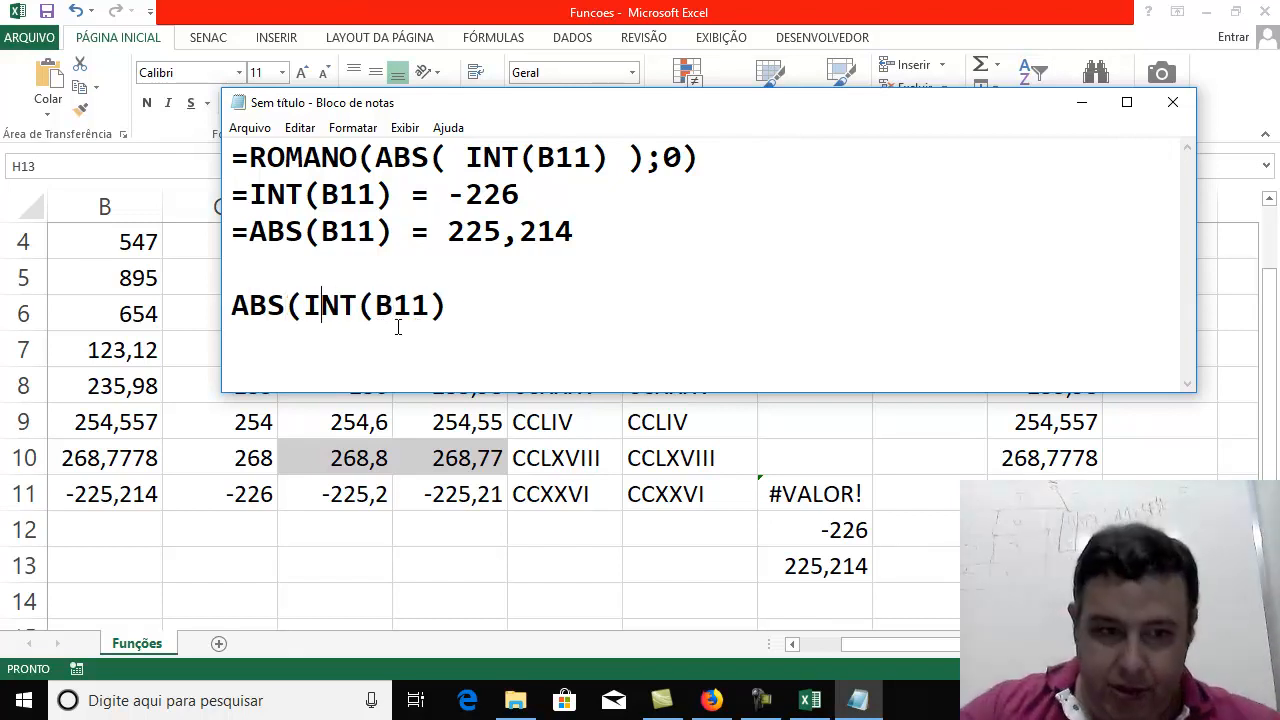
pyautogui.press('Right')
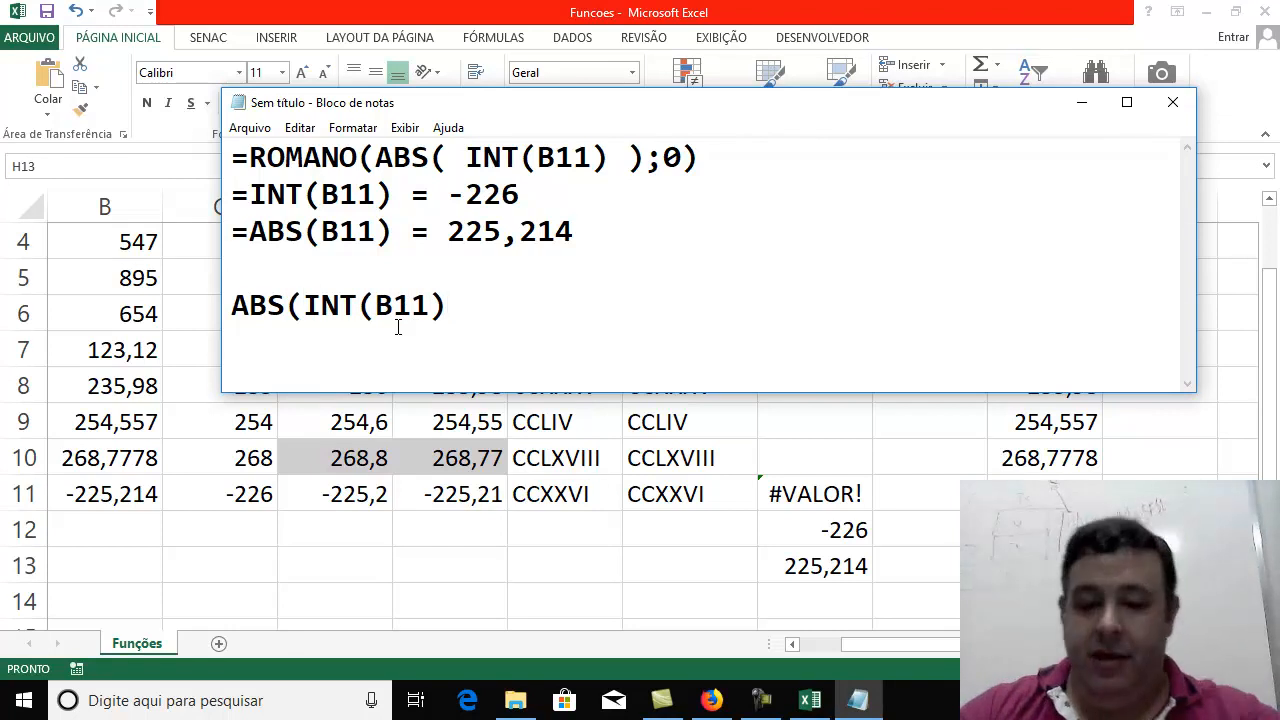
pyautogui.write(')')
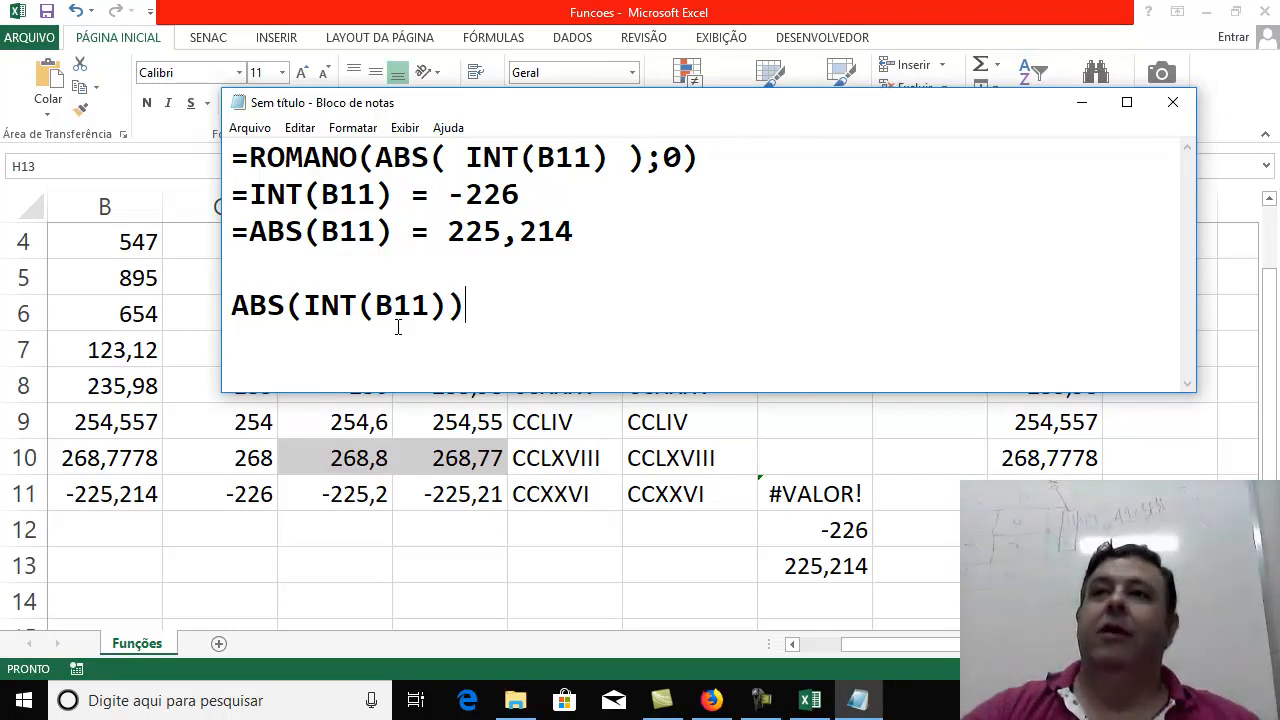
# Append = 226 to the ABS(INT(B11)) line and start a new line below it
pyautogui.write('   = ')
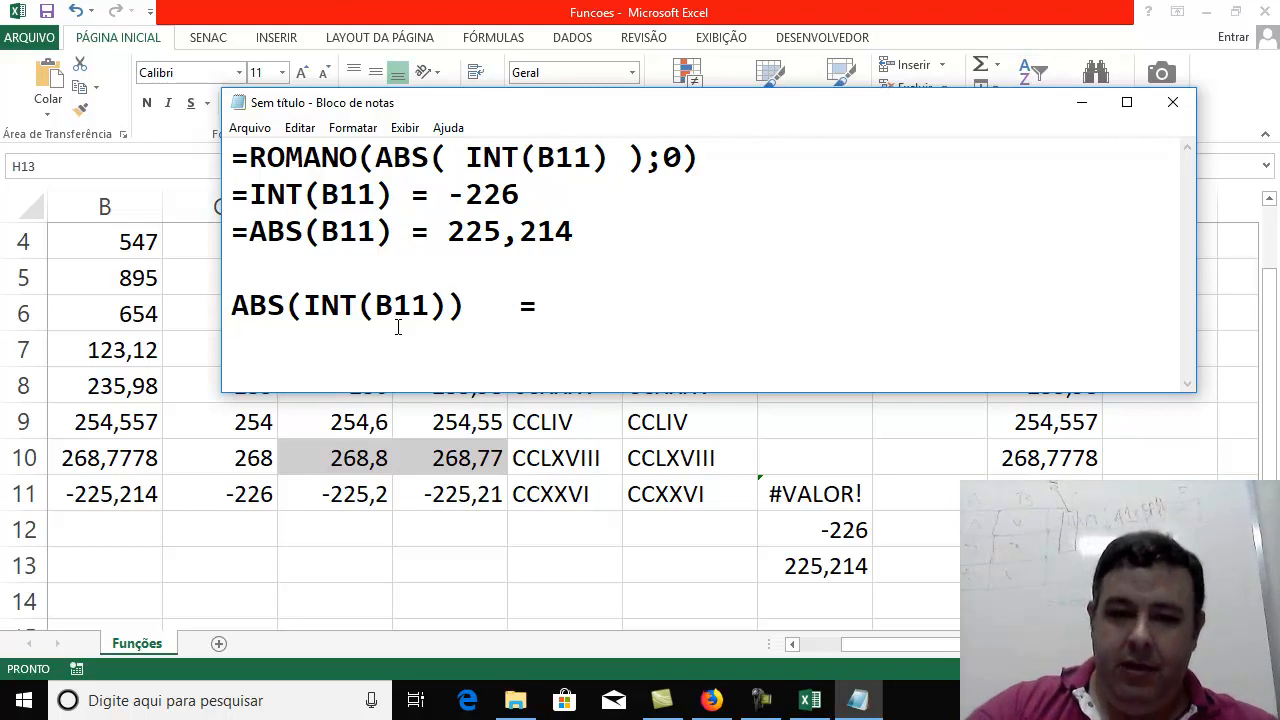
pyautogui.write('2')
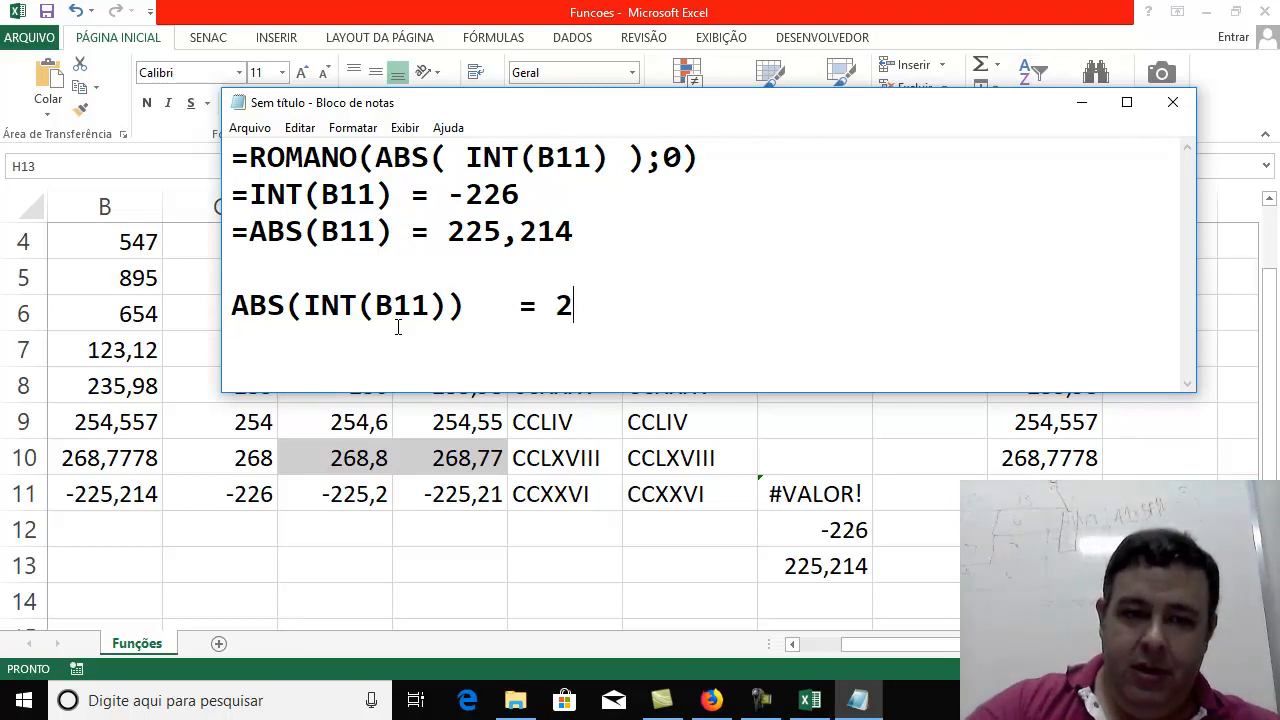
pyautogui.write('26')
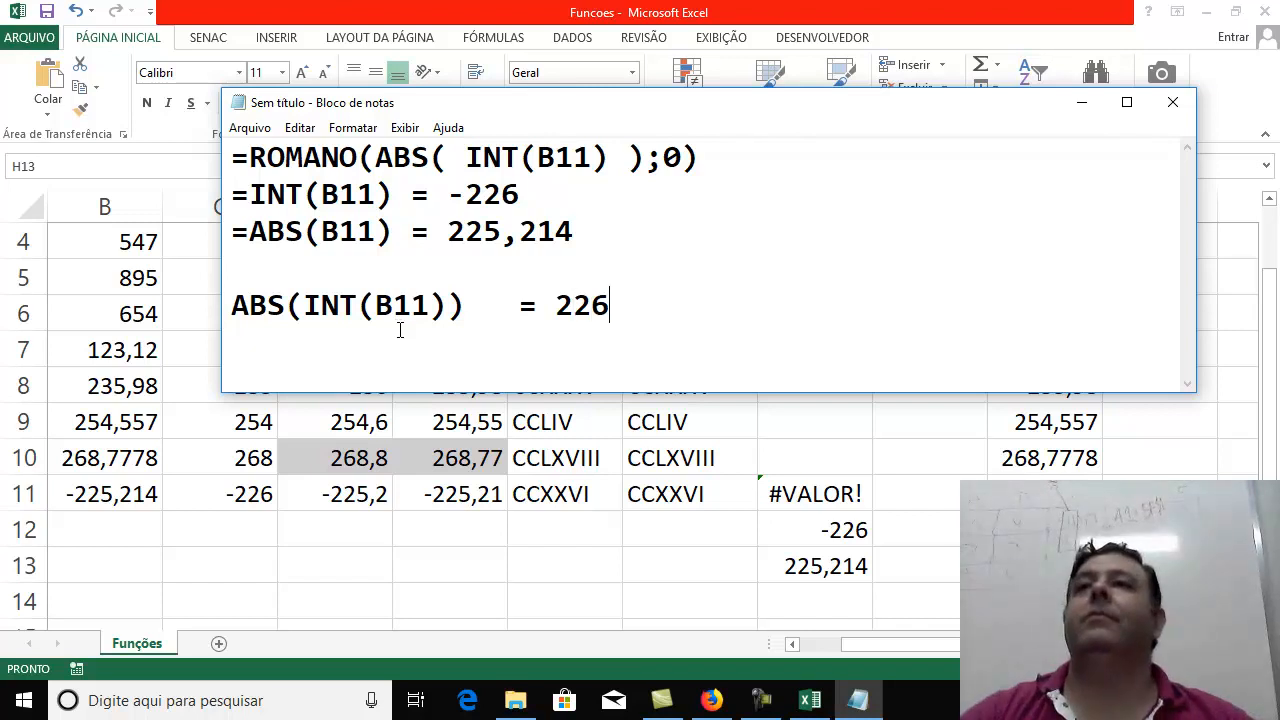
pyautogui.press('Return')
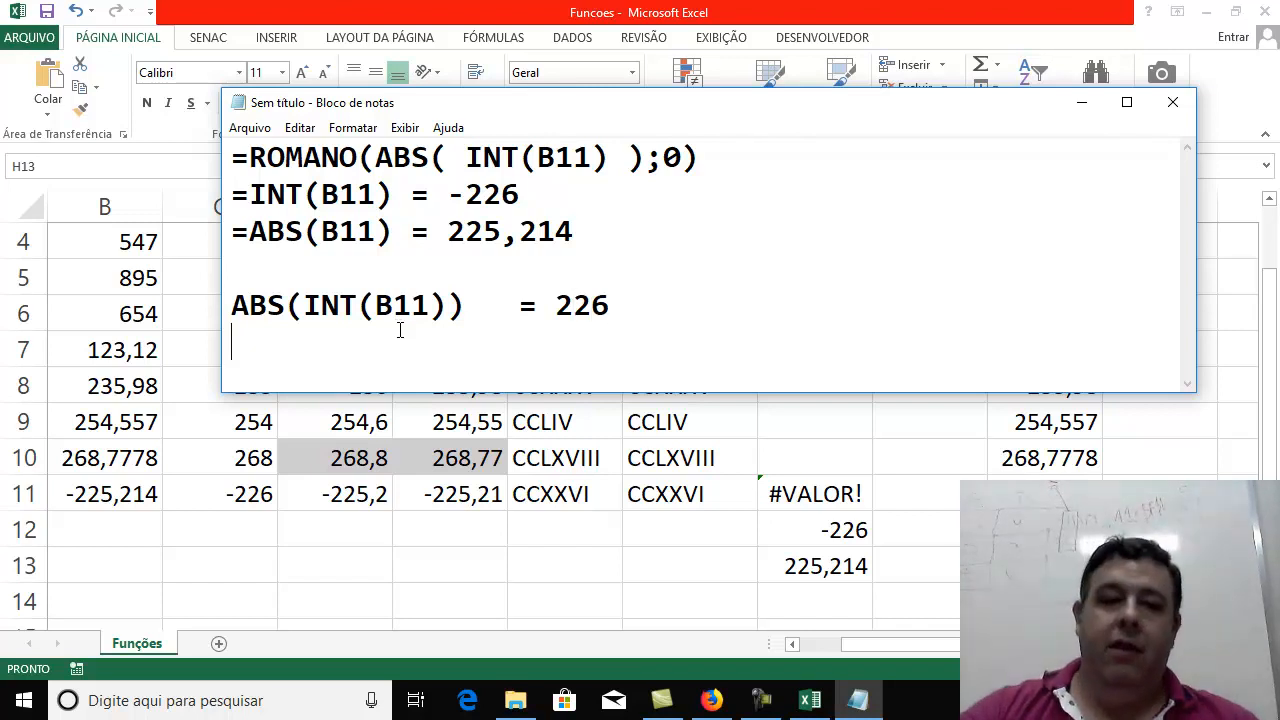
# Add a line reading ROMANO( ABS(INT(B11)) ; 0), copying the nested ABS(INT(B11)) part from the line above
pyautogui.write('ROMANO(')
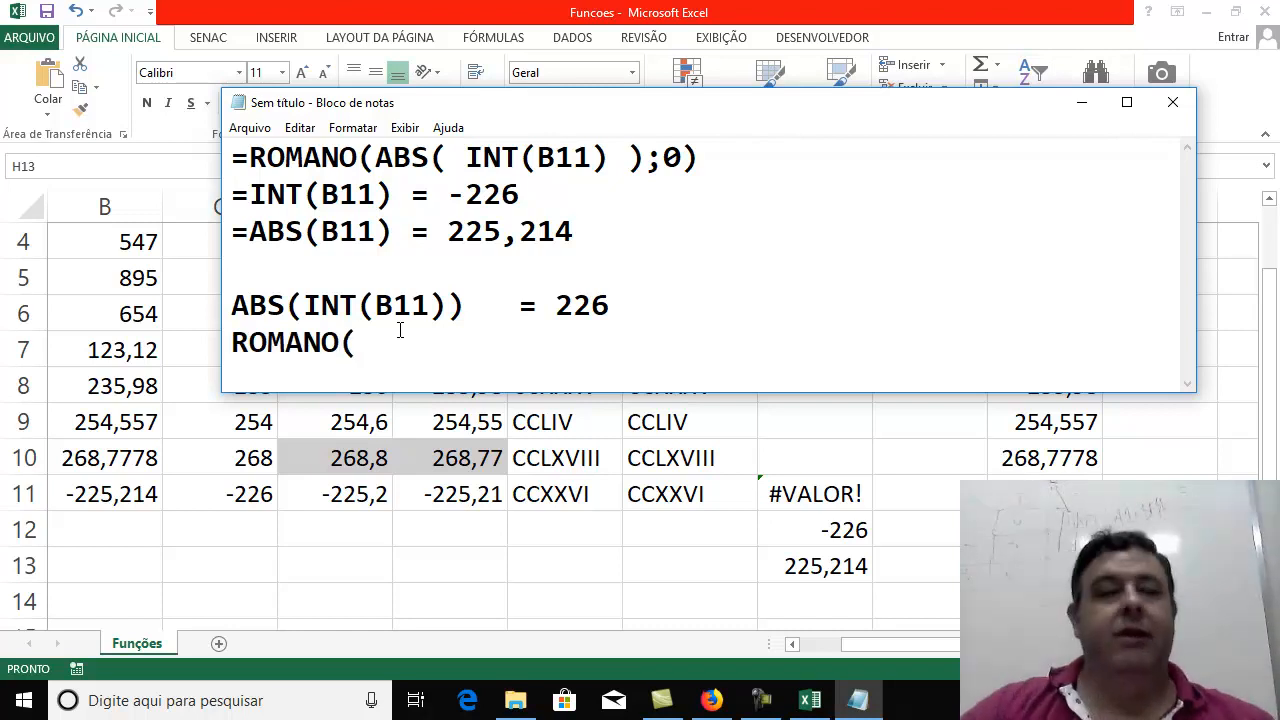
pyautogui.write(')')
pyautogui.press('Left')
pyautogui.press('Left')
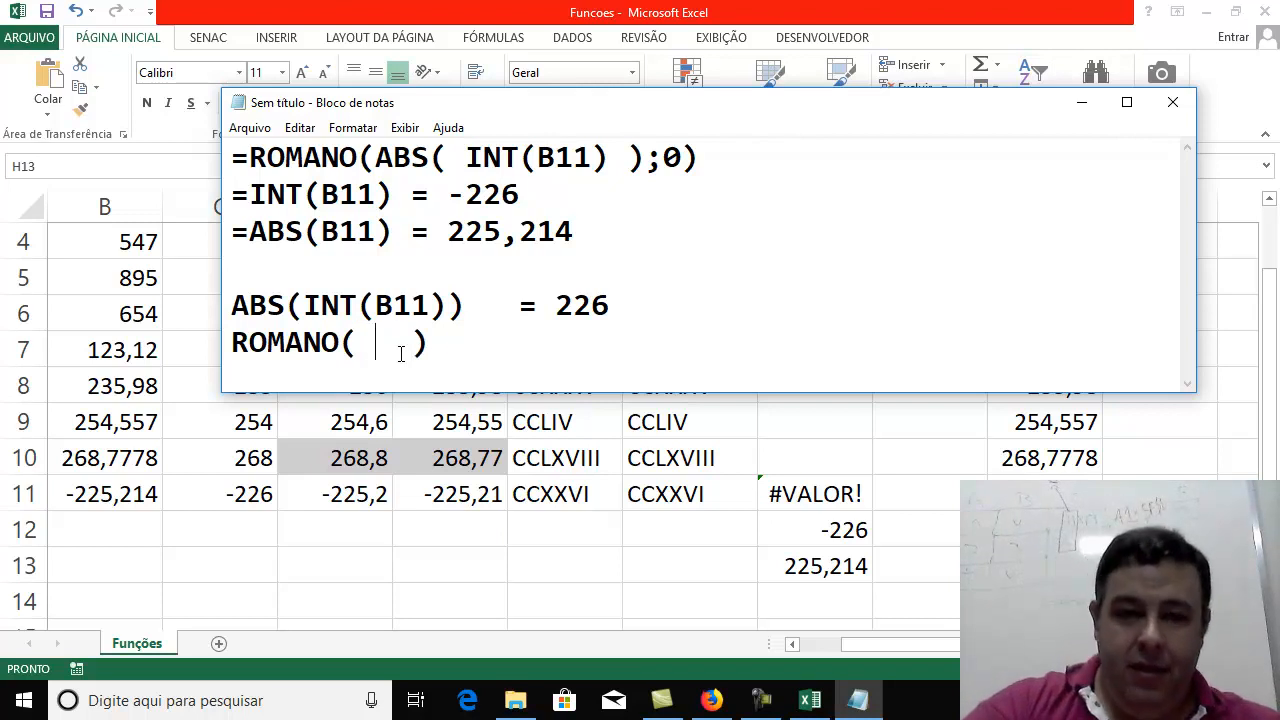
pyautogui.write('<>')
pyautogui.moveTo(231, 305); pyautogui.dragTo(466, 314)
pyautogui.hotkey('ctrl', 'c')
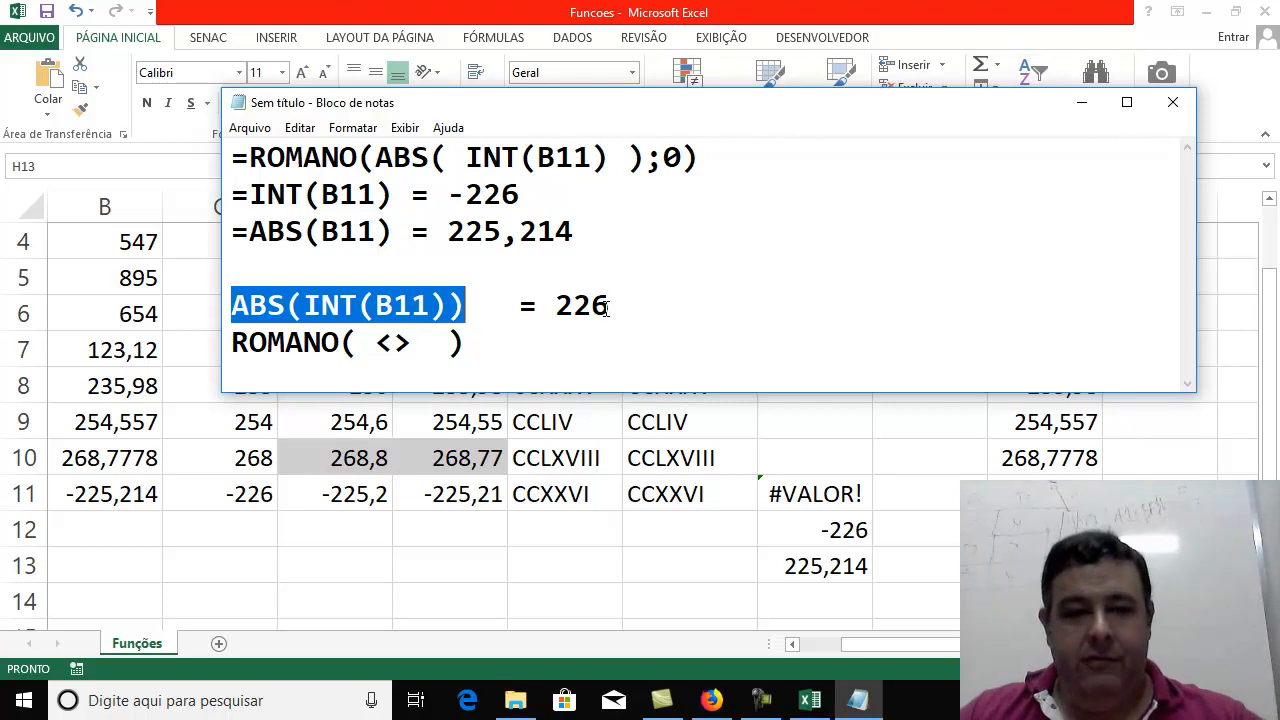
pyautogui.doubleClick(397, 343)
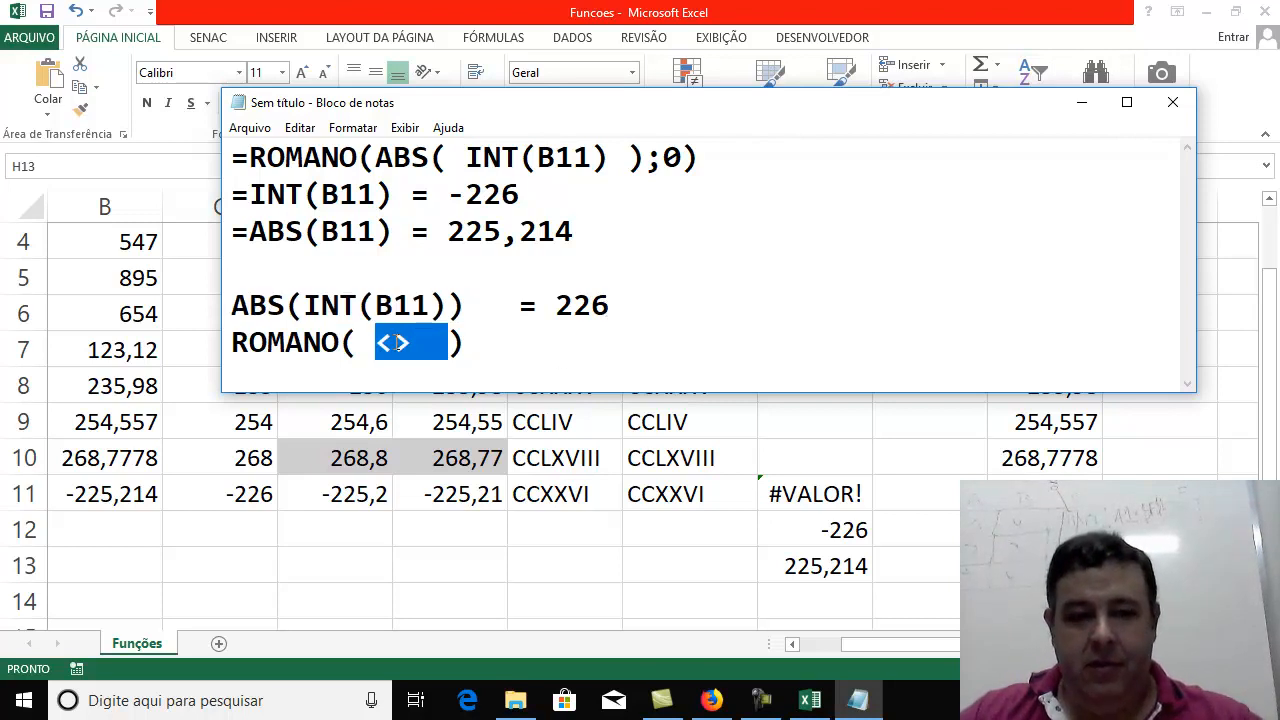
pyautogui.hotkey('ctrl', 'v')
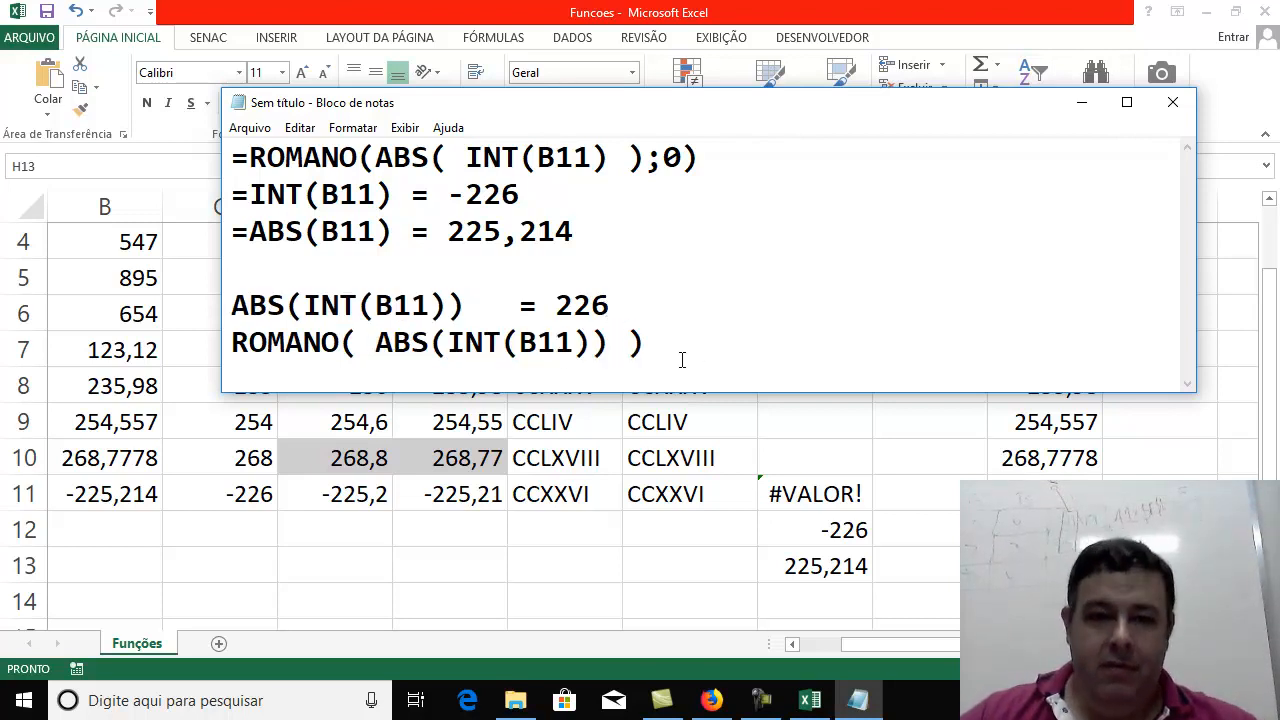
pyautogui.write('; 0')
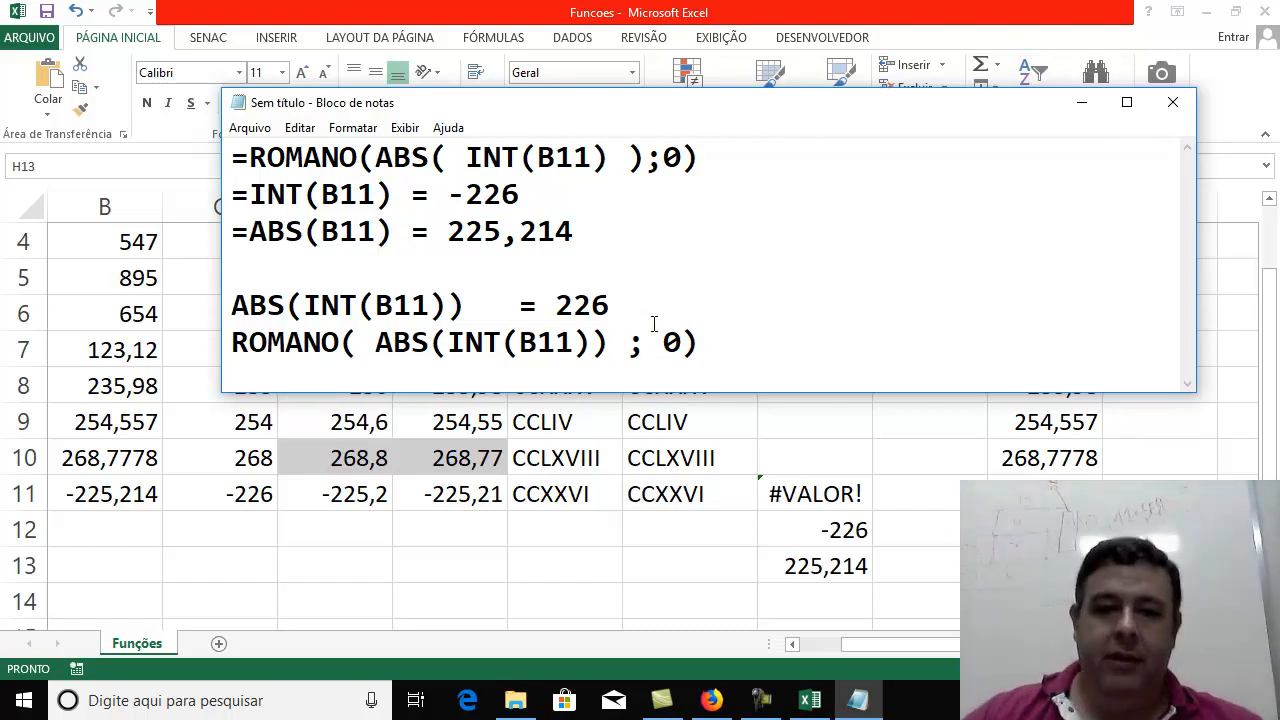
# Copy the new ROMANO line directly beneath the first formula of the note, leaving a blank line after it
pyautogui.moveTo(700, 343); pyautogui.dragTo(229, 366)
pyautogui.hotkey('ctrl', 'c')
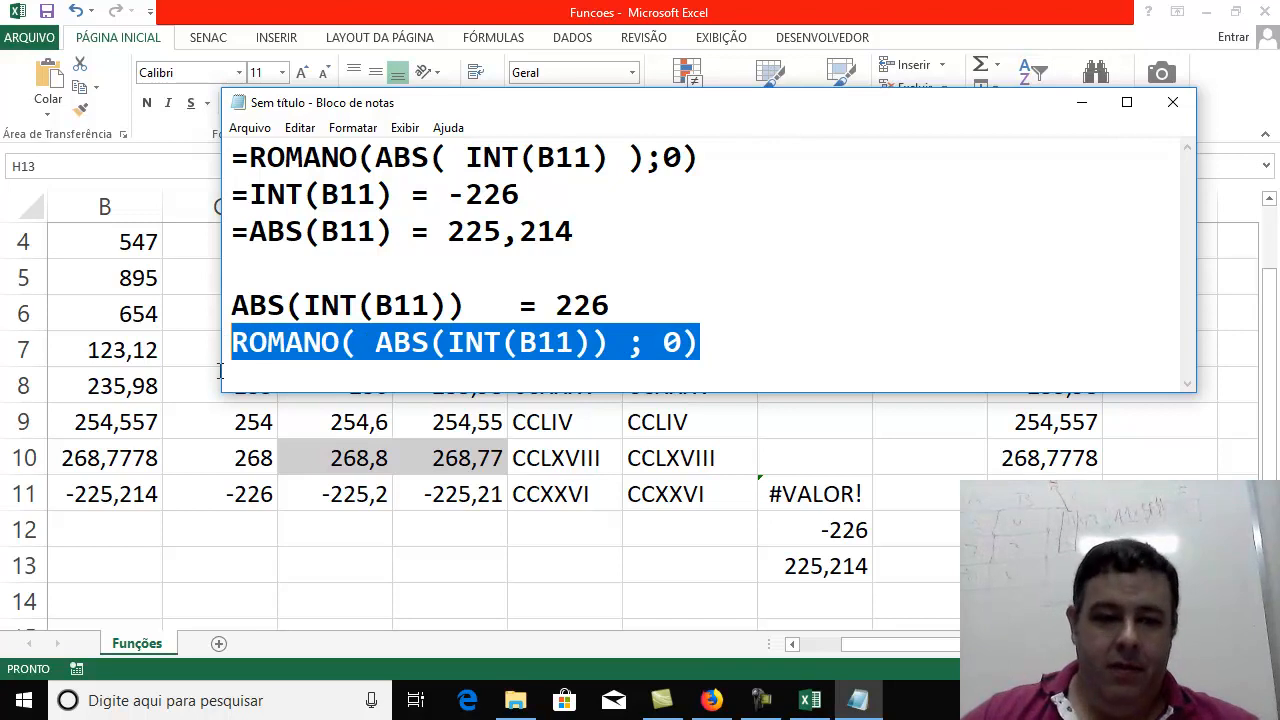
pyautogui.click(736, 152)
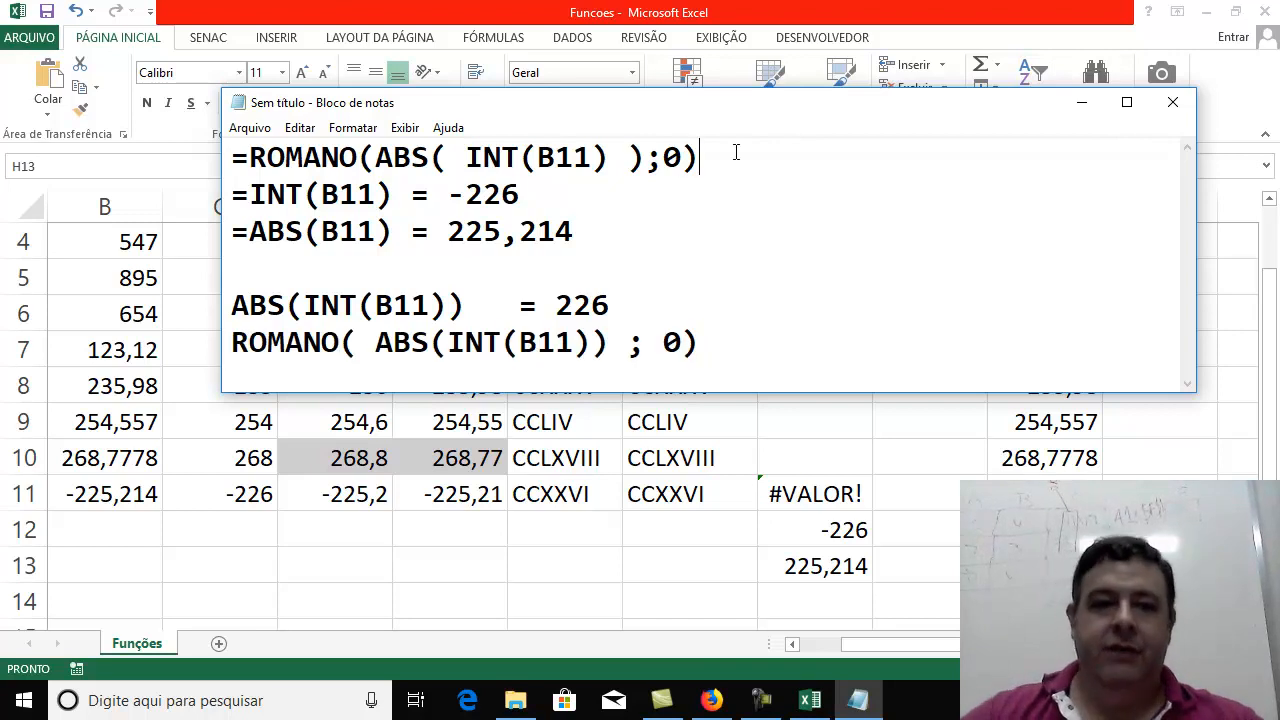
pyautogui.press('Return')
pyautogui.press('Return')
pyautogui.press('Up')
pyautogui.hotkey('ctrl', 'v')
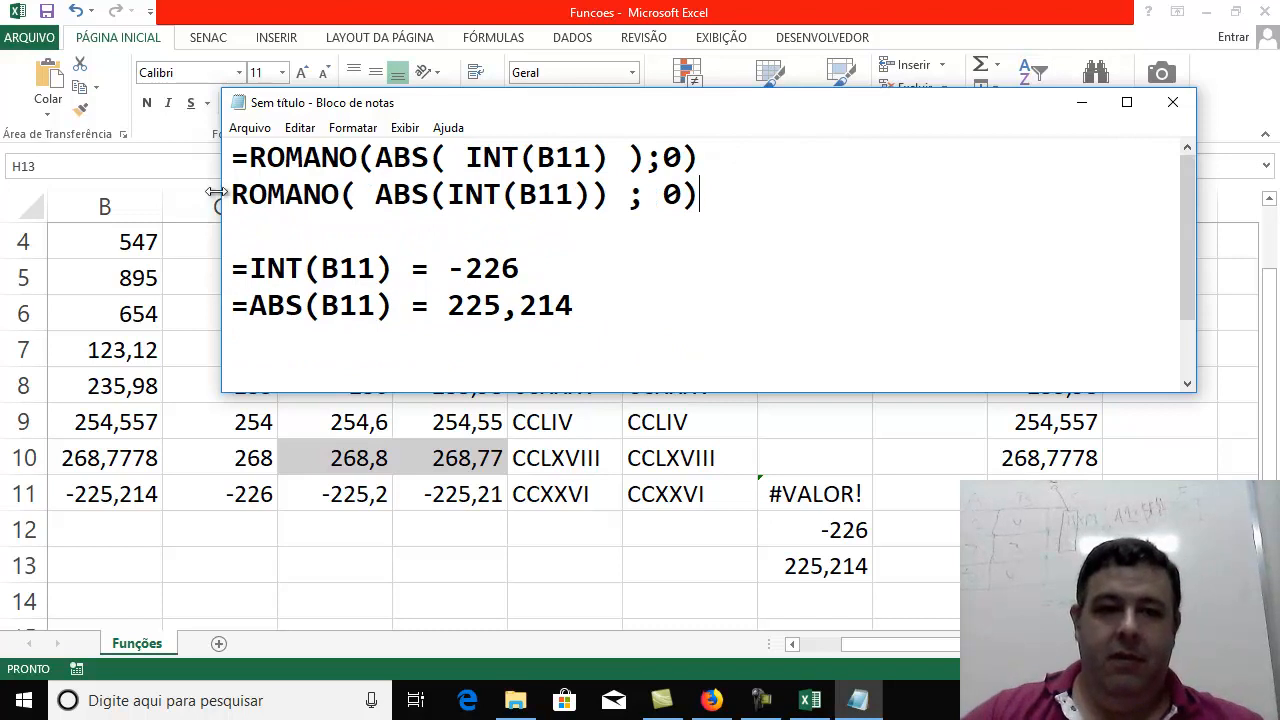
# Indent the copied formula by one space and adjust its inner spacing to read ROMANO(ABS( INT(B11) );0) like the line above
pyautogui.press('Home')
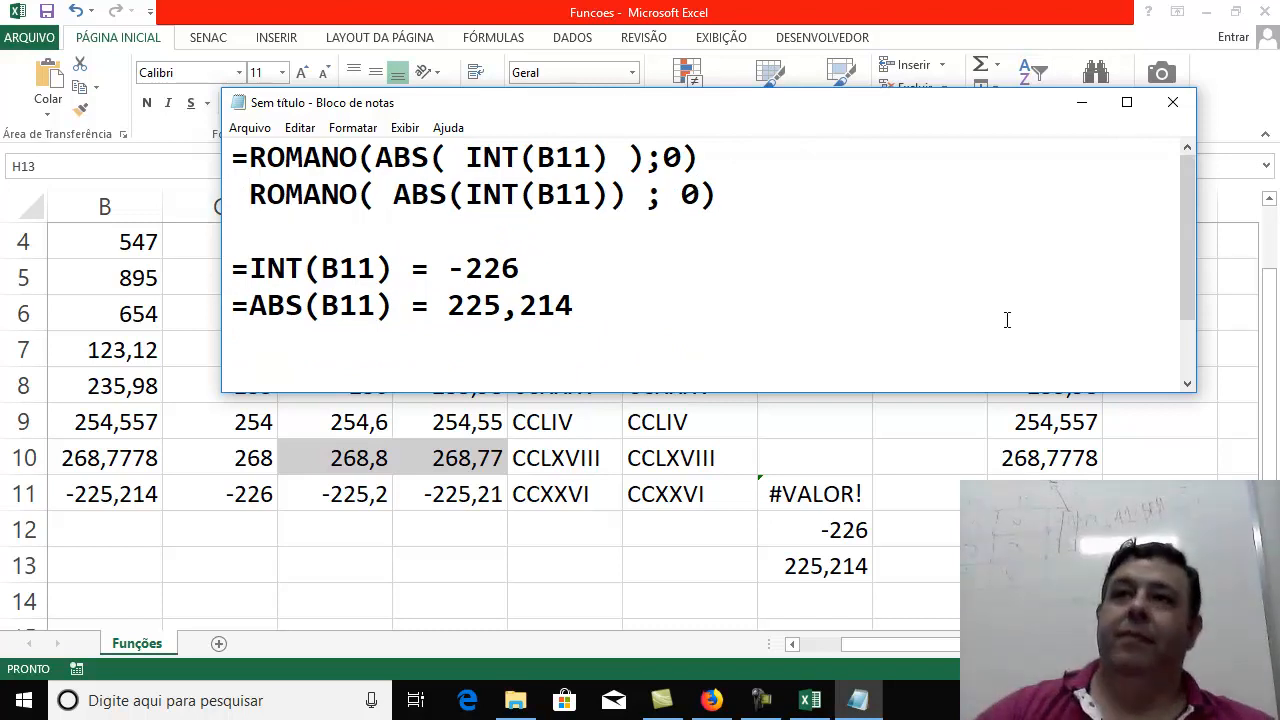
pyautogui.click(378, 196)
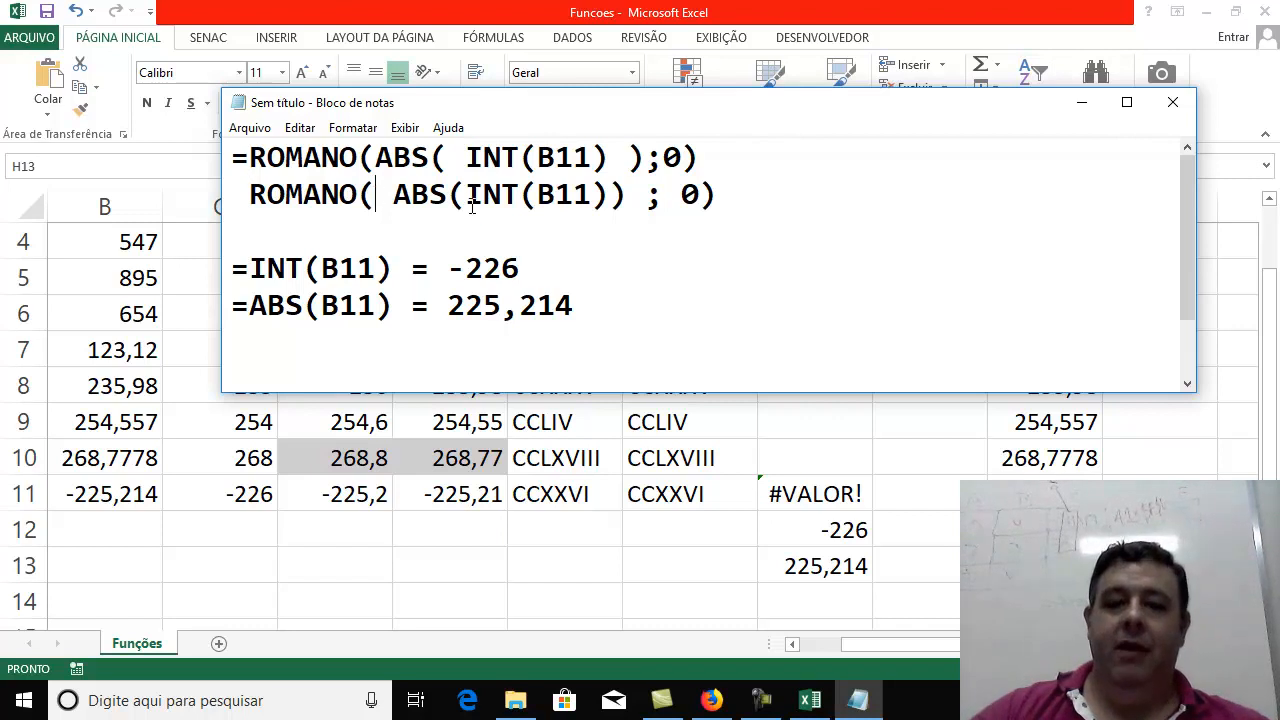
pyautogui.press('Delete')
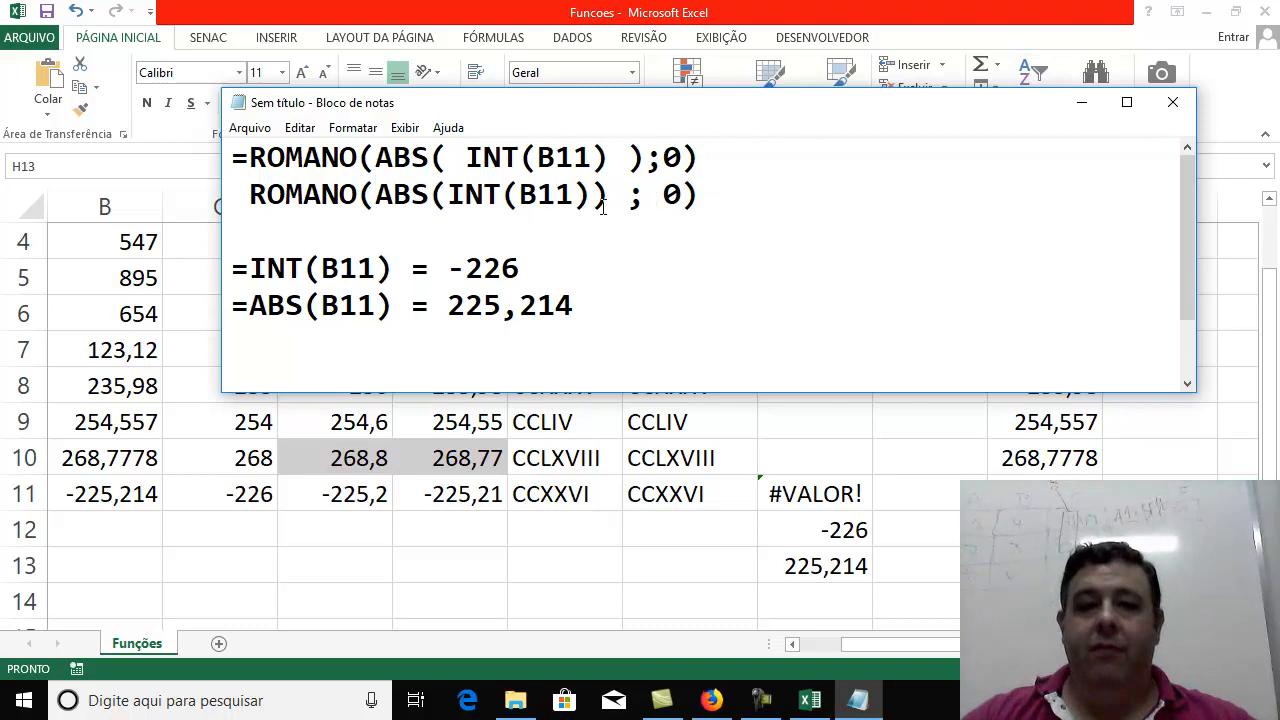
pyautogui.click(448, 195)
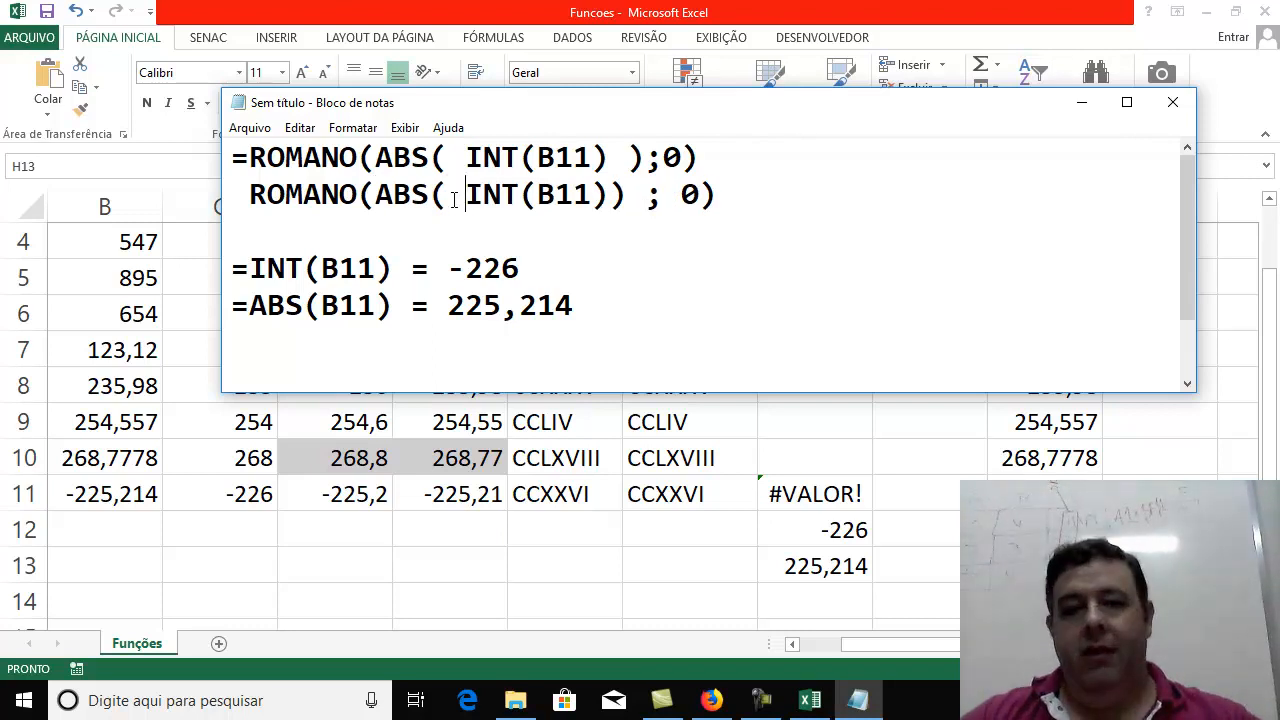
pyautogui.click(611, 192)
pyautogui.press('Right')
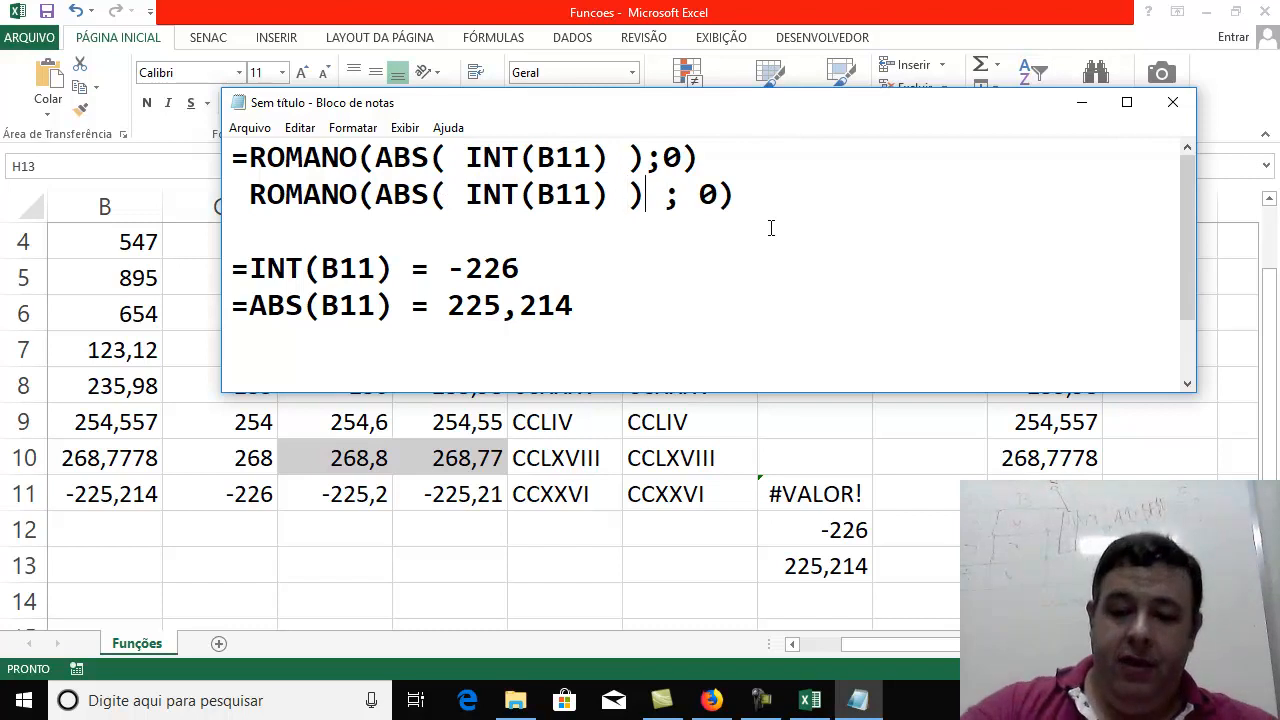
pyautogui.press('Delete')
pyautogui.press('Right')
pyautogui.press('Right')
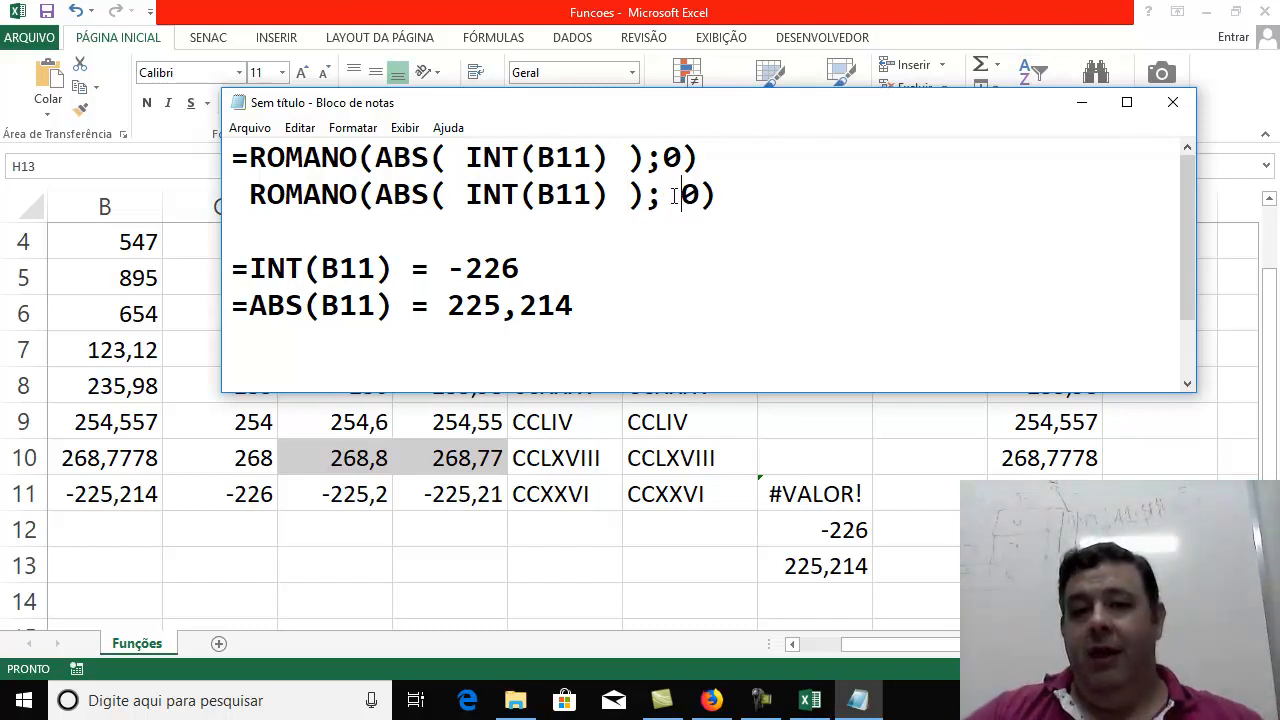
pyautogui.press('BackSpace')
# Write DEBUGAR below the =ABS(B11) = 225,214 line, separated from it by a blank line
pyautogui.click(774, 184)
pyautogui.press('Down')
pyautogui.press('Down')
pyautogui.press('Down')
pyautogui.press('Down')
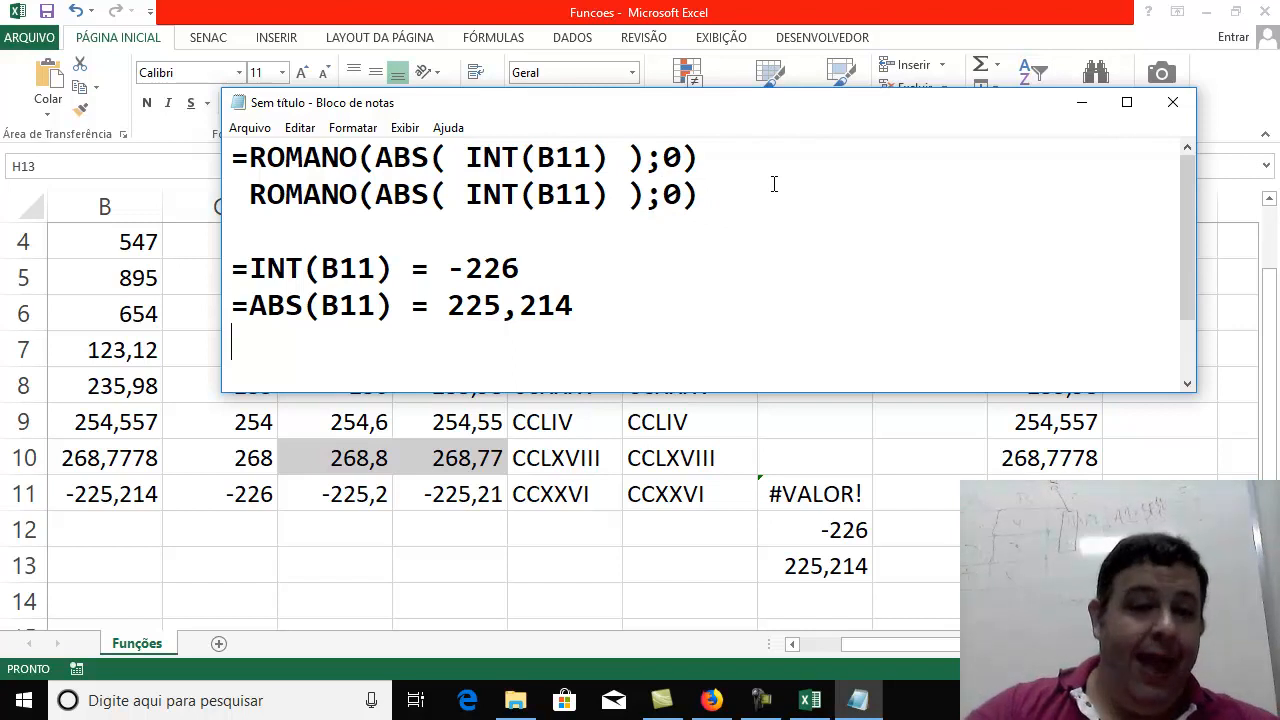
pyautogui.press('Down')
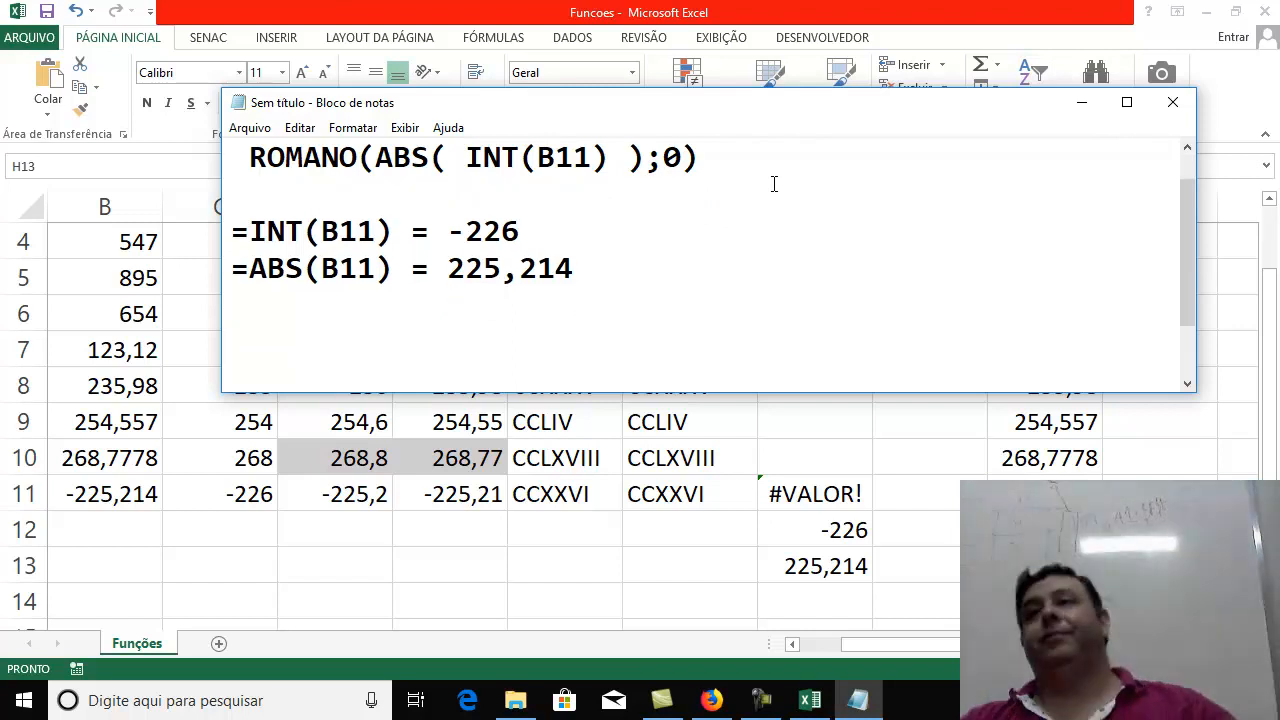
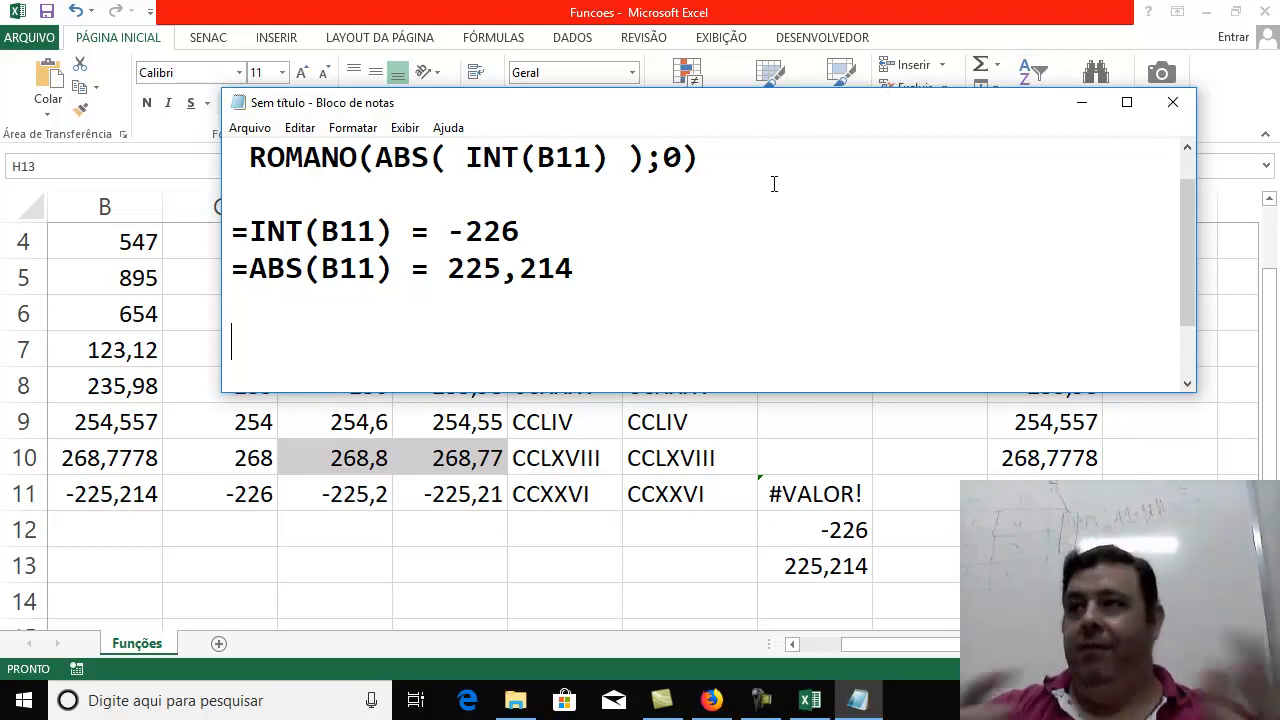
pyautogui.write('DEB')
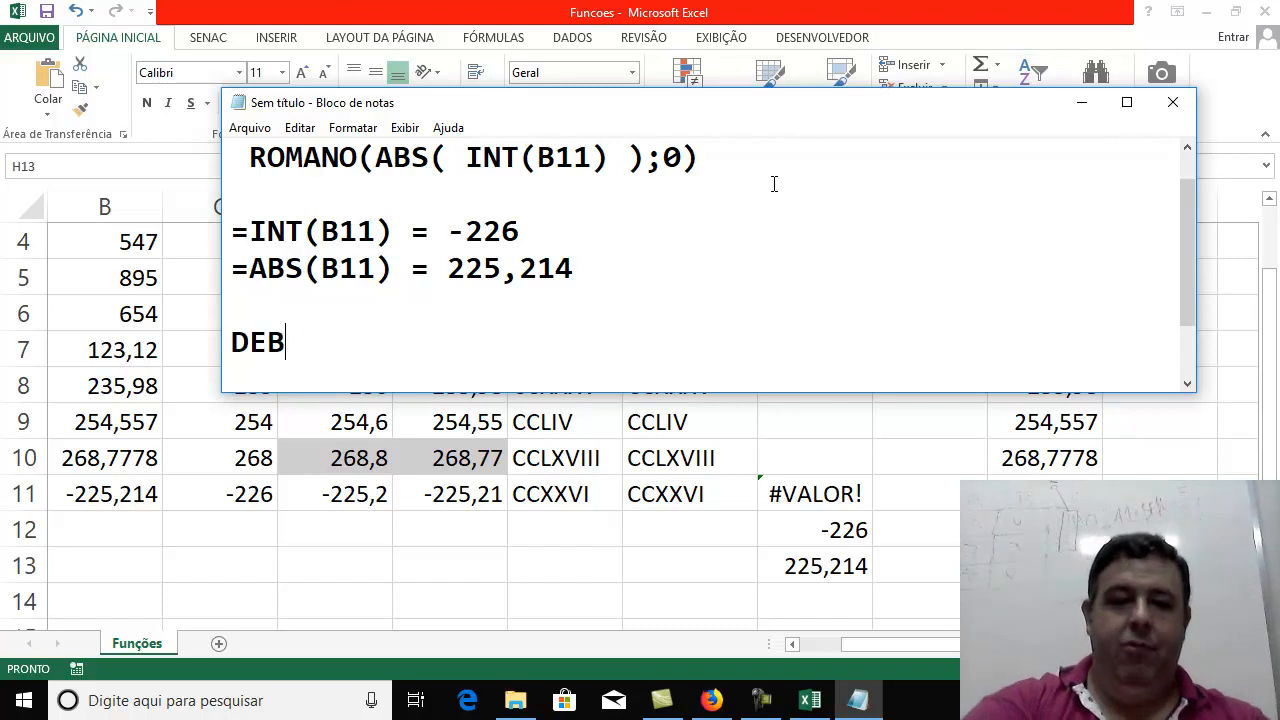
pyautogui.write('UGAR')
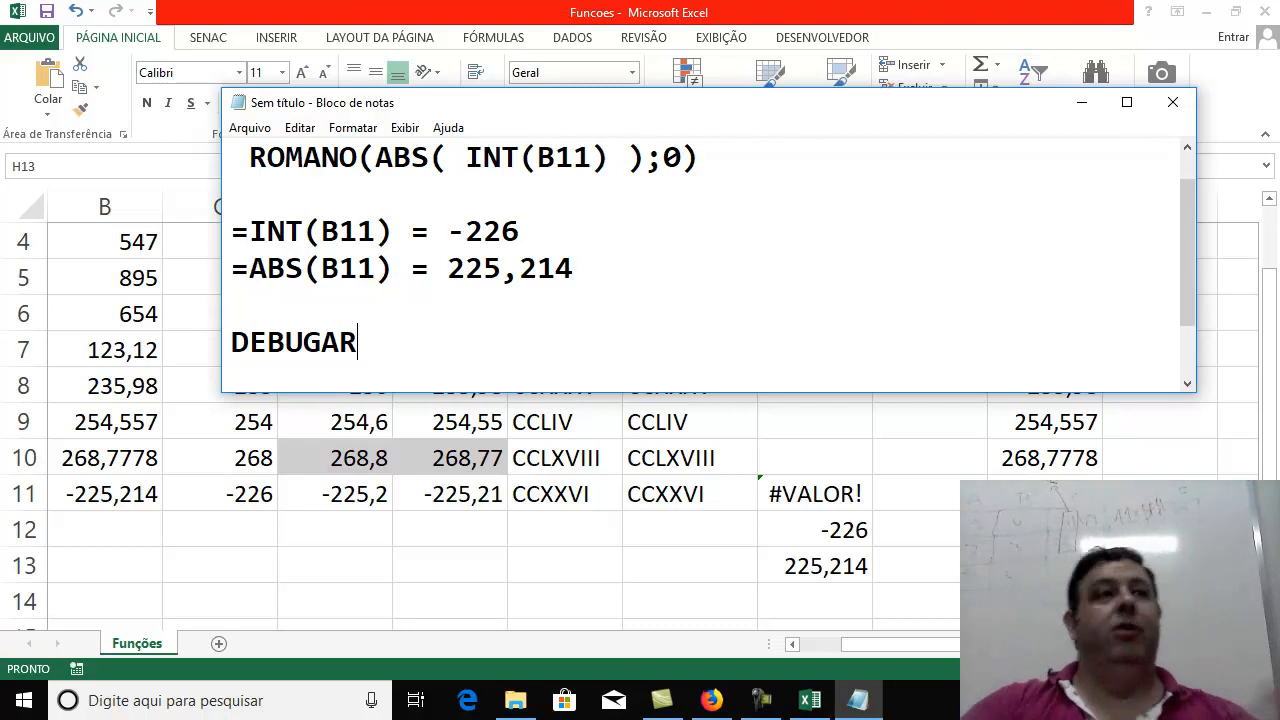
# Minimise the note and examine the formulas in Excel cells H11, H12 and H13
pyautogui.click(1081, 102)
pyautogui.click(818, 530)
pyautogui.click(820, 566)
pyautogui.click(820, 532)
pyautogui.click(820, 558)
pyautogui.click(826, 500)
pyautogui.click(810, 527)
pyautogui.click(810, 557)
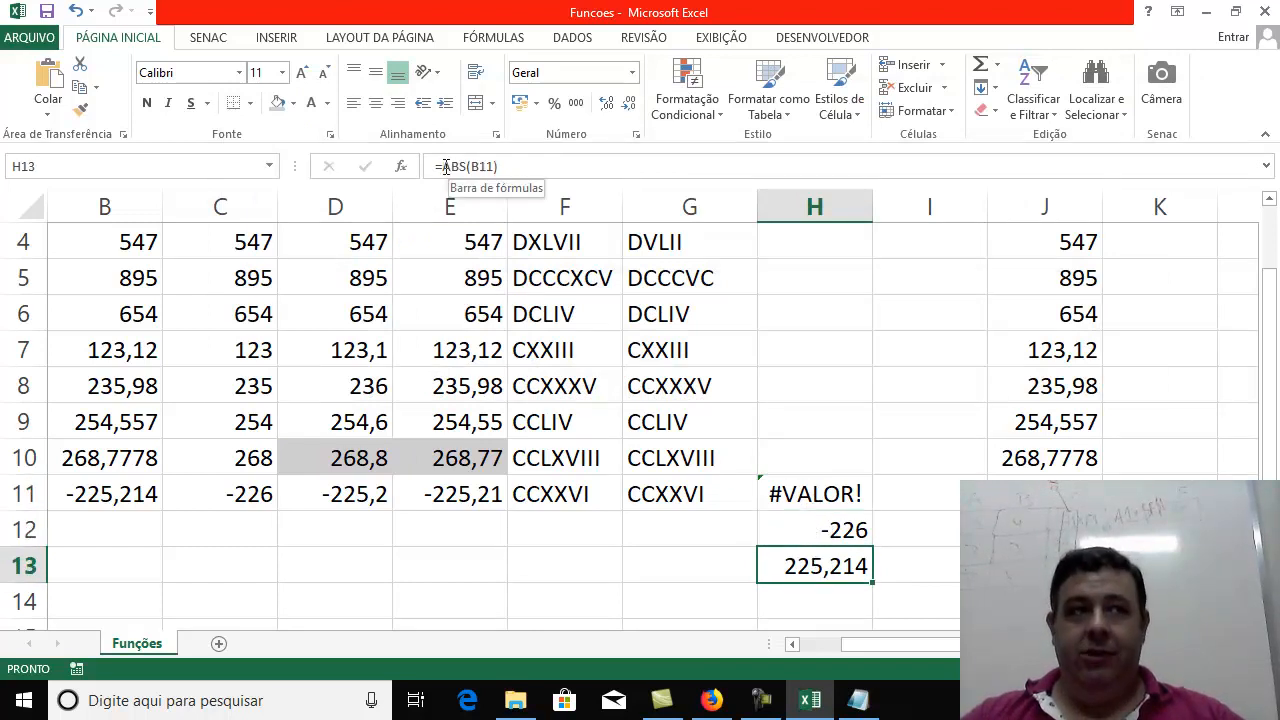
# Change the formula in H13 to =ABS(H12) so it takes the integer result above as its argument
pyautogui.click(534, 175)
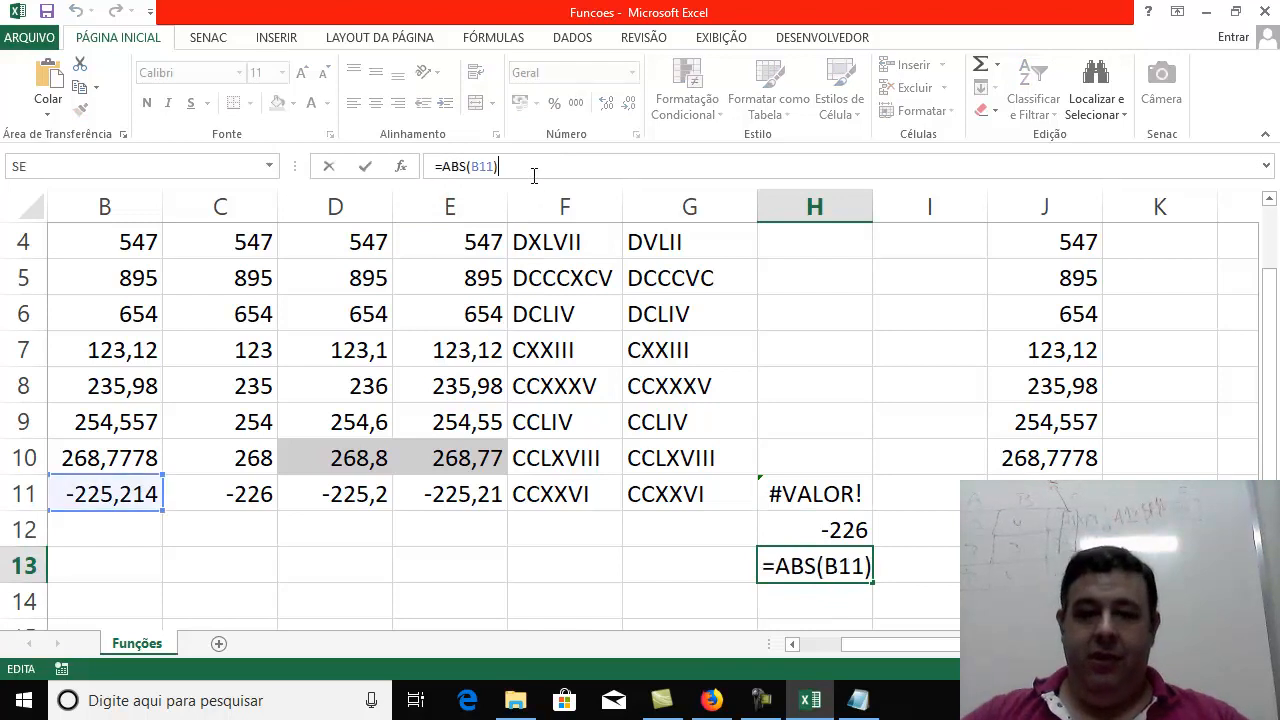
pyautogui.press('BackSpace')
pyautogui.press('BackSpace')
pyautogui.press('BackSpace')
pyautogui.press('BackSpace')
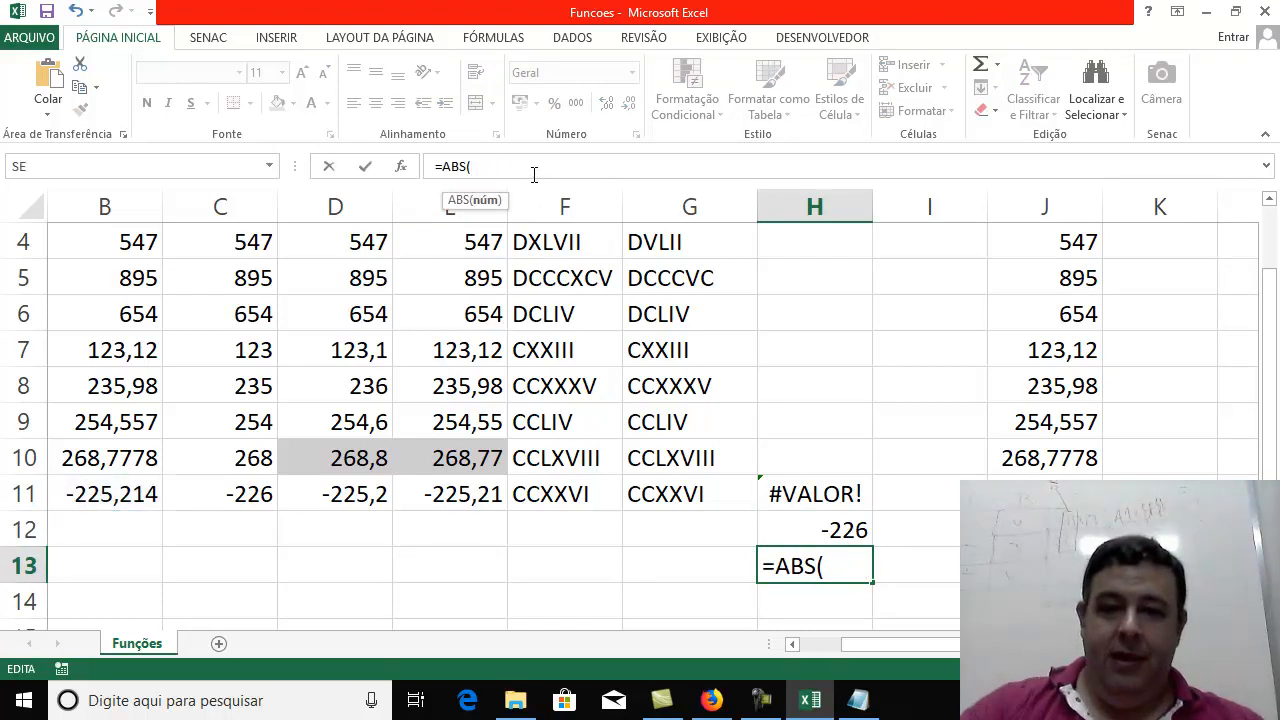
pyautogui.click(833, 530)
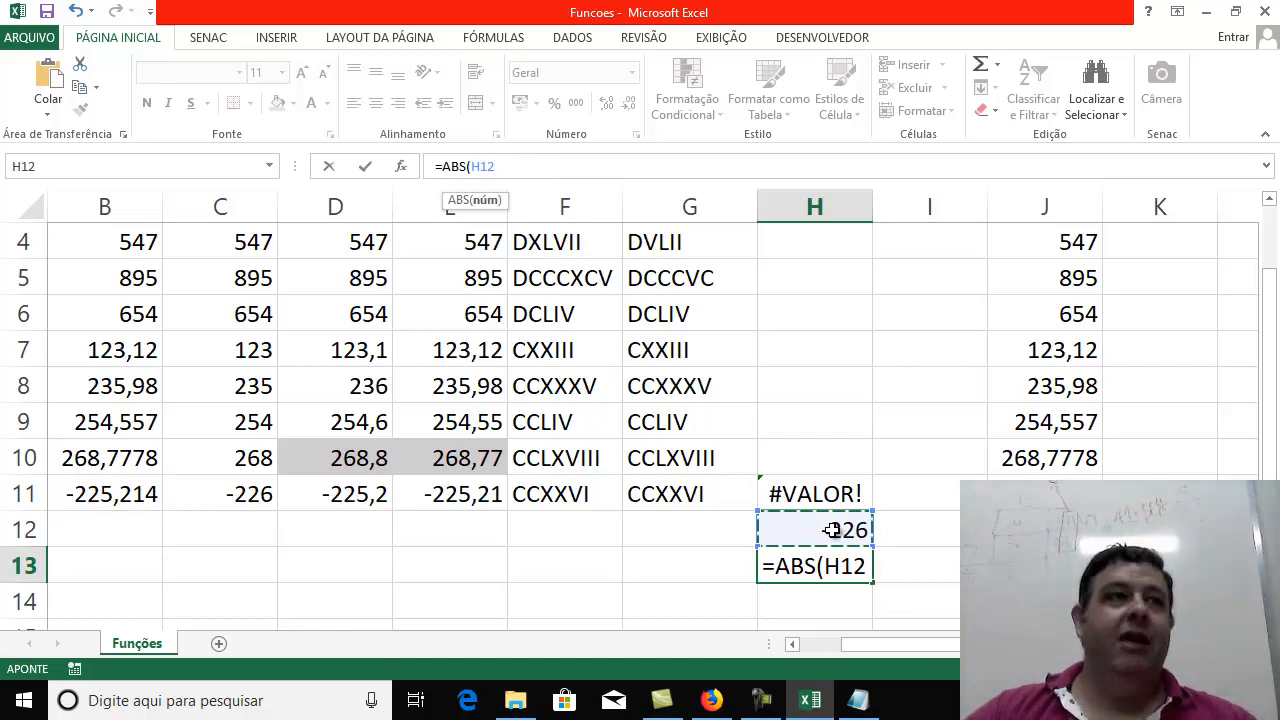
pyautogui.write('P)')
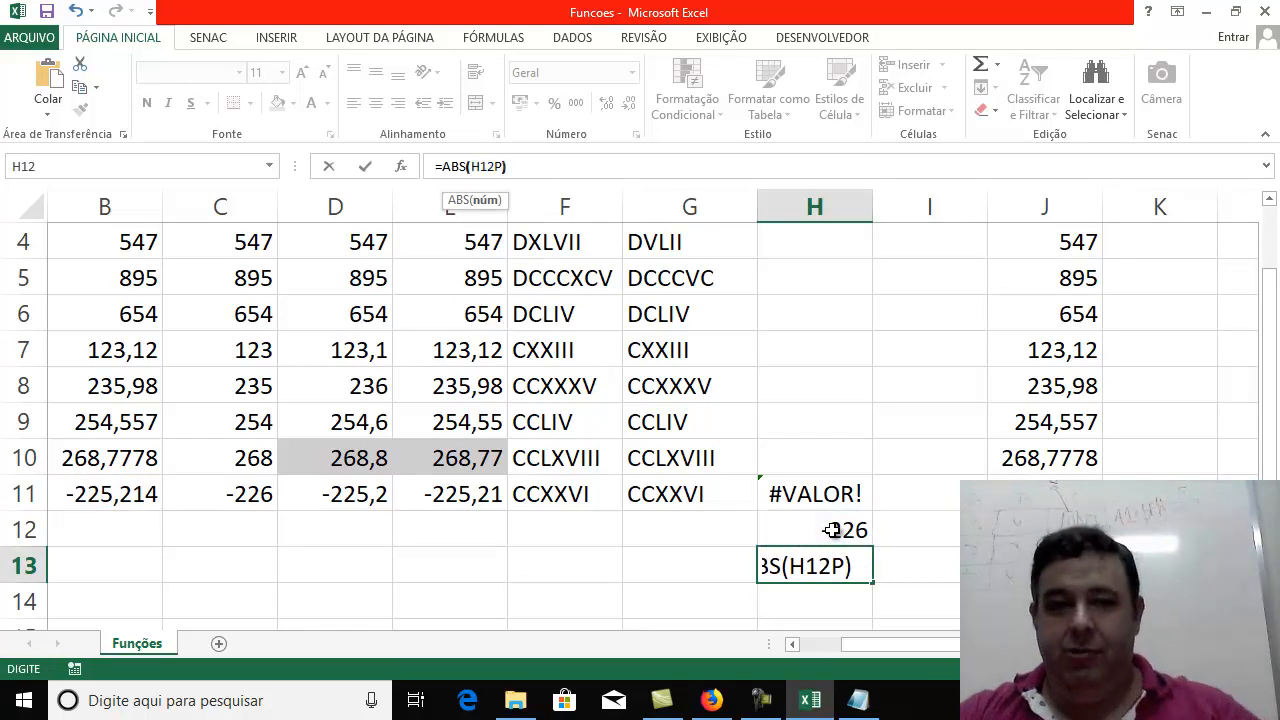
pyautogui.press('BackSpace')
pyautogui.press('BackSpace')
pyautogui.write(')')
pyautogui.press('Return')
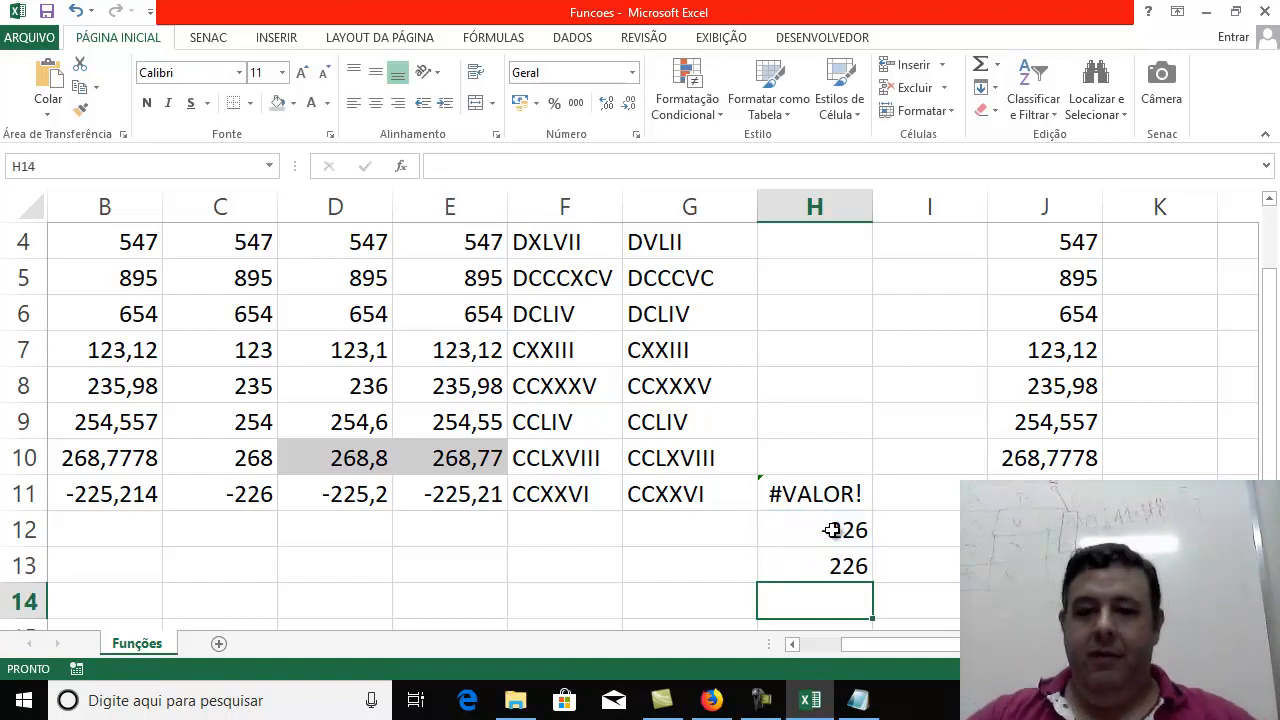
# Label cells G12, G13 and G14 as 1 Passo, 2 Passo and 3 Passo
pyautogui.click(808, 523)
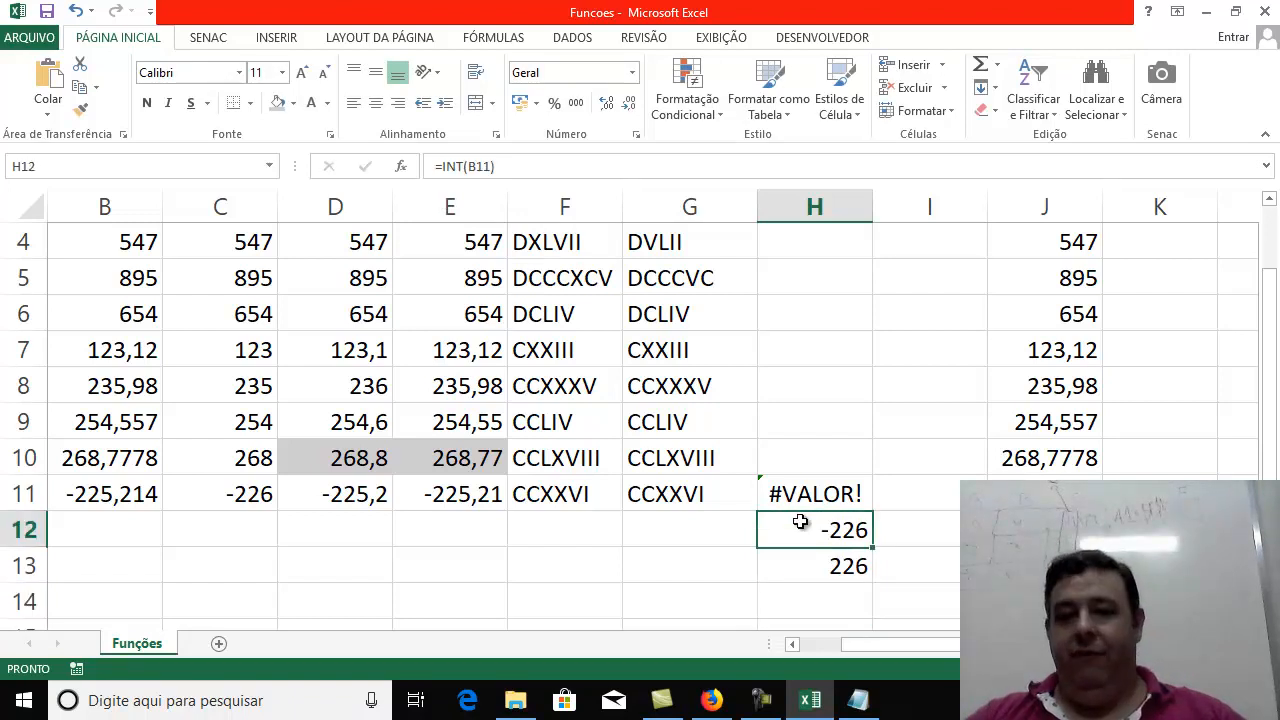
pyautogui.click(721, 520)
pyautogui.write('1 Passo')
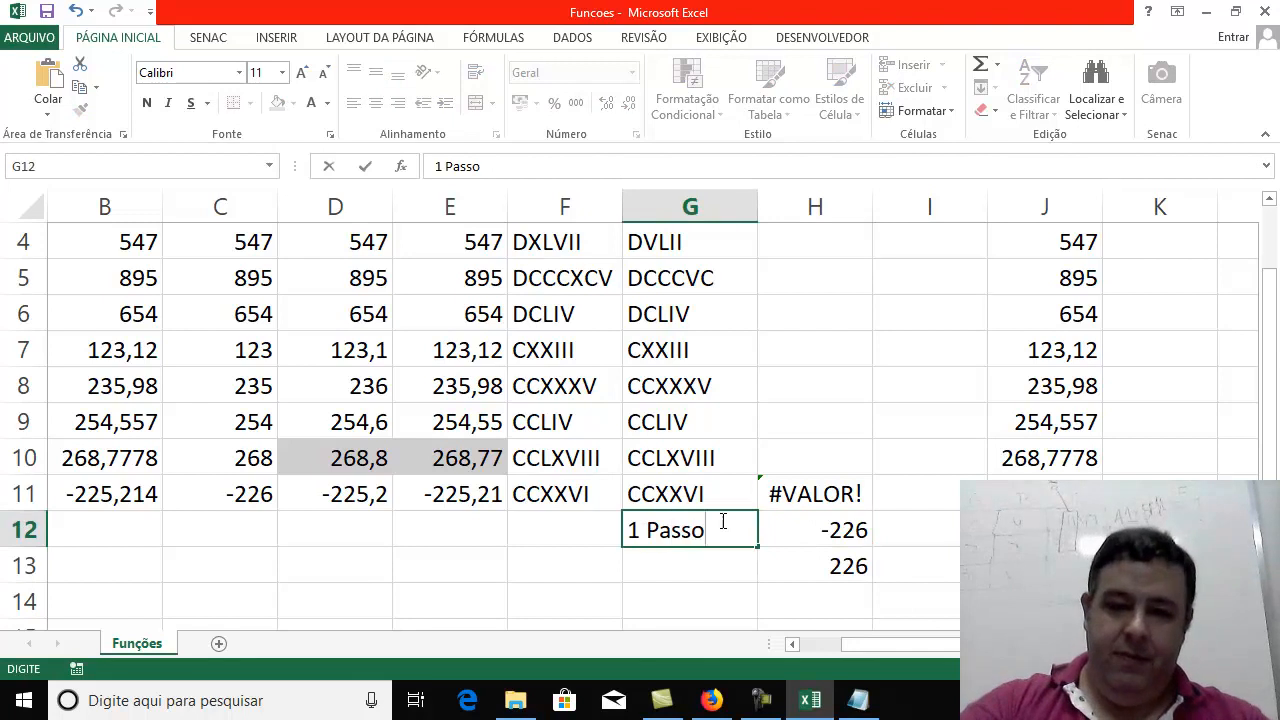
pyautogui.press('Return')
pyautogui.write('2 ')
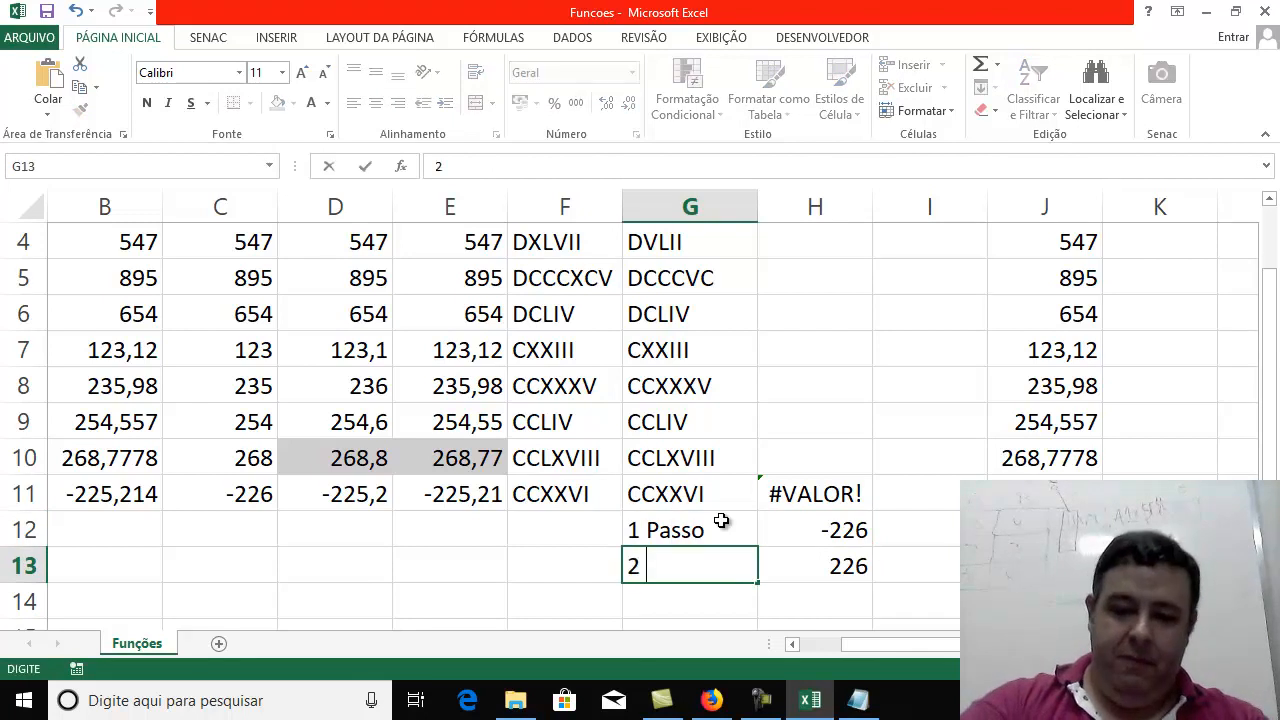
pyautogui.write('Passo')
pyautogui.press('Return')
pyautogui.write('3 Passo')
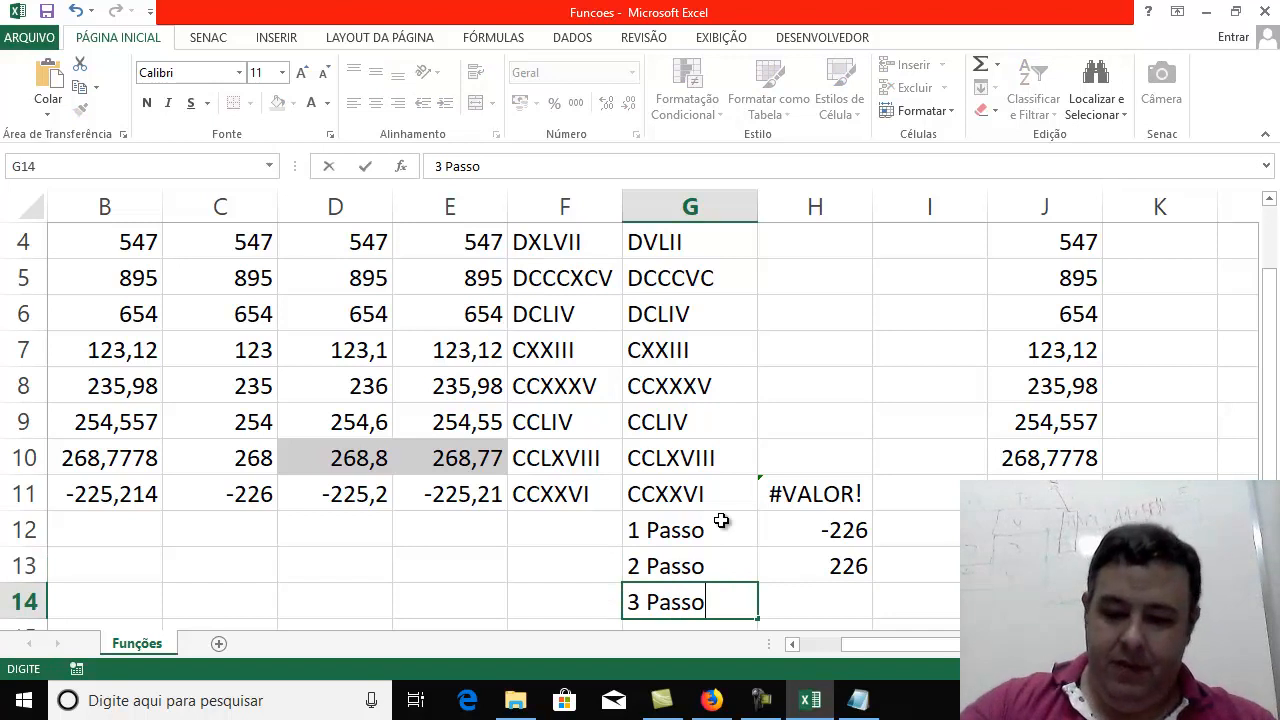
pyautogui.hotkey('ctrl', 'Return')
# Enter =ROMANO(H13;0) in H14 to convert the second step's result to a Roman numeral
pyautogui.scroll(-1, 721, 520)
pyautogui.press('Right')
pyautogui.write('=')
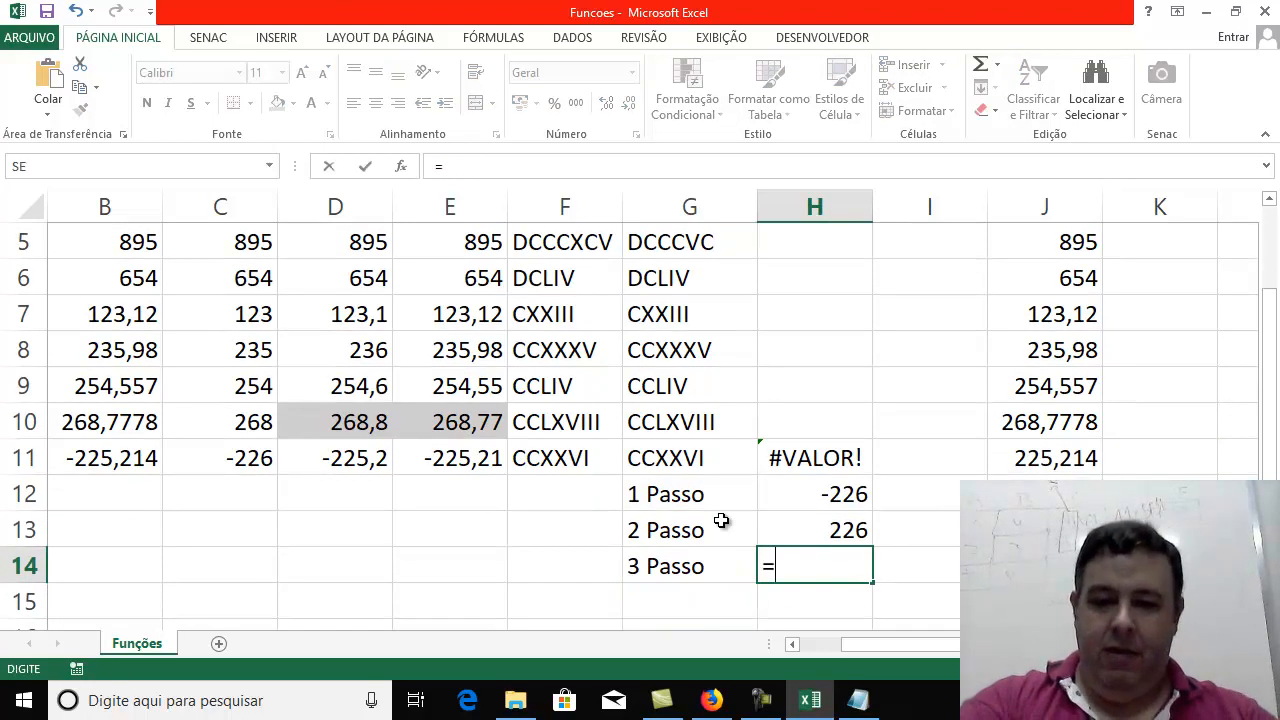
pyautogui.write('Romano(')
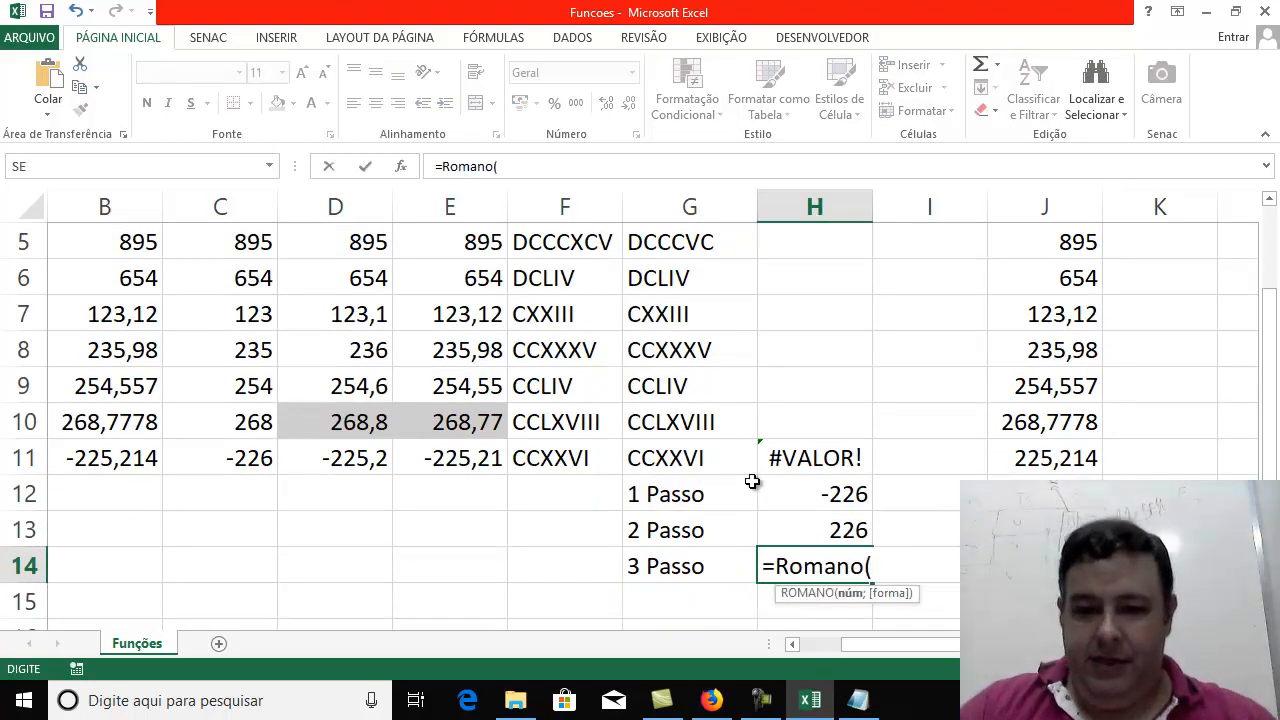
pyautogui.click(828, 532)
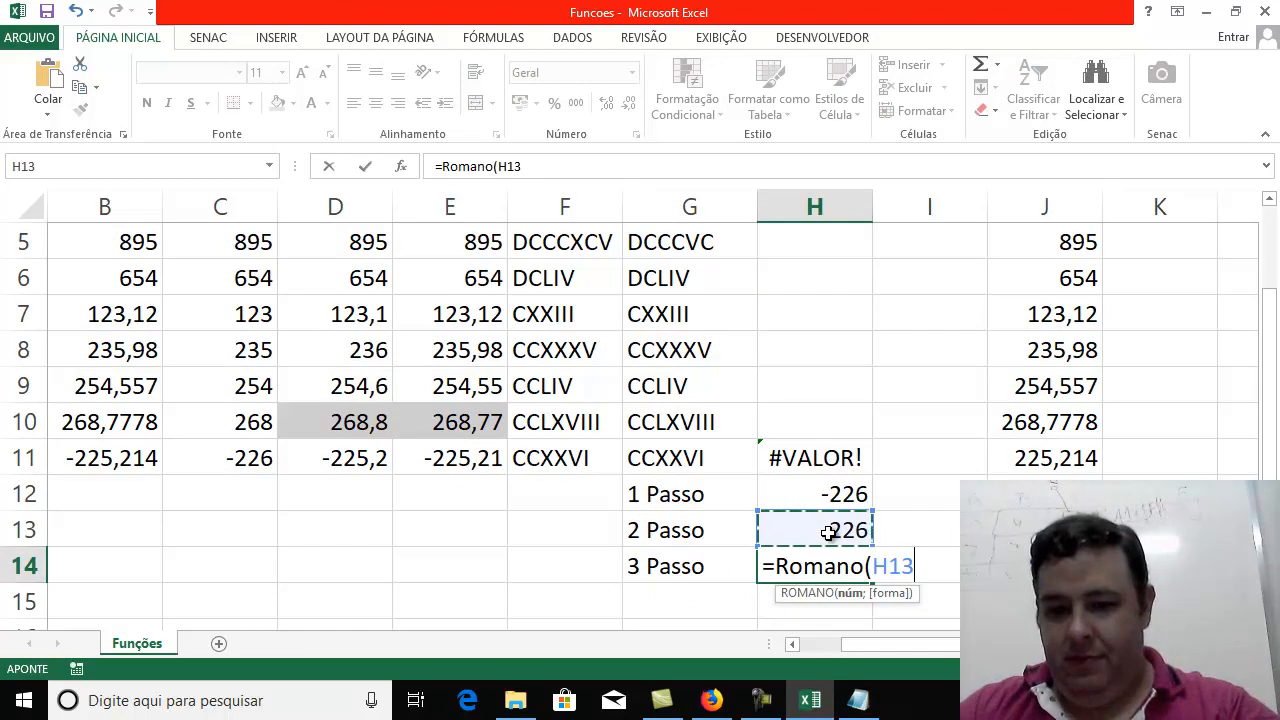
pyautogui.write(';0)')
pyautogui.press('Return')
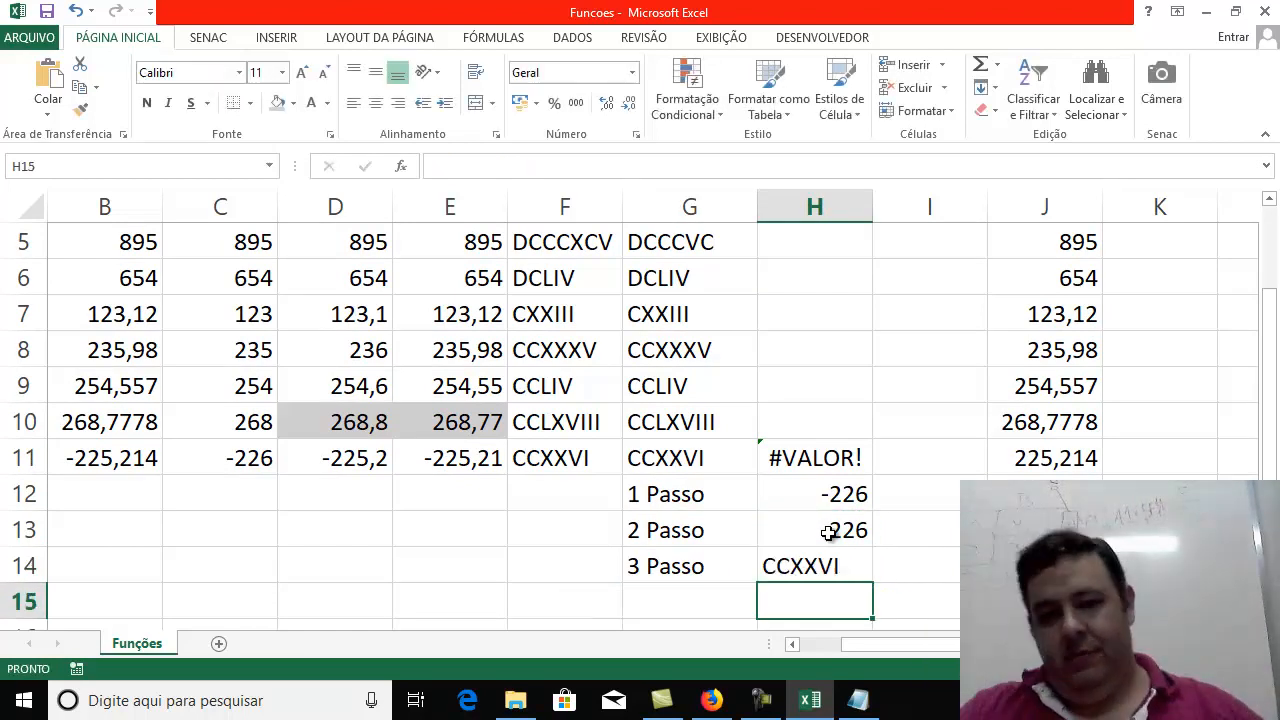
# Examine the formulas of the three steps in H12 to H14 and compare them with the failing formula in H11
pyautogui.click(829, 492)
pyautogui.click(820, 530)
pyautogui.click(816, 570)
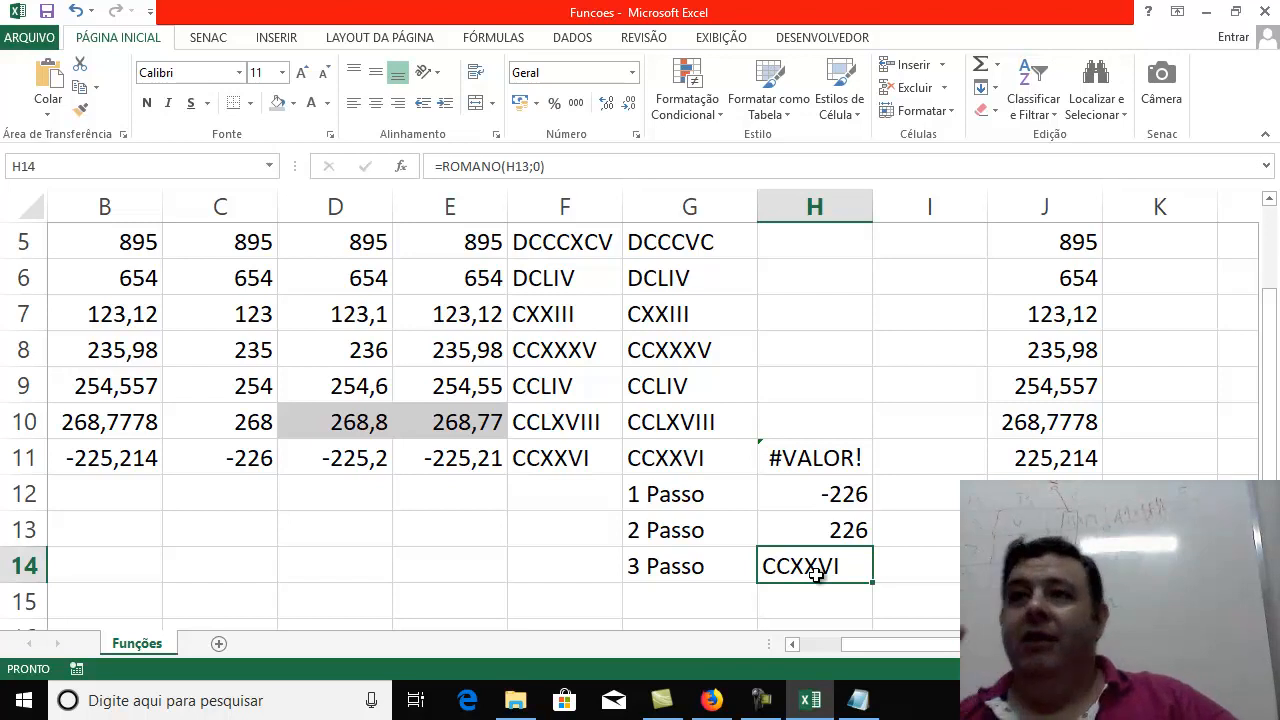
pyautogui.click(838, 447)
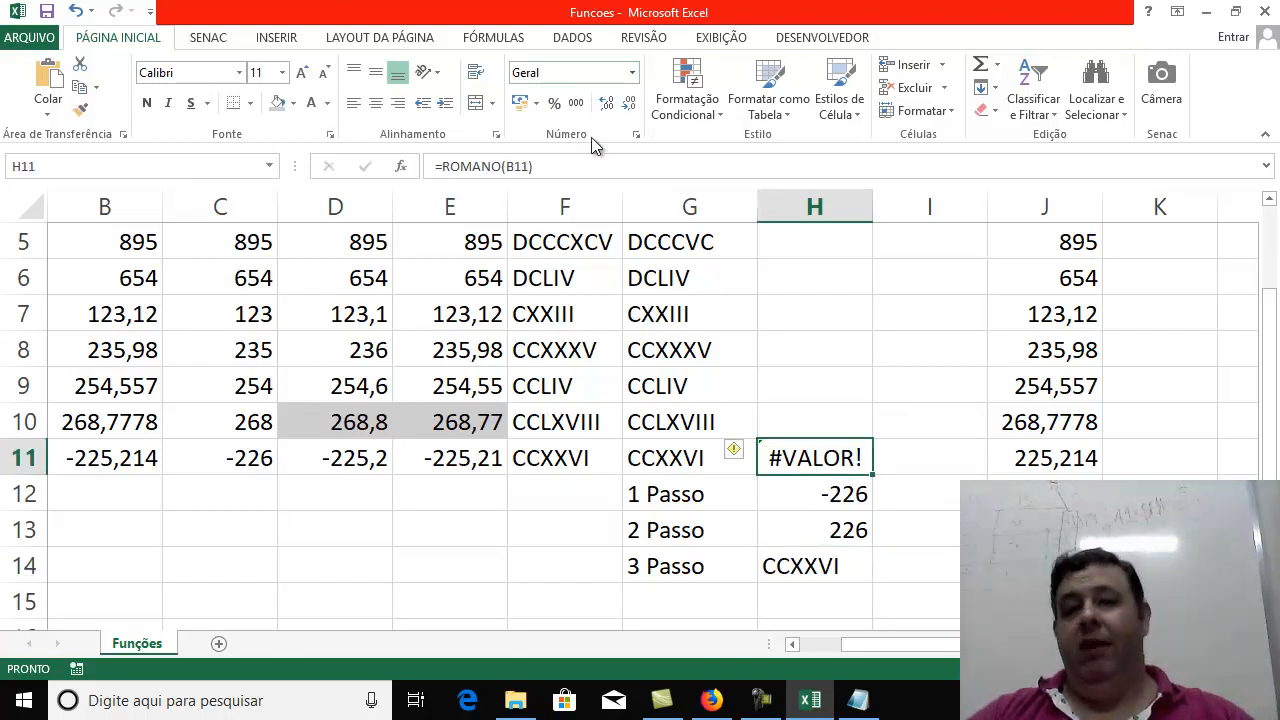
pyautogui.click(838, 499)
pyautogui.click(838, 532)
pyautogui.click(806, 576)
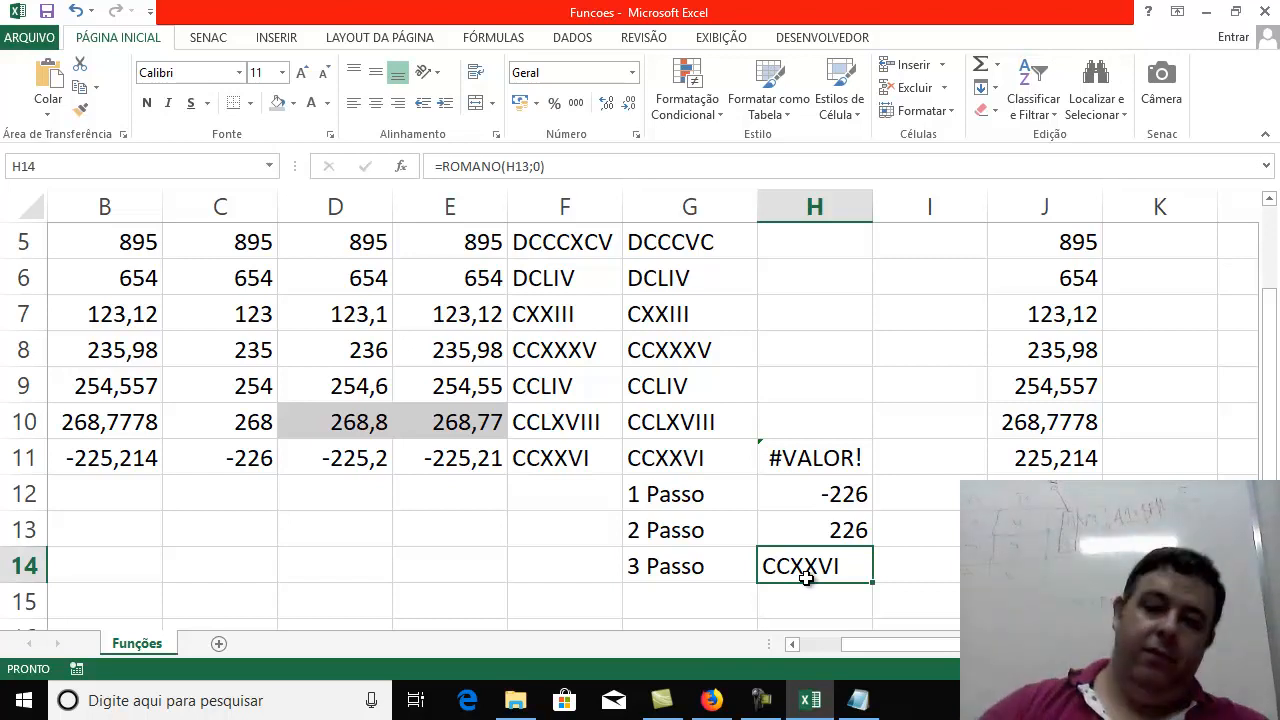
pyautogui.click(775, 451)
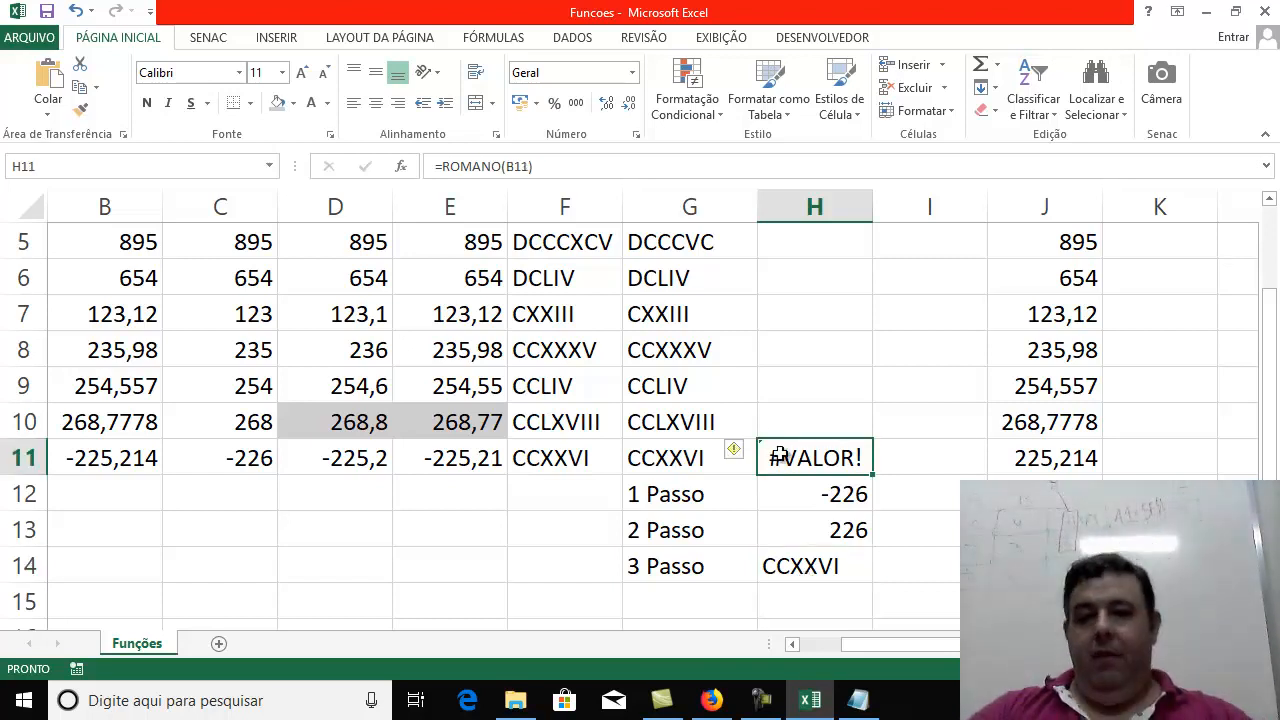
pyautogui.click(1045, 530)
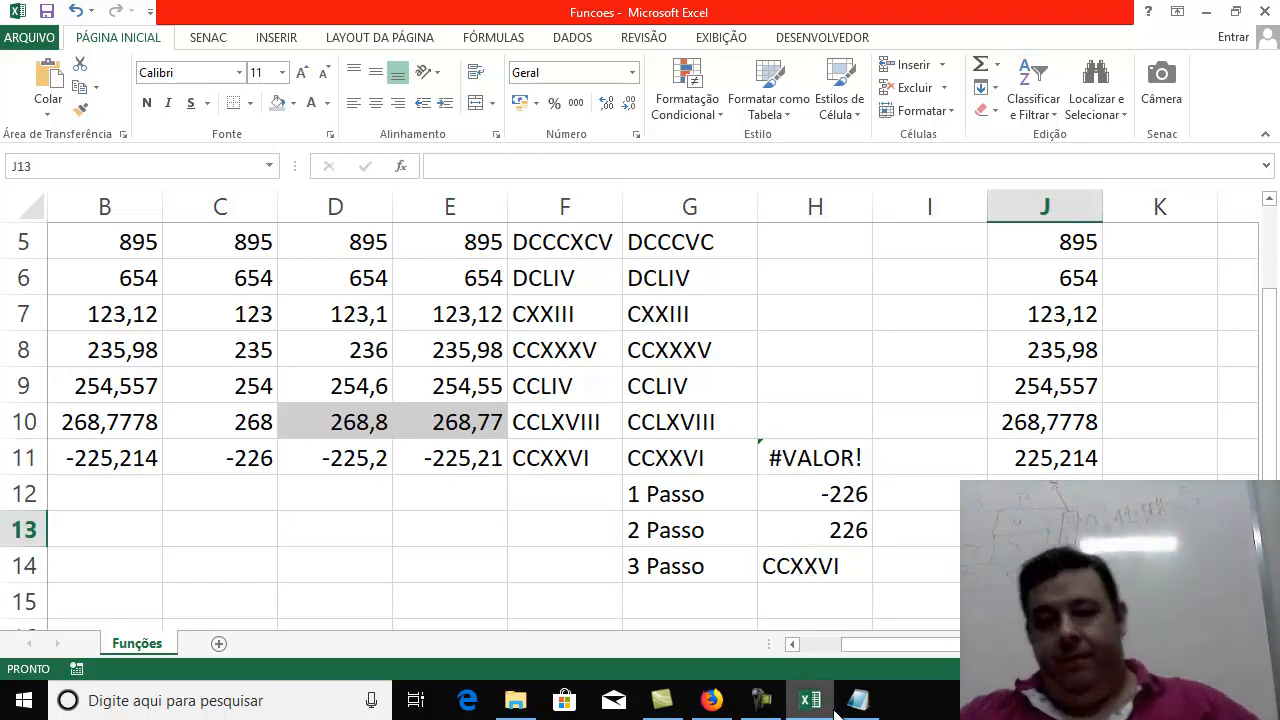
pyautogui.moveTo(757, 708)
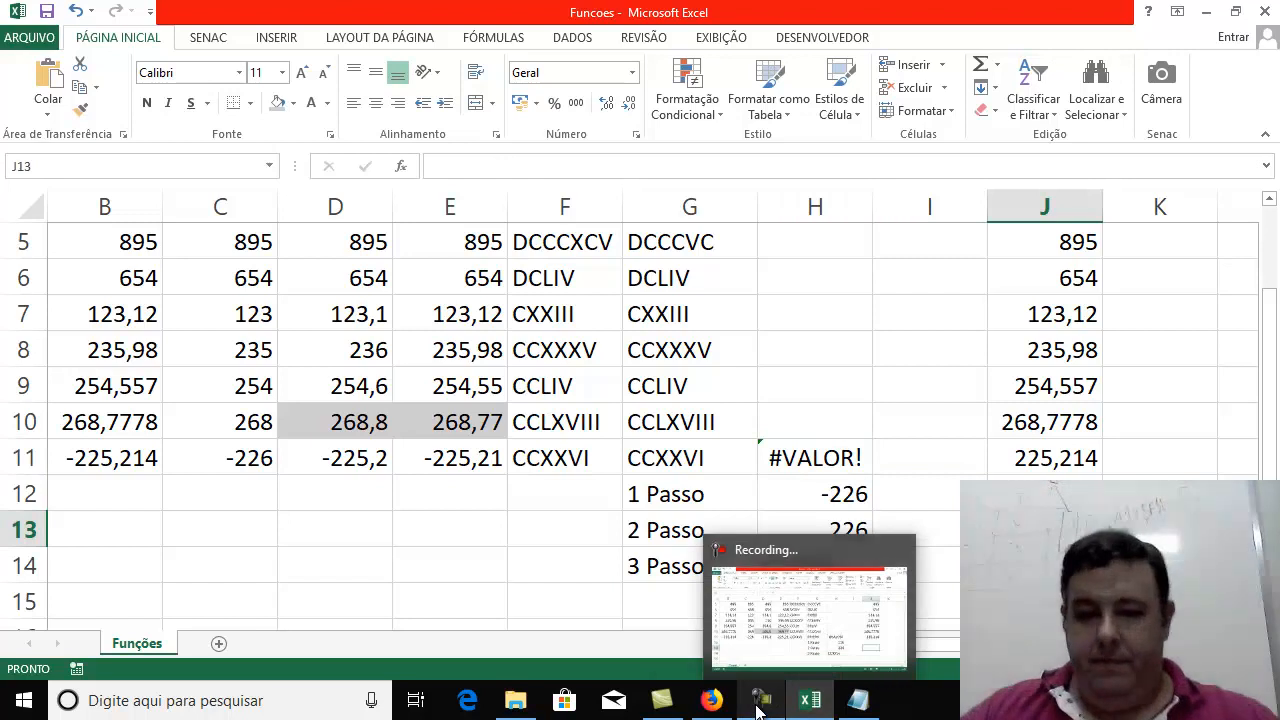
pyautogui.click(889, 517)
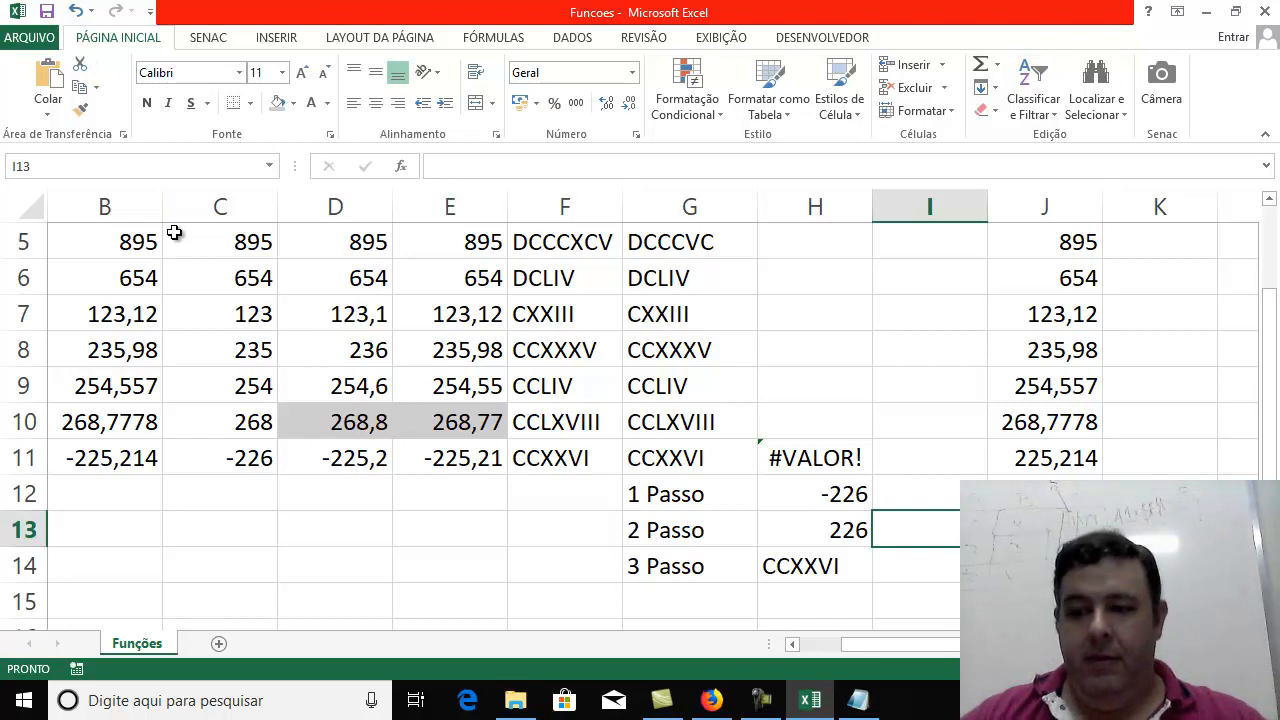
# Add a new worksheet to the workbook and name it Funções 2
pyautogui.click(219, 644)
pyautogui.doubleClick(196, 647)
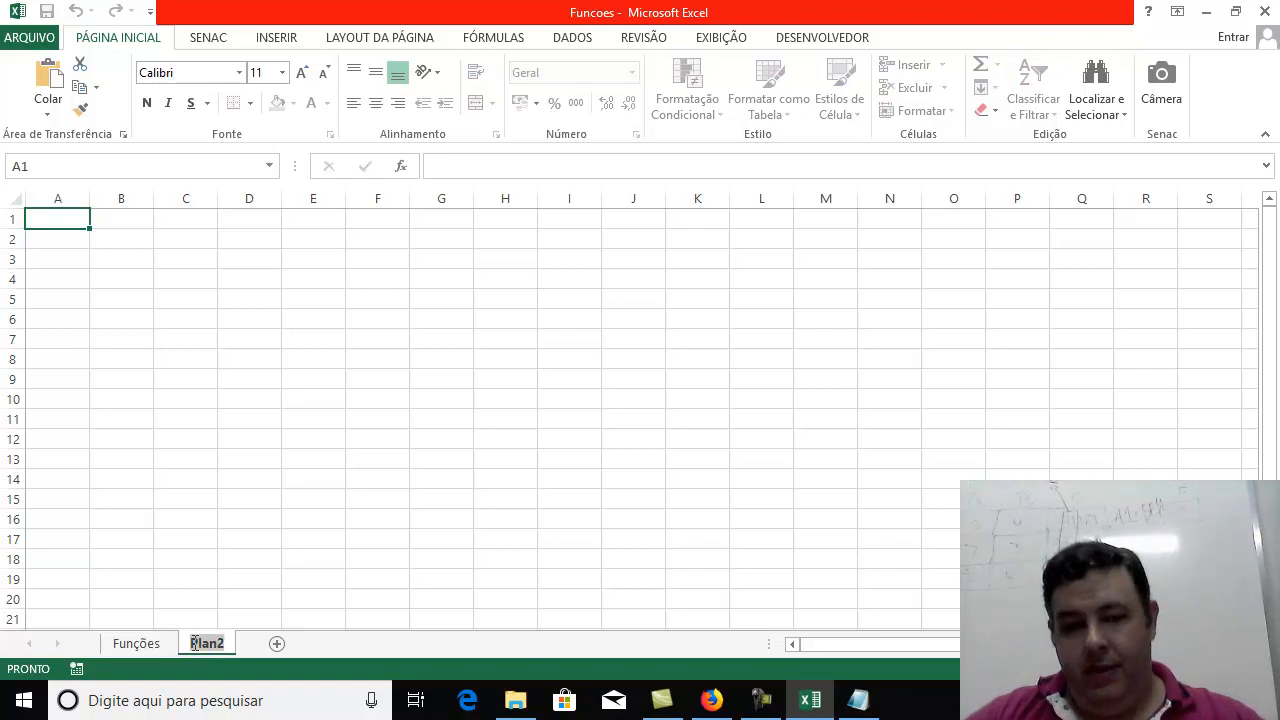
pyautogui.write('Funçõ')
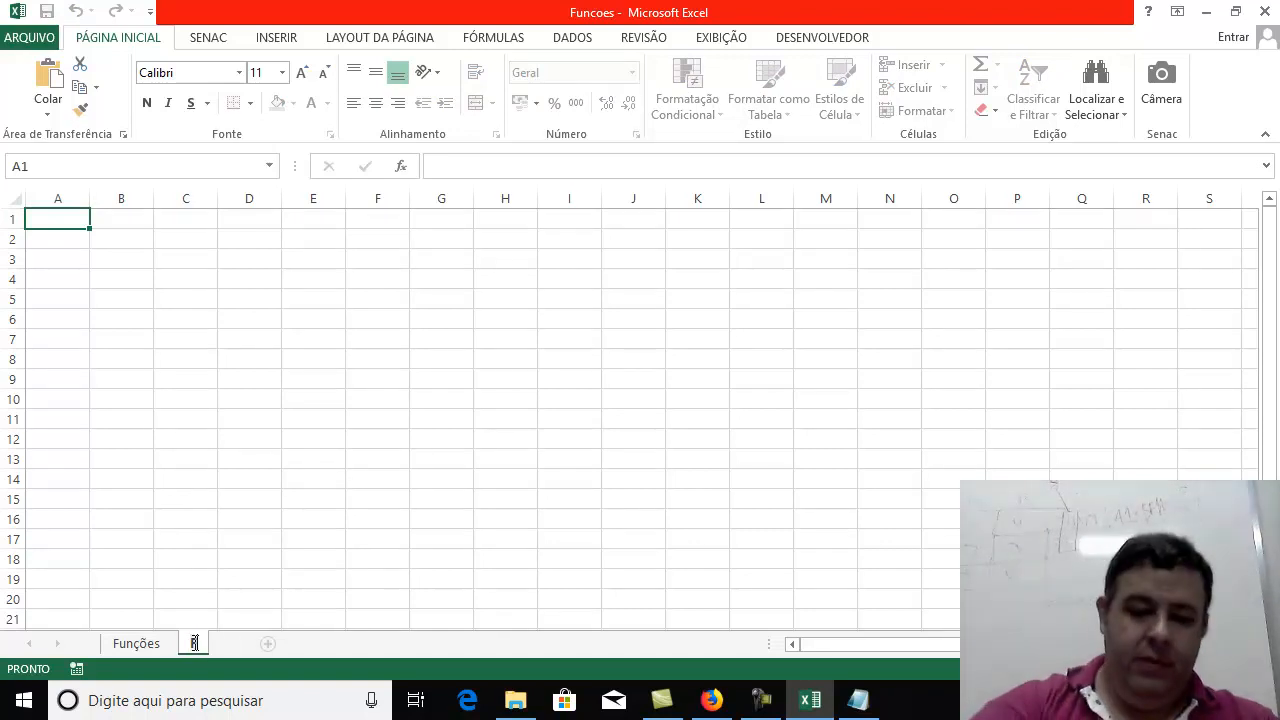
pyautogui.write('es')
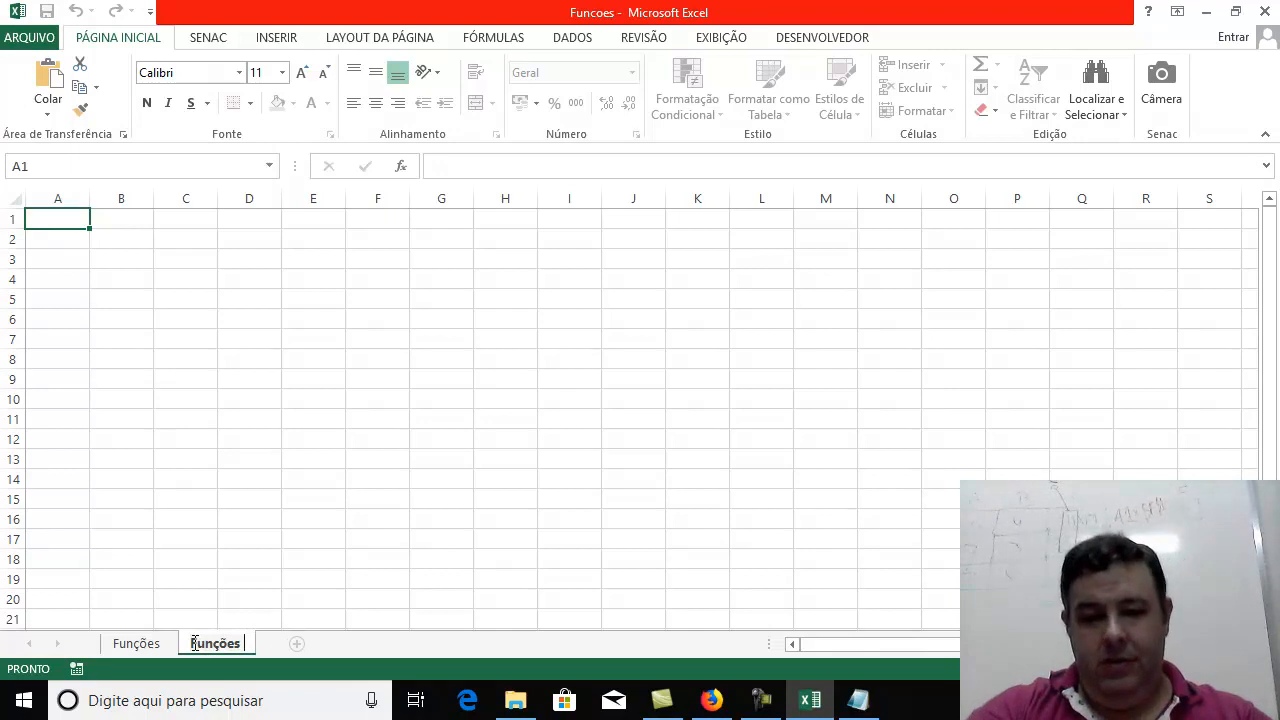
pyautogui.write(' 2')
pyautogui.press('Return')
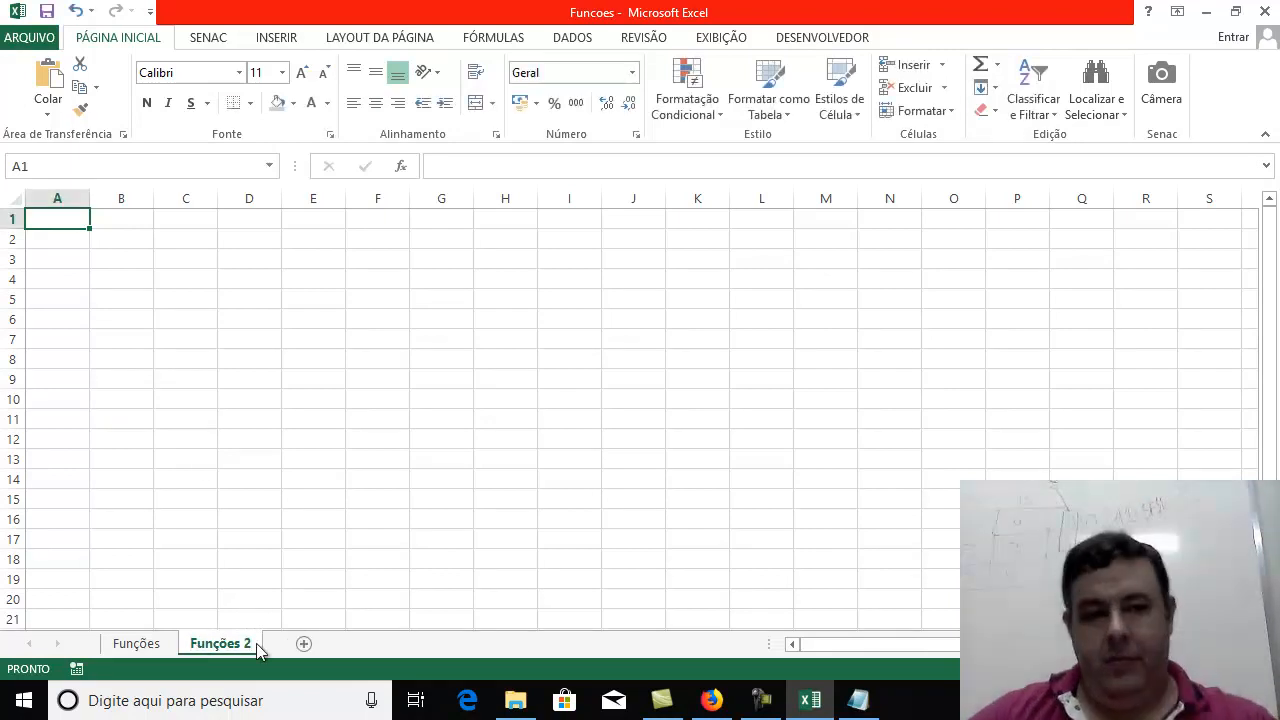
pyautogui.click(80, 362)
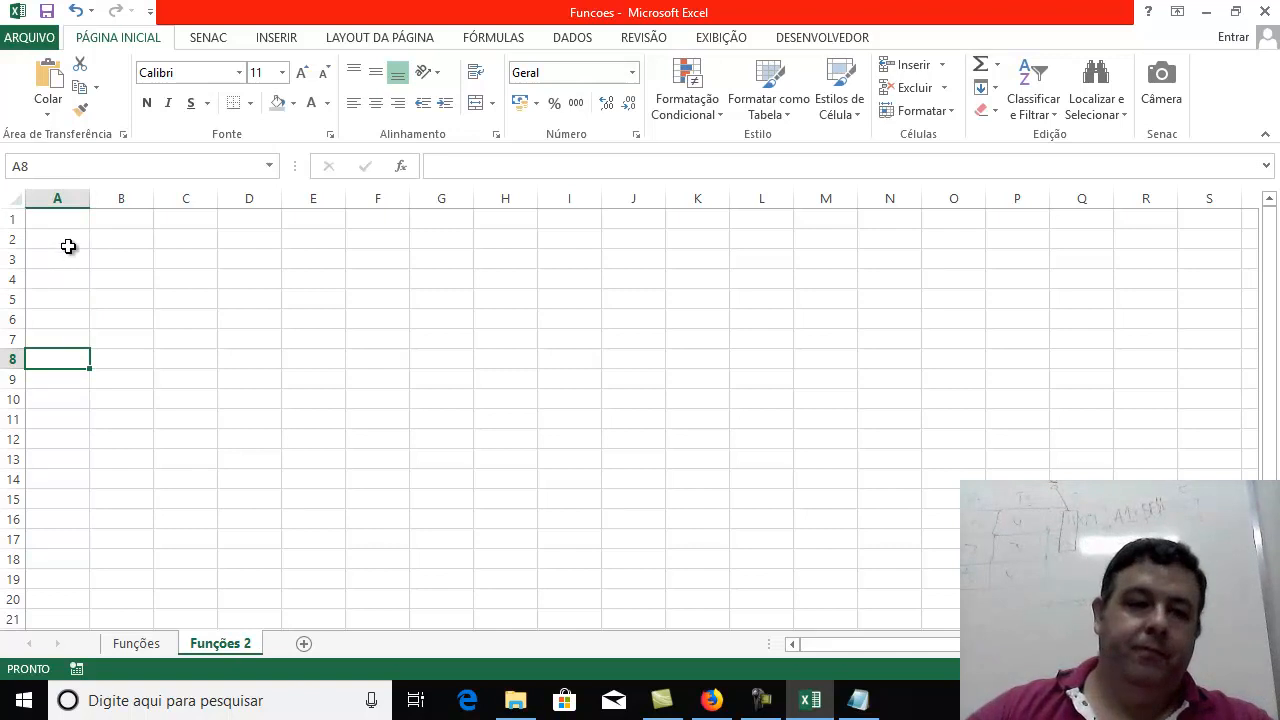
pyautogui.keyDown('ctrl'); pyautogui.scroll(5, 629, 410); pyautogui.keyUp('ctrl')
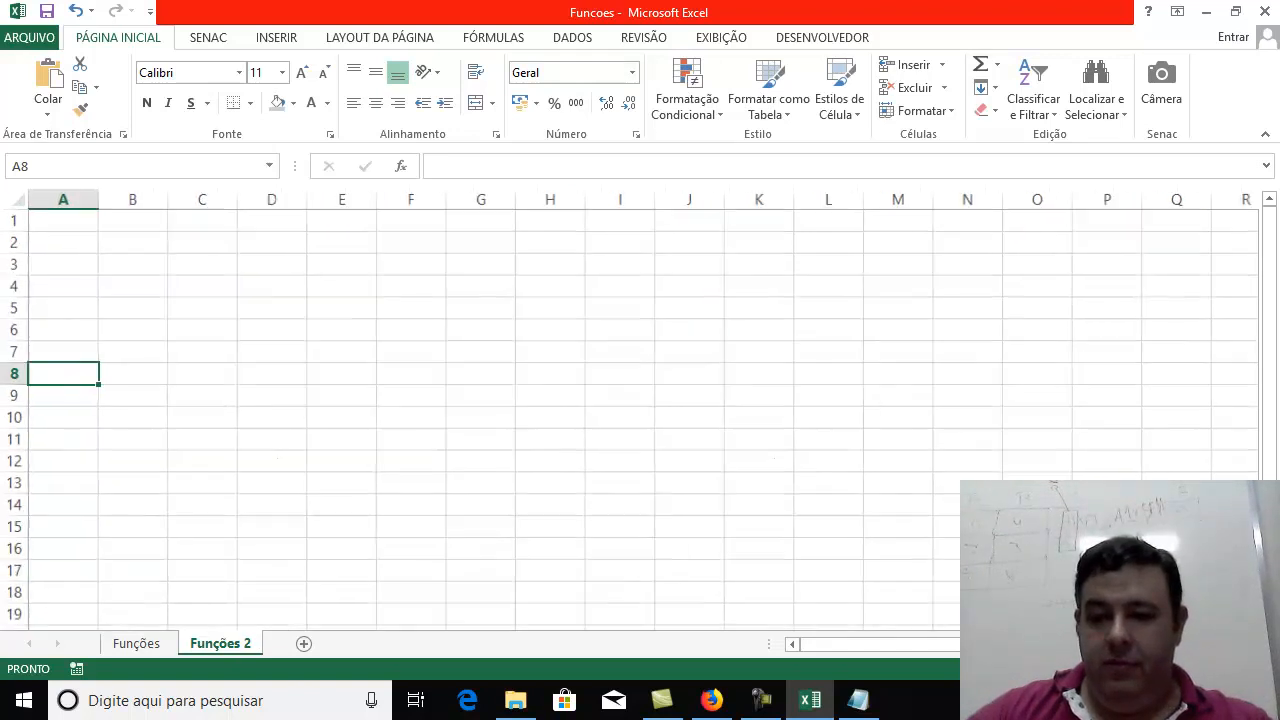
pyautogui.keyDown('ctrl'); pyautogui.scroll(3, 466, 283); pyautogui.keyUp('ctrl')
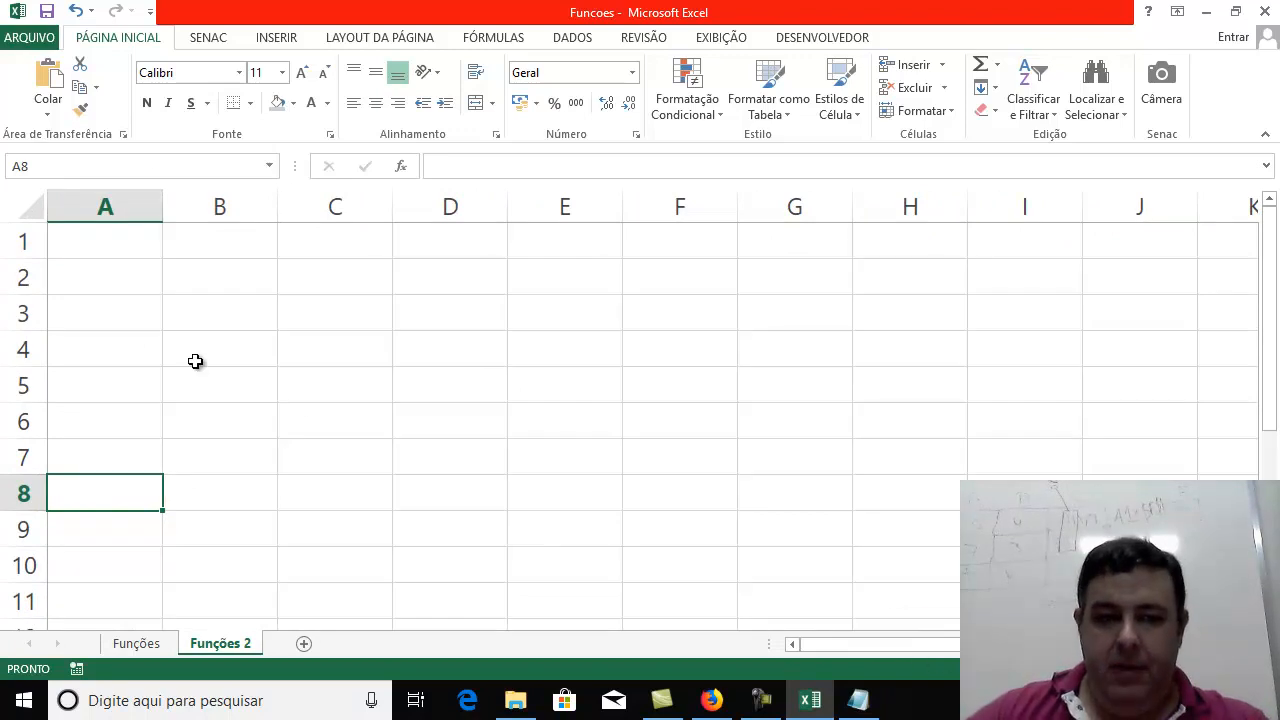
pyautogui.click(187, 320)
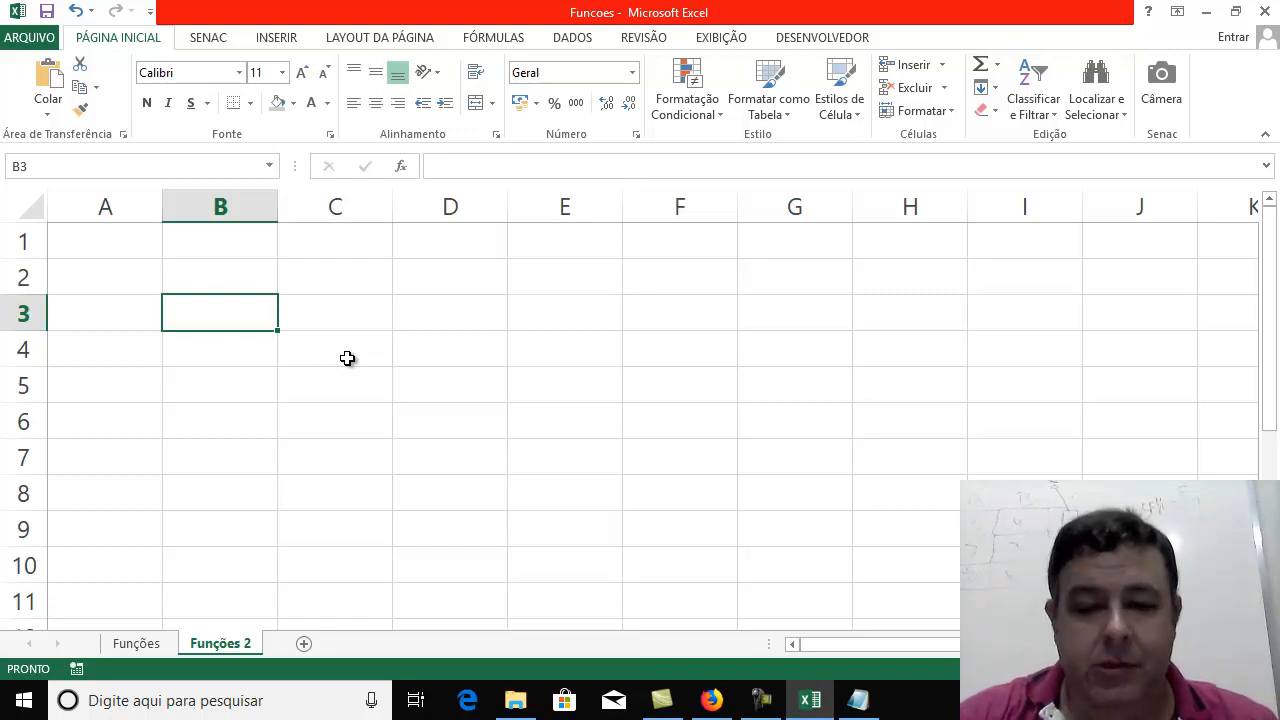
pyautogui.write('V')
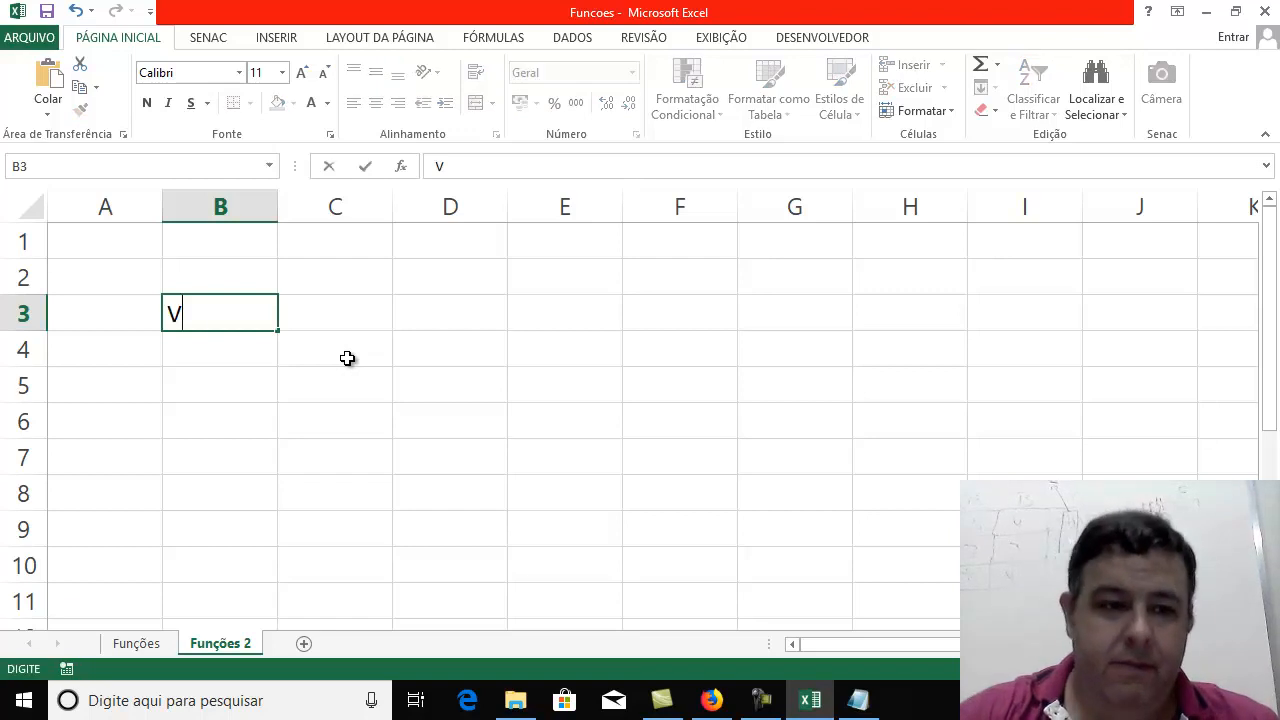
pyautogui.write('alor Sor')
pyautogui.press('BackSpace')
pyautogui.press('BackSpace')
pyautogui.press('BackSpace')
pyautogui.press('BackSpace')
pyautogui.press('BackSpace')
pyautogui.press('BackSpace')
pyautogui.press('BackSpace')
pyautogui.press('BackSpace')
pyautogui.press('BackSpace')
pyautogui.press('Escape')
pyautogui.press('Down')
# Enter the heading Rifa in B2 and list Pessoa 1, Pessoa 2 and Pessoa 3 below it in B3 to B5
pyautogui.click(251, 291)
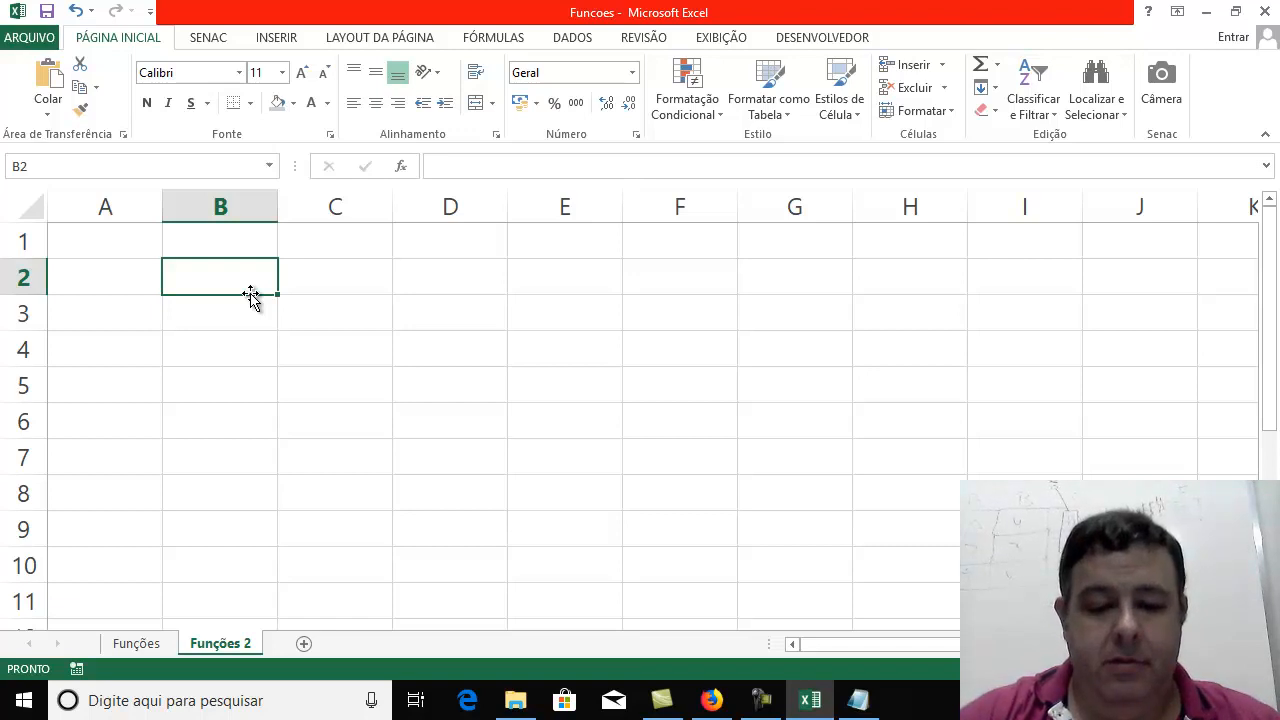
pyautogui.write('Rifa')
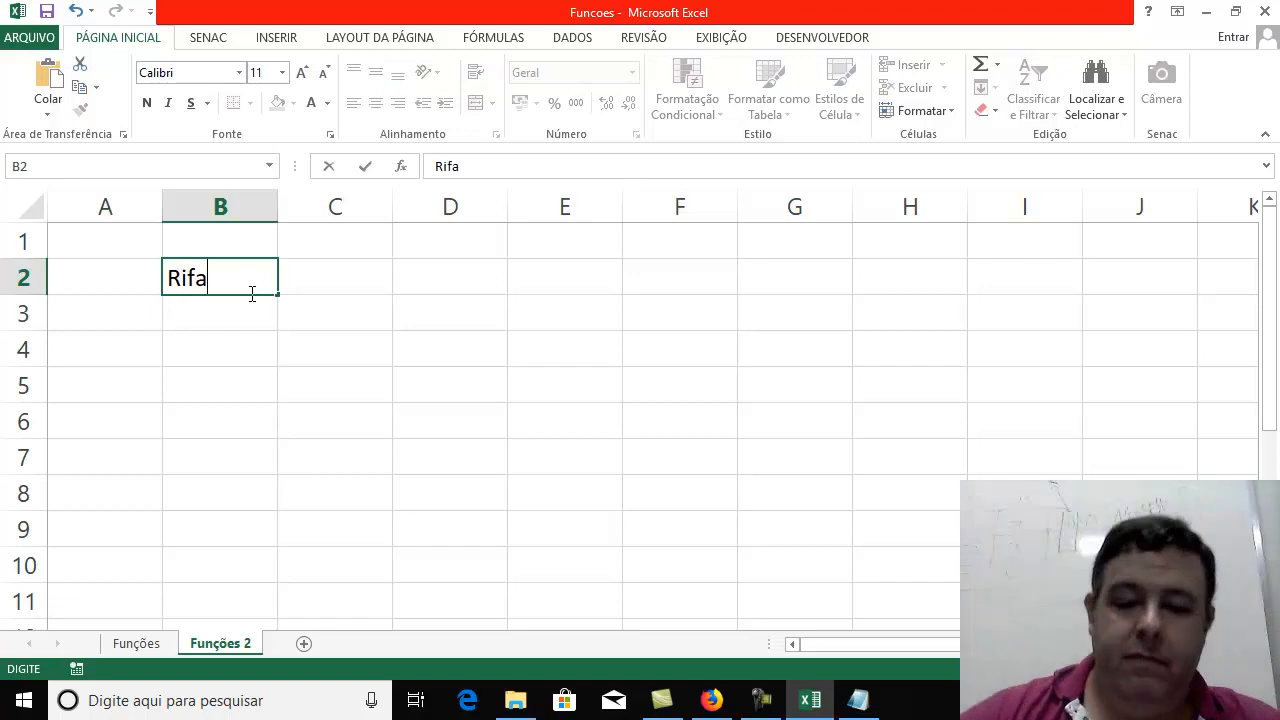
pyautogui.press('Return')
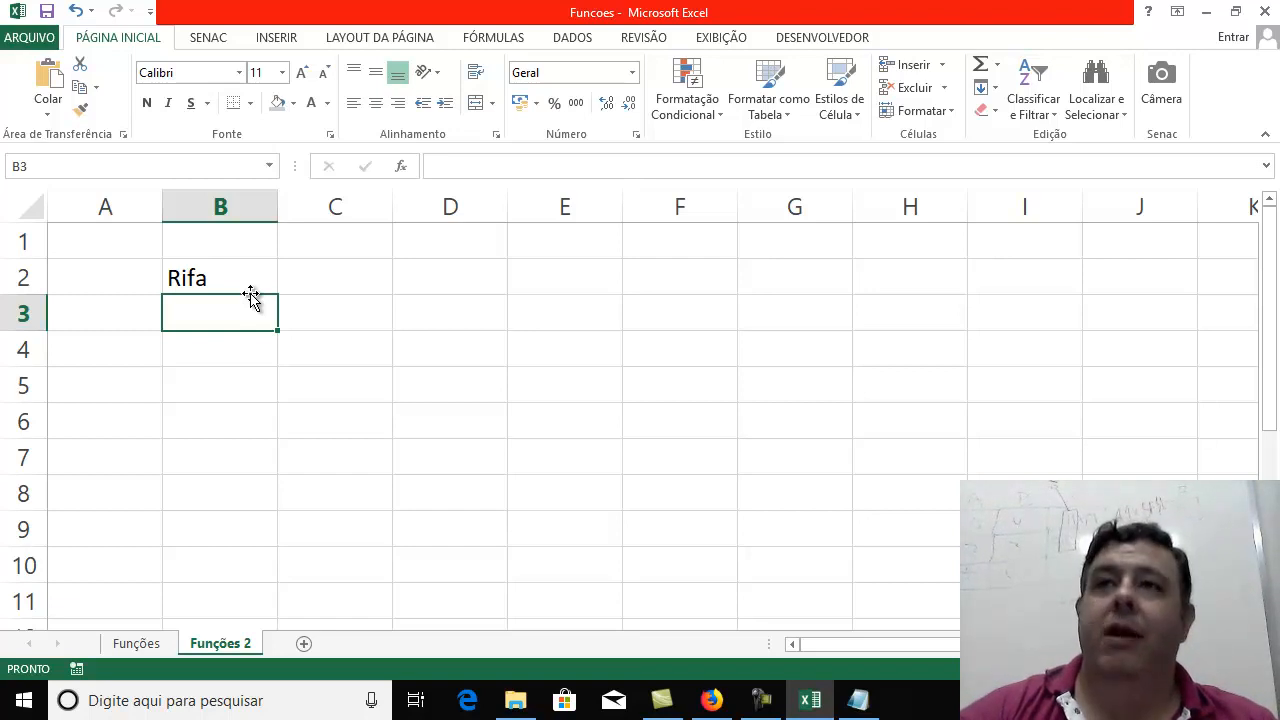
pyautogui.write('Pesso')
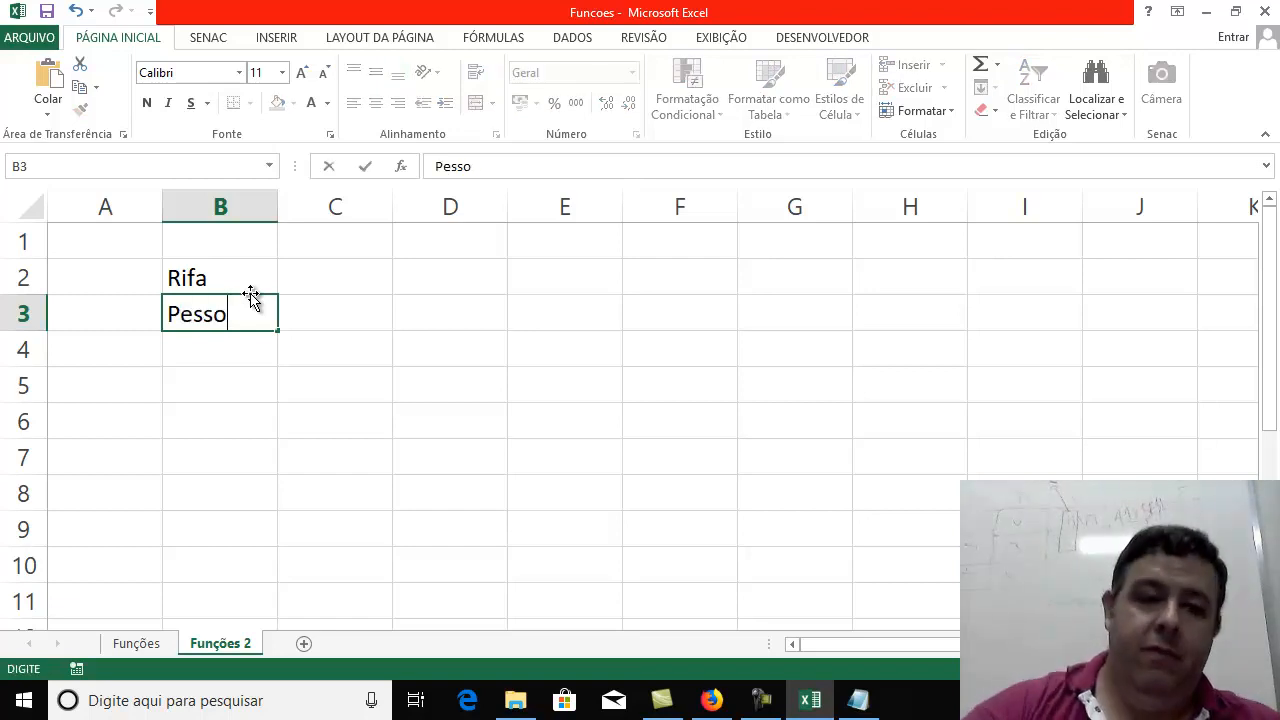
pyautogui.write('a 1')
pyautogui.press('Return')
pyautogui.write('Pessoa ')
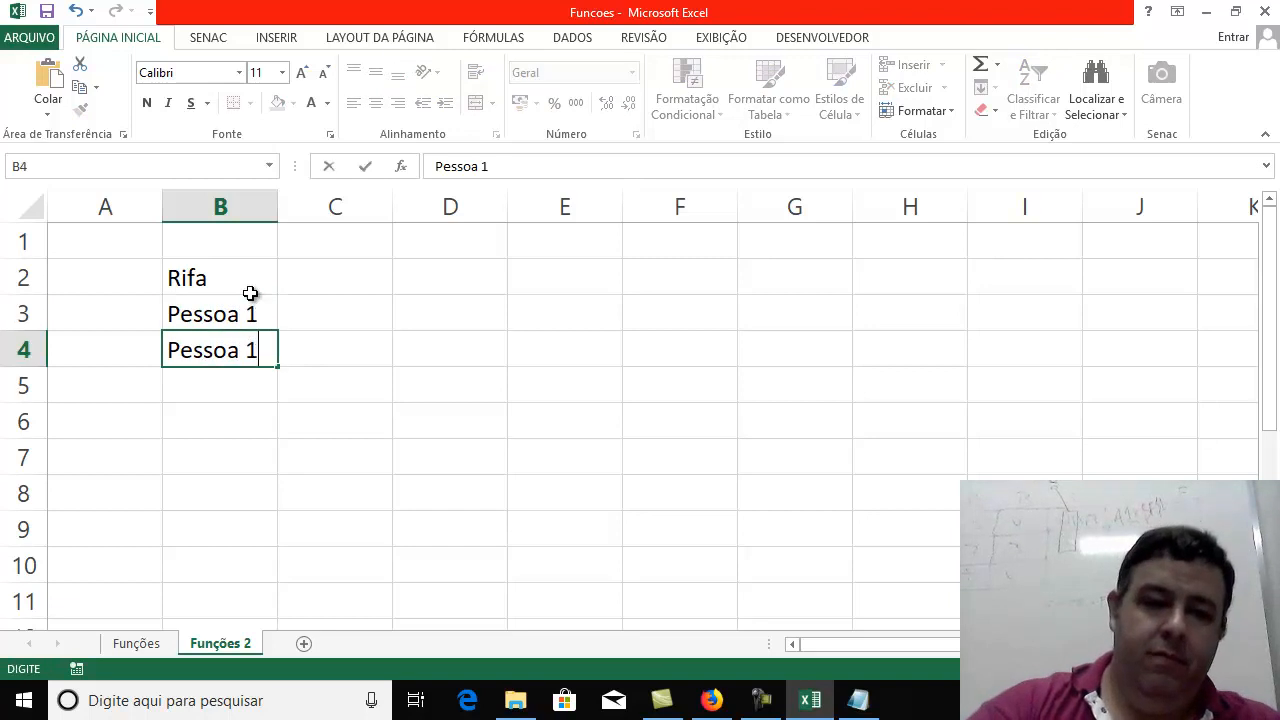
pyautogui.write('2')
pyautogui.press('Return')
pyautogui.write('Pessoa 3')
pyautogui.press('Return')
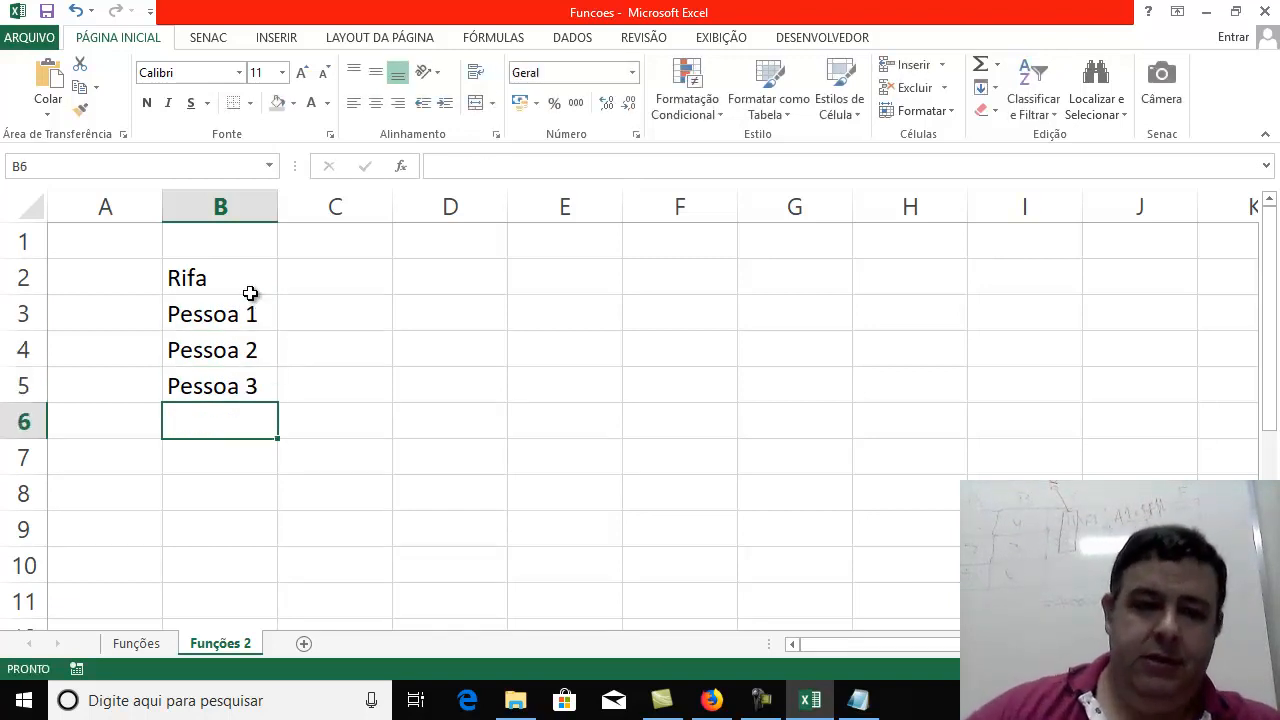
# Extend the numbered Pessoa series down column B to Pessoa 13 in B15
pyautogui.moveTo(251, 313); pyautogui.dragTo(270, 601)
pyautogui.click(357, 457)
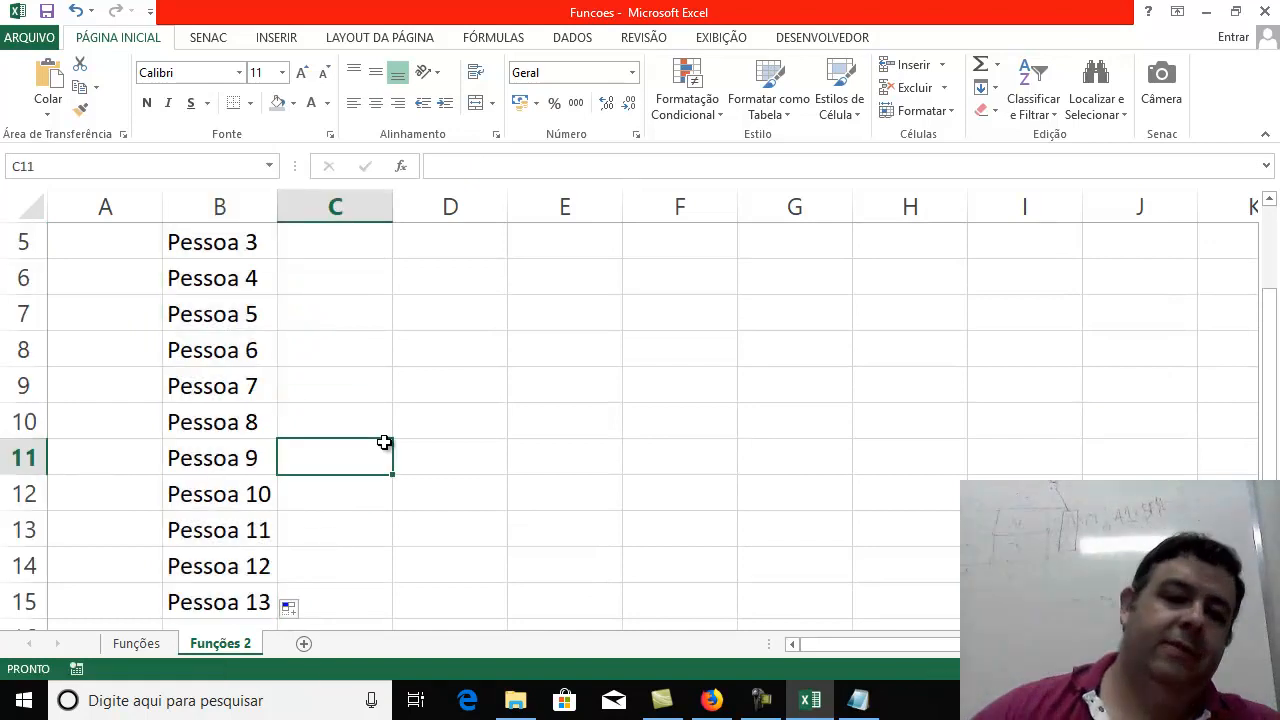
pyautogui.scroll(2, 603, 386)
pyautogui.scroll(-1, 626, 403)
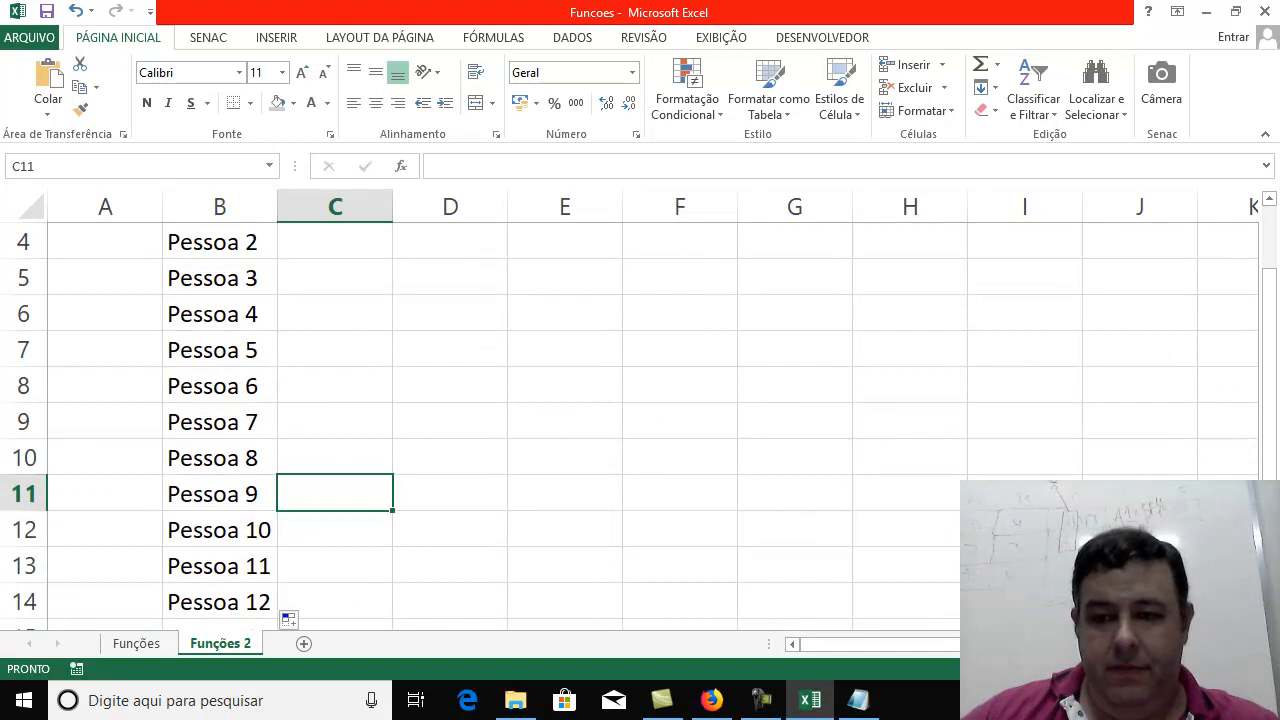
pyautogui.scroll(-4, 689, 466)
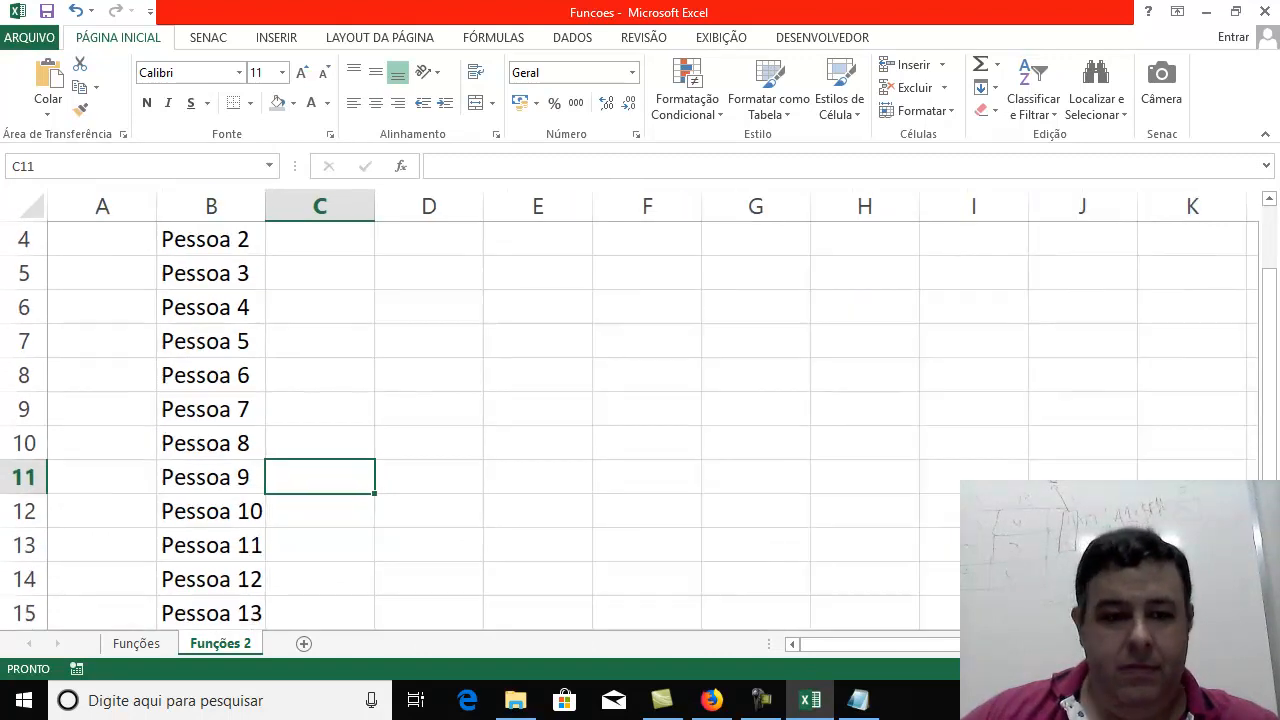
pyautogui.scroll(1, 689, 466)
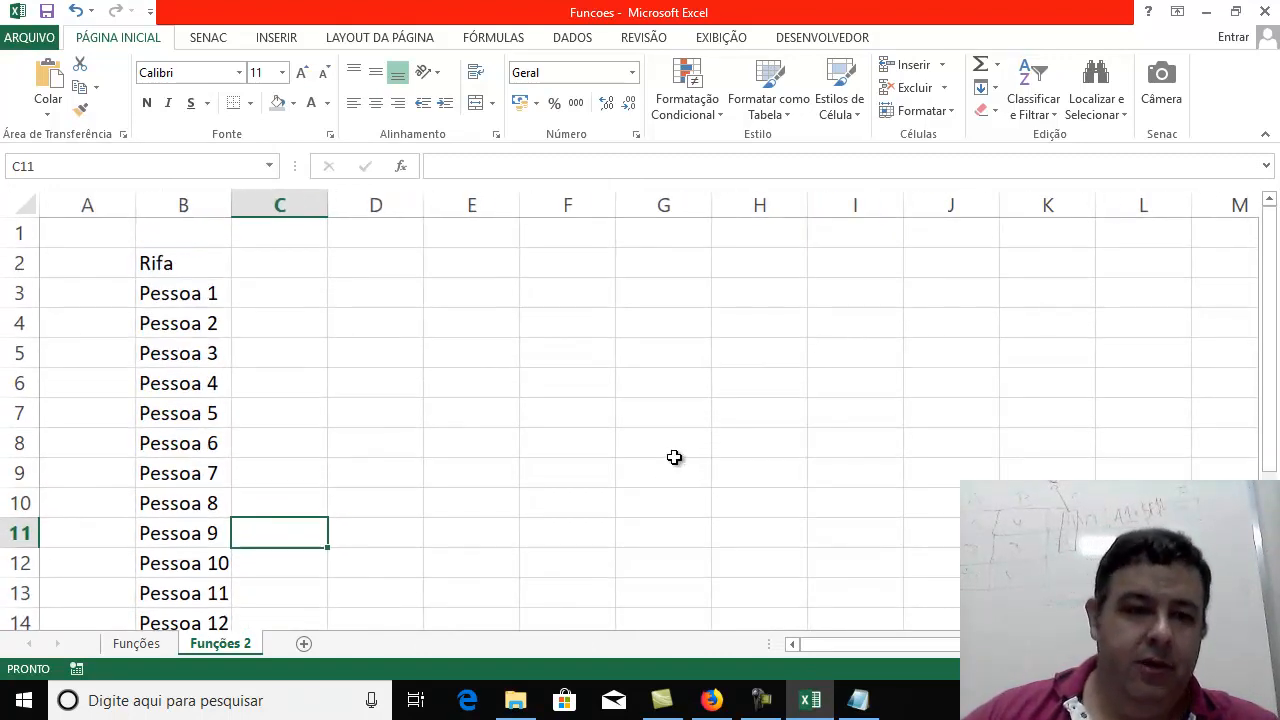
pyautogui.scroll(-1, 673, 457)
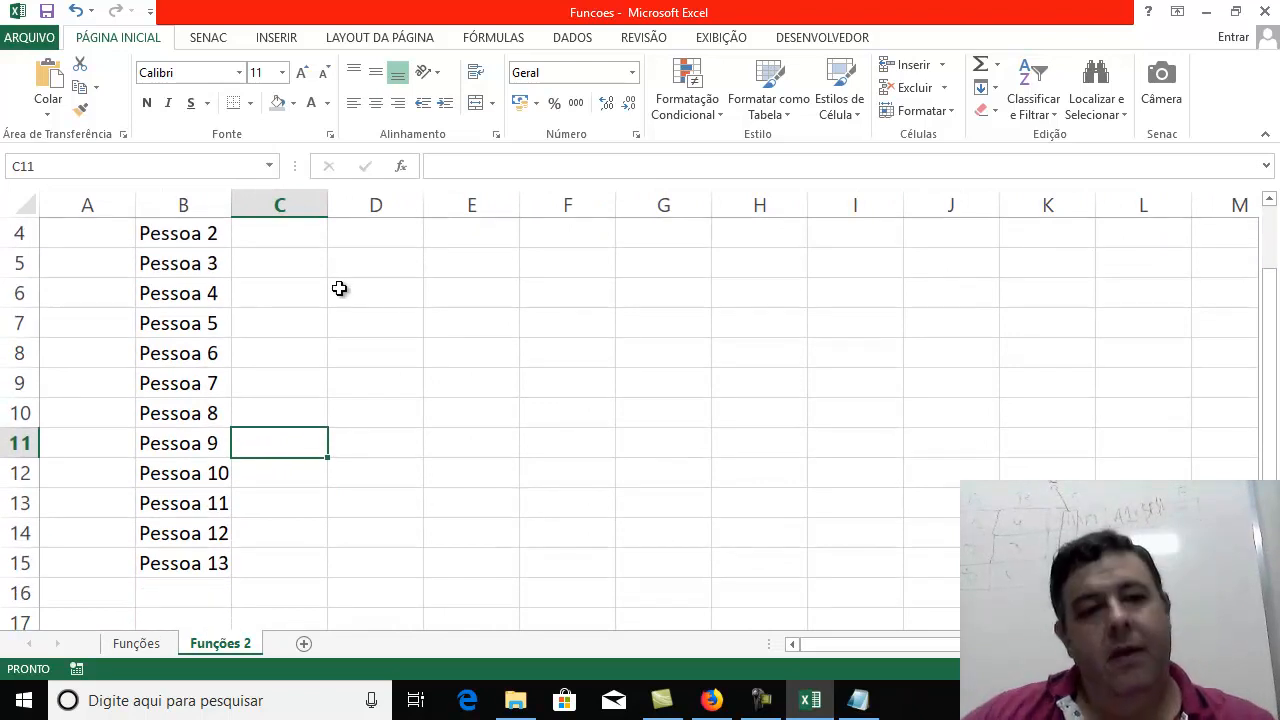
pyautogui.scroll(1, 520, 368)
pyautogui.click(205, 265)
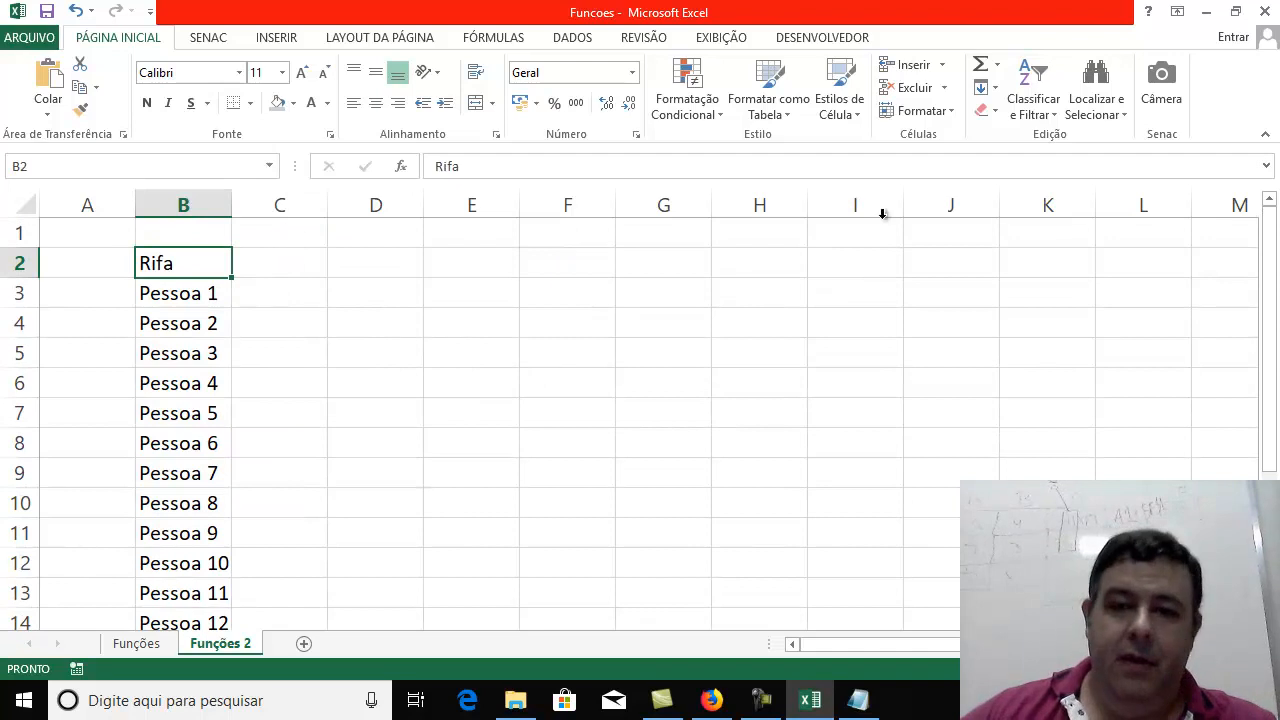
pyautogui.click(666, 238)
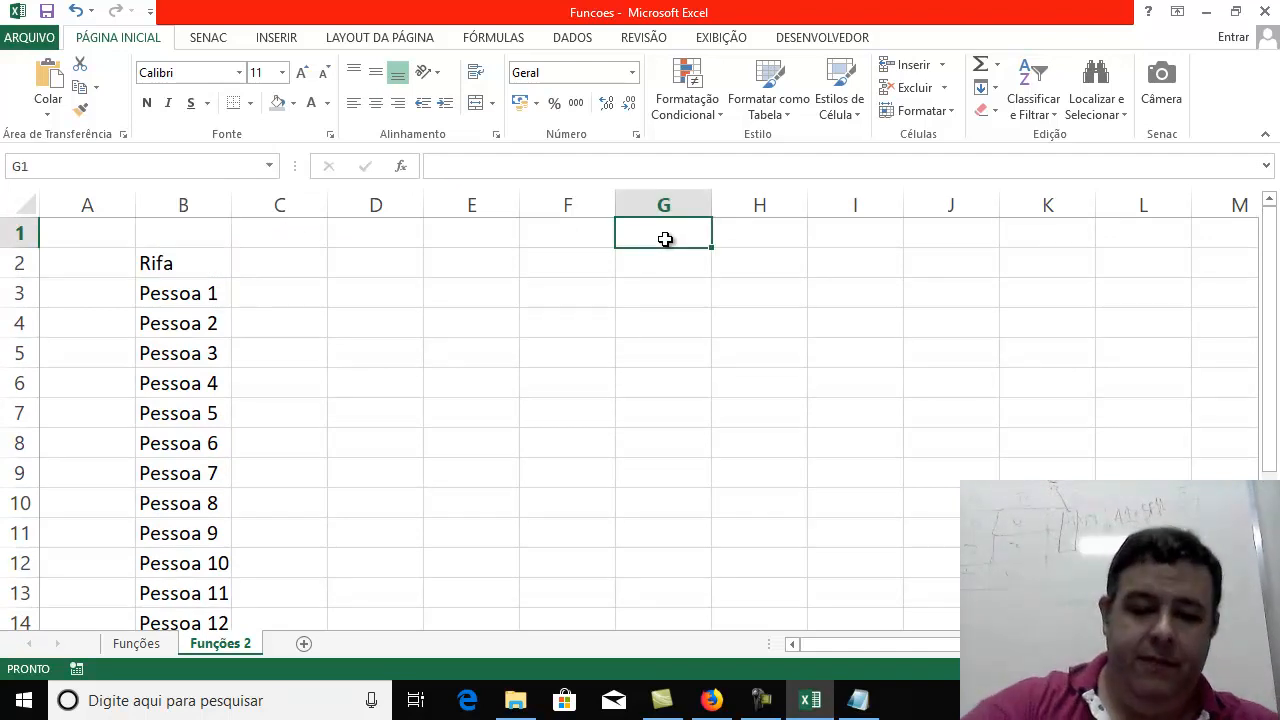
pyautogui.write('Núm')
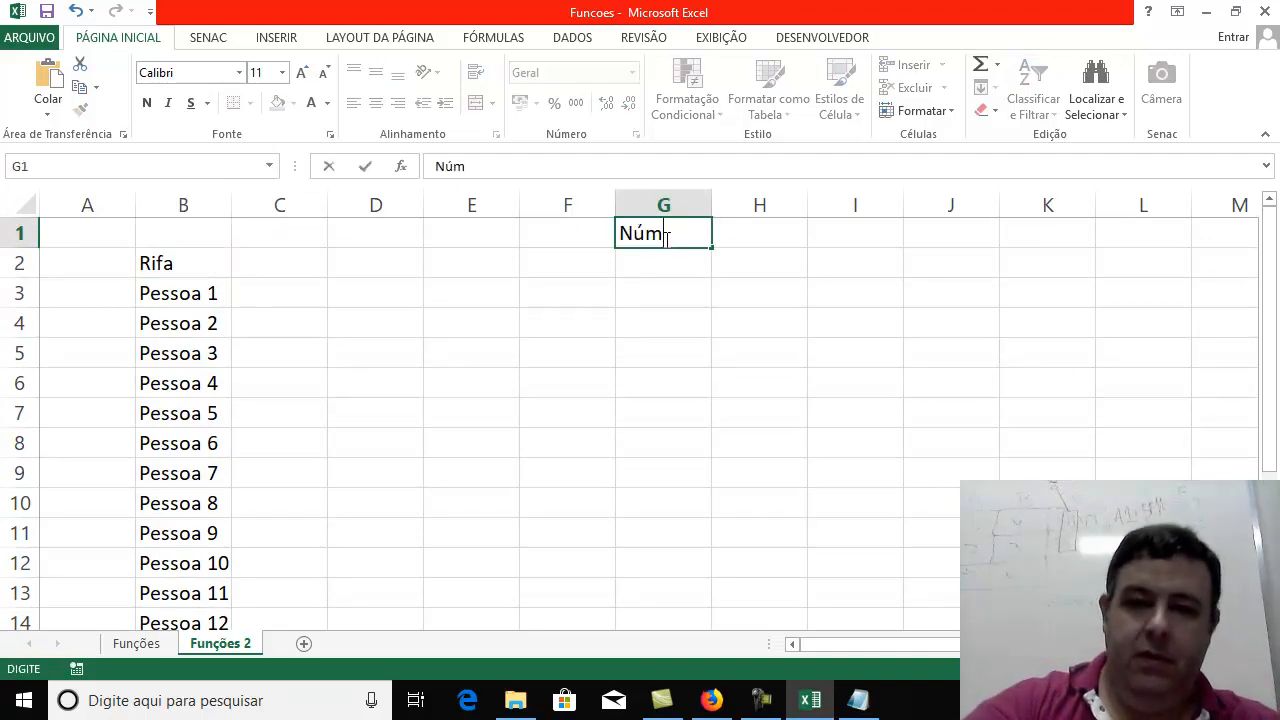
pyautogui.write('eros são')
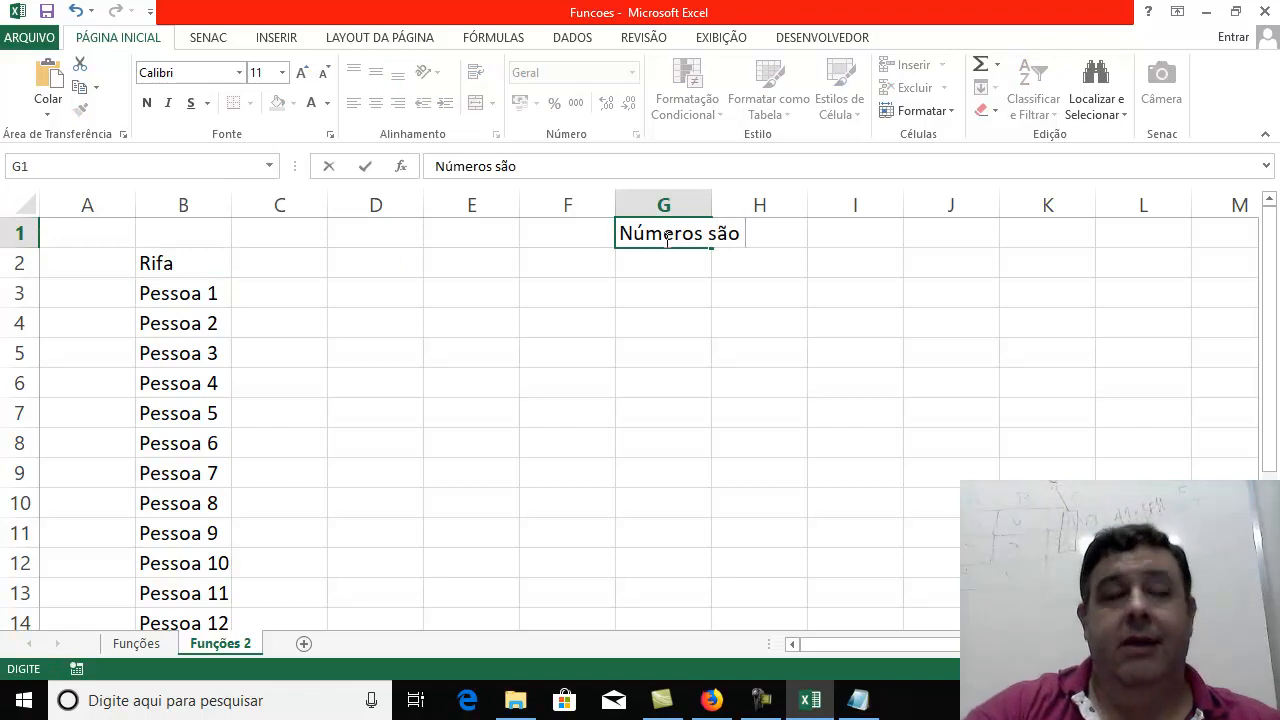
pyautogui.press('BackSpace')
pyautogui.press('BackSpace')
pyautogui.press('BackSpace')
pyautogui.press('BackSpace')
pyautogui.press('BackSpace')
pyautogui.press('BackSpace')
pyautogui.press('BackSpace')
pyautogui.press('BackSpace')
pyautogui.press('BackSpace')
pyautogui.press('BackSpace')
pyautogui.press('BackSpace')
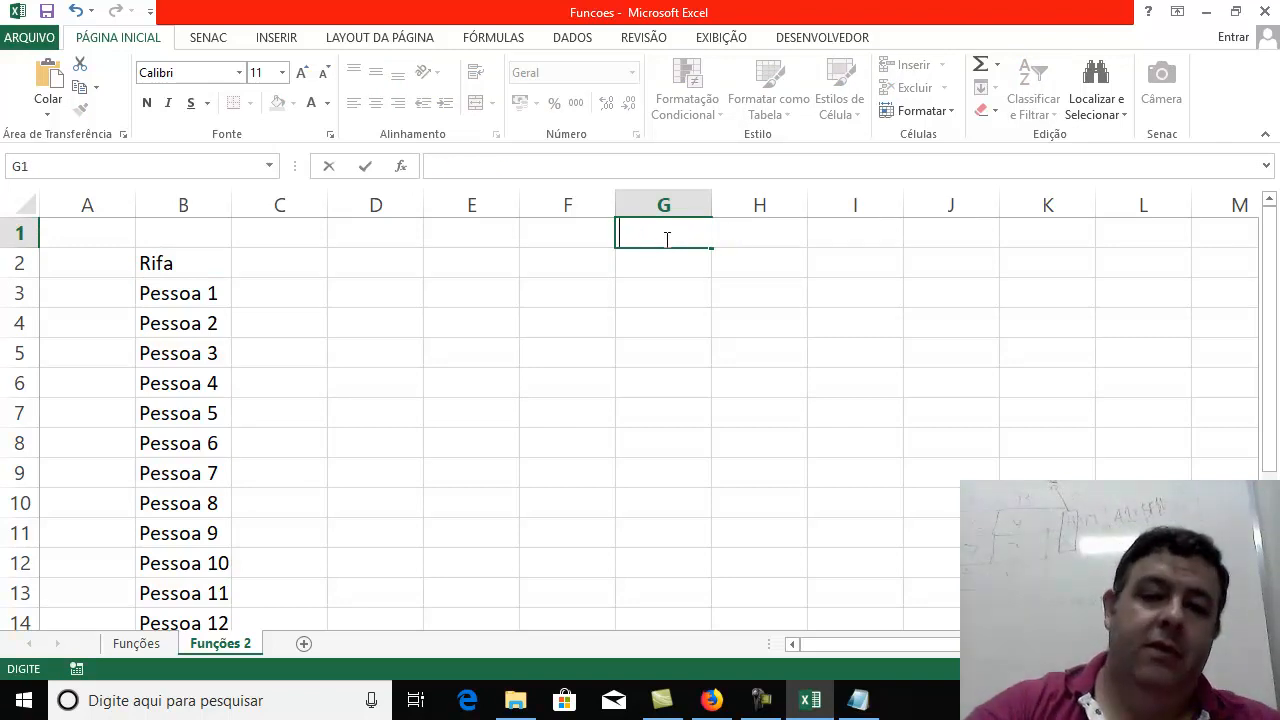
# Enter the note Cartelas Vendidas são de 1 a 30 in G1
pyautogui.write('Cartelas ')
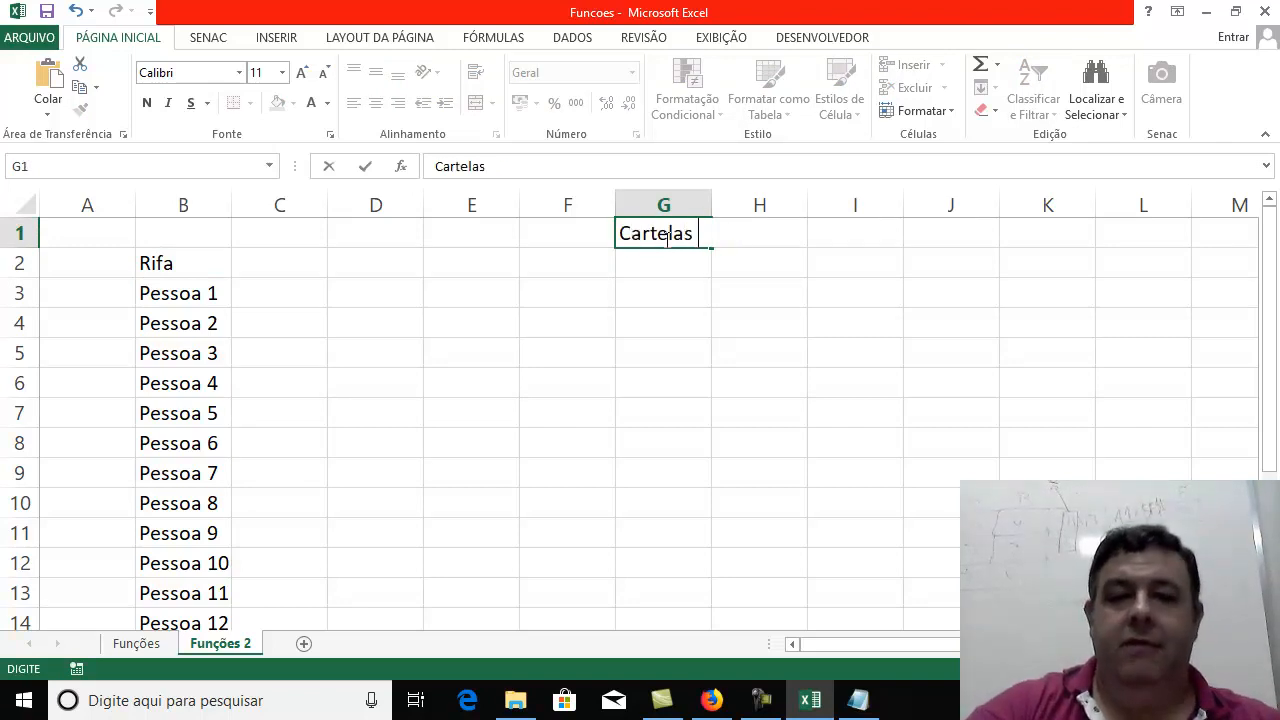
pyautogui.write('Vendidas são de')
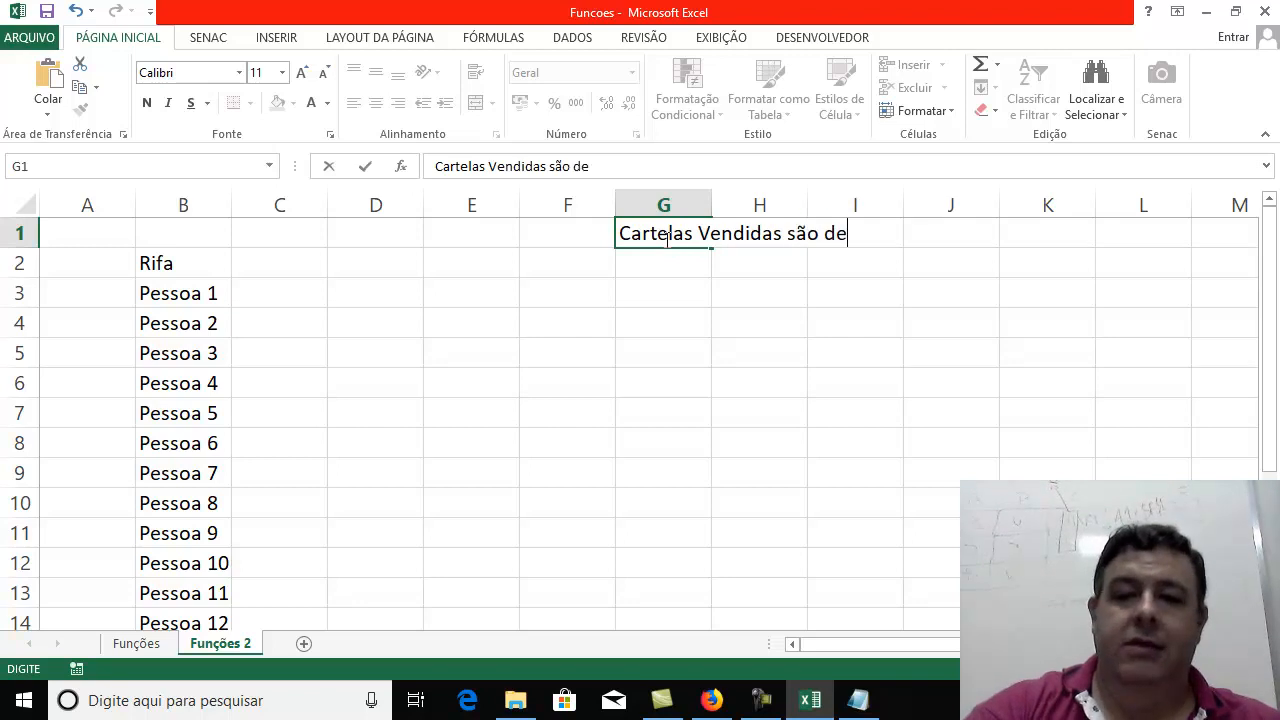
pyautogui.write(' 1 a')
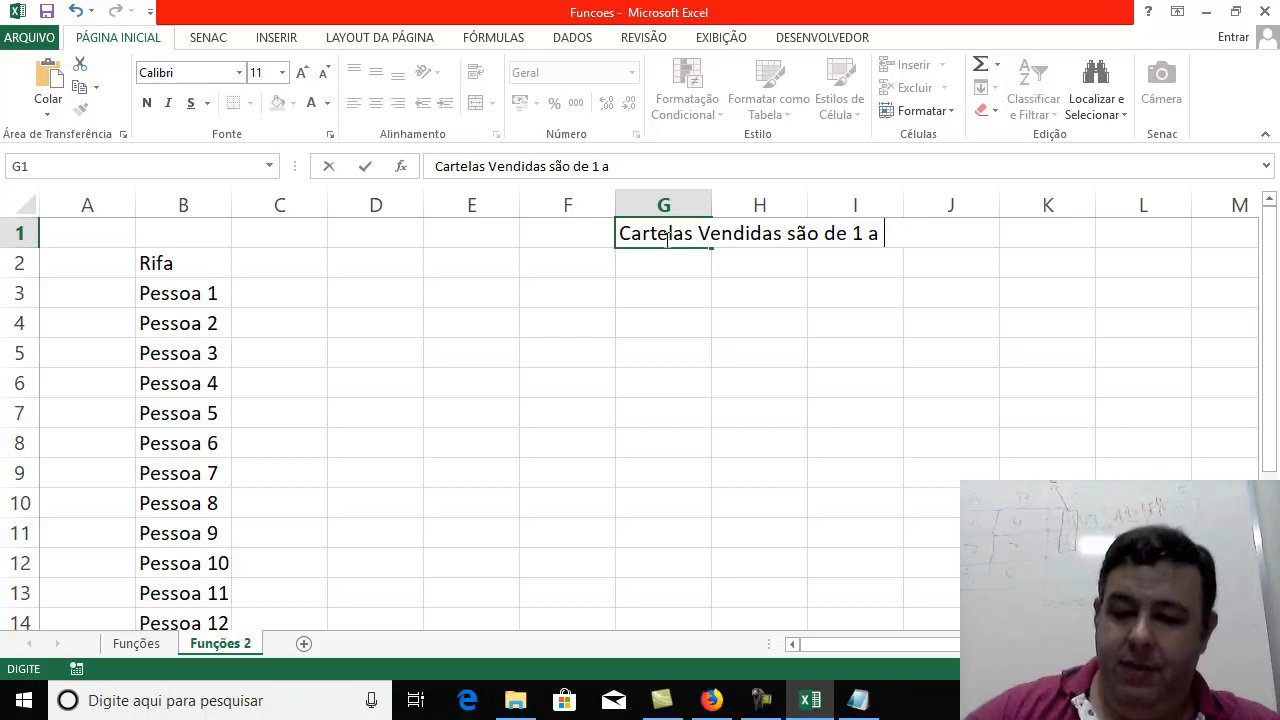
pyautogui.write(' 200')
pyautogui.press('Return')
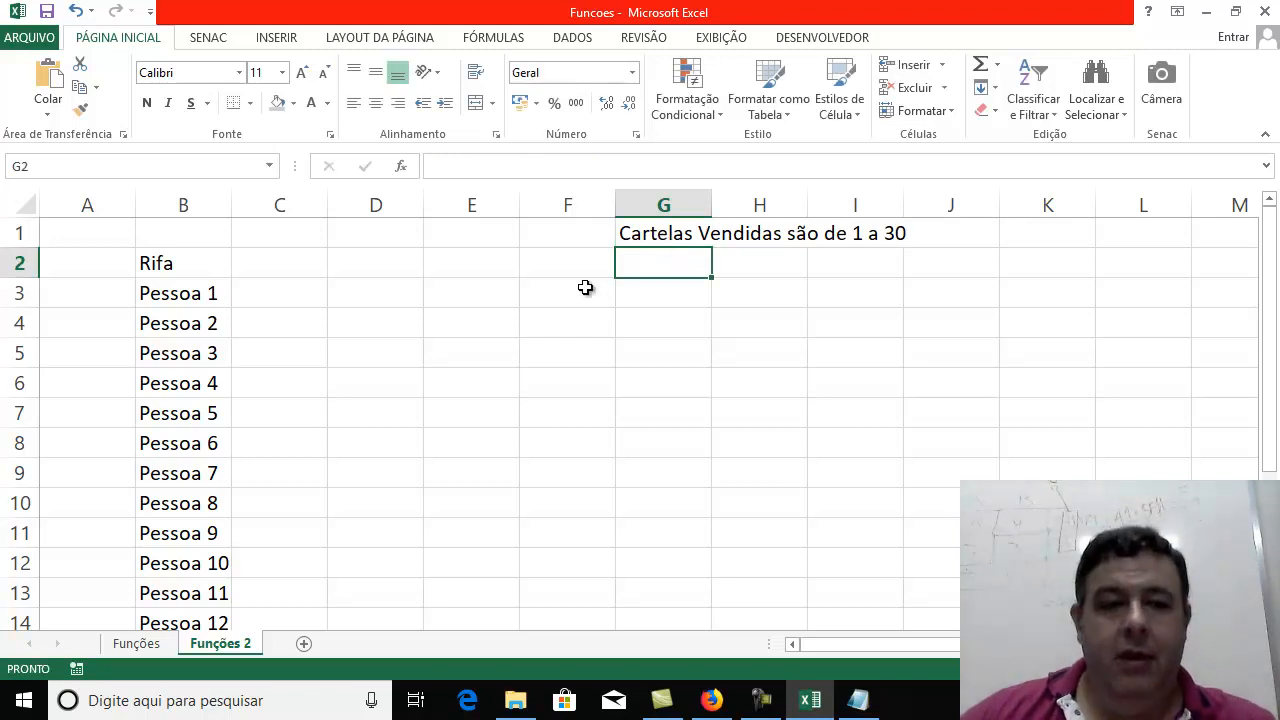
# Replace the heading in B2 with Nome
pyautogui.click(302, 272)
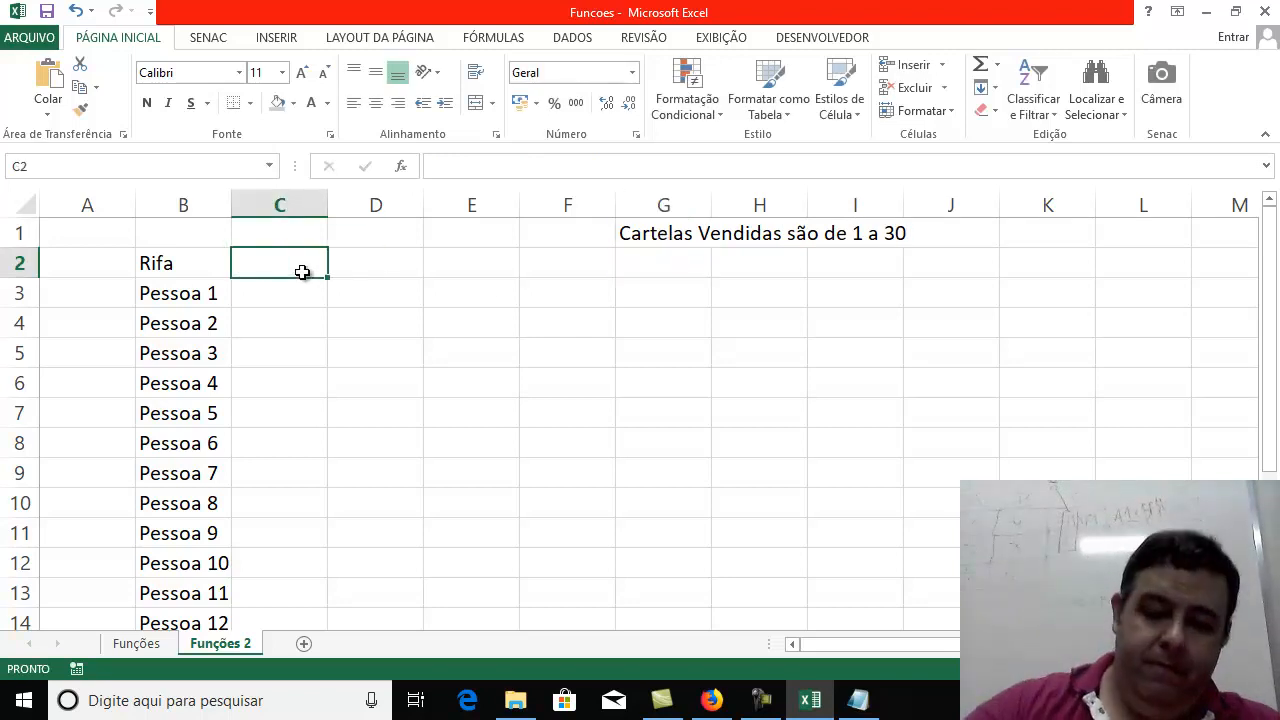
pyautogui.press('Left')
pyautogui.write('Nome')
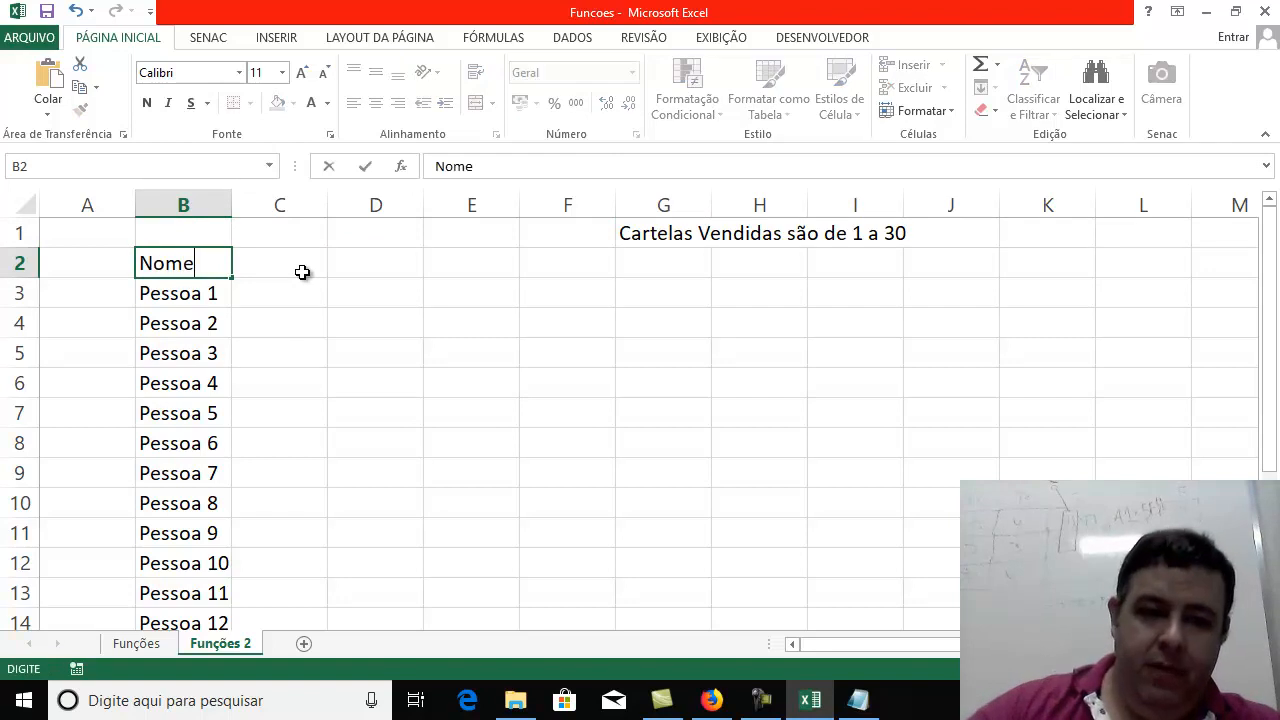
pyautogui.press('Return')
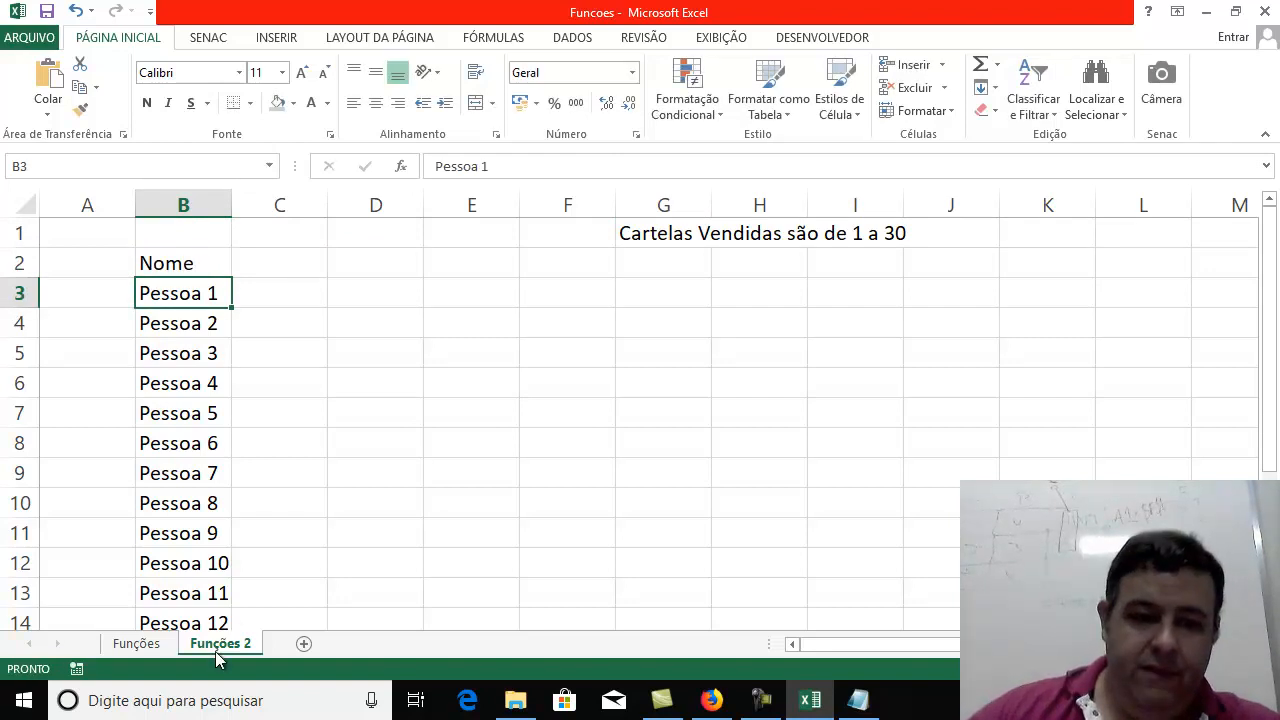
# Rename the Funções 2 worksheet to Rifa
pyautogui.doubleClick(217, 650)
pyautogui.write('Rifa')
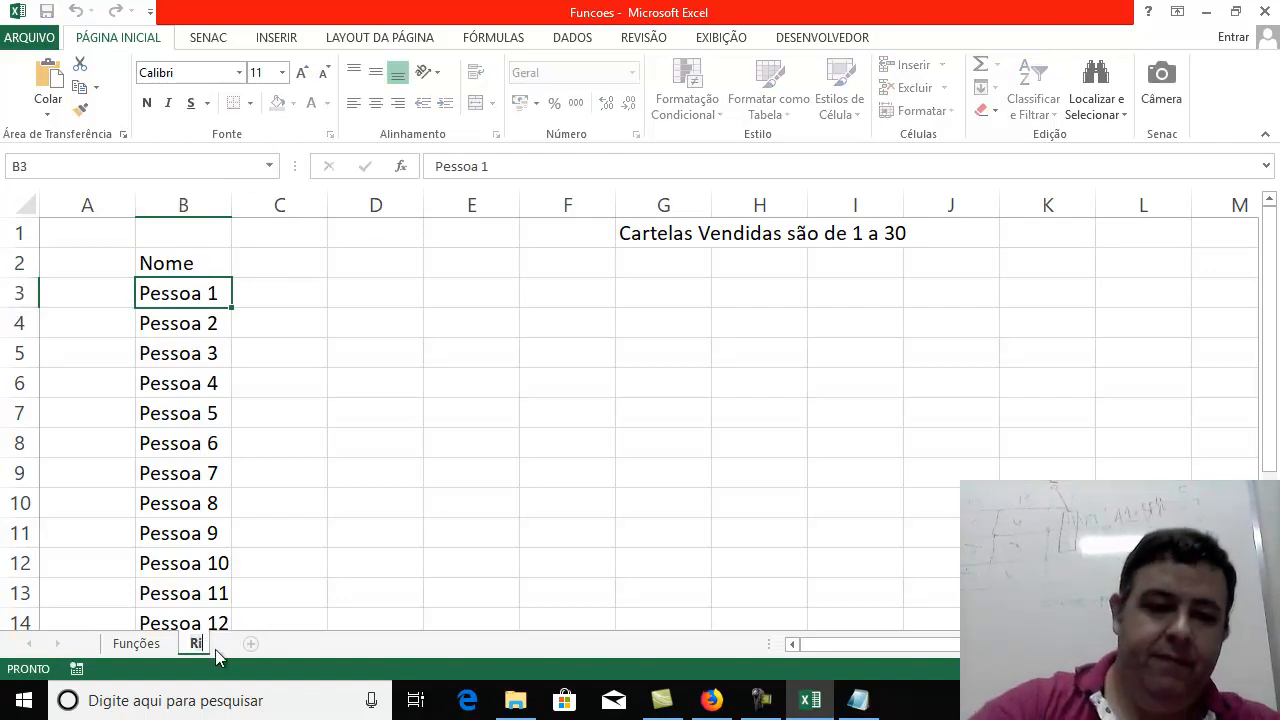
pyautogui.press('Return')
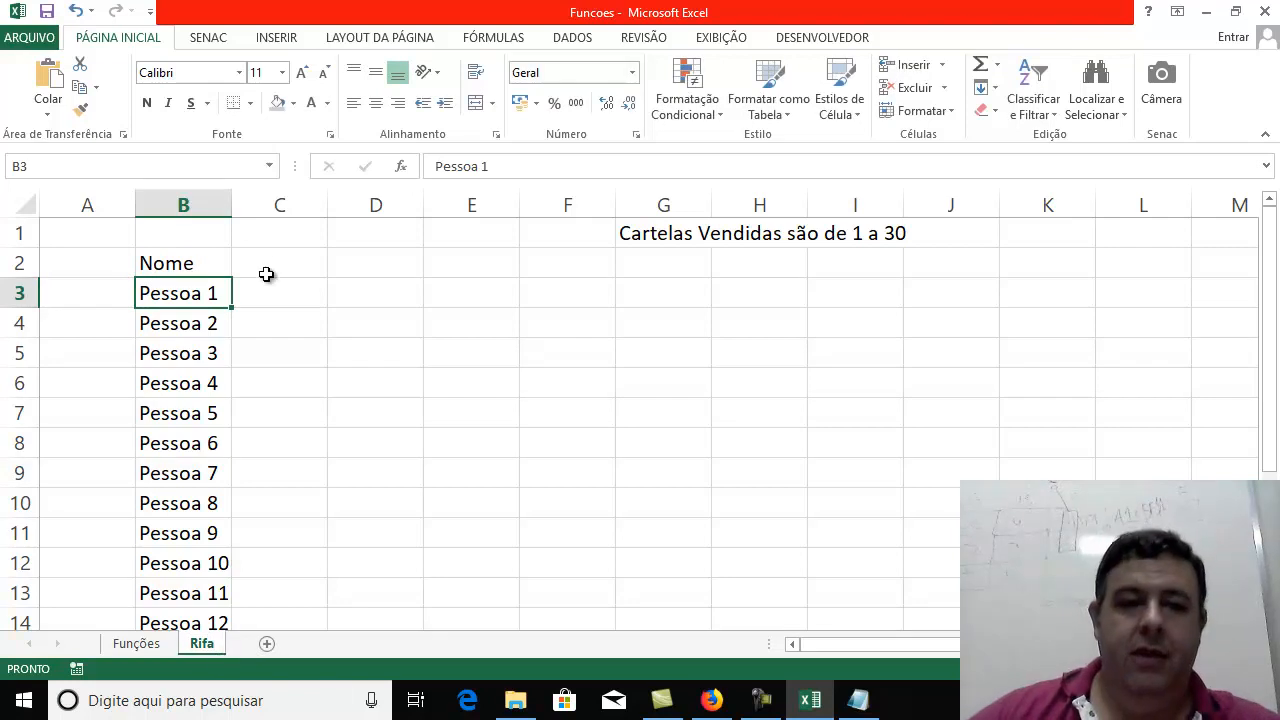
# Enter the heading Numero in C2, beside the Nome heading
pyautogui.click(273, 266)
pyautogui.write('Numero')
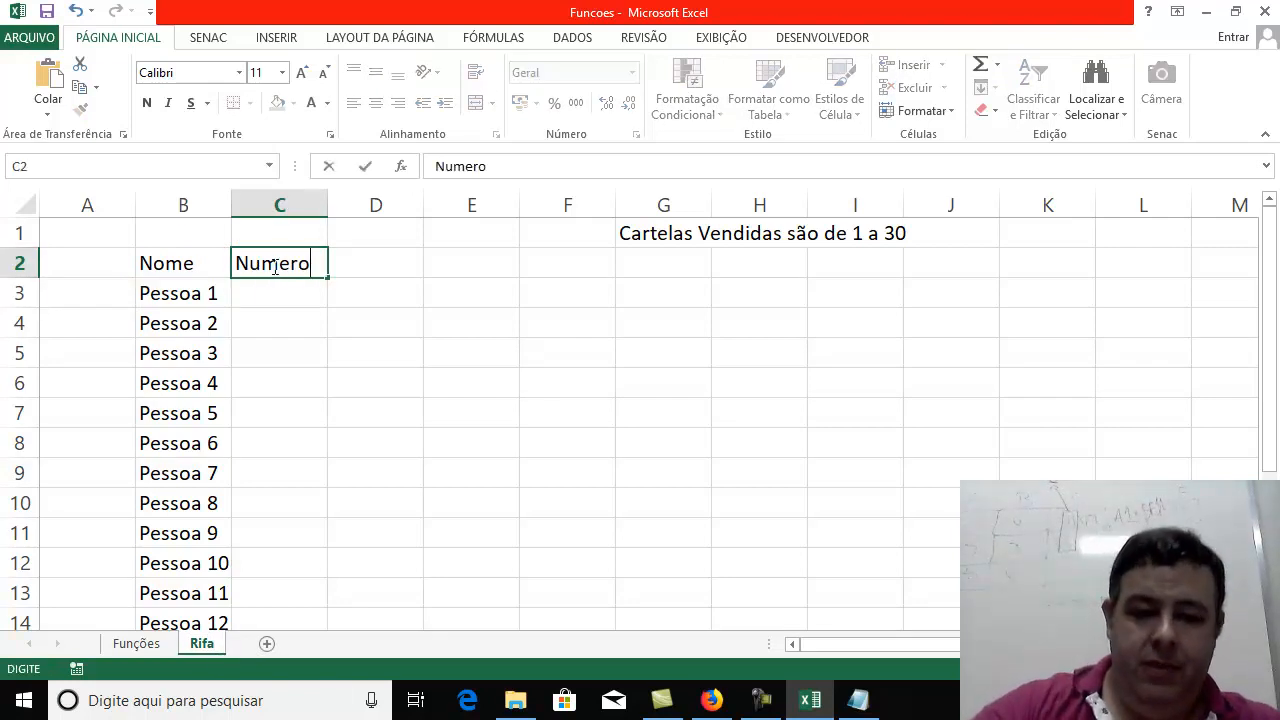
pyautogui.press('Return')
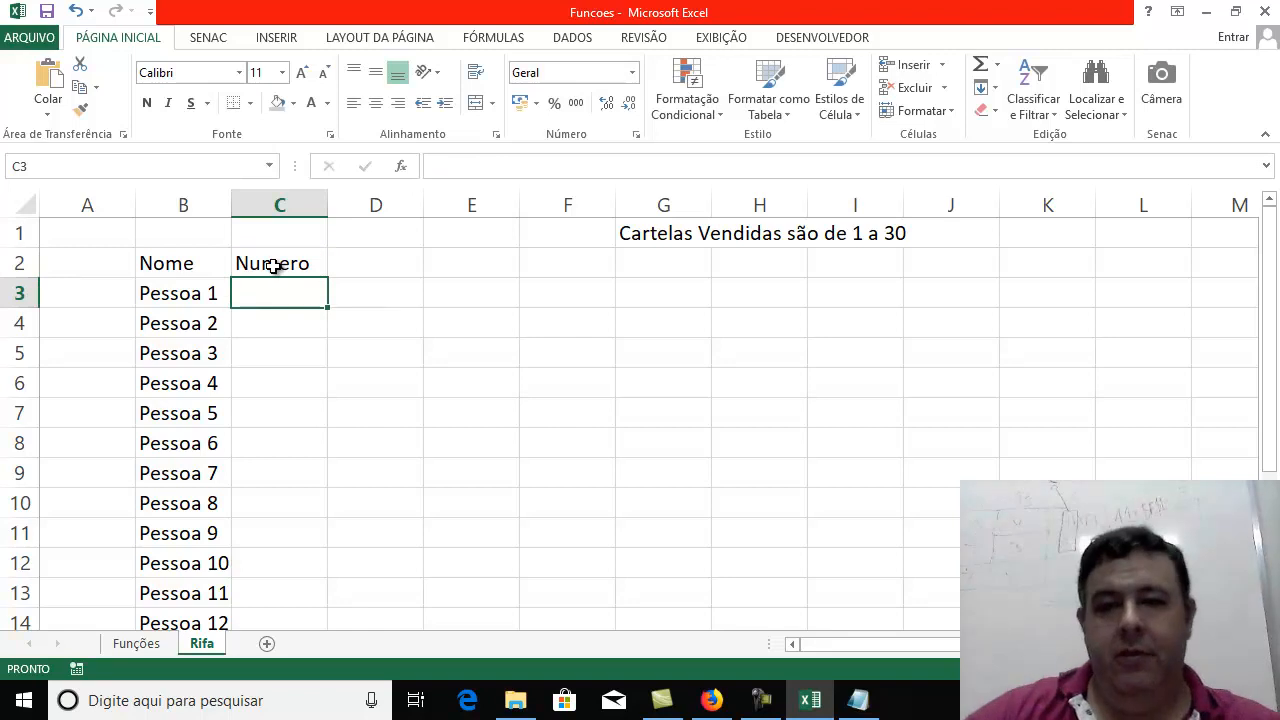
# Enter the raffle numbers 5, 7, 23, 19 and 15 in C3 to C7 for Pessoa 1 to Pessoa 5
pyautogui.write('5')
pyautogui.press('Return')
pyautogui.press('Return')
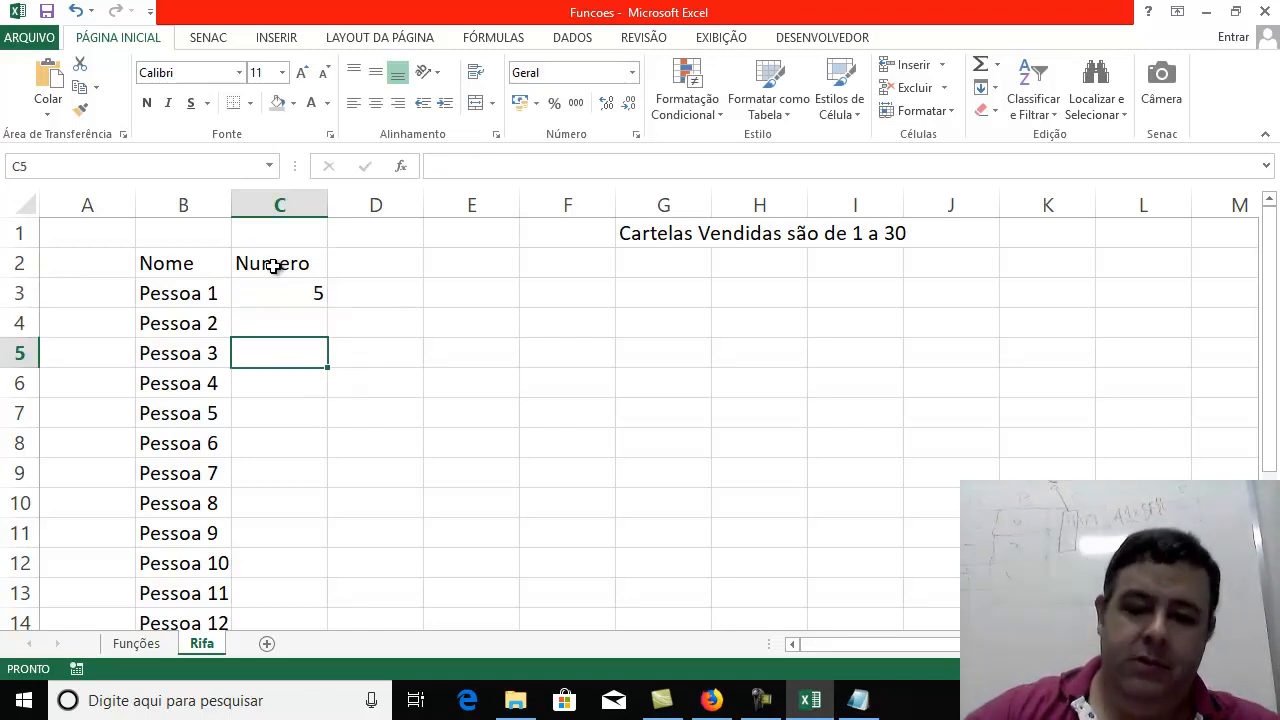
pyautogui.press('Up')
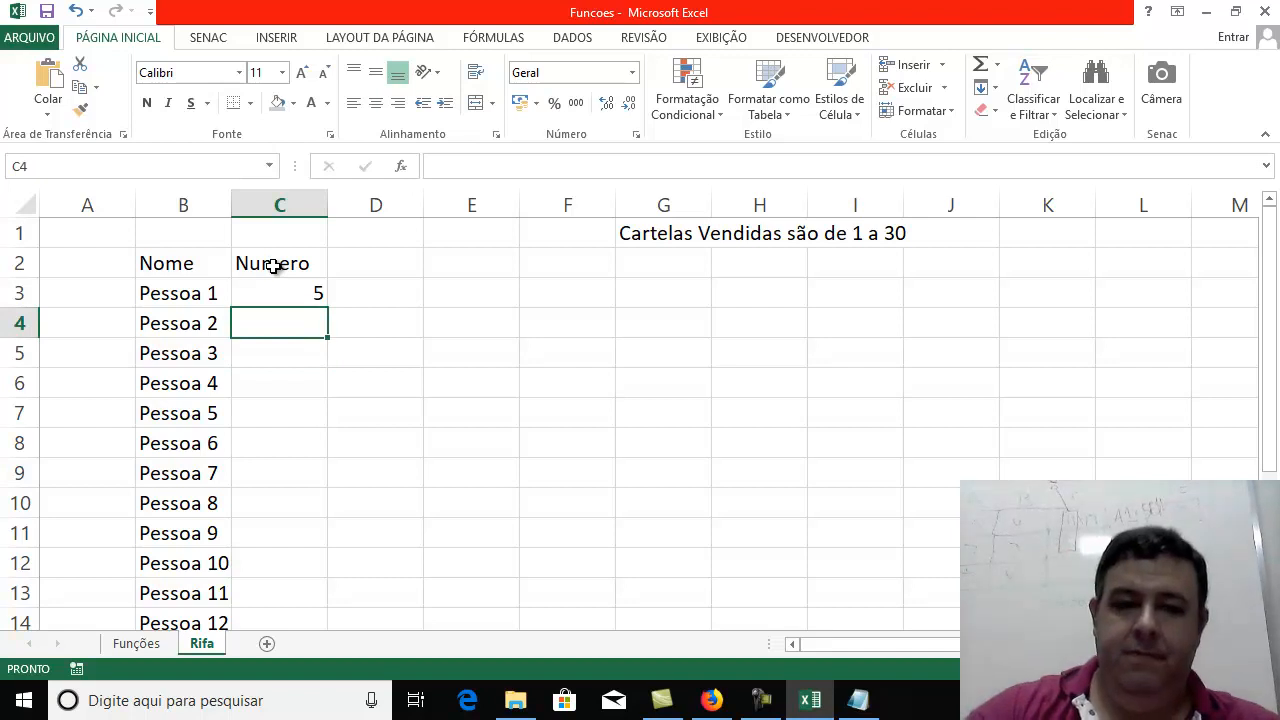
pyautogui.write('7')
pyautogui.press('Return')
pyautogui.write('23')
pyautogui.press('Return')
pyautogui.write('19')
pyautogui.press('Return')
pyautogui.write('15')
pyautogui.press('Return')
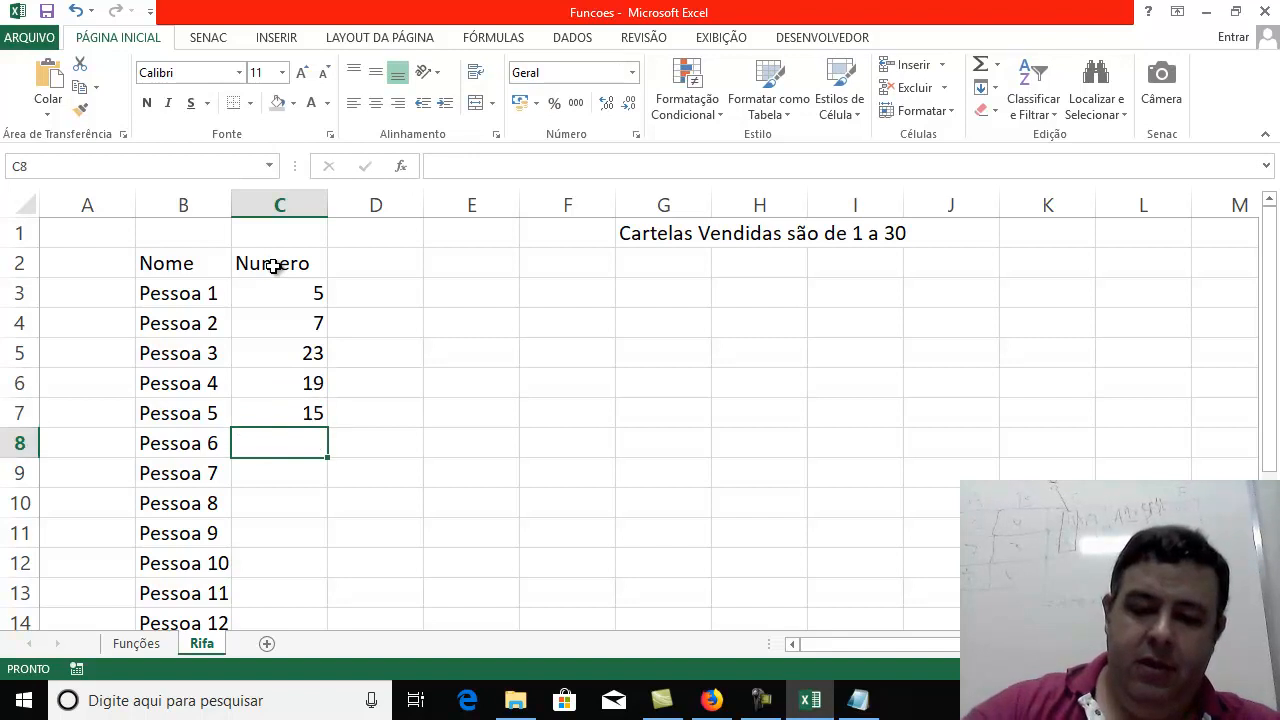
# Enter the raffle numbers 21, 20, 29, 12, 14, 17, 5 and 9 in C8 to C15 for Pessoa 6 to Pessoa 13
pyautogui.write('21')
pyautogui.press('Return')
pyautogui.write('20')
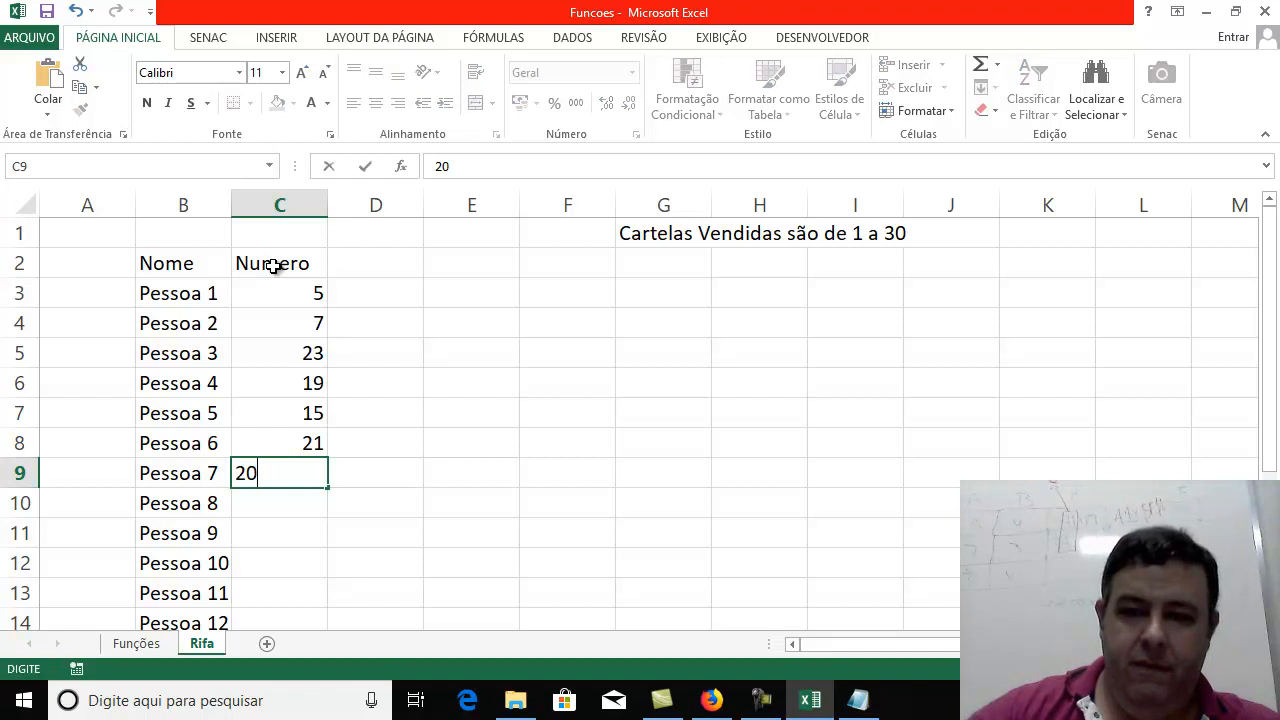
pyautogui.press('Return')
pyautogui.write('29')
pyautogui.press('Return')
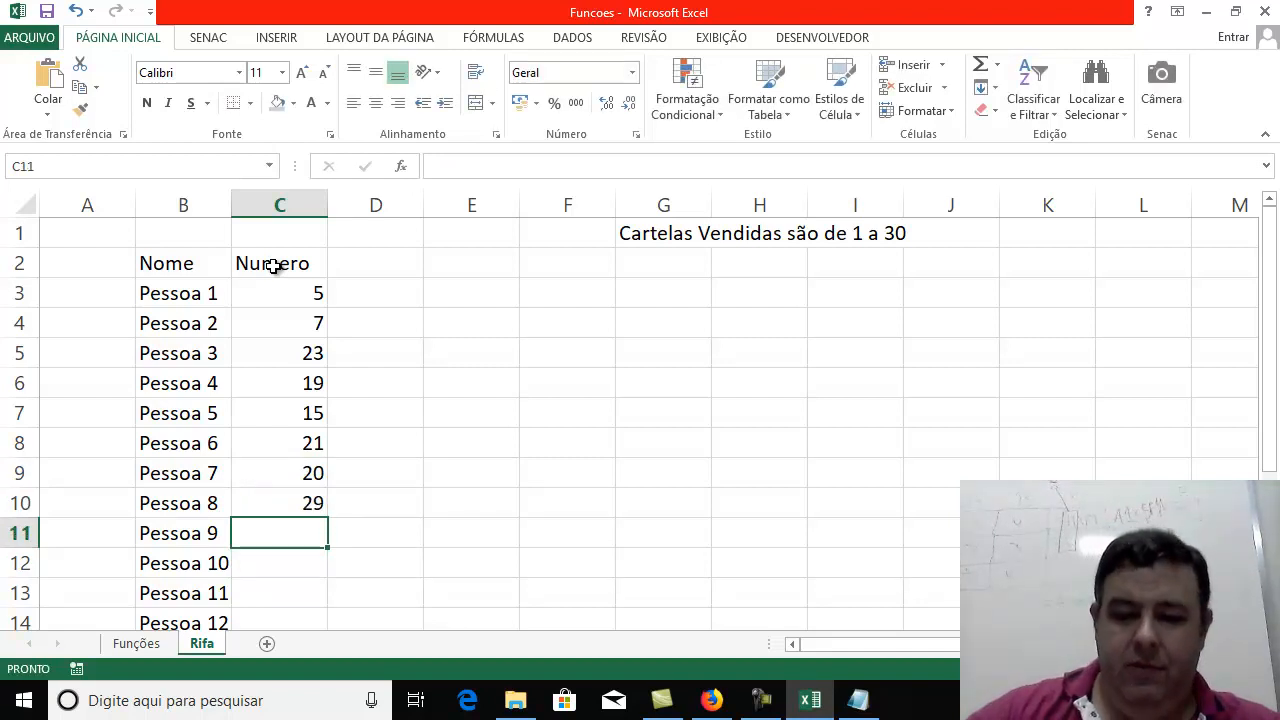
pyautogui.write('12')
pyautogui.press('Return')
pyautogui.write('14')
pyautogui.press('Return')
pyautogui.write('17')
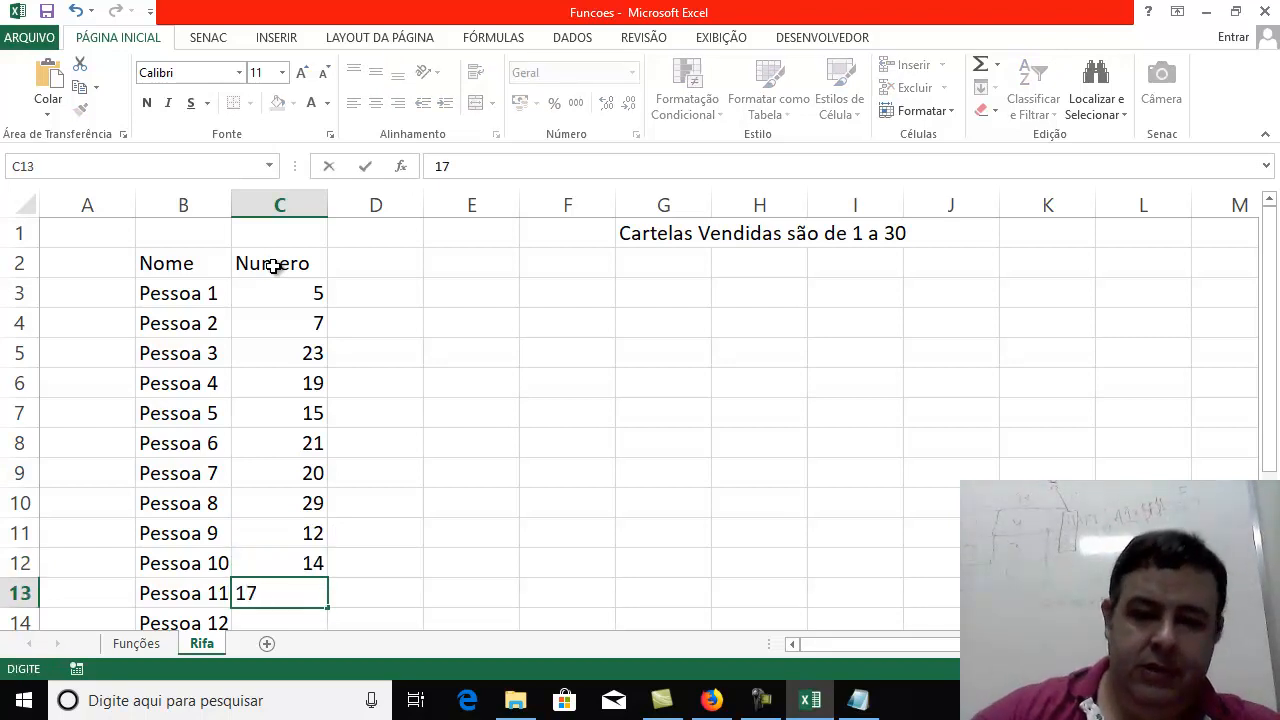
pyautogui.press('Return')
pyautogui.write('5,')
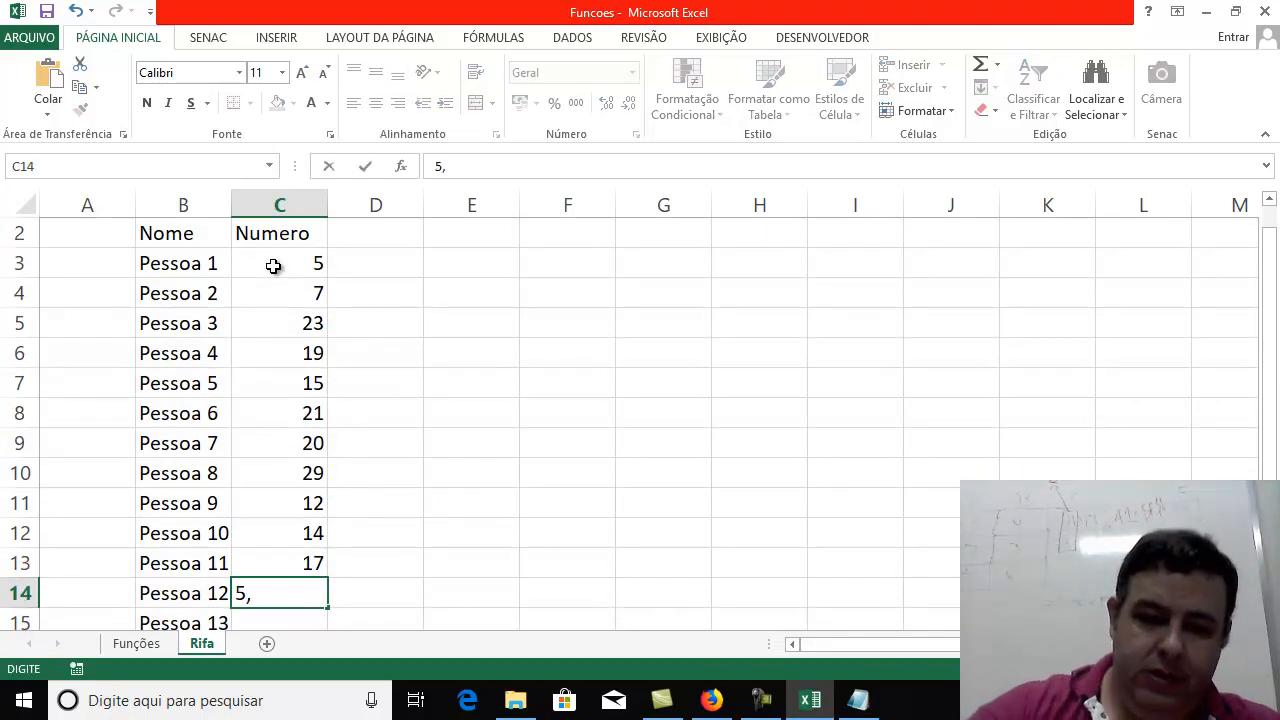
pyautogui.press('Return')
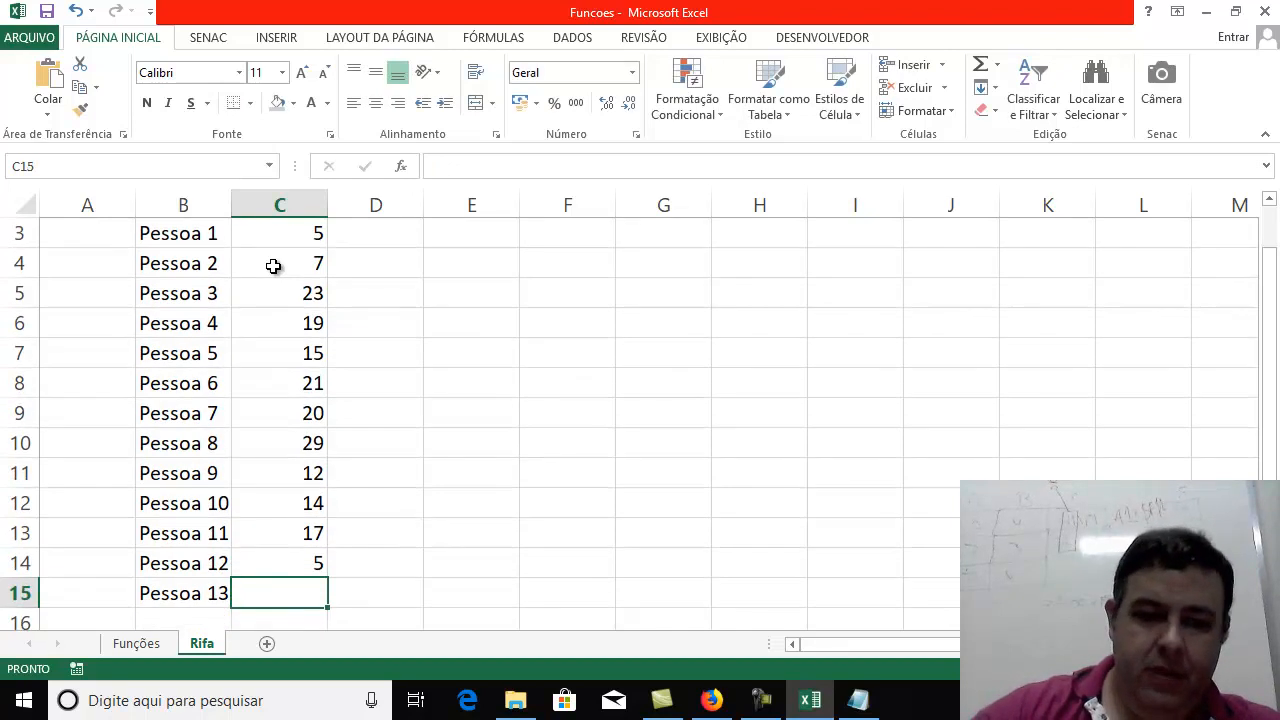
pyautogui.write('9')
pyautogui.press('Return')
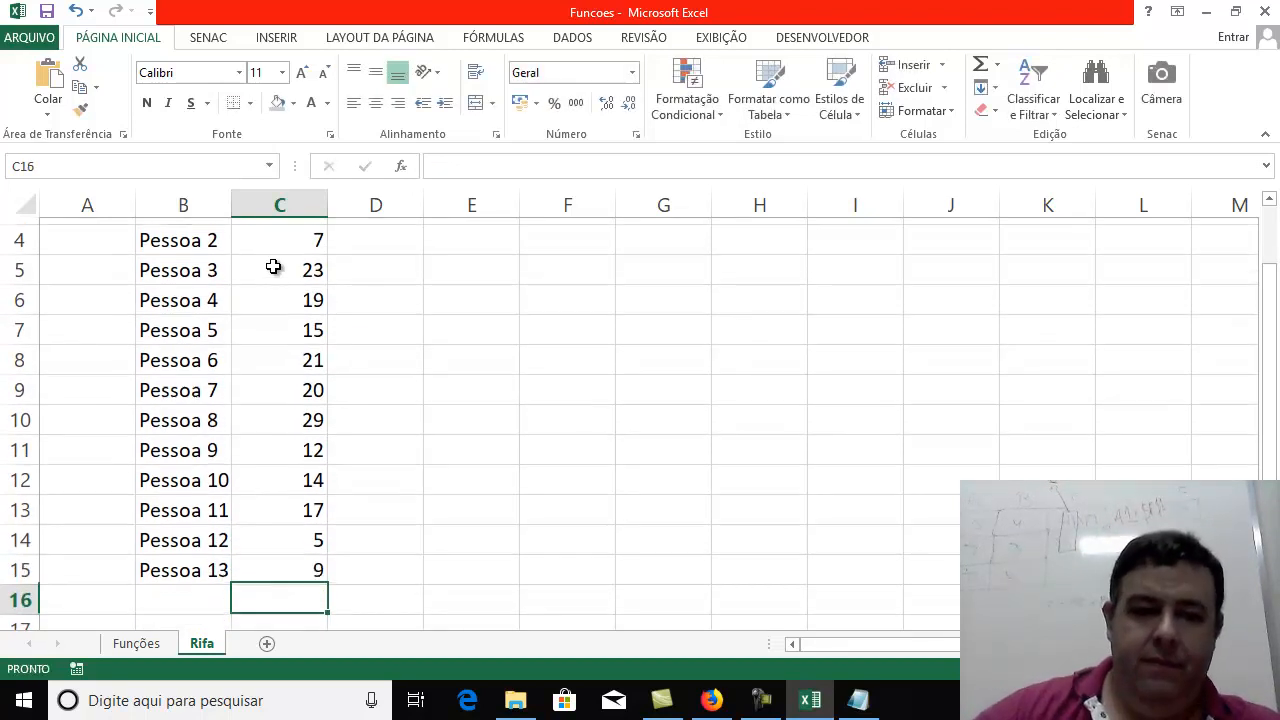
# Change the raffle number of Pessoa 12 in C14 to 3
pyautogui.scroll(1, 436, 400)
pyautogui.scroll(-1, 451, 431)
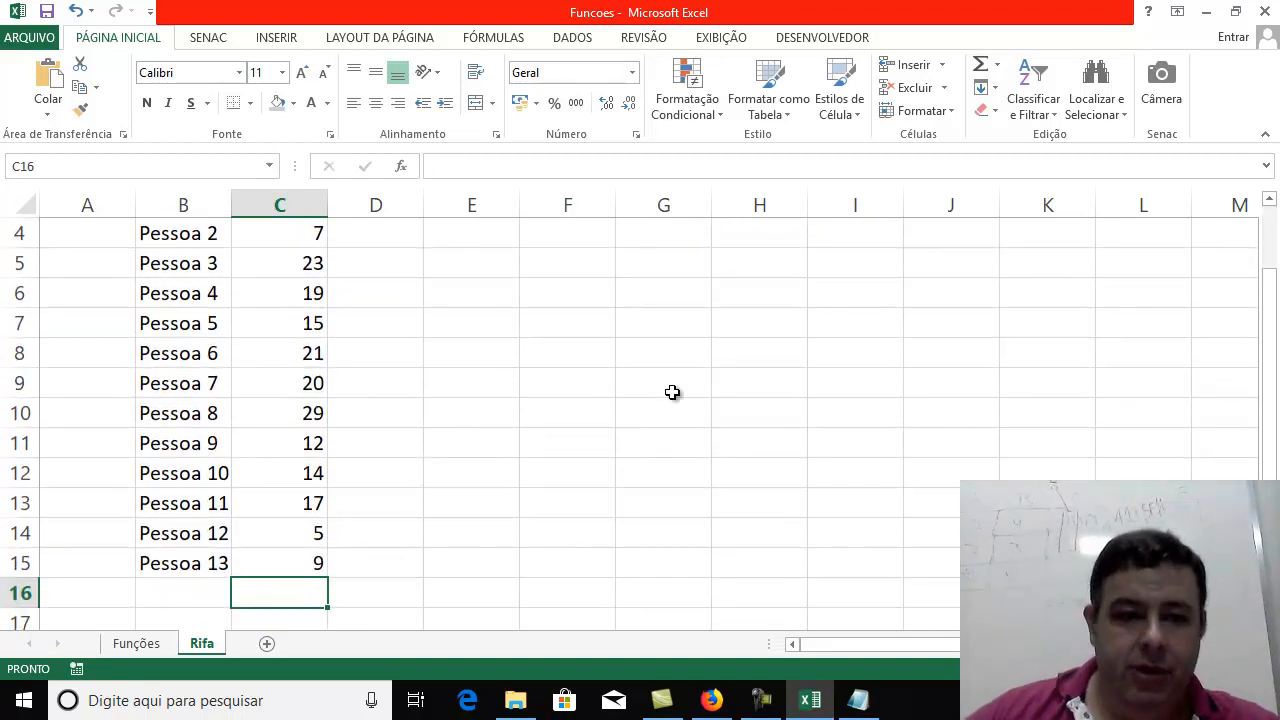
pyautogui.click(311, 536)
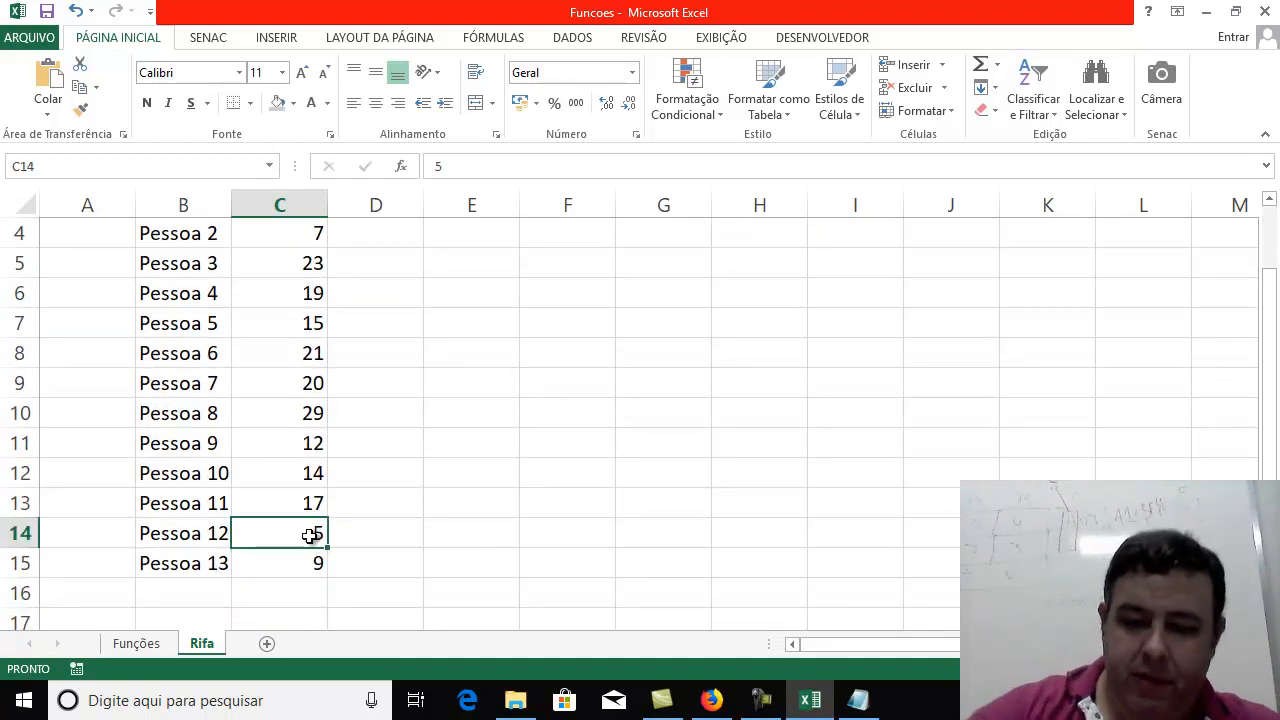
pyautogui.write('3')
pyautogui.press('Return')
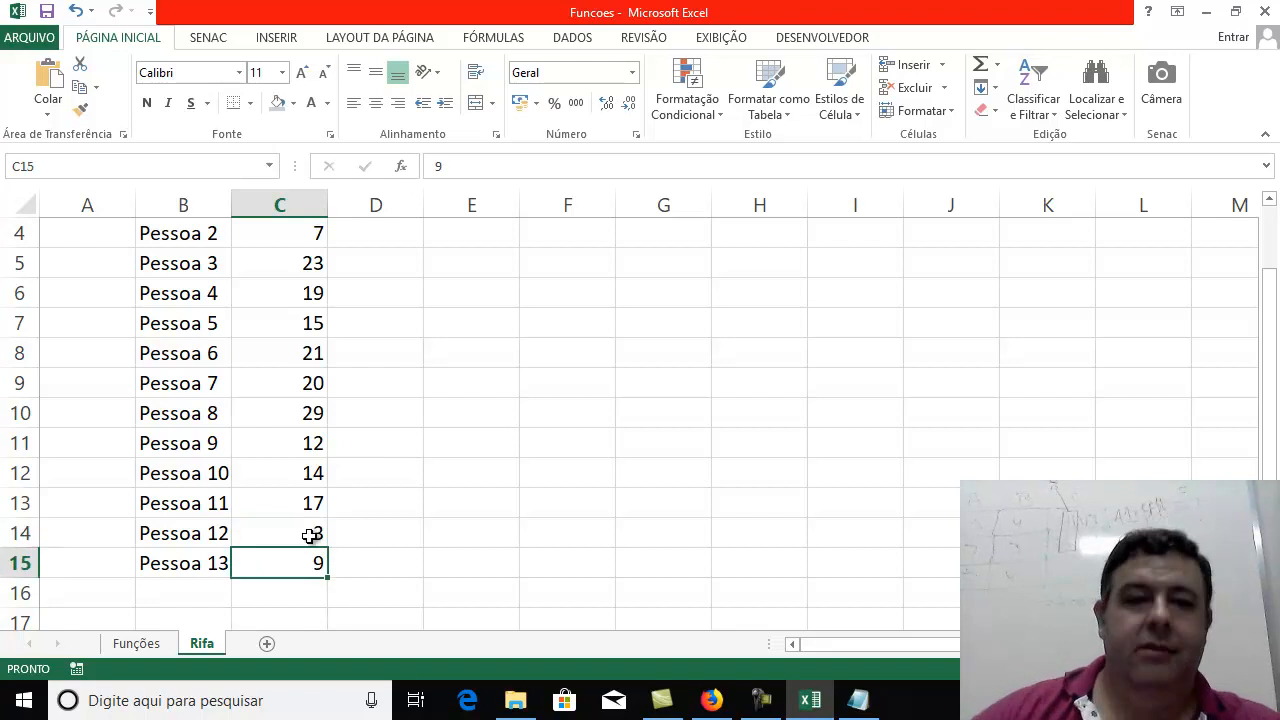
pyautogui.scroll(1, 519, 492)
pyautogui.scroll(-1, 519, 492)
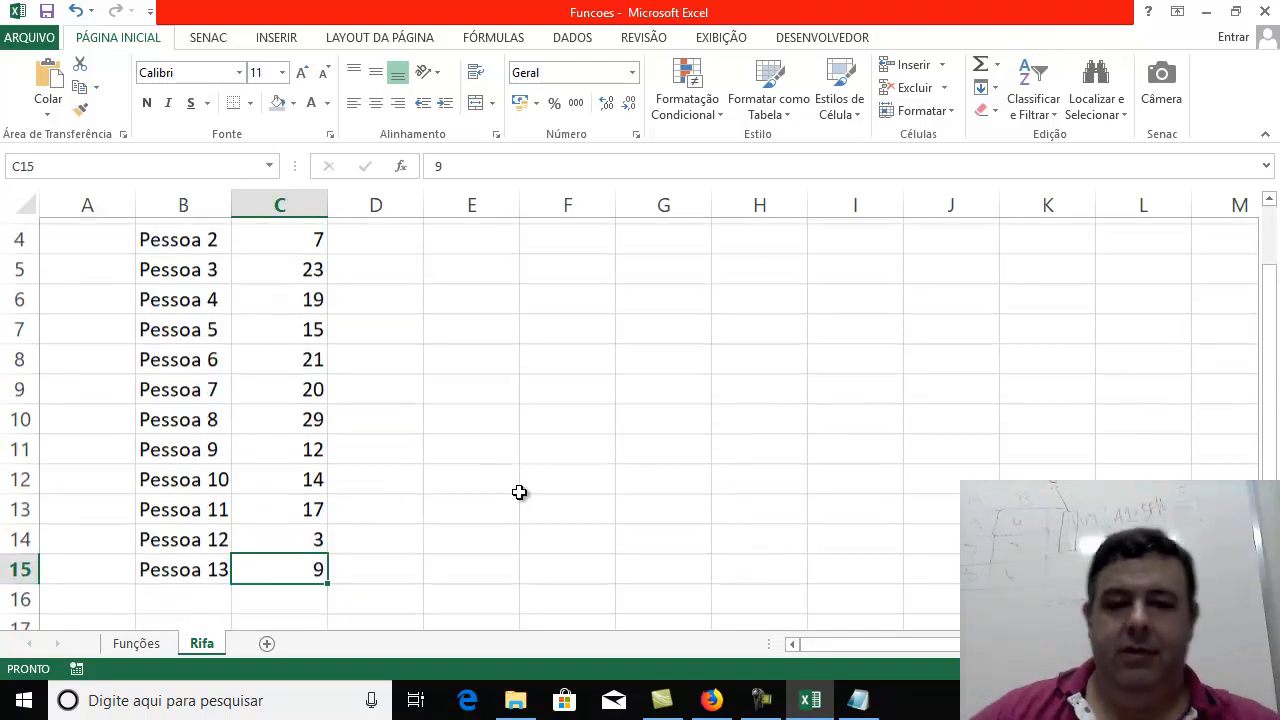
pyautogui.scroll(1, 493, 470)
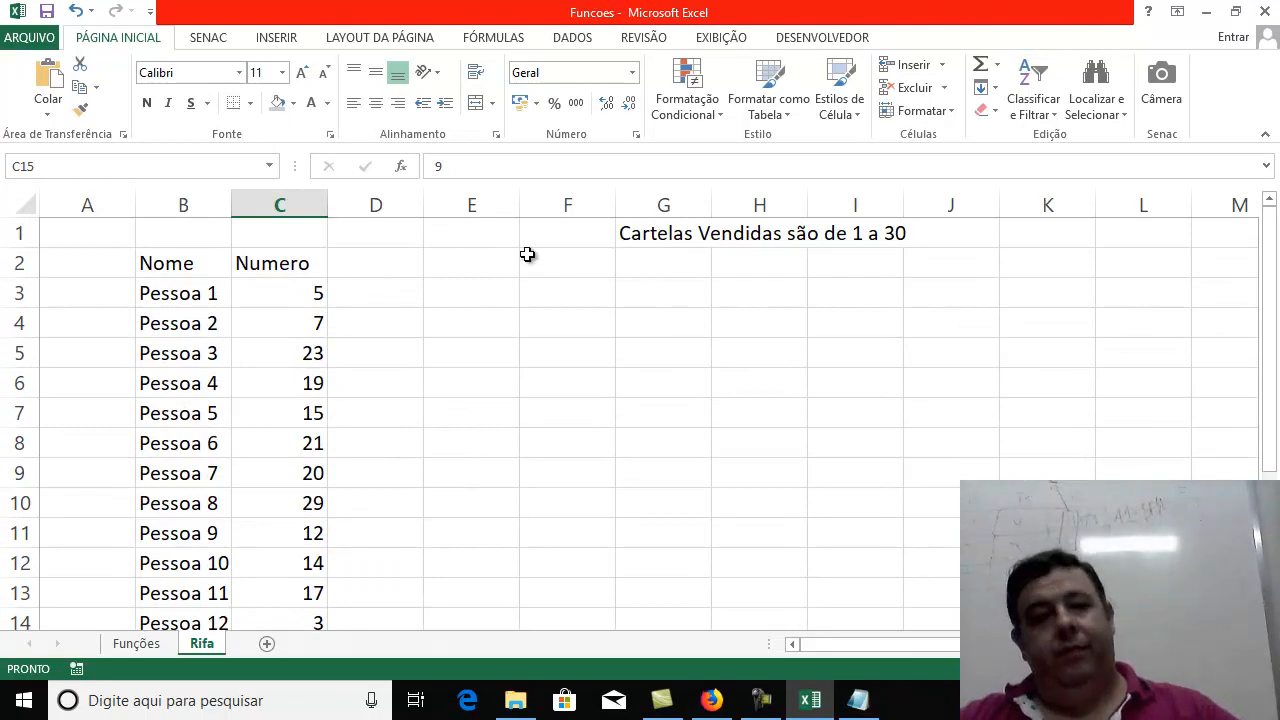
# Enter the label Número Sorteado in F3
pyautogui.click(563, 291)
pyautogui.write('Np')
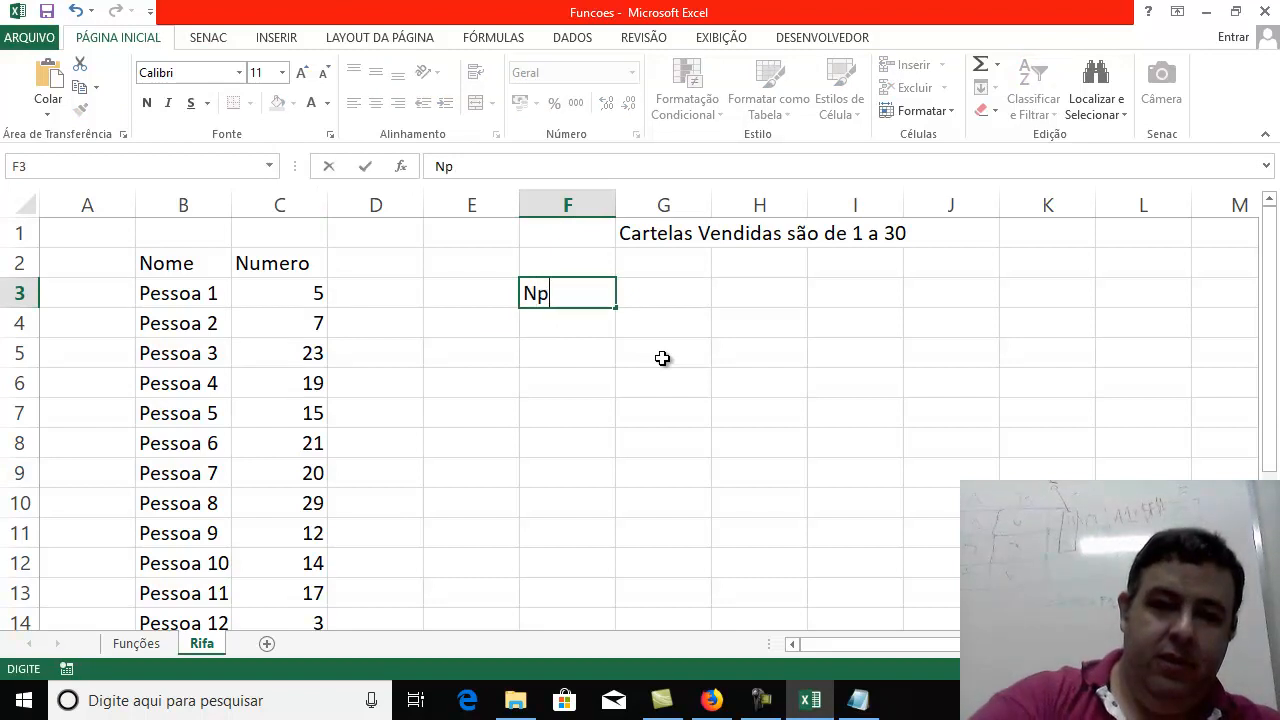
pyautogui.press('BackSpace')
pyautogui.press('BackSpace')
pyautogui.write('úme')
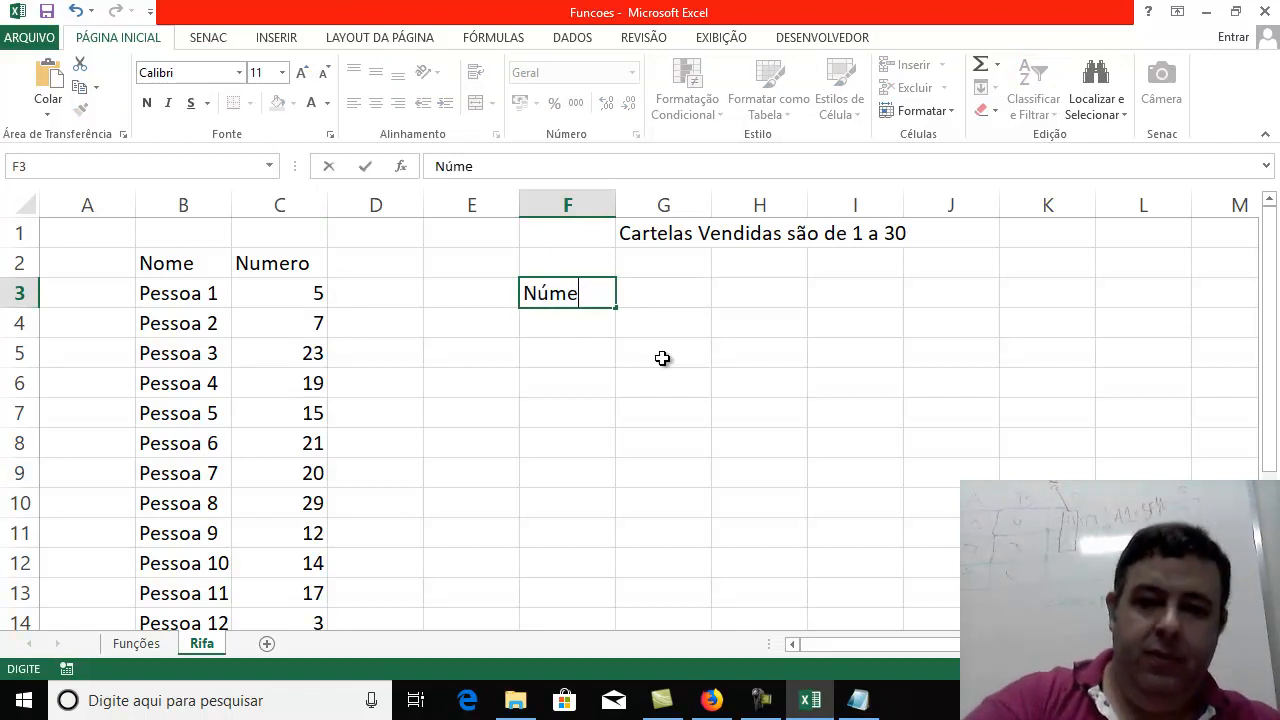
pyautogui.write('ro Sorteado')
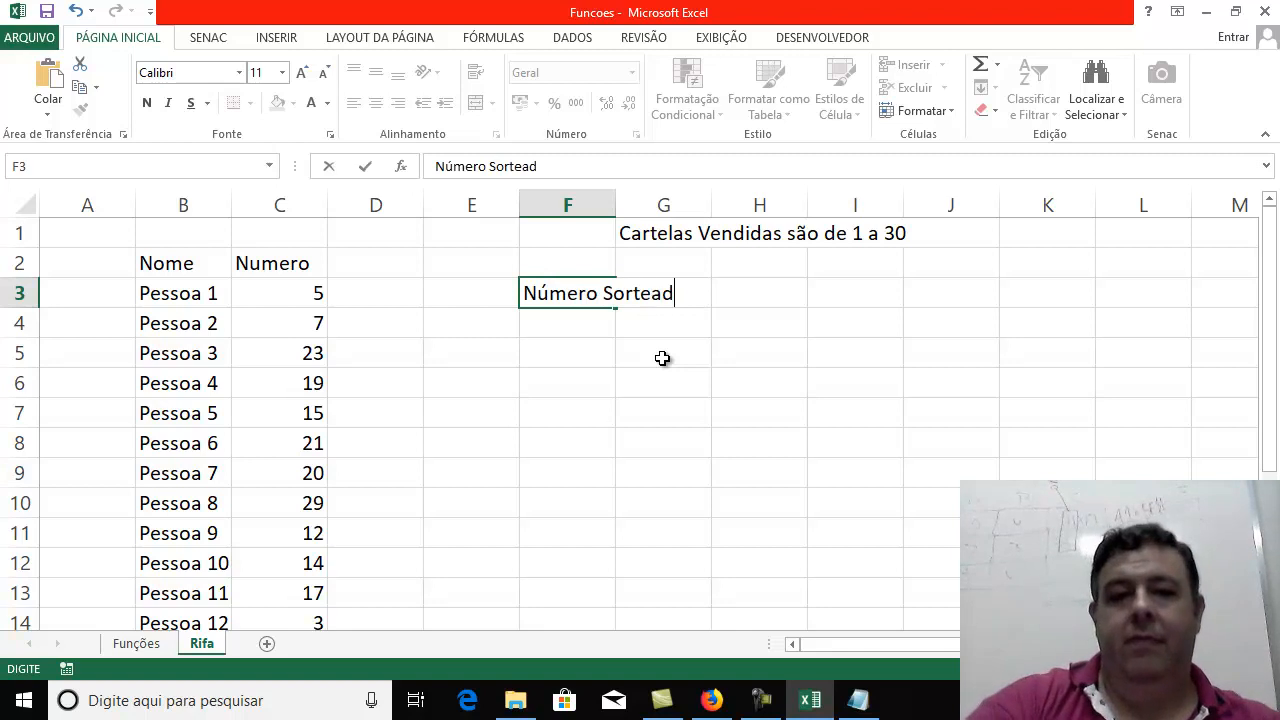
pyautogui.press('Return')
# Add a bottom border to H3, the result cell for the Número Sorteado label
pyautogui.press('Up')
pyautogui.press('Right')
pyautogui.press('Right')
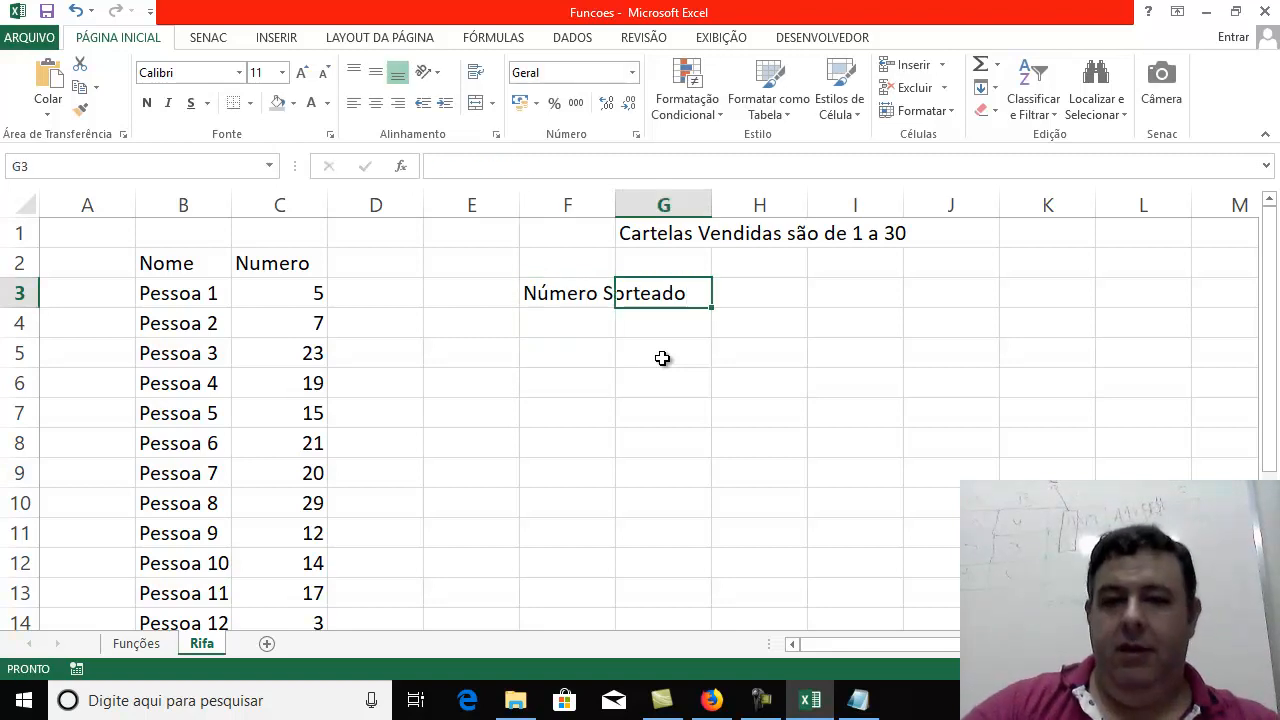
pyautogui.click(233, 103)
pyautogui.click(509, 517)
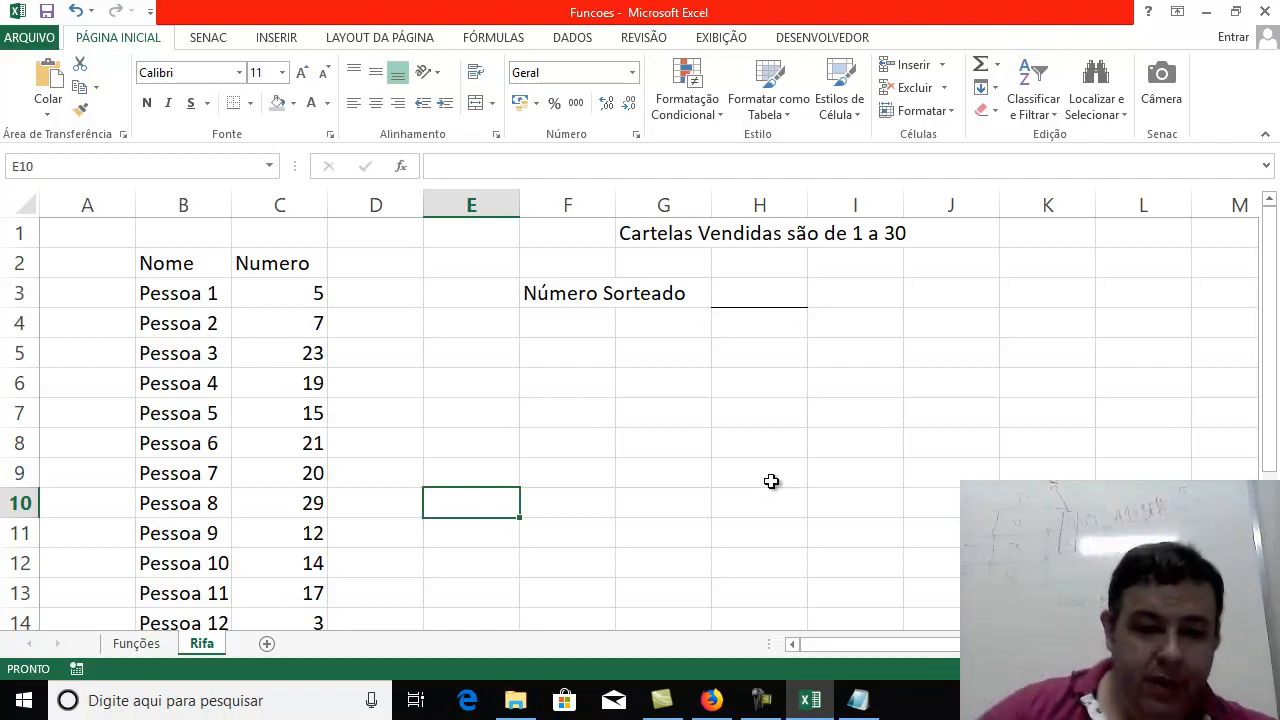
pyautogui.scroll(-1, 337, 534)
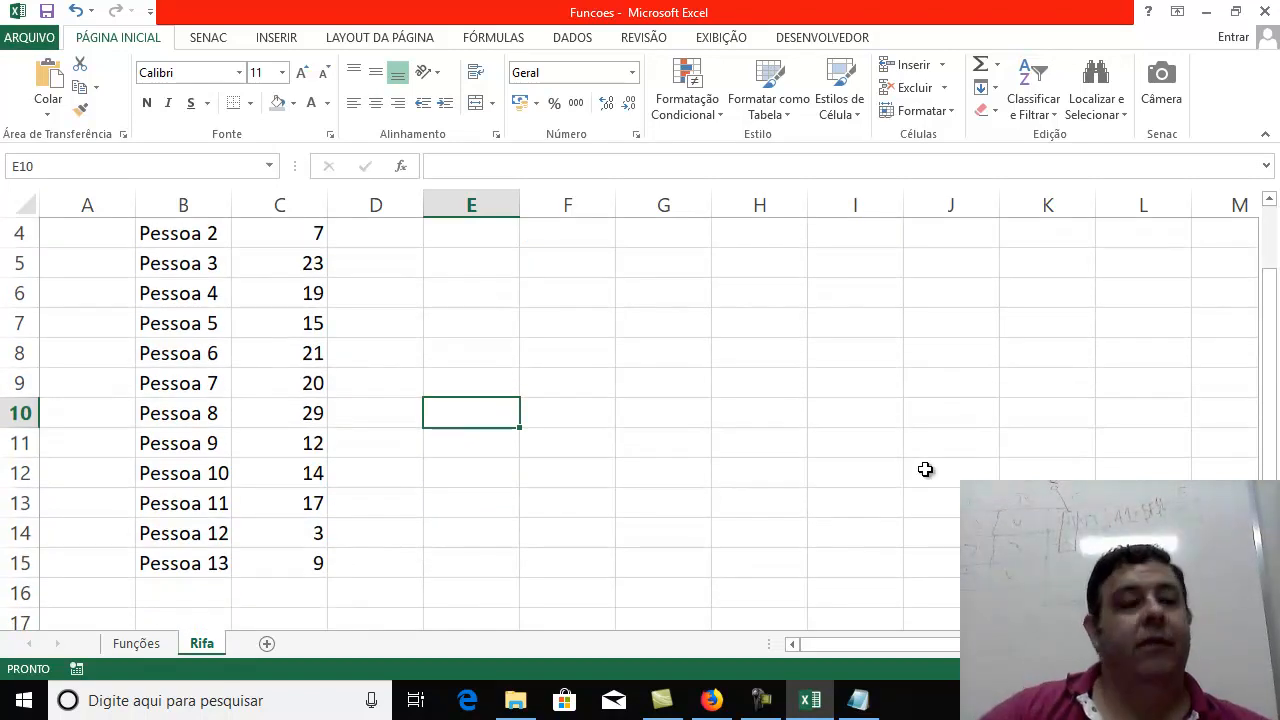
pyautogui.scroll(1, 945, 505)
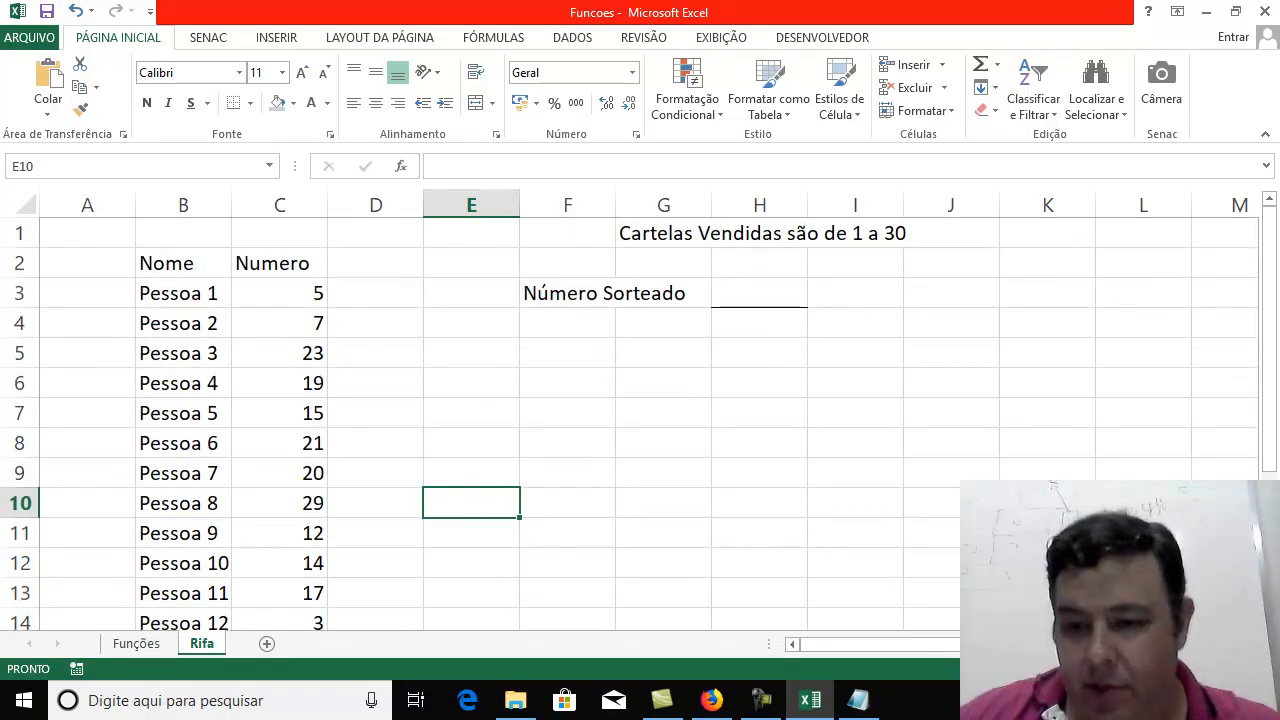
pyautogui.click(1102, 669)
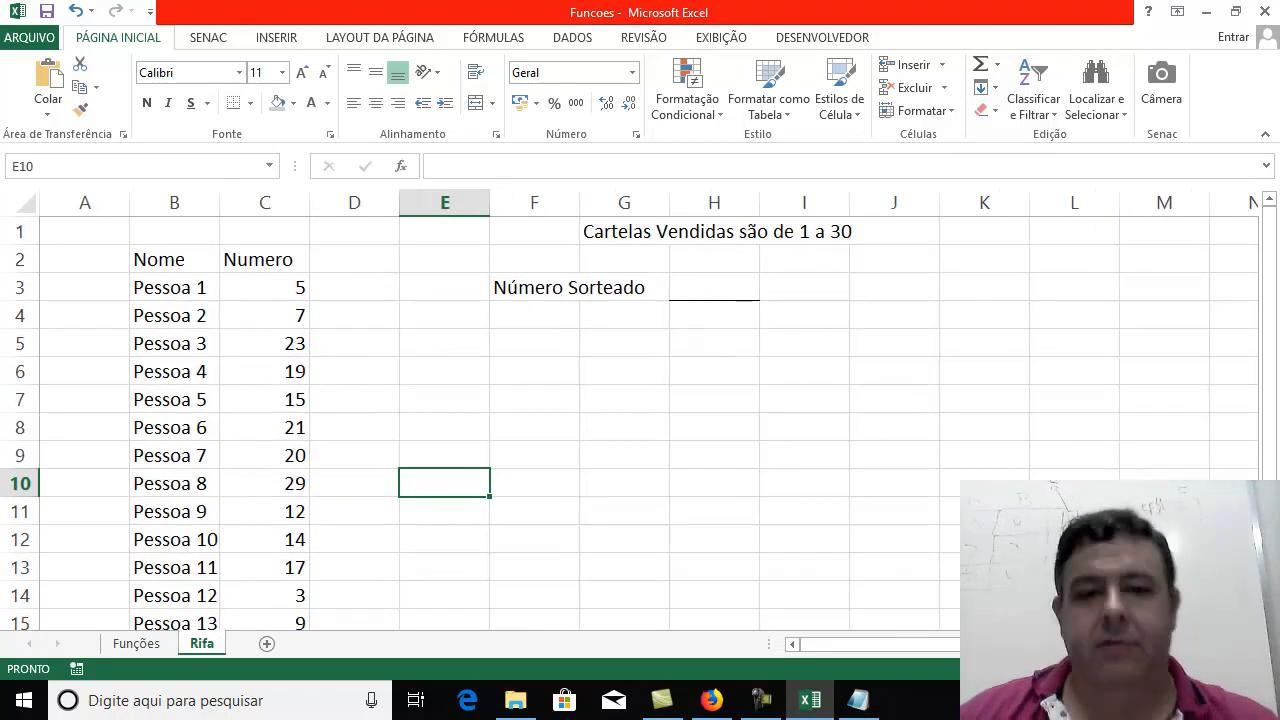
# Enter the formula =ALEATÓRIOENTRE(1;30) in H3 to draw a random ticket number
pyautogui.click(690, 285)
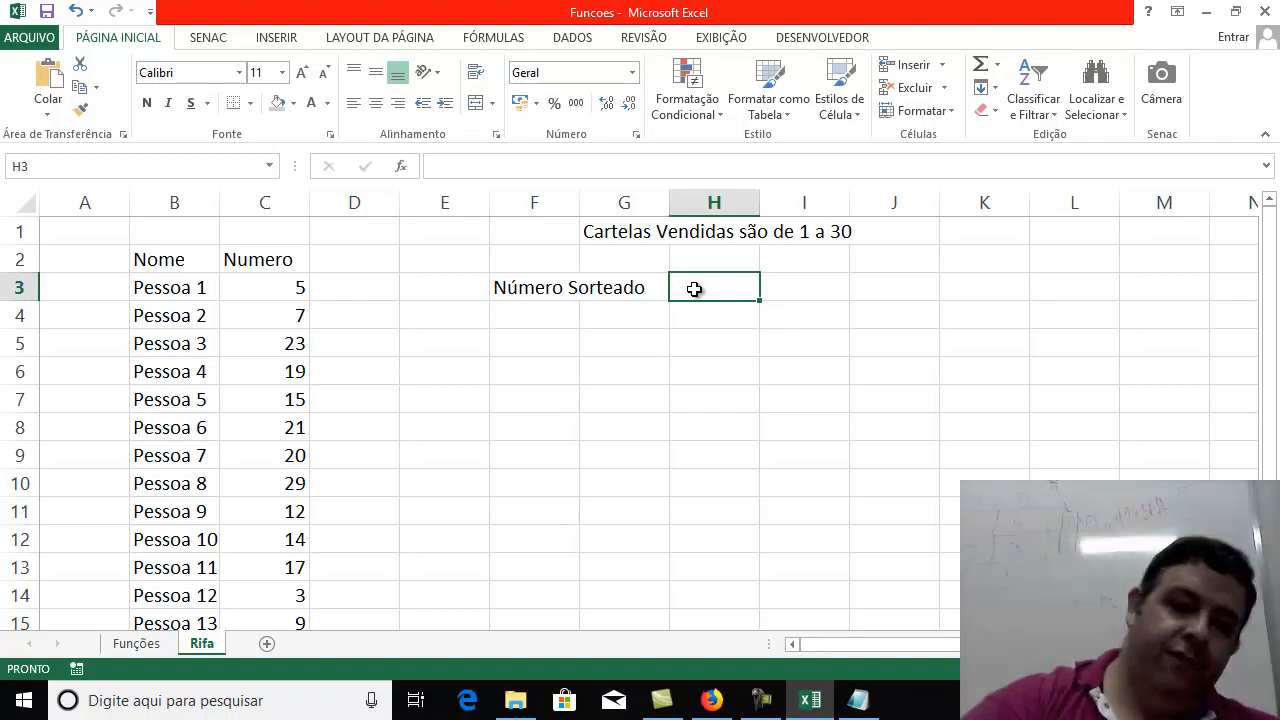
pyautogui.write('=')
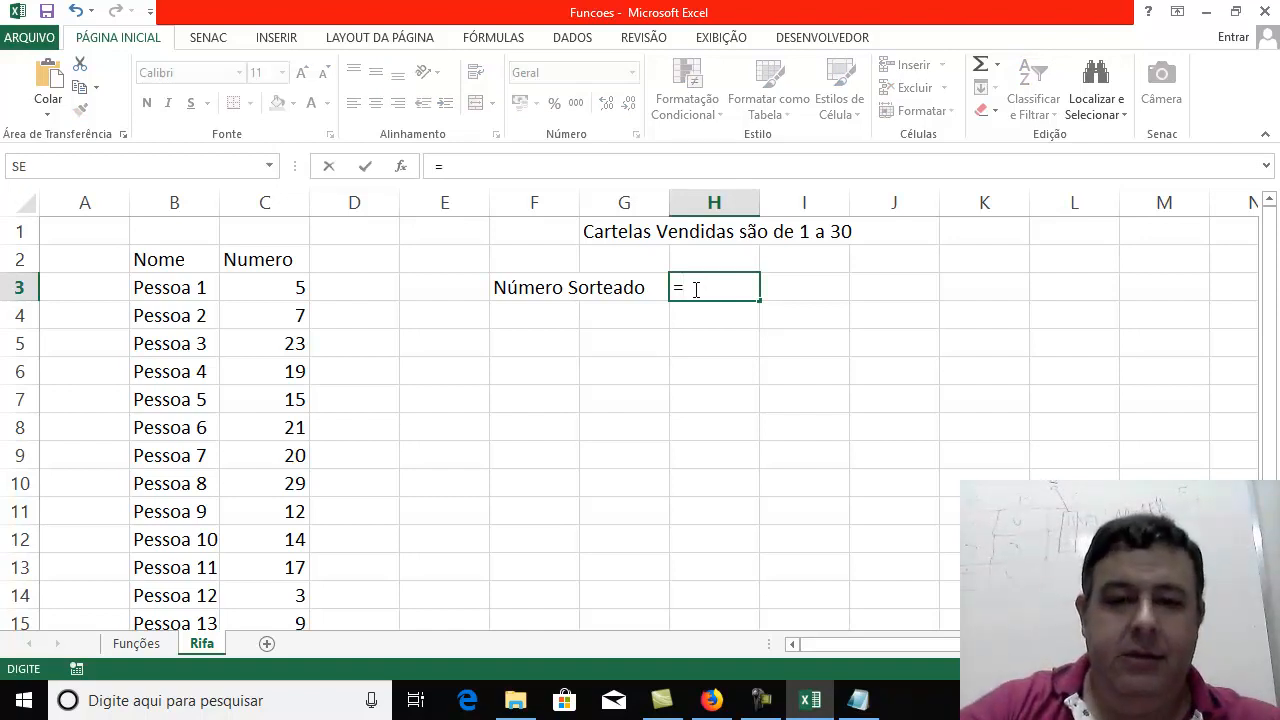
pyautogui.write('Ale')
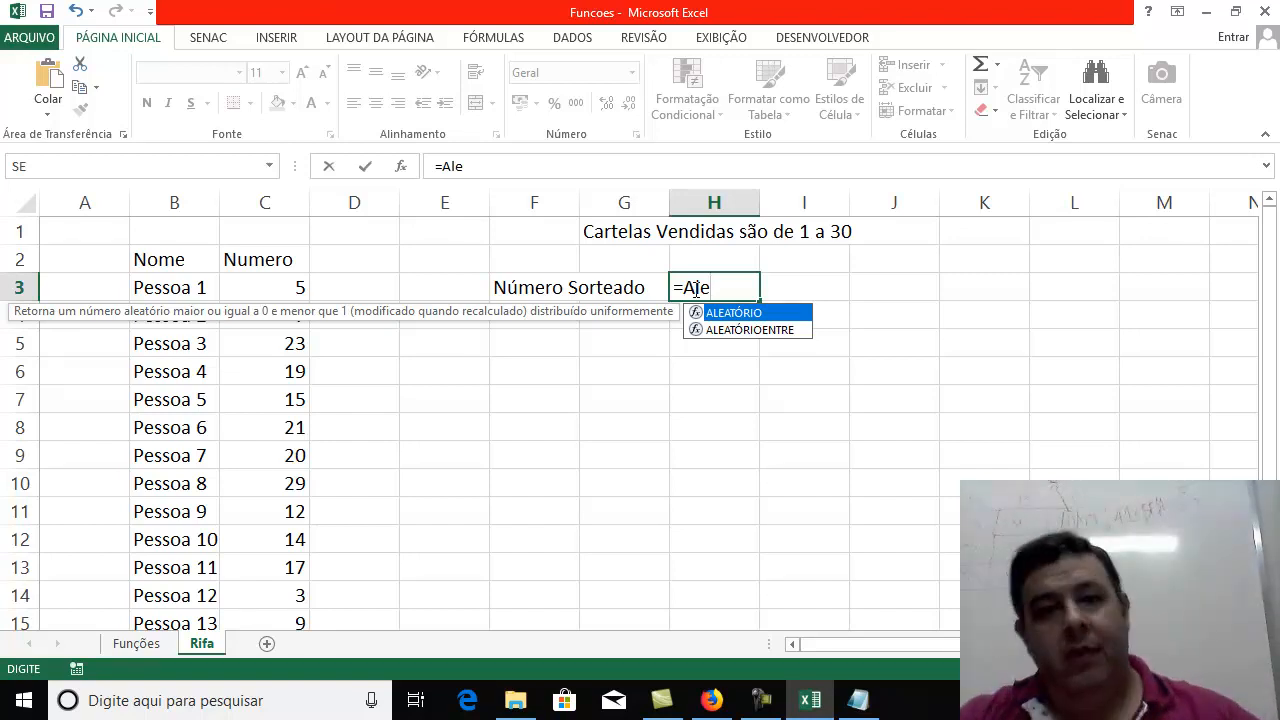
pyautogui.press('Down')
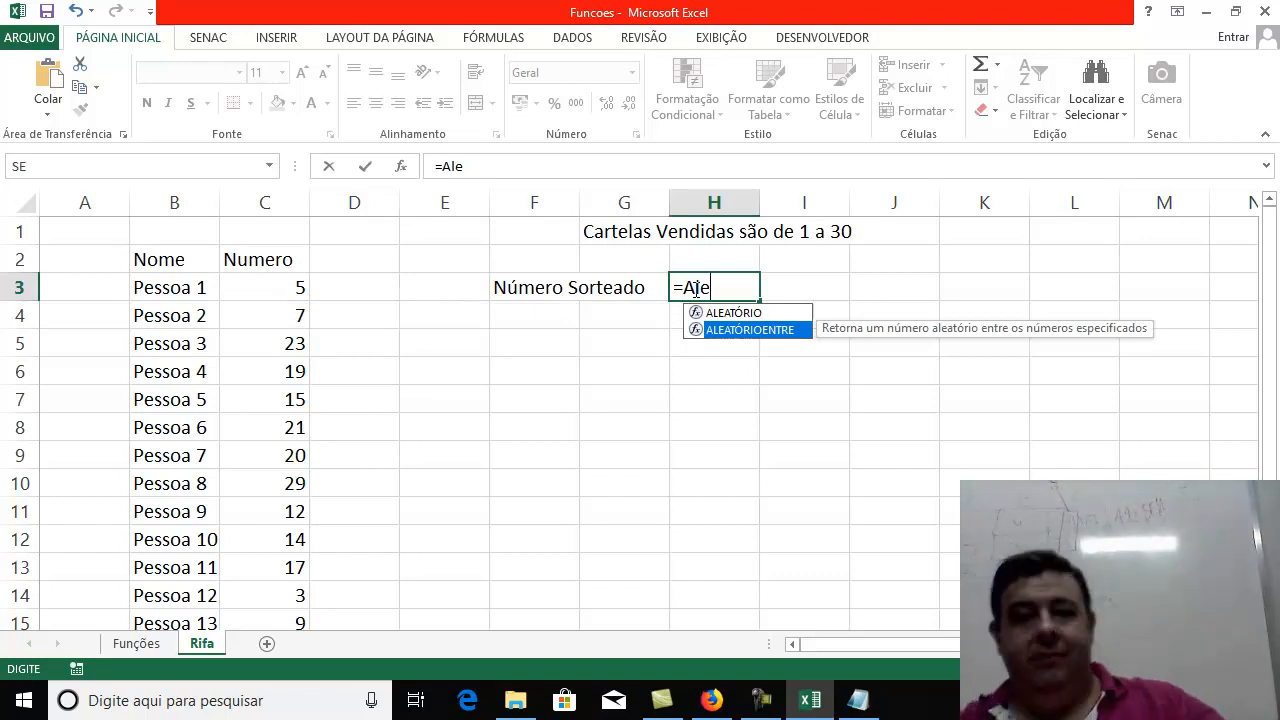
pyautogui.doubleClick(750, 331)
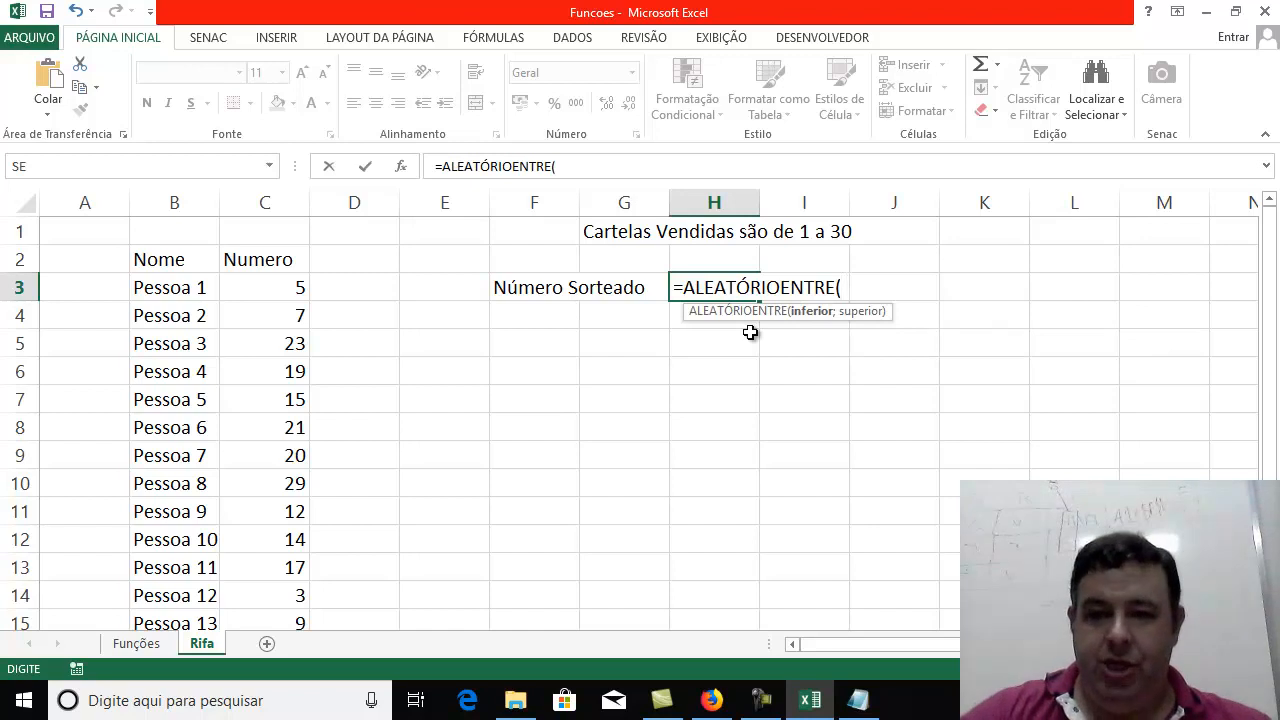
pyautogui.write('1;30)')
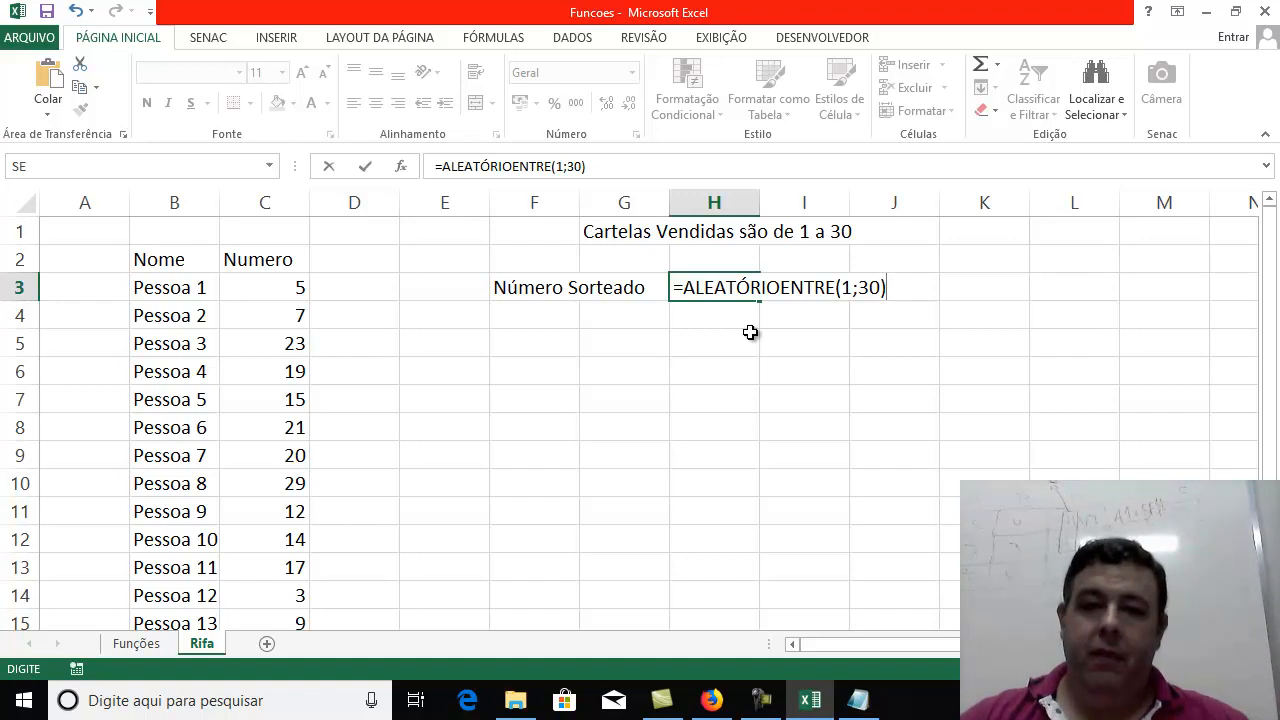
pyautogui.press('Return')
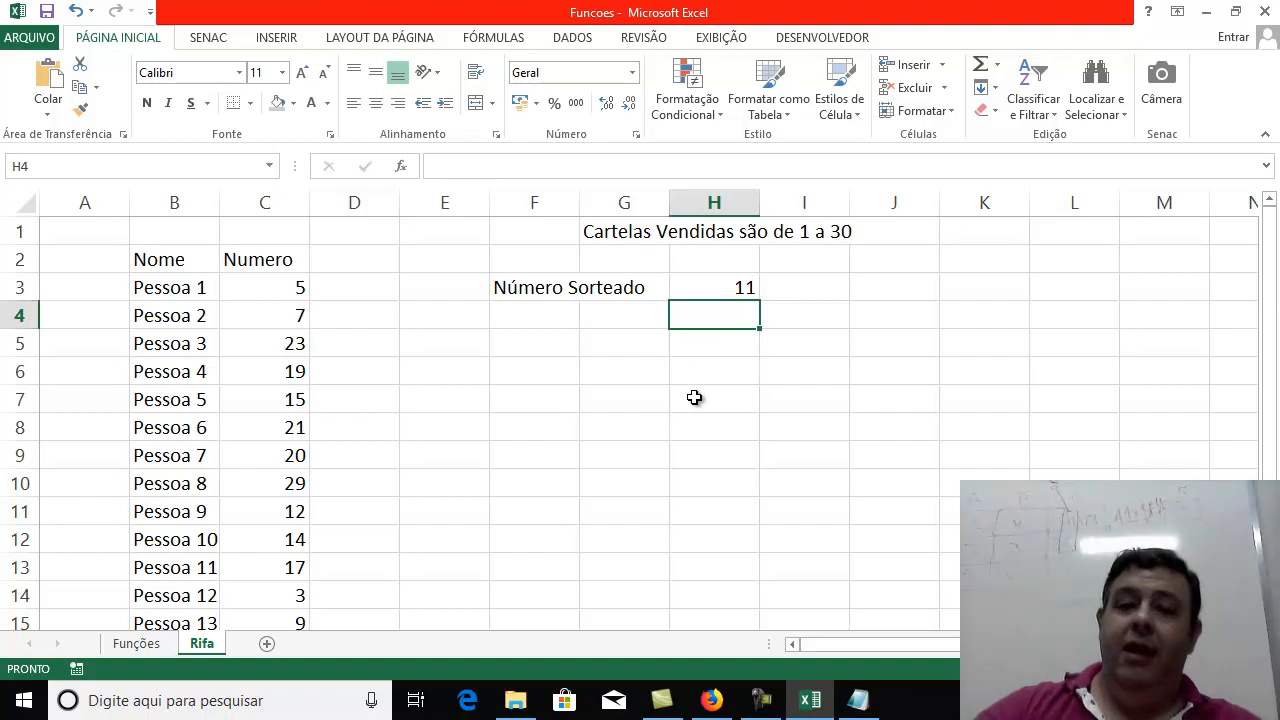
# Enter test commas in H4 and H5 to make the drawn number recalculate, and clear both cells
pyautogui.write(',')
pyautogui.press('Return')
pyautogui.write(',')
pyautogui.press('Up')
pyautogui.press('Up')
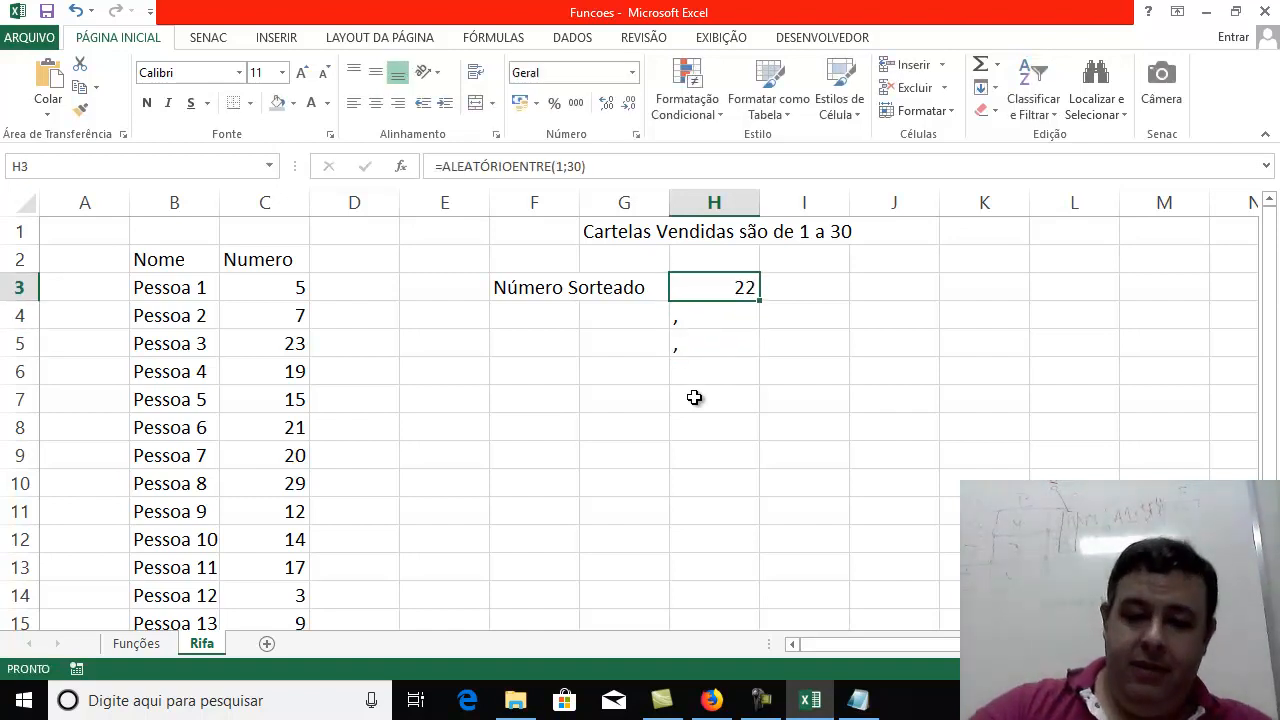
pyautogui.press('Down')
pyautogui.press('Delete')
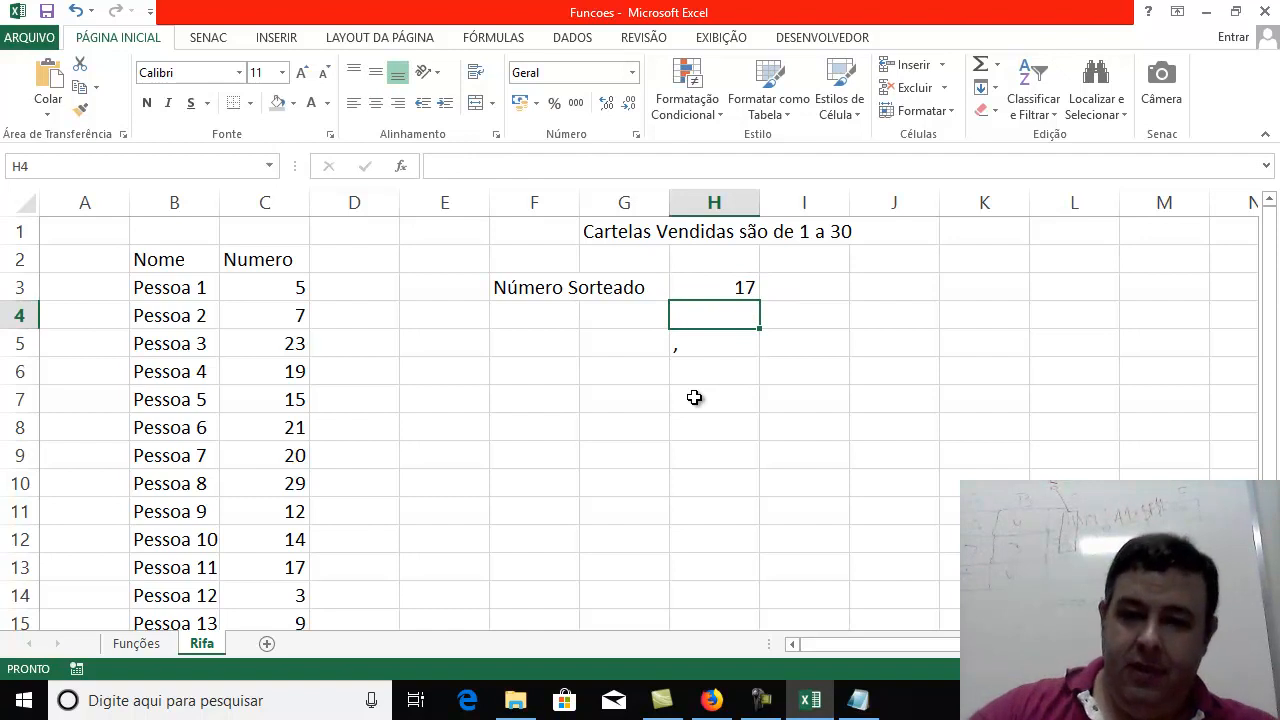
pyautogui.press('Down')
pyautogui.press('Delete')
pyautogui.press('Down')
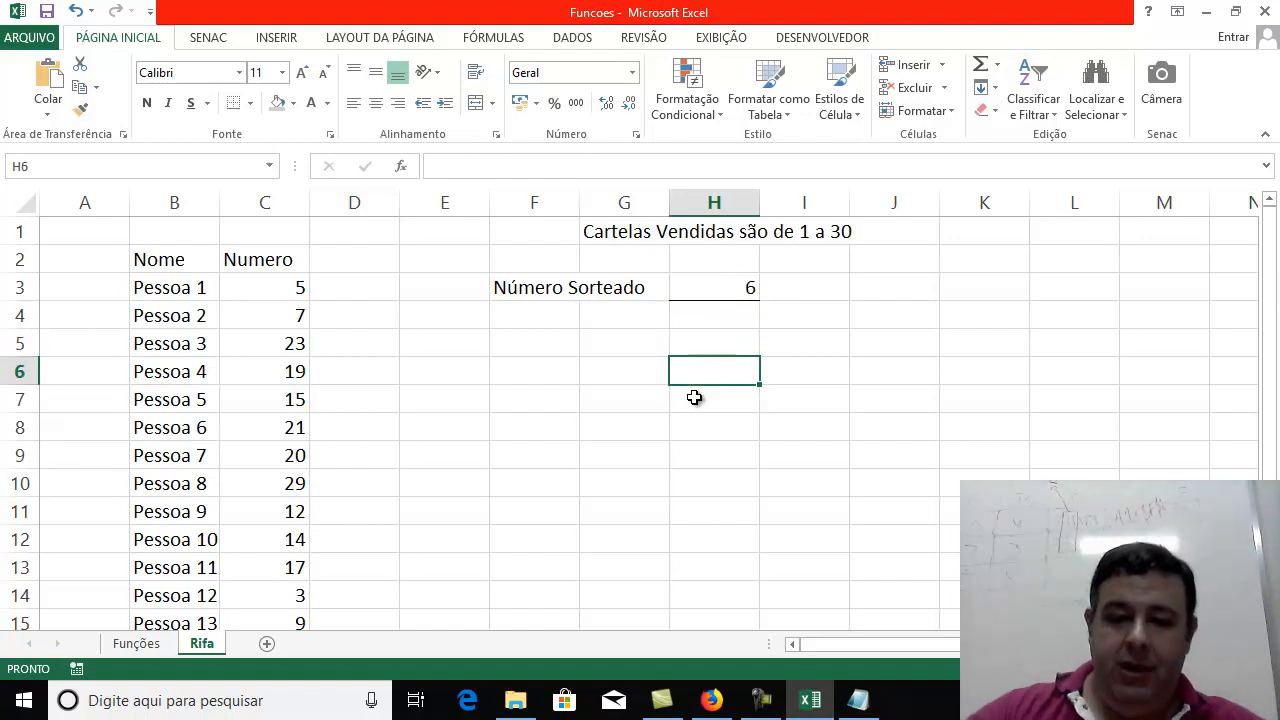
pyautogui.press('super+l')
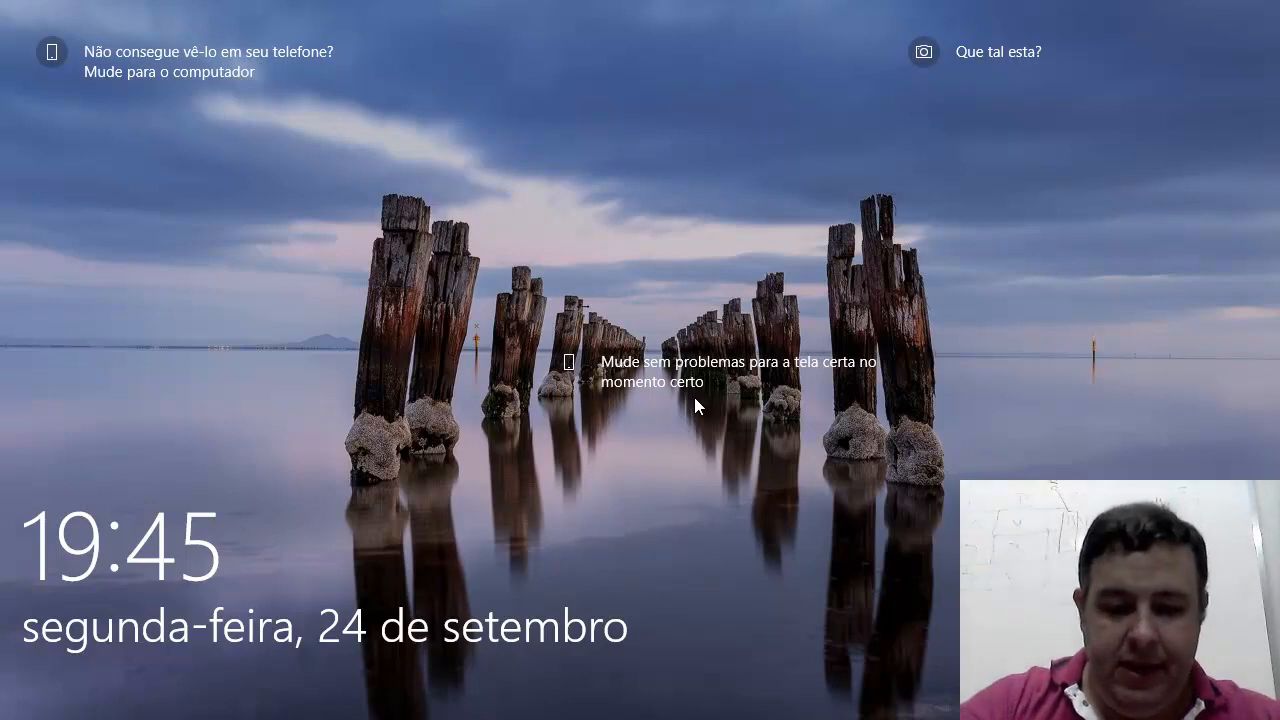
pyautogui.click(694, 397)
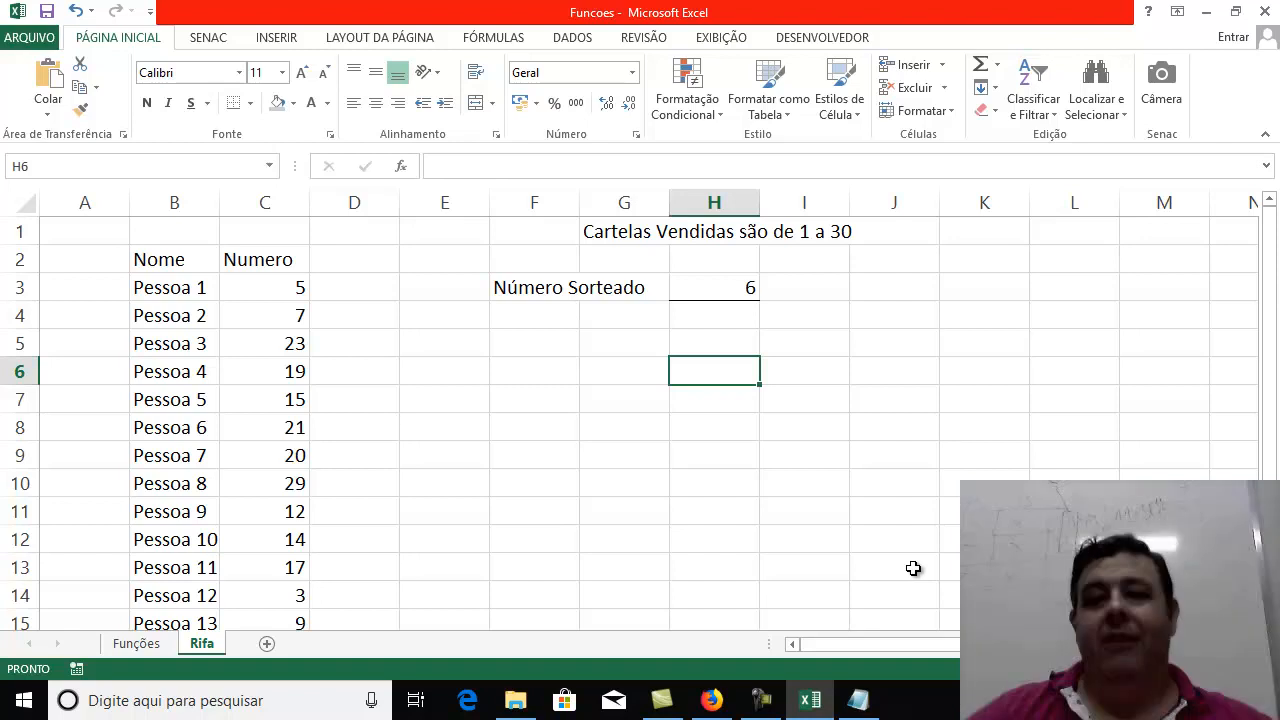
pyautogui.click(745, 287)
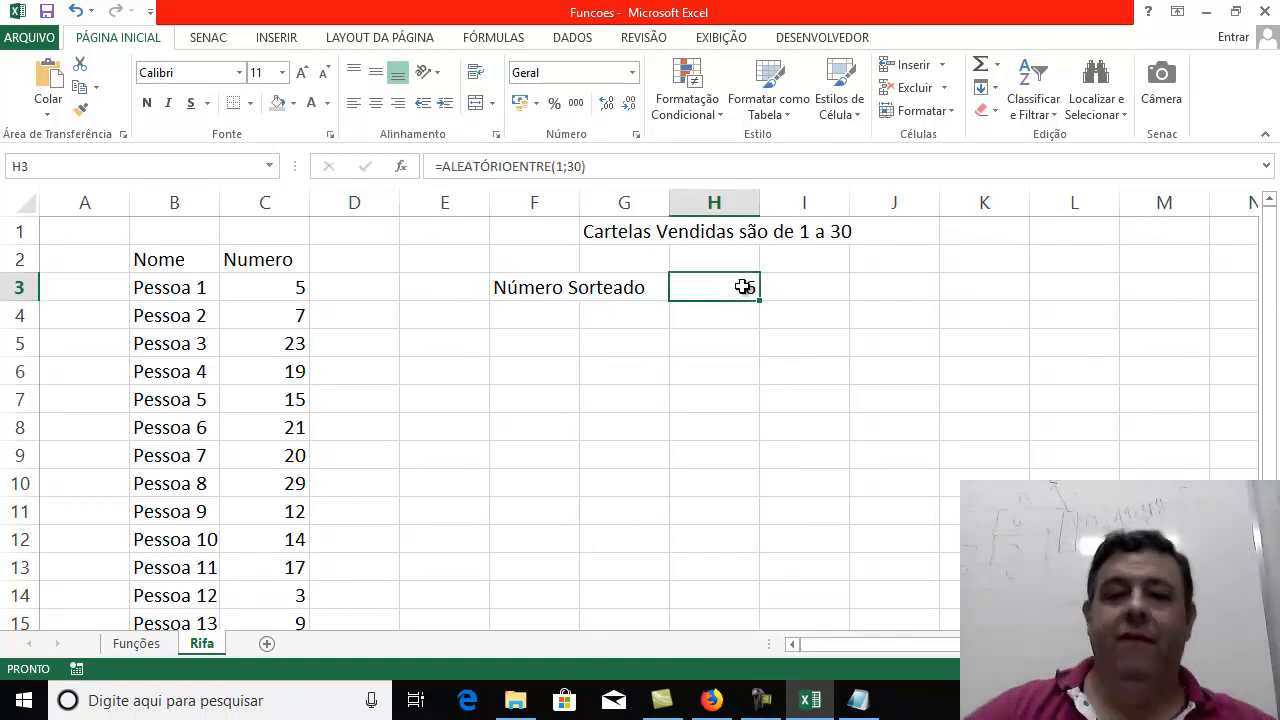
pyautogui.press('Return')
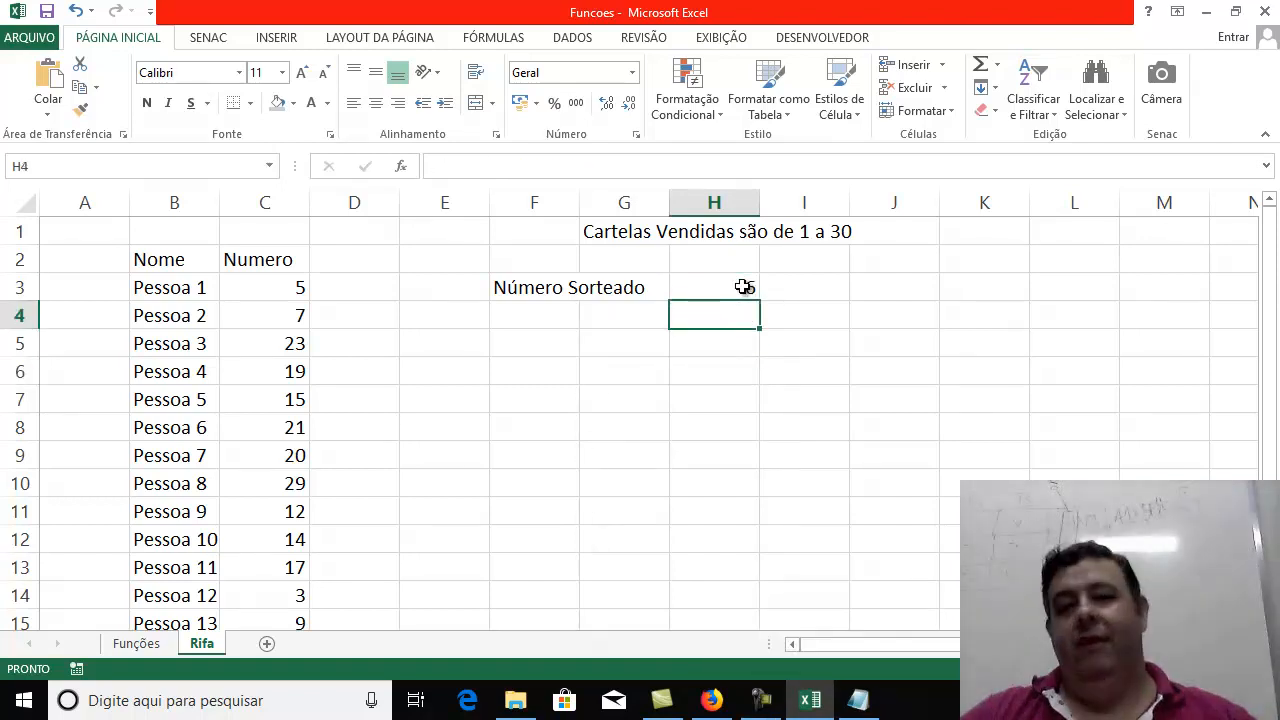
pyautogui.press('Return')
pyautogui.press('Return')
pyautogui.click(800, 331)
pyautogui.click(689, 277)
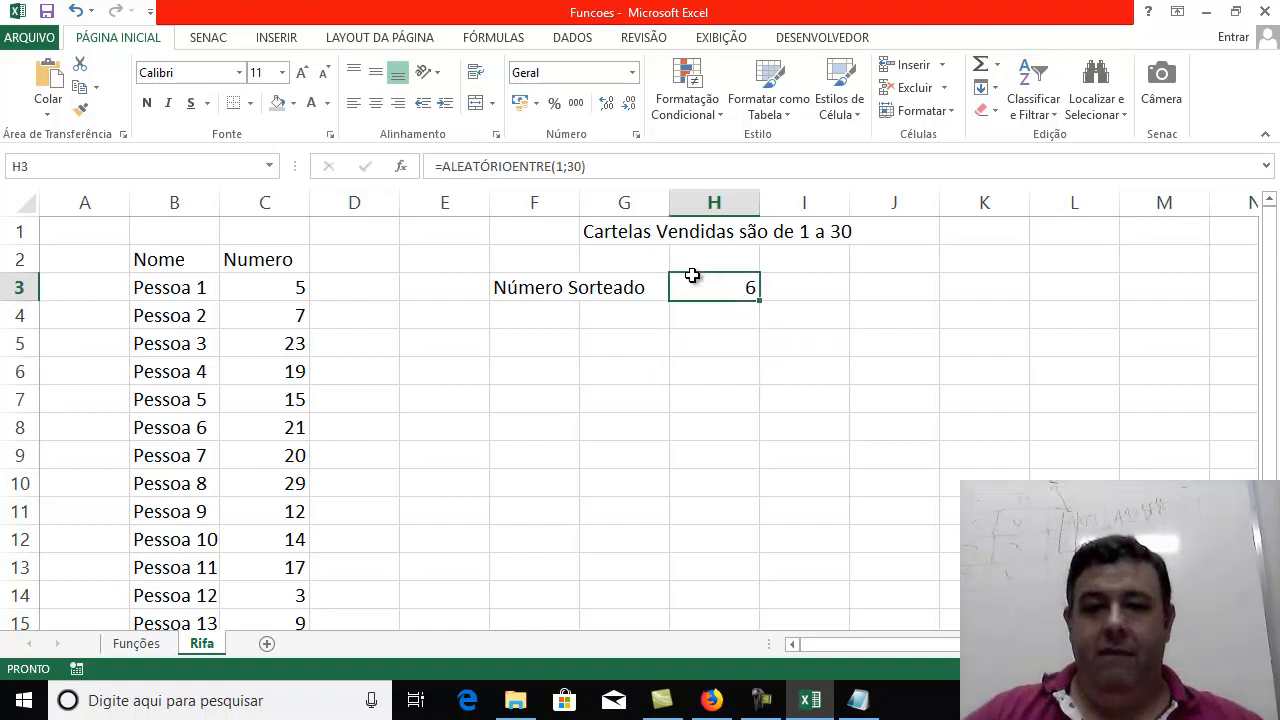
# Fill H9 to H15 with alternating test letters a and s to redraw the number repeatedly, and clear them
pyautogui.click(734, 363)
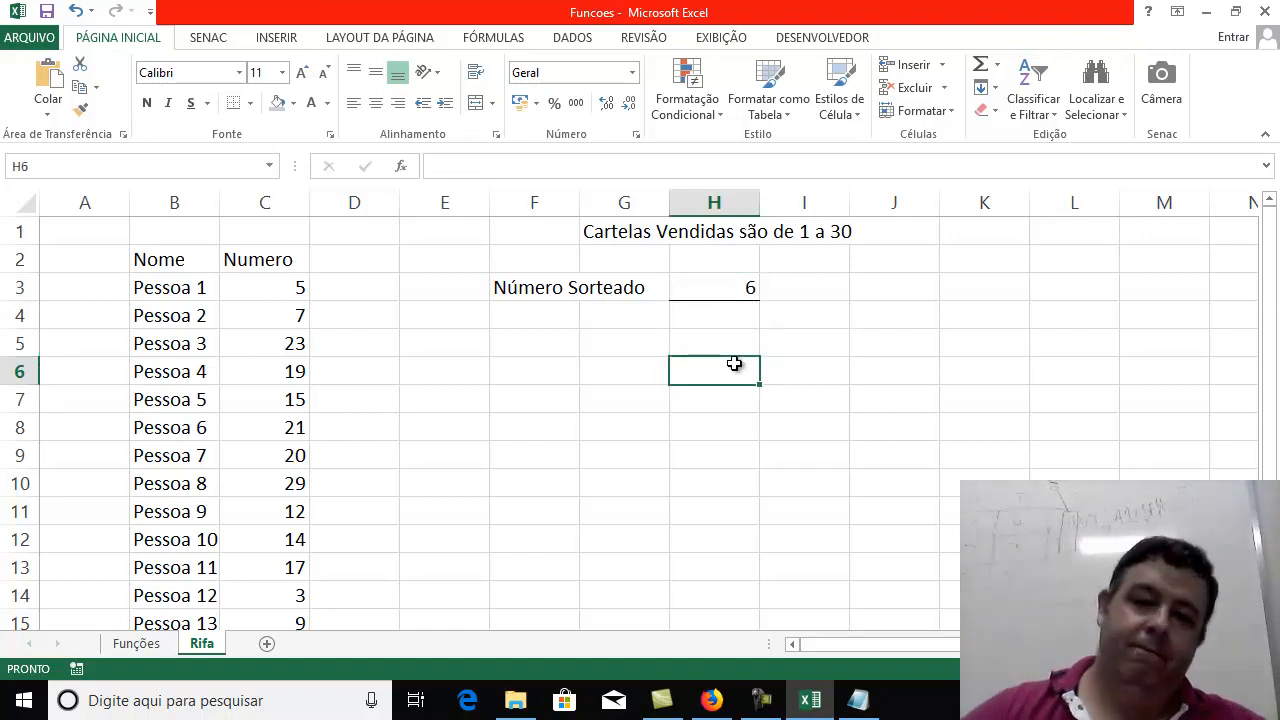
pyautogui.press('Return')
pyautogui.press('Return')
pyautogui.press('Return')
pyautogui.write('a')
pyautogui.press('Return')
pyautogui.write('s')
pyautogui.press('Return')
pyautogui.write('a')
pyautogui.press('Return')
pyautogui.write('s')
pyautogui.press('Return')
pyautogui.write('a')
pyautogui.press('Return')
pyautogui.write('s')
pyautogui.press('Return')
pyautogui.write('a')
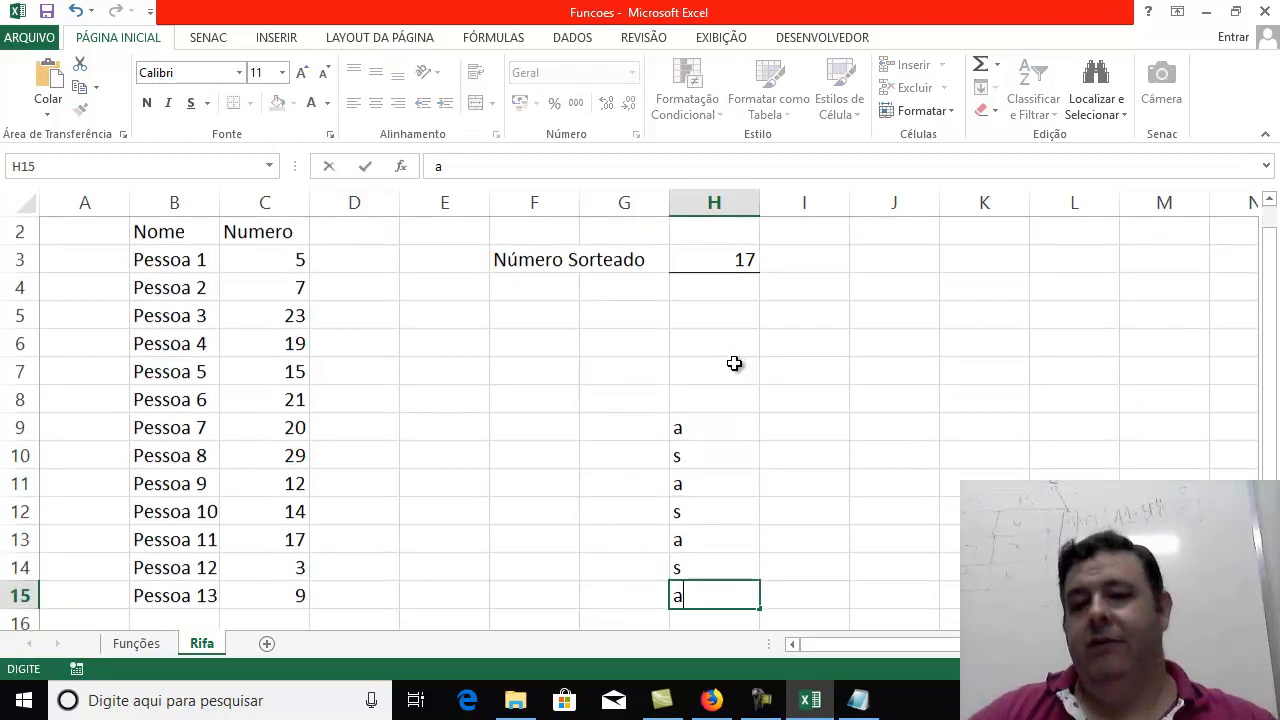
pyautogui.click(684, 405)
pyautogui.moveTo(676, 425); pyautogui.dragTo(680, 598)
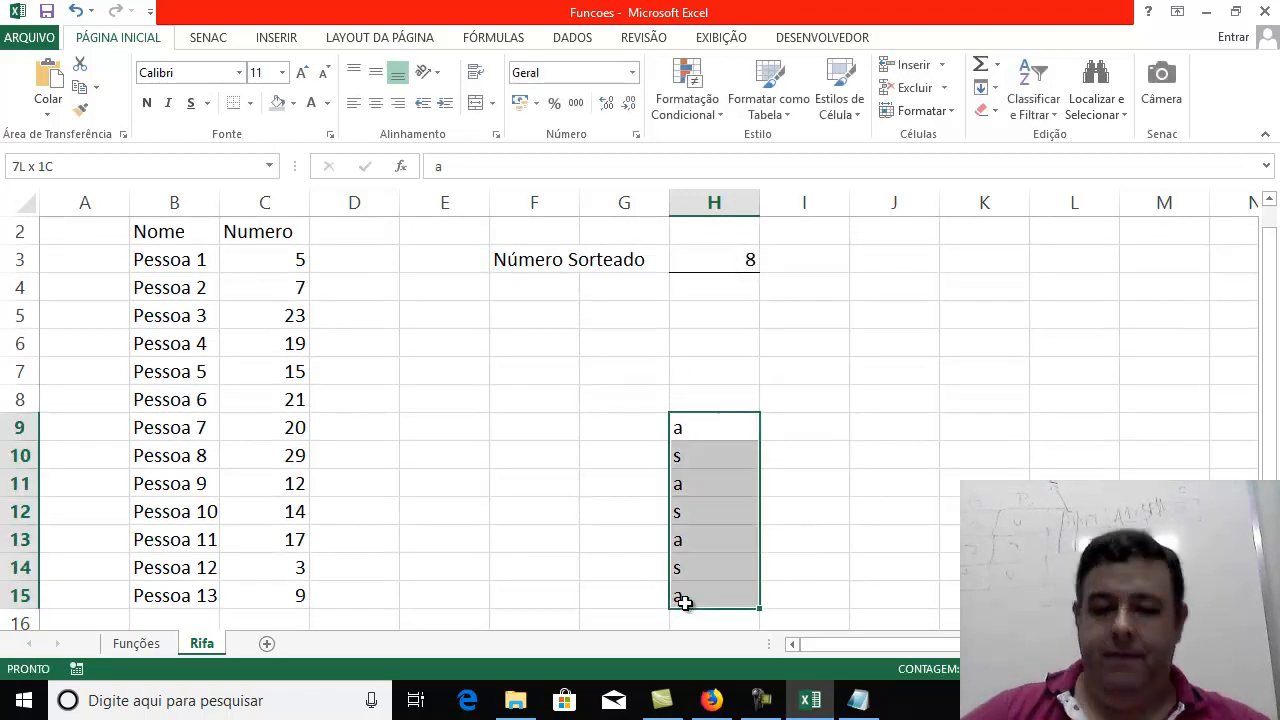
pyautogui.press('Delete')
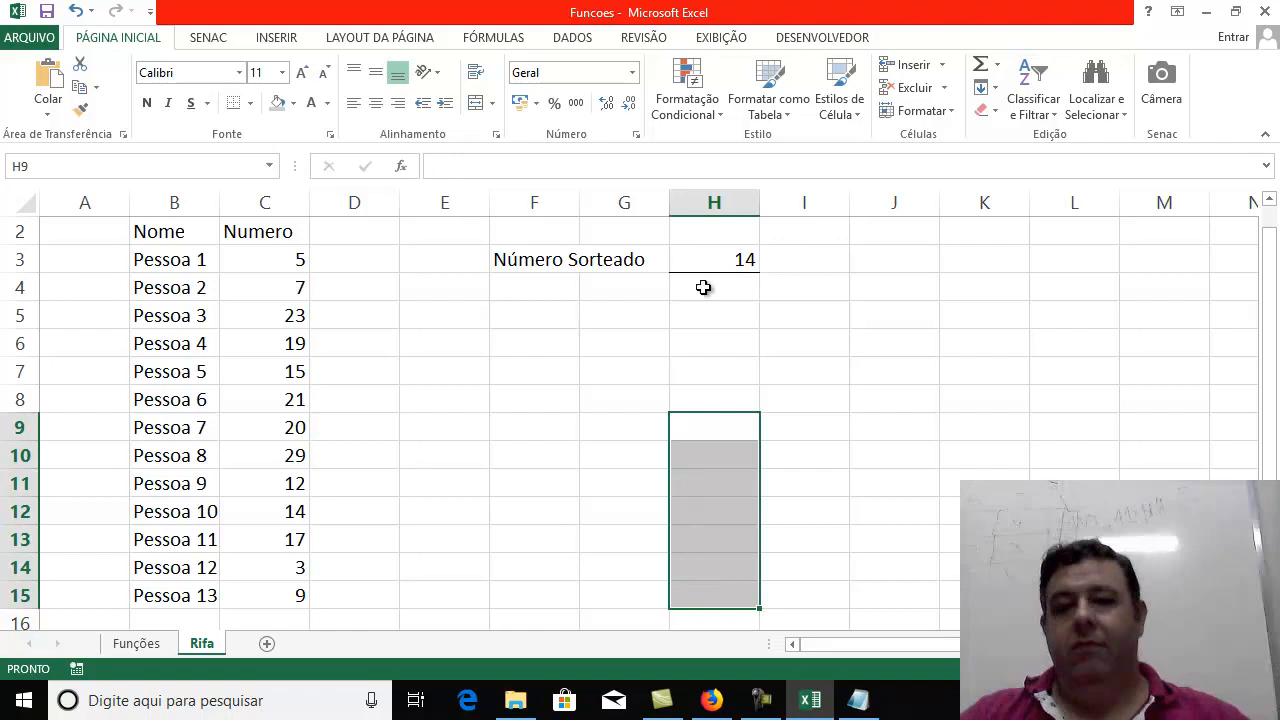
pyautogui.click(705, 284)
pyautogui.click(708, 253)
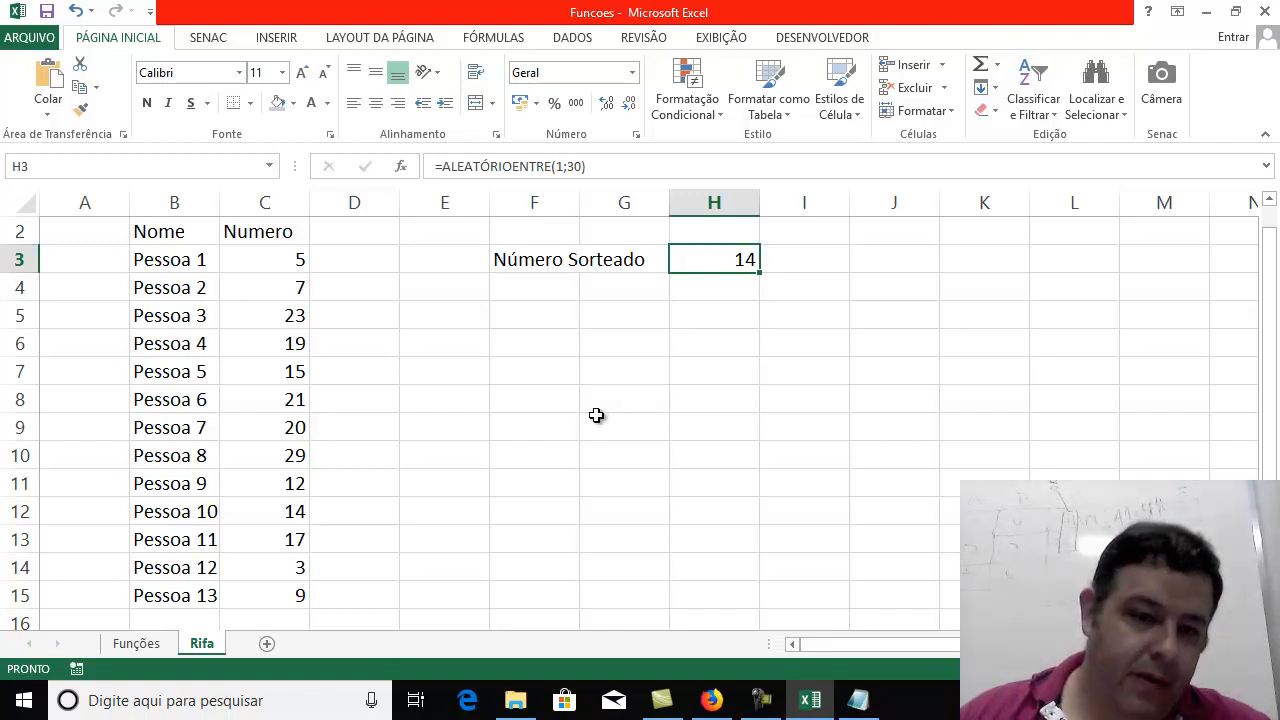
# Enter the label Tem Ganhador ? in F5
pyautogui.scroll(-1, 400, 420)
pyautogui.scroll(1, 450, 383)
pyautogui.click(510, 319)
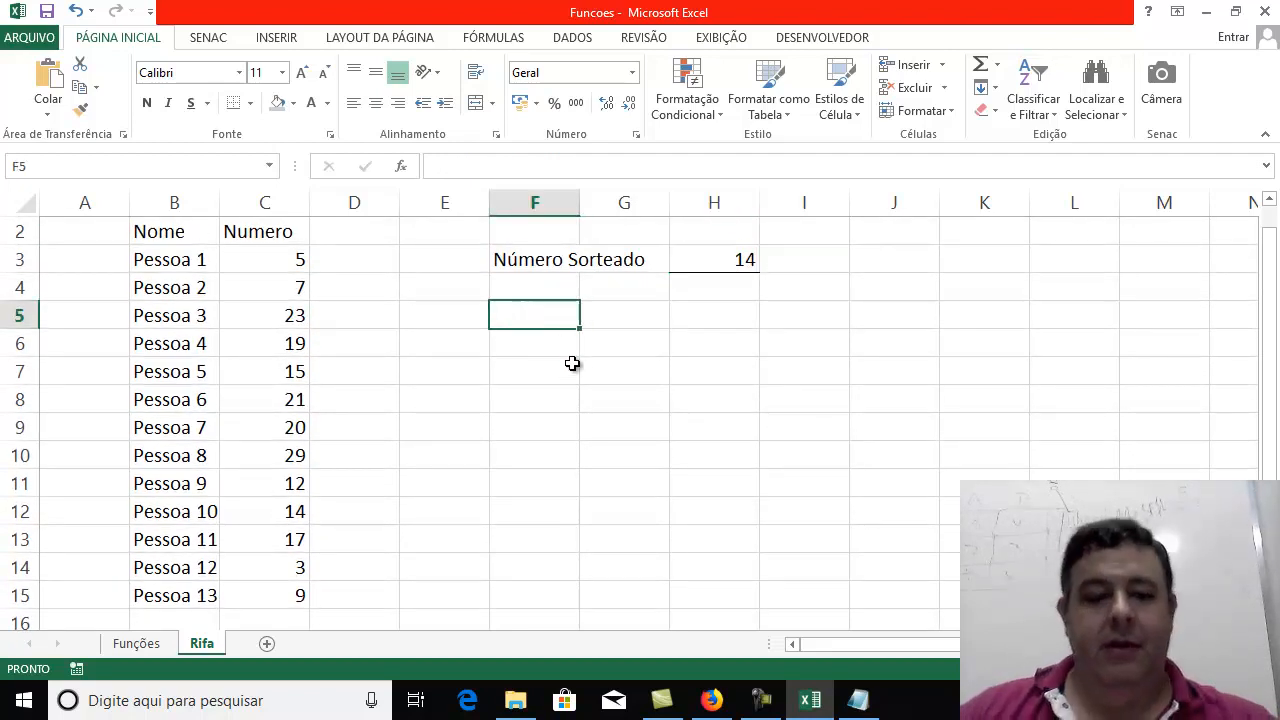
pyautogui.write('Tmem')
pyautogui.press('BackSpace')
pyautogui.press('BackSpace')
pyautogui.press('BackSpace')
pyautogui.write('e')
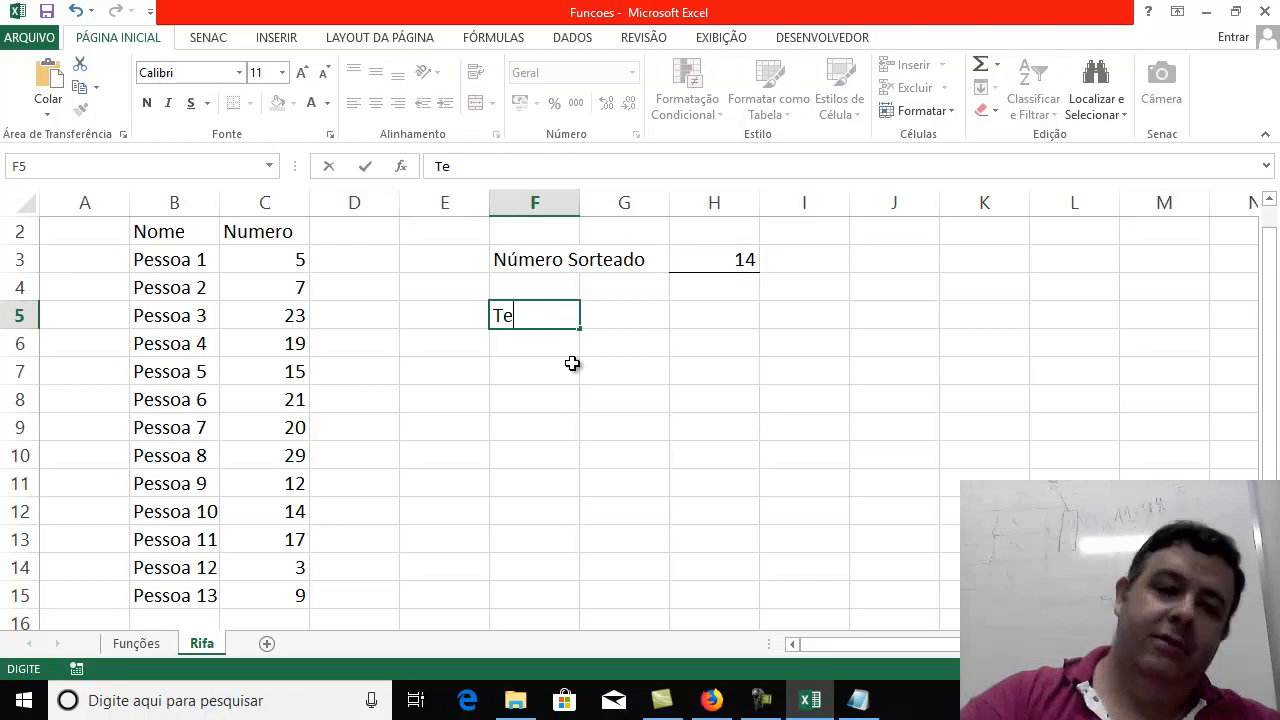
pyautogui.write('m Ganha')
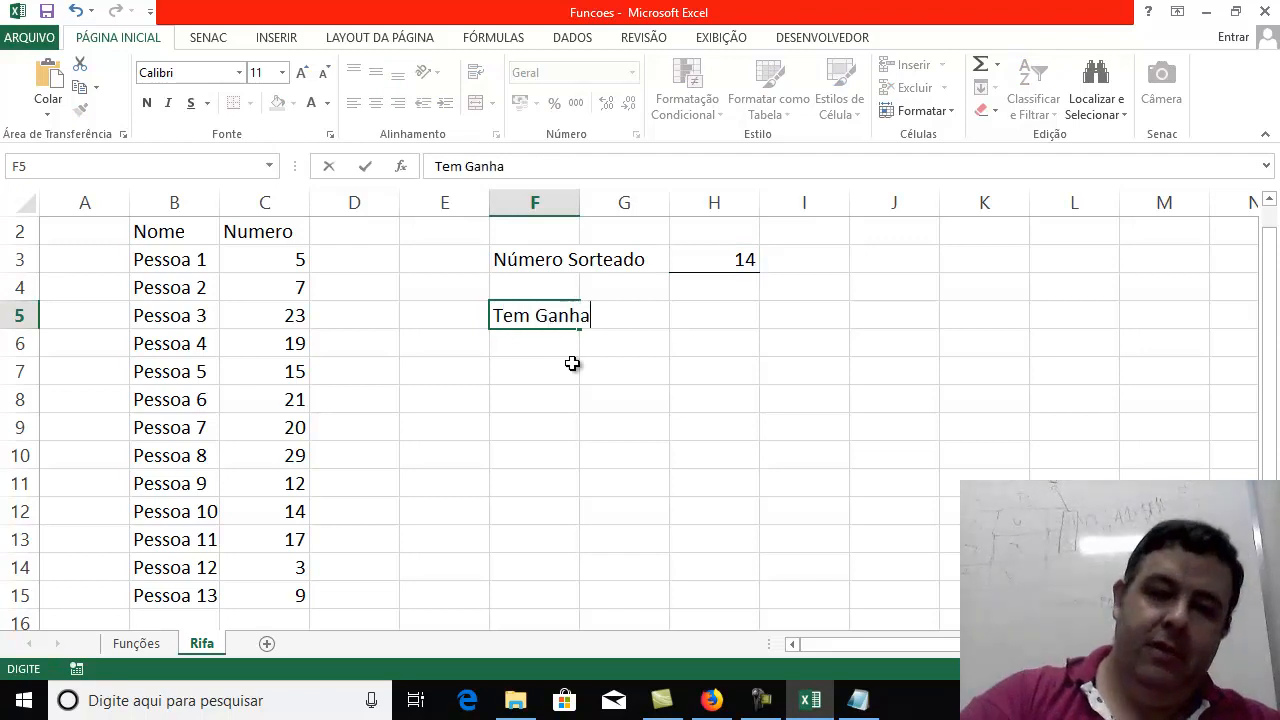
pyautogui.write('dor ?')
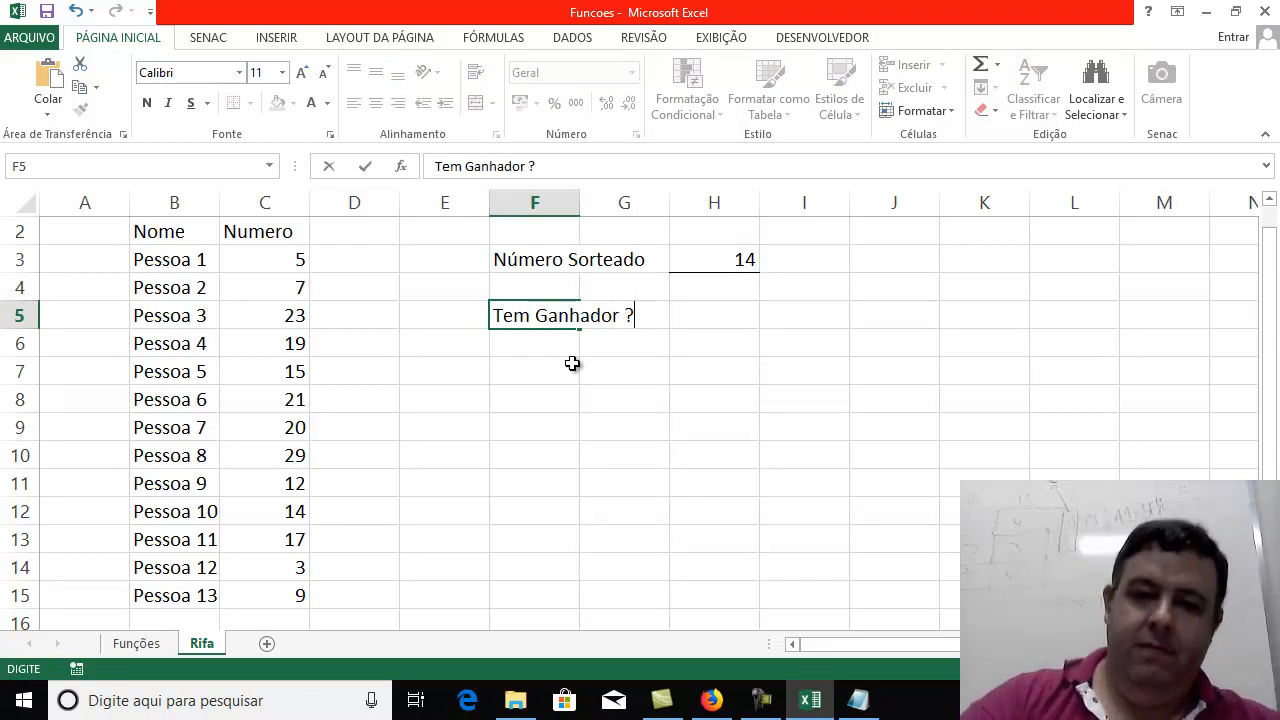
pyautogui.press('Return')
# Enter the formula =CONT.SE(C3:C15;H3) in H5 to count how many tickets match the drawn number
pyautogui.click(699, 308)
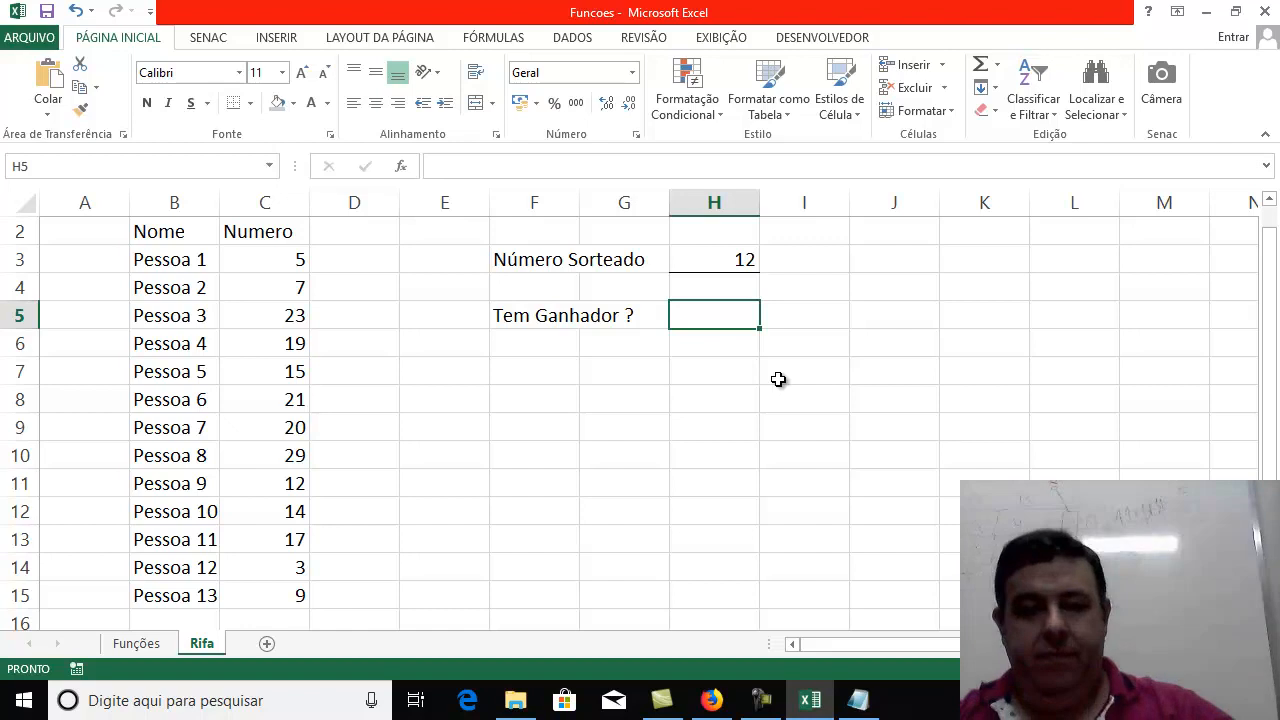
pyautogui.write('=se')
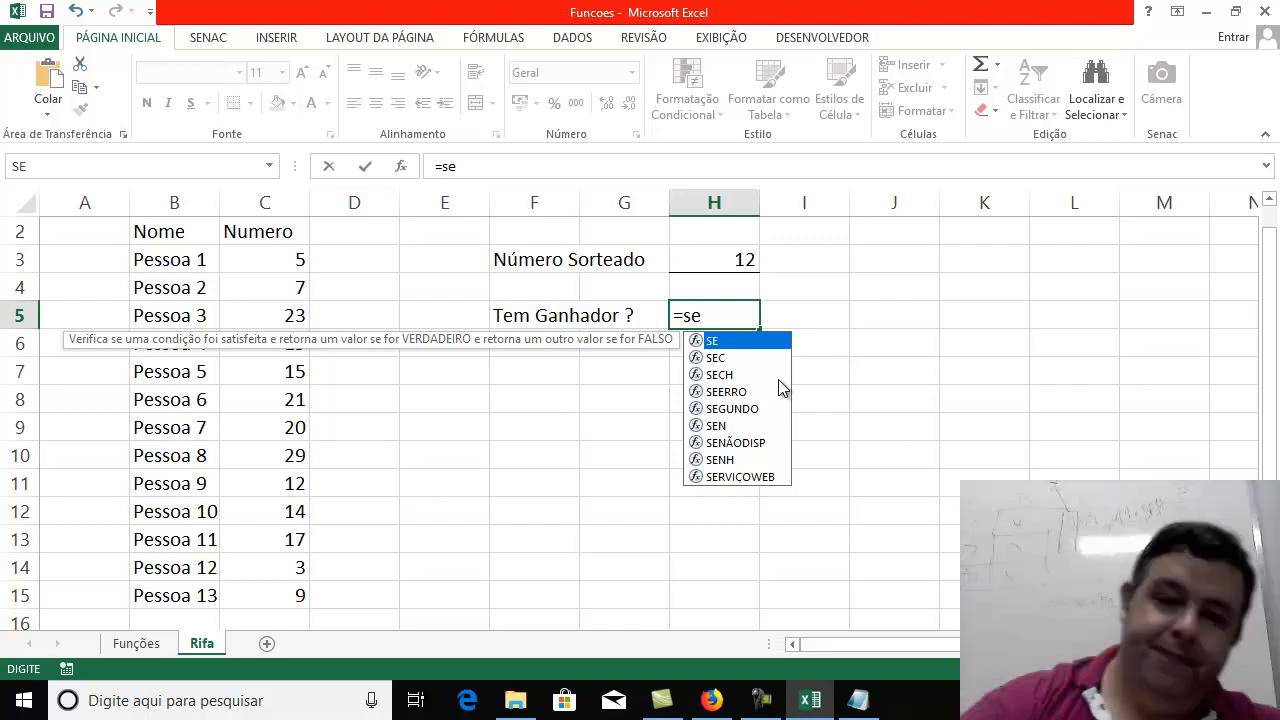
pyautogui.press('BackSpace')
pyautogui.press('BackSpace')
pyautogui.write('cont')
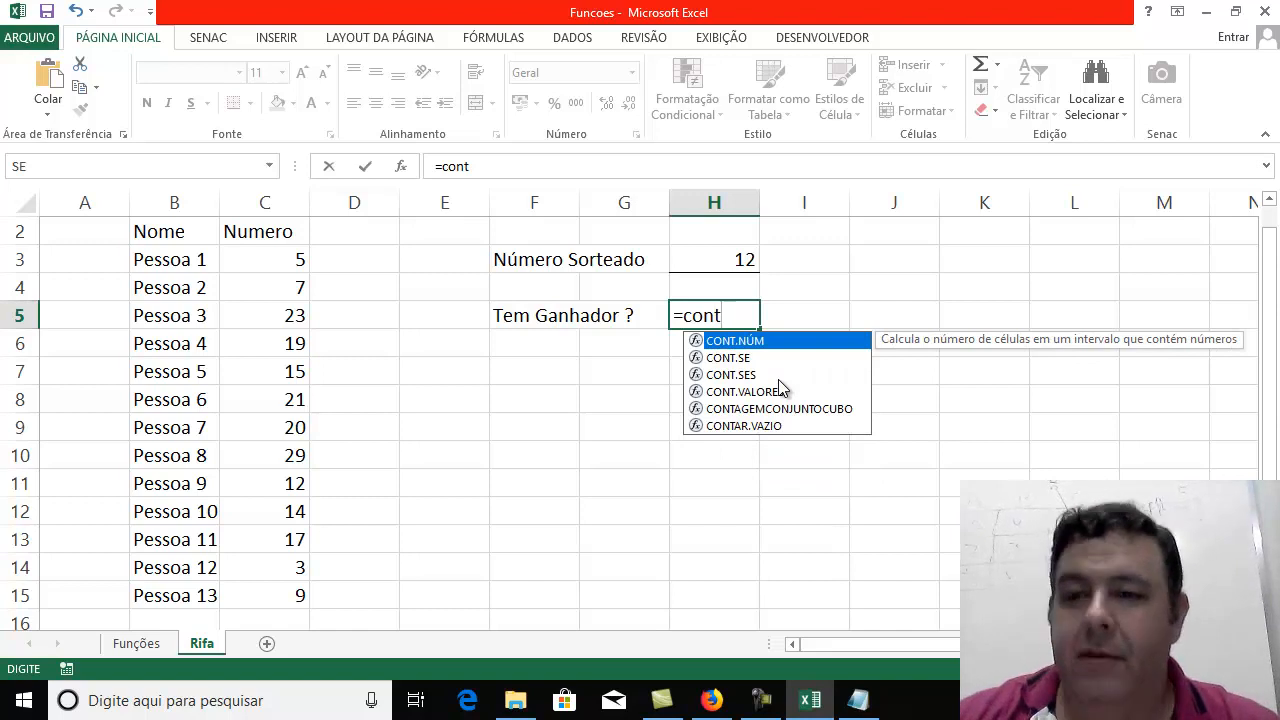
pyautogui.press('Down')
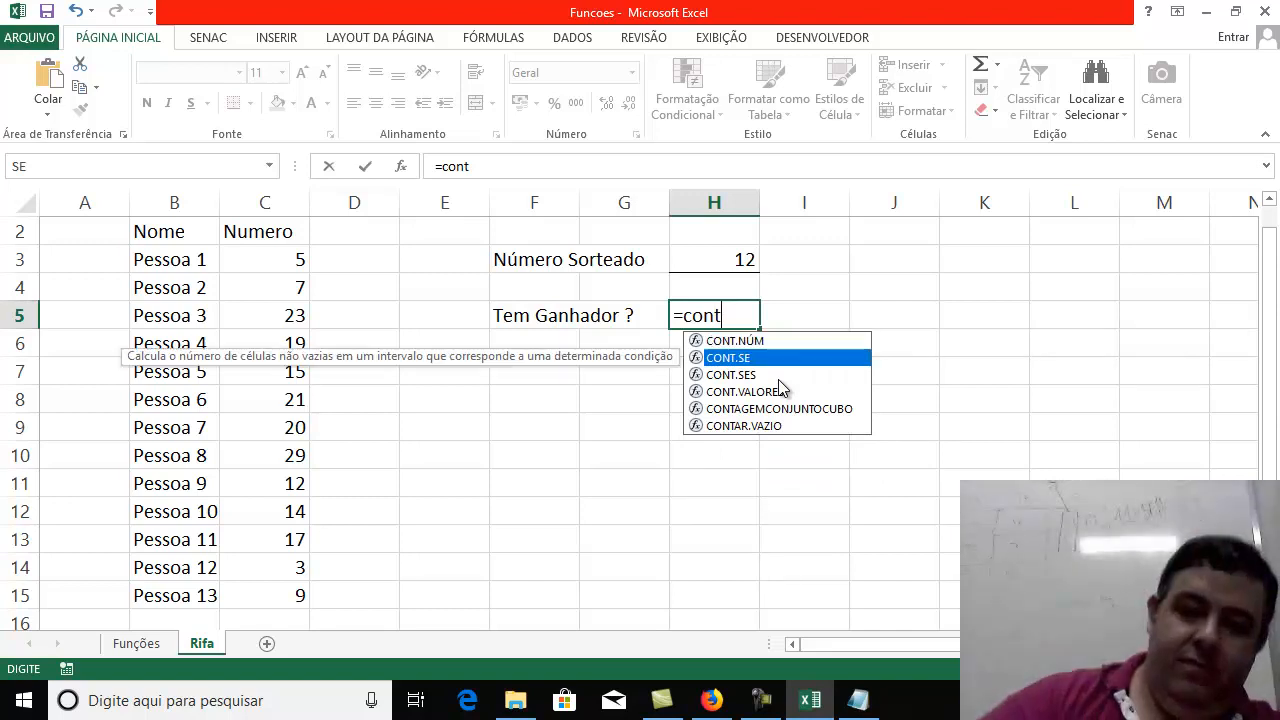
pyautogui.press('Down')
pyautogui.press('Up')
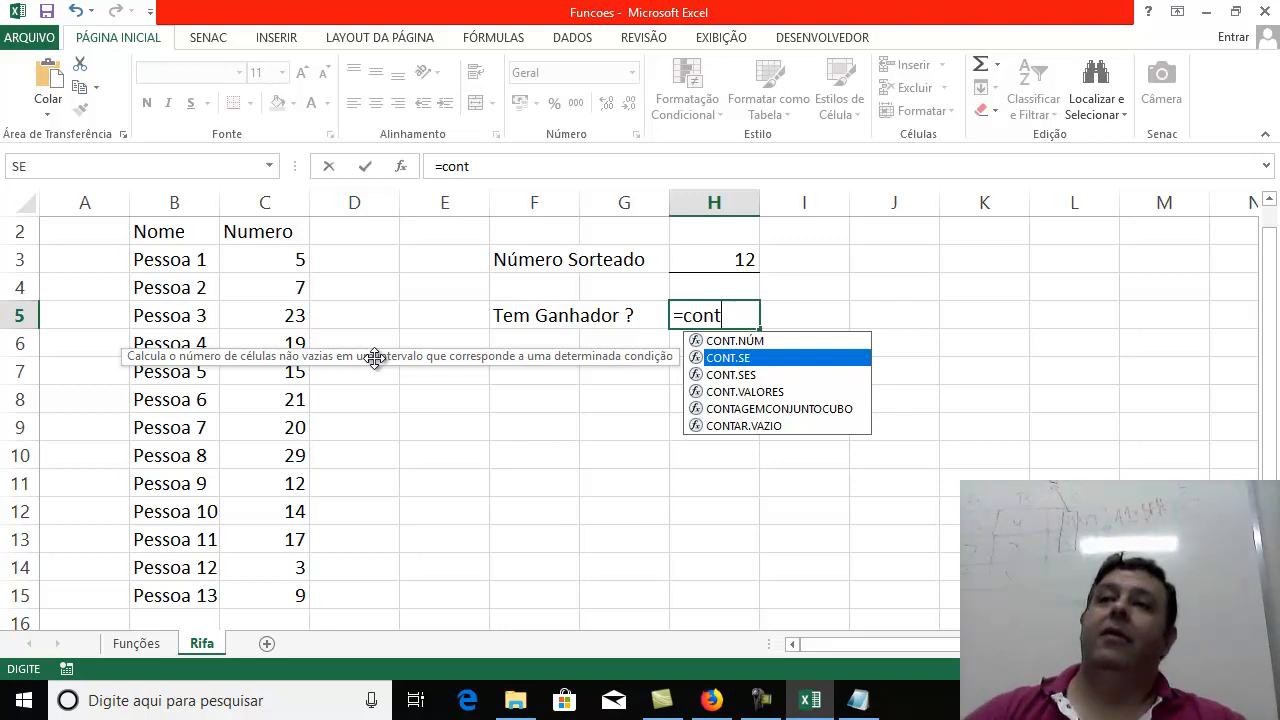
pyautogui.doubleClick(728, 356)
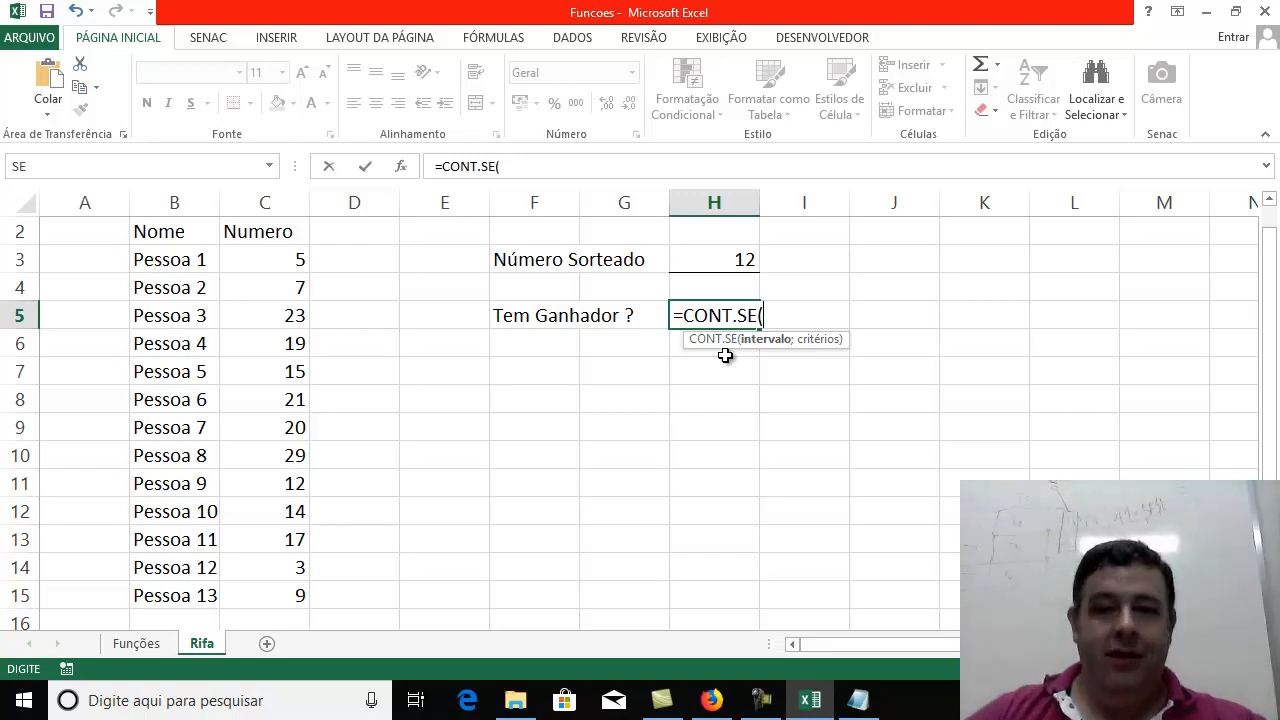
pyautogui.moveTo(275, 258); pyautogui.dragTo(251, 589)
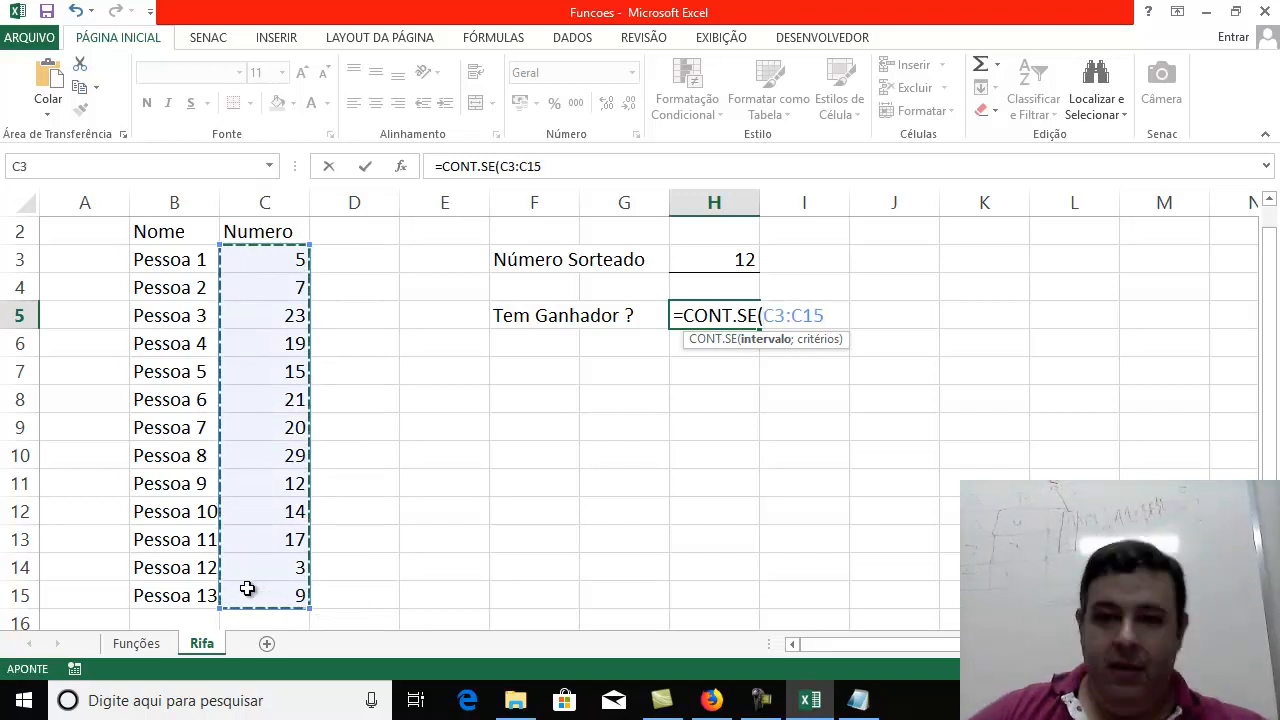
pyautogui.write(';')
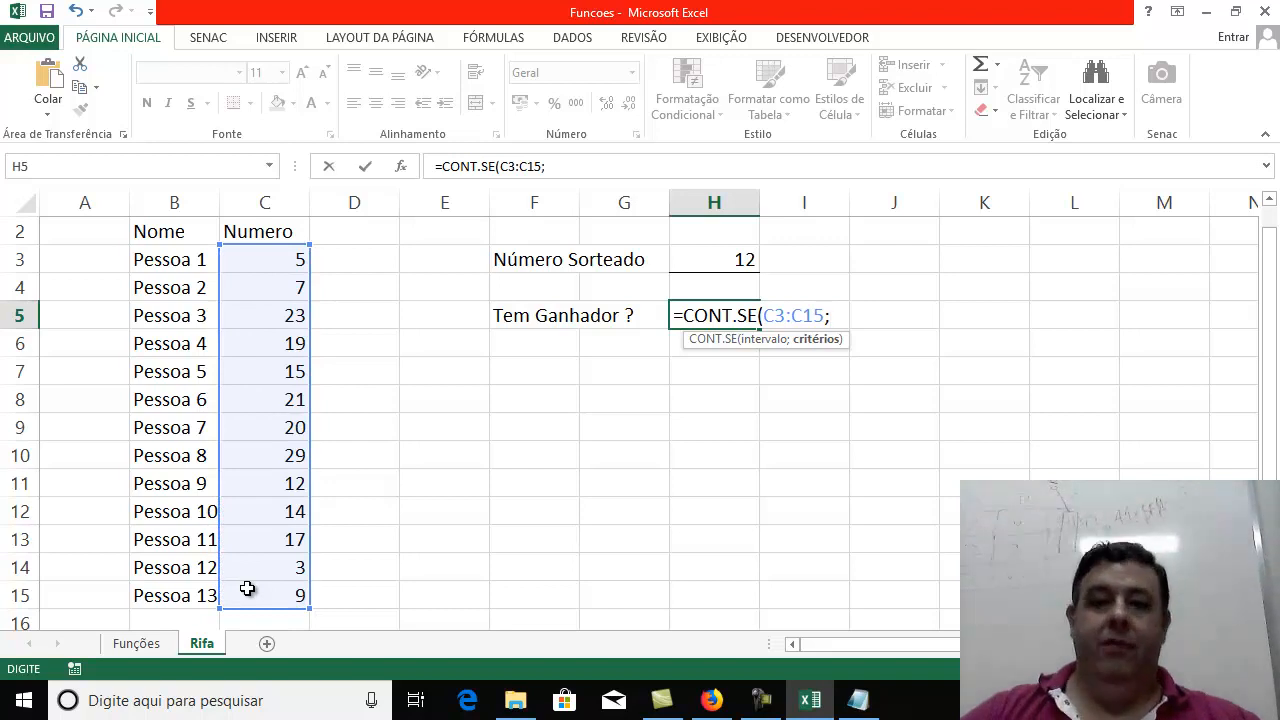
pyautogui.click(704, 254)
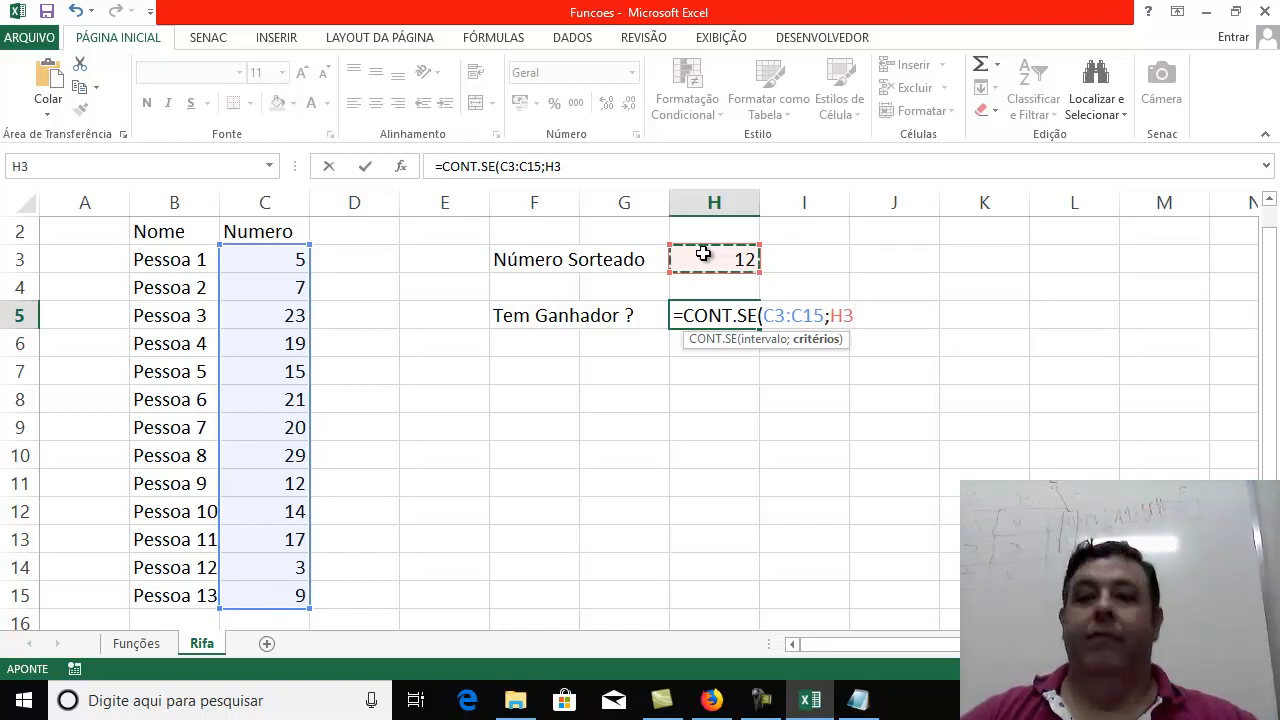
pyautogui.write(')')
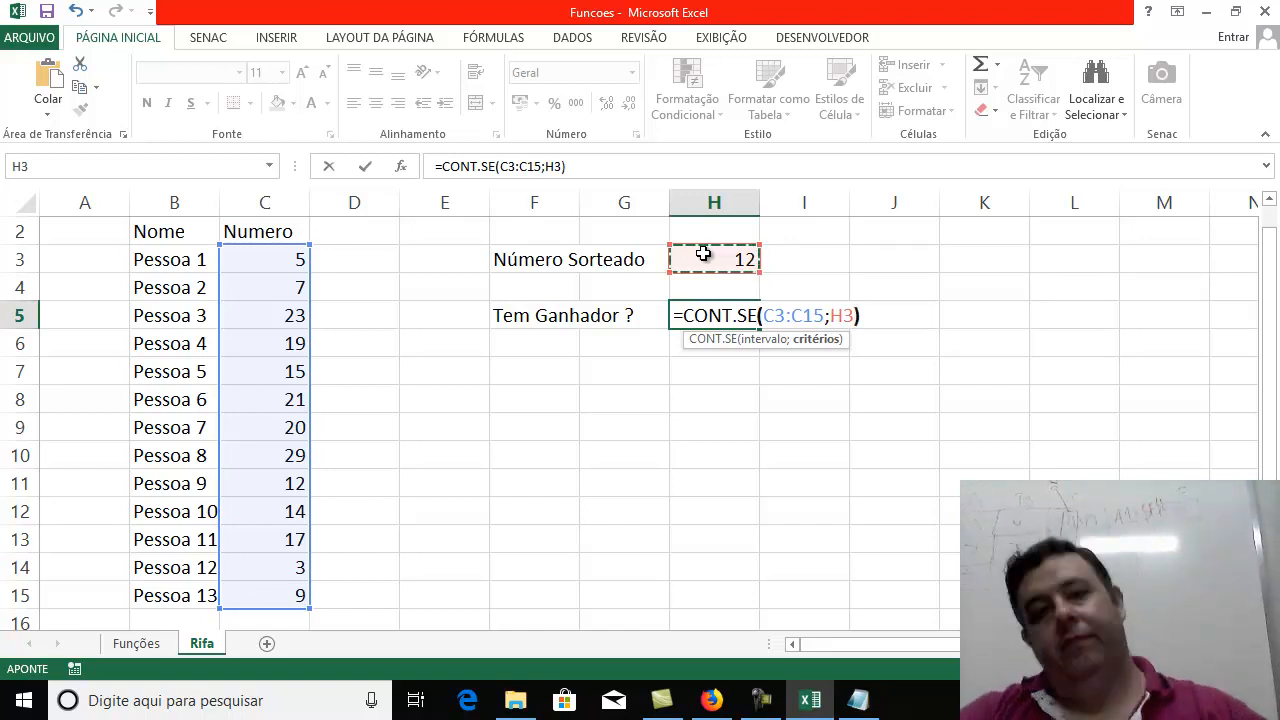
pyautogui.press('Return')
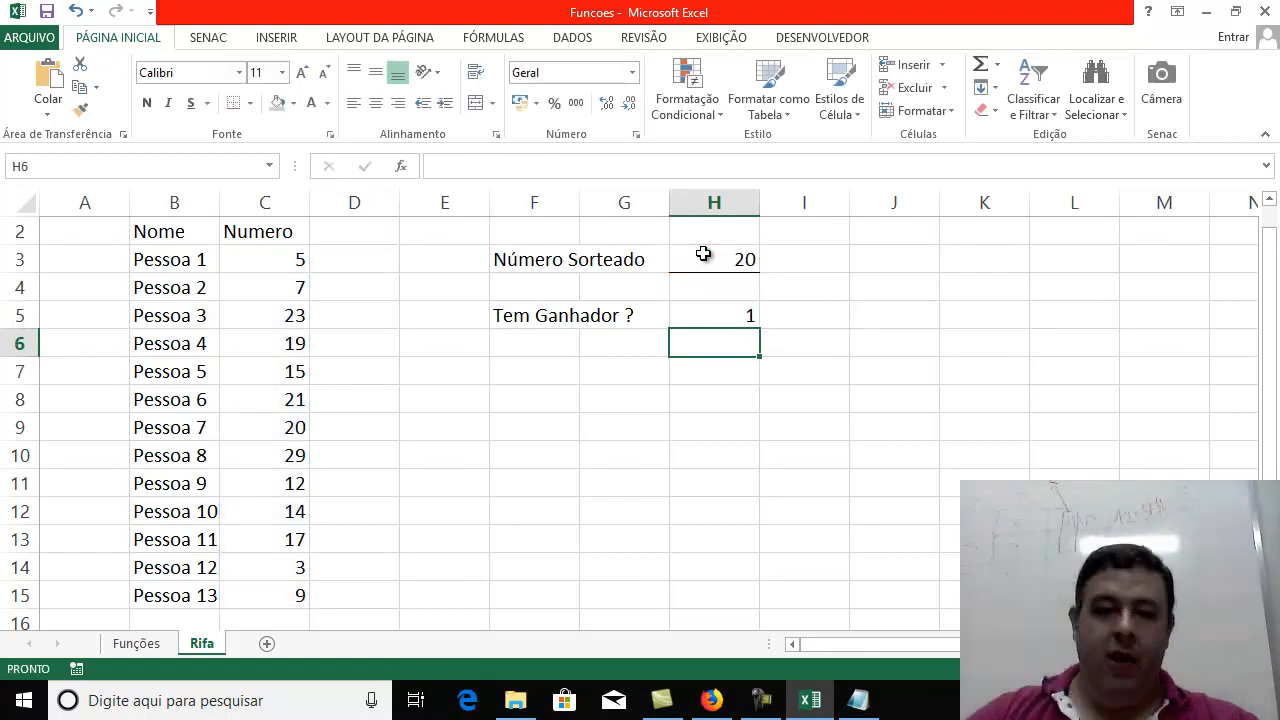
# Fill I7 to I11 with the test letters z, z, d, s and e to redraw the number repeatedly, and clear them
pyautogui.click(704, 321)
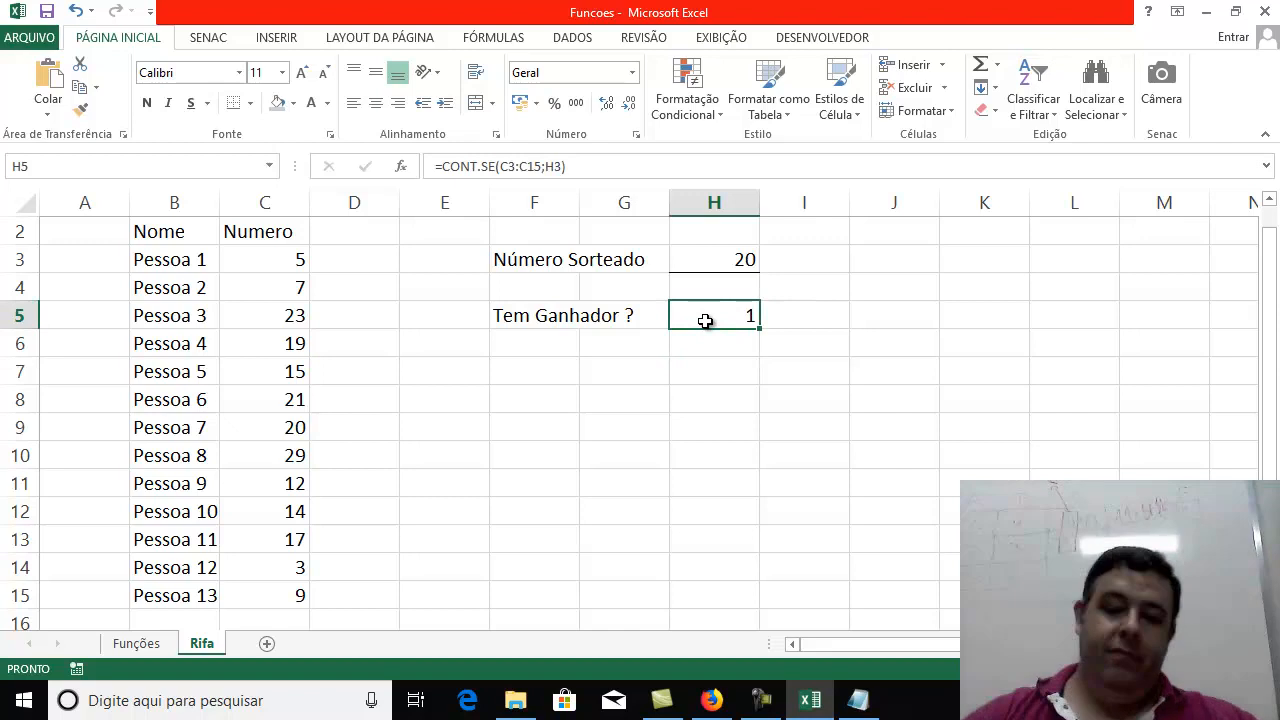
pyautogui.press('Right')
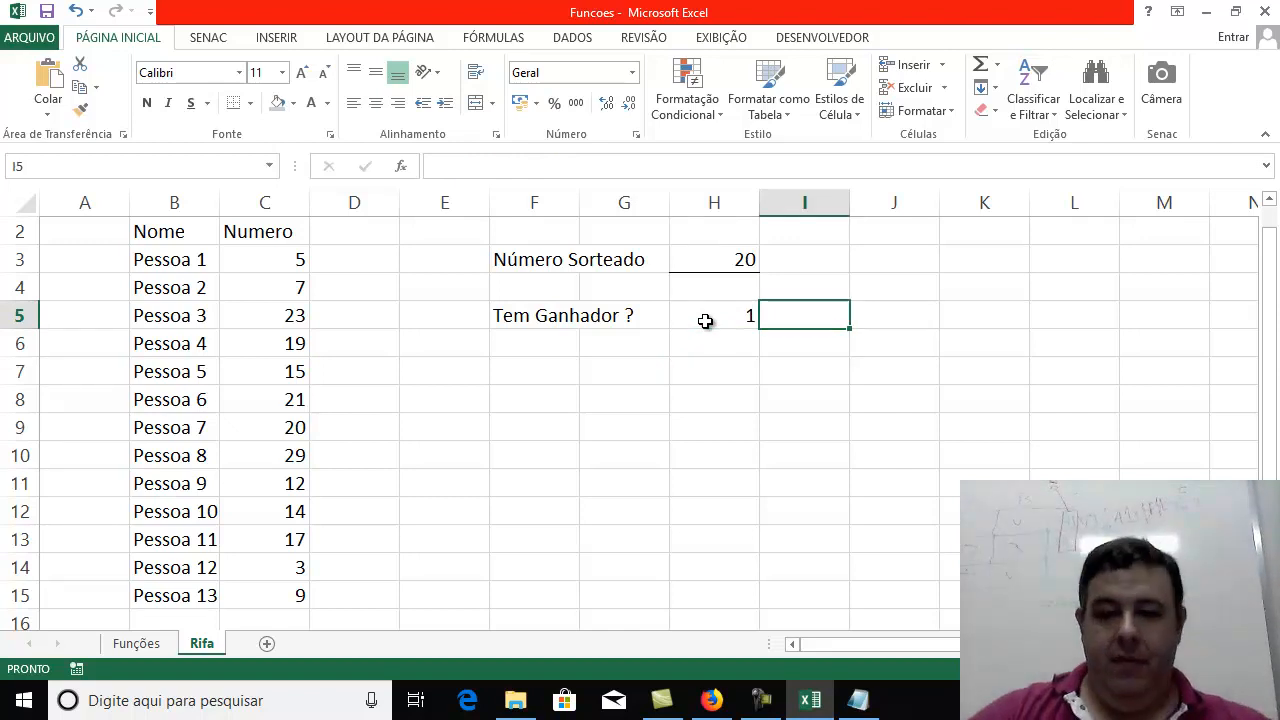
pyautogui.press('Down')
pyautogui.press('Down')
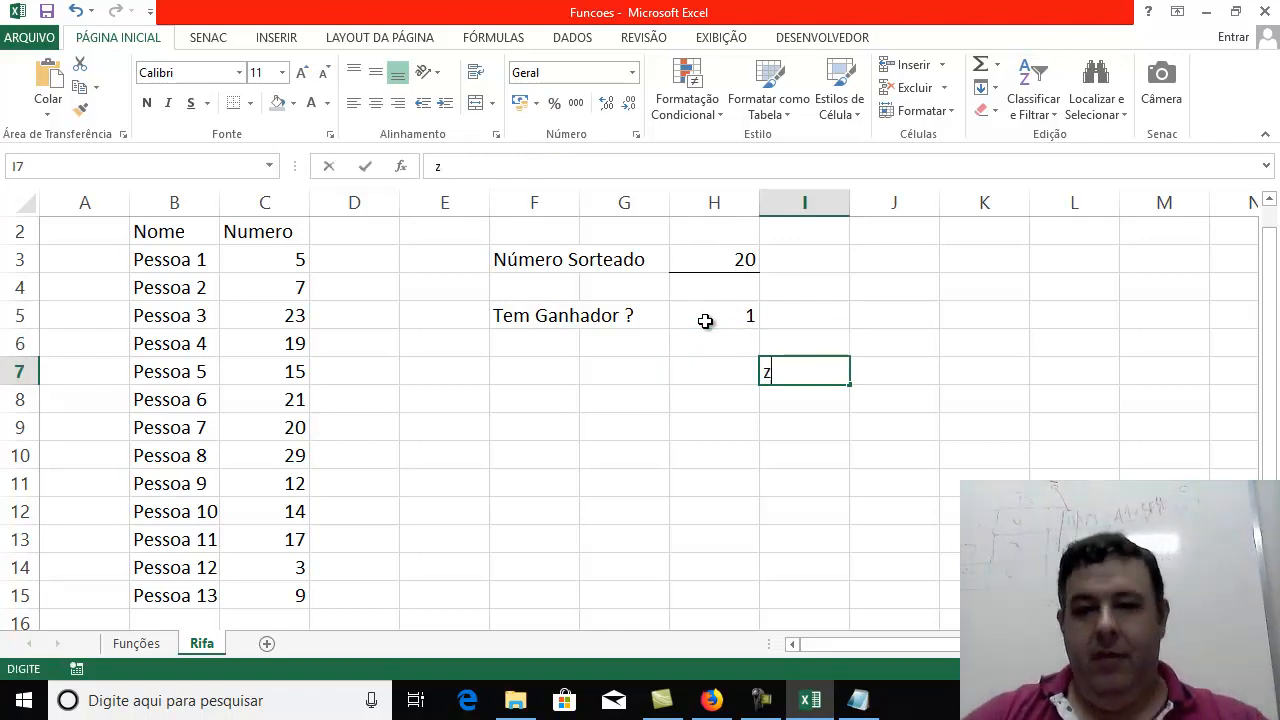
pyautogui.write('z')
pyautogui.press('Return')
pyautogui.write('z')
pyautogui.press('Return')
pyautogui.write('d')
pyautogui.press('Return')
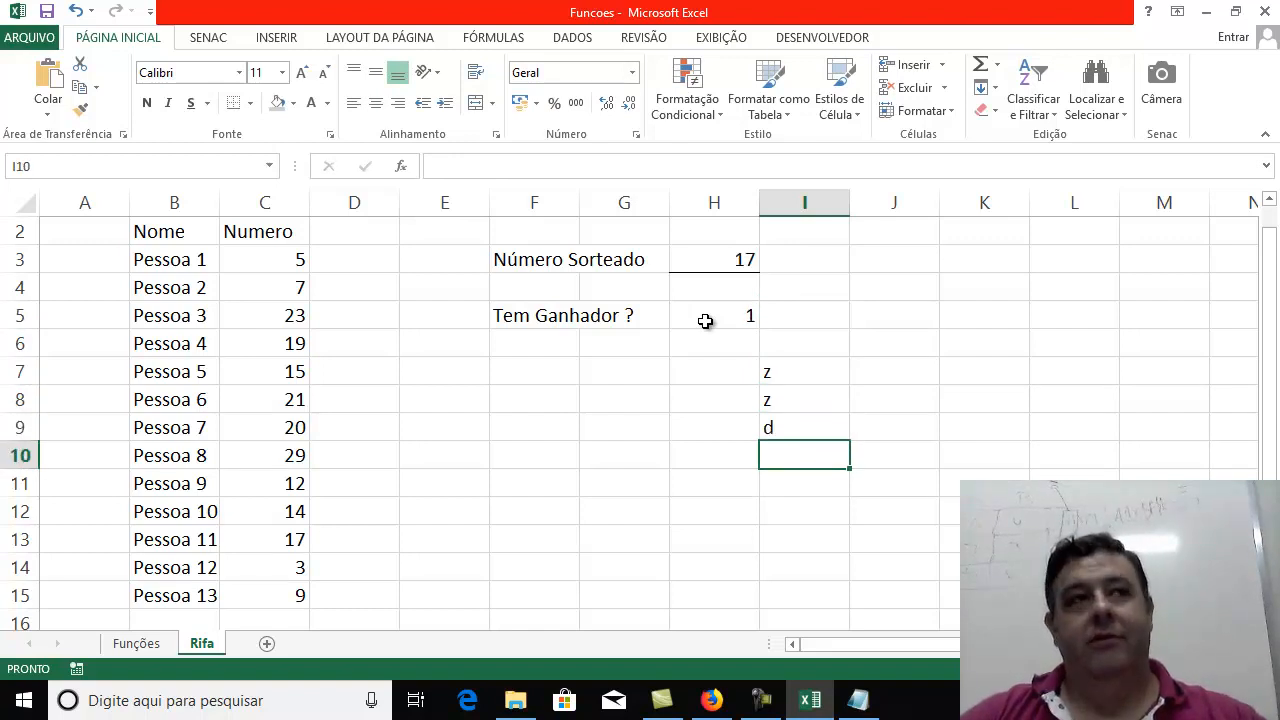
pyautogui.write('s')
pyautogui.press('Return')
pyautogui.write('e')
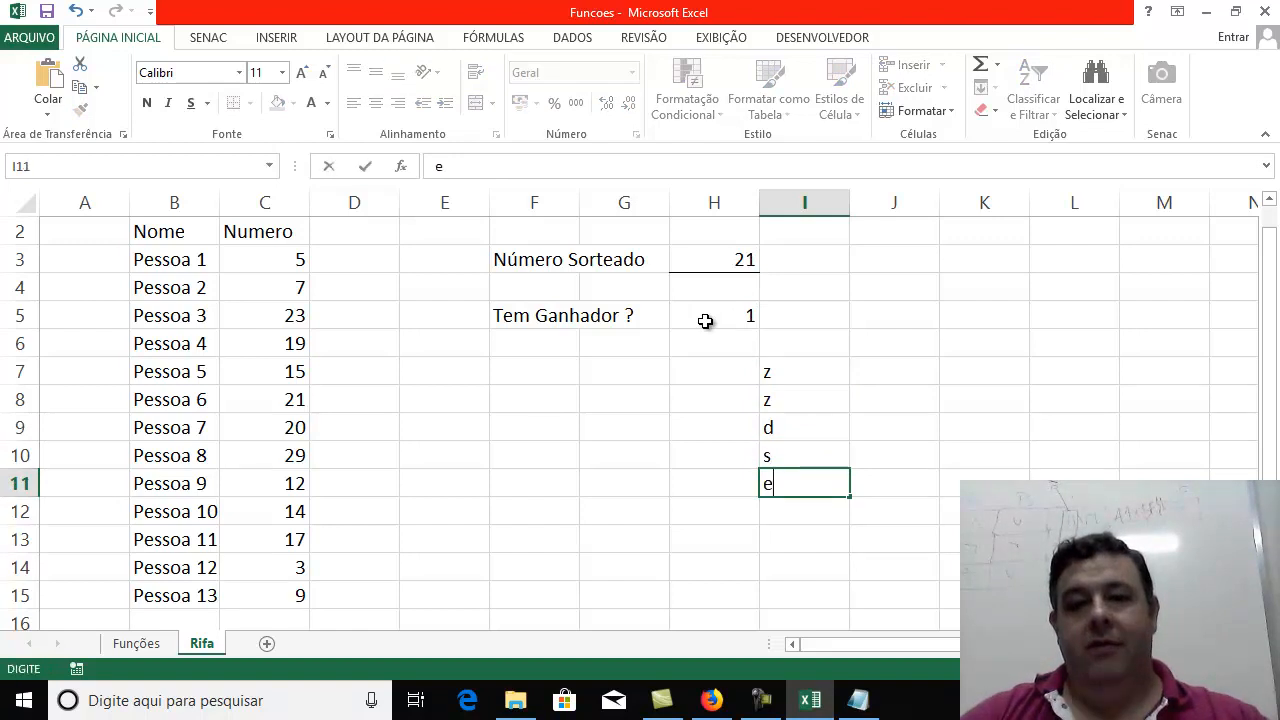
pyautogui.press('Return')
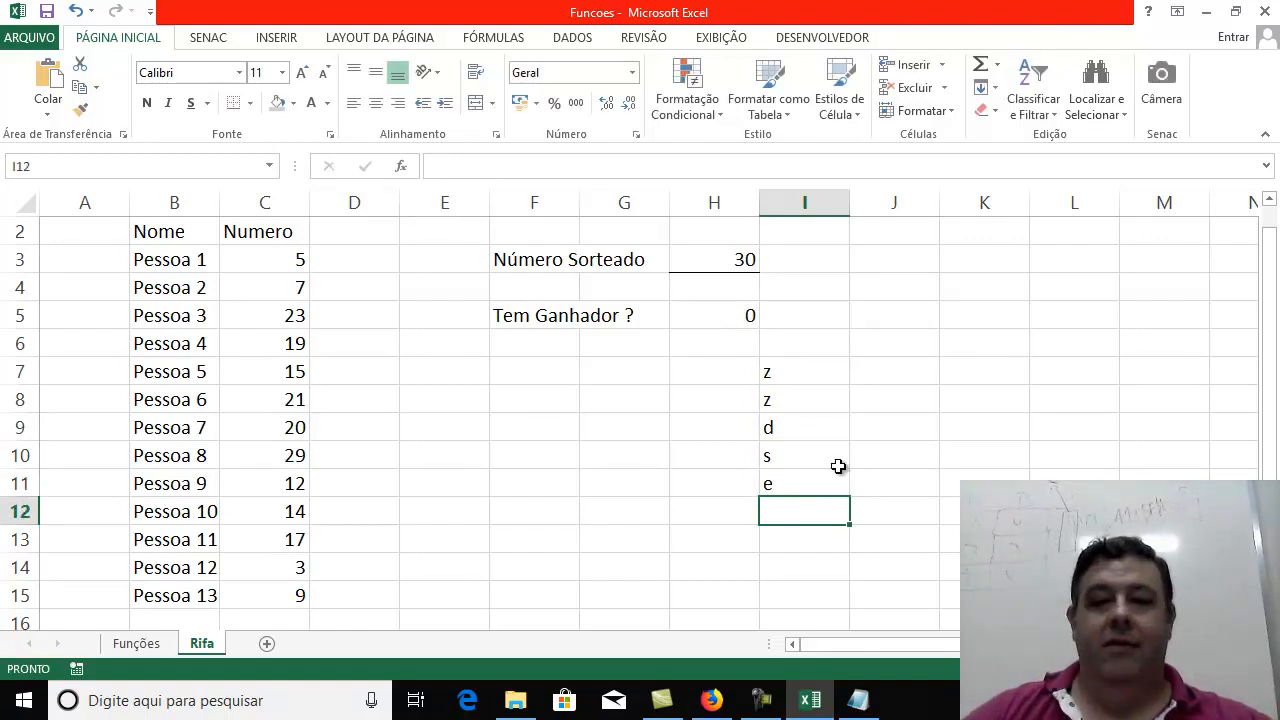
pyautogui.click(868, 456)
pyautogui.click(792, 376)
pyautogui.moveTo(792, 376); pyautogui.dragTo(784, 485)
pyautogui.press('Delete')
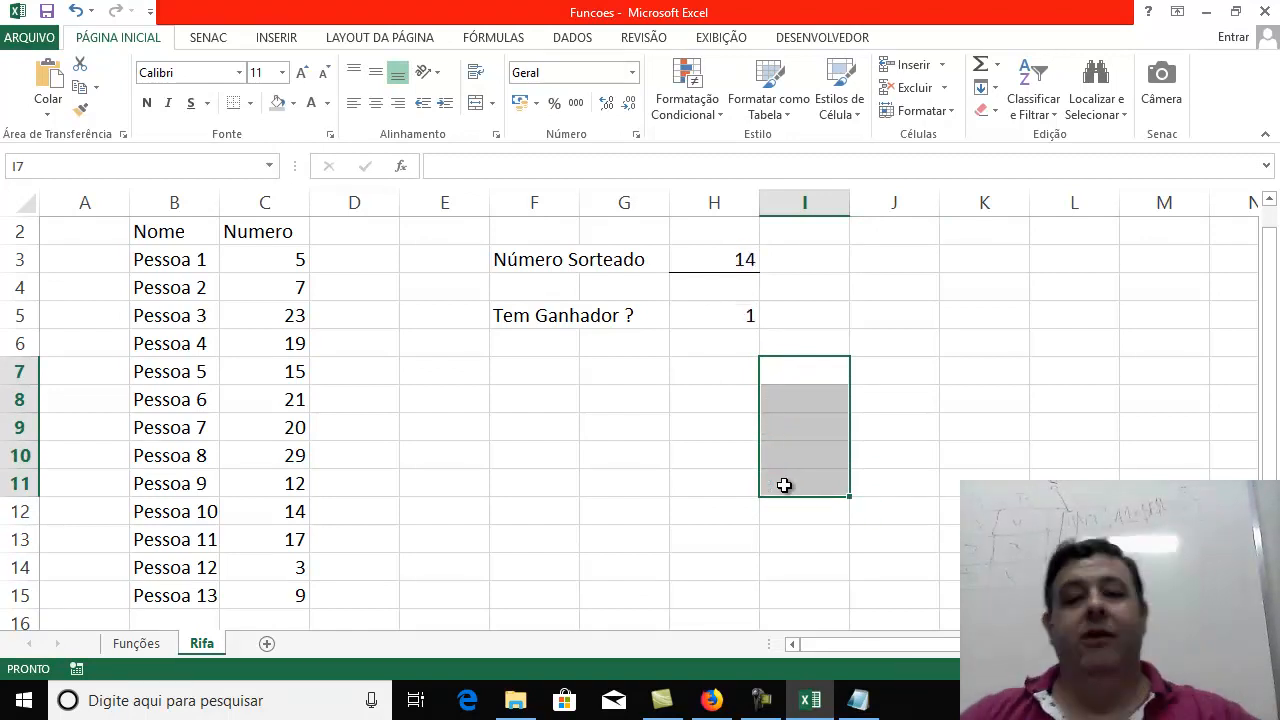
pyautogui.click(640, 406)
# Enter the formula =SE(H5>0;"TEM GANHADOR";"NÃO TEM GANHADOR") in I5 to turn the match count into a message
pyautogui.click(731, 323)
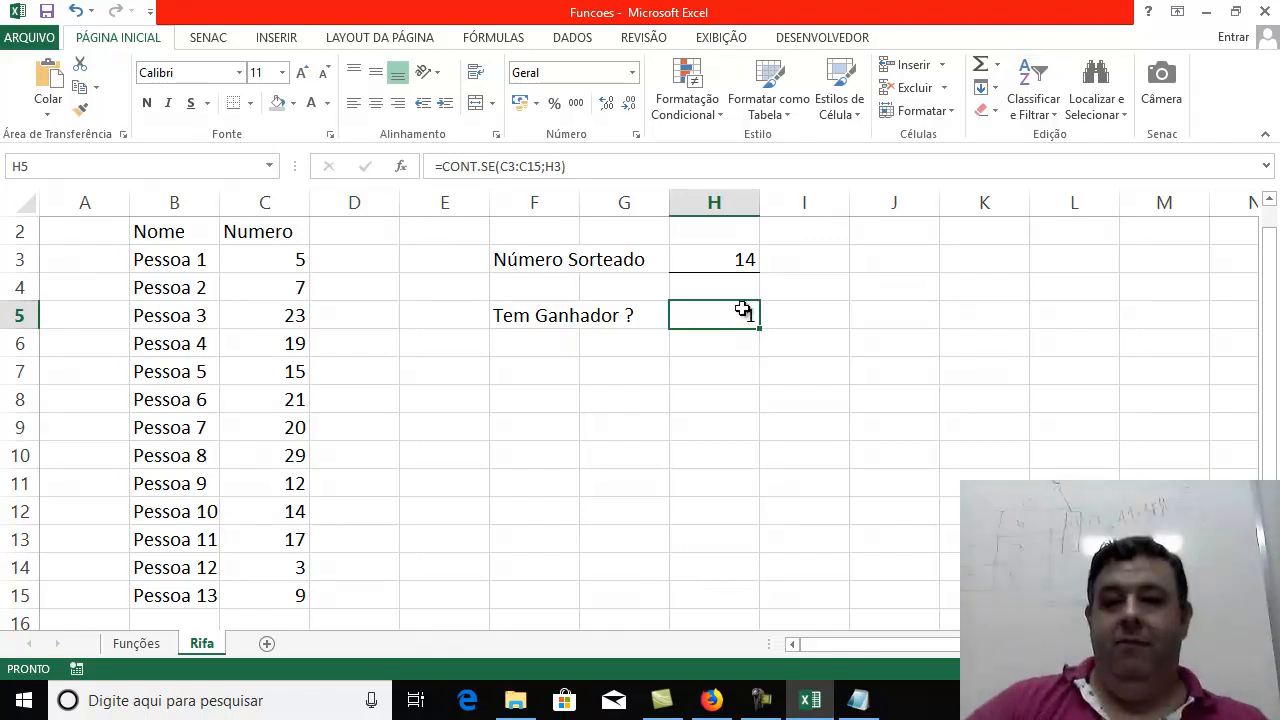
pyautogui.click(821, 307)
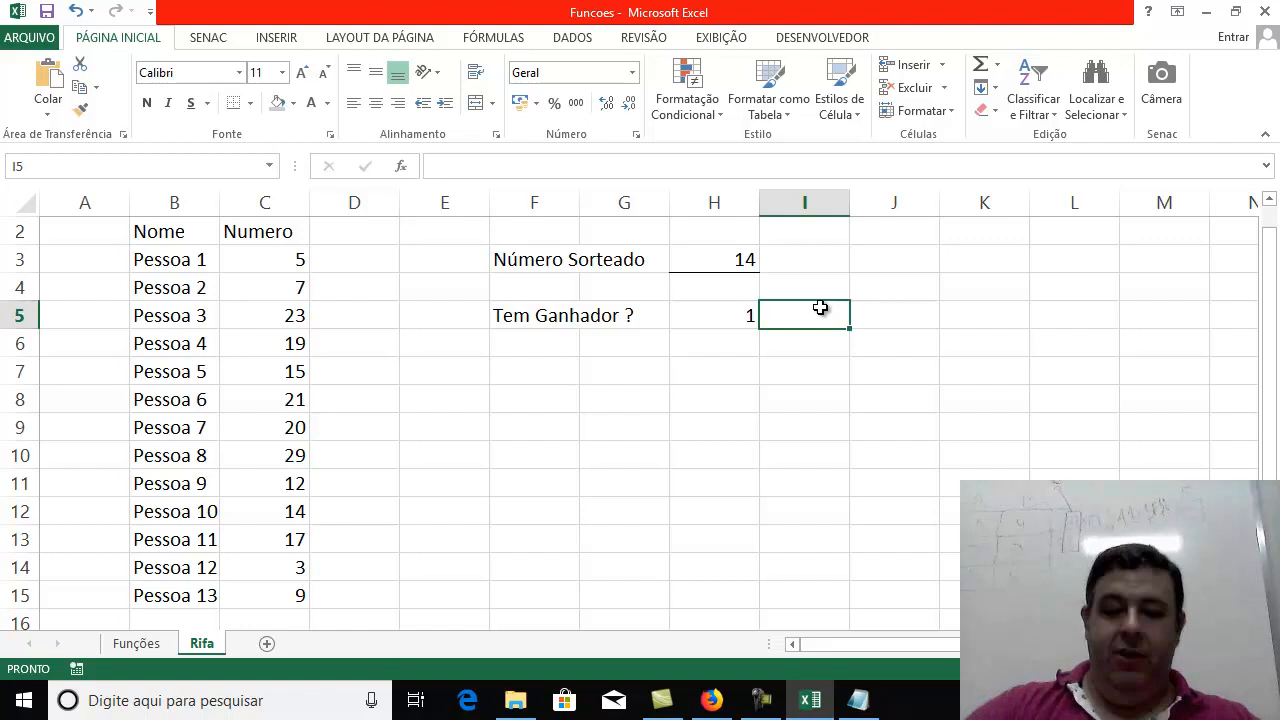
pyautogui.write('=')
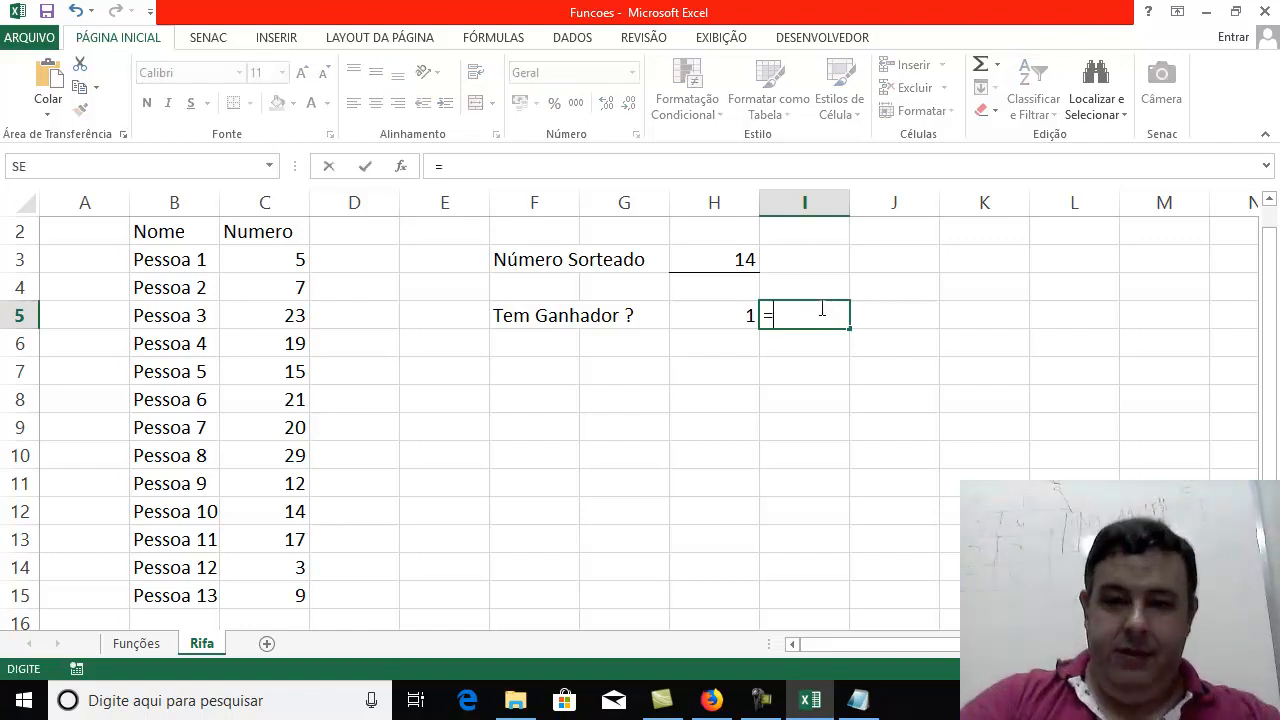
pyautogui.write('se(')
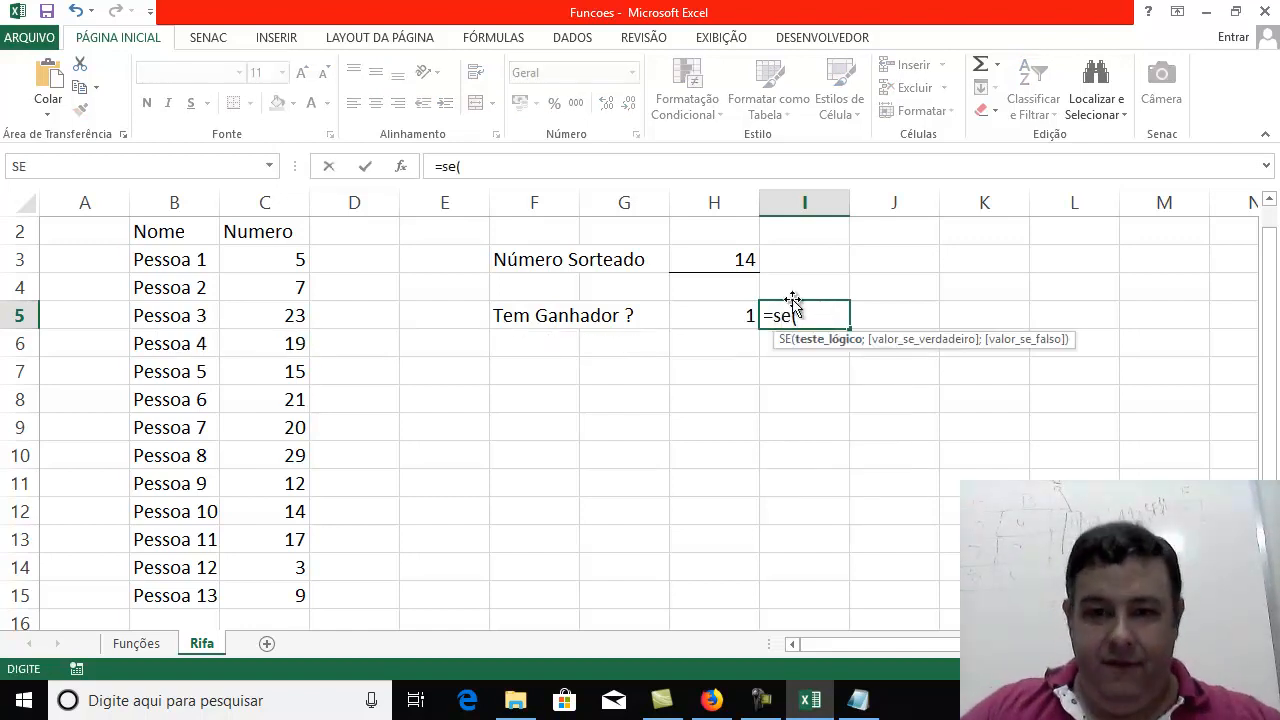
pyautogui.click(724, 316)
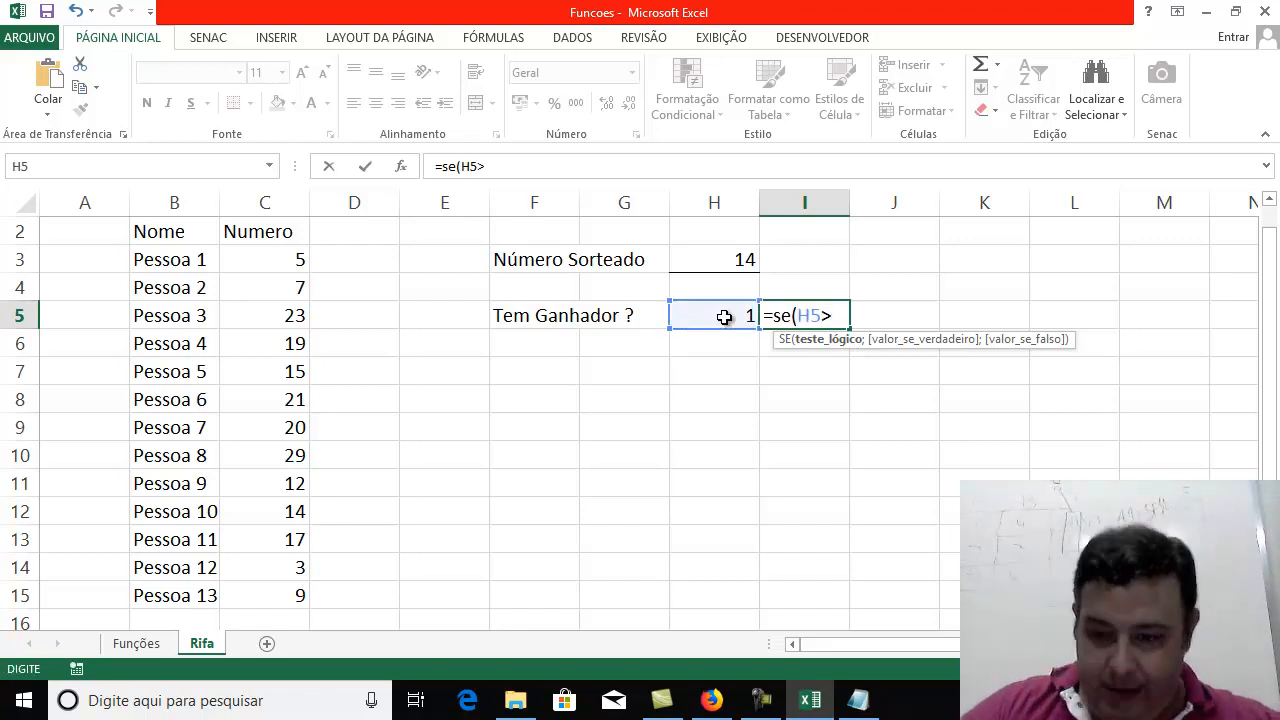
pyautogui.write('0')
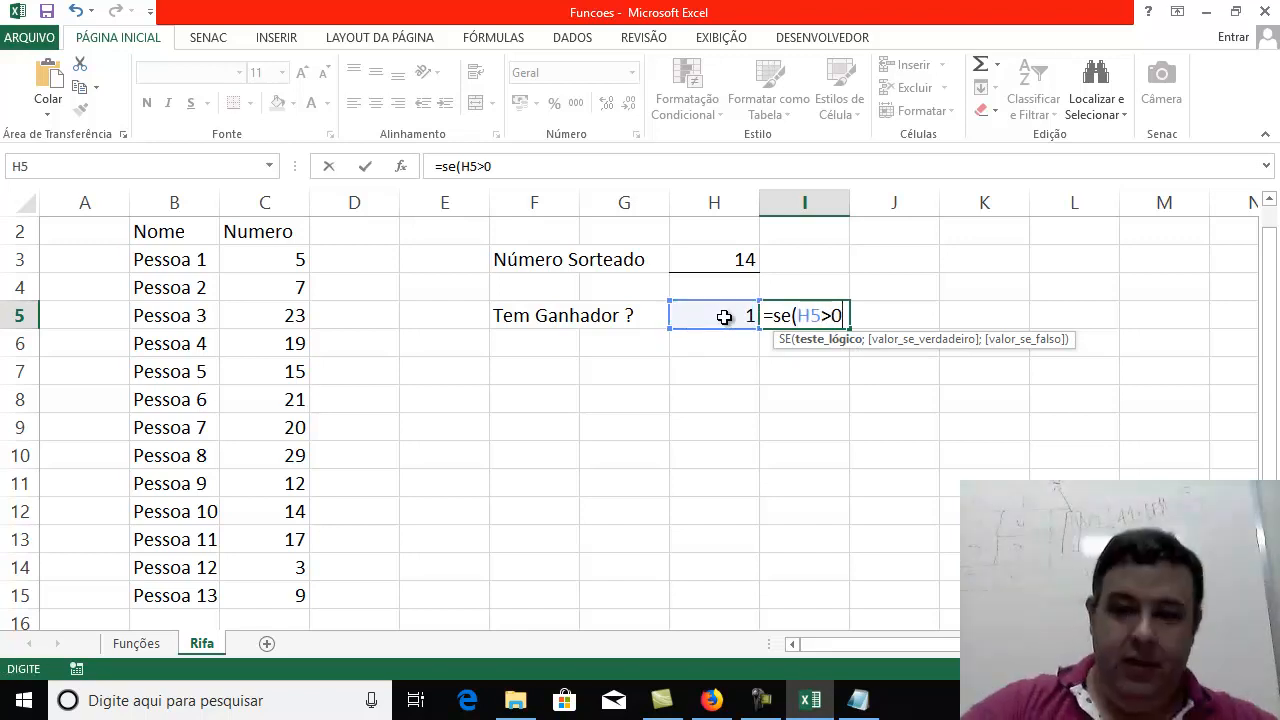
pyautogui.write(';"TE')
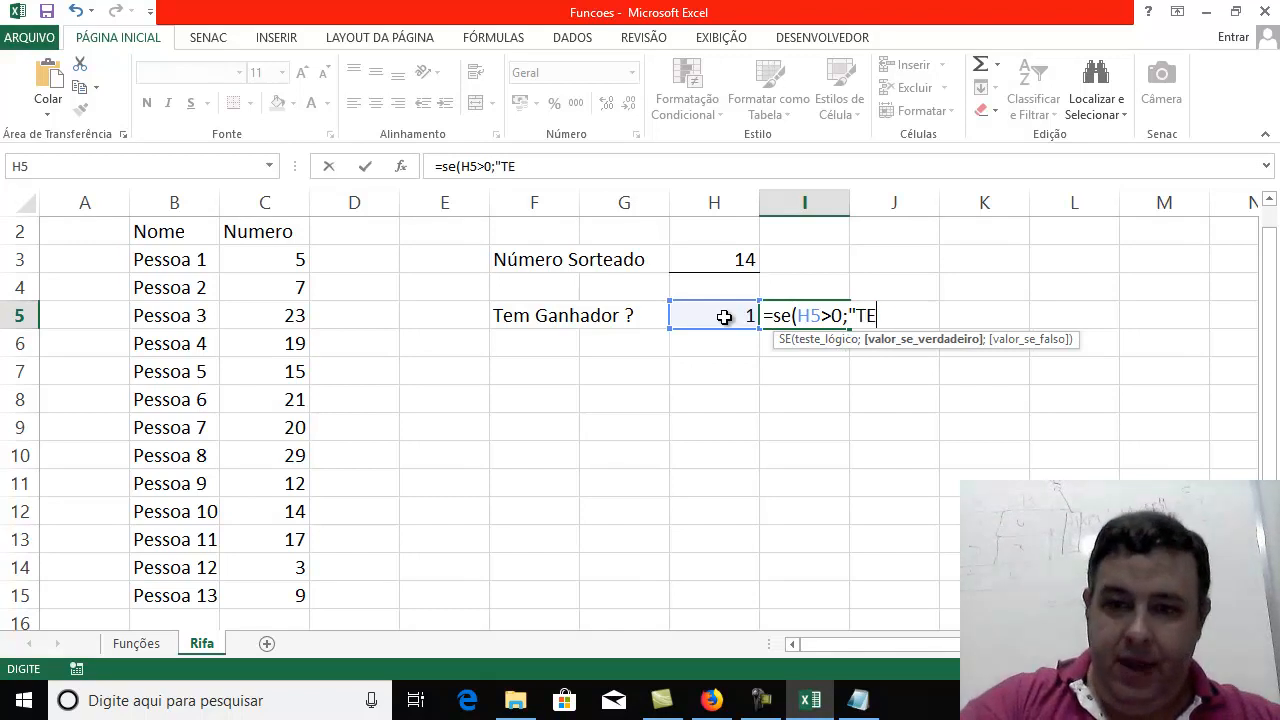
pyautogui.write('M GAN')
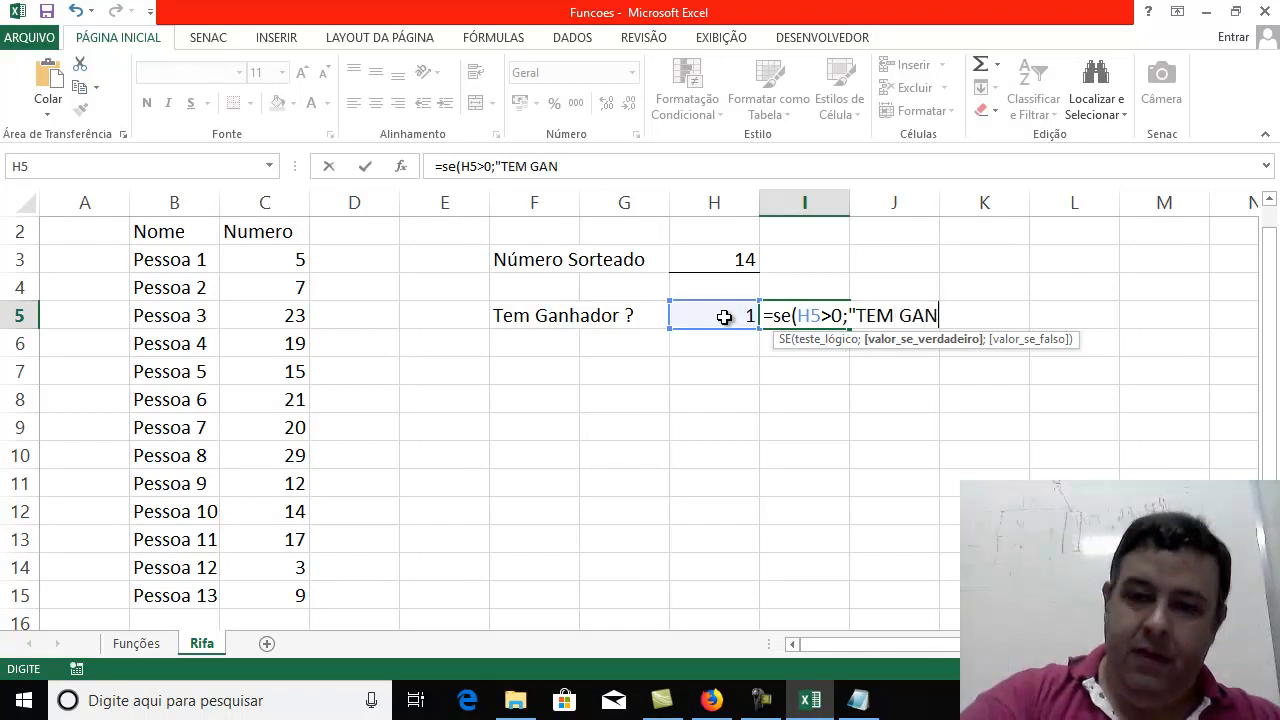
pyautogui.write('HADOR";"NAO')
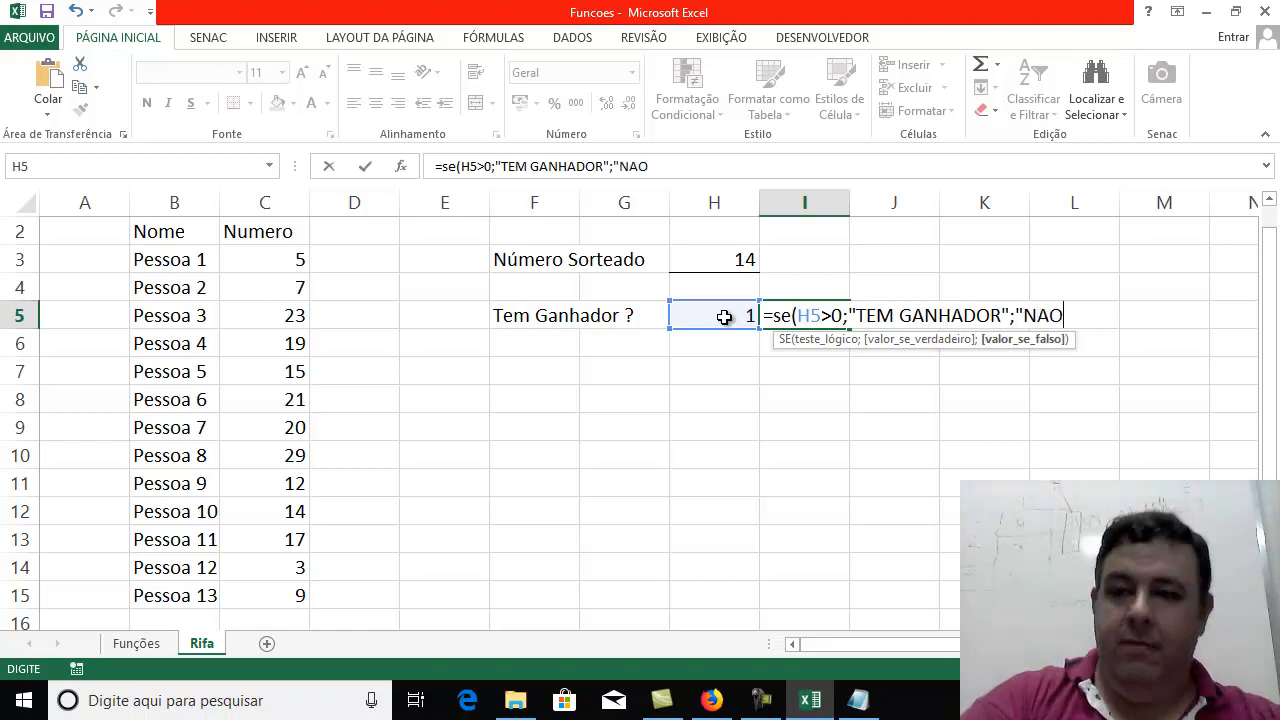
pyautogui.write(' TEM GANHADOR')
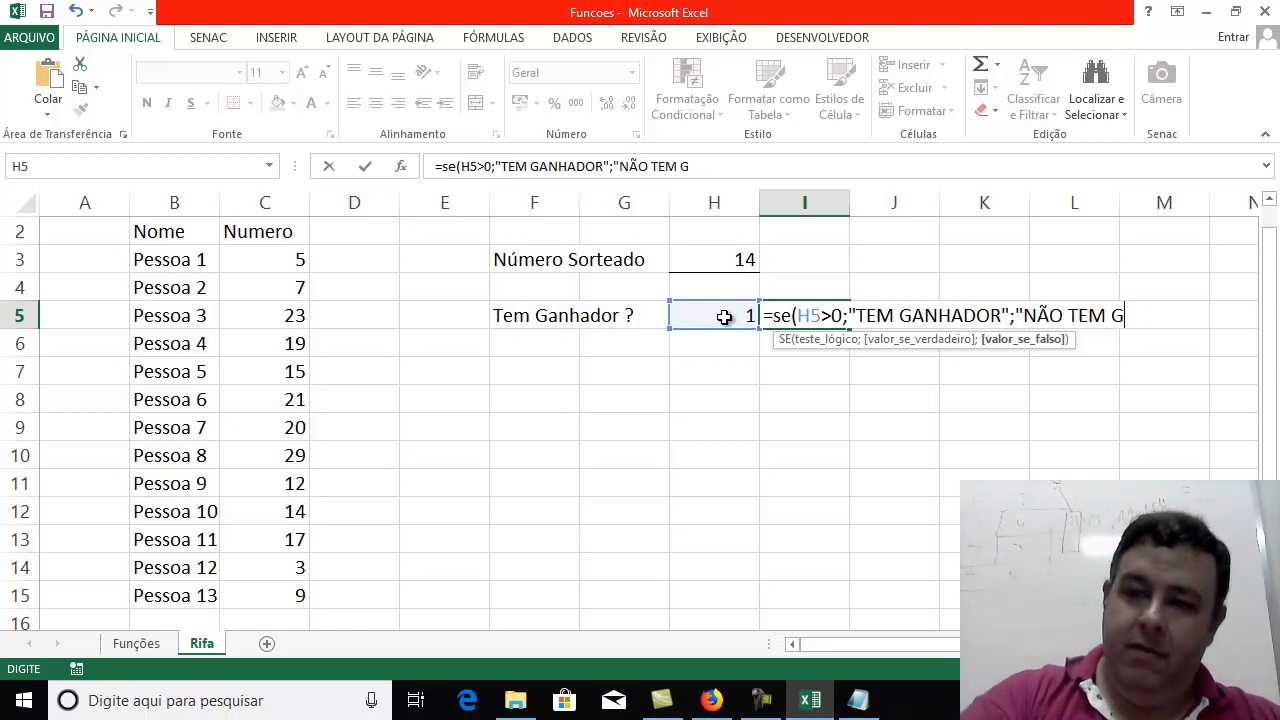
pyautogui.write('")')
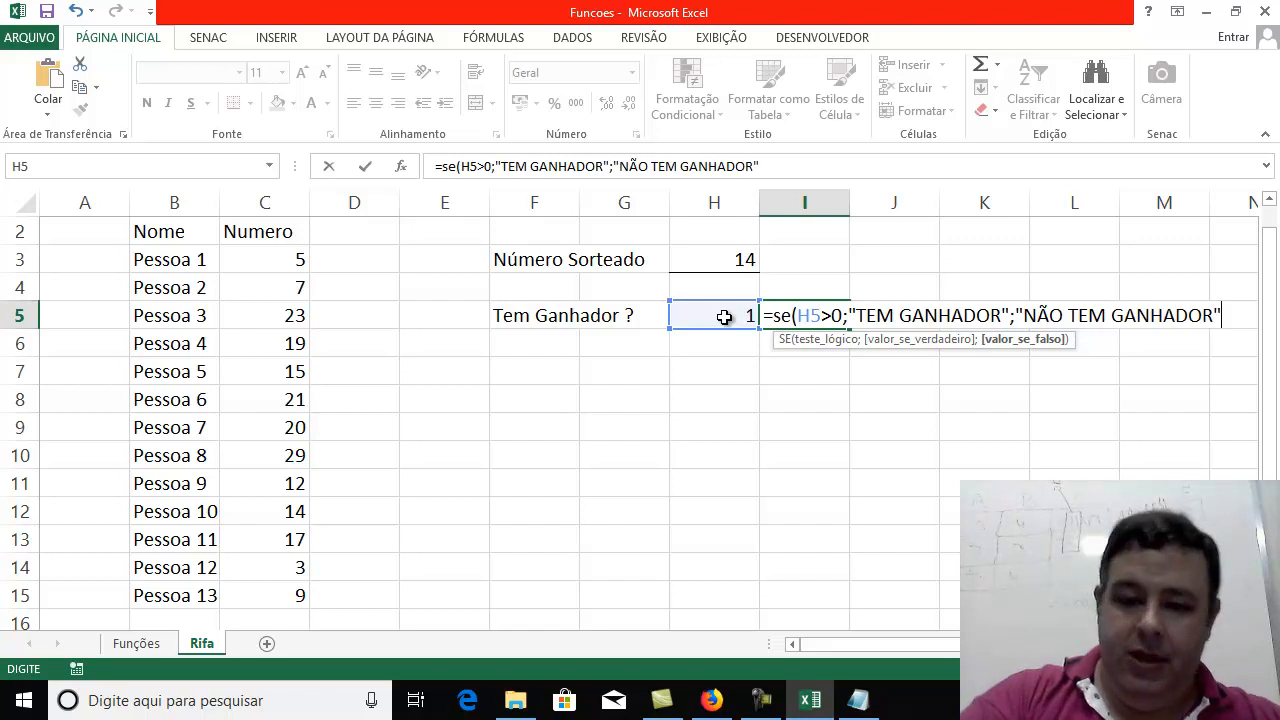
pyautogui.press('Return')
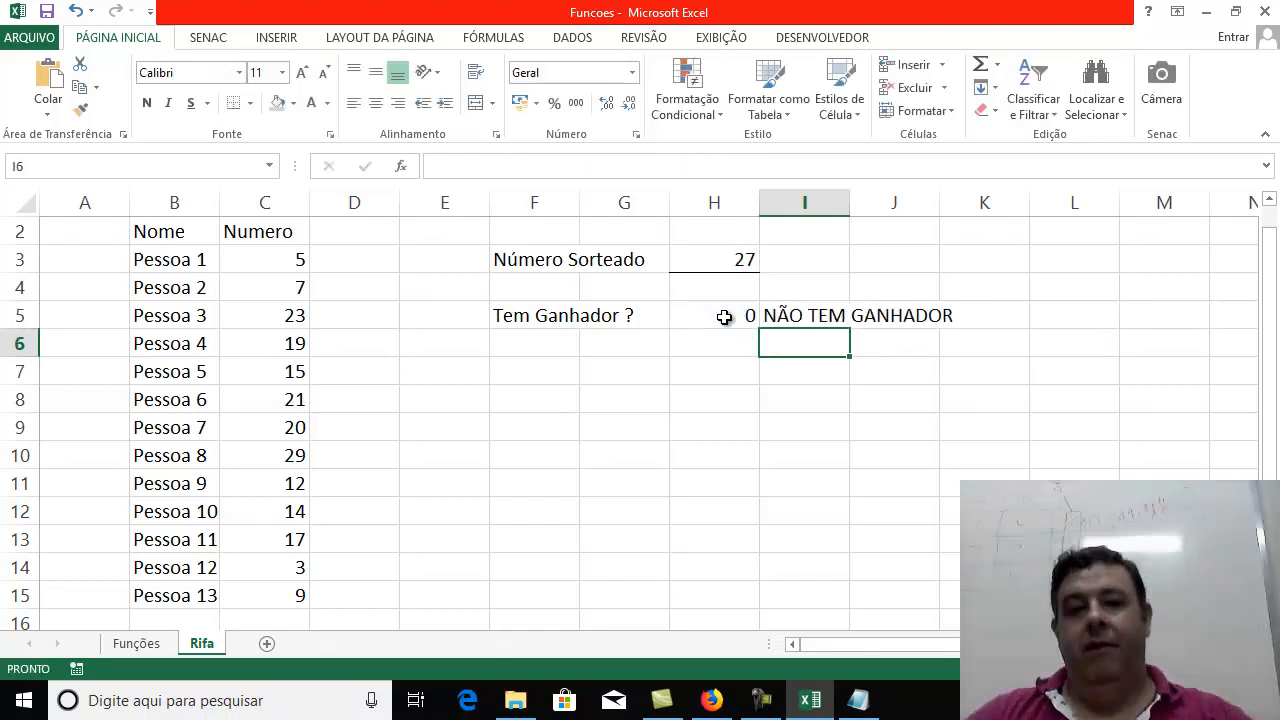
# Fill I8 to I10 with the test letter a to redraw the number and test the winner message, and clear them
pyautogui.click(784, 259)
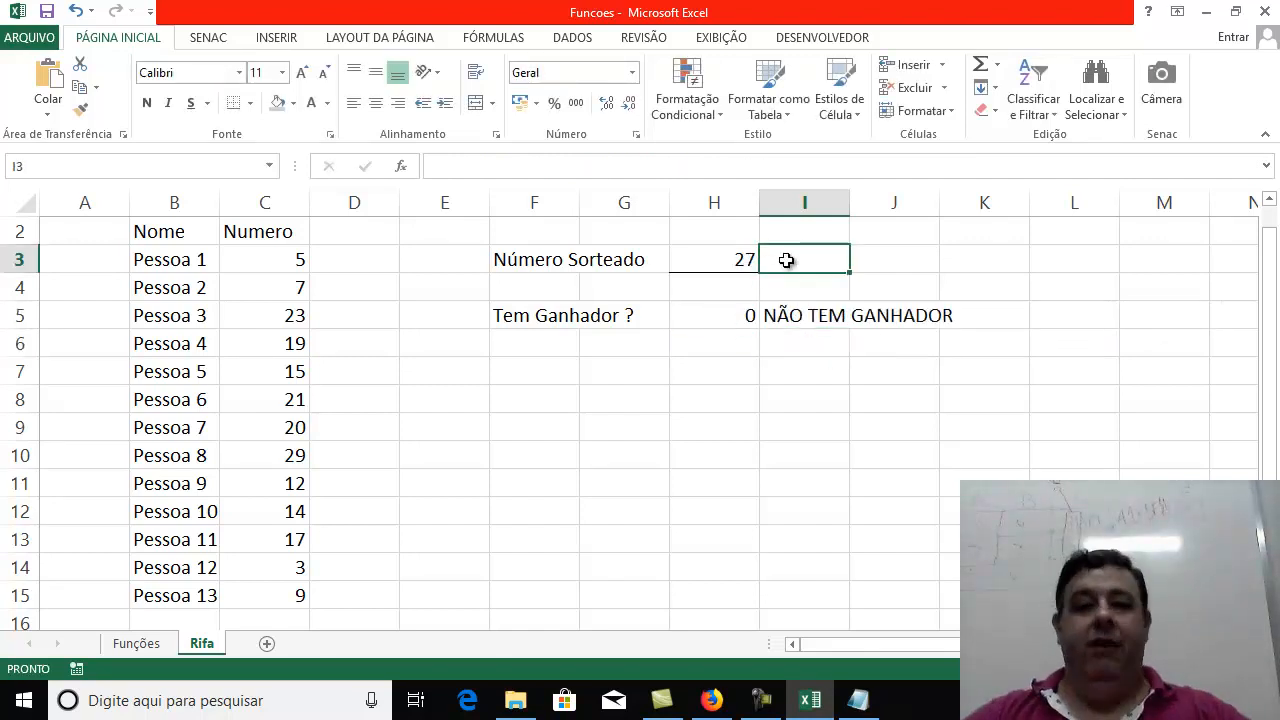
pyautogui.press('Down')
pyautogui.press('Down')
pyautogui.press('Down')
pyautogui.press('Down')
pyautogui.press('Down')
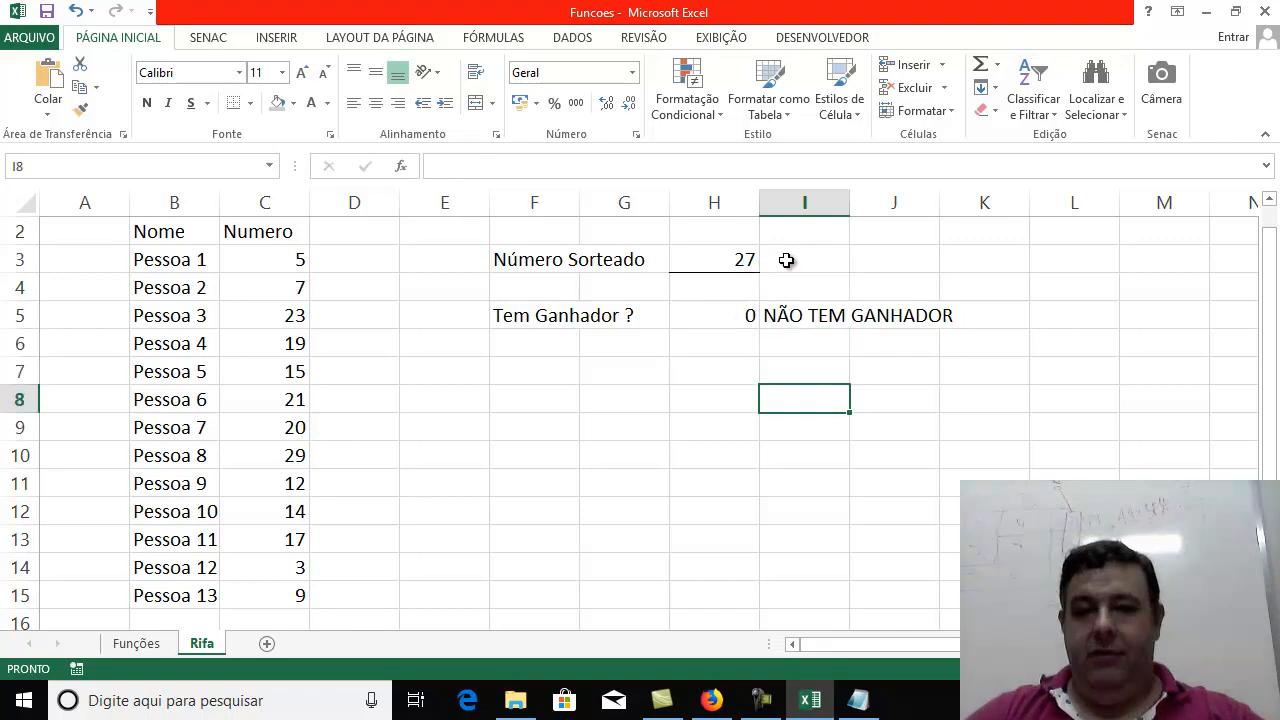
pyautogui.write('a')
pyautogui.press('Return')
pyautogui.write('a')
pyautogui.press('Return')
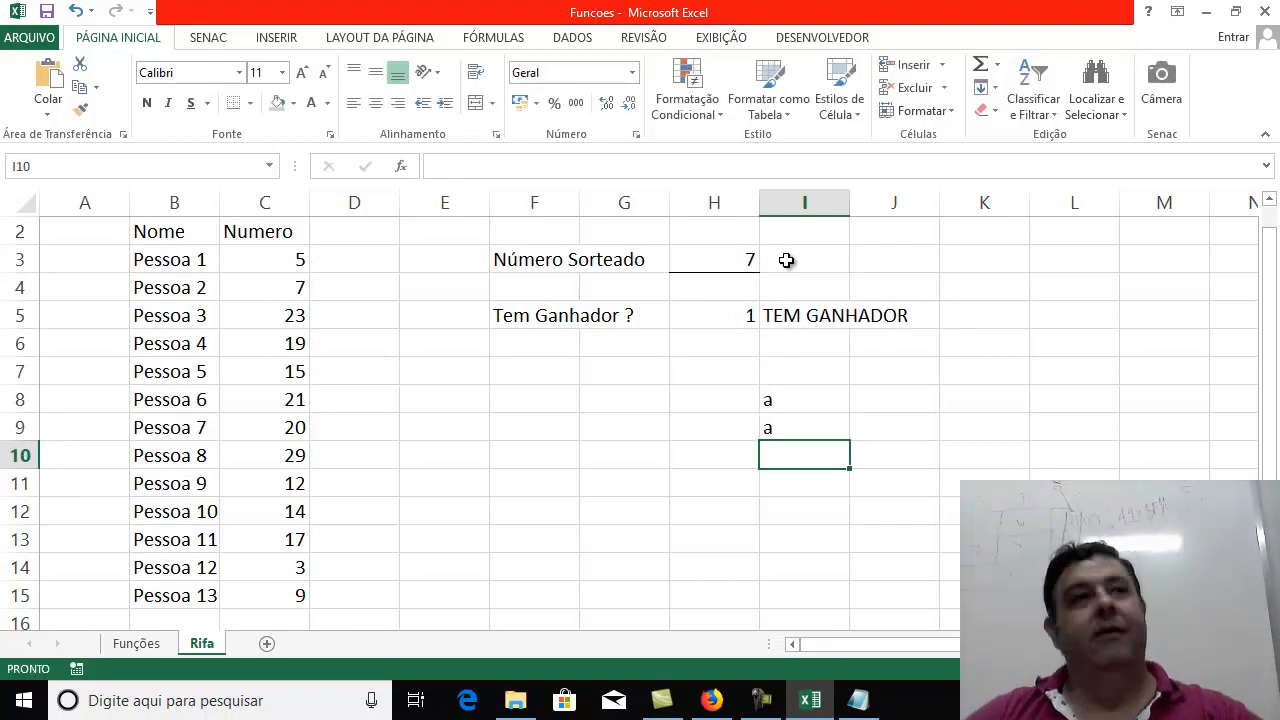
pyautogui.write('a')
pyautogui.press('Return')
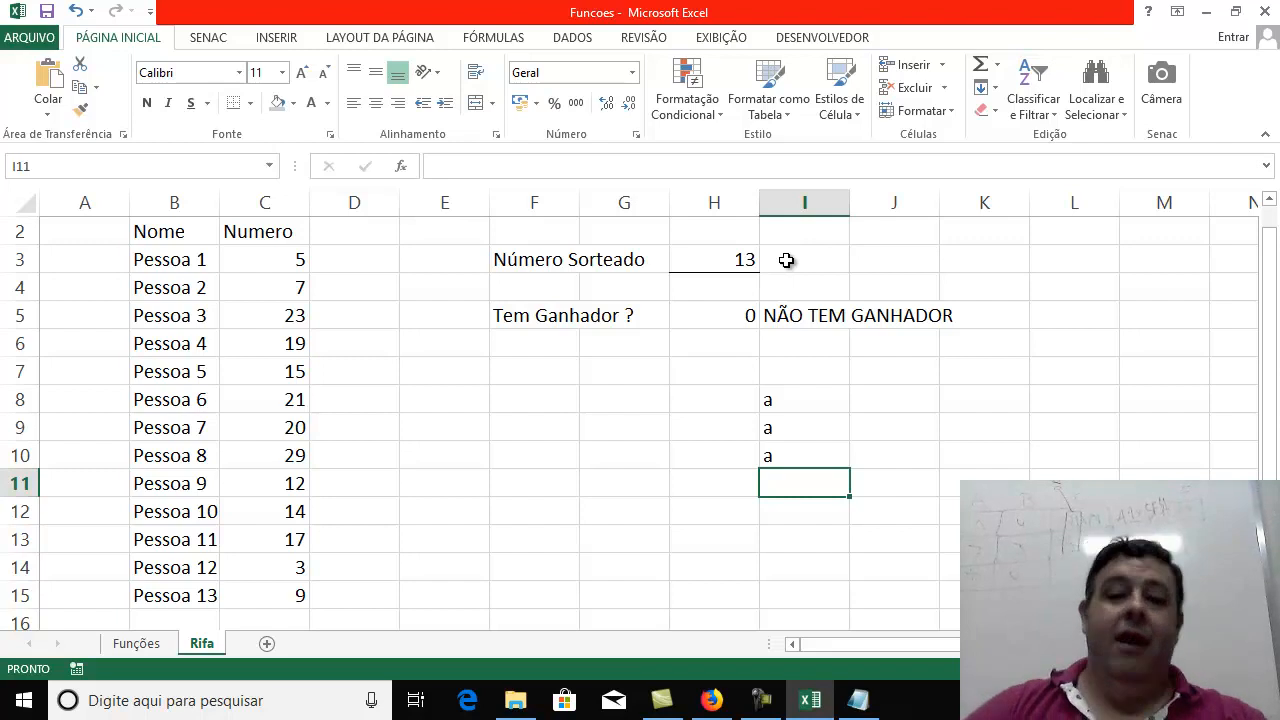
pyautogui.moveTo(789, 397); pyautogui.dragTo(789, 461)
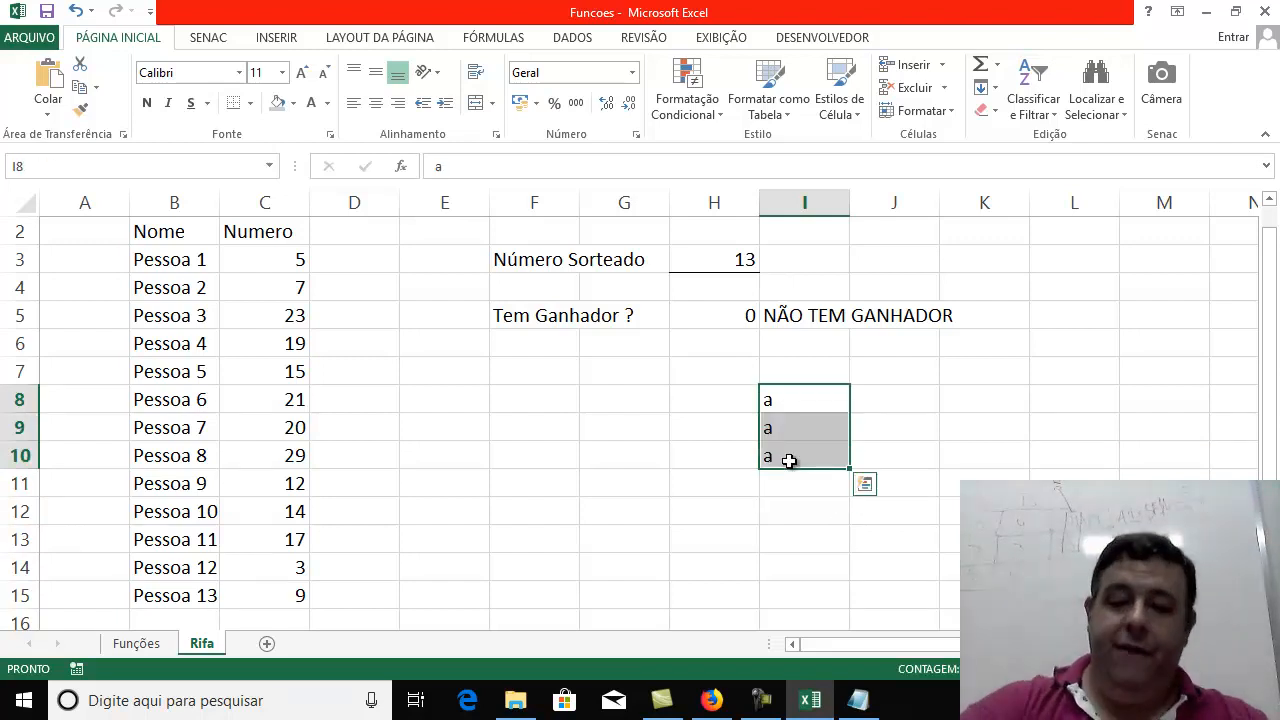
pyautogui.press('Delete')
# Select cell H5 with the CONT.SE formula
pyautogui.click(747, 322)
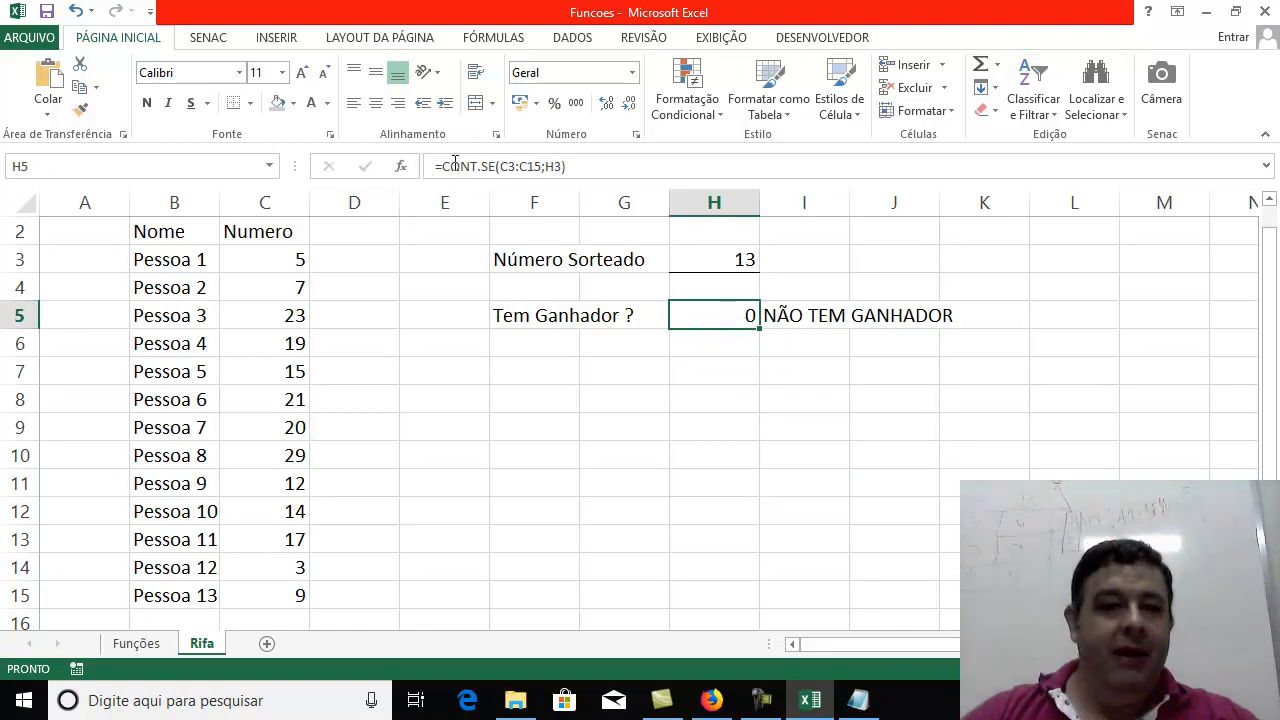
# Copy the CONT.SE(C3:C15;H3) expression from the formula in H5, and clear that cell
pyautogui.click(779, 316)
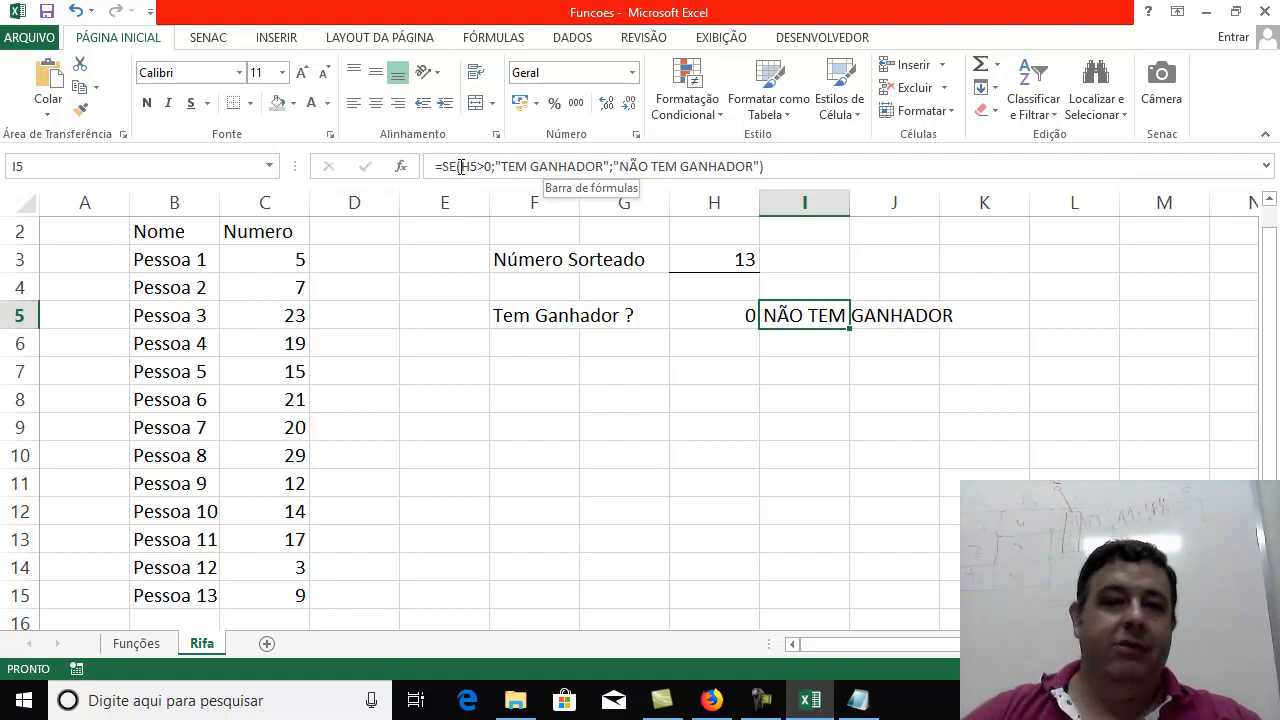
pyautogui.click(711, 315)
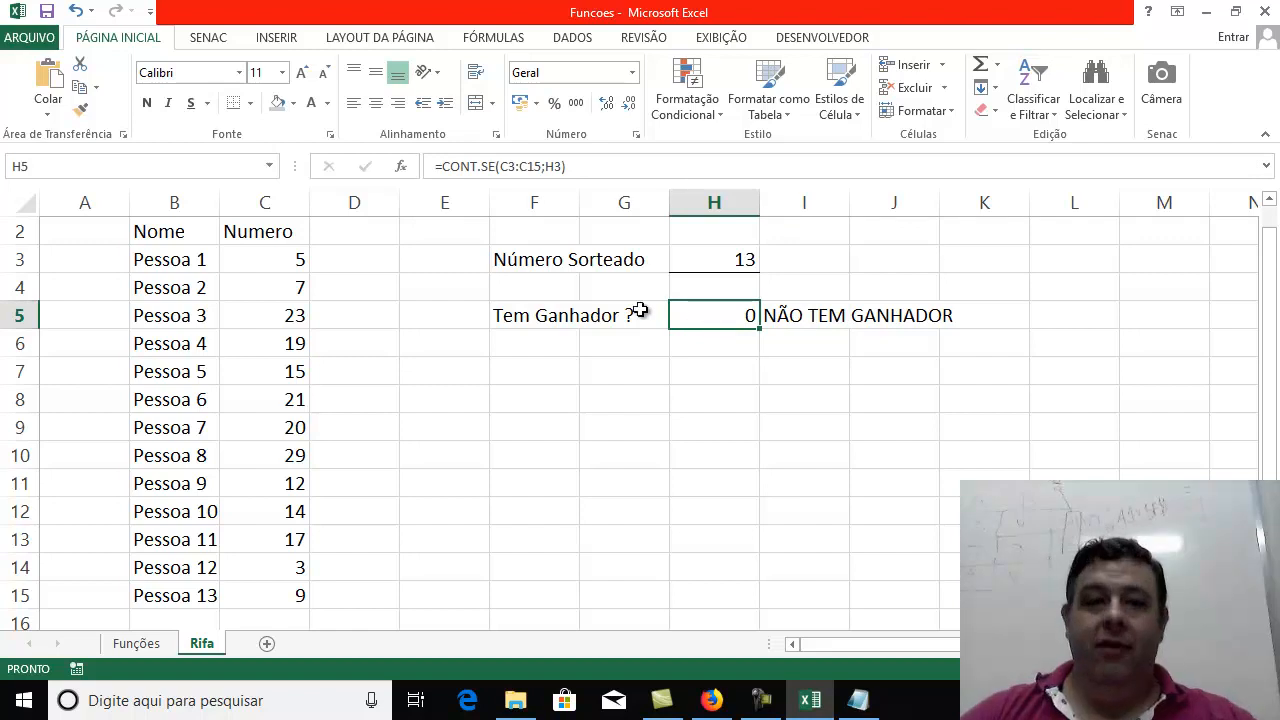
pyautogui.click(583, 166)
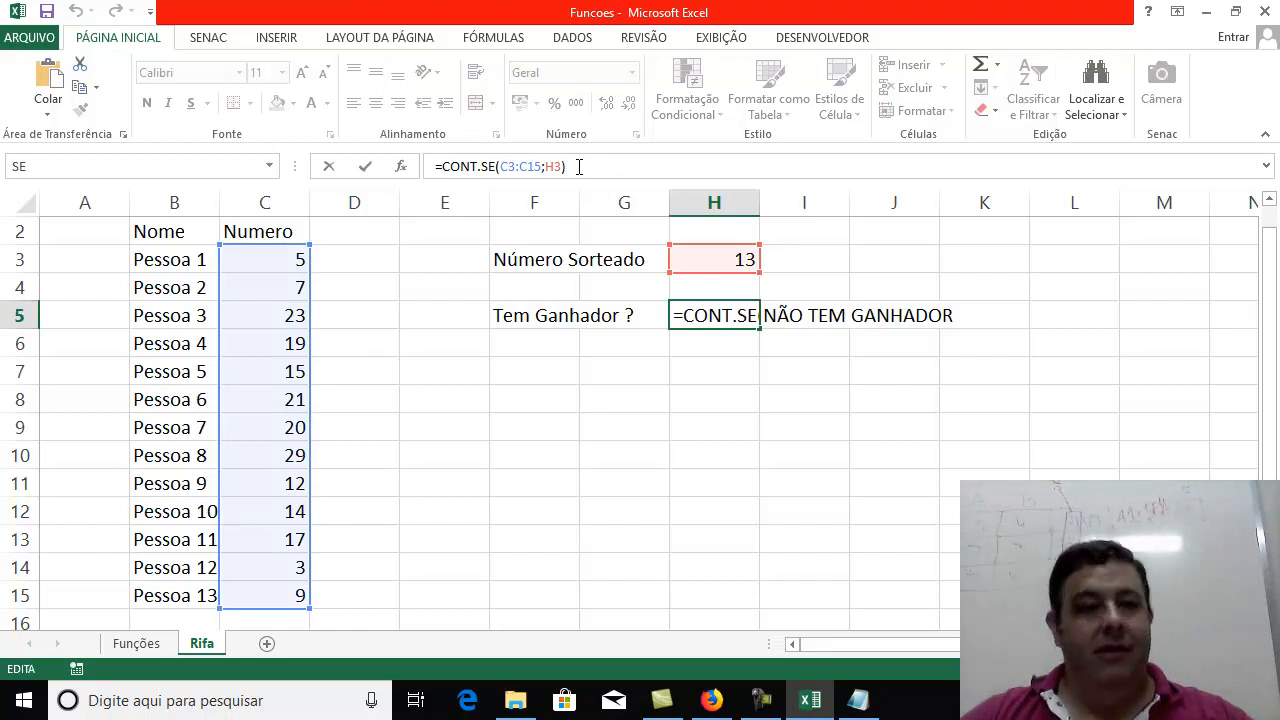
pyautogui.moveTo(580, 166); pyautogui.dragTo(446, 172)
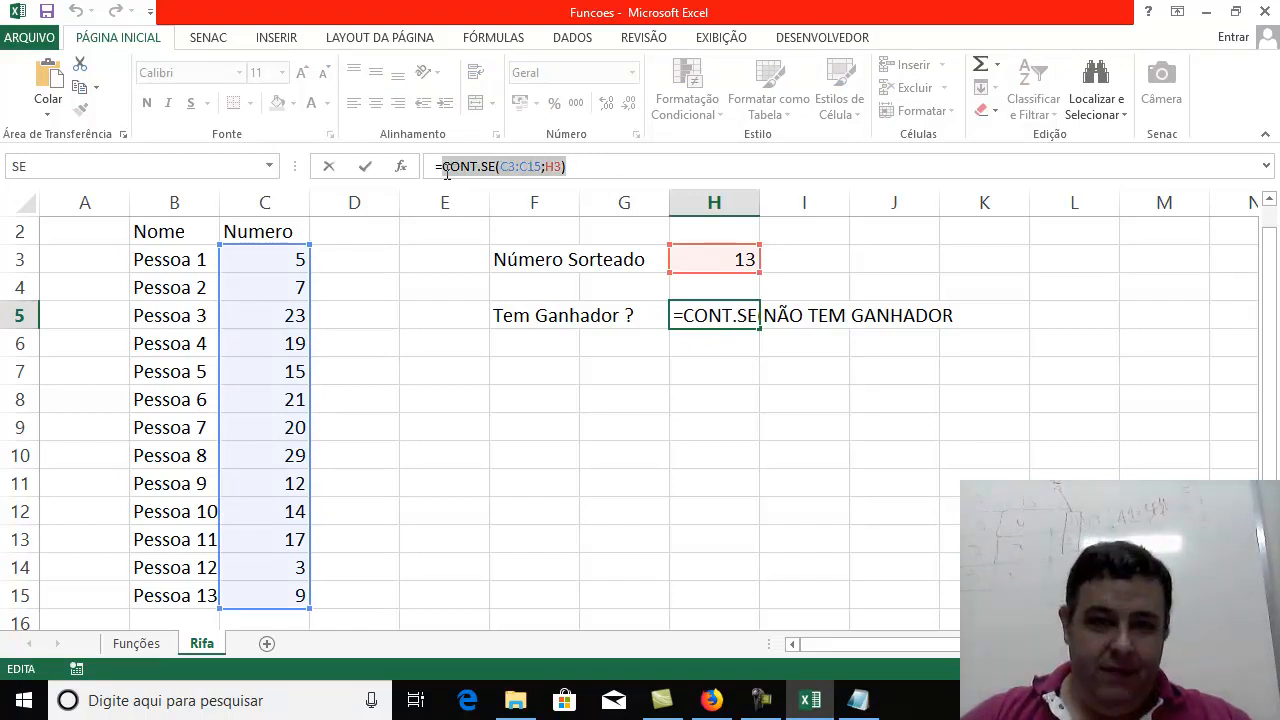
pyautogui.hotkey('ctrl', 'c')
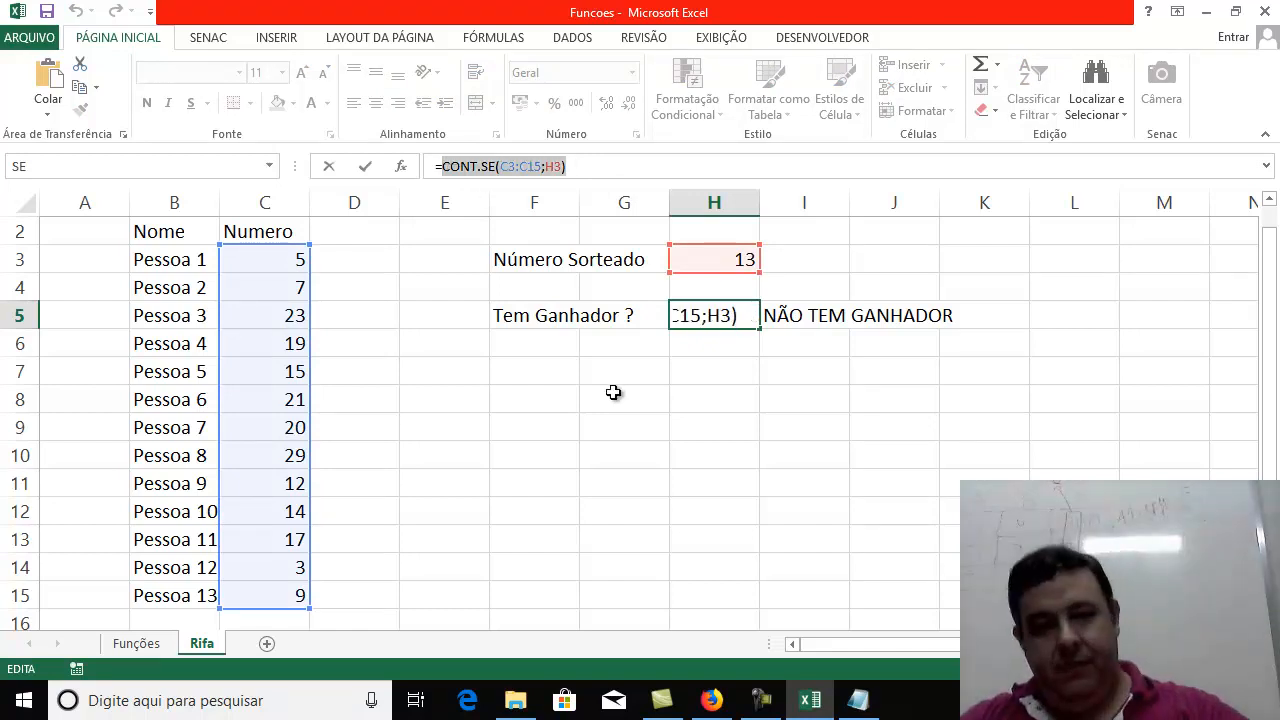
pyautogui.press('Delete')
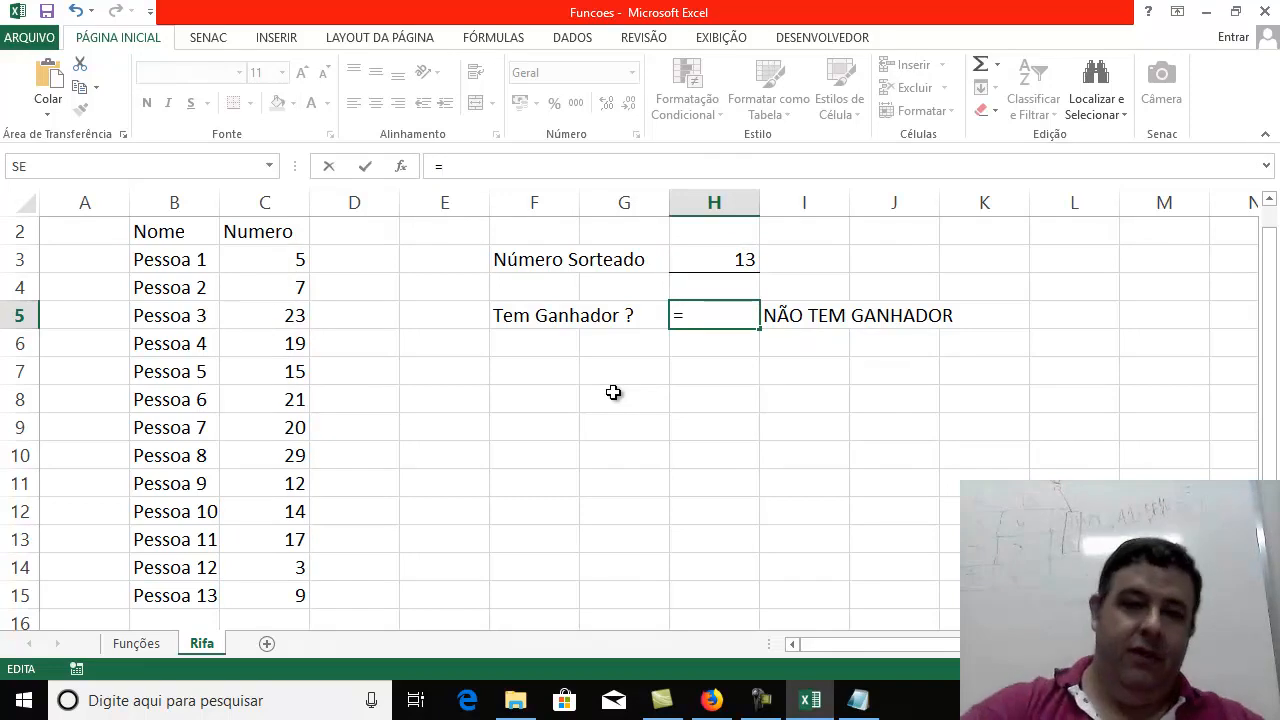
pyautogui.press('Escape')
pyautogui.press('Return')
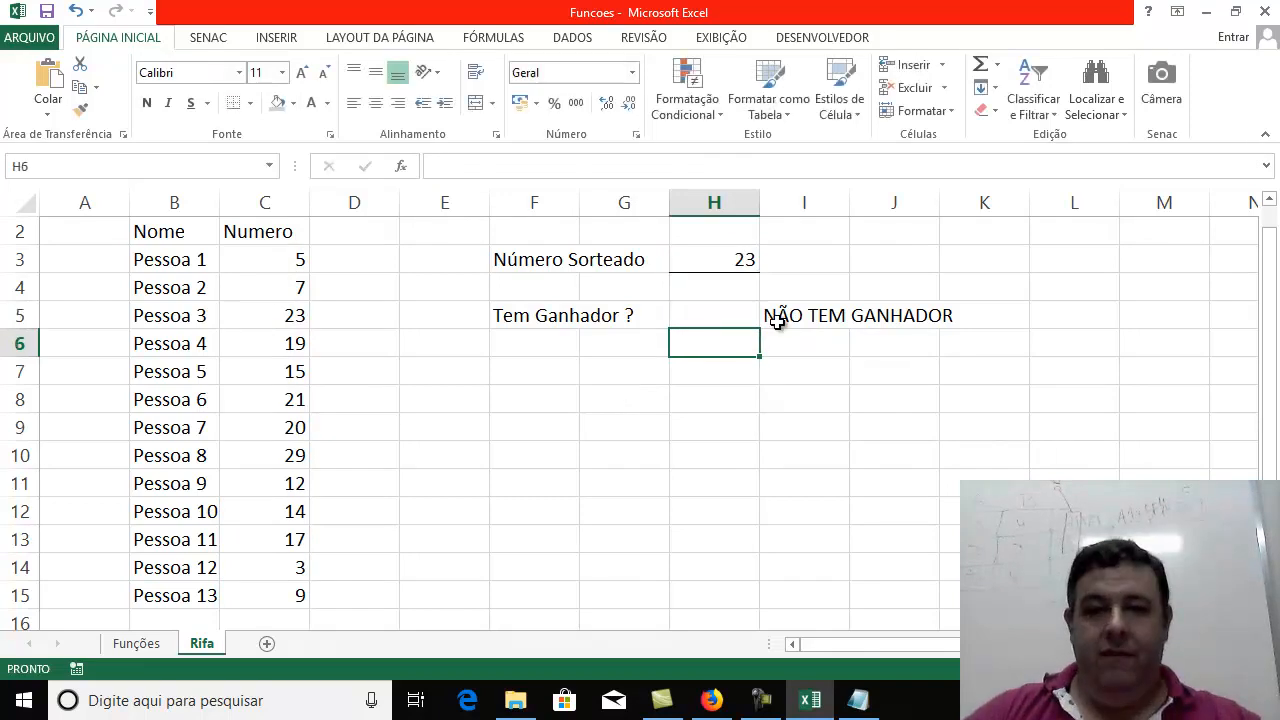
# Replace the H5 reference in I5's SE formula with the copied CONT.SE(C3:C15;H3) expression
pyautogui.click(780, 317)
pyautogui.click(484, 167)
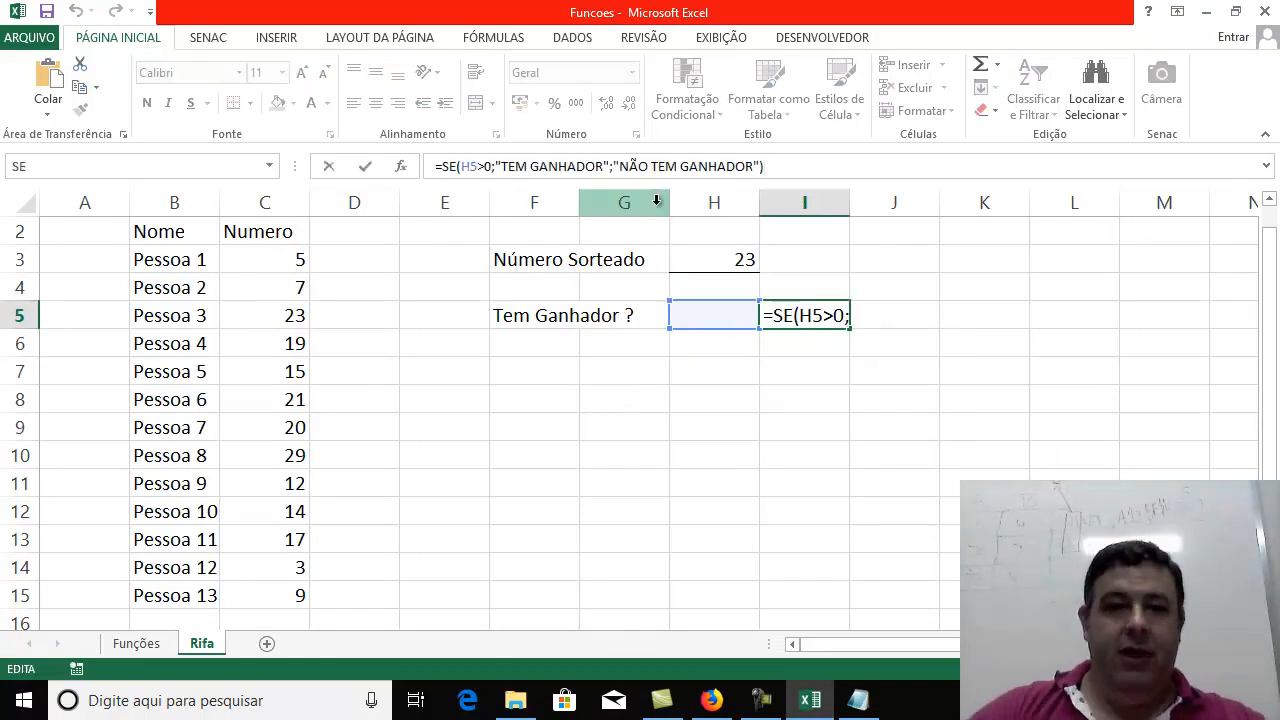
pyautogui.click(475, 166)
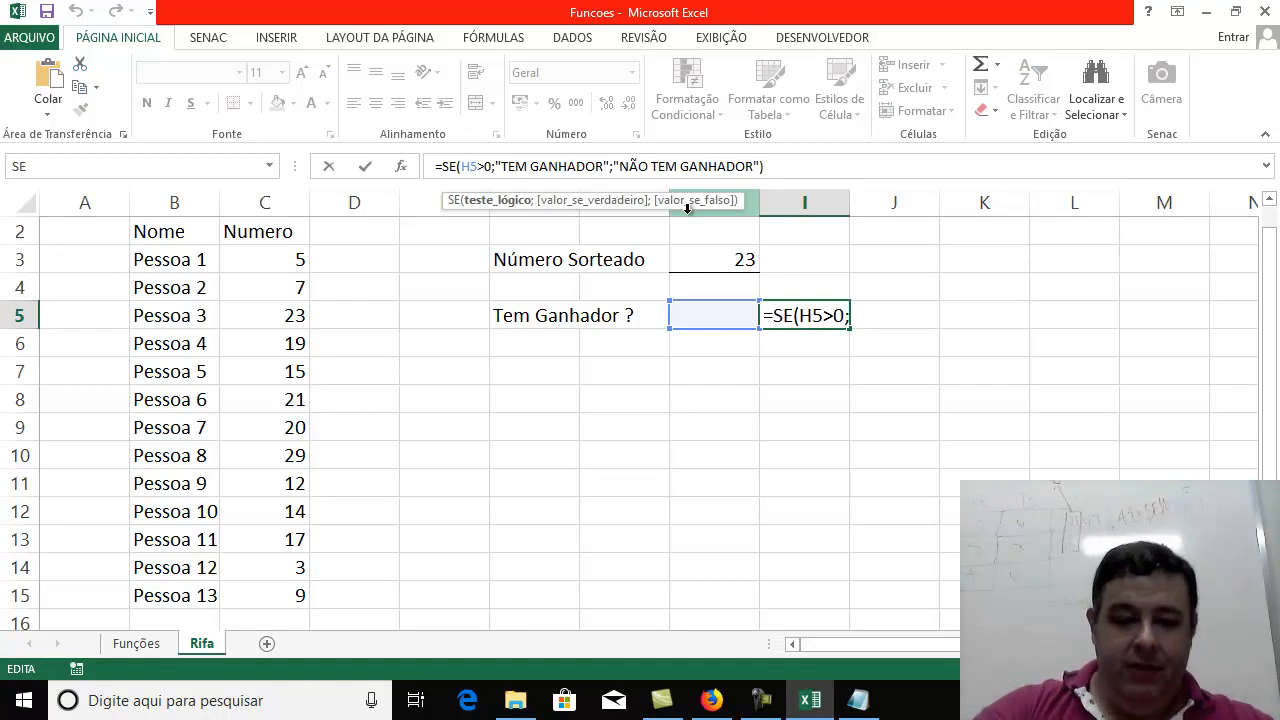
pyautogui.hotkey('shift', 'Left')
pyautogui.hotkey('shift', 'Left')
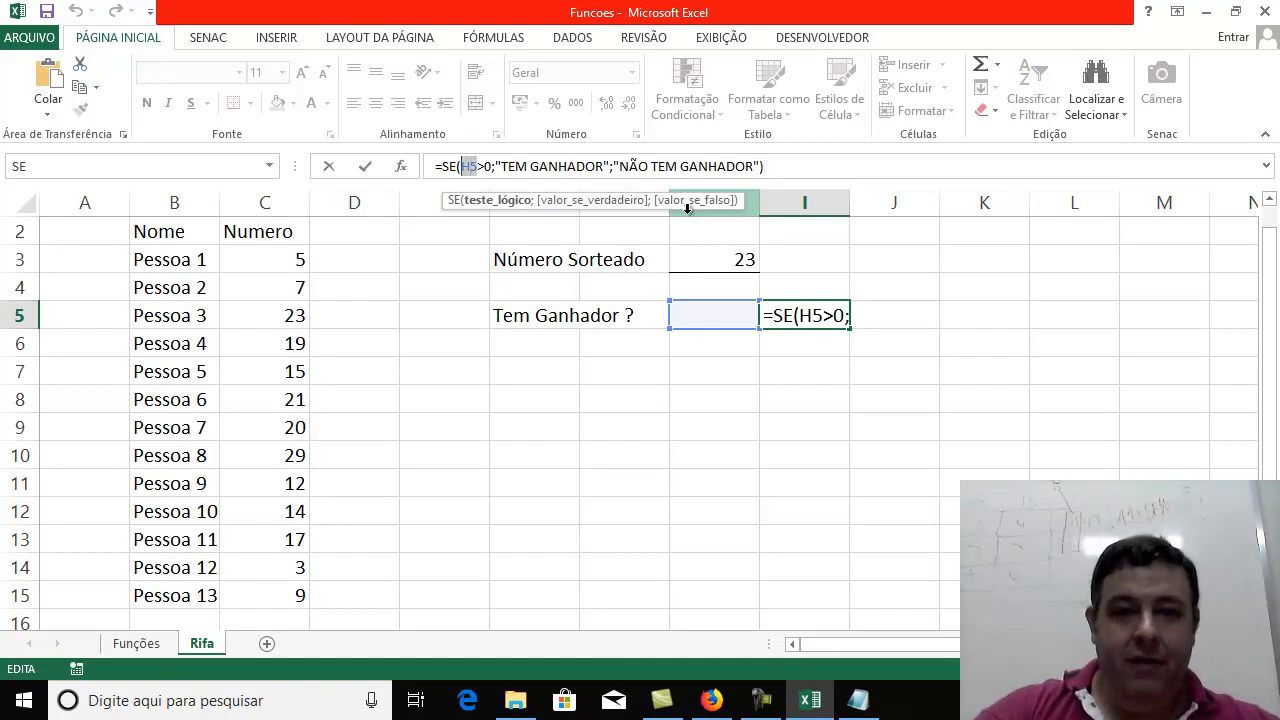
pyautogui.press('BackSpace')
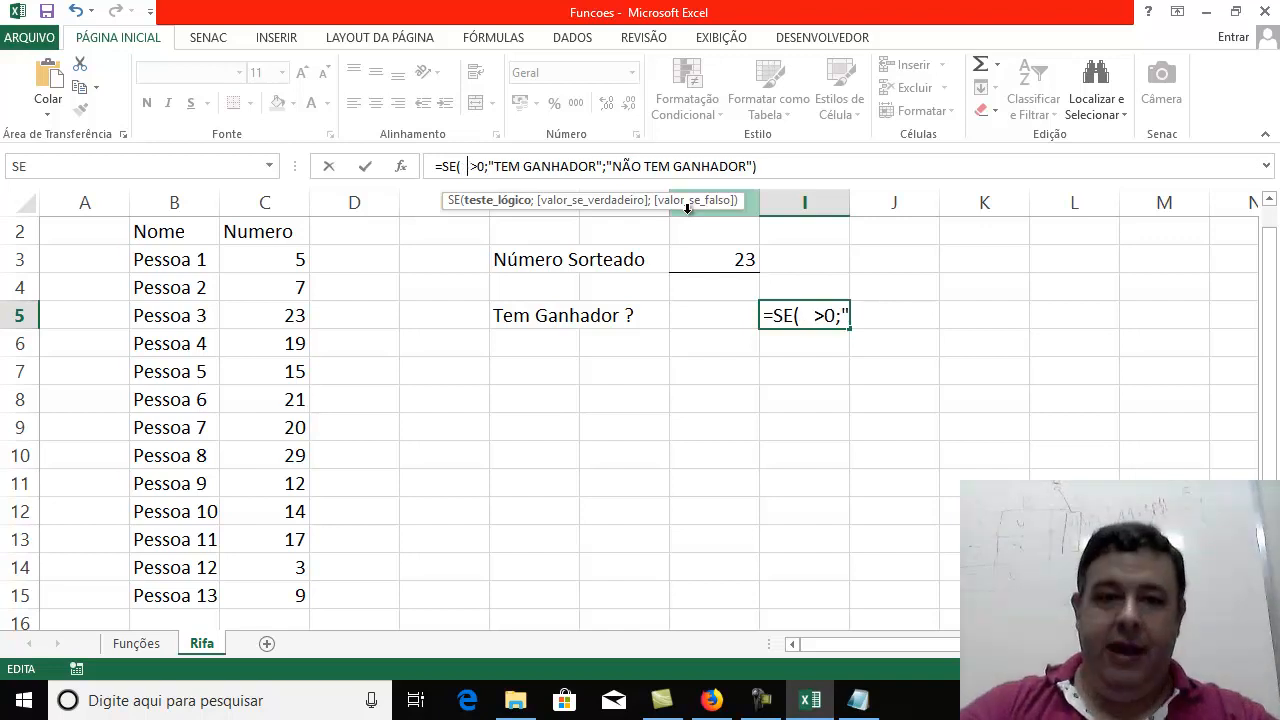
pyautogui.hotkey('ctrl', 'v')
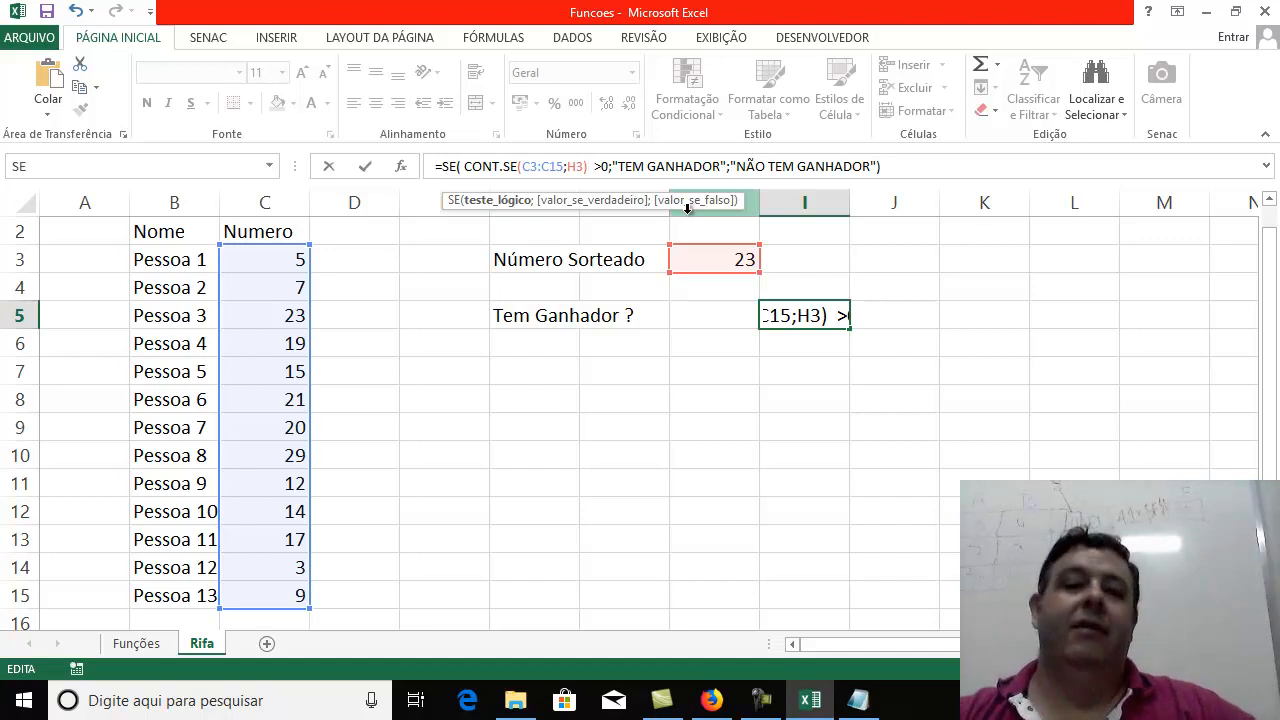
pyautogui.press('Return')
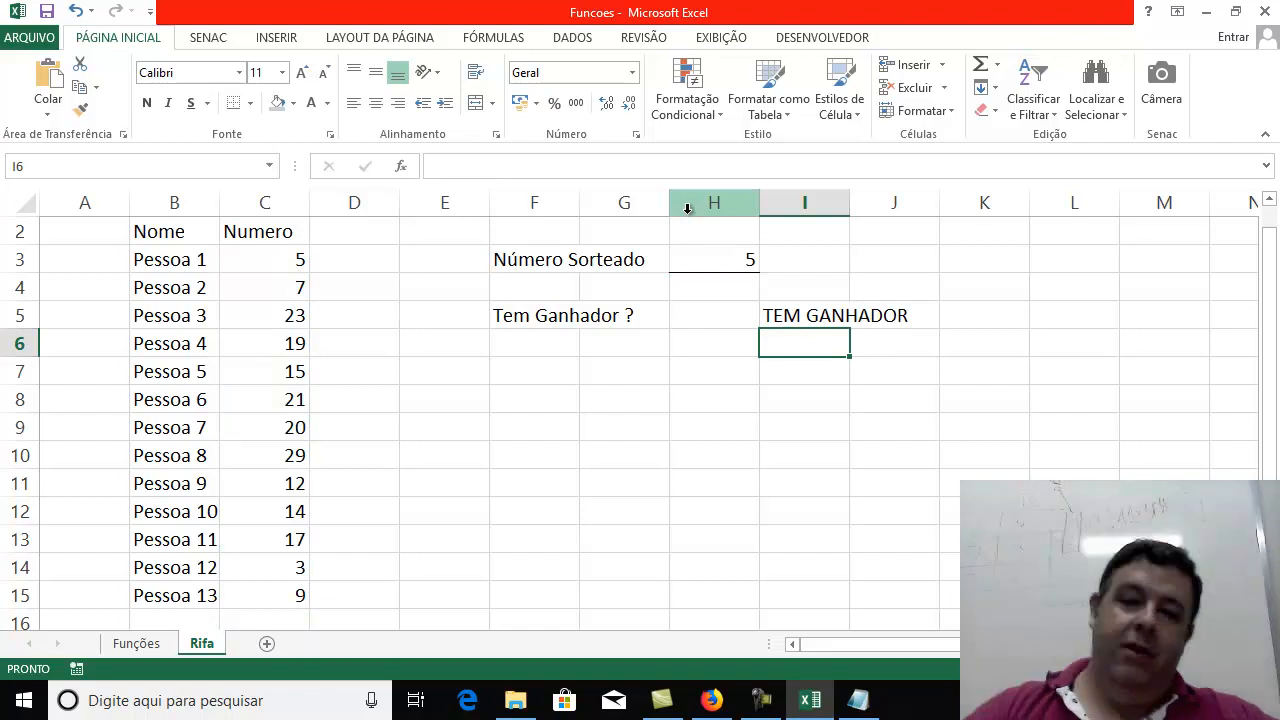
# Move the combined SE formula from I5 to H5, beside the "Tem Ganhador ?" label
pyautogui.click(794, 314)
pyautogui.moveTo(800, 330); pyautogui.dragTo(680, 316)
pyautogui.click(689, 378)
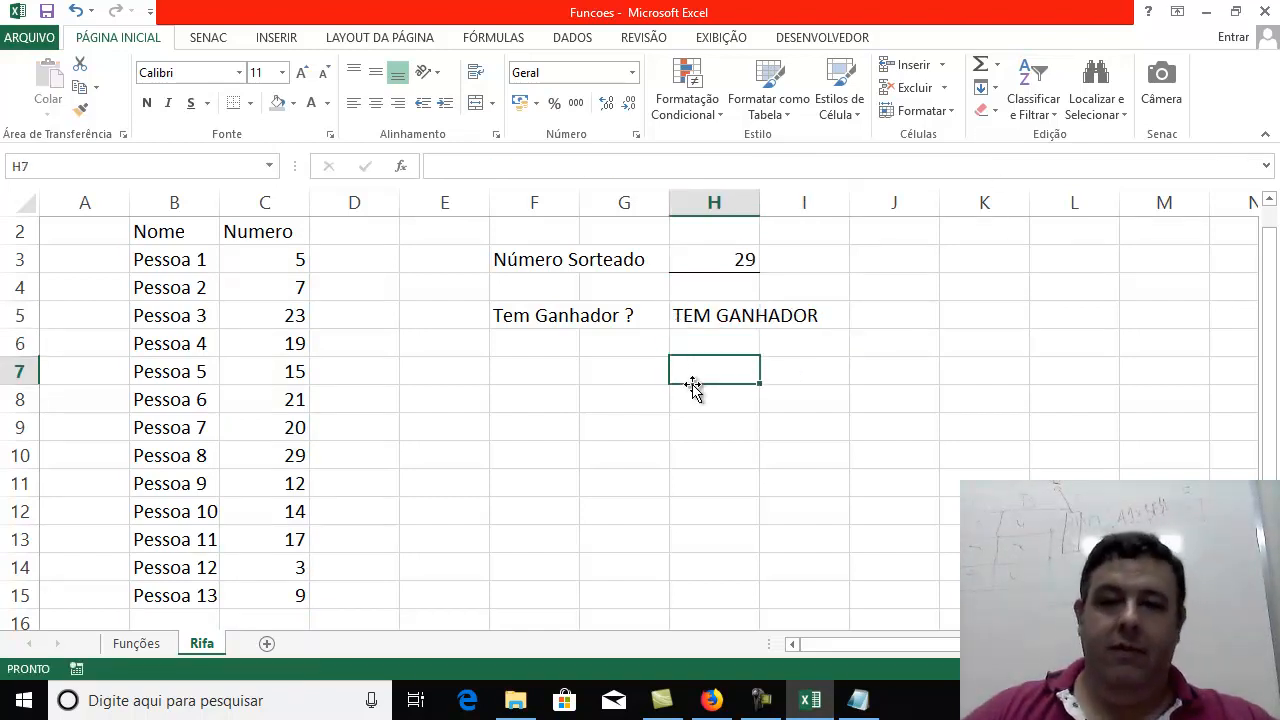
pyautogui.click(852, 352)
# Enter the test letters a, b, c, d, e, a and d down cells M4 to M10 to recalculate the drawn number
pyautogui.click(1159, 287)
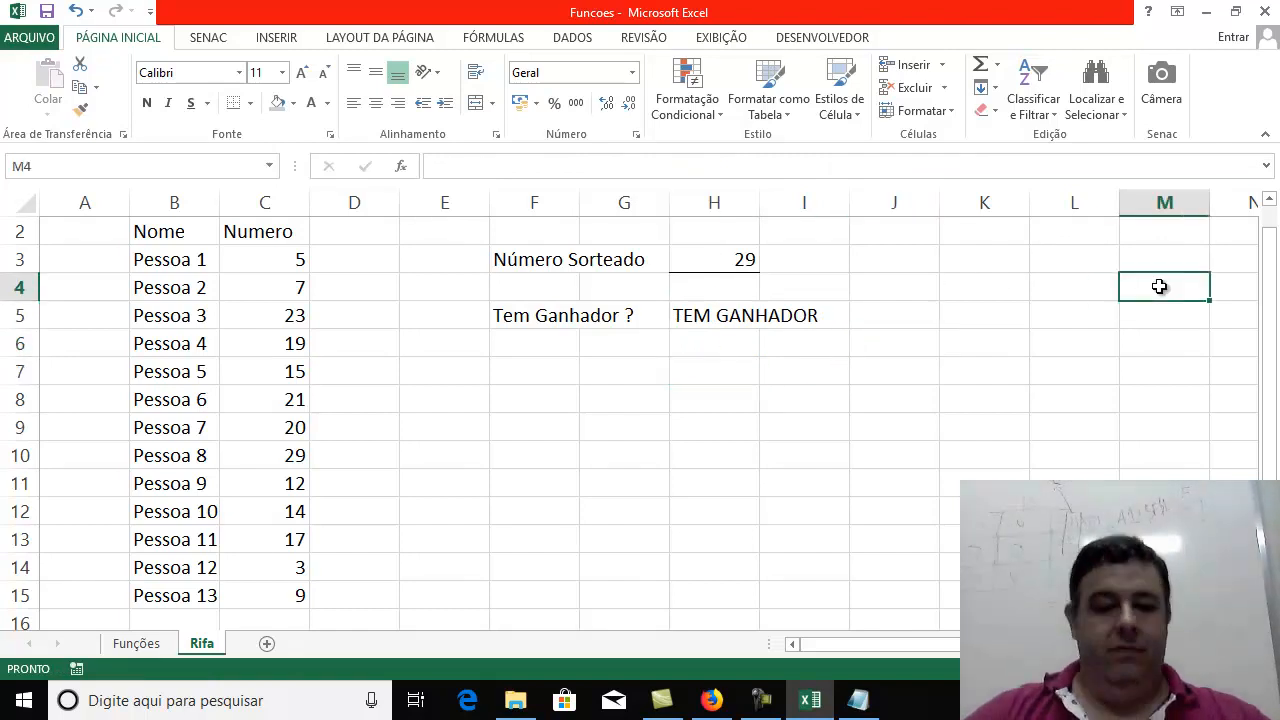
pyautogui.write('a')
pyautogui.press('Return')
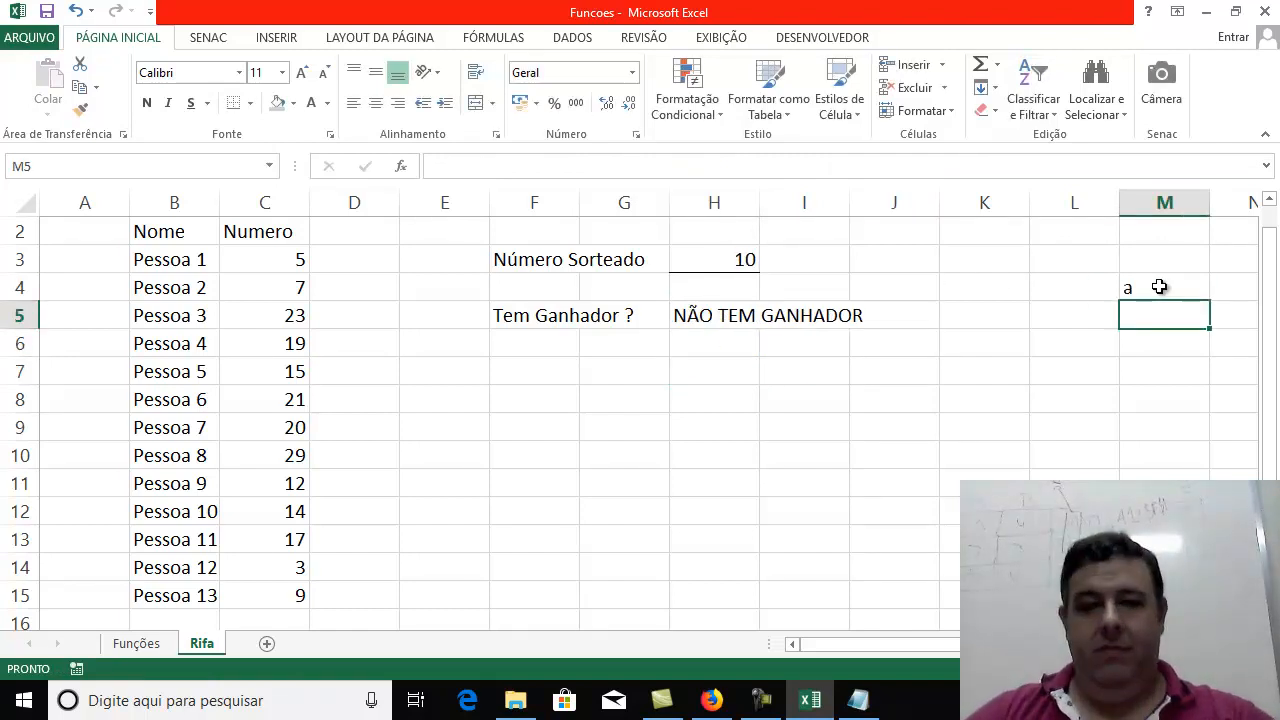
pyautogui.write('b')
pyautogui.press('Return')
pyautogui.write('c')
pyautogui.press('Return')
pyautogui.write('d')
pyautogui.press('Return')
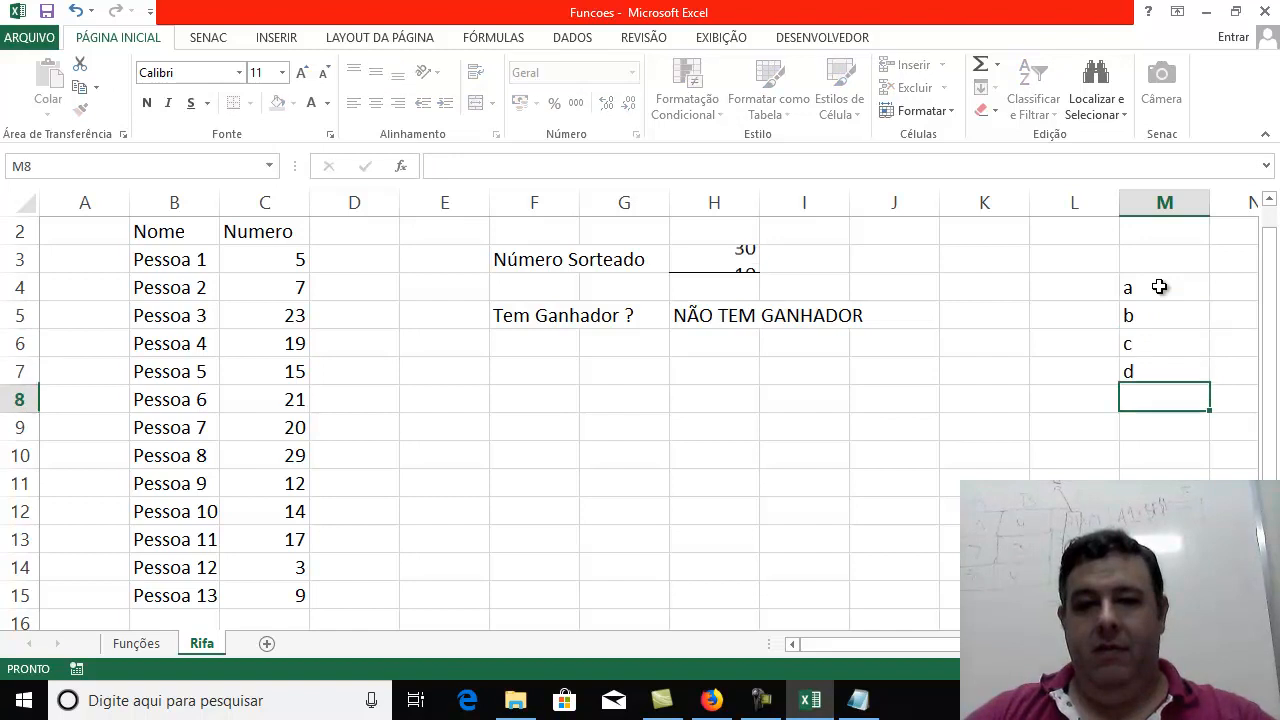
pyautogui.write('e')
pyautogui.press('Return')
pyautogui.write('a')
pyautogui.press('Return')
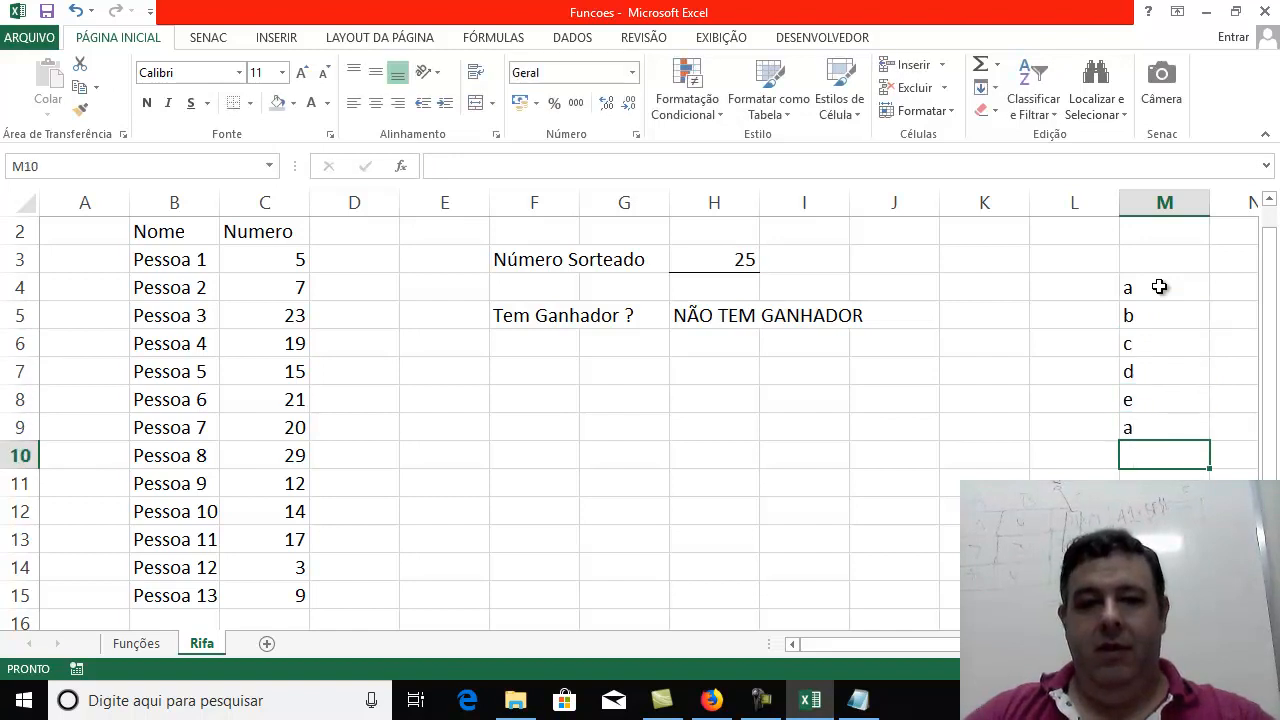
pyautogui.write('d')
pyautogui.press('Return')
# Change the CONT.SE range in H5's formula to B3:B15
pyautogui.click(688, 318)
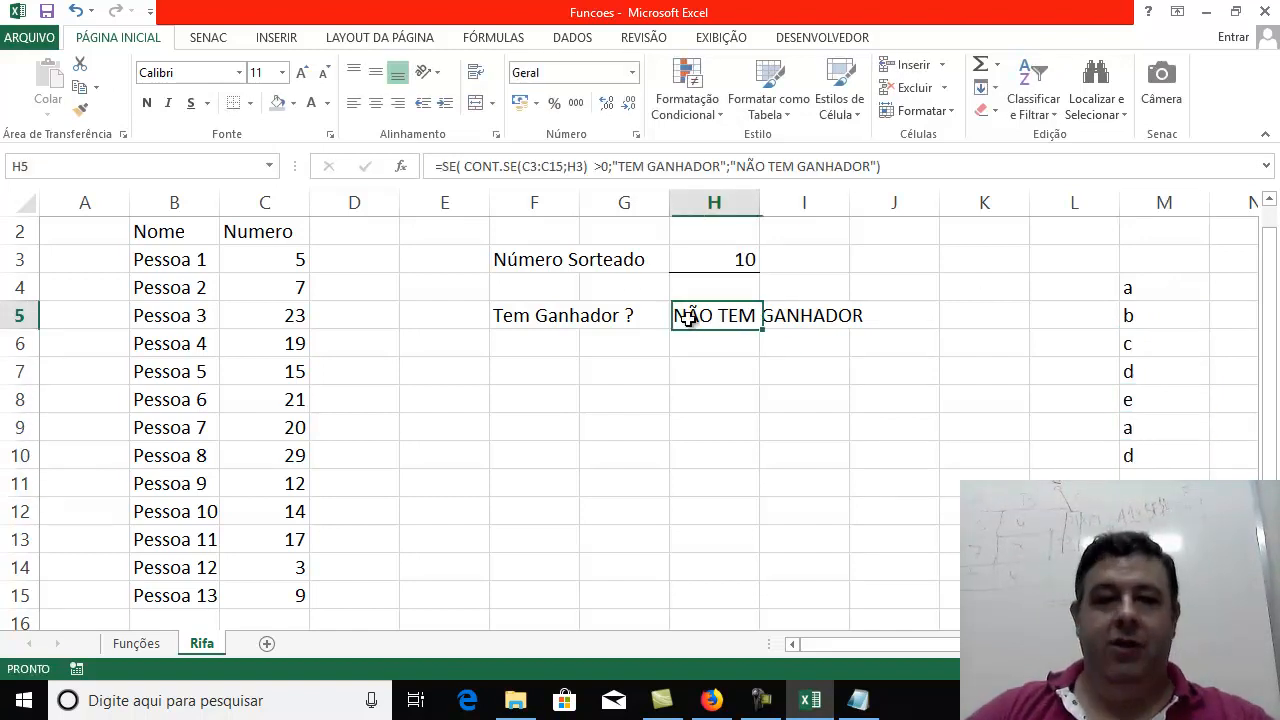
pyautogui.click(528, 168)
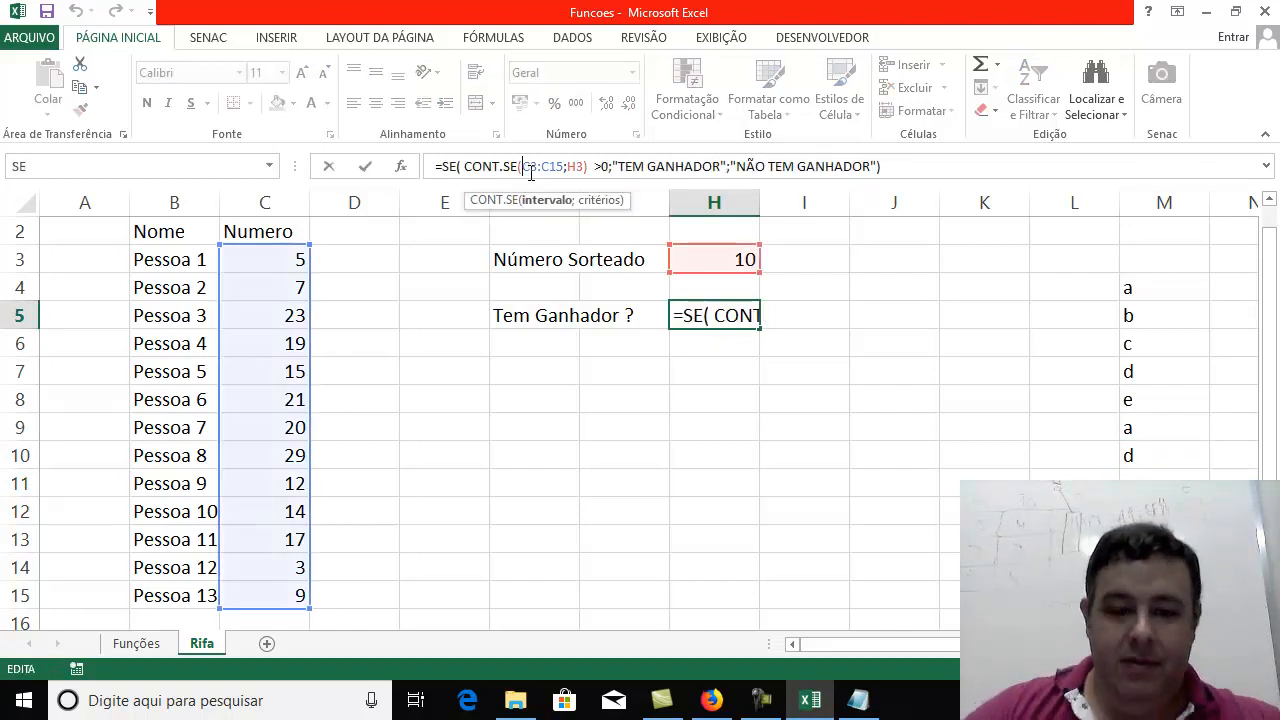
pyautogui.write('B')
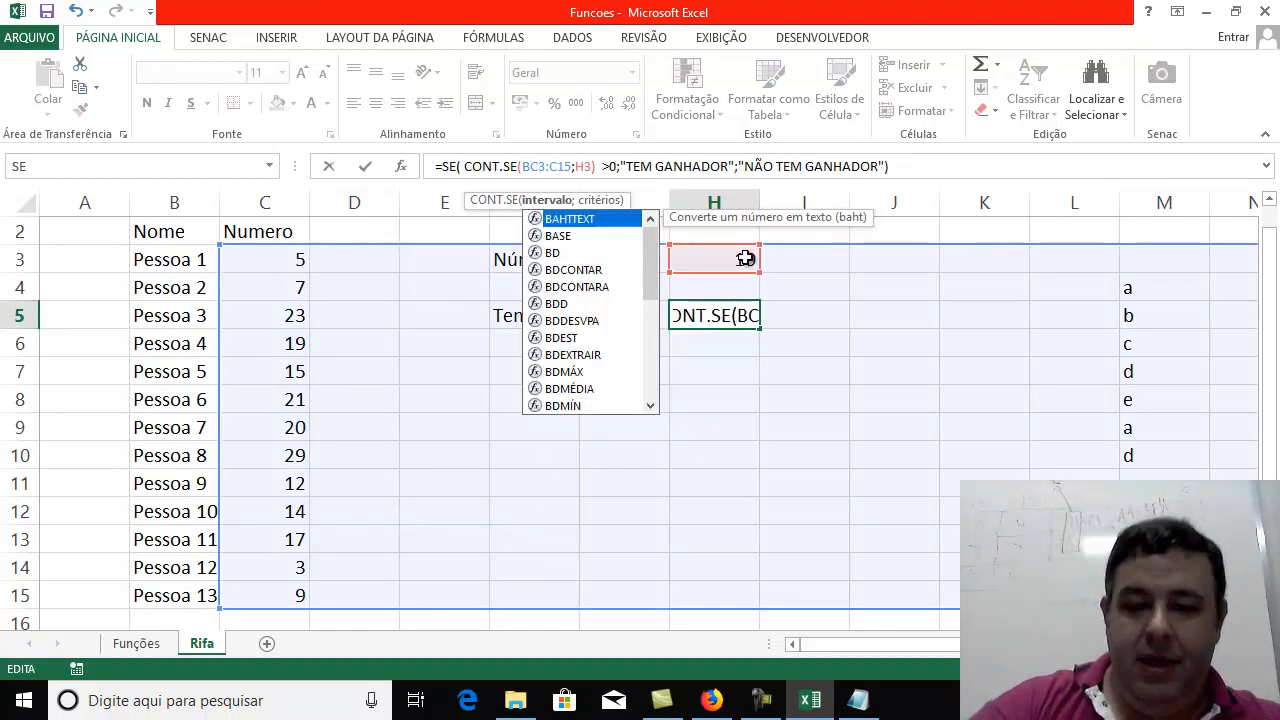
pyautogui.press('Delete')
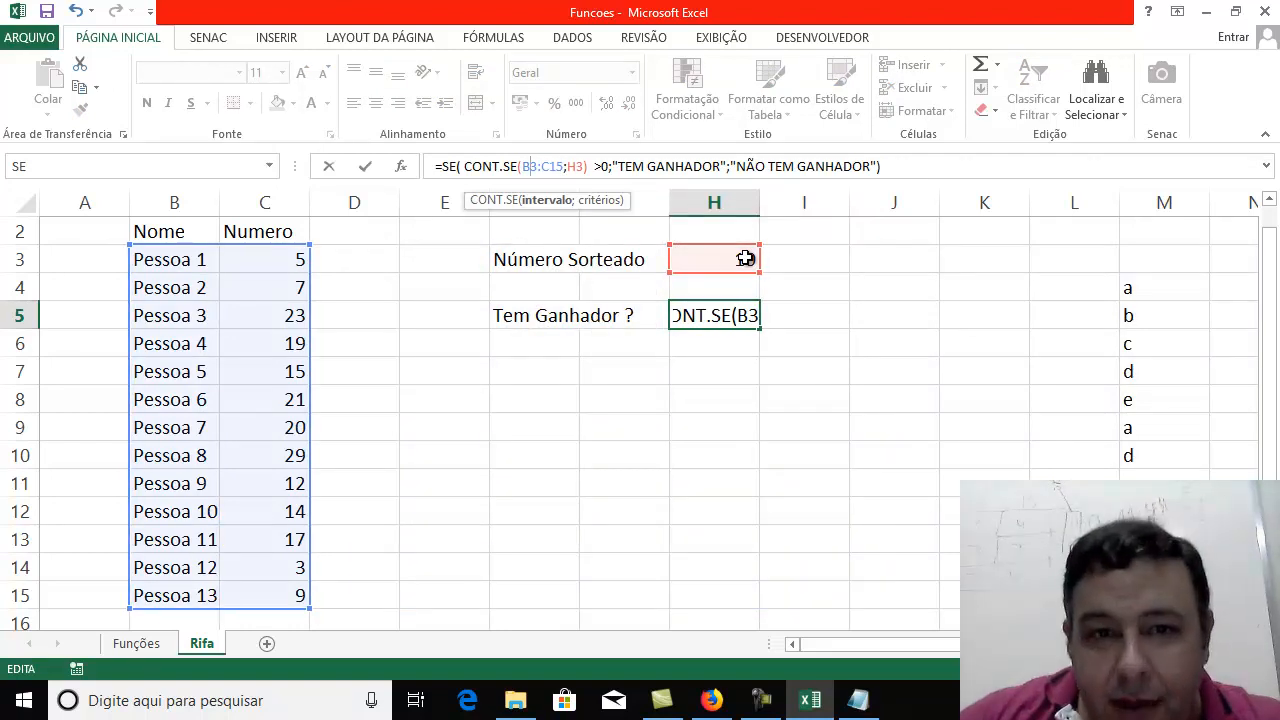
pyautogui.press('Right')
pyautogui.press('Right')
pyautogui.write('B')
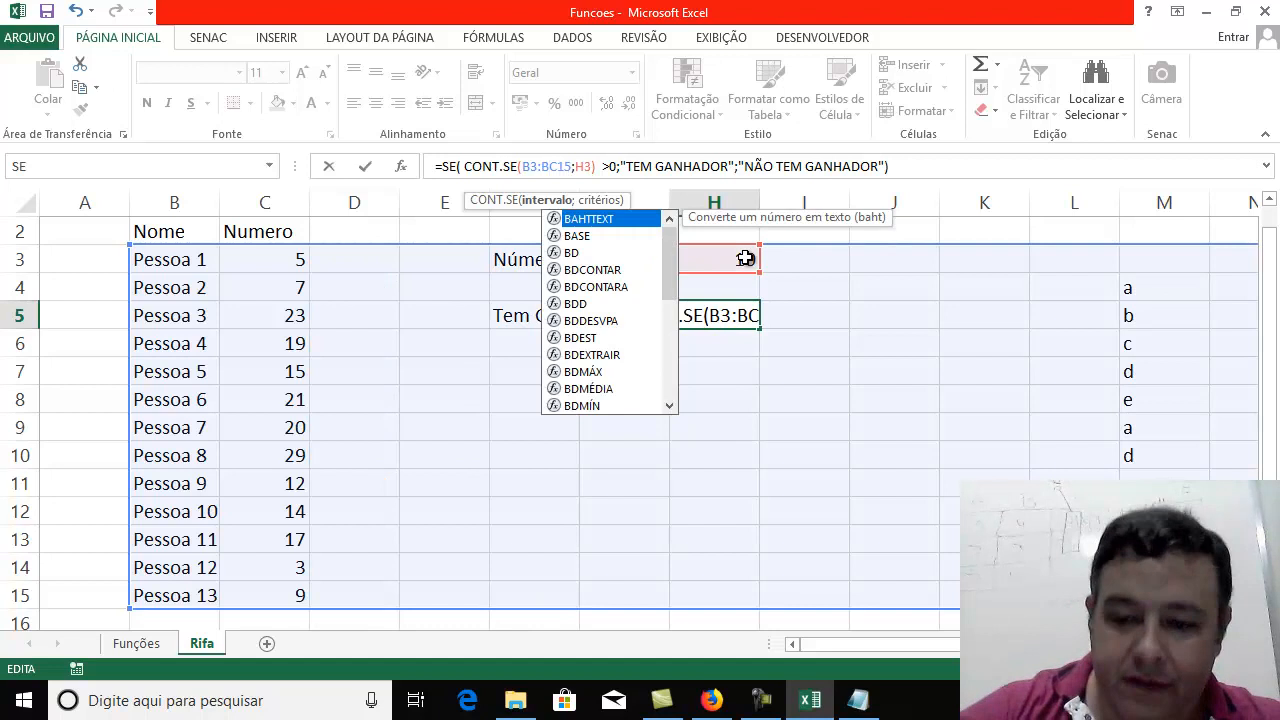
pyautogui.press('Delete')
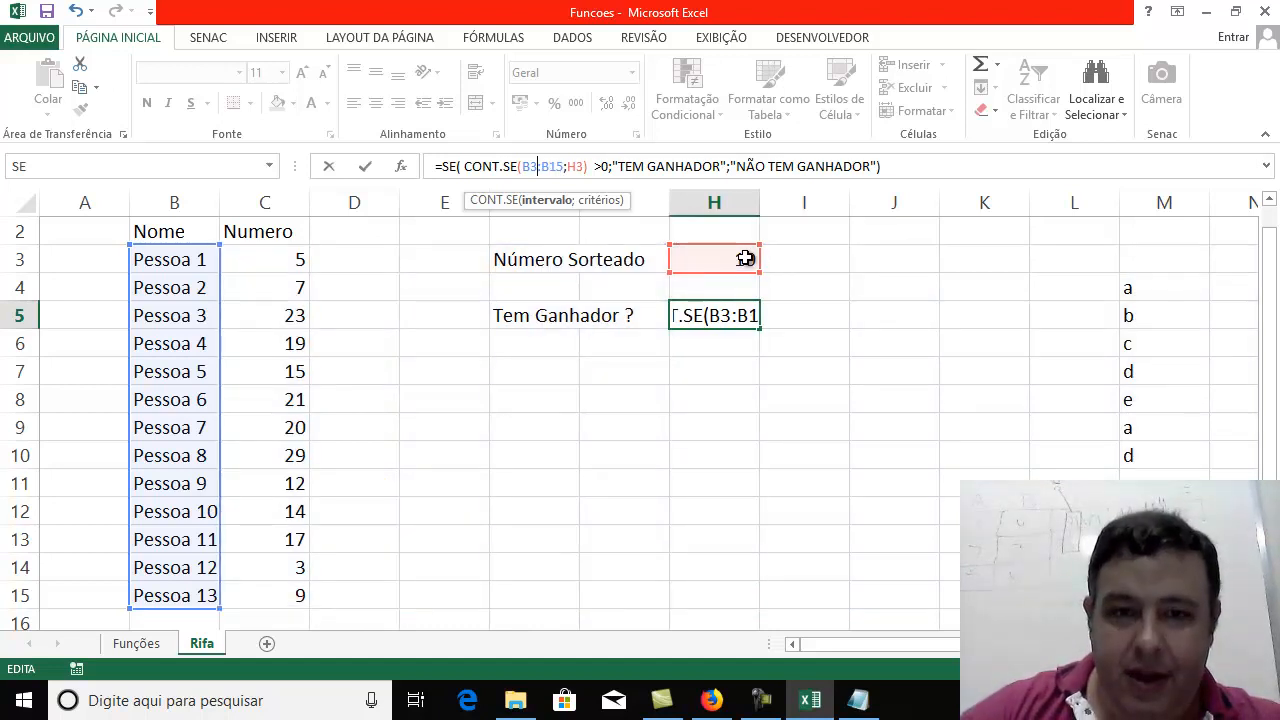
# Make the CONT.SE references in H5's formula absolute, as $B$3:$B$15 and $H$3
pyautogui.write('$B')
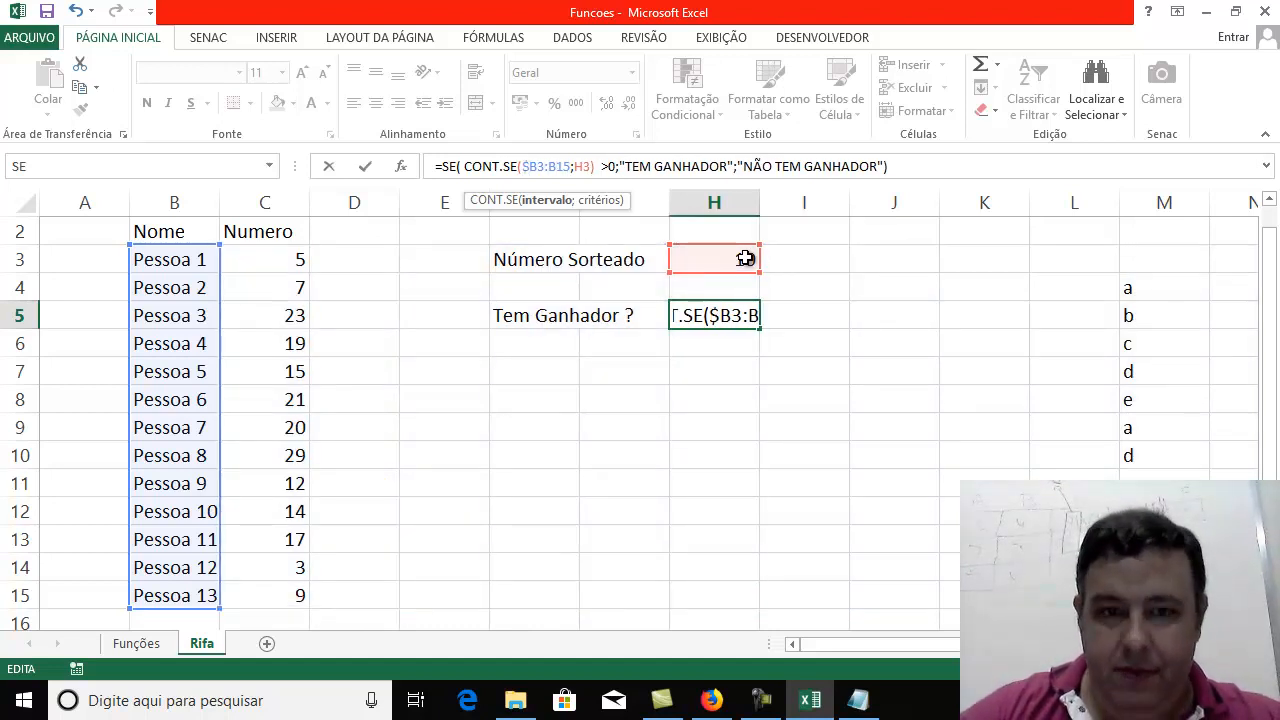
pyautogui.write('$3:')
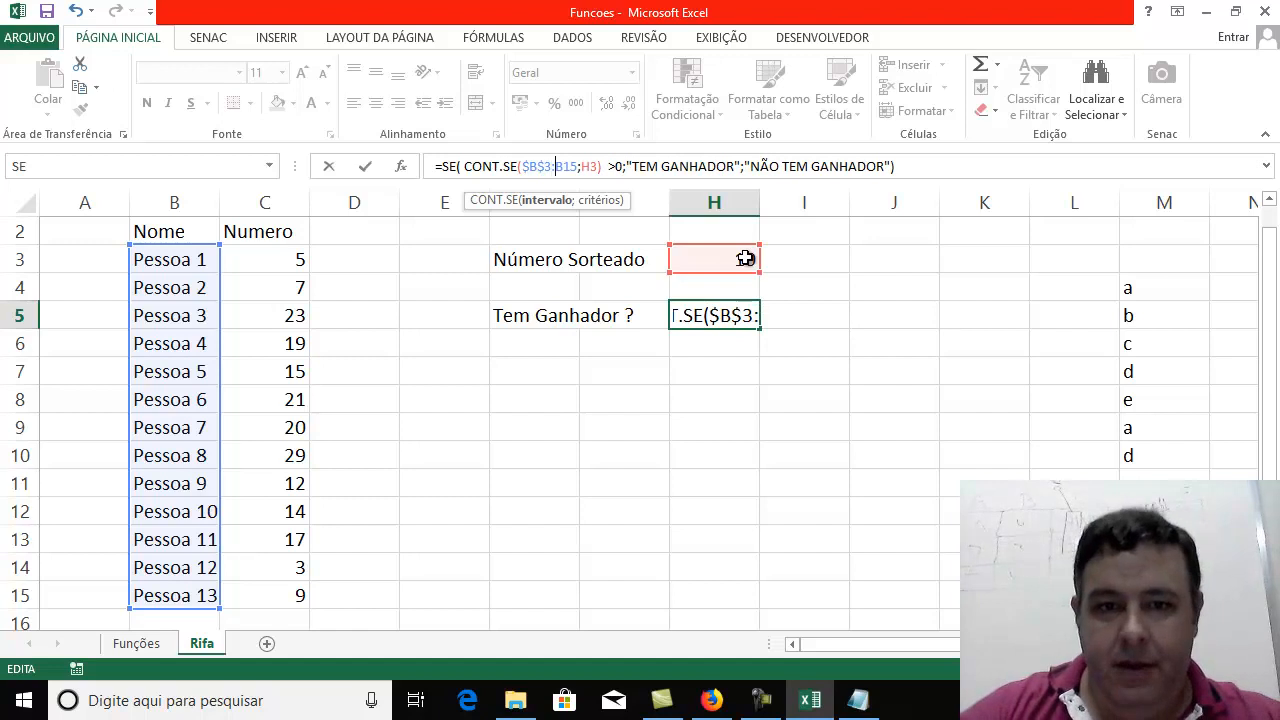
pyautogui.write('$B$')
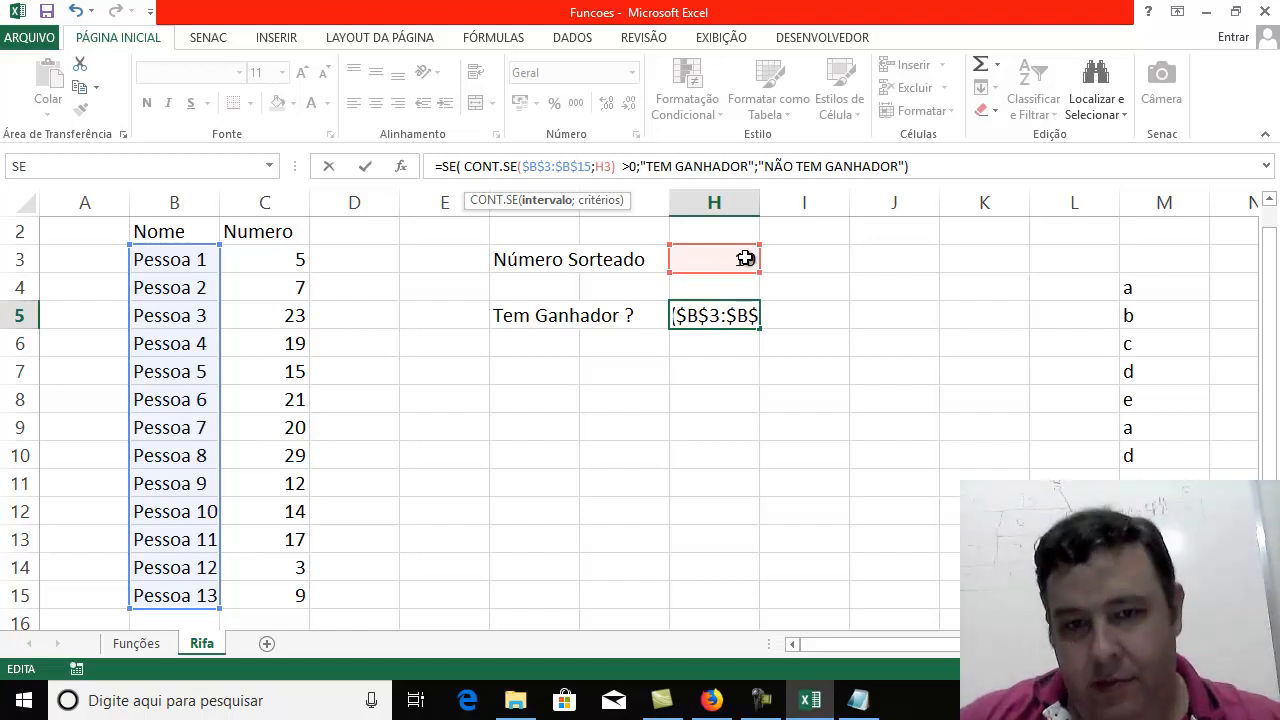
pyautogui.press('Right')
pyautogui.press('Right')
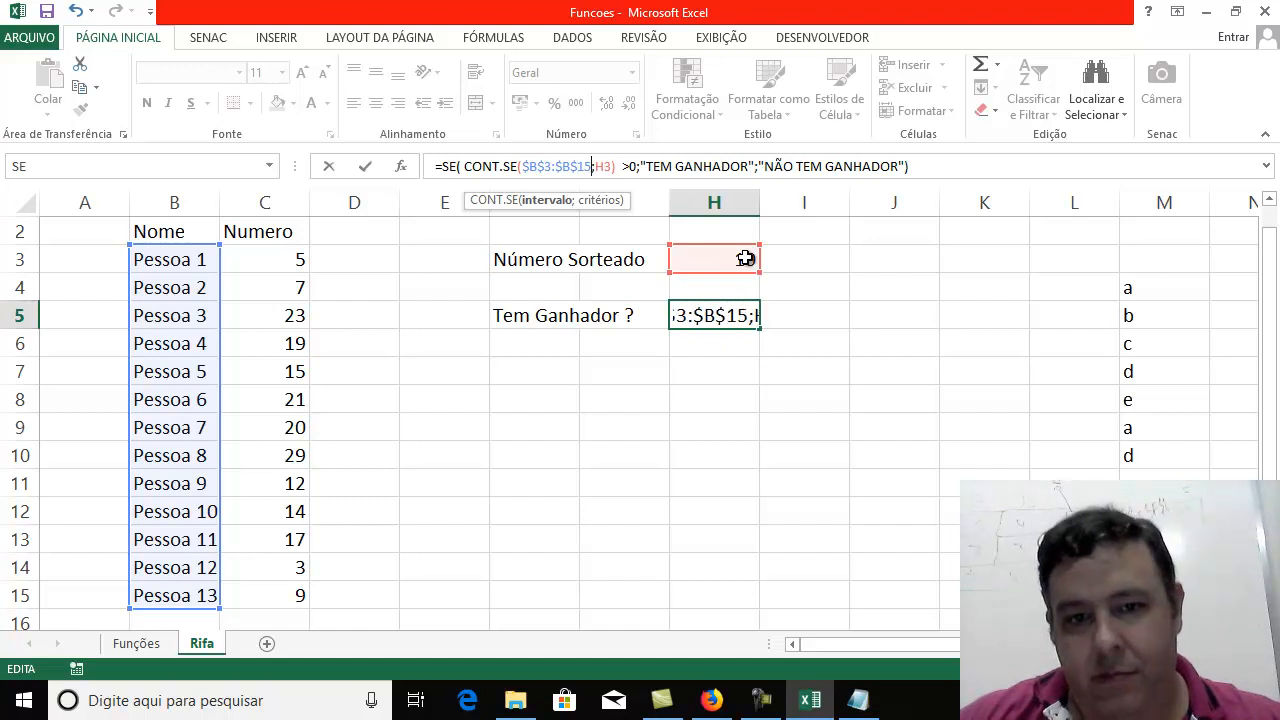
pyautogui.press('Right')
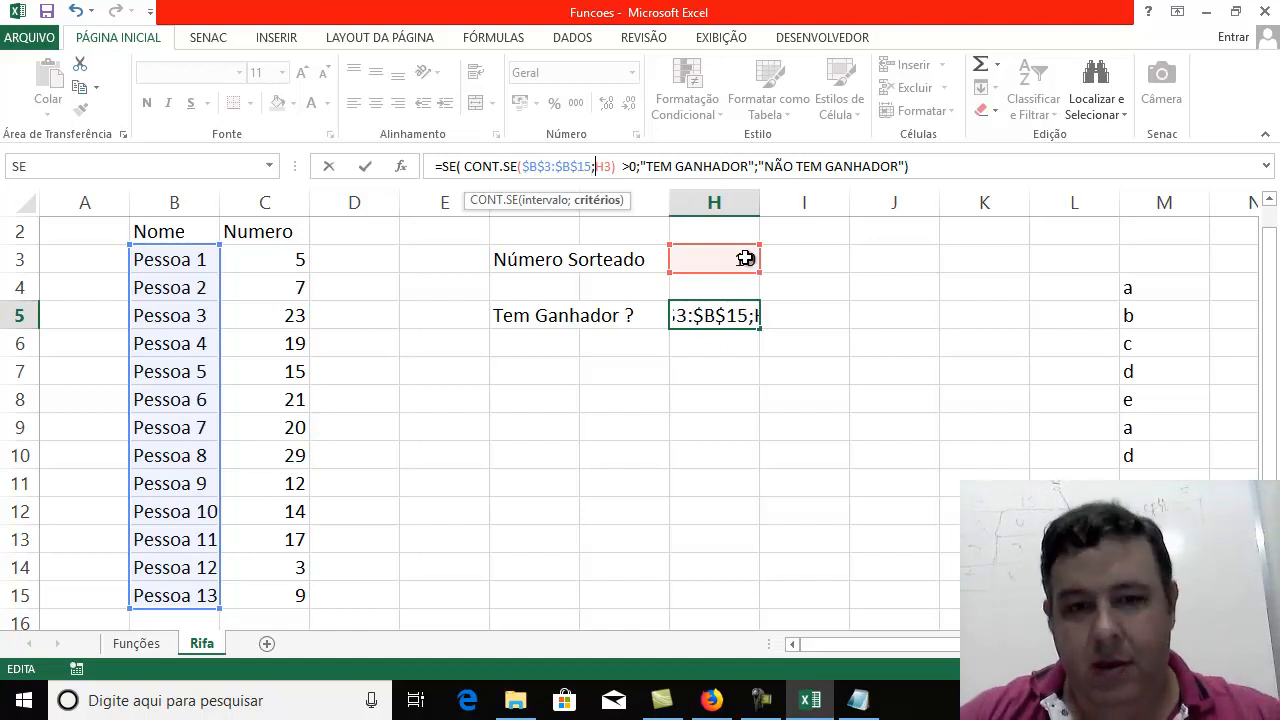
pyautogui.write('$')
pyautogui.press('Right')
pyautogui.write('$')
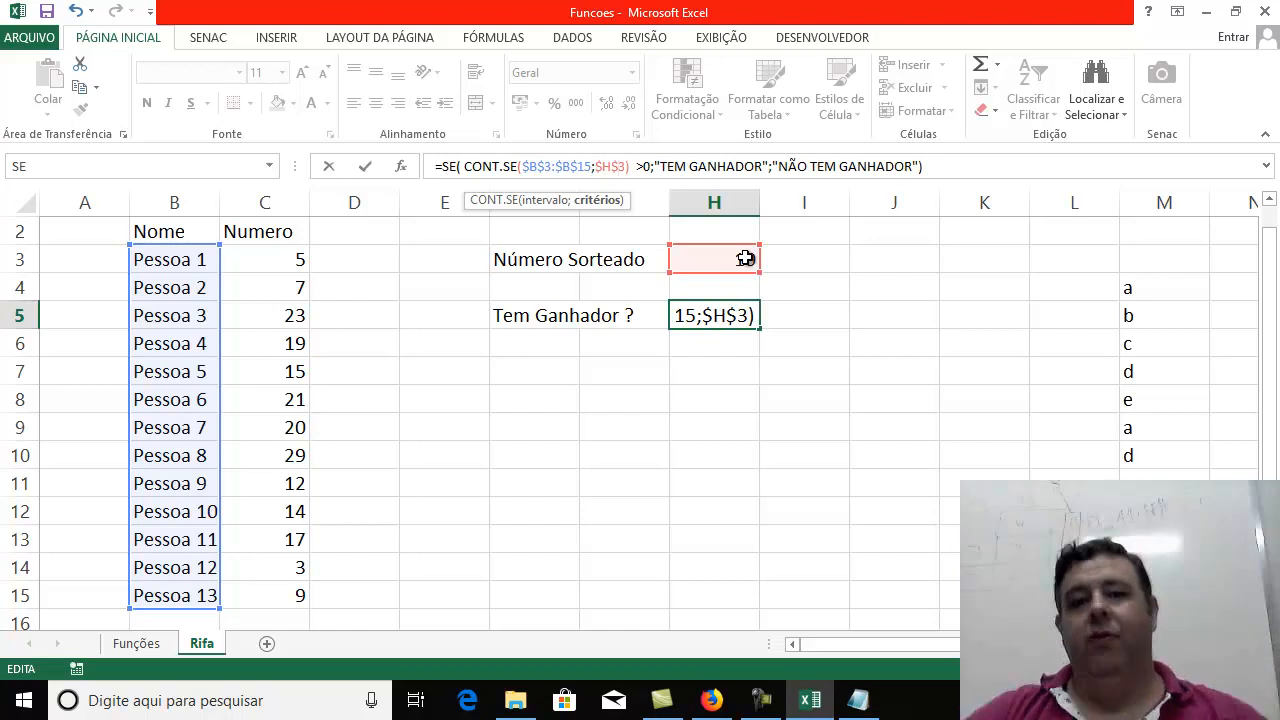
pyautogui.press('Return')
pyautogui.press('Up')
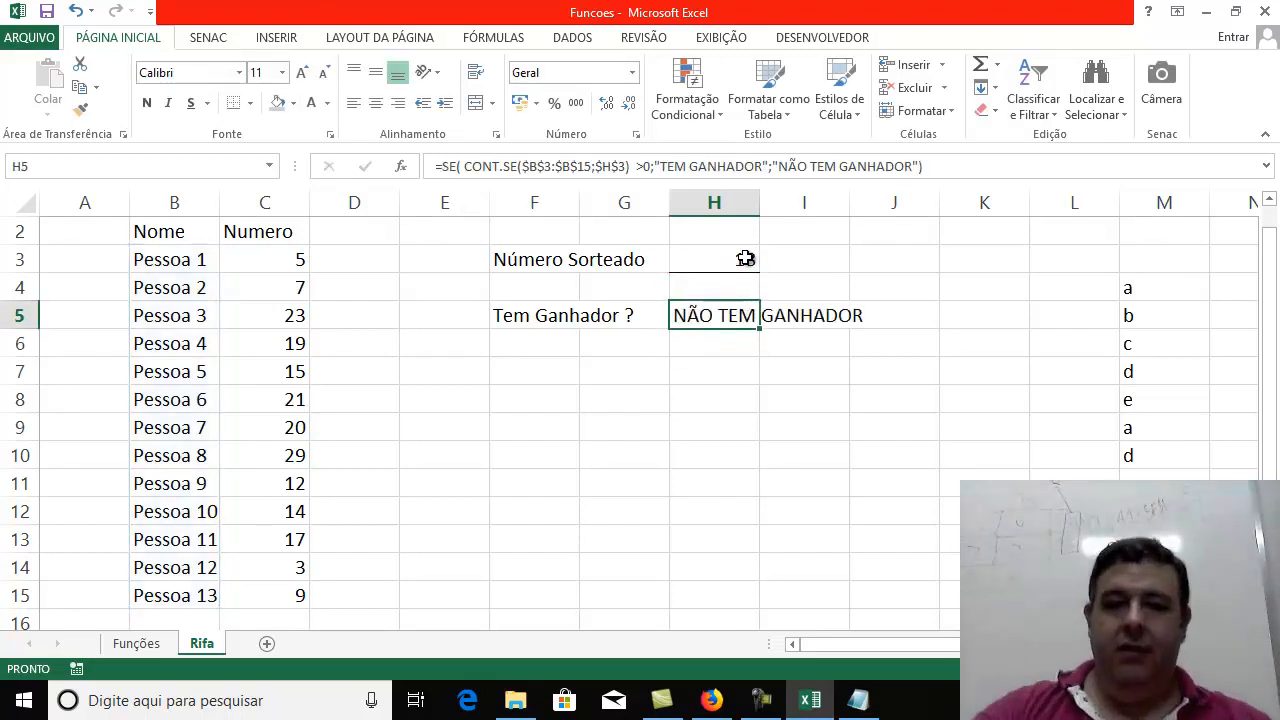
# Clear the test letters from cells M4 to M10
pyautogui.click(784, 476)
pyautogui.moveTo(1146, 292); pyautogui.dragTo(1137, 452)
pyautogui.press('Delete')
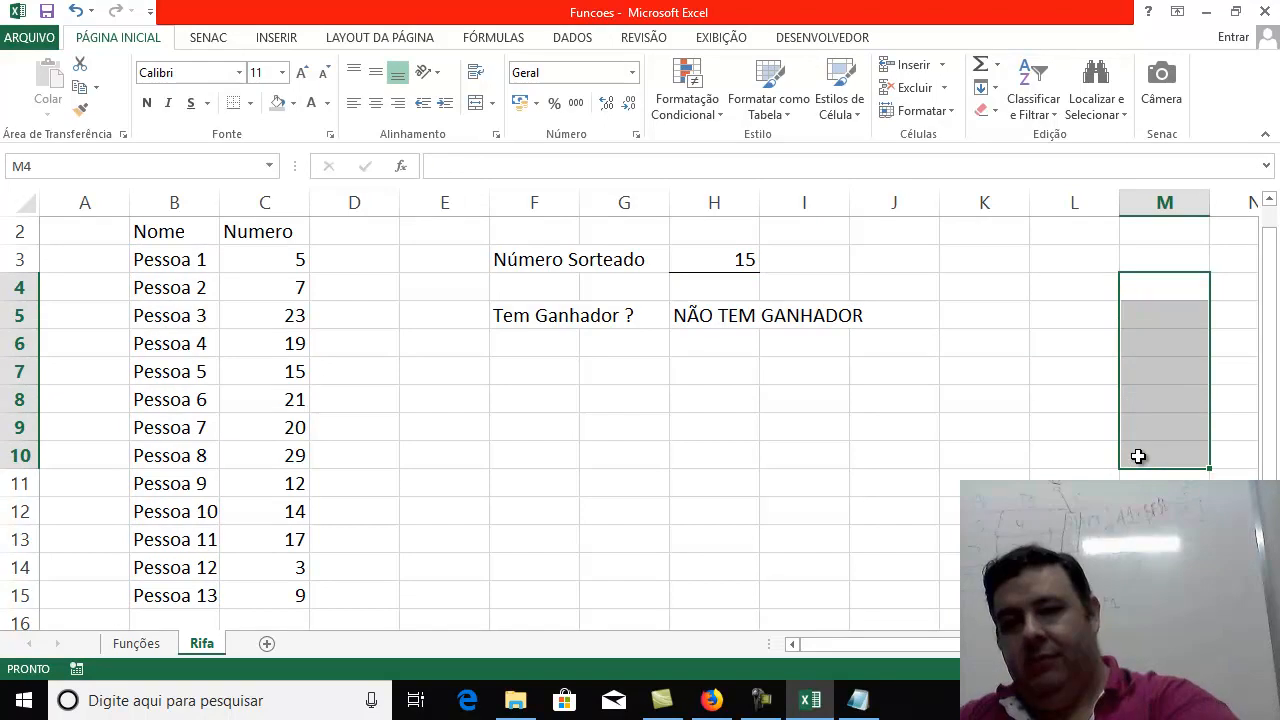
# Enter the test values 1, 4 and 5 in cells M5 to M7, and select the result cell H5
pyautogui.click(1136, 320)
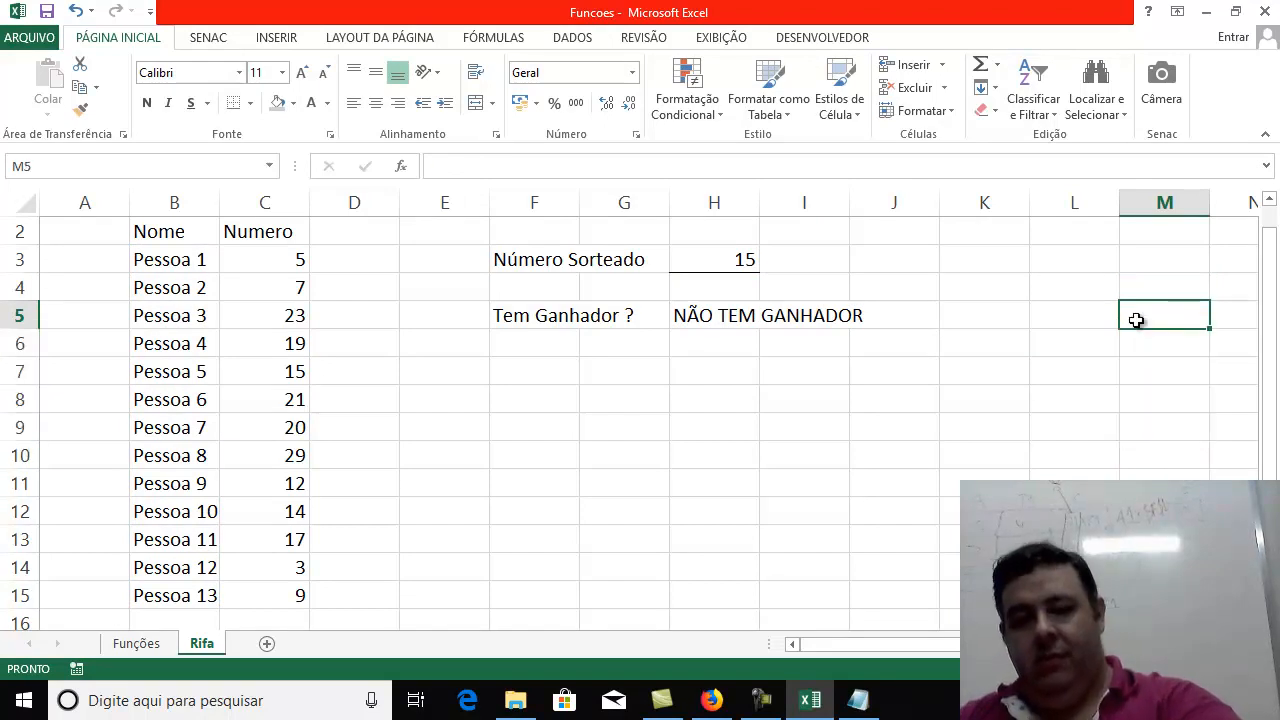
pyautogui.write('1')
pyautogui.press('Return')
pyautogui.write('4')
pyautogui.press('Return')
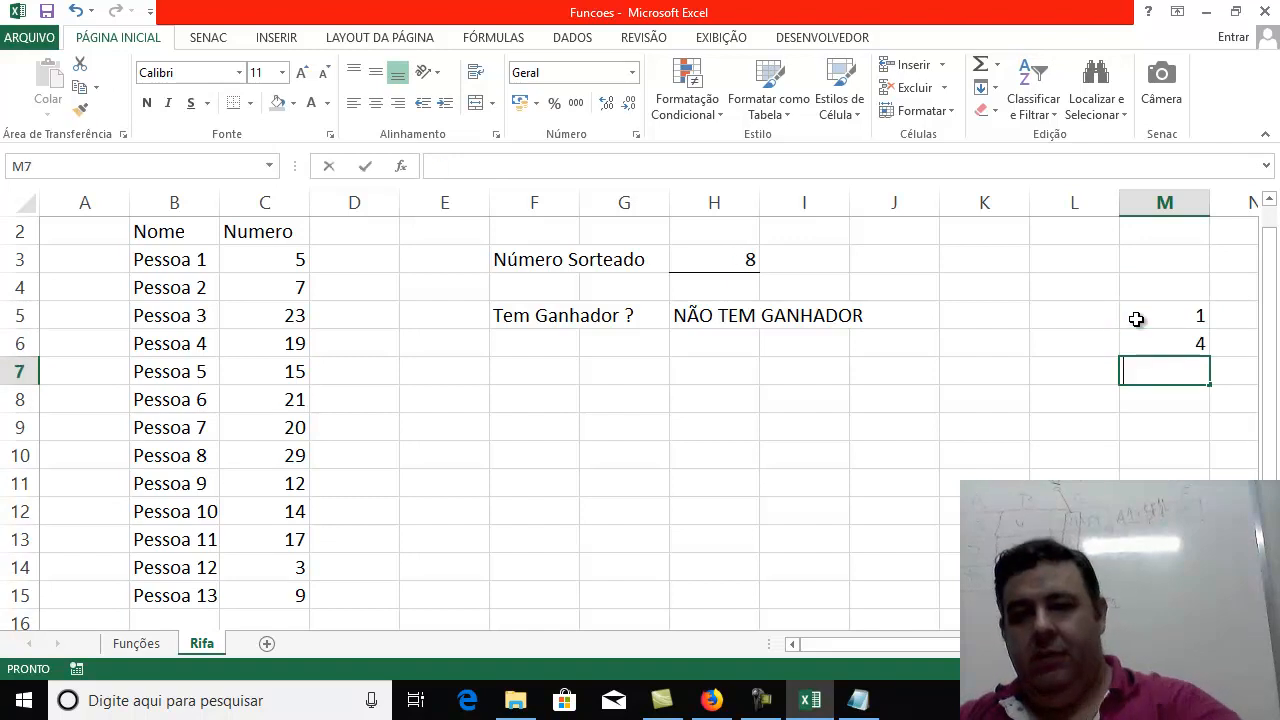
pyautogui.write('5')
pyautogui.press('Return')
pyautogui.click(662, 318)
pyautogui.click(683, 318)
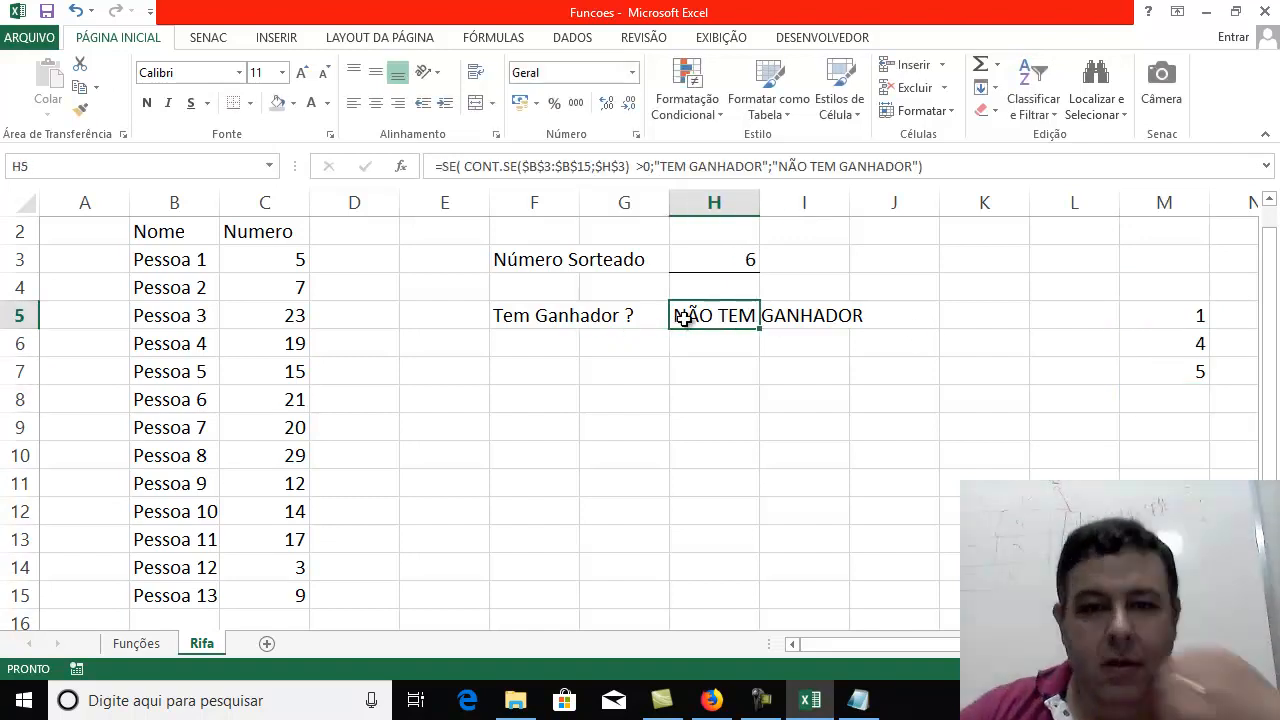
# Change the CONT.SE range in H5's formula to $C$3:$C$15
pyautogui.click(530, 172)
pyautogui.write('C')
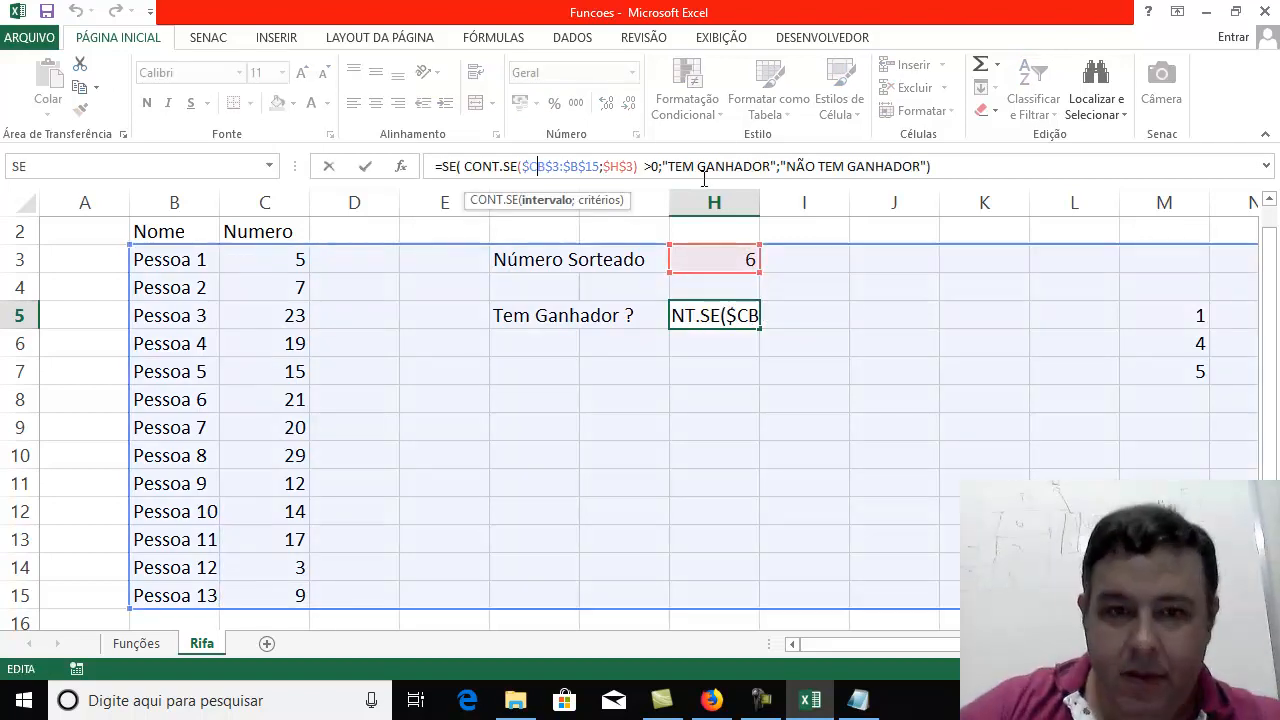
pyautogui.press('Delete')
pyautogui.write('c')
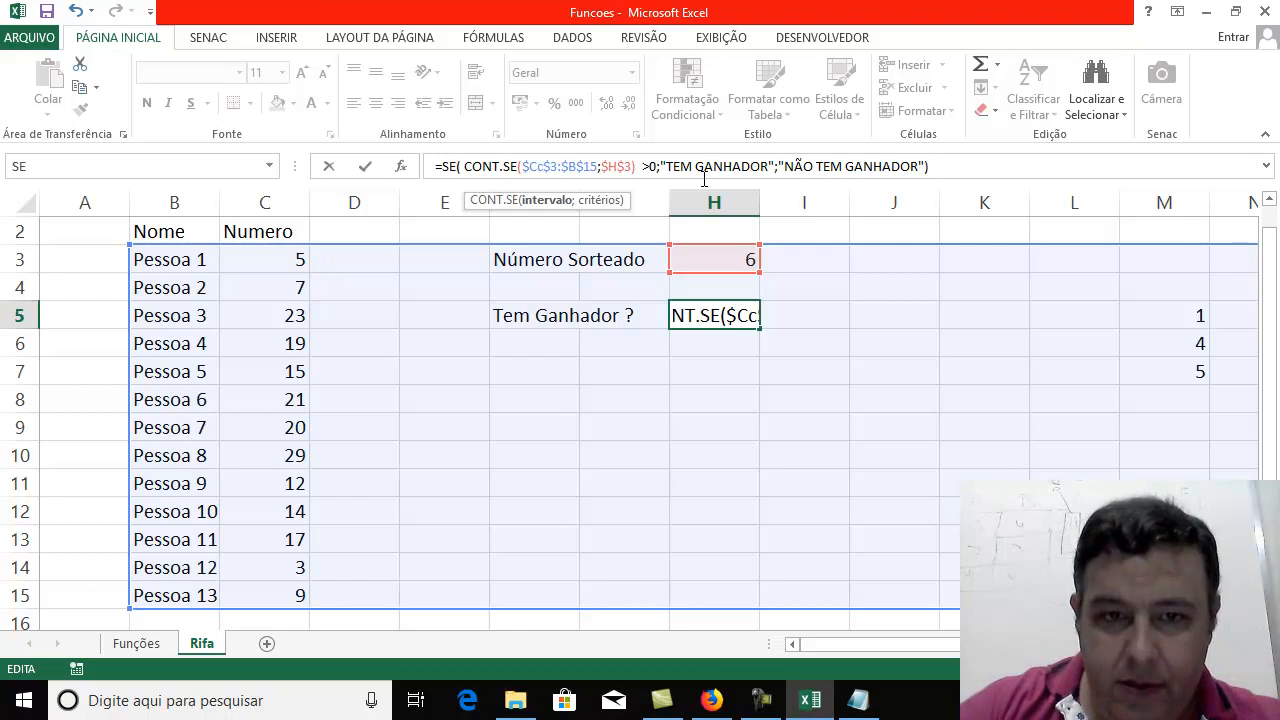
pyautogui.press('BackSpace')
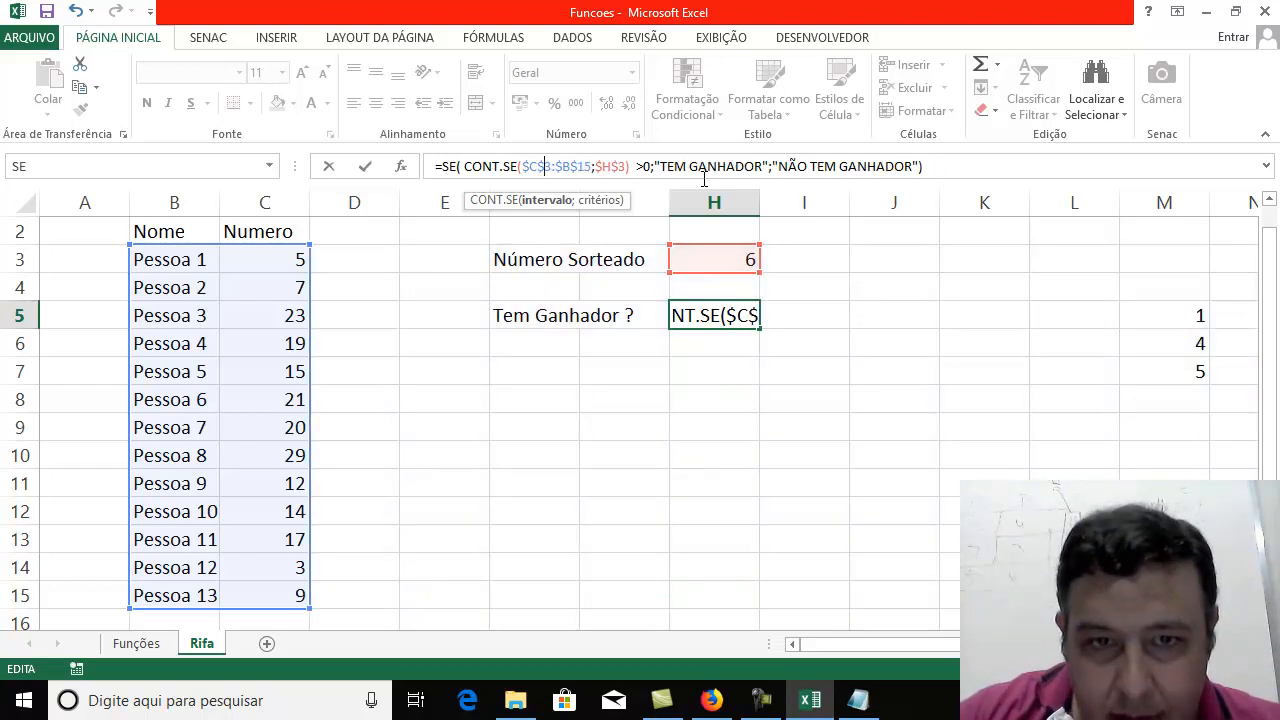
pyautogui.press('Right')
pyautogui.press('Right')
pyautogui.press('Right')
pyautogui.write('C')
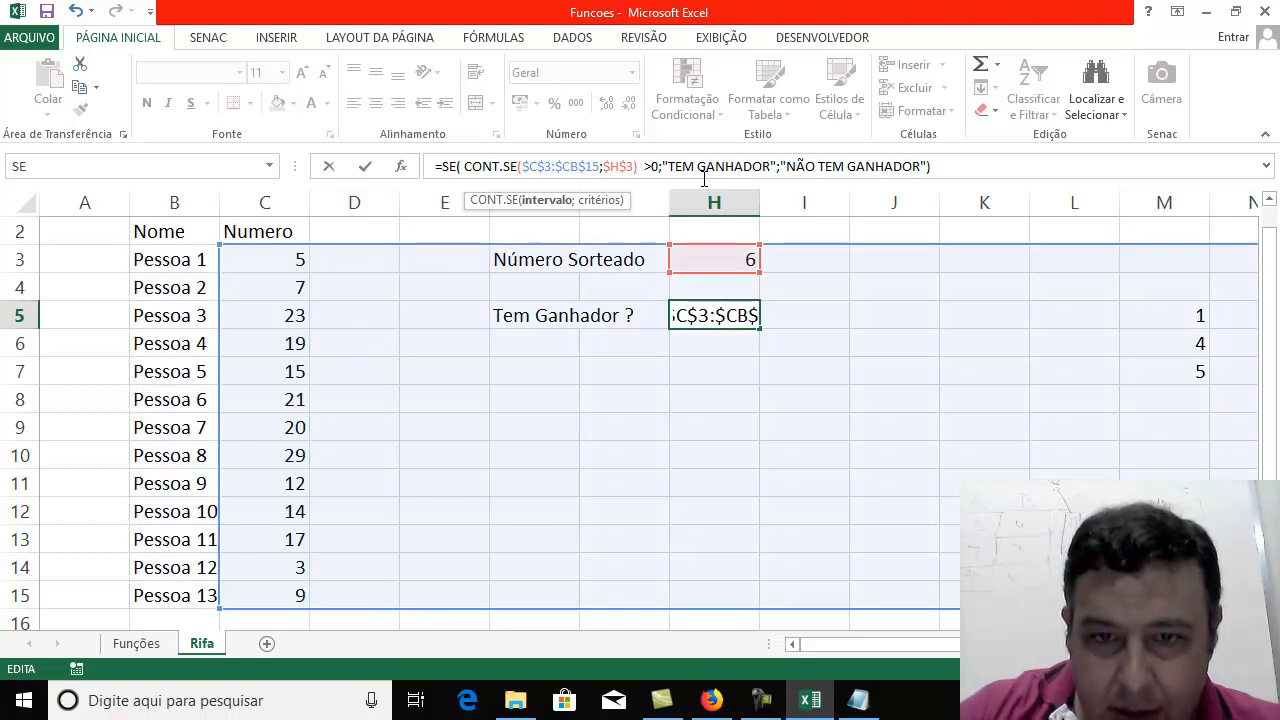
pyautogui.press('Delete')
pyautogui.press('Right')
pyautogui.press('Right')
pyautogui.press('Right')
pyautogui.press('Right')
pyautogui.press('Right')
pyautogui.press('Right')
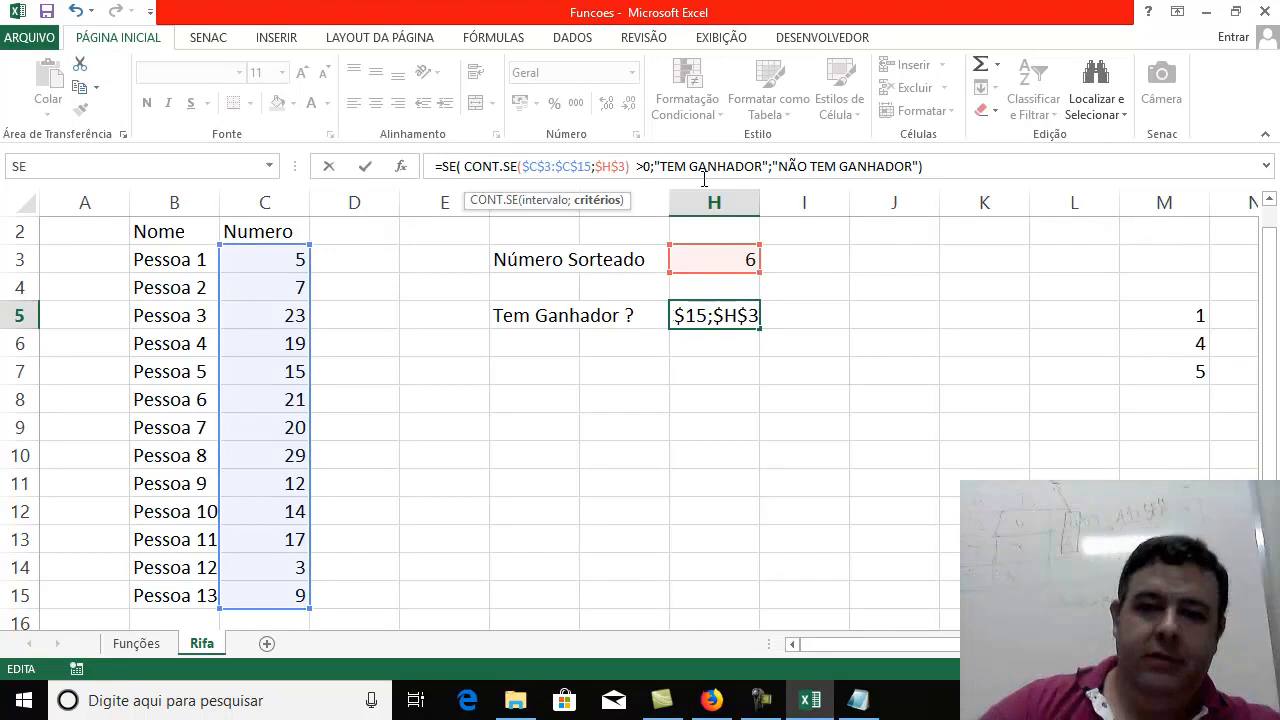
pyautogui.press('Return')
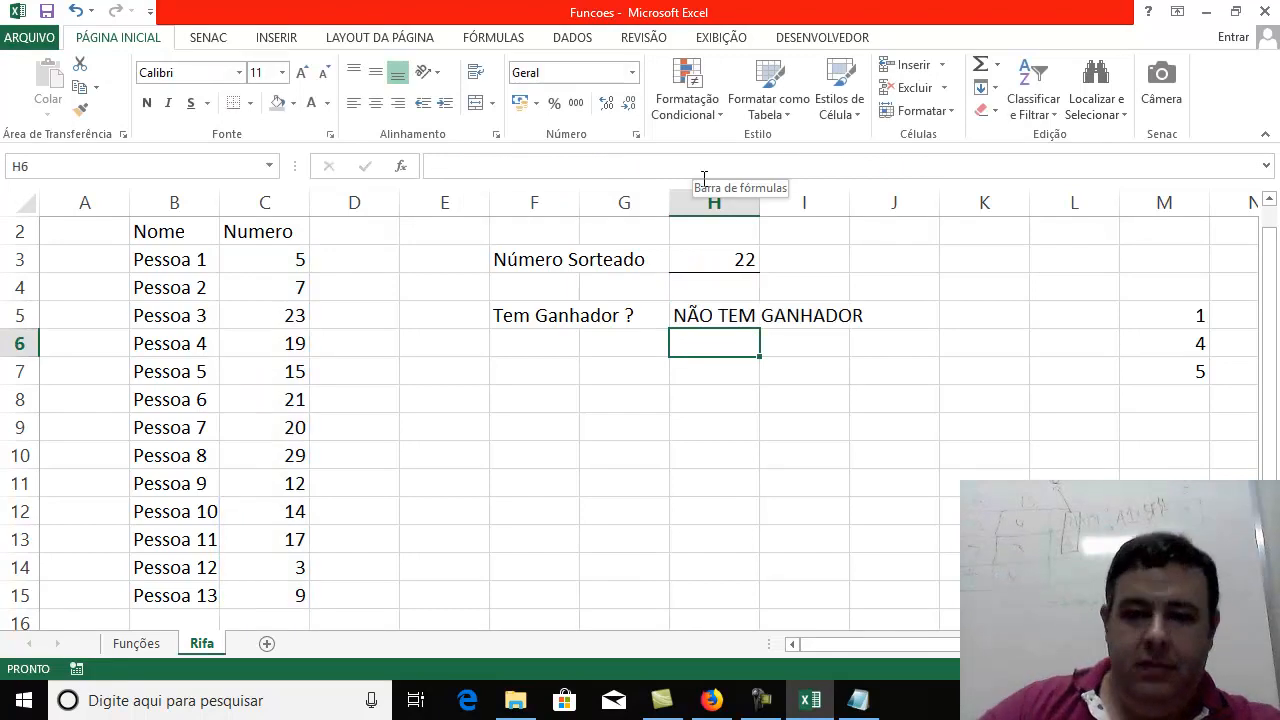
# Clear the test values from cells M5 to M7
pyautogui.click(1195, 374)
pyautogui.press('Delete')
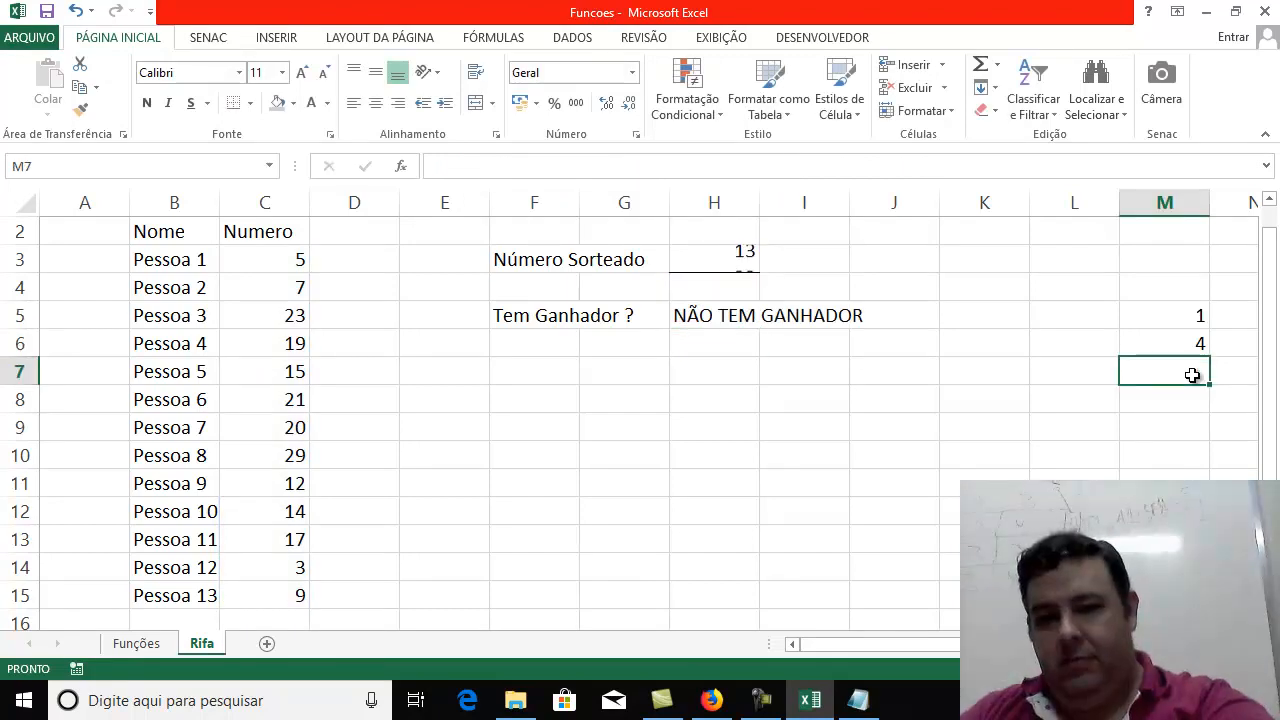
pyautogui.click(1181, 342)
pyautogui.press('Delete')
pyautogui.click(1165, 316)
pyautogui.press('Delete')
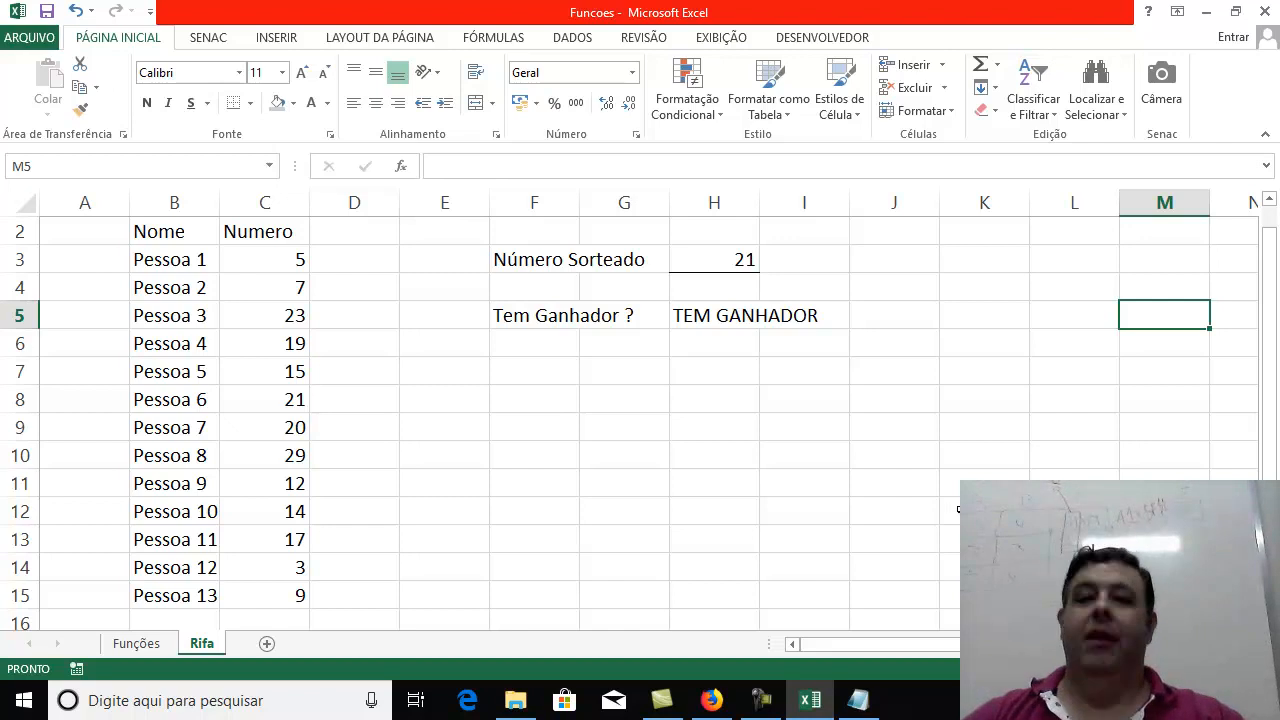
pyautogui.click(740, 474)
pyautogui.click(414, 307)
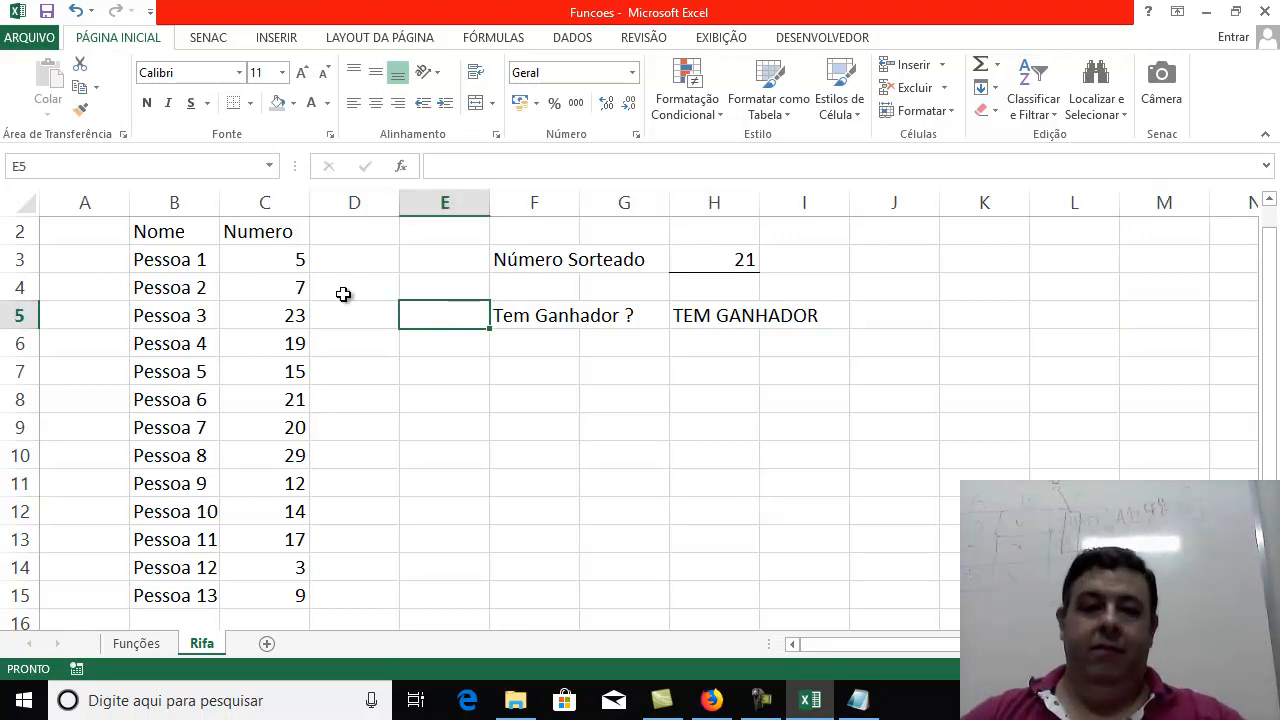
pyautogui.moveTo(149, 246); pyautogui.dragTo(843, 591)
pyautogui.click(852, 545)
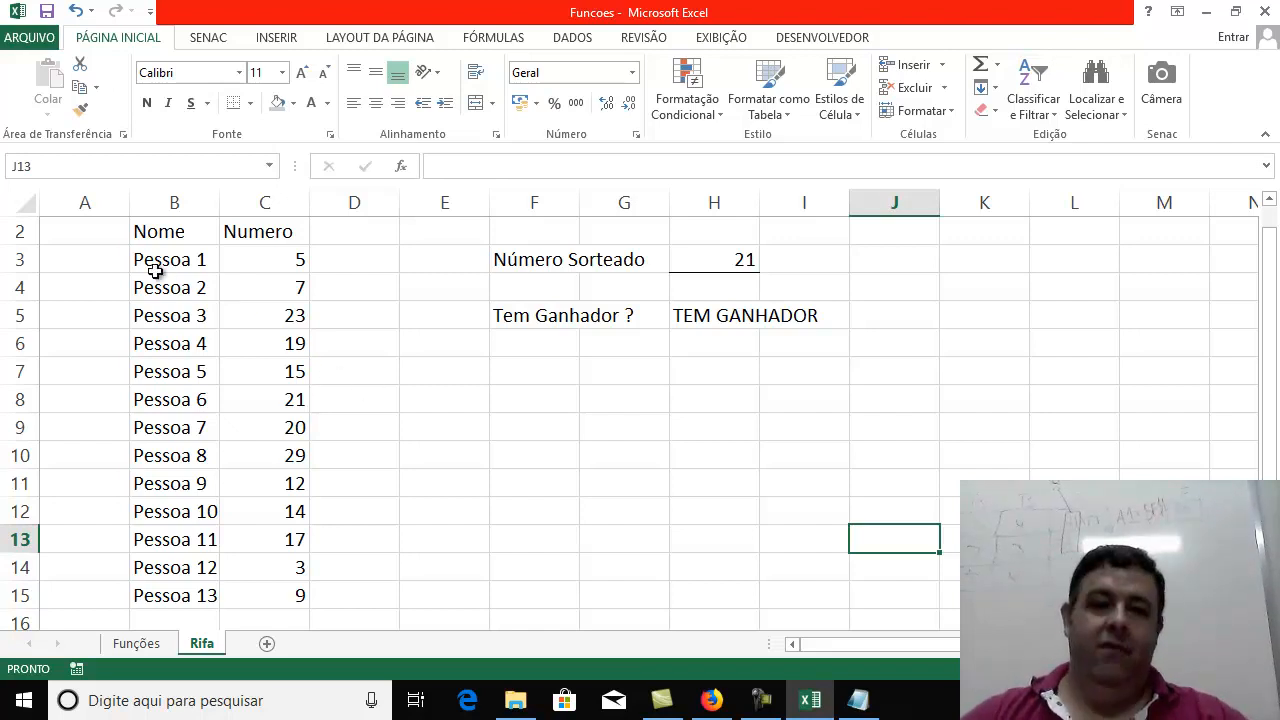
pyautogui.moveTo(155, 270); pyautogui.dragTo(279, 598)
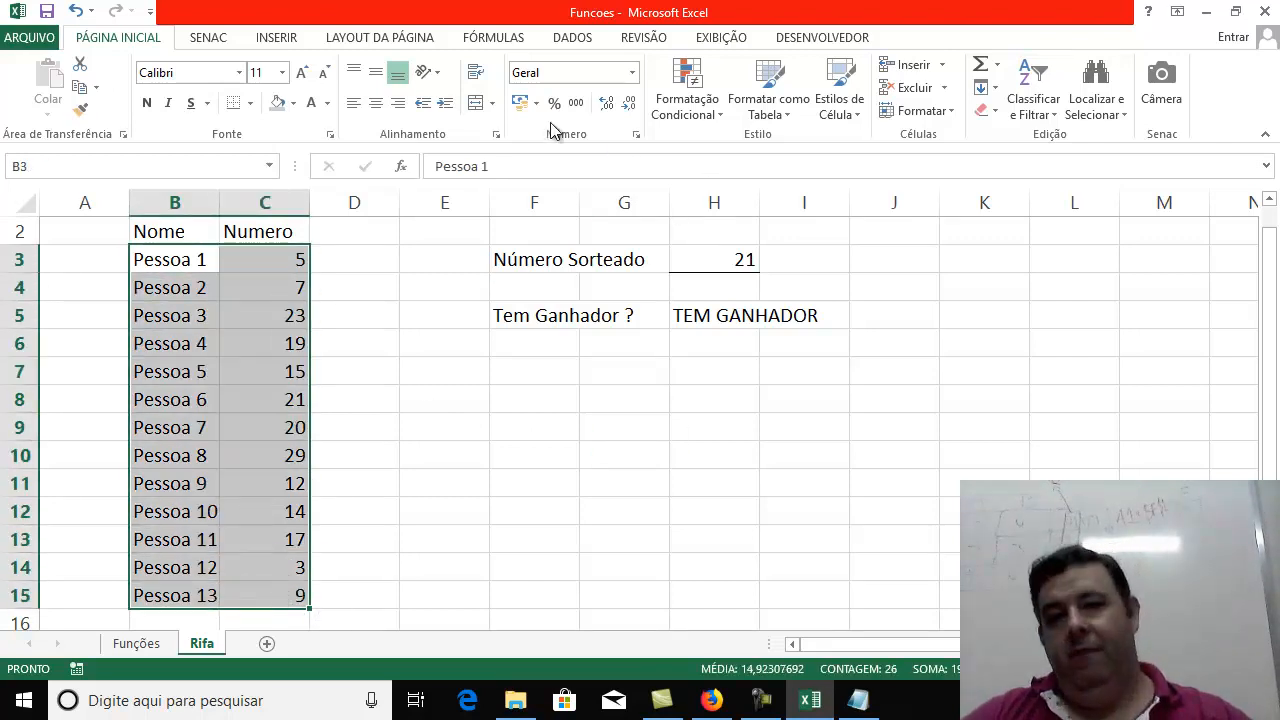
pyautogui.click(722, 115)
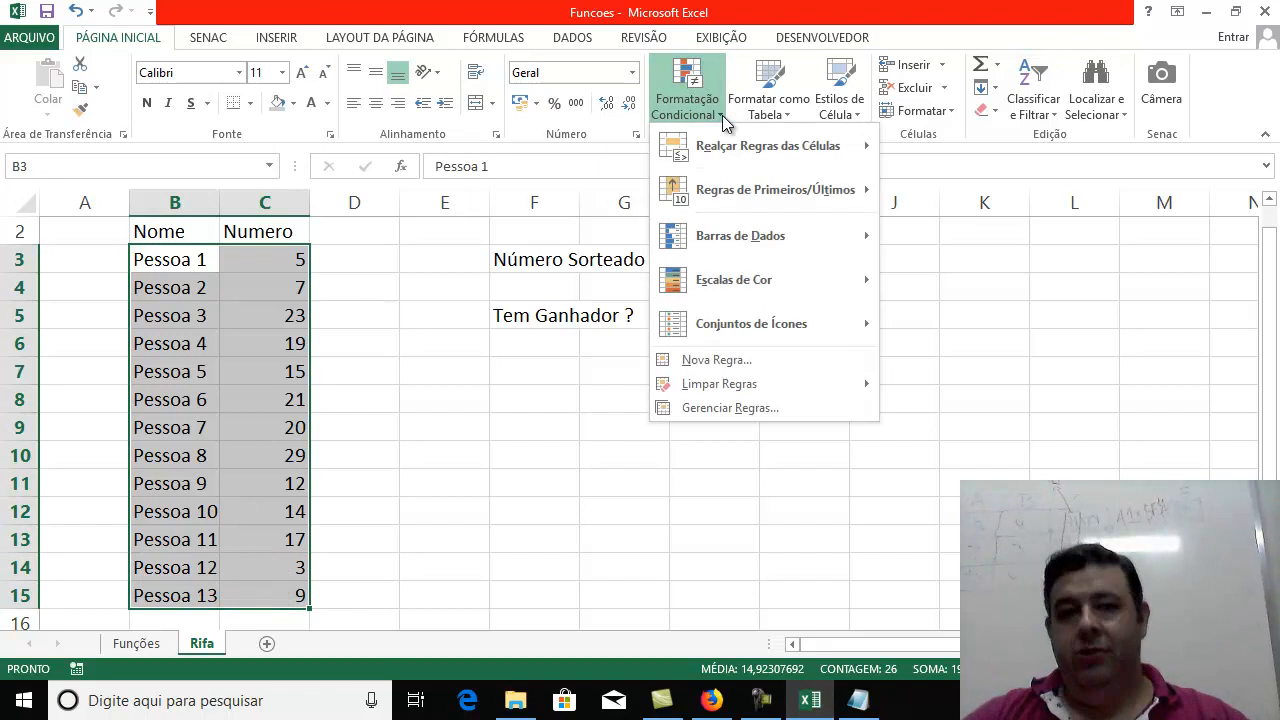
pyautogui.moveTo(715, 140)
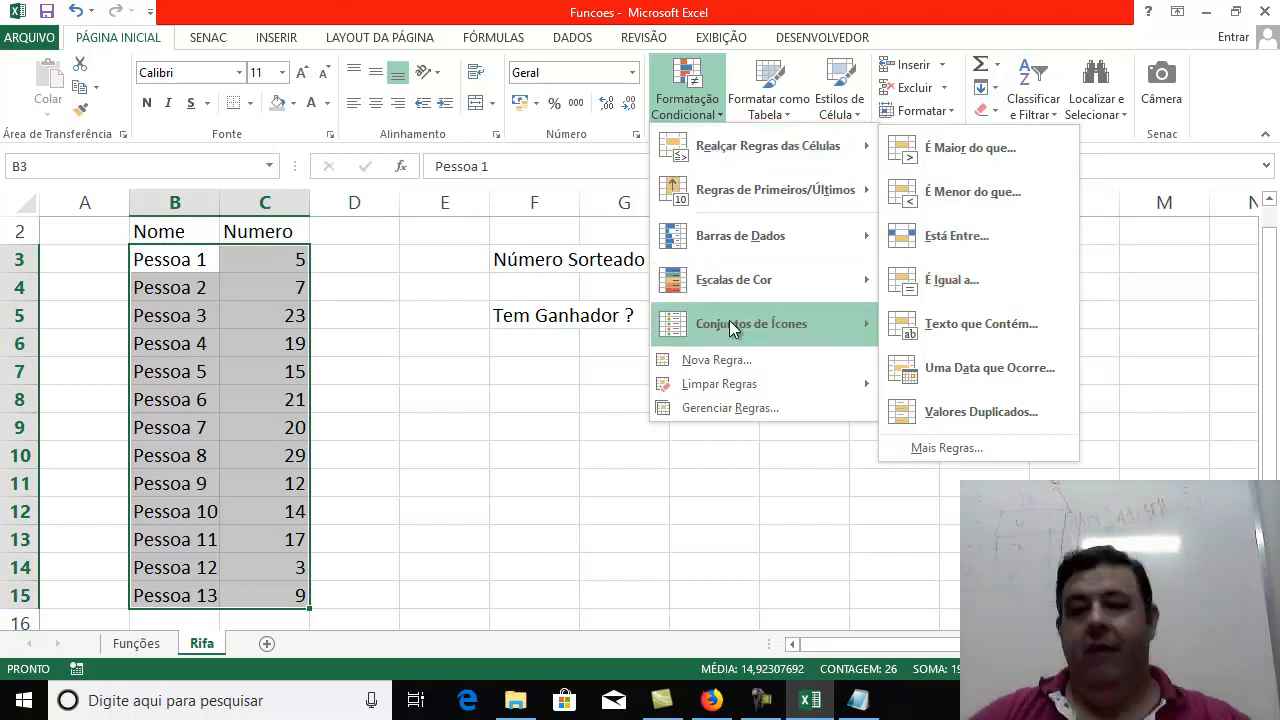
pyautogui.click(344, 462)
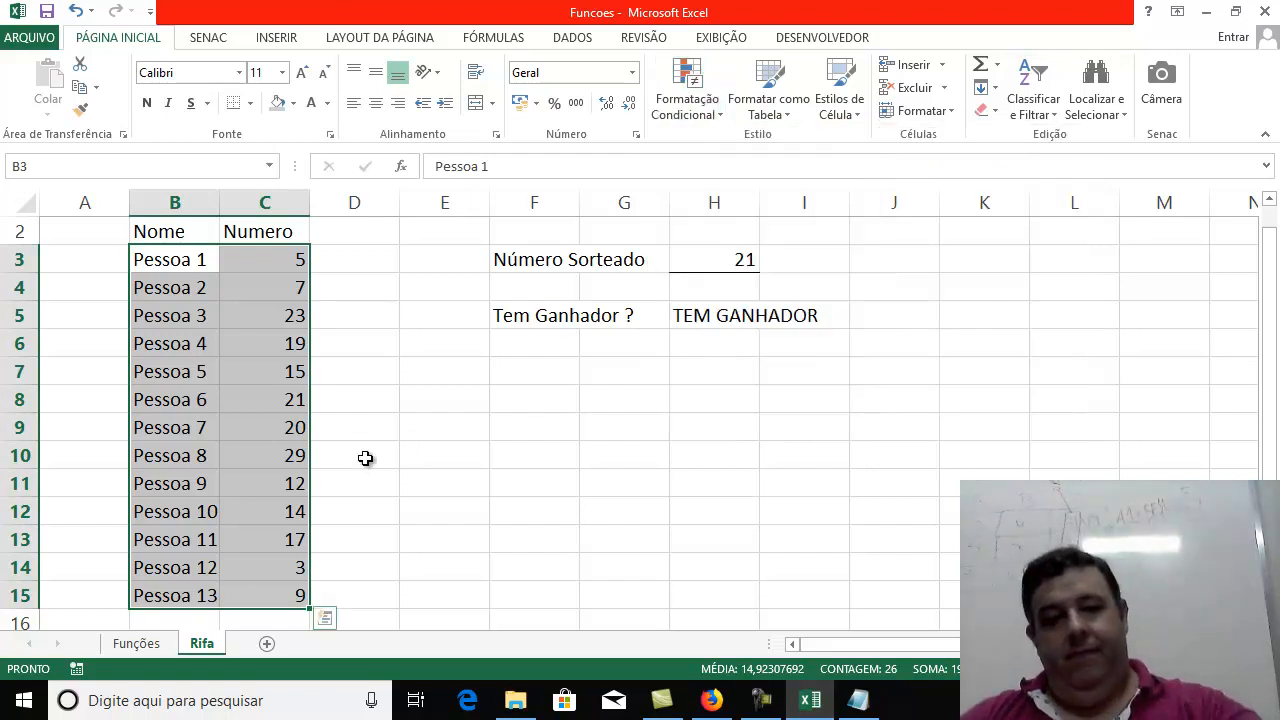
pyautogui.click(457, 418)
pyautogui.click(691, 443)
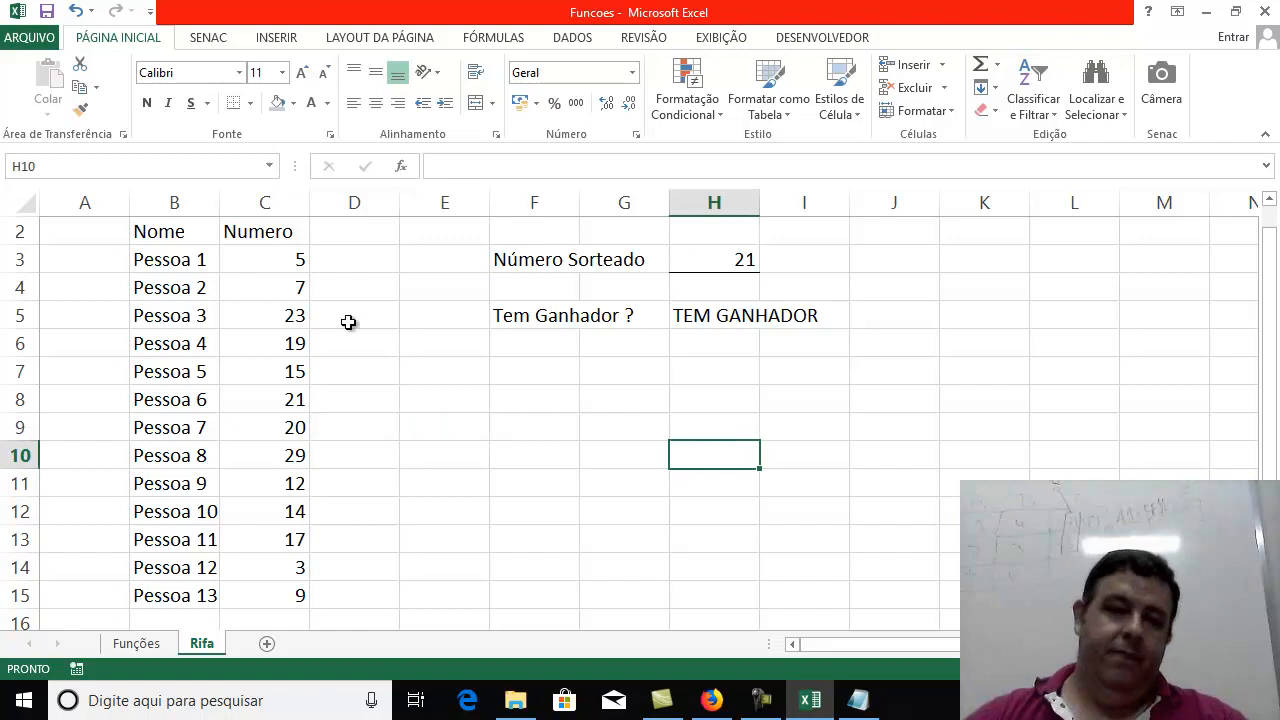
pyautogui.click(275, 256)
pyautogui.click(288, 293)
pyautogui.click(292, 342)
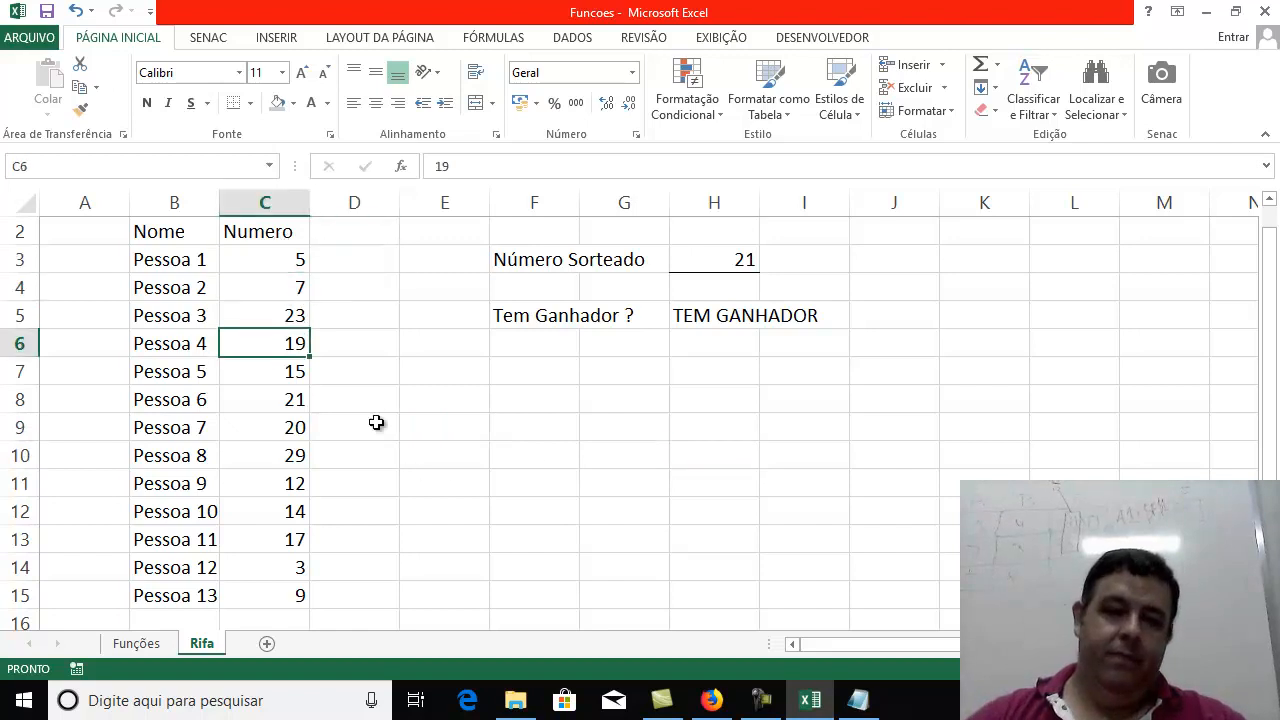
pyautogui.click(519, 515)
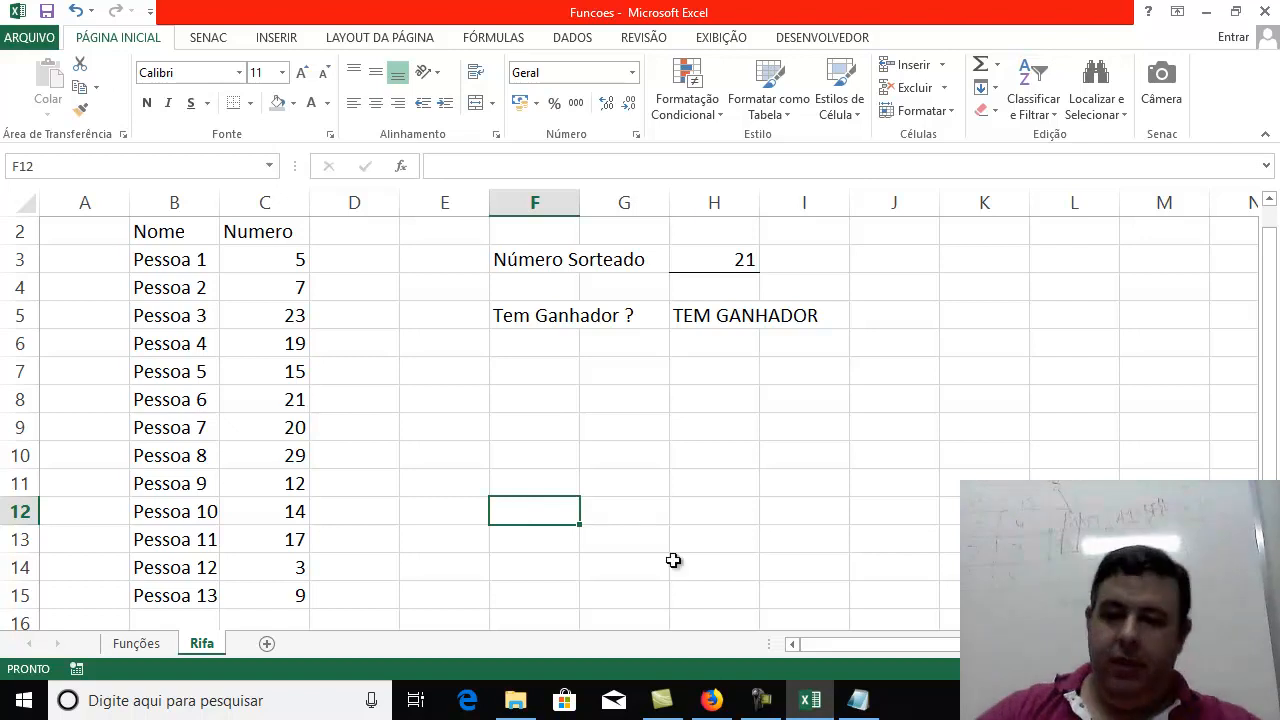
pyautogui.moveTo(770, 716)
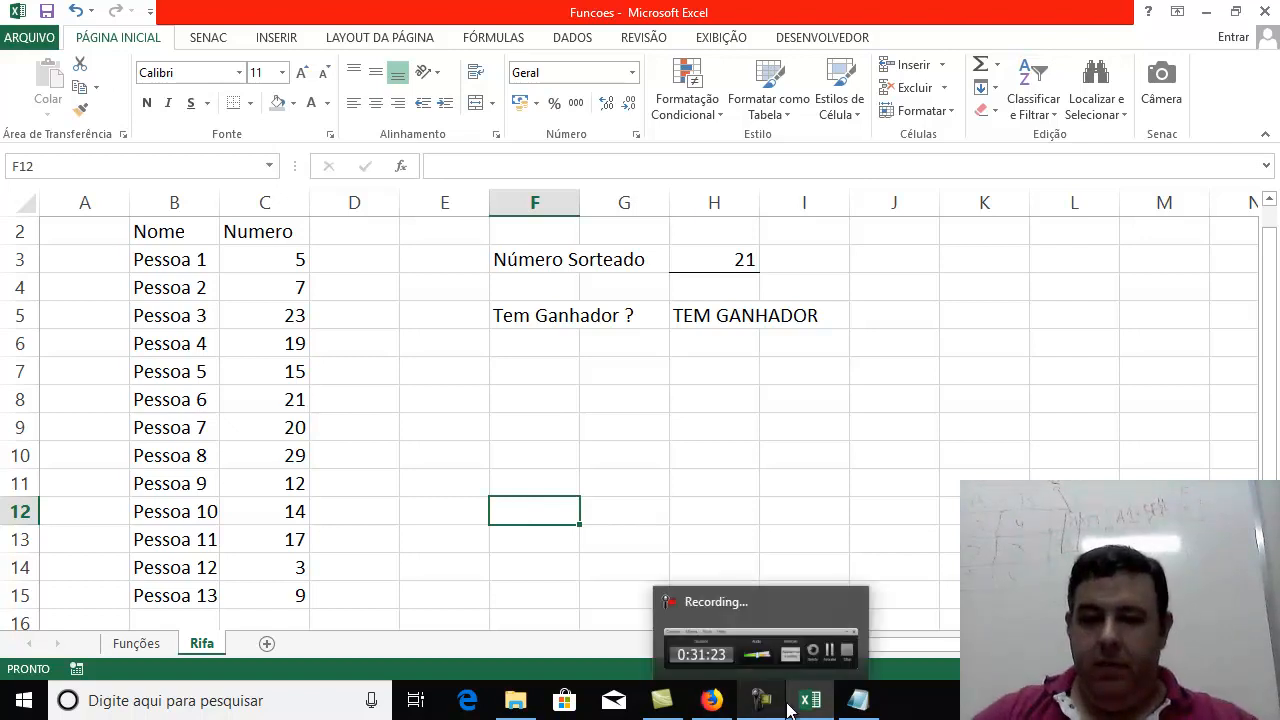
pyautogui.click(822, 394)
# Copy H5's whole formula and paste it into the open Notepad notes, two lines below DEBUGAR
pyautogui.click(680, 257)
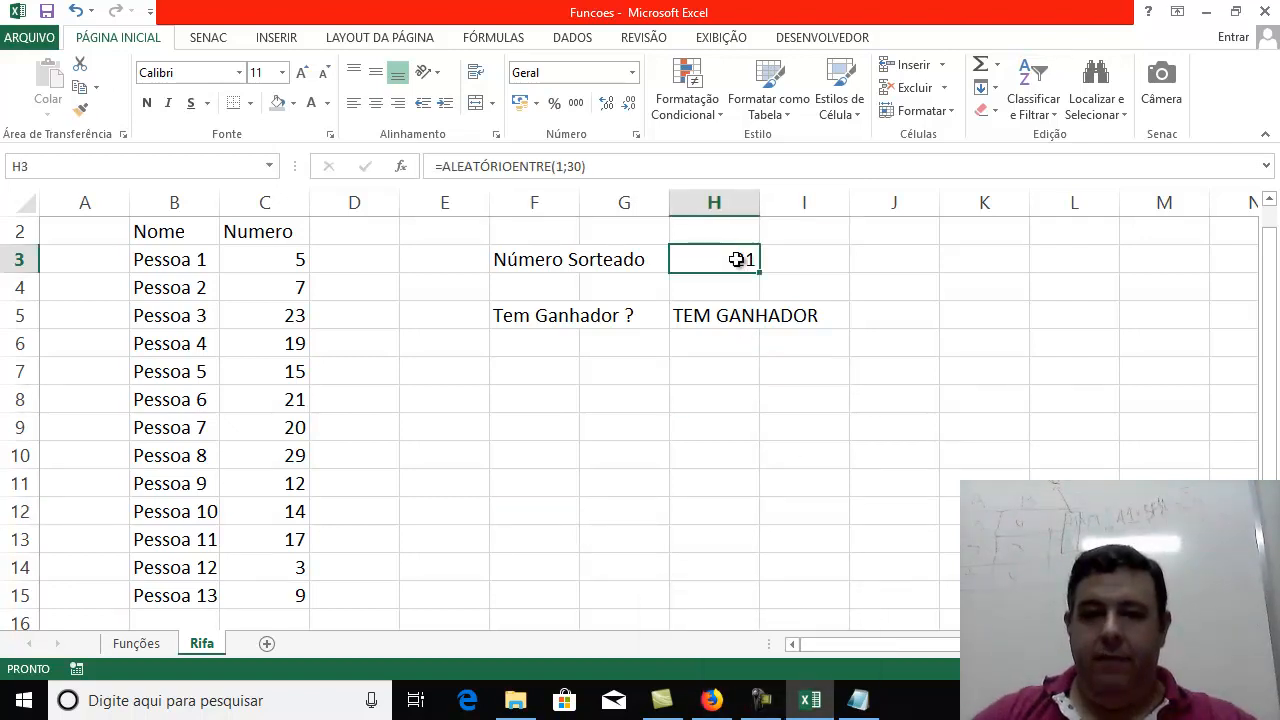
pyautogui.click(720, 312)
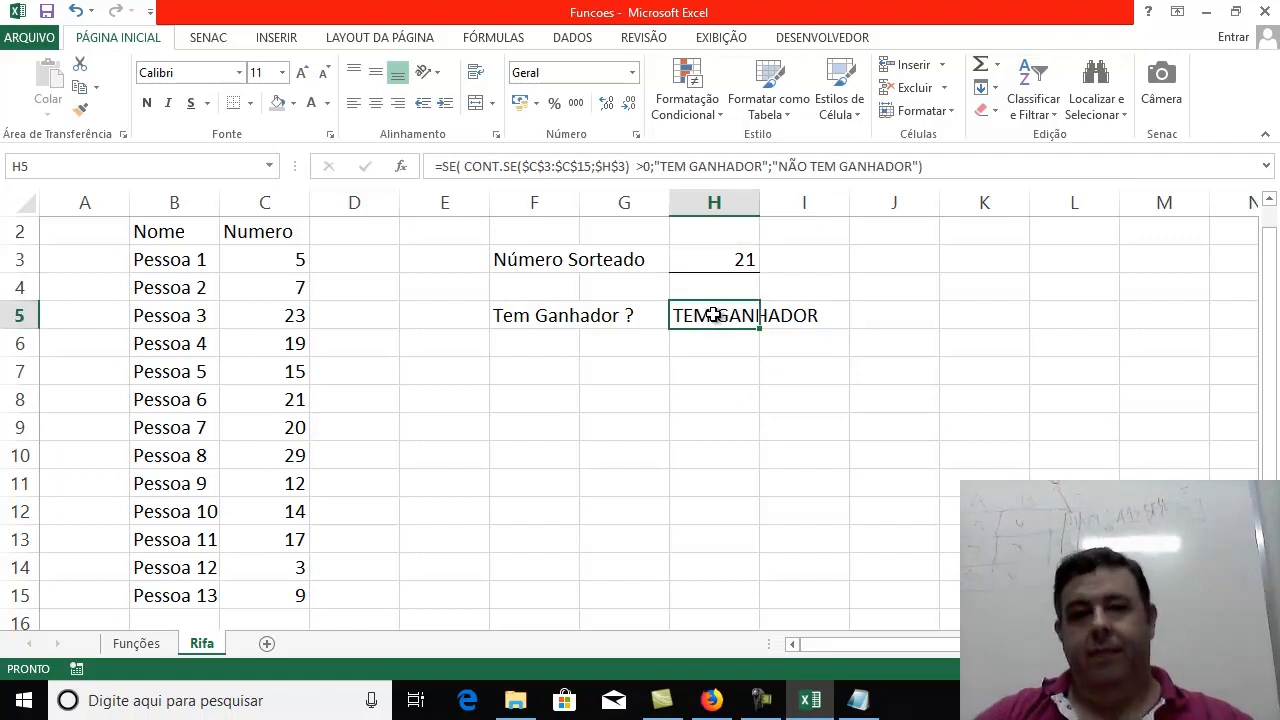
pyautogui.moveTo(960, 168); pyautogui.dragTo(434, 166)
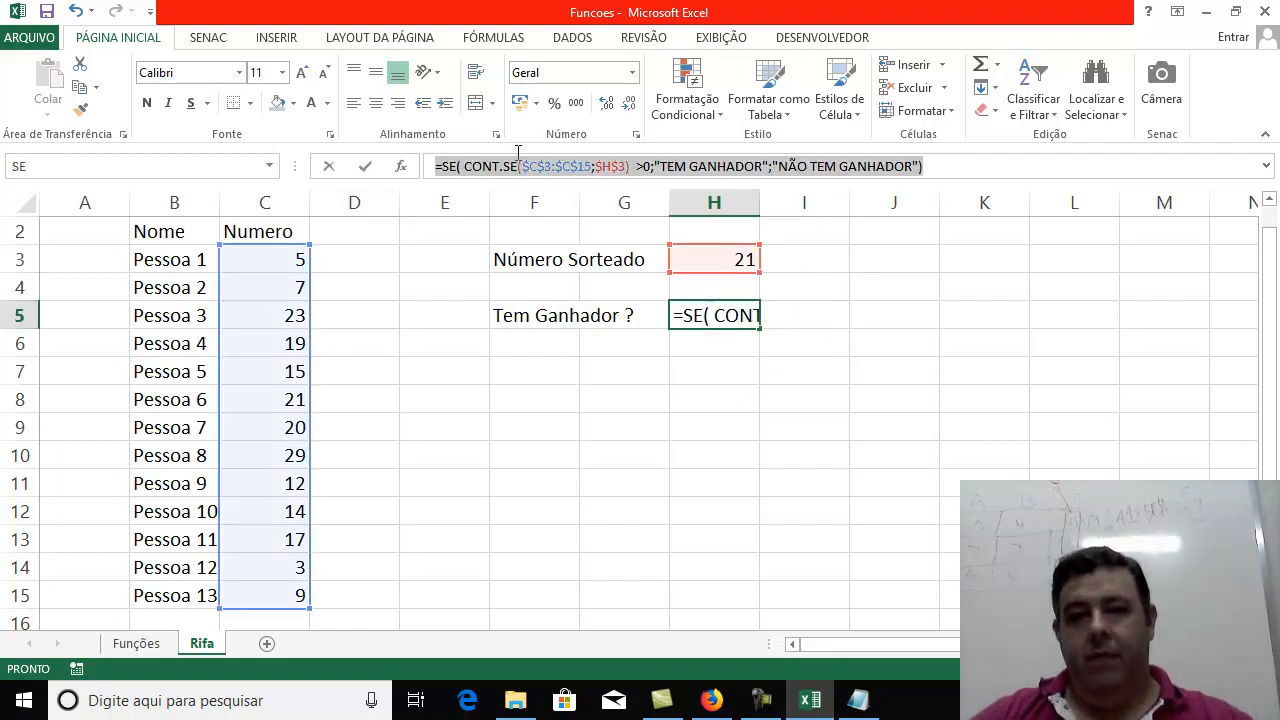
pyautogui.hotkey('ctrl', 'c')
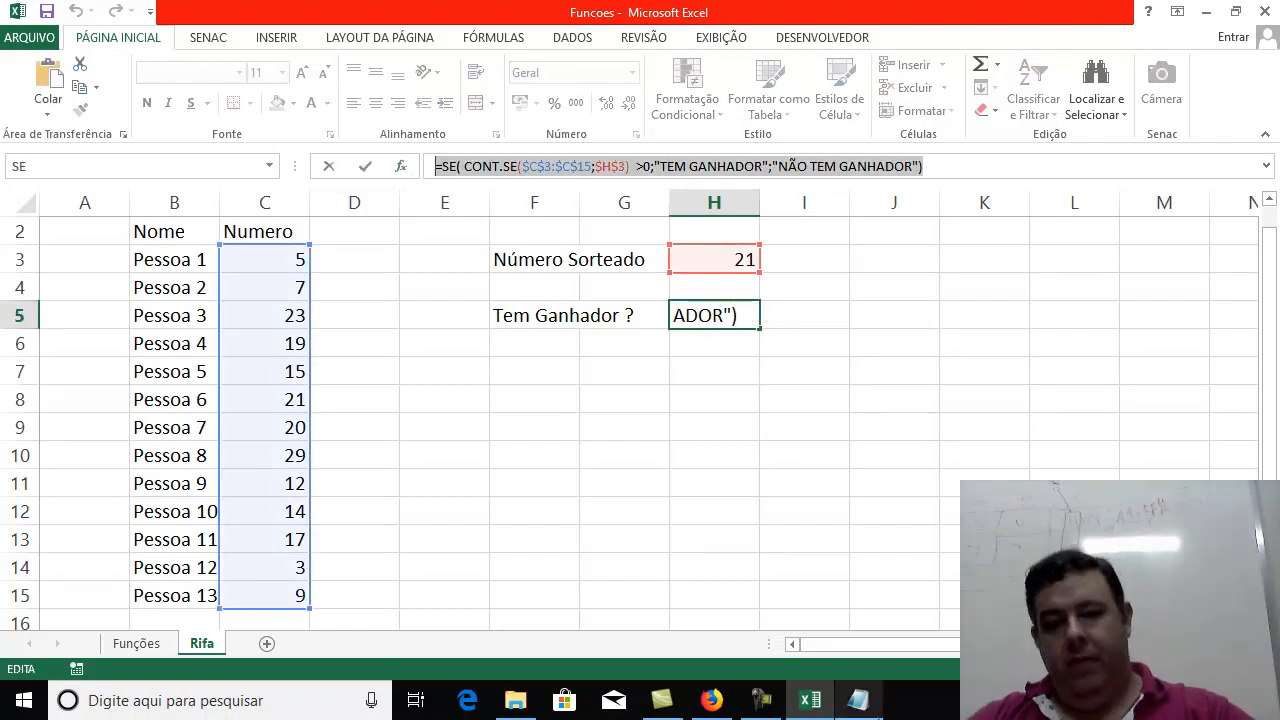
pyautogui.click(856, 700)
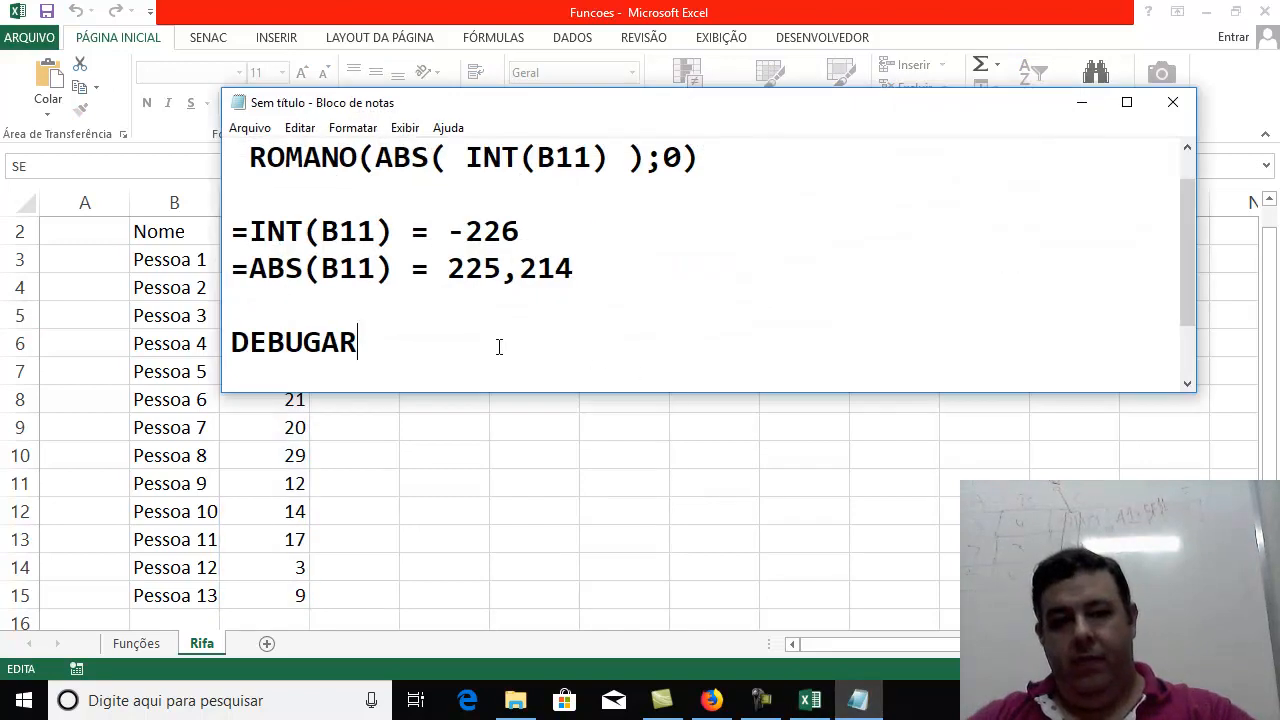
pyautogui.press('Return')
pyautogui.press('Return')
pyautogui.hotkey('ctrl', 'v')
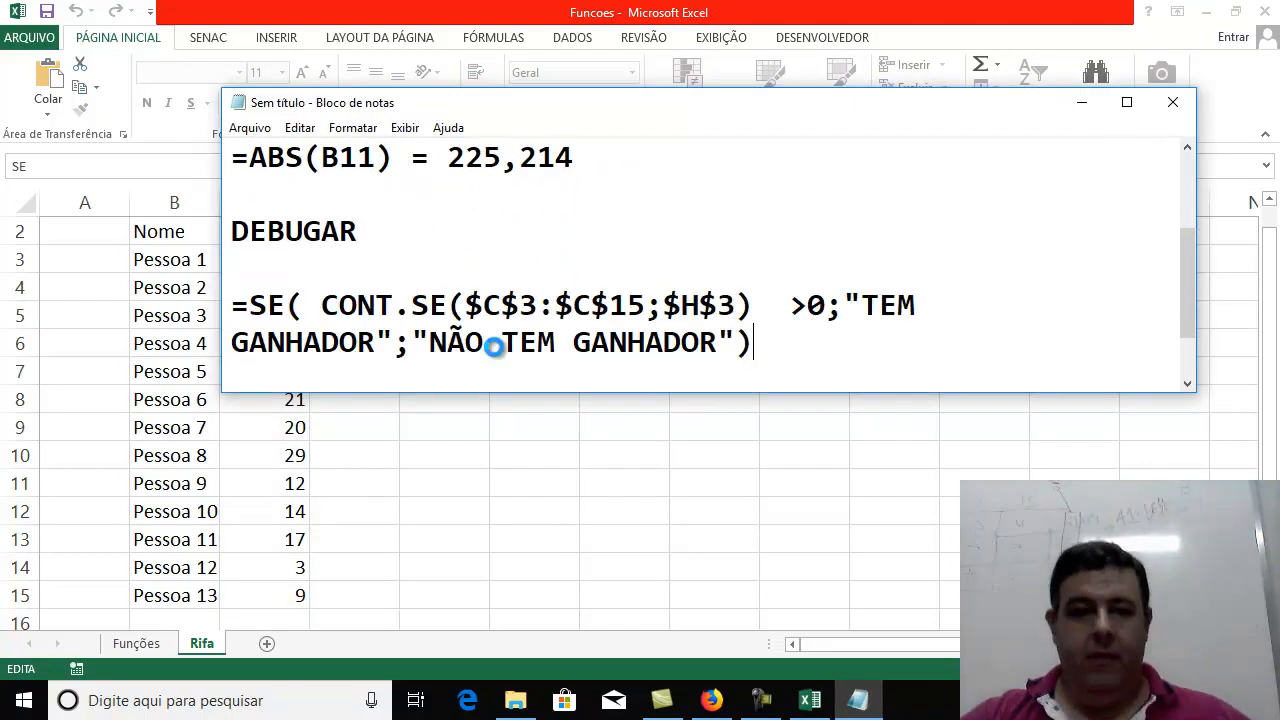
# Maximize Notepad and move the lines "ABS(INT(B11)) = 226" and "ROMANO( ABS(INT(B11)) ; 0)" above DEBUGAR
pyautogui.click(1124, 104)
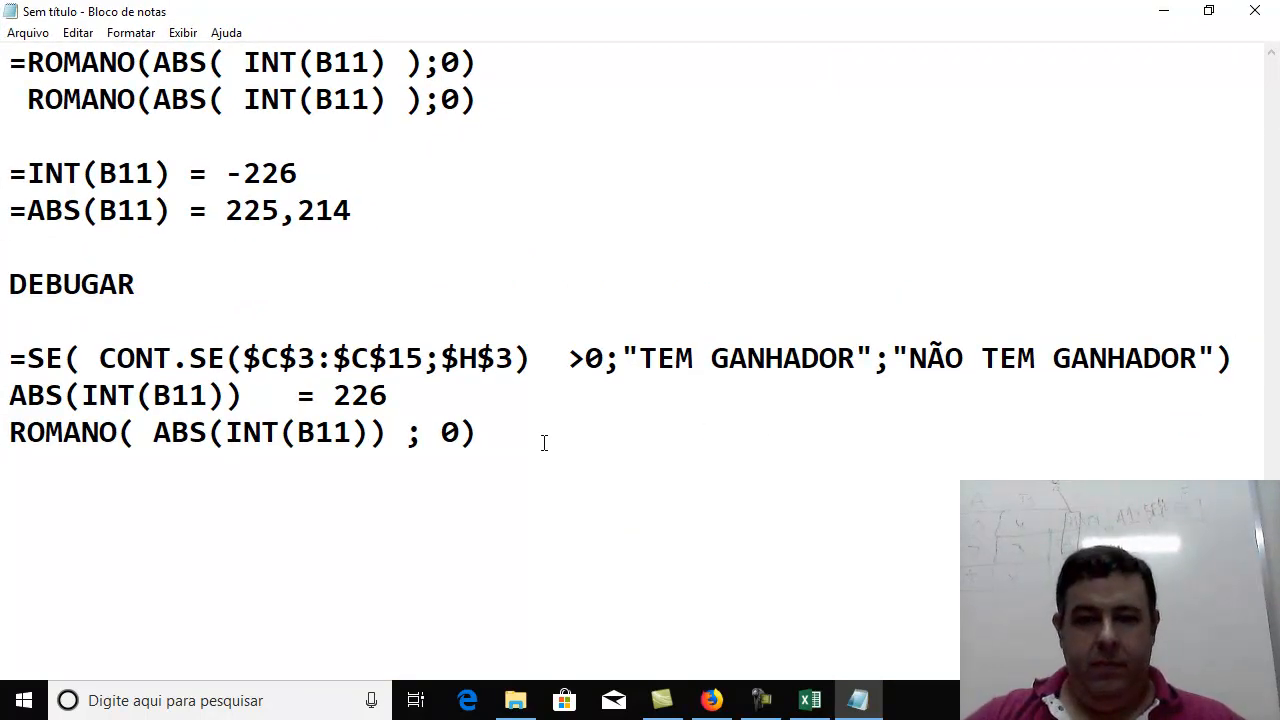
pyautogui.moveTo(9, 395); pyautogui.dragTo(499, 445)
pyautogui.press('Delete')
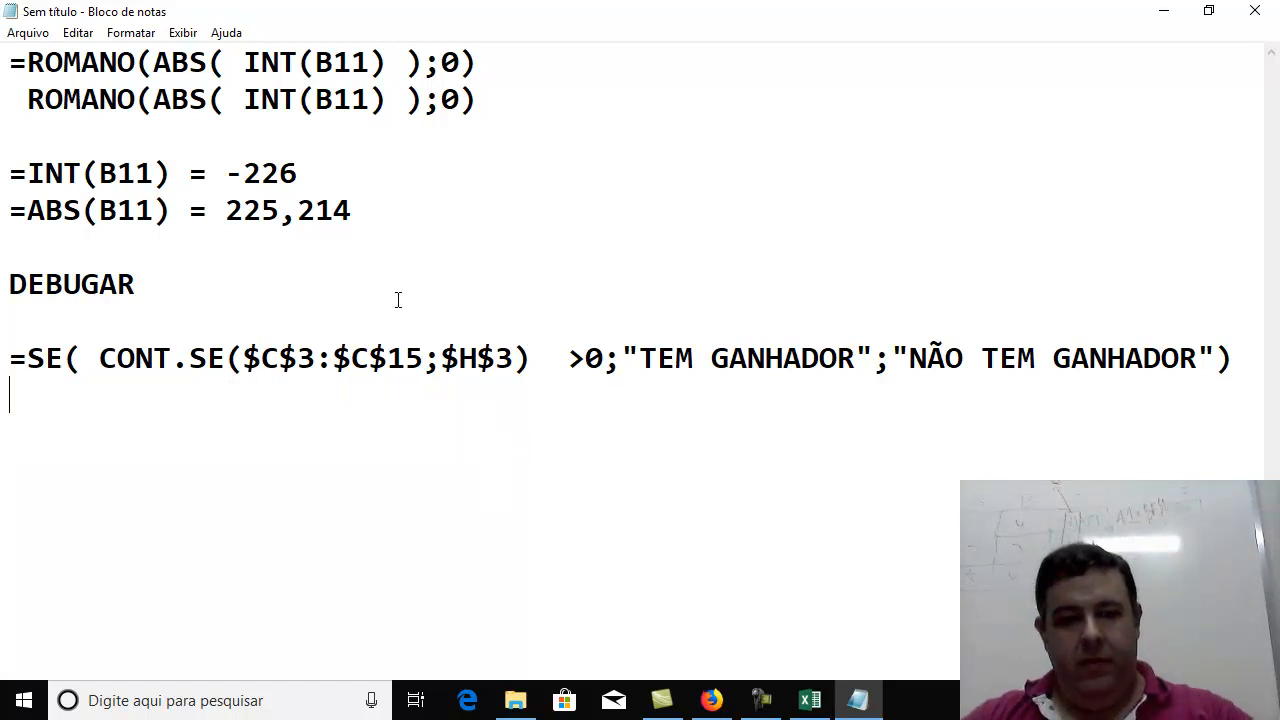
pyautogui.press('Return')
pyautogui.press('Return')
pyautogui.hotkey('ctrl', 'v')
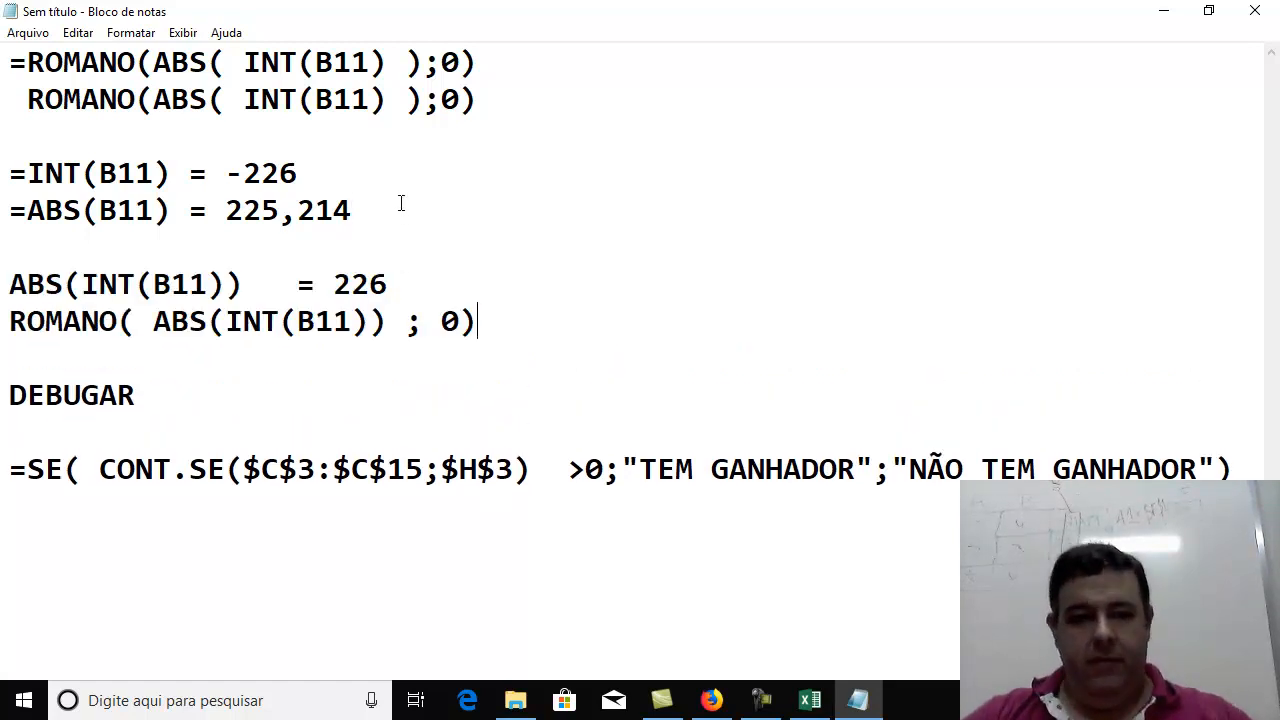
pyautogui.click(248, 434)
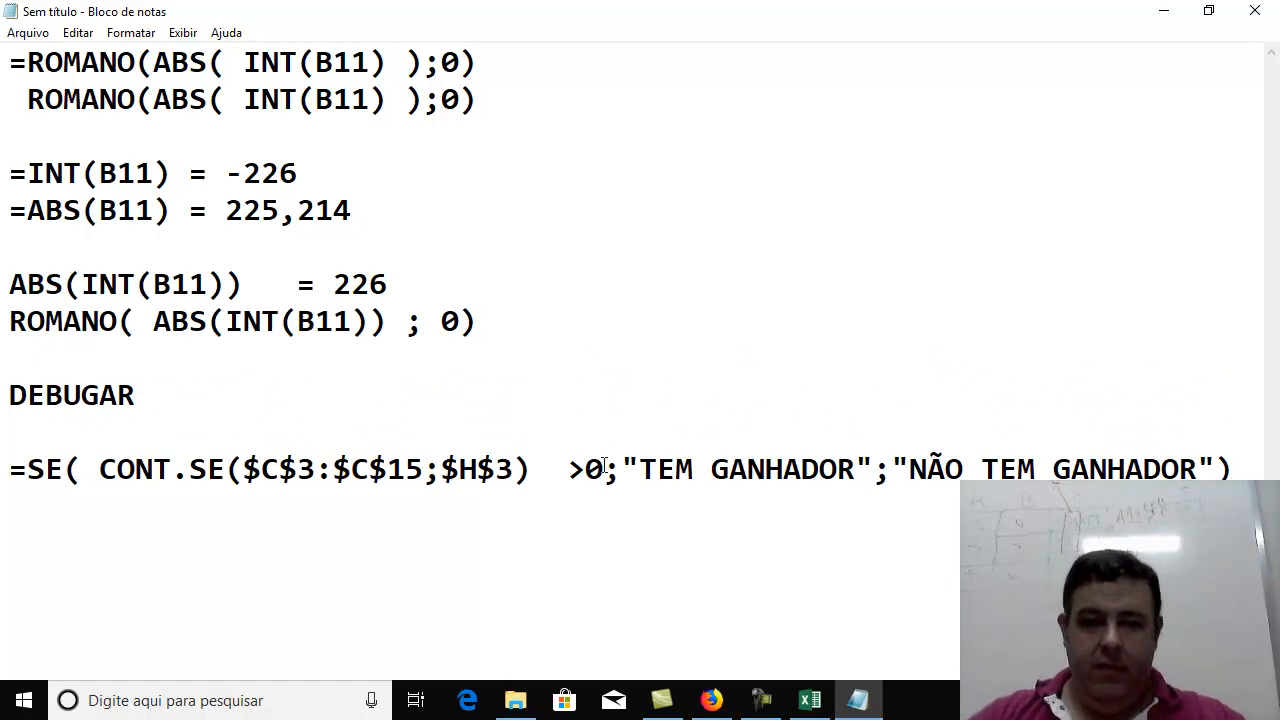
# Adjust the spacing in the pasted SE formula so its condition reads "CONT.SE($C$3:$C$15;$H$3) > 0 ;"
pyautogui.click(549, 469)
pyautogui.press('BackSpace')
pyautogui.press('BackSpace')
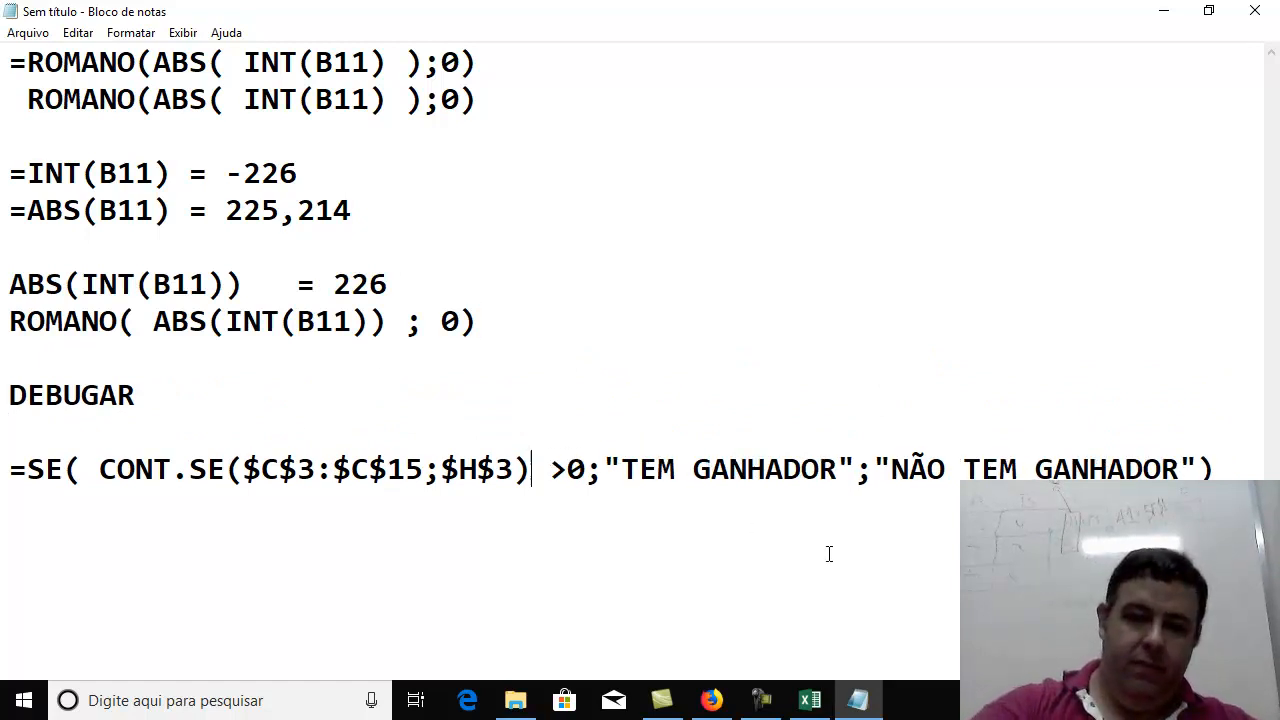
pyautogui.write(')')
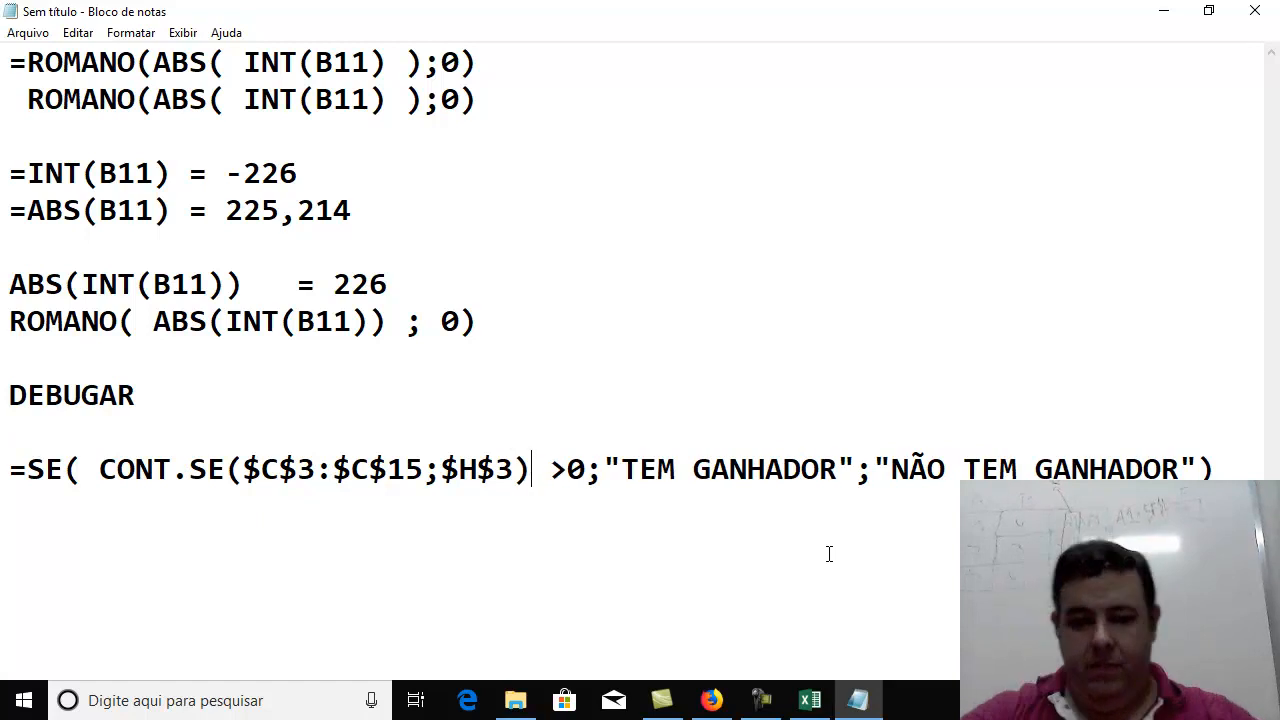
pyautogui.press('Delete')
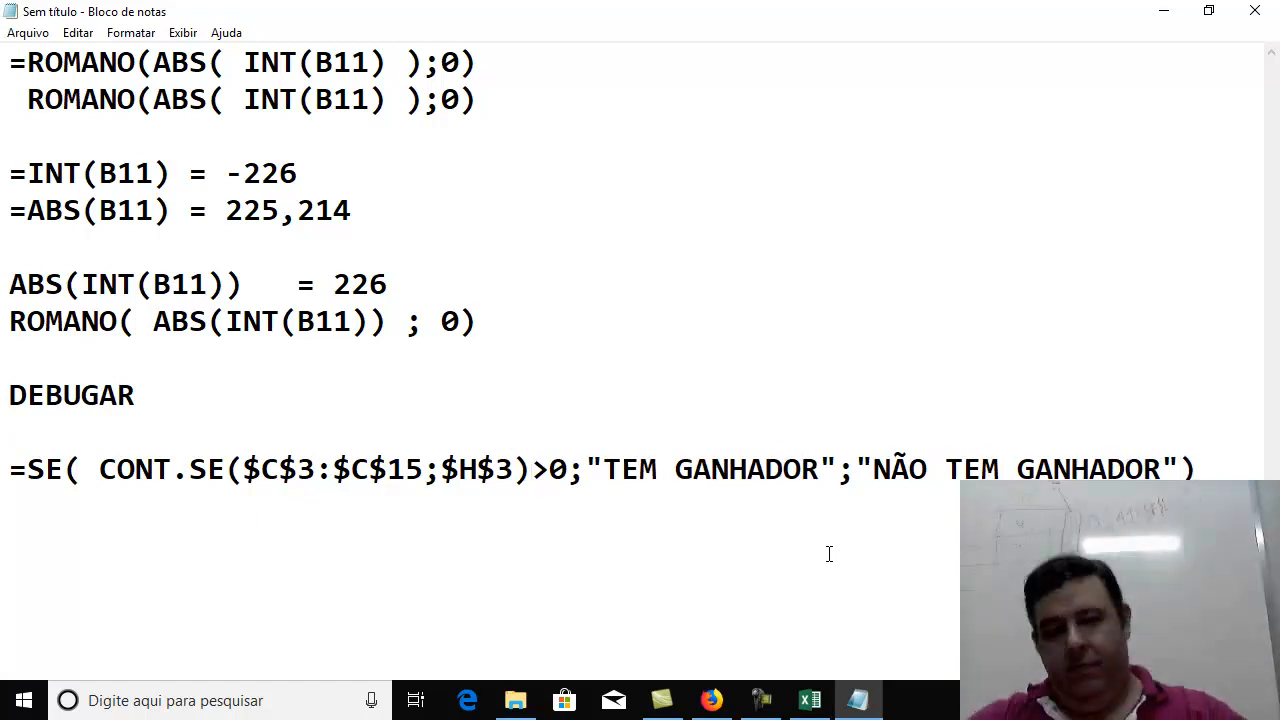
pyautogui.press('Right')
pyautogui.press('Right')
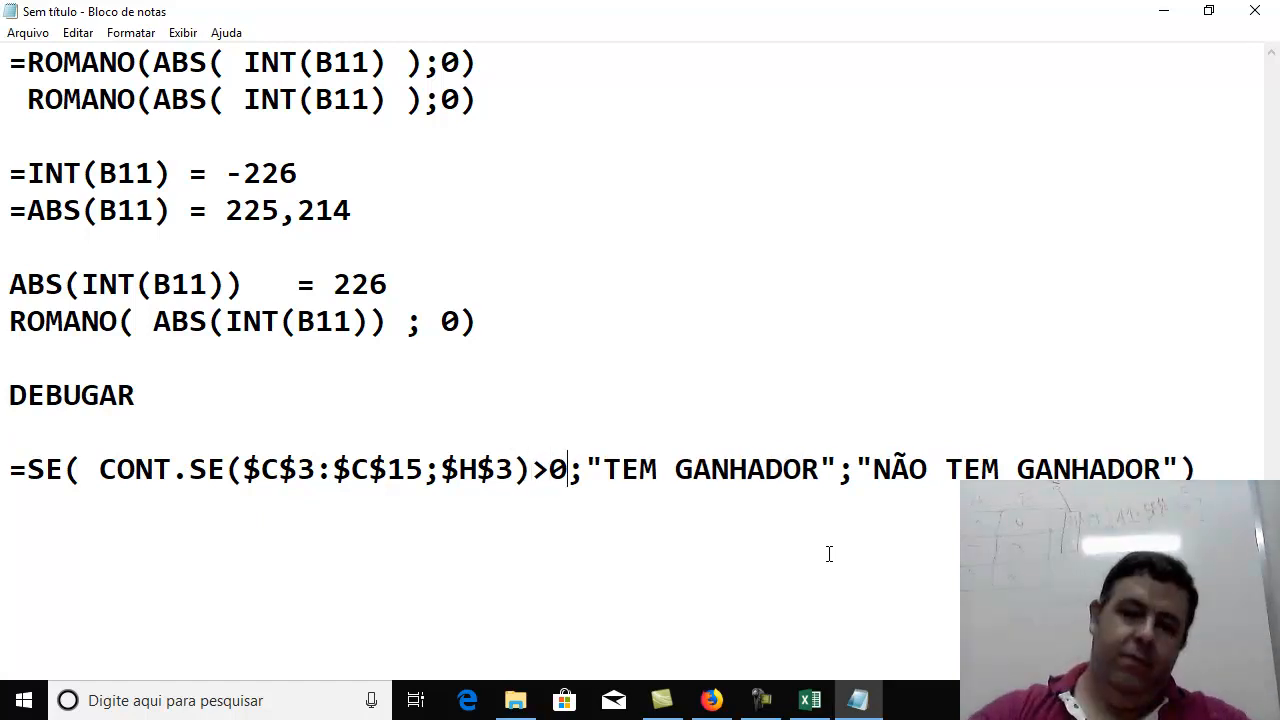
pyautogui.press('Left')
pyautogui.press('Left')
pyautogui.press('Left')
pyautogui.press('Right')
pyautogui.press('Down')
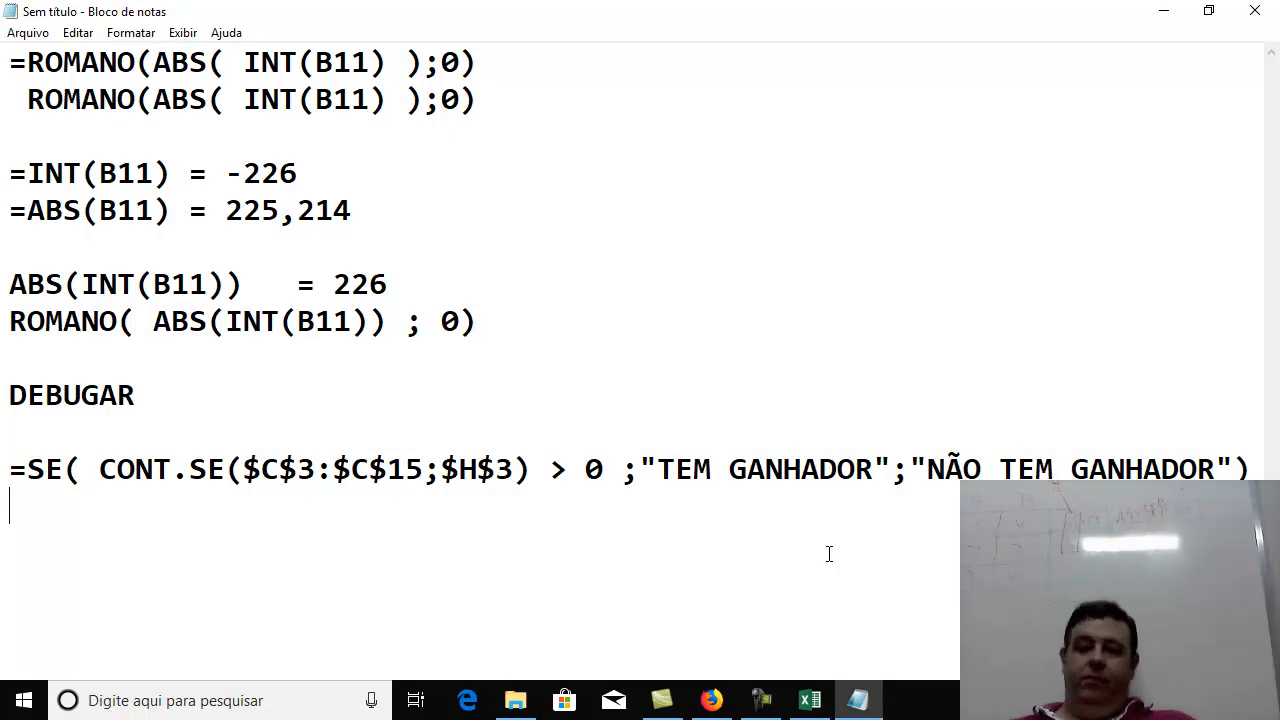
# Switch back to the Rifa sheet in Excel
pyautogui.click(761, 700)
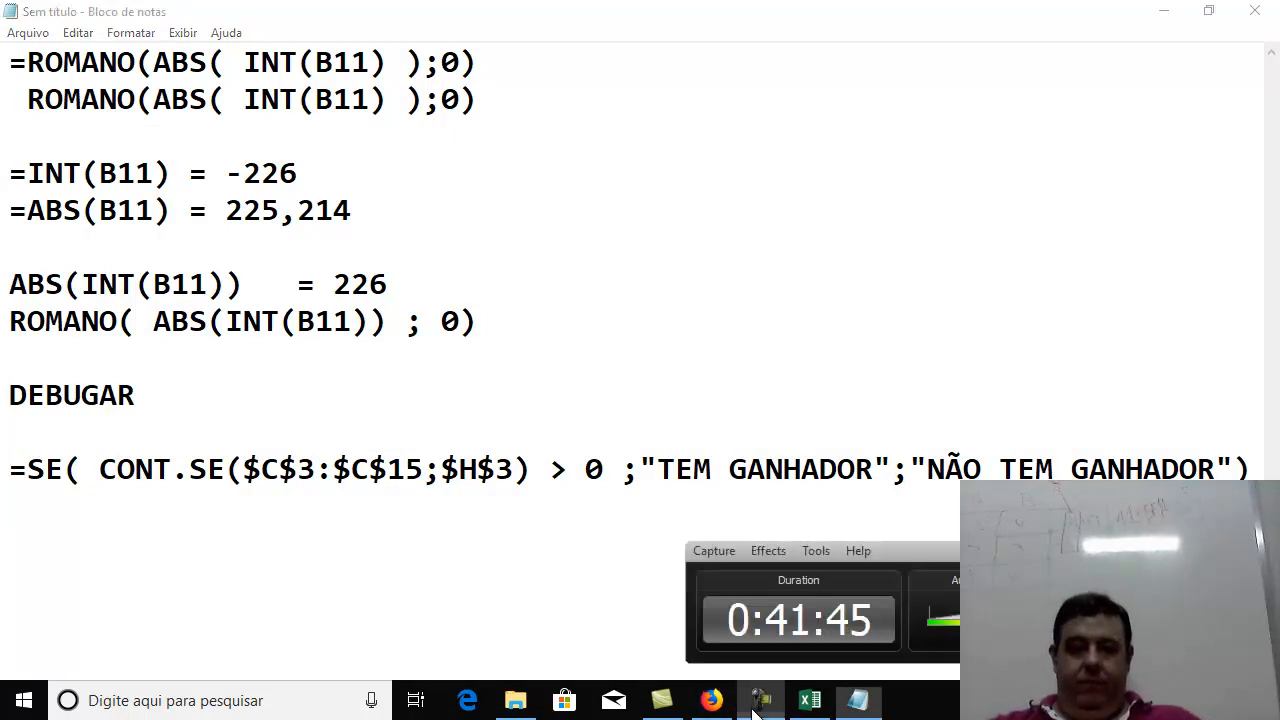
pyautogui.click(810, 700)
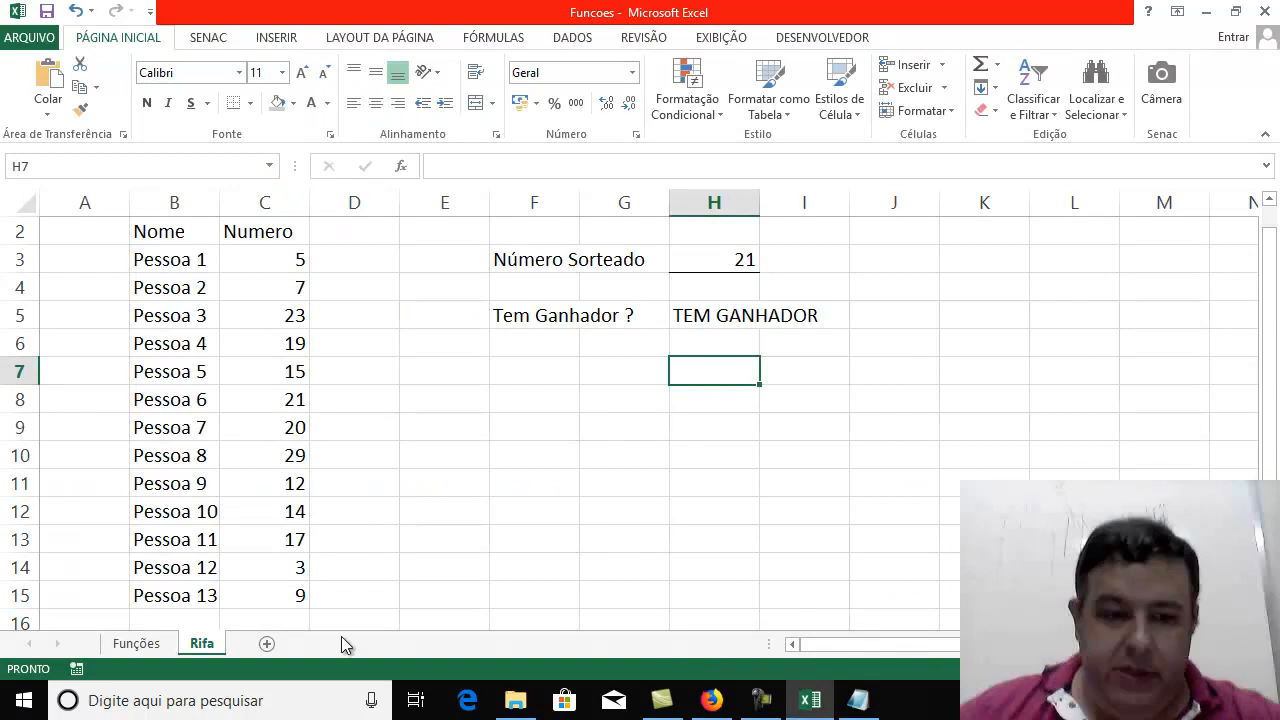
# Add a new worksheet after Rifa and open its name for editing
pyautogui.click(263, 652)
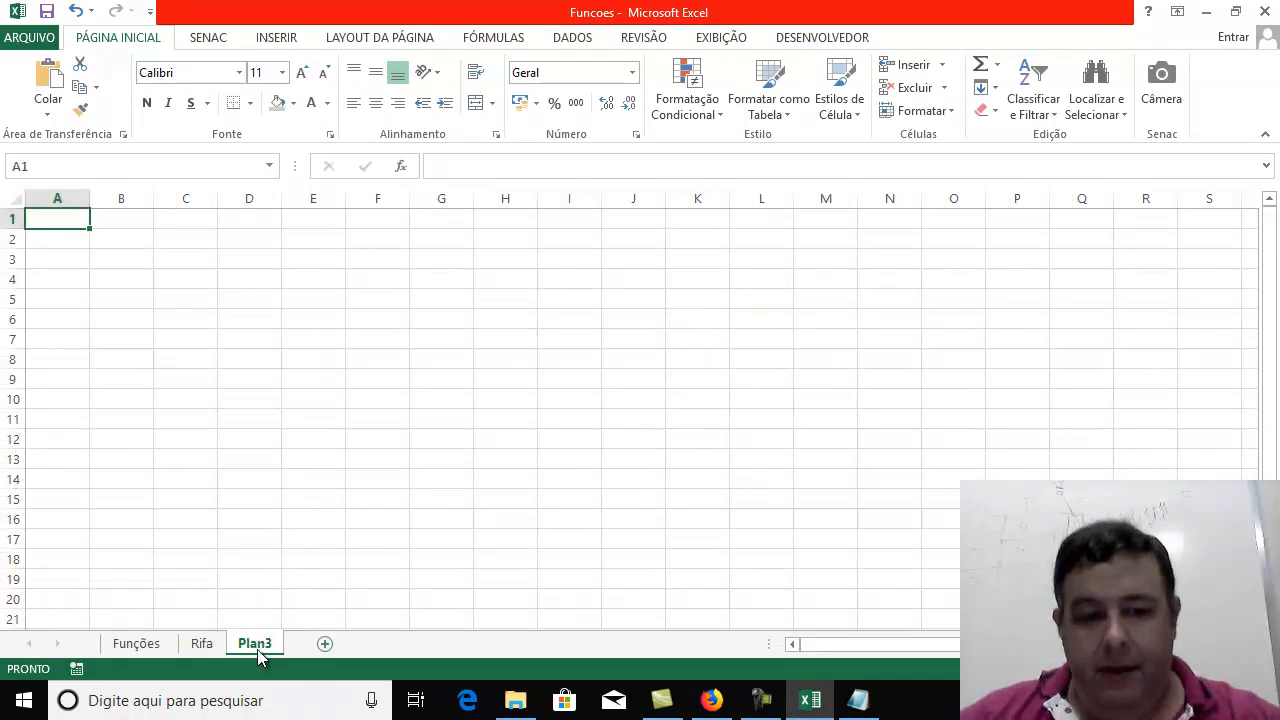
pyautogui.doubleClick(256, 645)
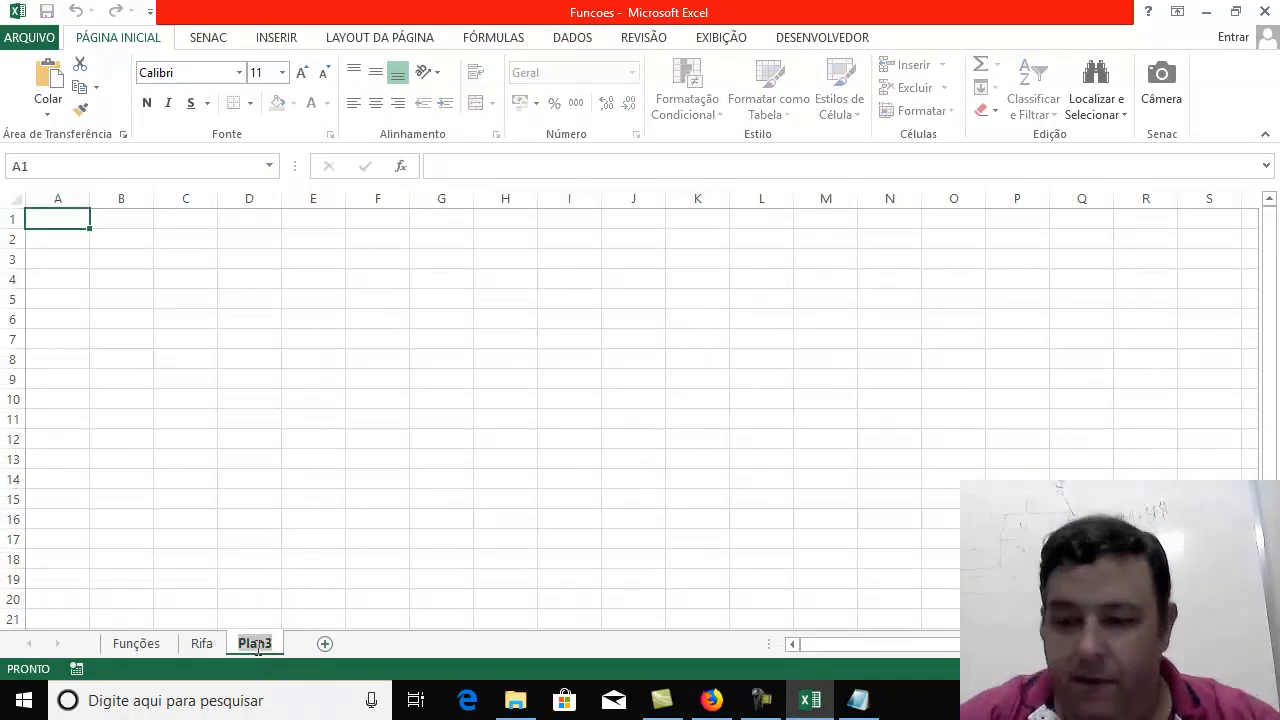
pyautogui.write('L')
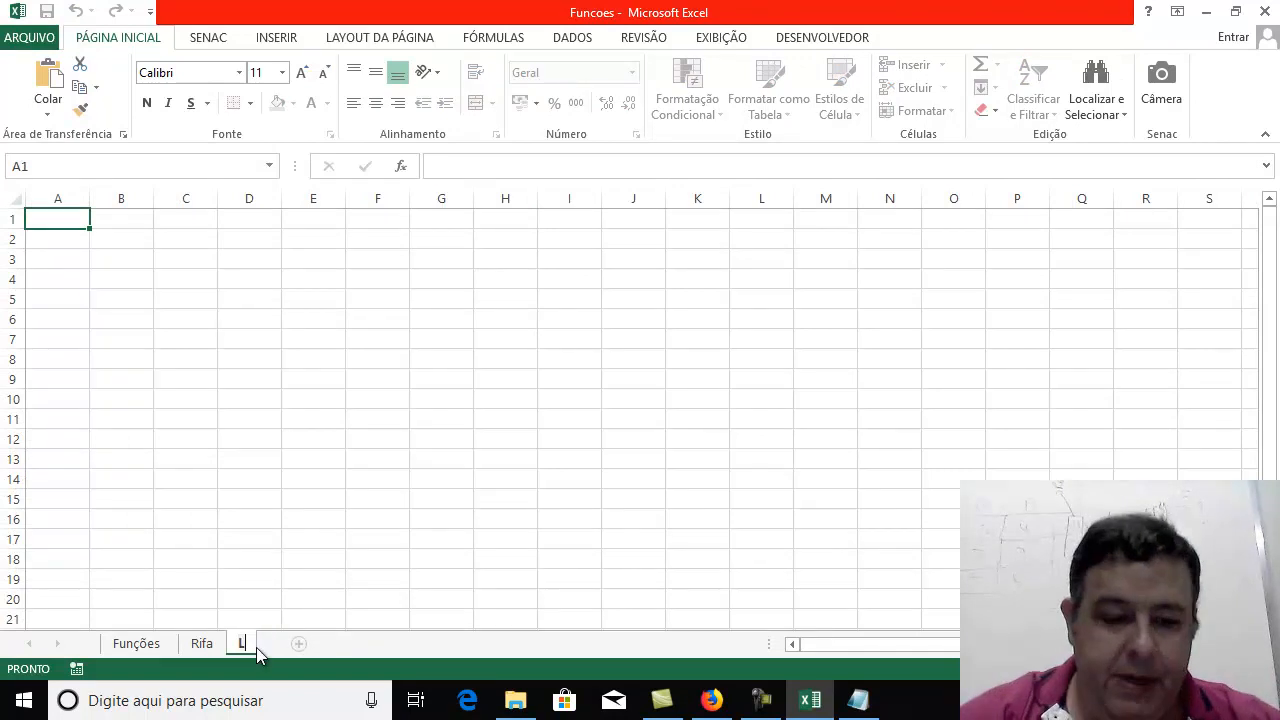
pyautogui.write('ista de Pr')
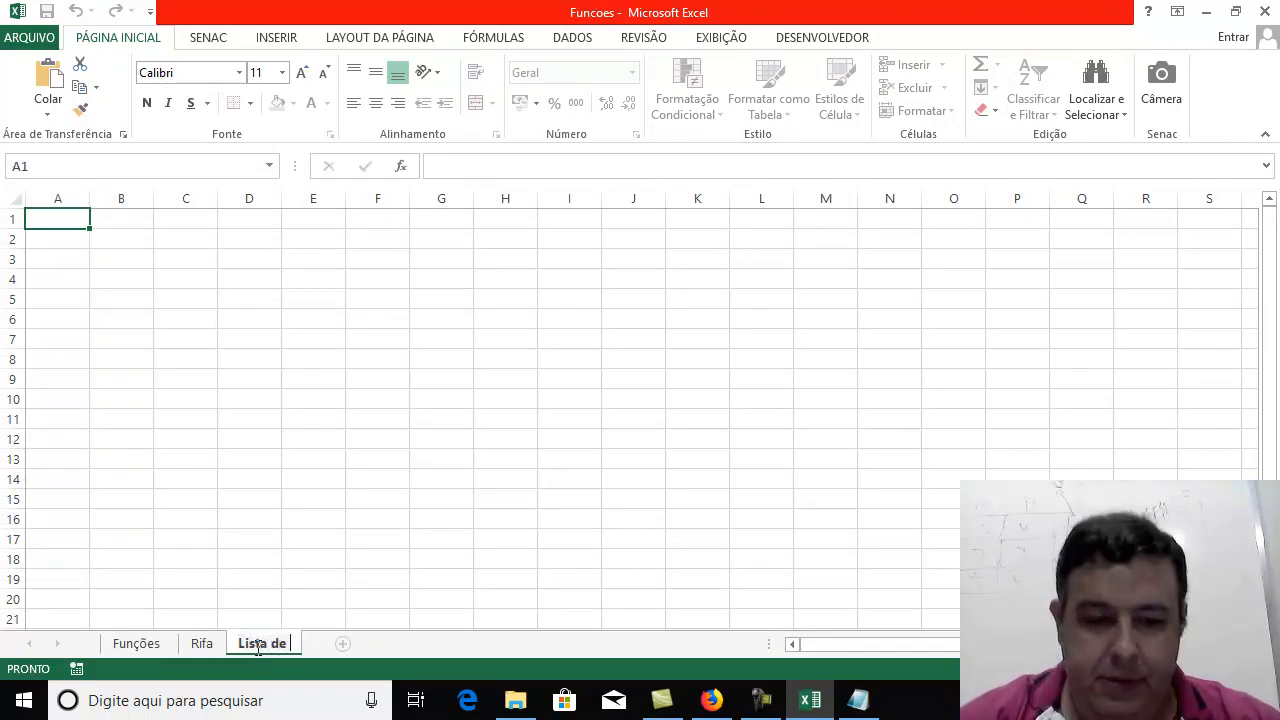
pyautogui.press('BackSpace')
pyautogui.press('BackSpace')
pyautogui.press('BackSpace')
pyautogui.press('BackSpace')
pyautogui.press('BackSpace')
pyautogui.press('BackSpace')
pyautogui.press('BackSpace')
pyautogui.press('BackSpace')
pyautogui.press('BackSpace')
pyautogui.press('BackSpace')
pyautogui.press('BackSpace')
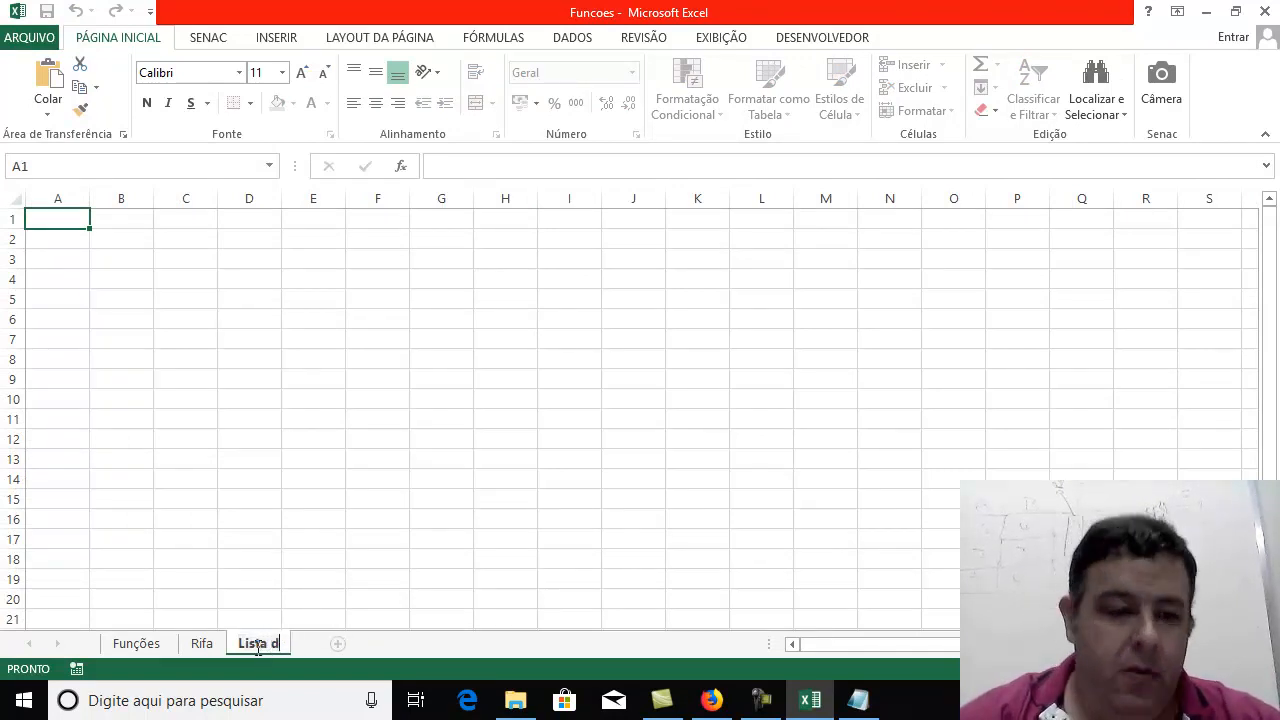
# Name the new sheet "Inventário de Estoques"
pyautogui.write('In')
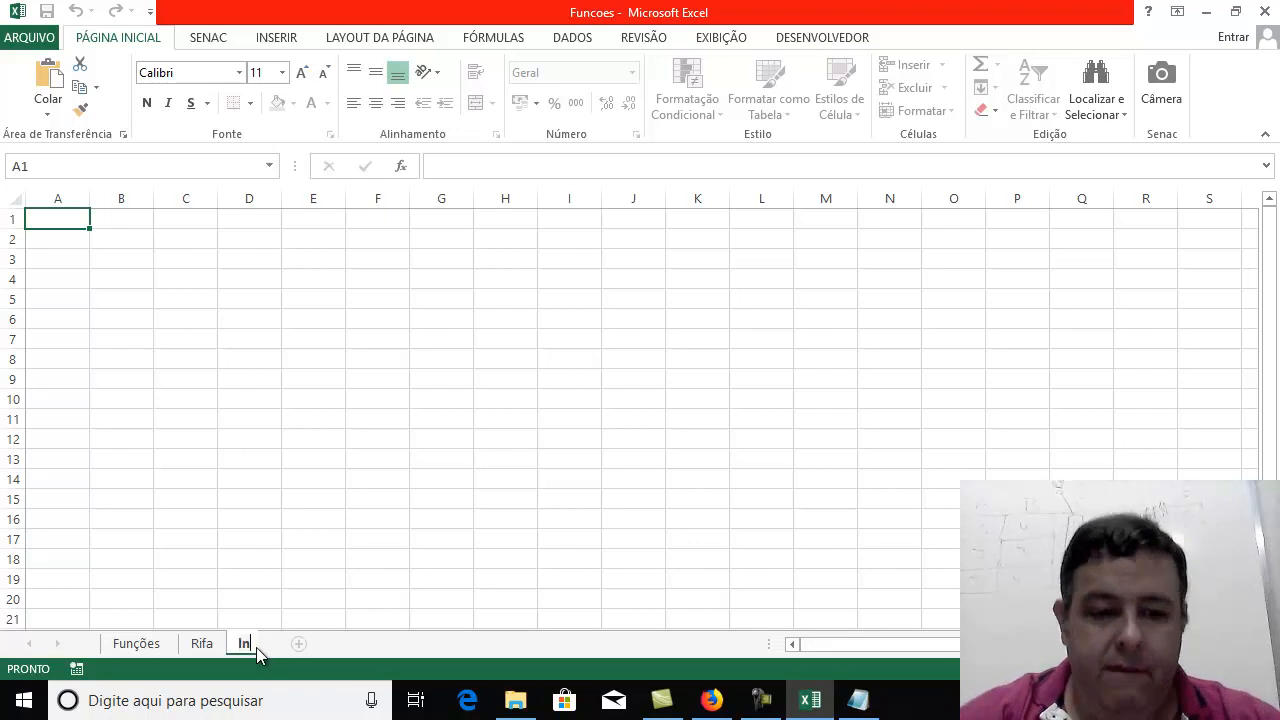
pyautogui.write('ventário de Estoques')
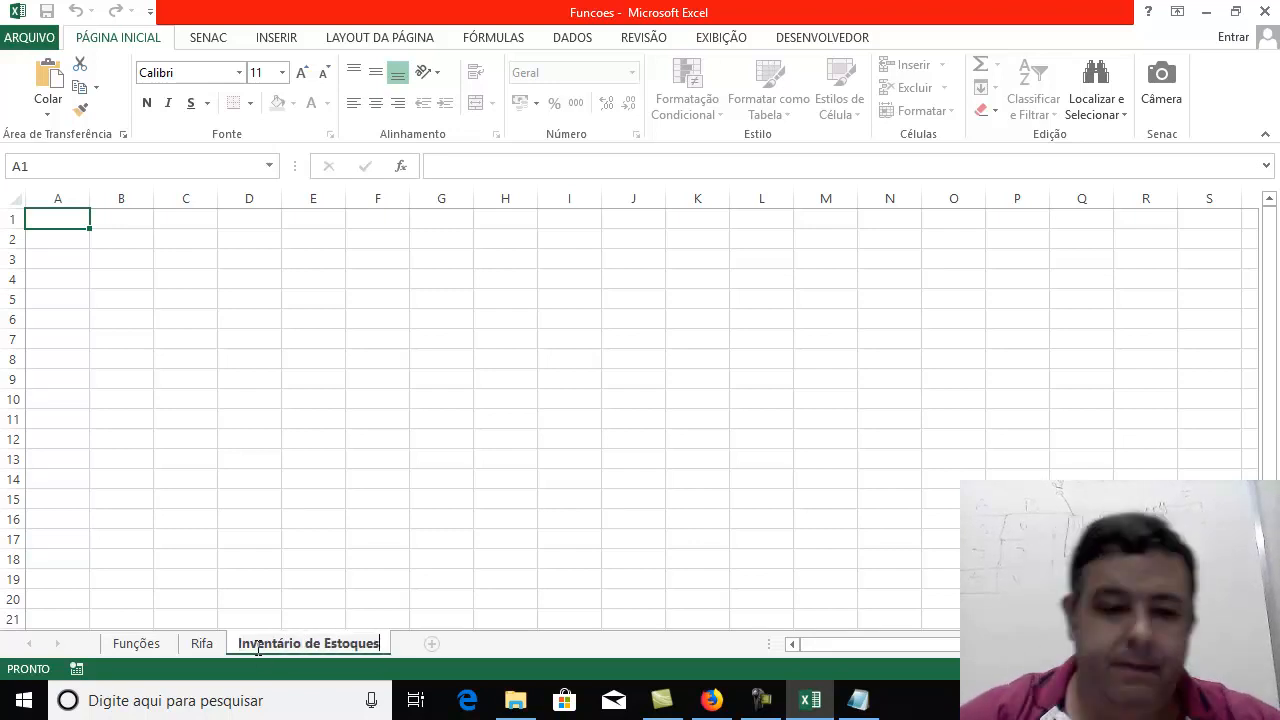
pyautogui.press('Return')
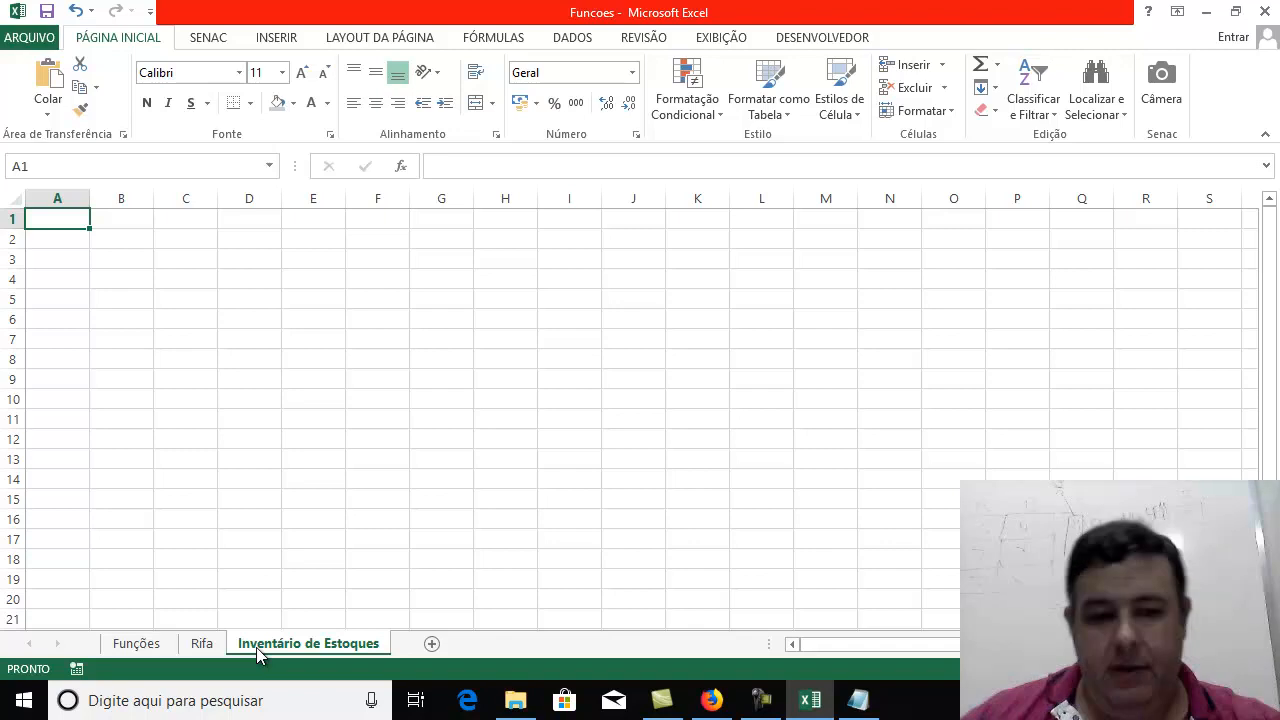
# Enter the column headers "Produto" in A7 and "Quantidade" in B7
pyautogui.click(322, 287)
pyautogui.click(126, 276)
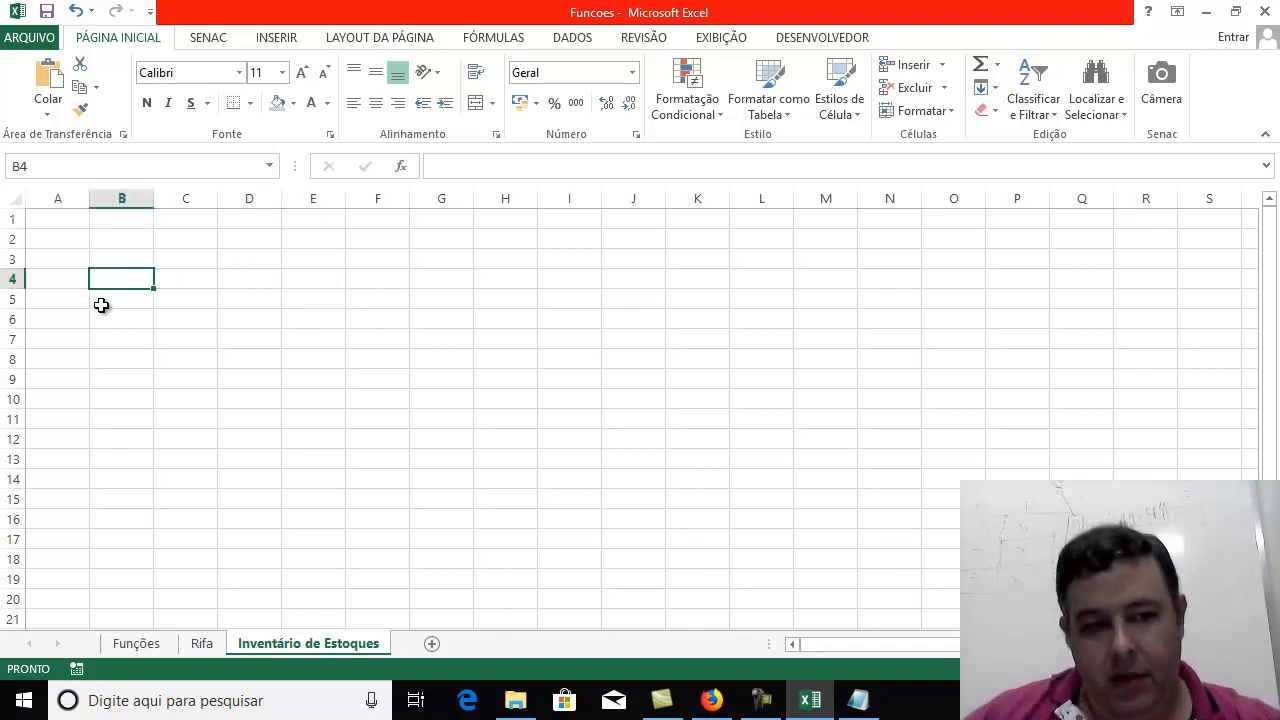
pyautogui.click(76, 334)
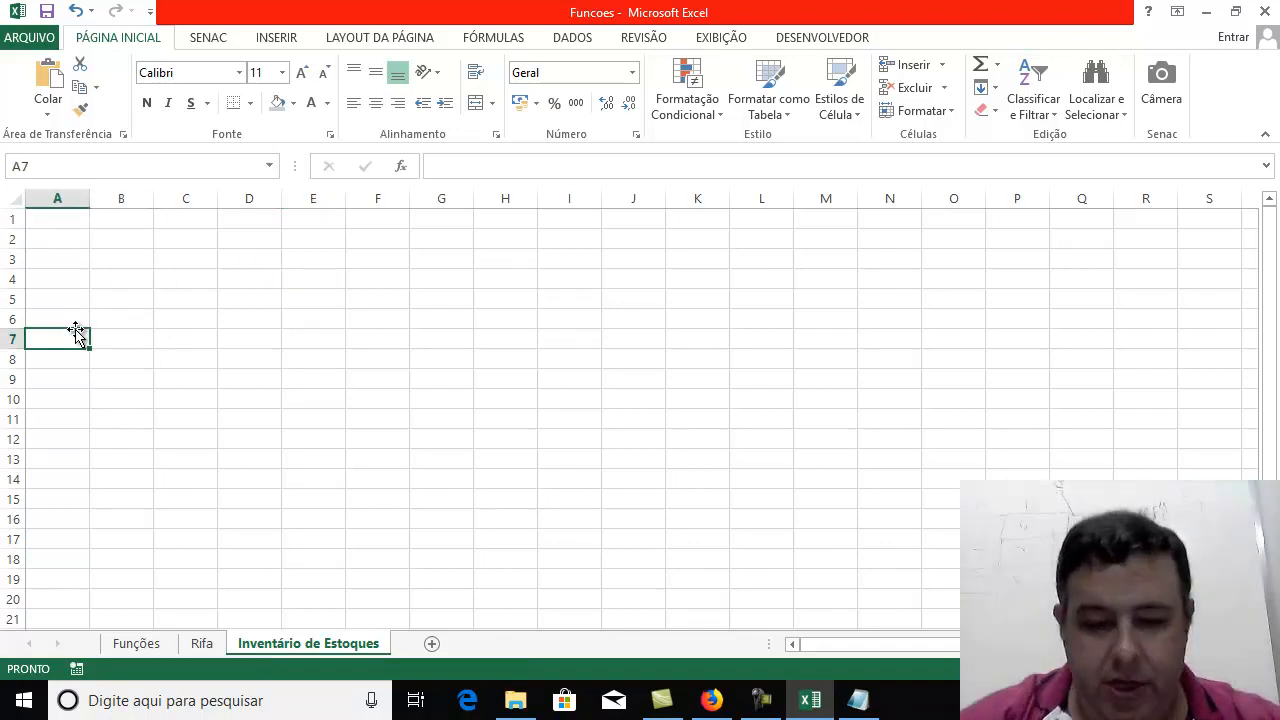
pyautogui.write('Produto')
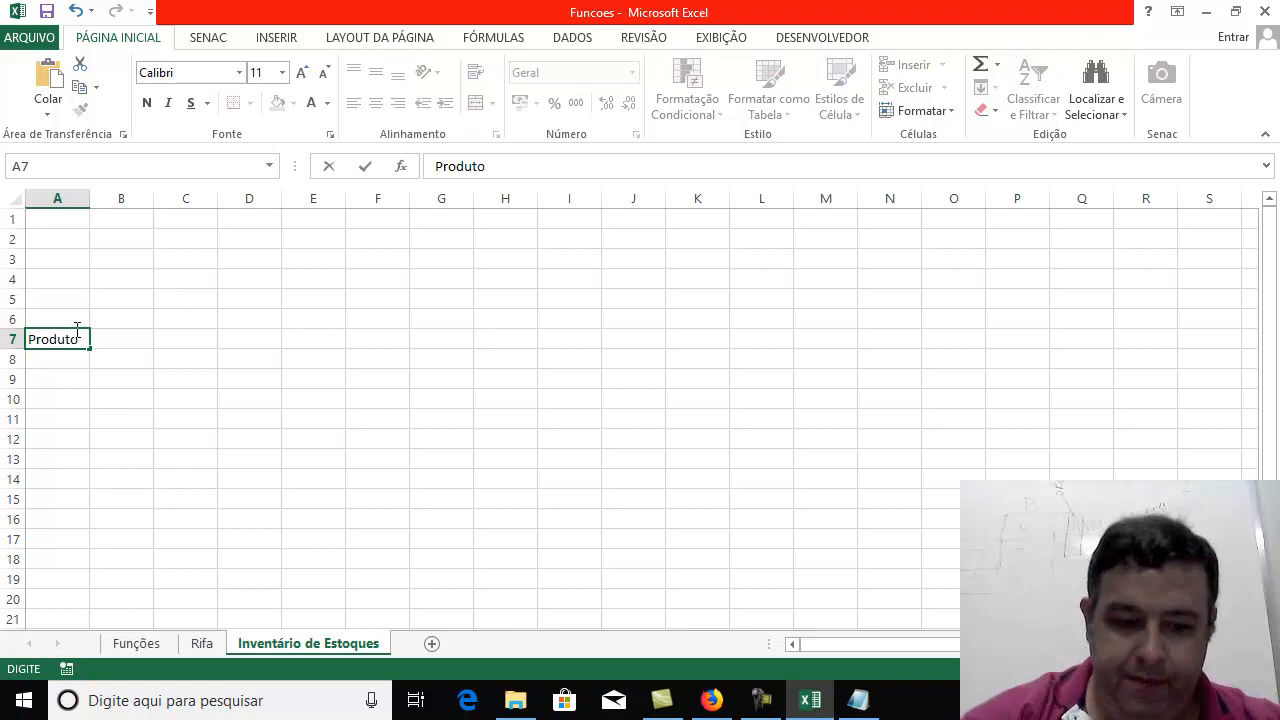
pyautogui.press('Tab')
pyautogui.write('Quantidade')
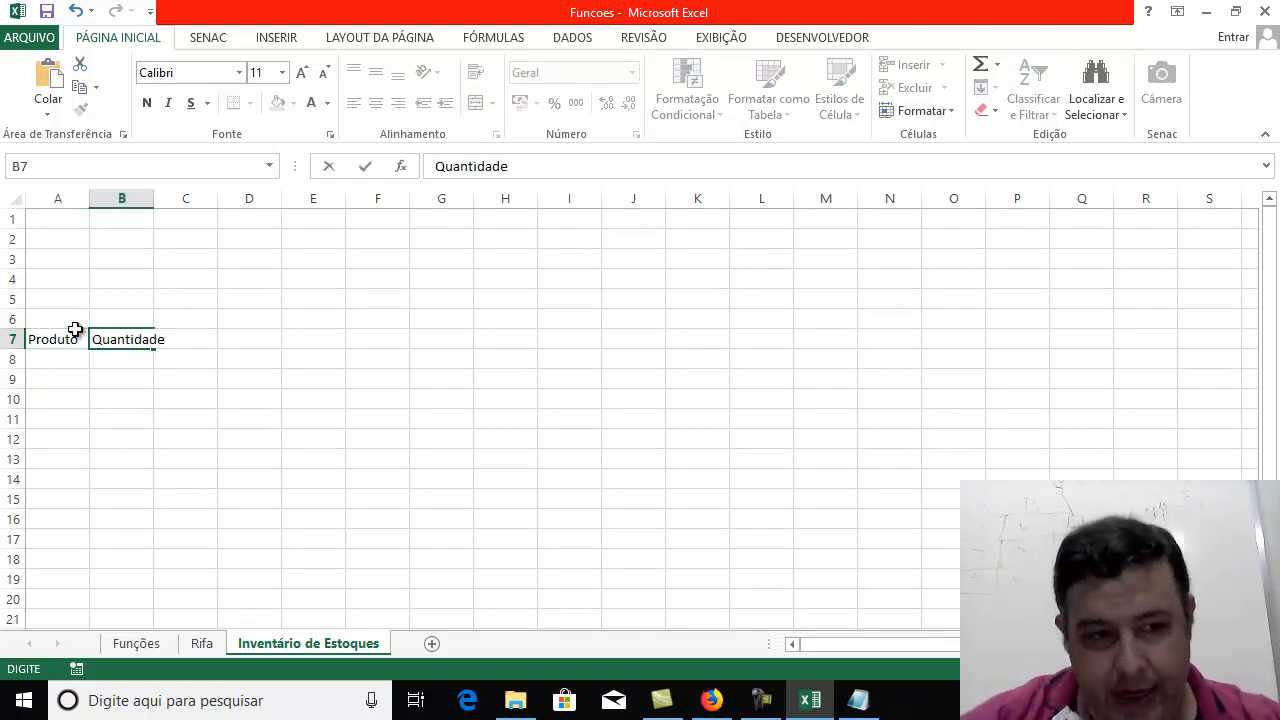
pyautogui.press('Return')
pyautogui.press('Up')
pyautogui.press('Tab')
pyautogui.write('Unitário')
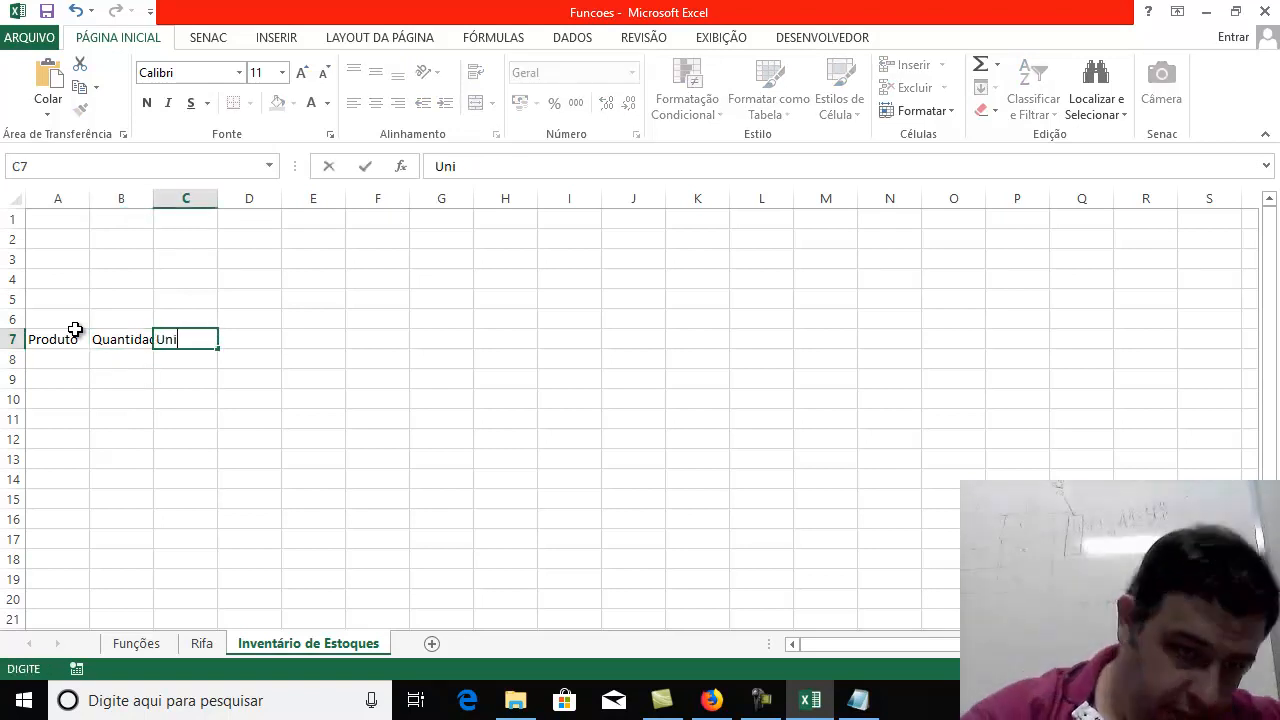
pyautogui.press('BackSpace')
pyautogui.press('BackSpace')
pyautogui.press('BackSpace')
pyautogui.press('BackSpace')
pyautogui.press('BackSpace')
pyautogui.press('BackSpace')
pyautogui.press('BackSpace')
pyautogui.press('BackSpace')
# Enter the column headers "Custo Unitário" in C7 and "Total Produto" in D7
pyautogui.write('Custo Unitáro')
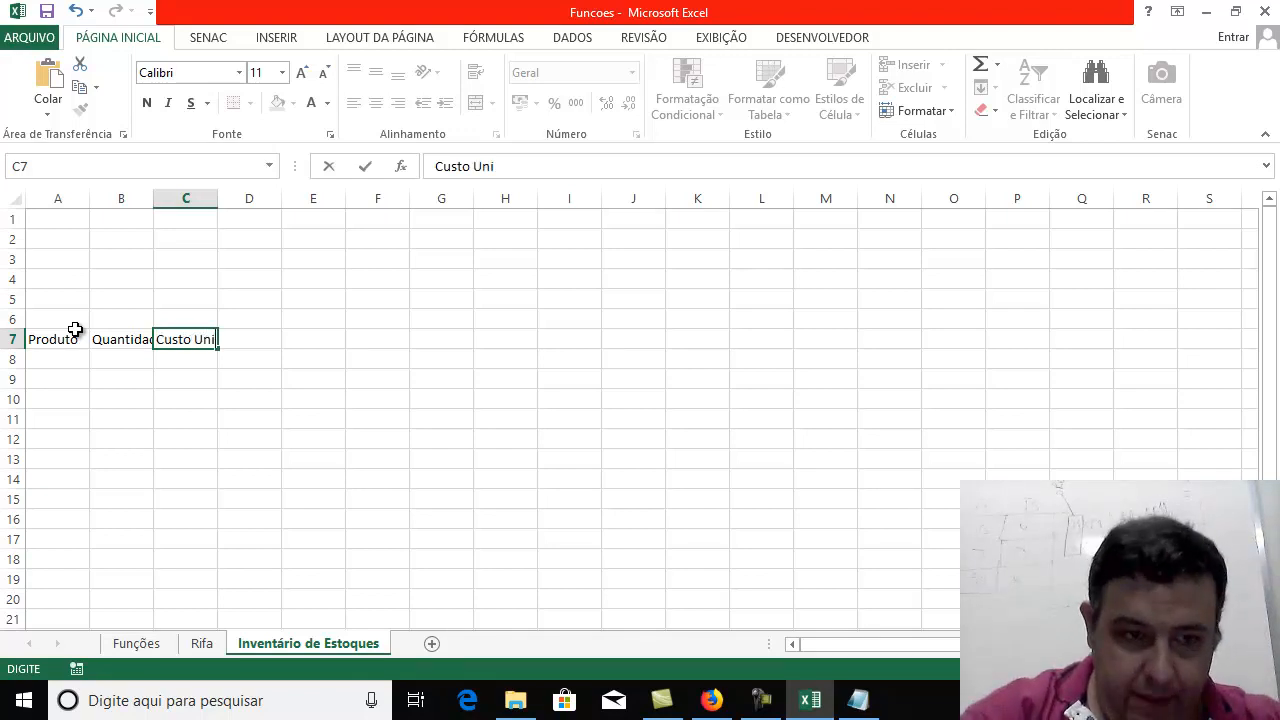
pyautogui.press('BackSpace')
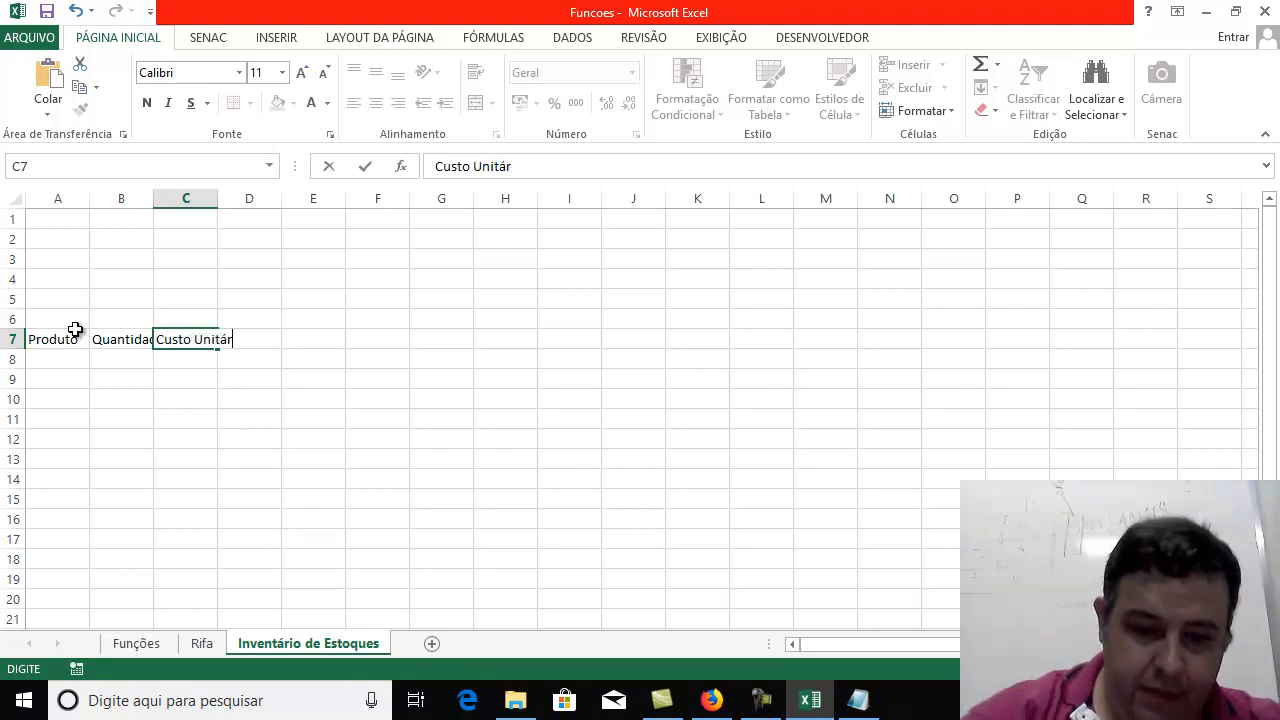
pyautogui.write('o')
pyautogui.press('BackSpace')
pyautogui.write('io')
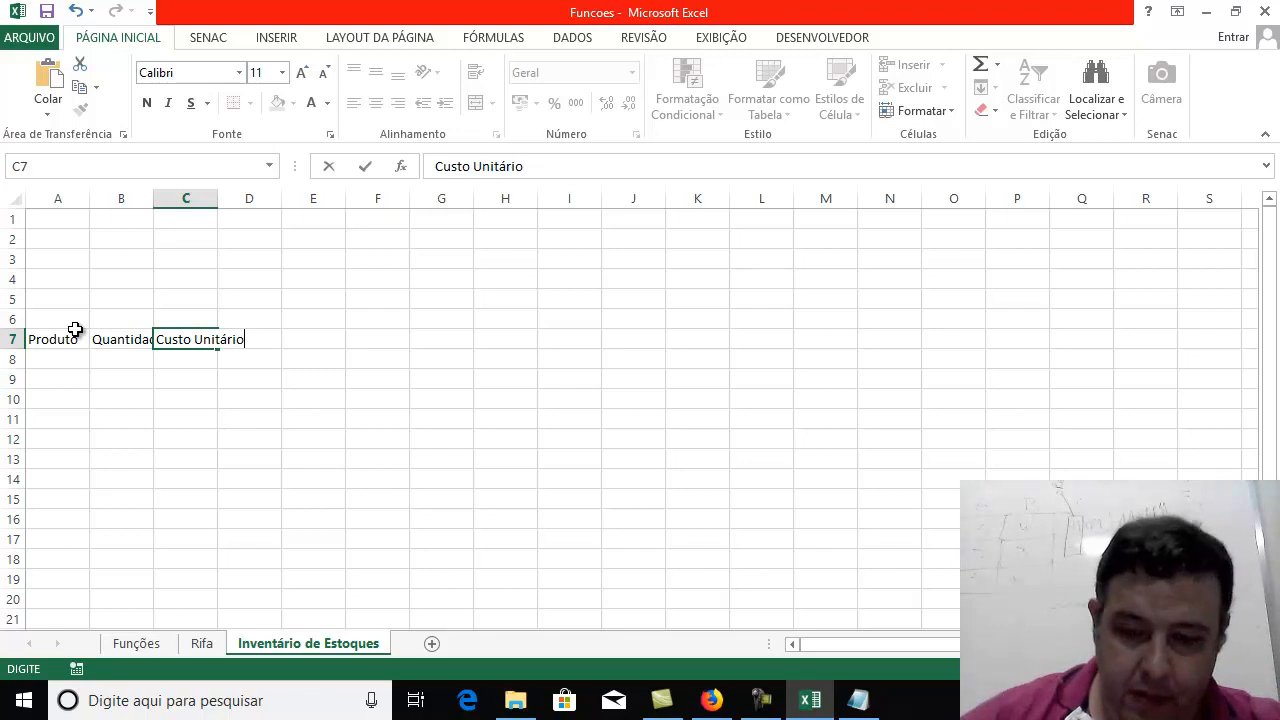
pyautogui.press('Return')
pyautogui.press('Up')
pyautogui.press('Right')
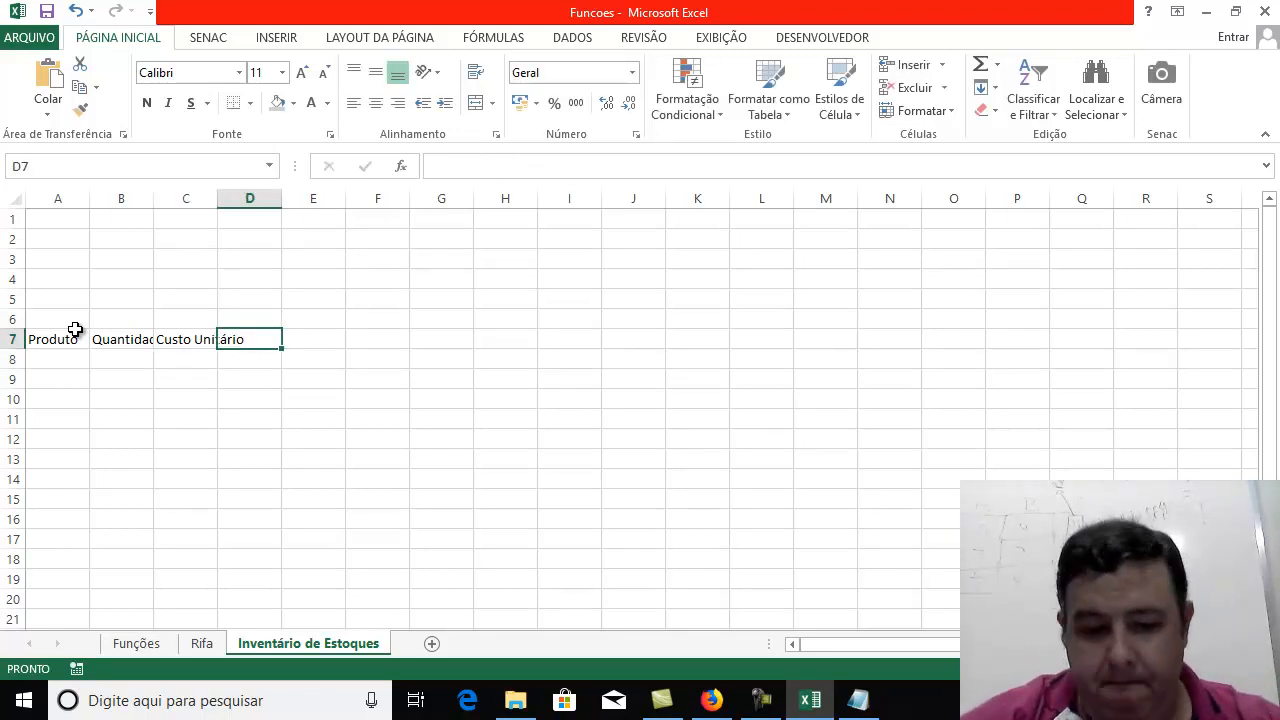
pyautogui.write('Total Produto')
pyautogui.press('Return')
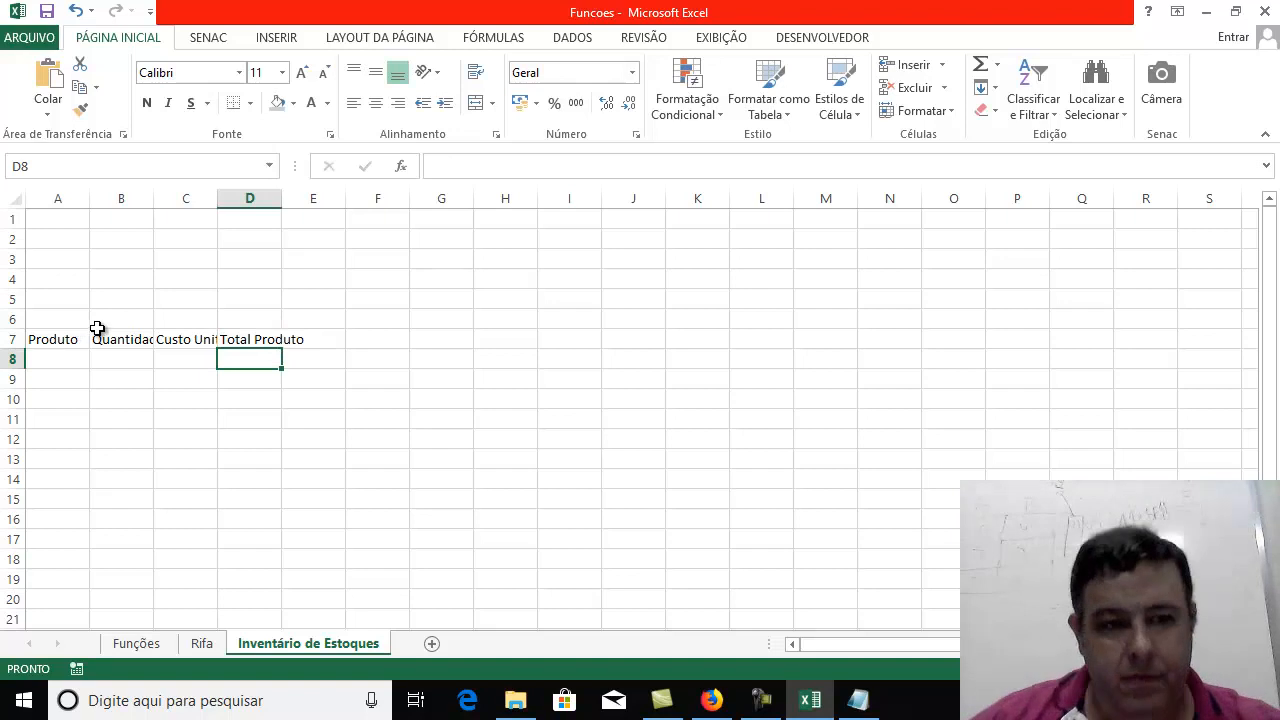
# Fit columns C and B to their header text and widen column A to more than four times its width
pyautogui.doubleClick(218, 202)
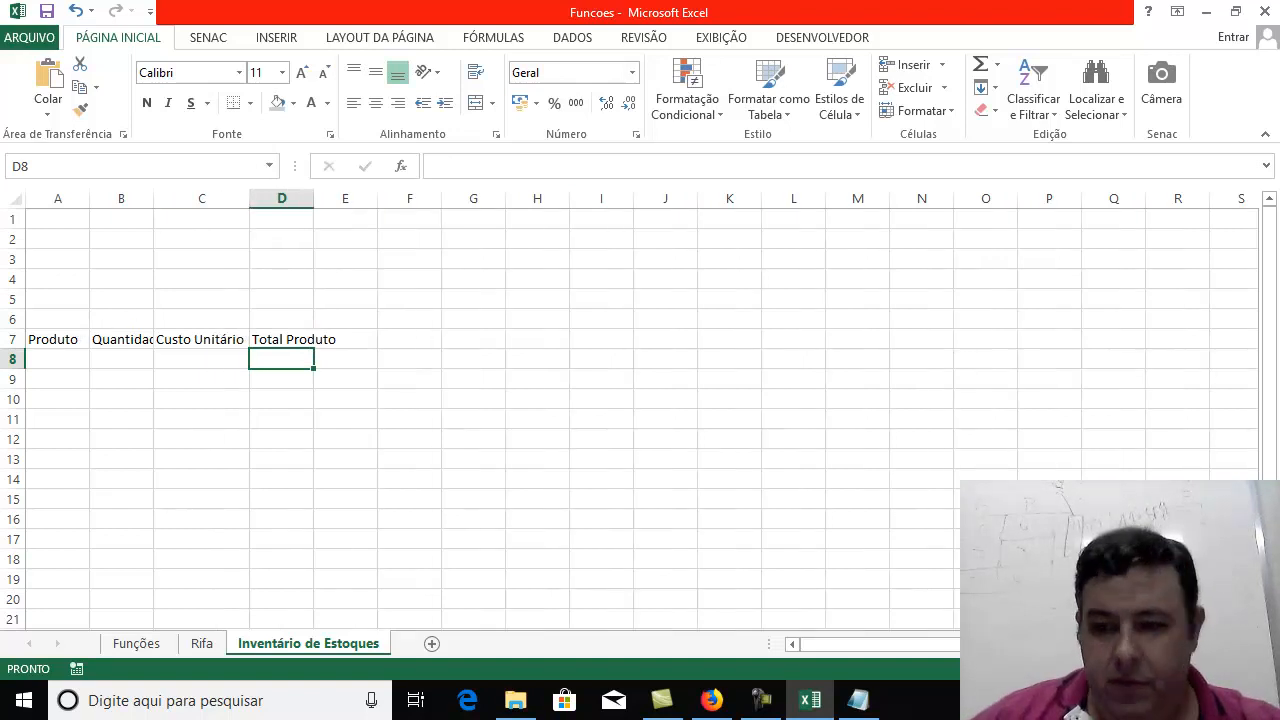
pyautogui.scroll(3, 689, 394)
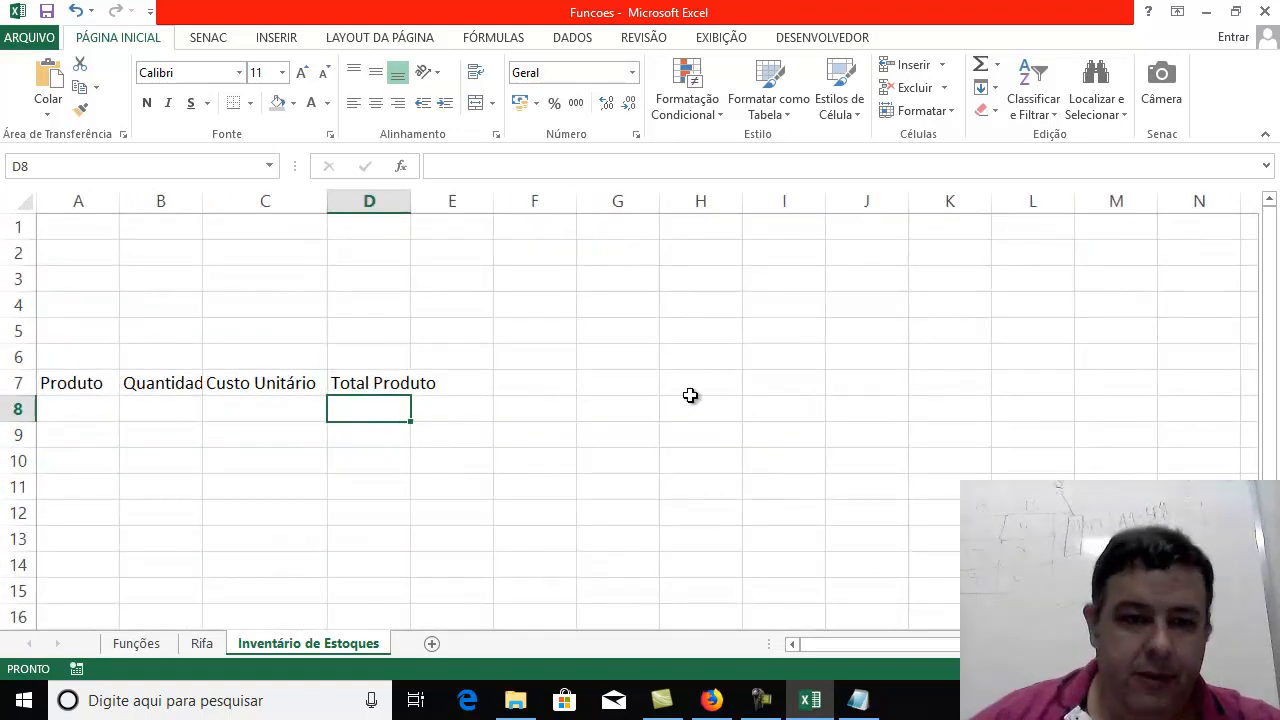
pyautogui.click(453, 358)
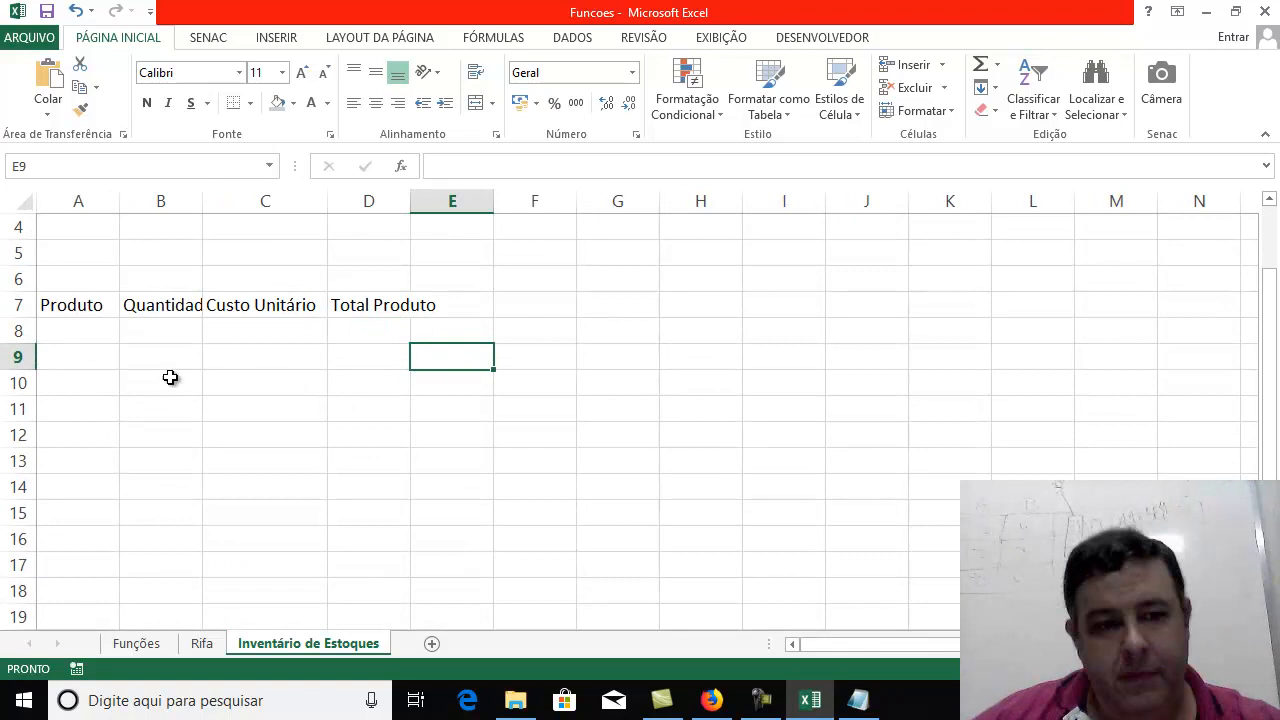
pyautogui.doubleClick(202, 203)
pyautogui.click(204, 417)
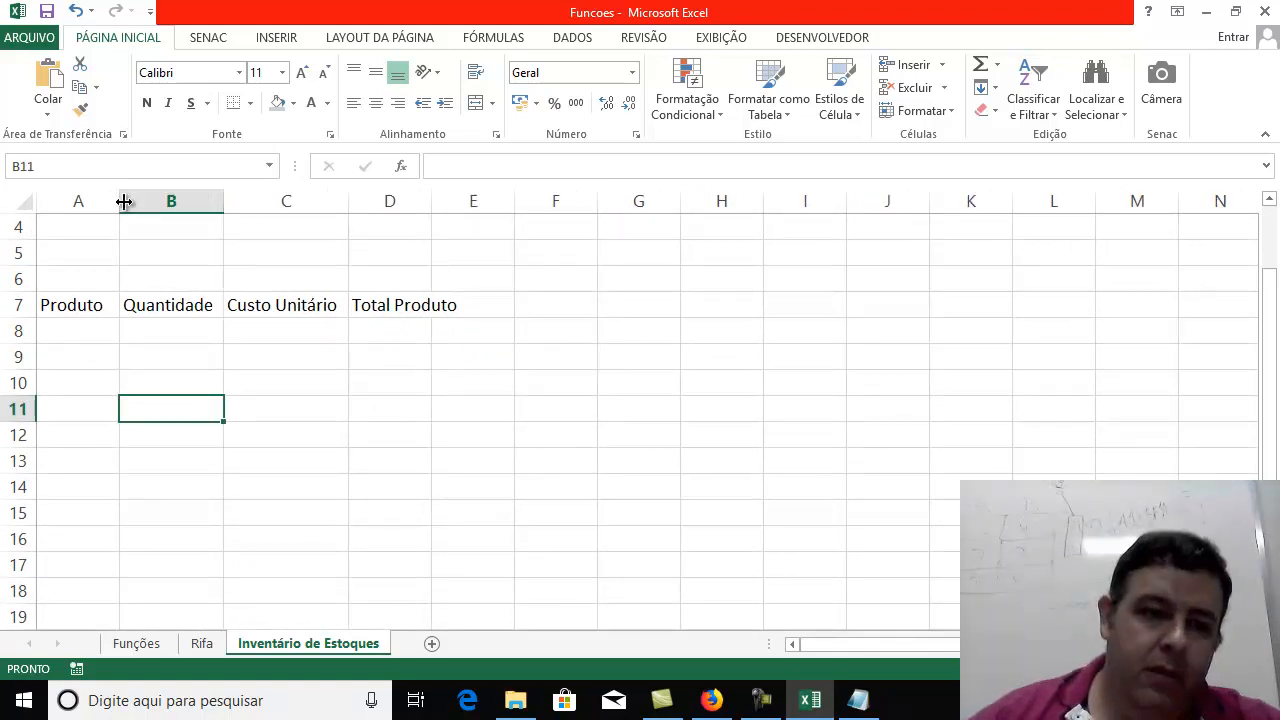
pyautogui.moveTo(122, 200); pyautogui.dragTo(399, 200)
pyautogui.press('Left')
pyautogui.press('Up')
pyautogui.click(229, 332)
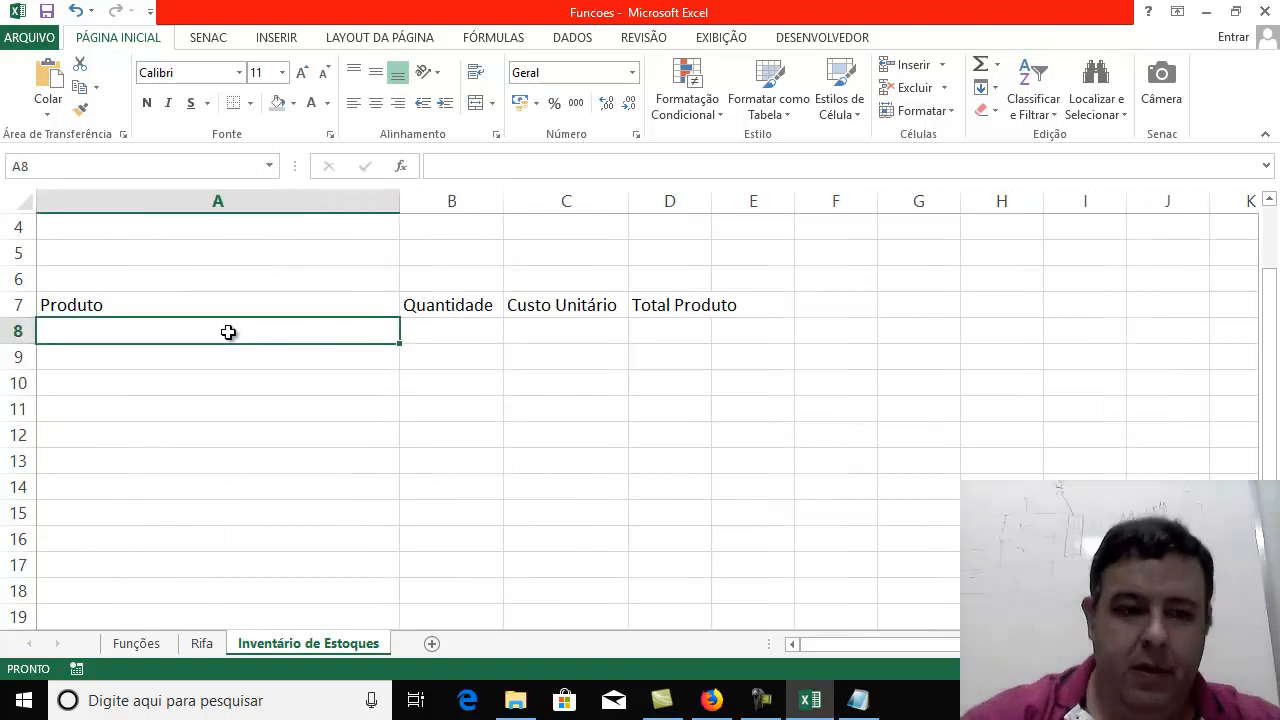
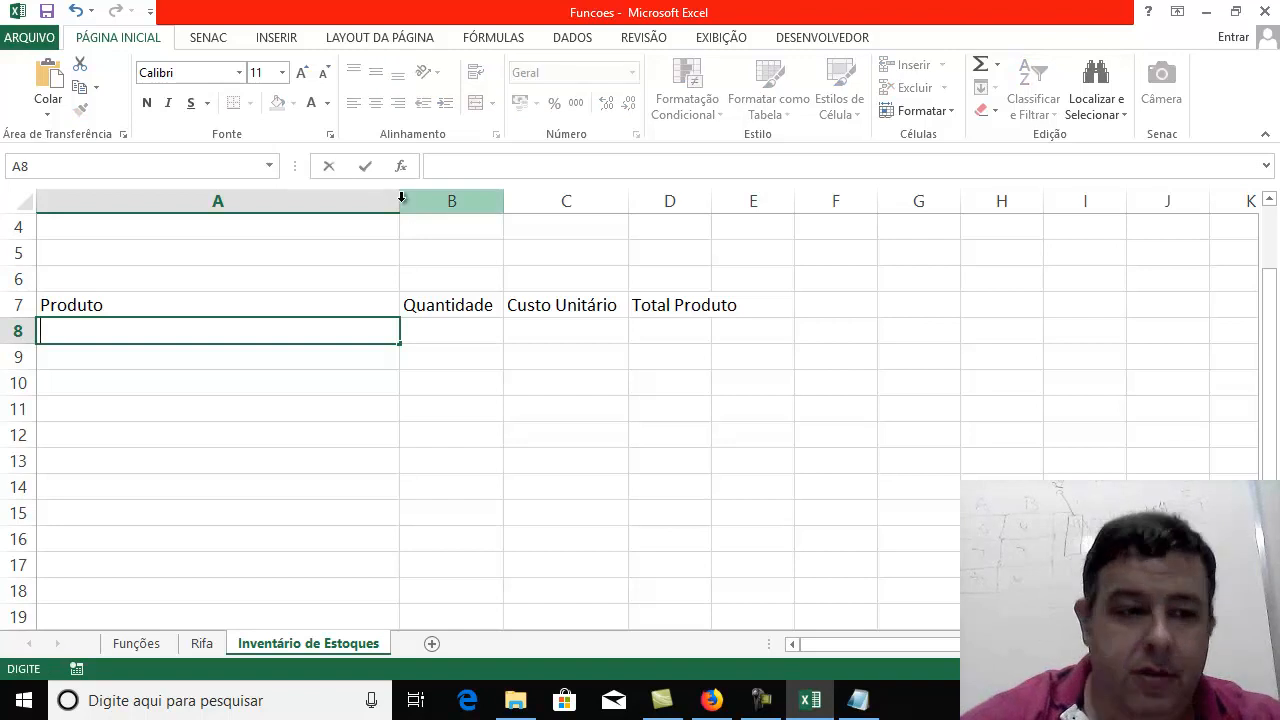
# Enter the store title "Loja Virgula Músical" in A4, three rows above the Produto header
pyautogui.press('Return')
pyautogui.press('Up')
pyautogui.press('Up')
pyautogui.press('Up')
pyautogui.press('Up')
pyautogui.press('Up')
pyautogui.write('Loja Ponto')
pyautogui.press('BackSpace')
pyautogui.press('BackSpace')
pyautogui.press('BackSpace')
pyautogui.press('BackSpace')
pyautogui.press('BackSpace')
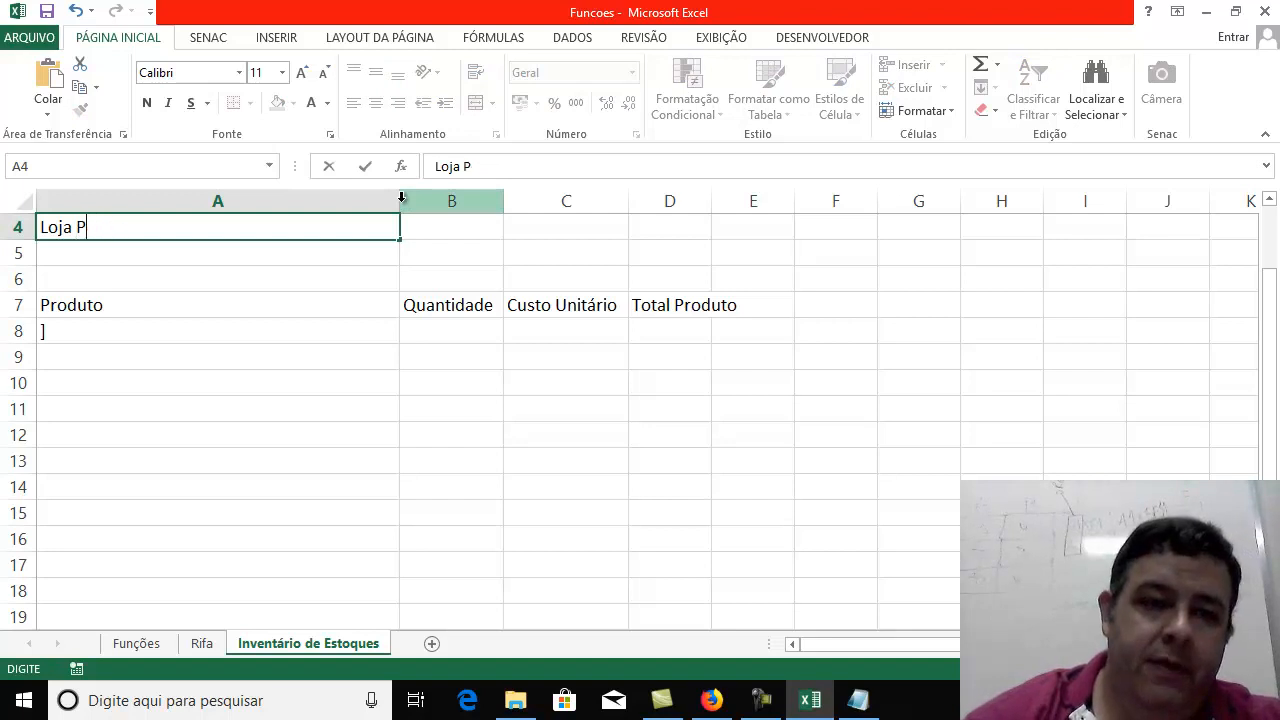
pyautogui.write('Vir')
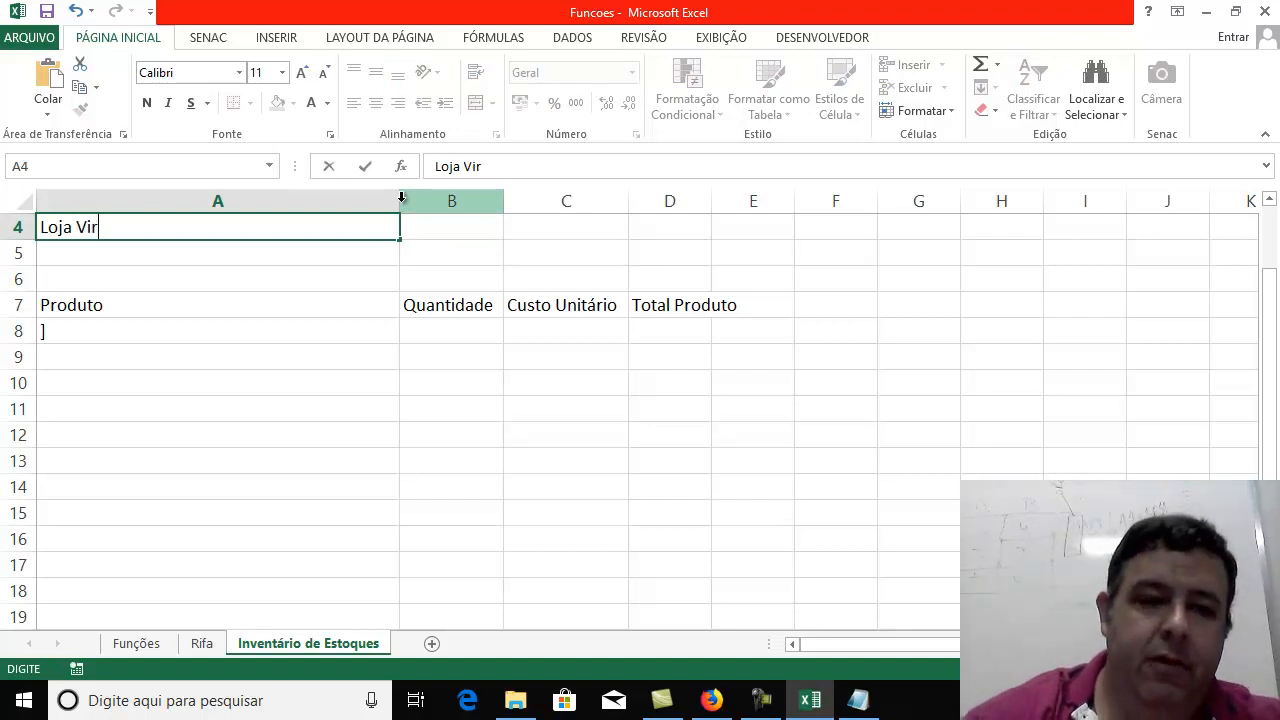
pyautogui.write('gula Músical')
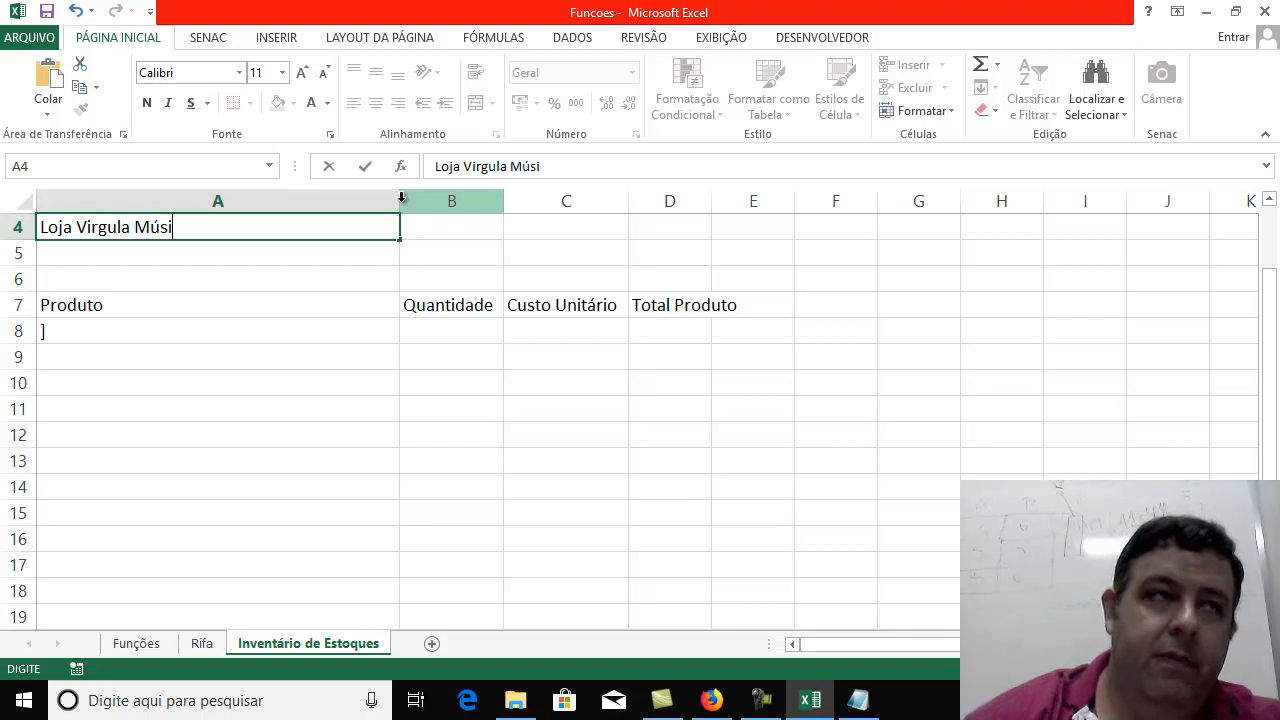
pyautogui.press('Return')
# Clear the stray "]" from cell A8
pyautogui.press('Return')
pyautogui.press('Return')
pyautogui.press('Return')
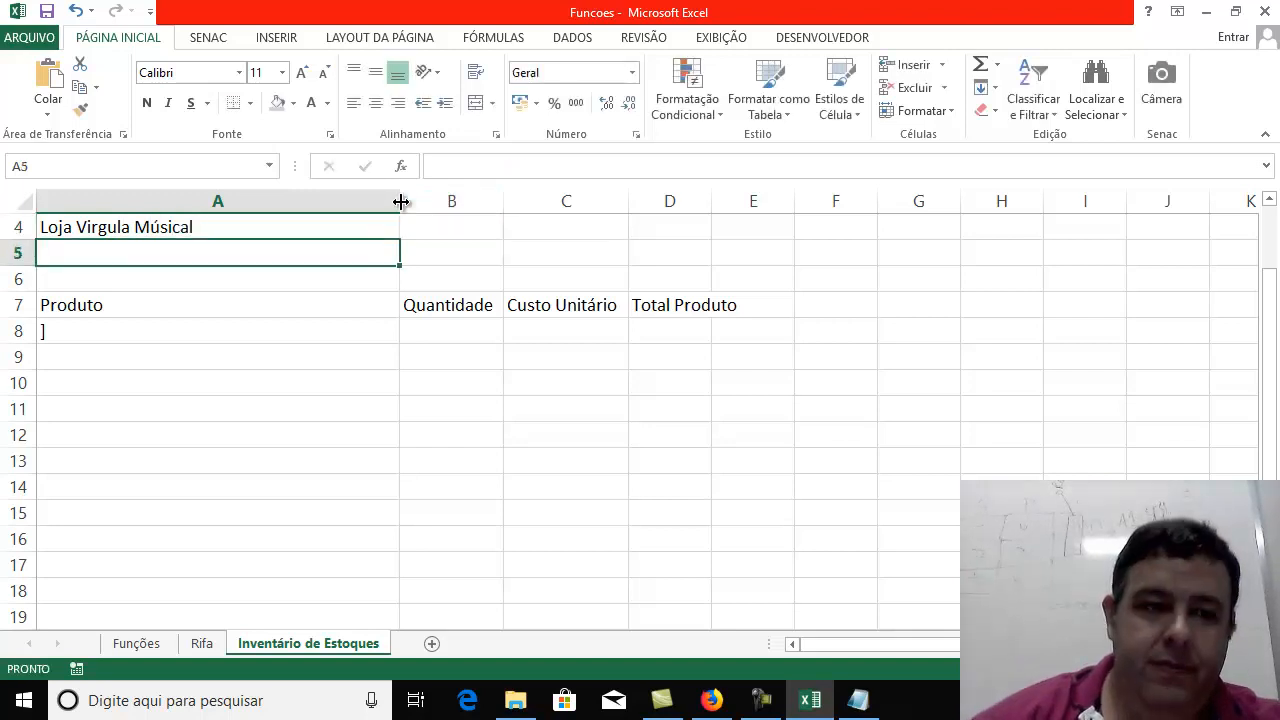
pyautogui.press('Delete')
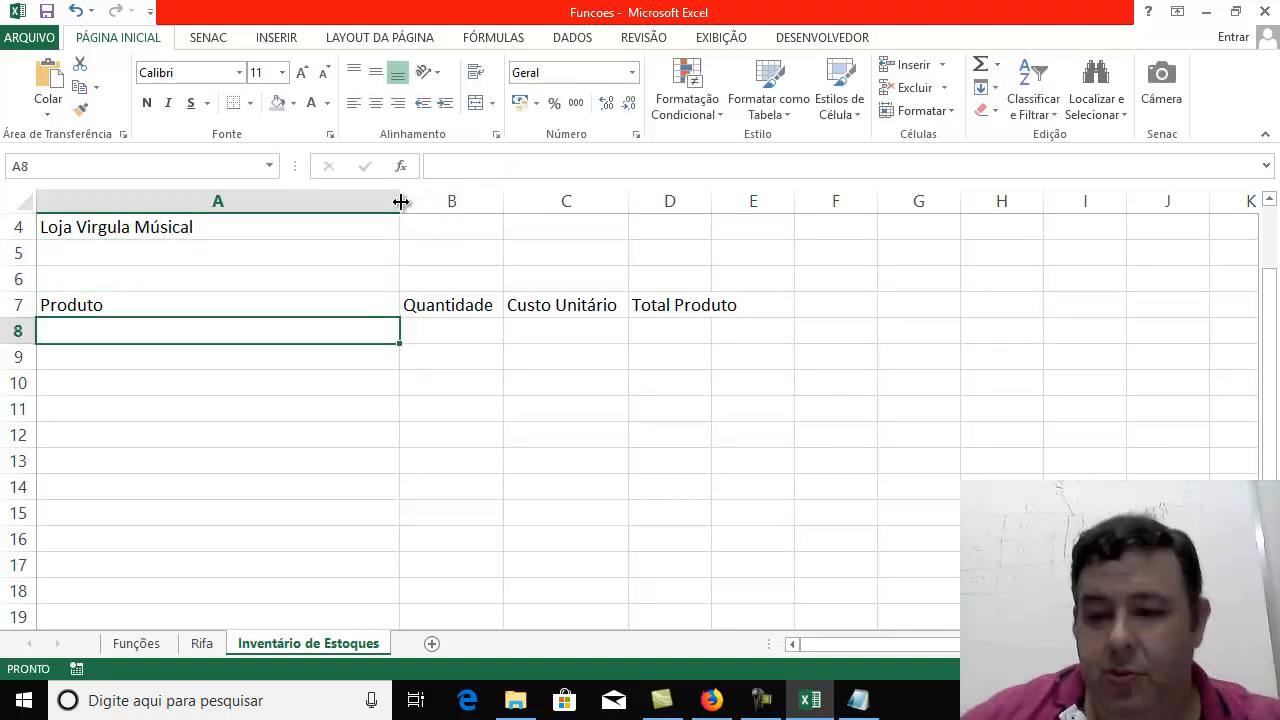
pyautogui.click(760, 703)
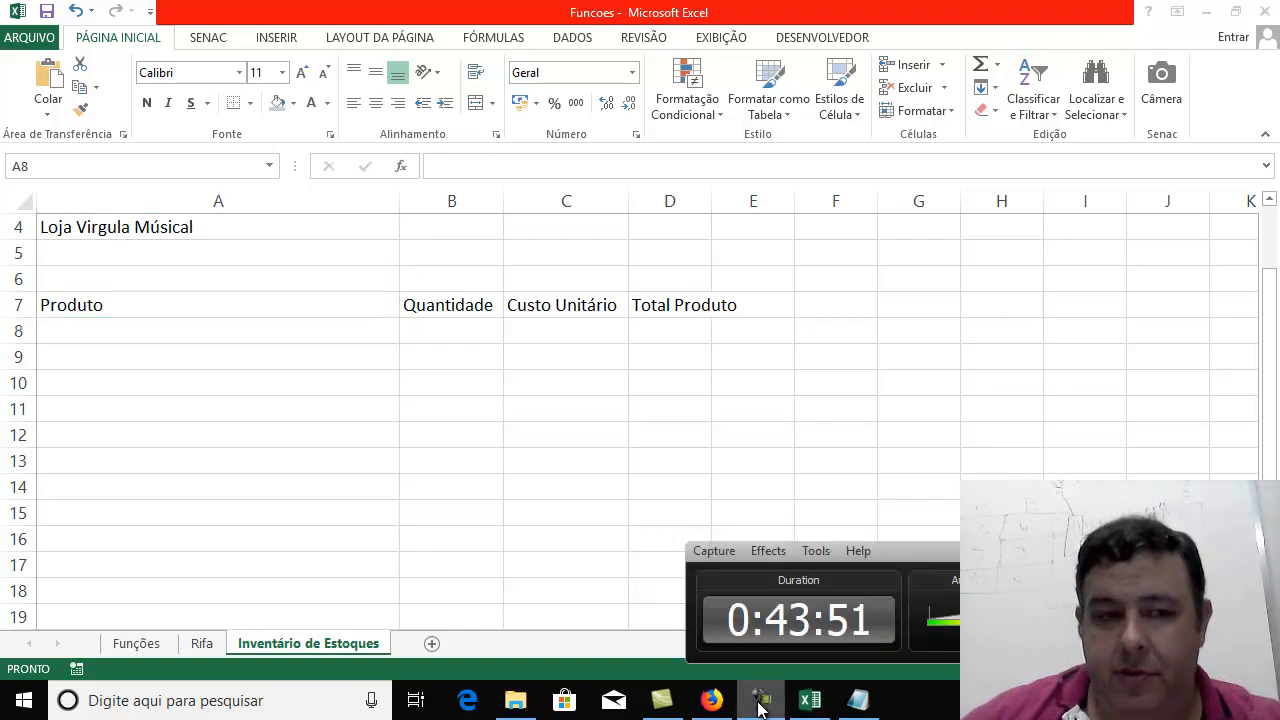
pyautogui.click(760, 703)
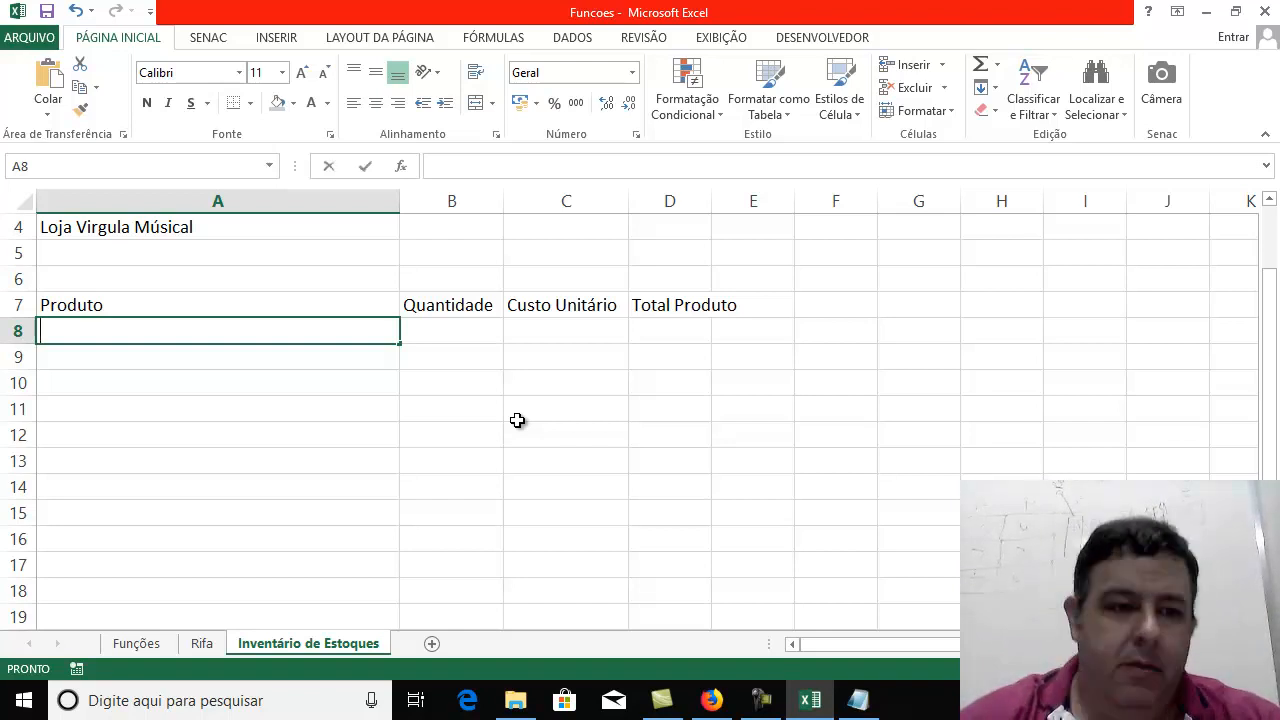
# Enter "Caixa de Som BT Roland" as the first product in A8
pyautogui.write('Caixa de Som')
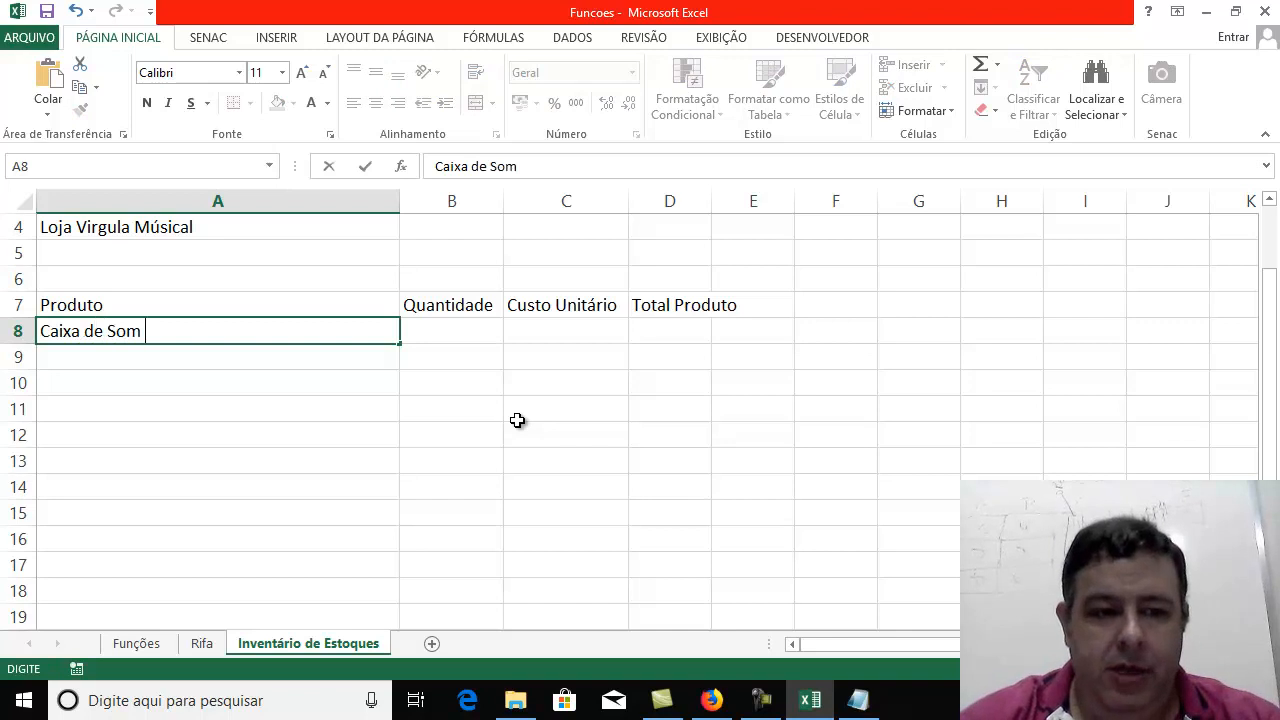
pyautogui.write(' BT')
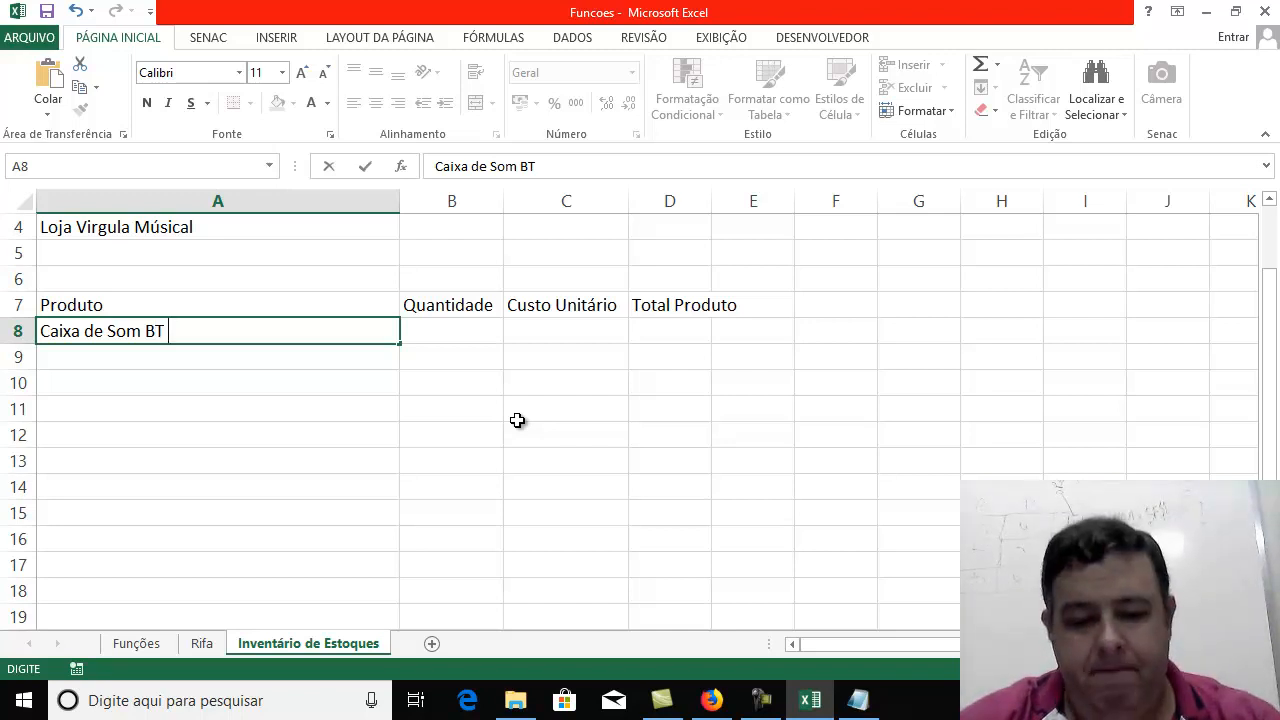
pyautogui.write('Rolan')
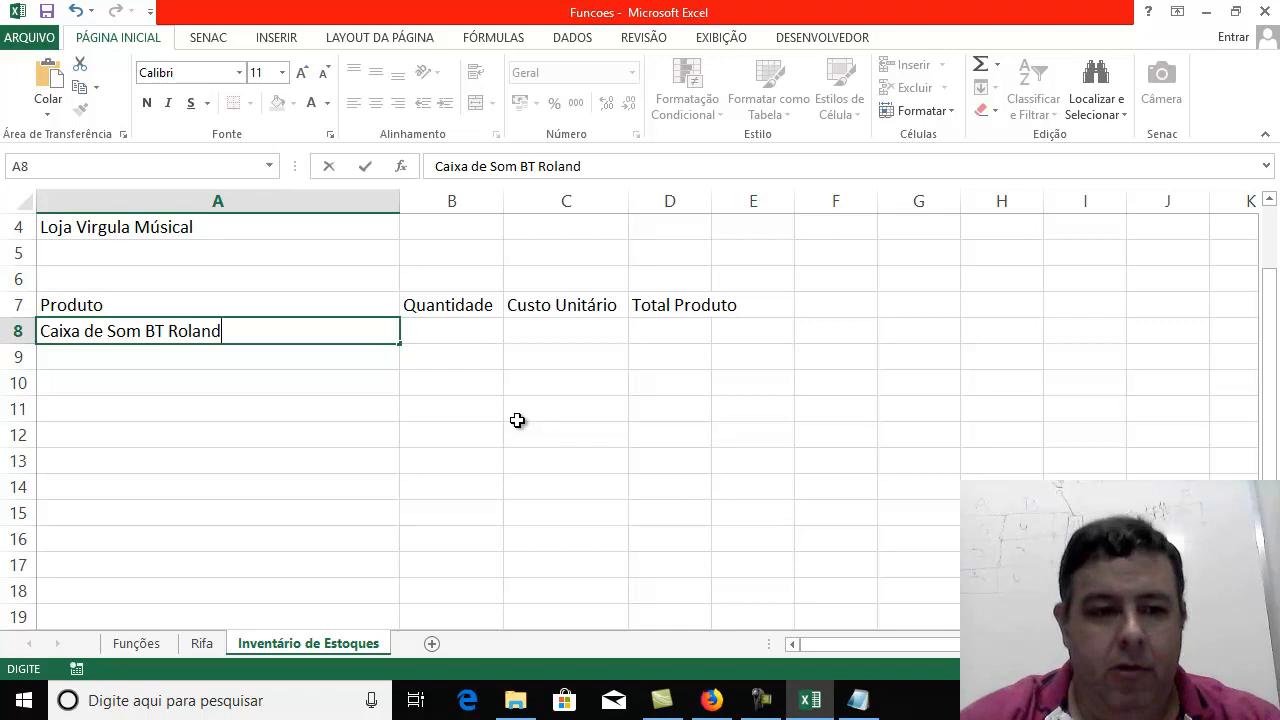
pyautogui.write('d')
pyautogui.press('Tab')
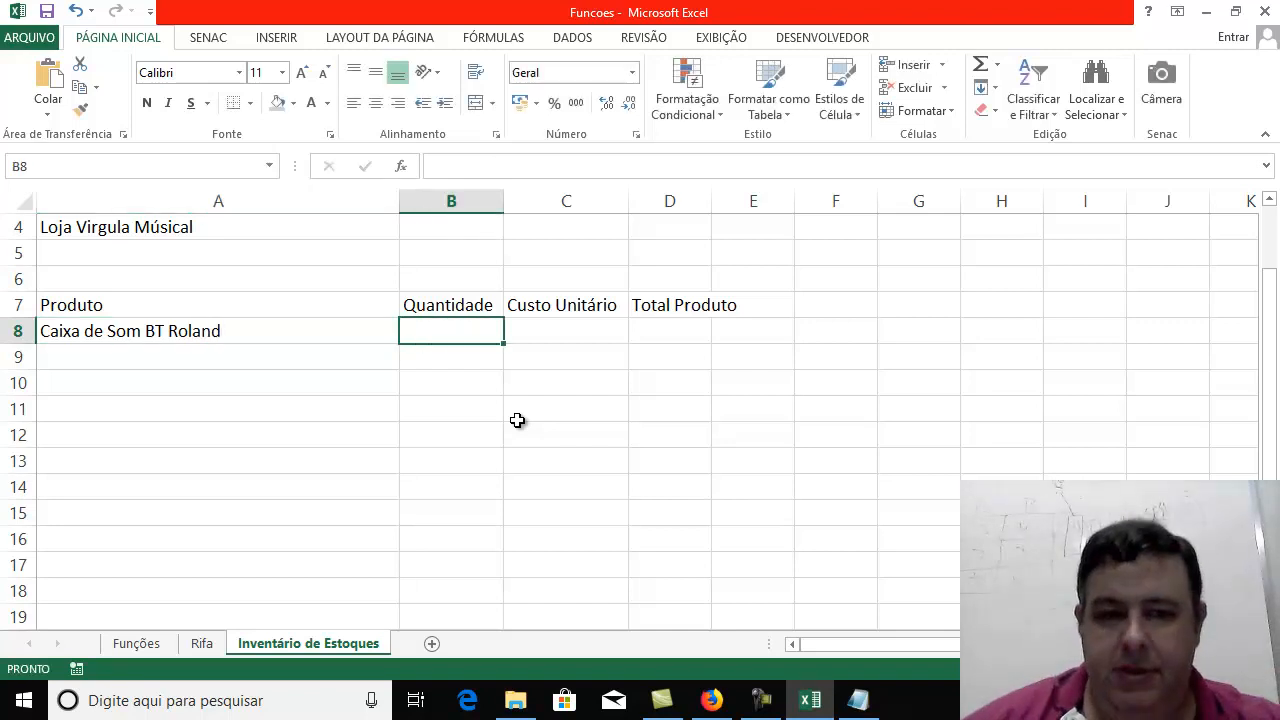
# Enter 3 as the quantity for the Roland speaker in B8
pyautogui.press('pagedown')
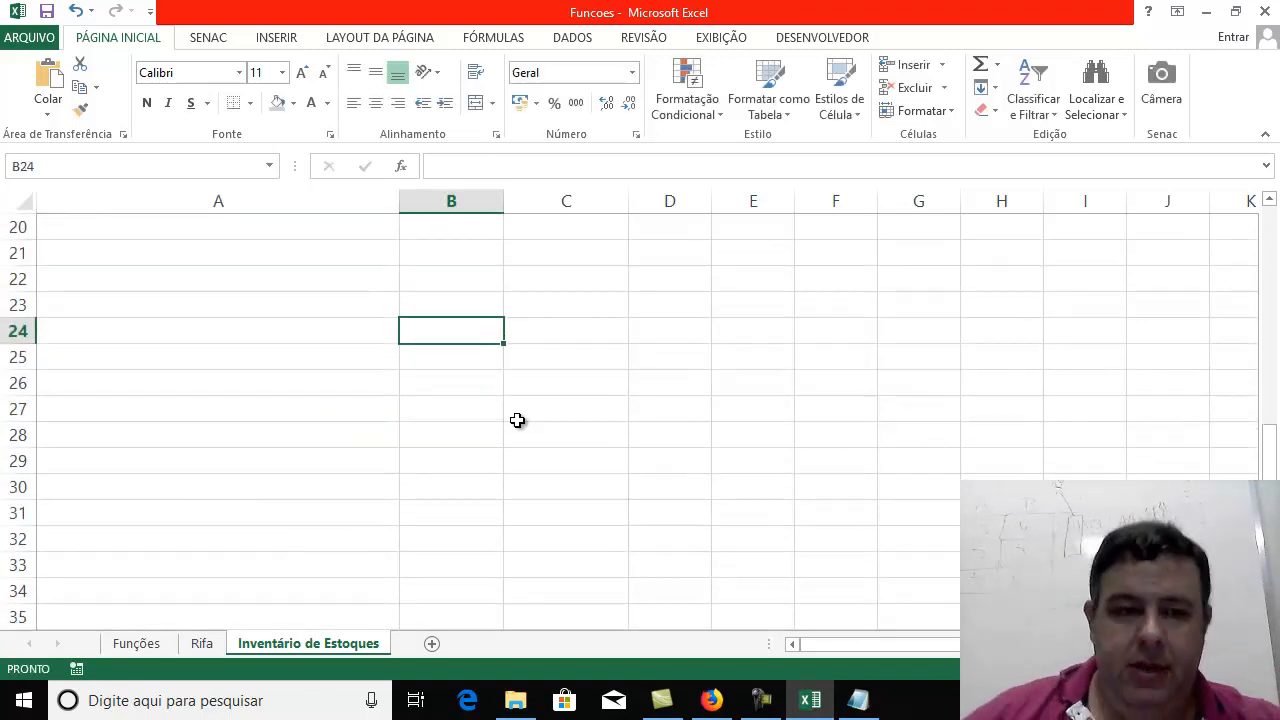
pyautogui.scroll(7, 597, 417)
pyautogui.click(455, 408)
pyautogui.write('3')
pyautogui.press('Tab')
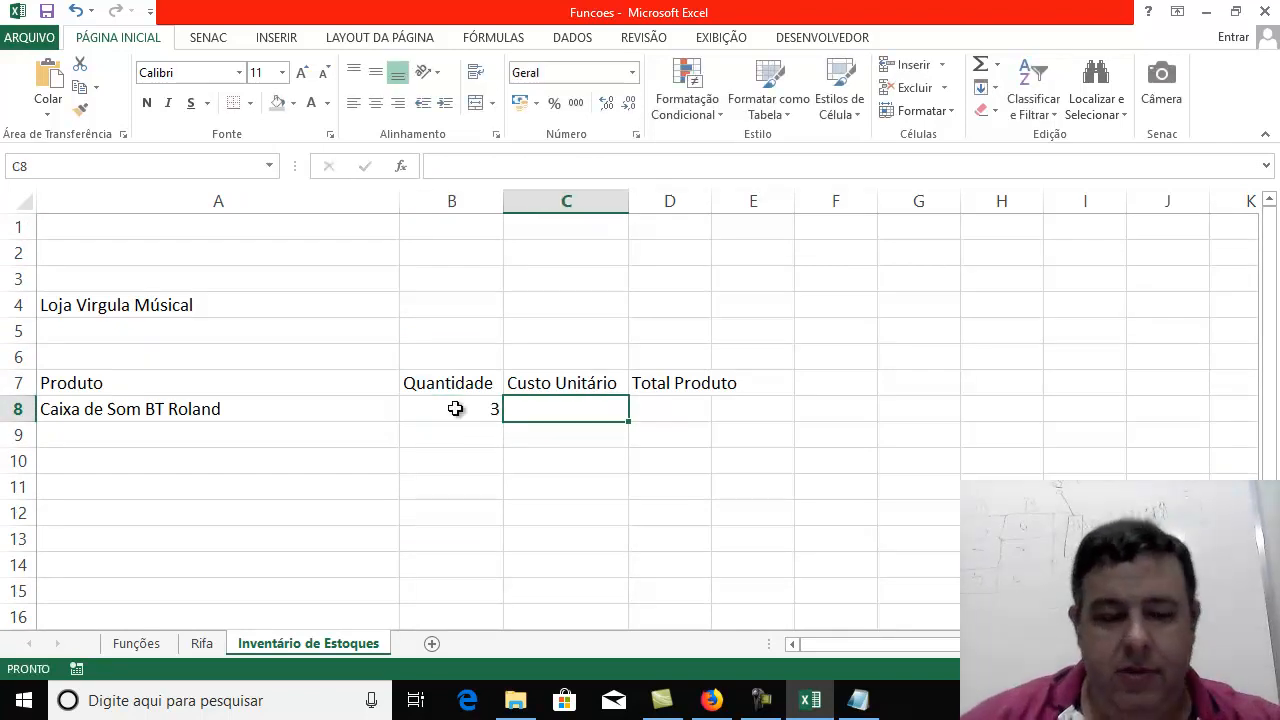
# Add the power rating "35W" to the end of the Roland speaker's product name in A8
pyautogui.click(258, 400)
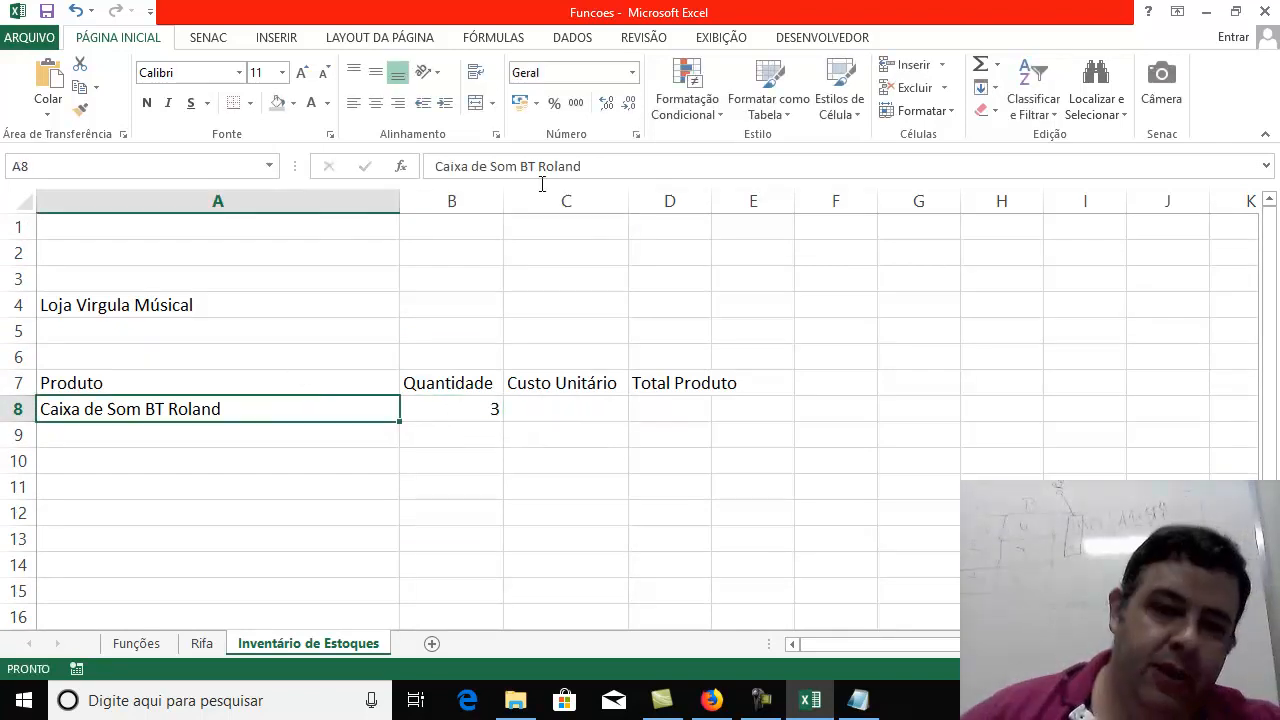
pyautogui.click(627, 163)
pyautogui.write('35w')
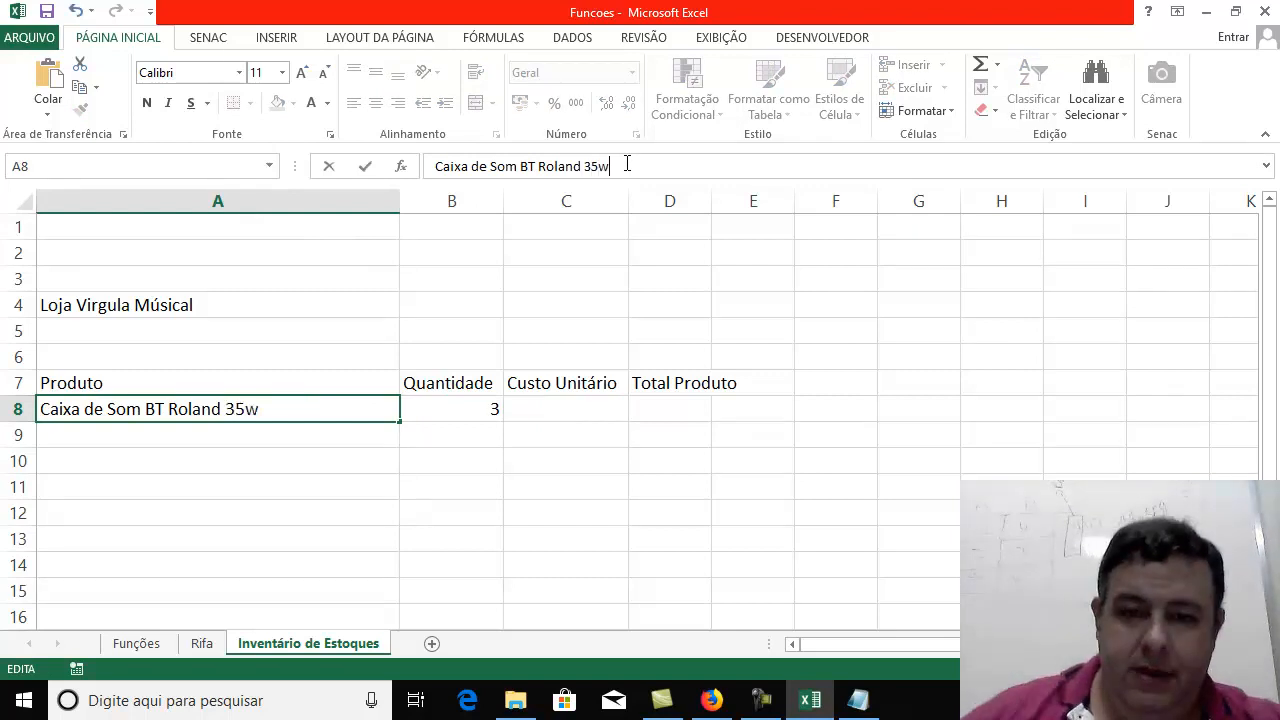
pyautogui.press('BackSpace')
pyautogui.write('W')
pyautogui.press('Return')
# Enter 1230 as the Roland speaker's unit cost in C8
pyautogui.click(600, 407)
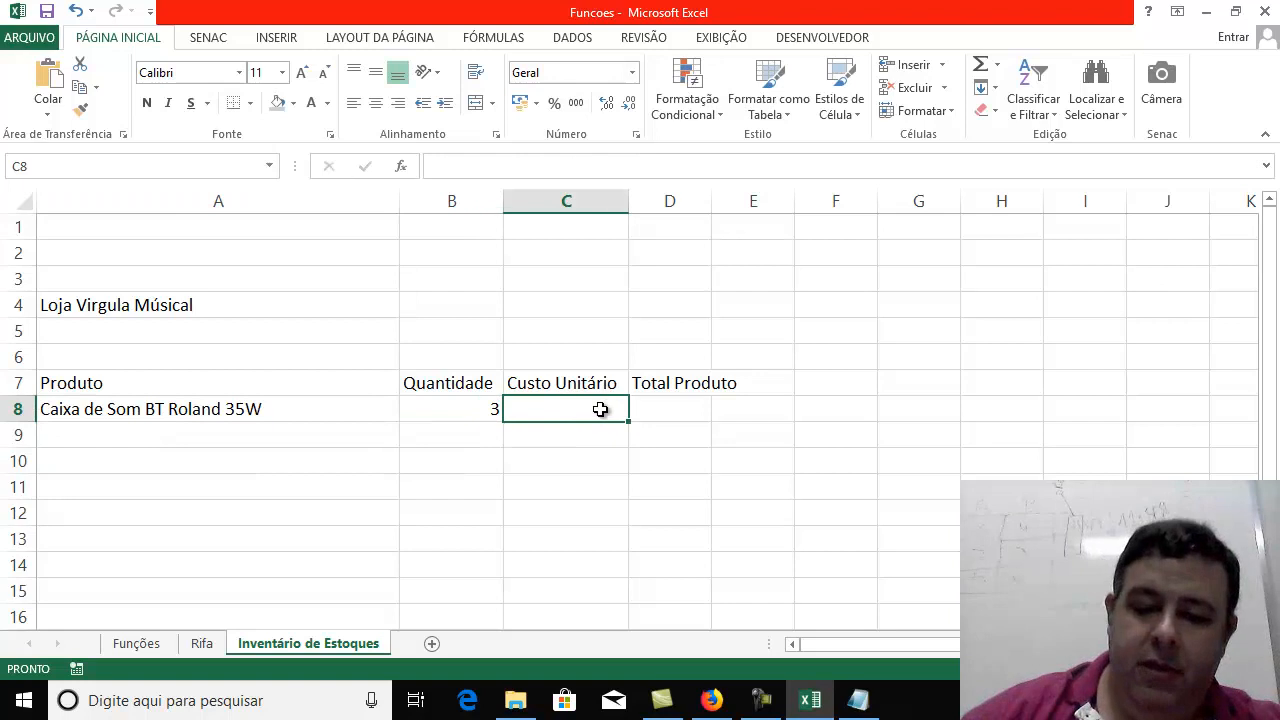
pyautogui.write('1230,00')
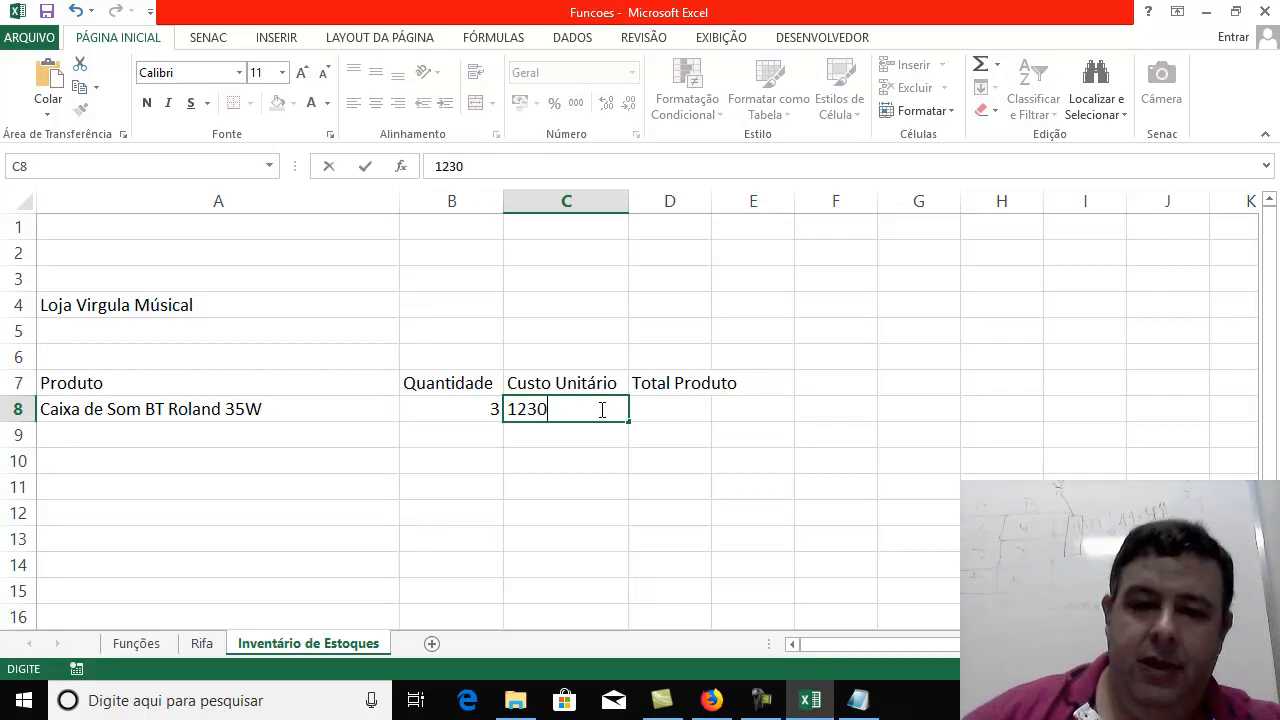
pyautogui.press('Return')
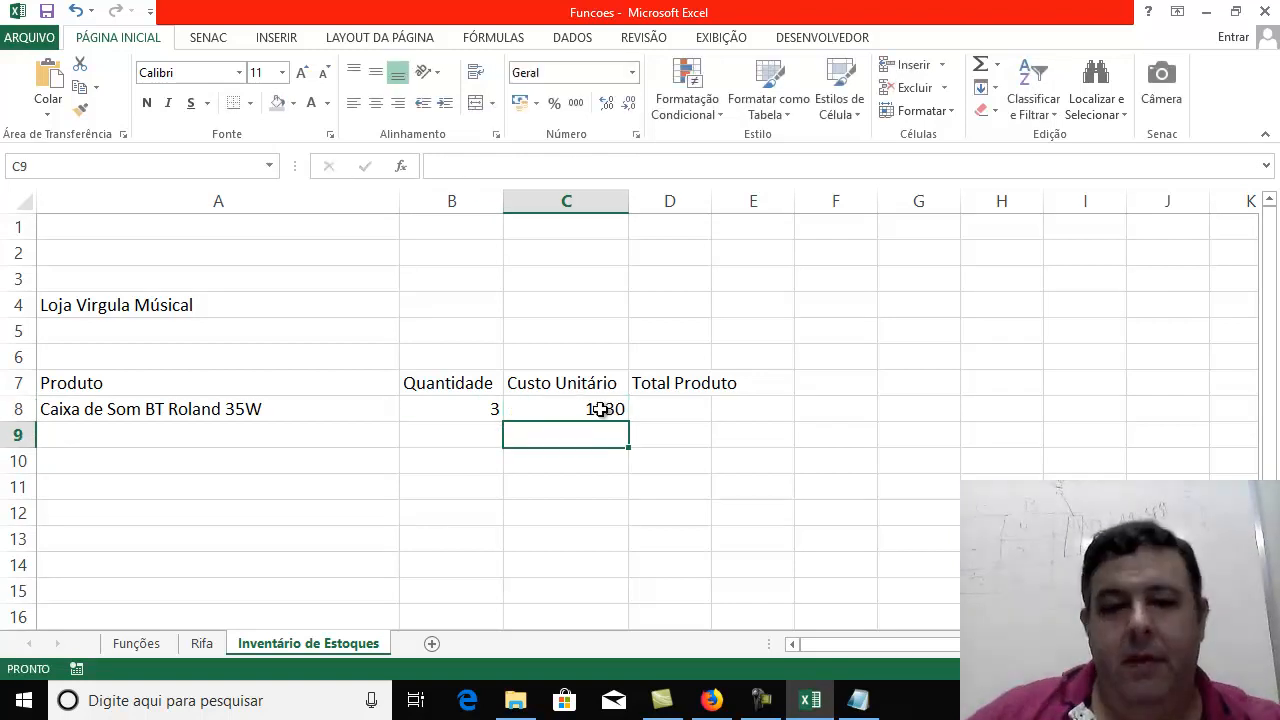
# Enter "Fones AKG K556" as the second product in A9
pyautogui.click(112, 451)
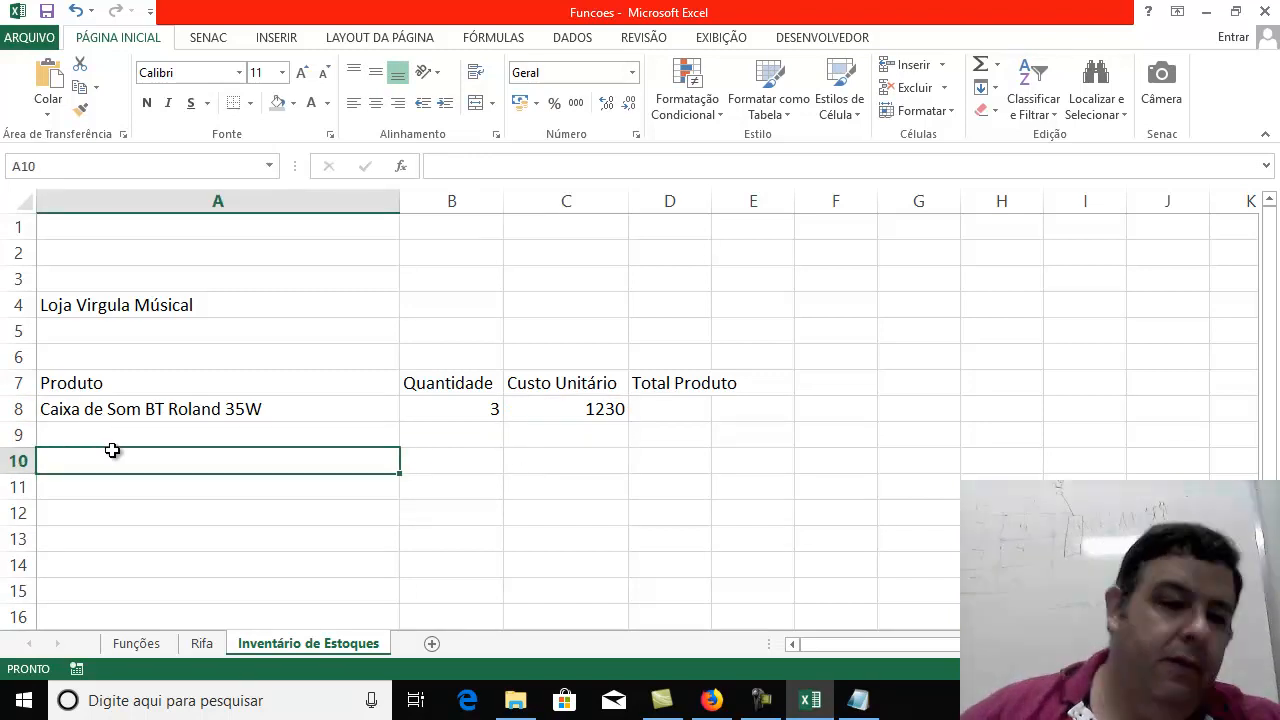
pyautogui.click(120, 438)
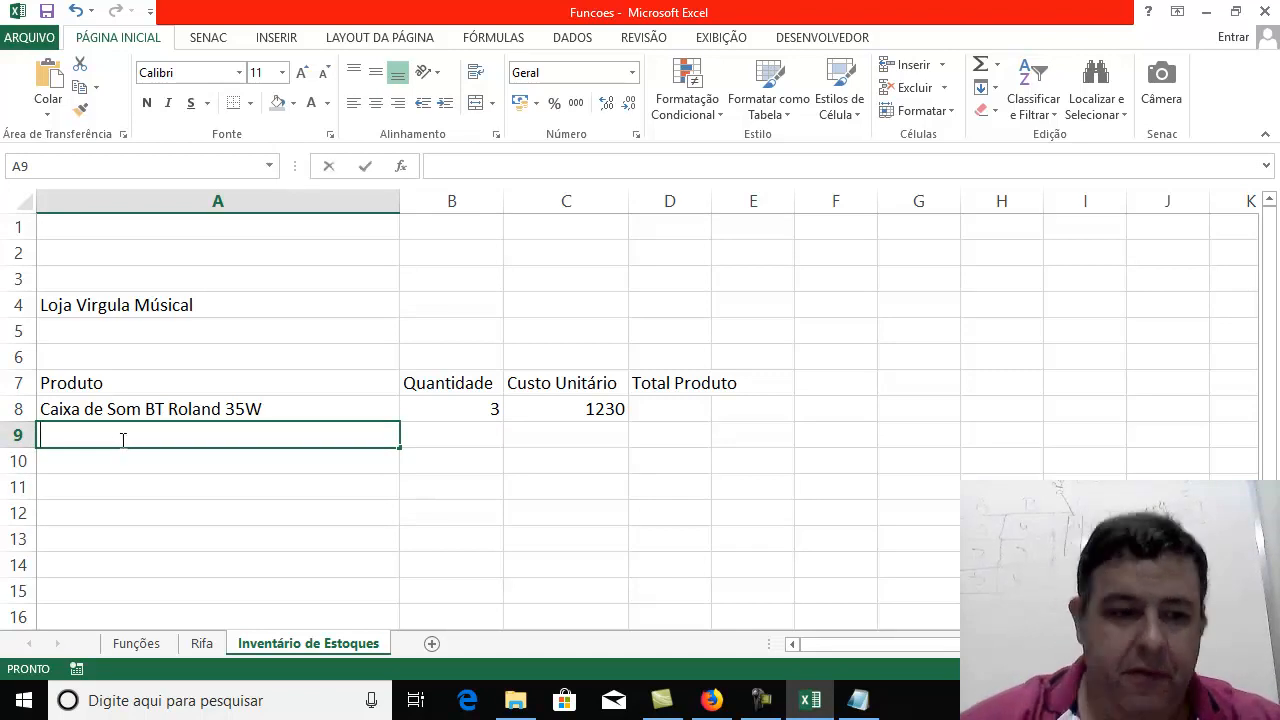
pyautogui.write('Fones AKG')
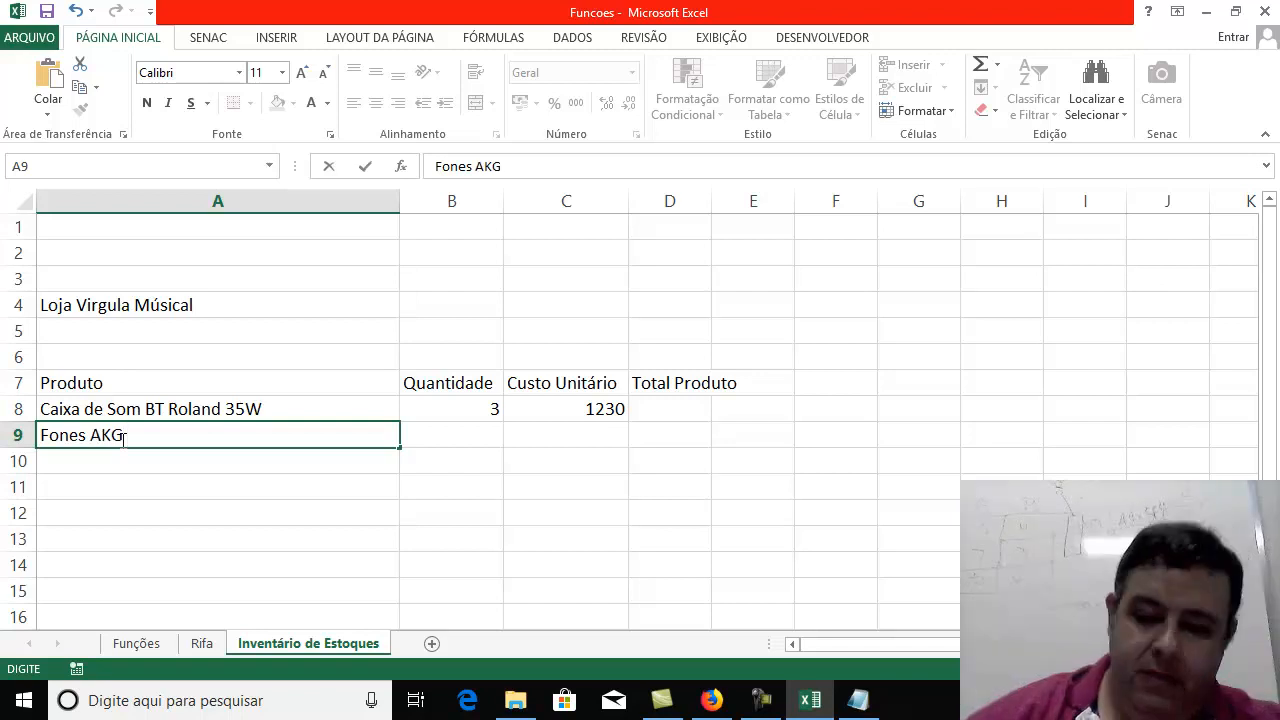
pyautogui.write(' K')
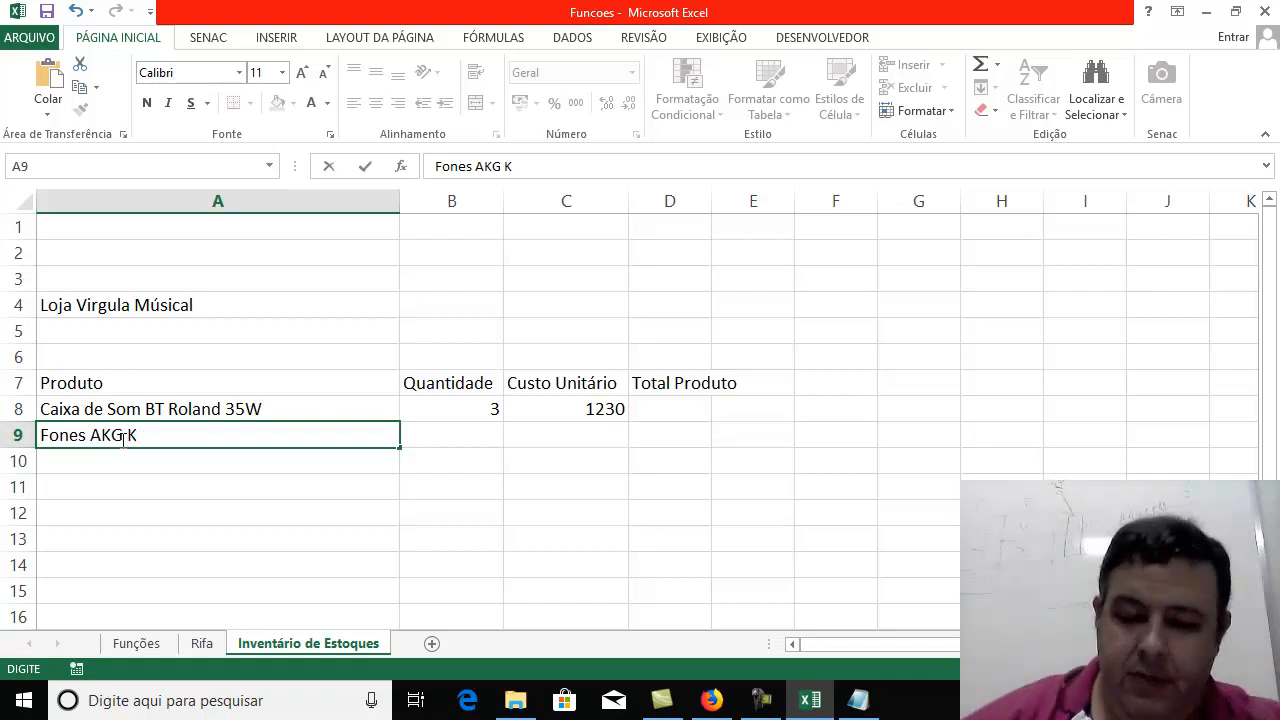
pyautogui.write('556')
pyautogui.hotkey('ctrl', 'Return')
pyautogui.press('Right')
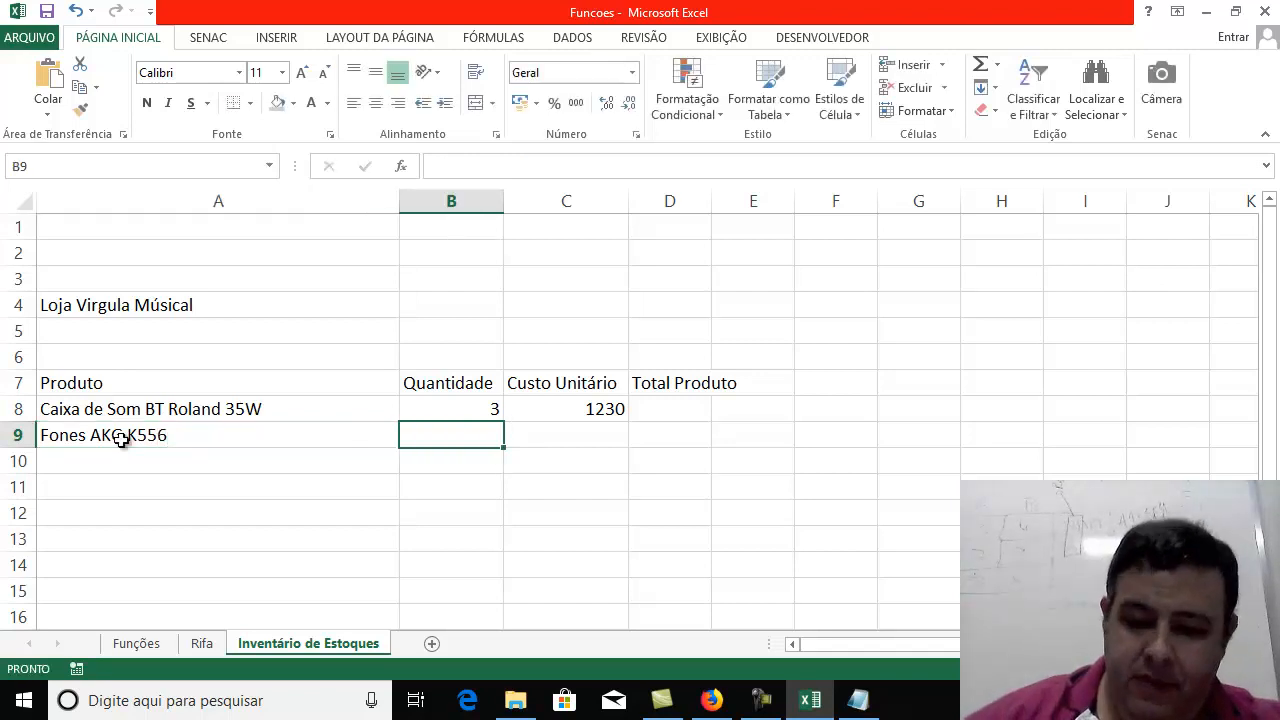
# Enter a quantity of 15 in B9 and a unit cost of 145 in C9 for the AKG headphones
pyautogui.write('15')
pyautogui.press('Tab')
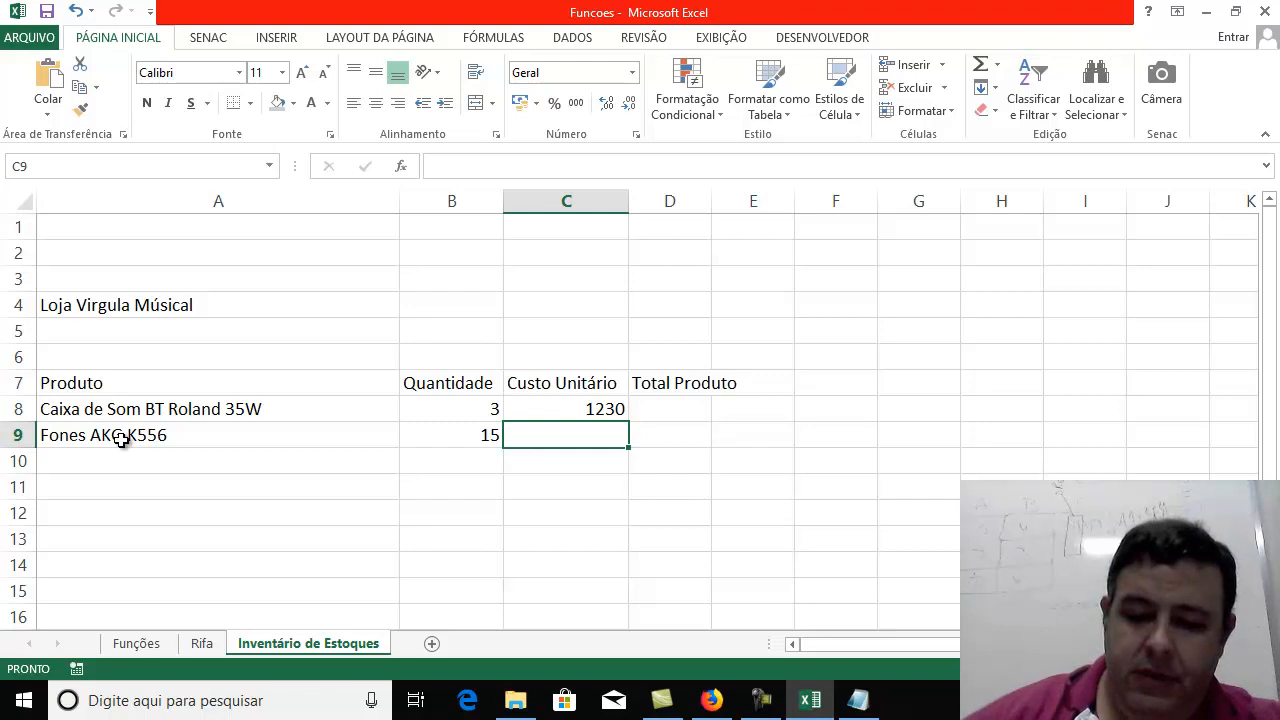
pyautogui.write('145')
pyautogui.press('Return')
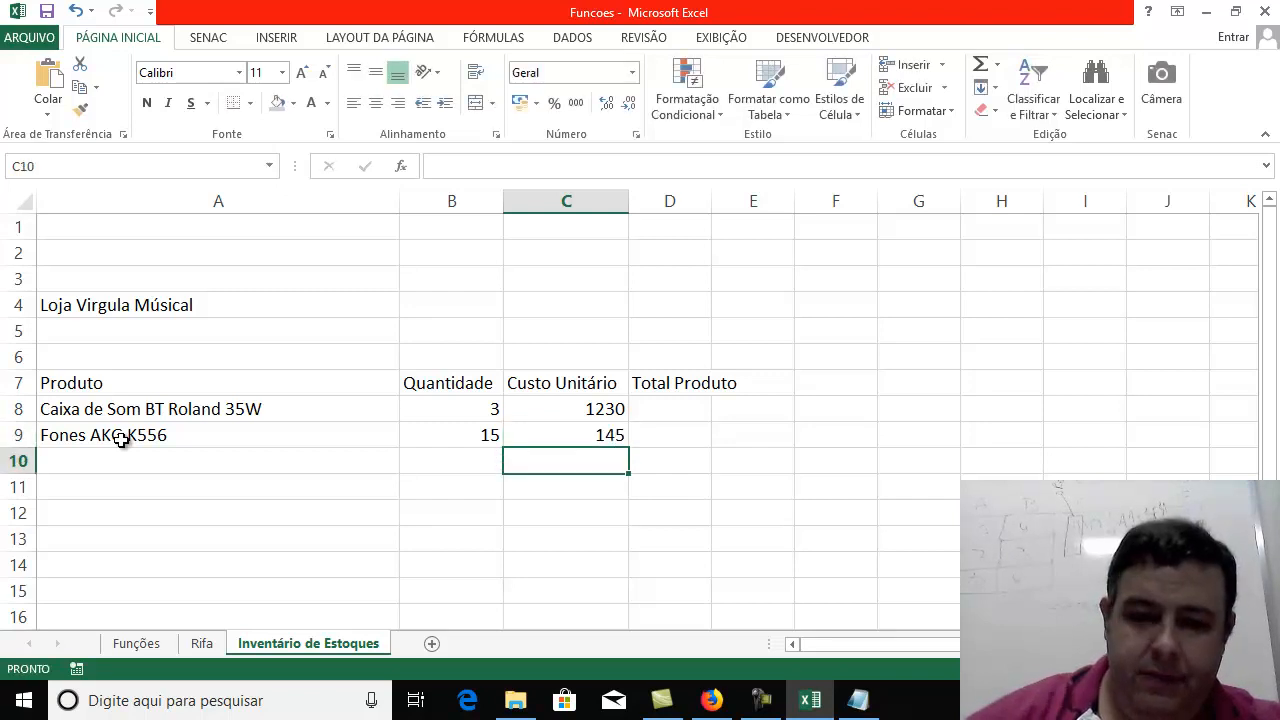
# Enter "TV Sony 51 " 4K" as the third product in A10
pyautogui.press('Left')
pyautogui.press('Left')
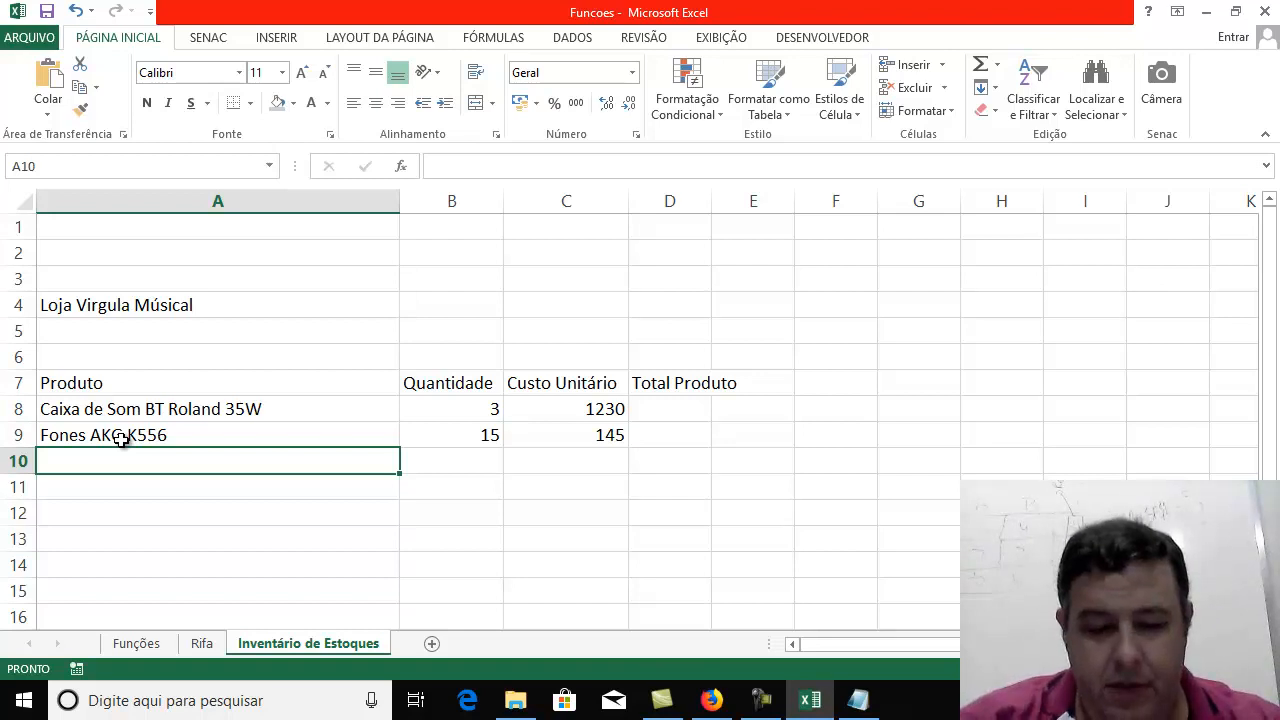
pyautogui.write('TV ')
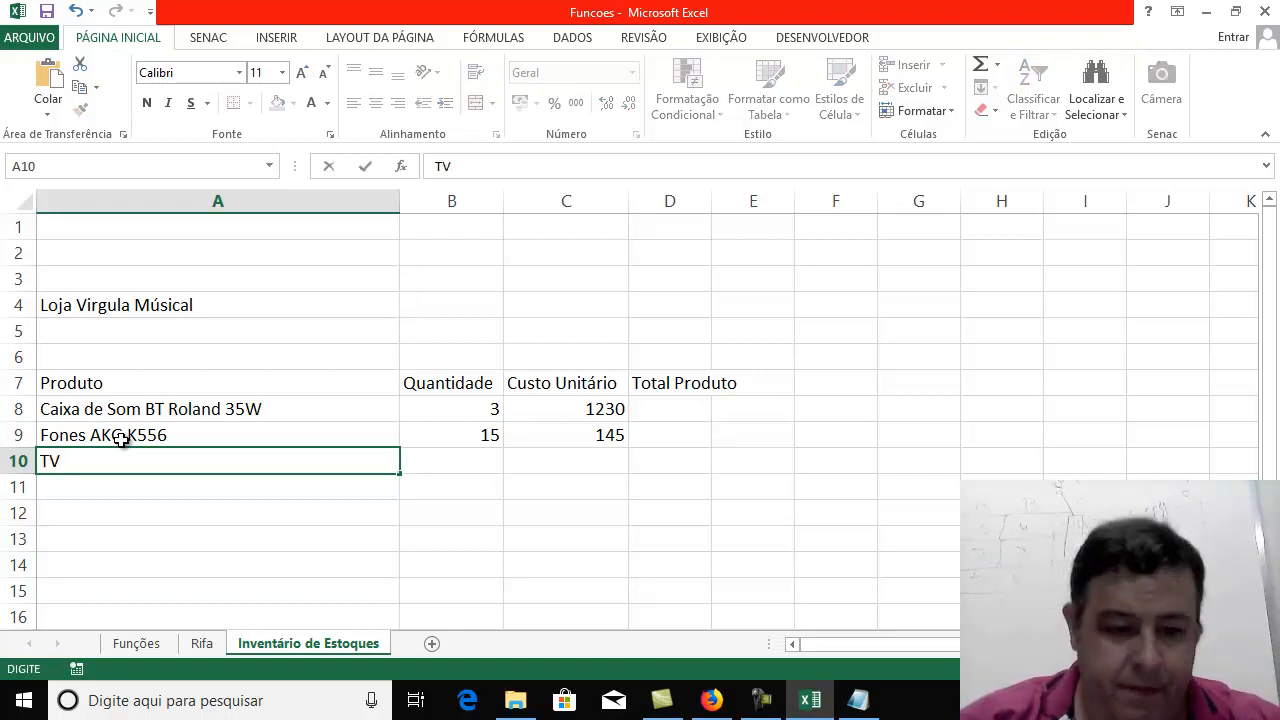
pyautogui.write('Sony ')
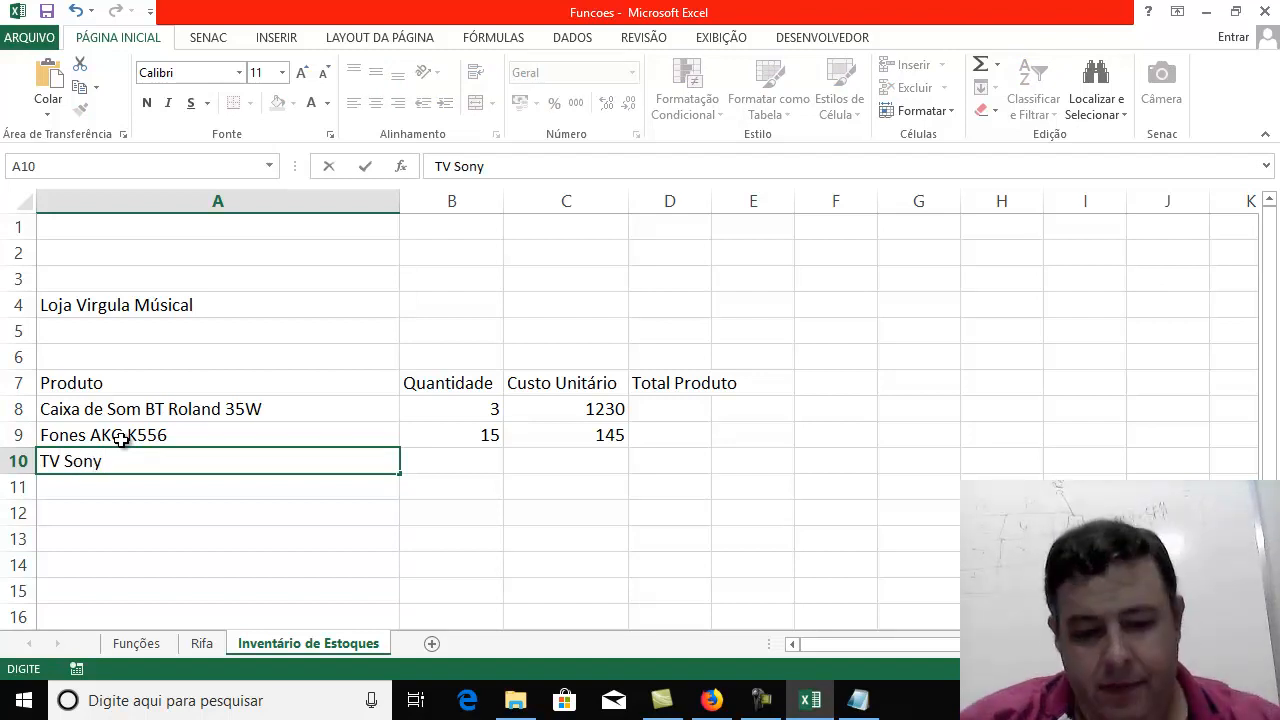
pyautogui.write('5')
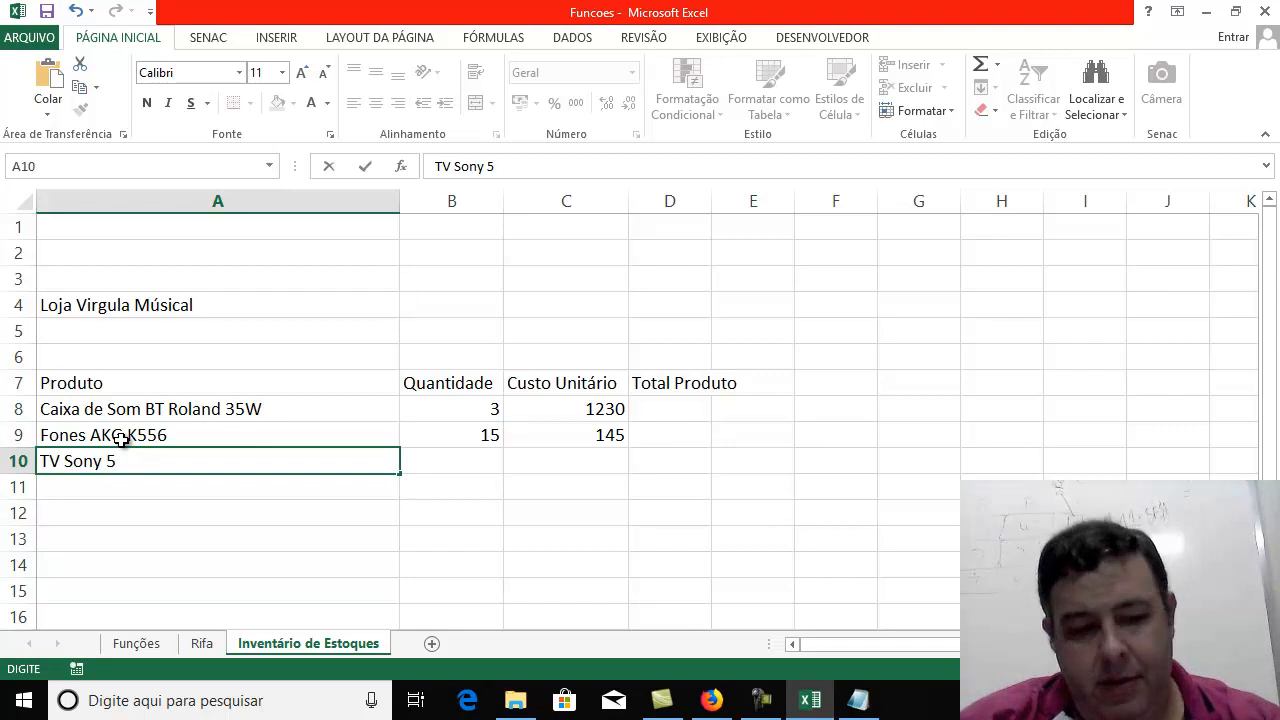
pyautogui.write('1 " ')
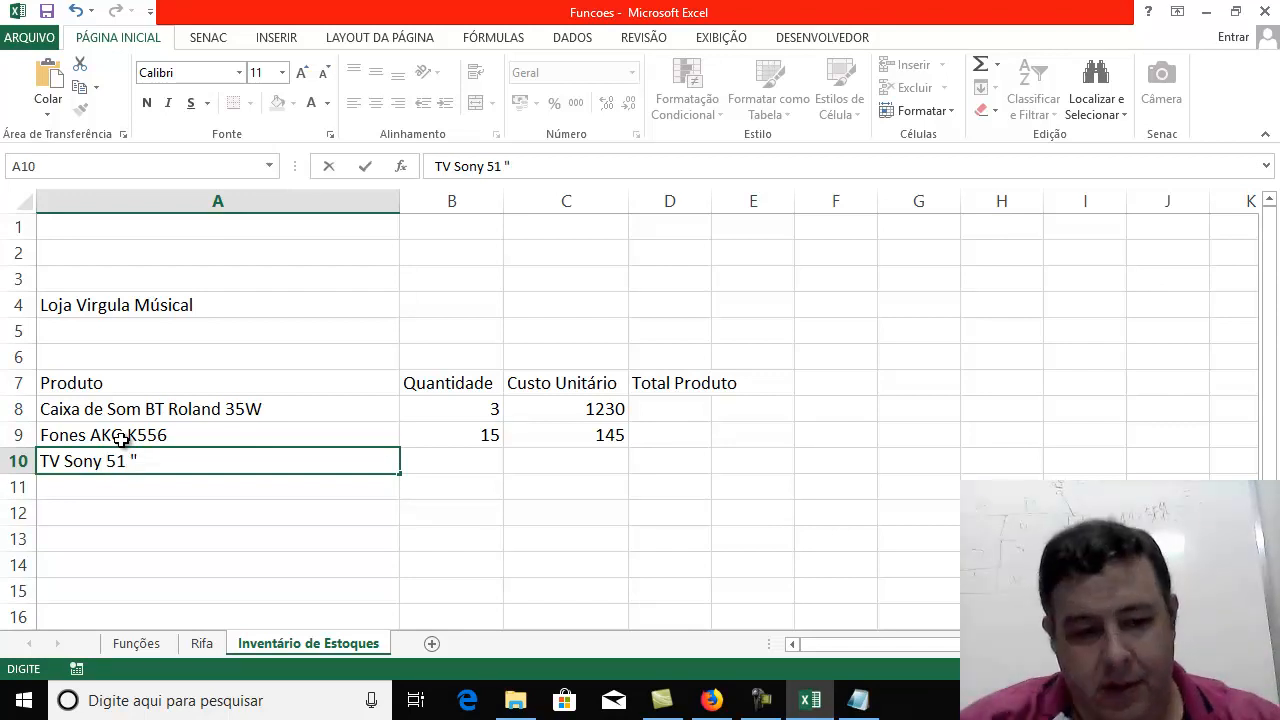
pyautogui.write('4k')
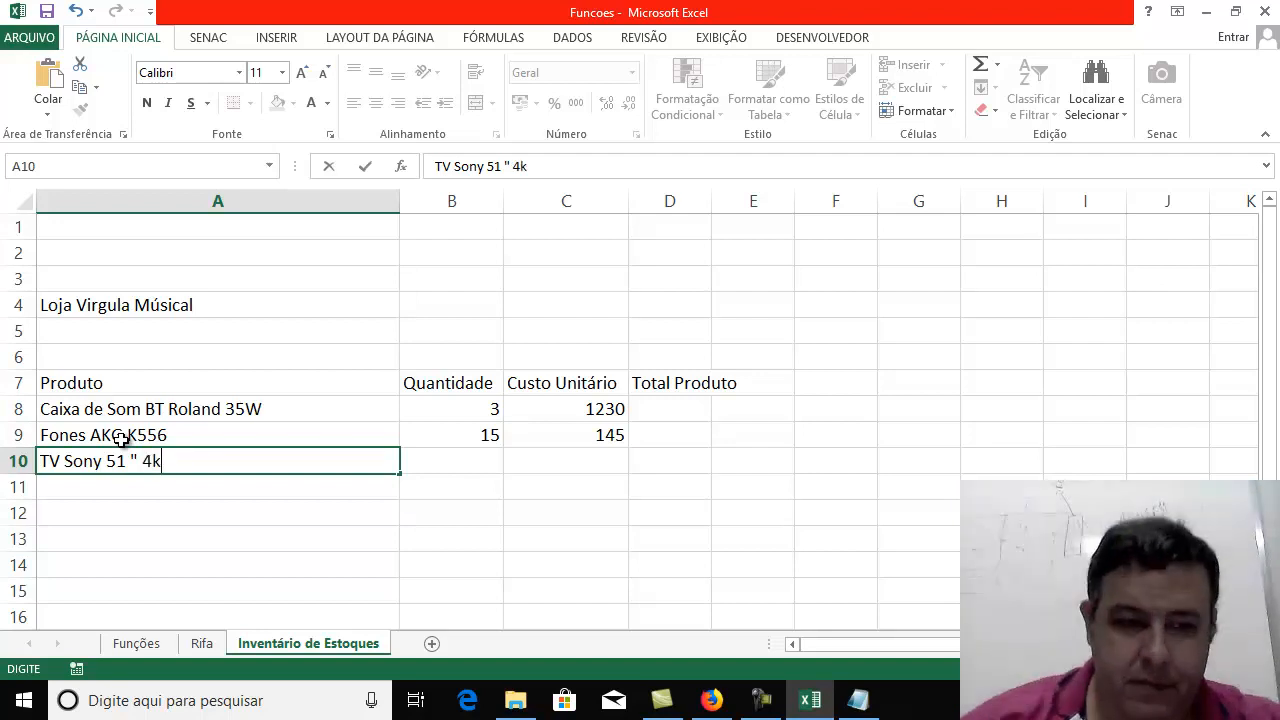
pyautogui.press('BackSpace')
pyautogui.write('K')
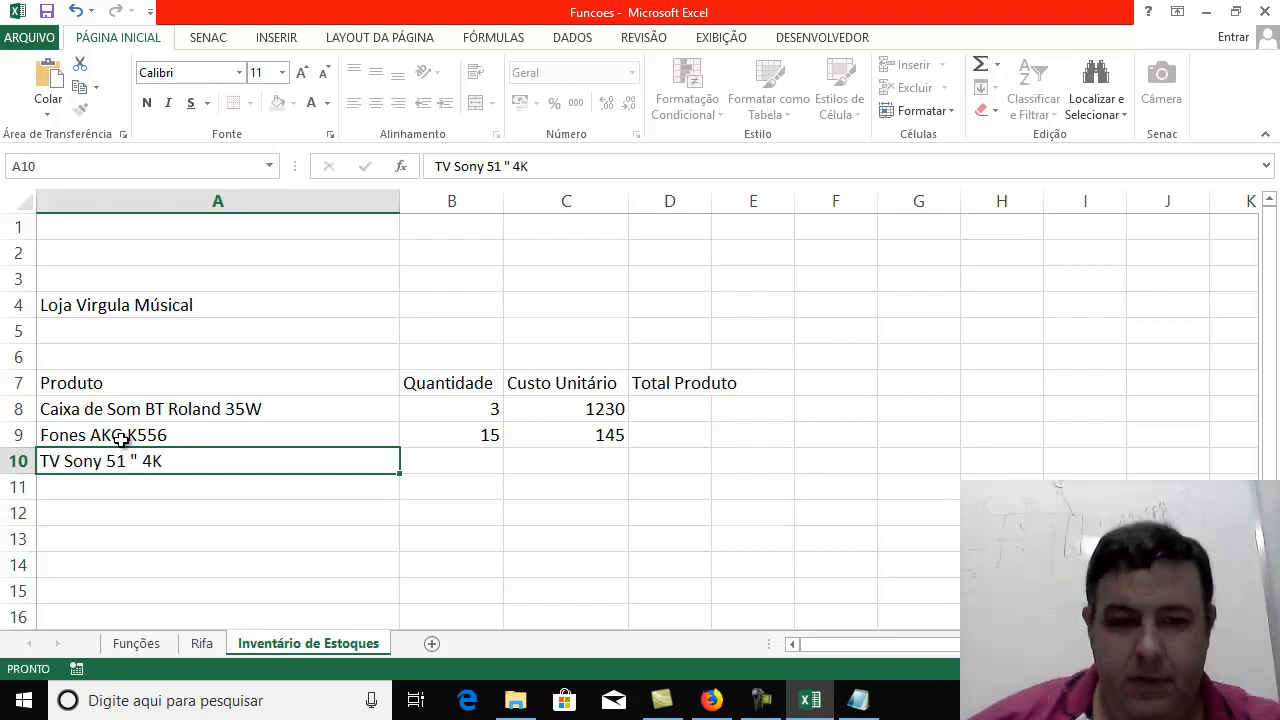
pyautogui.press('Tab')
pyautogui.write('-')
pyautogui.press('Right')
pyautogui.press('Escape')
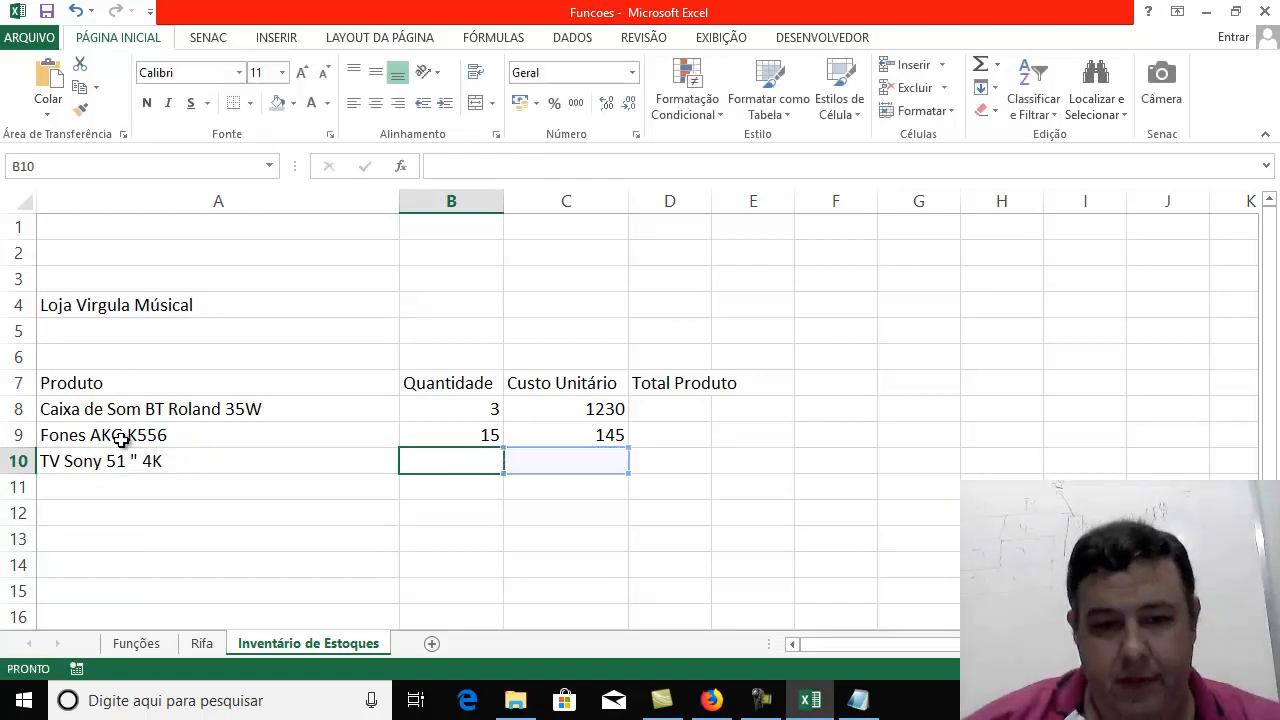
# Enter "-" as the Sony TV's quantity in B10
pyautogui.write('-')
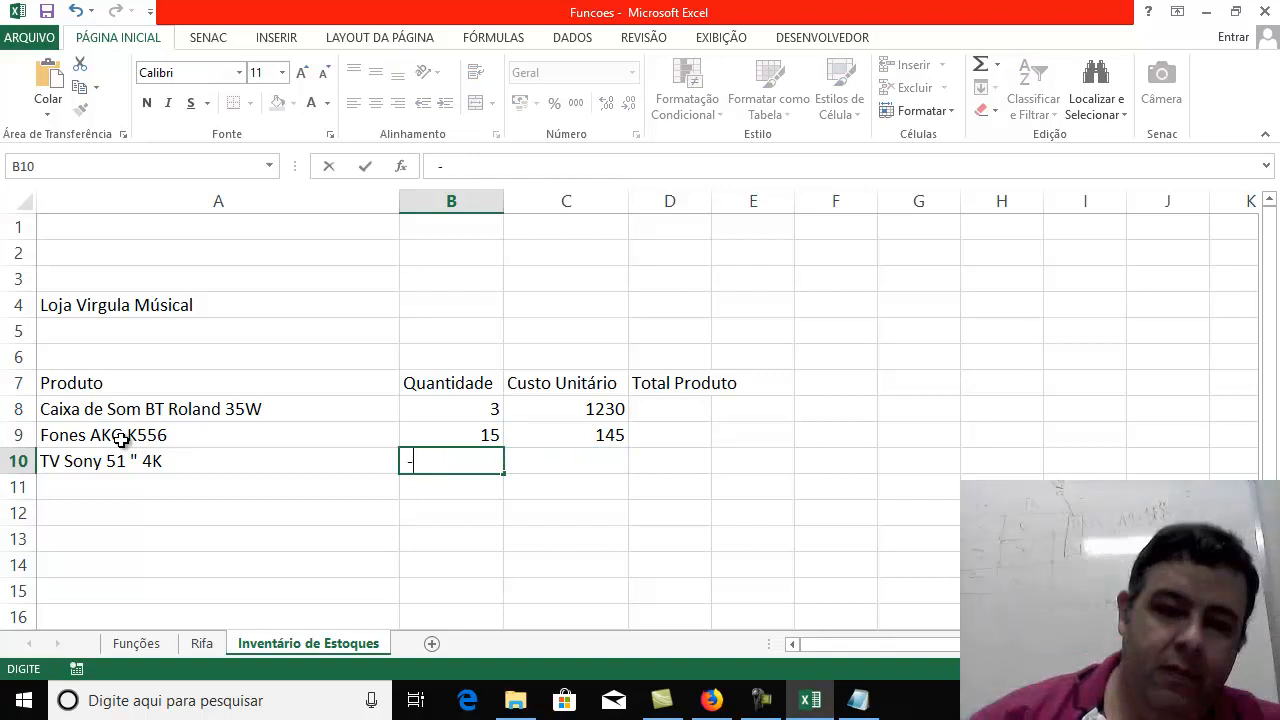
pyautogui.press('Return')
pyautogui.press('Up')
pyautogui.press('Right')
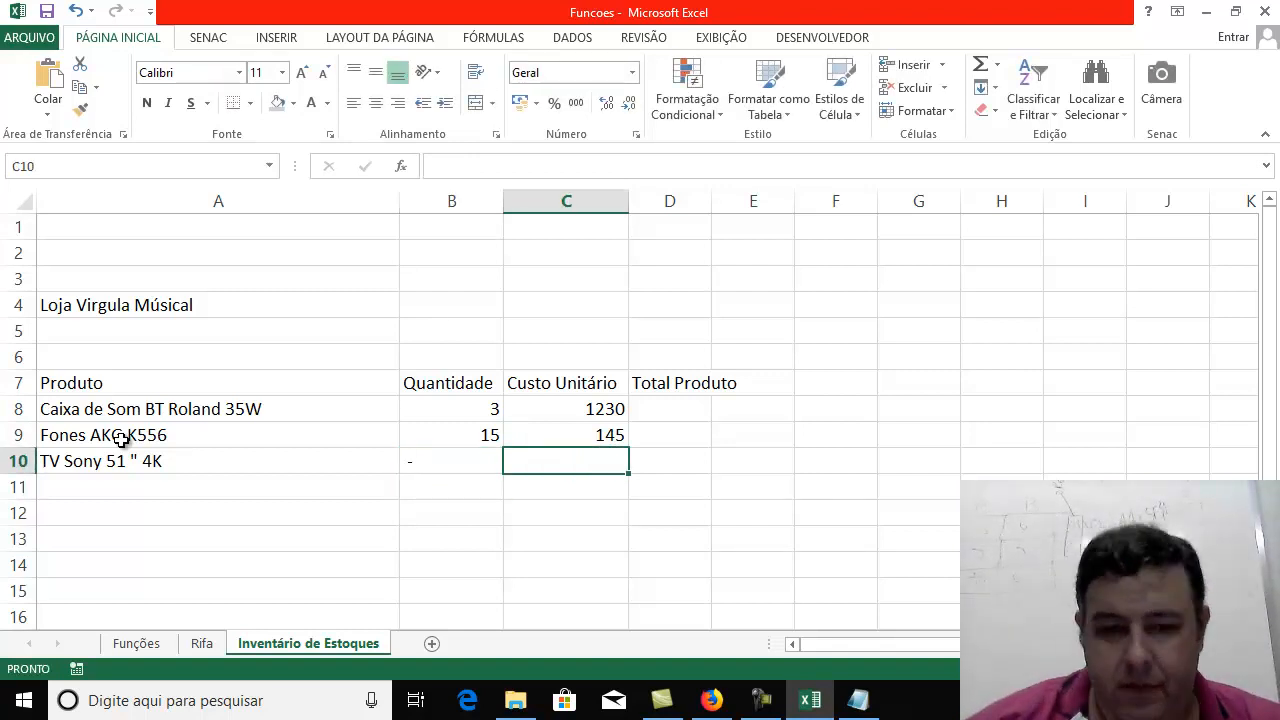
pyautogui.press('Left')
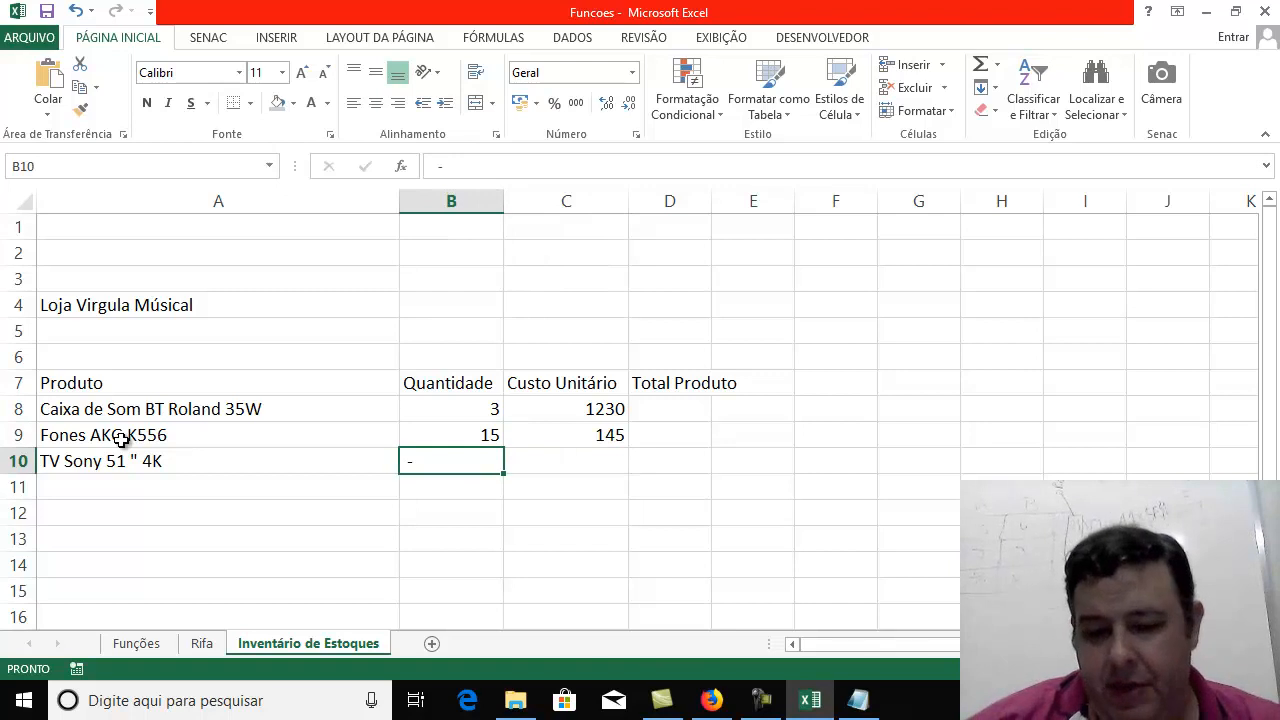
pyautogui.press('Right')
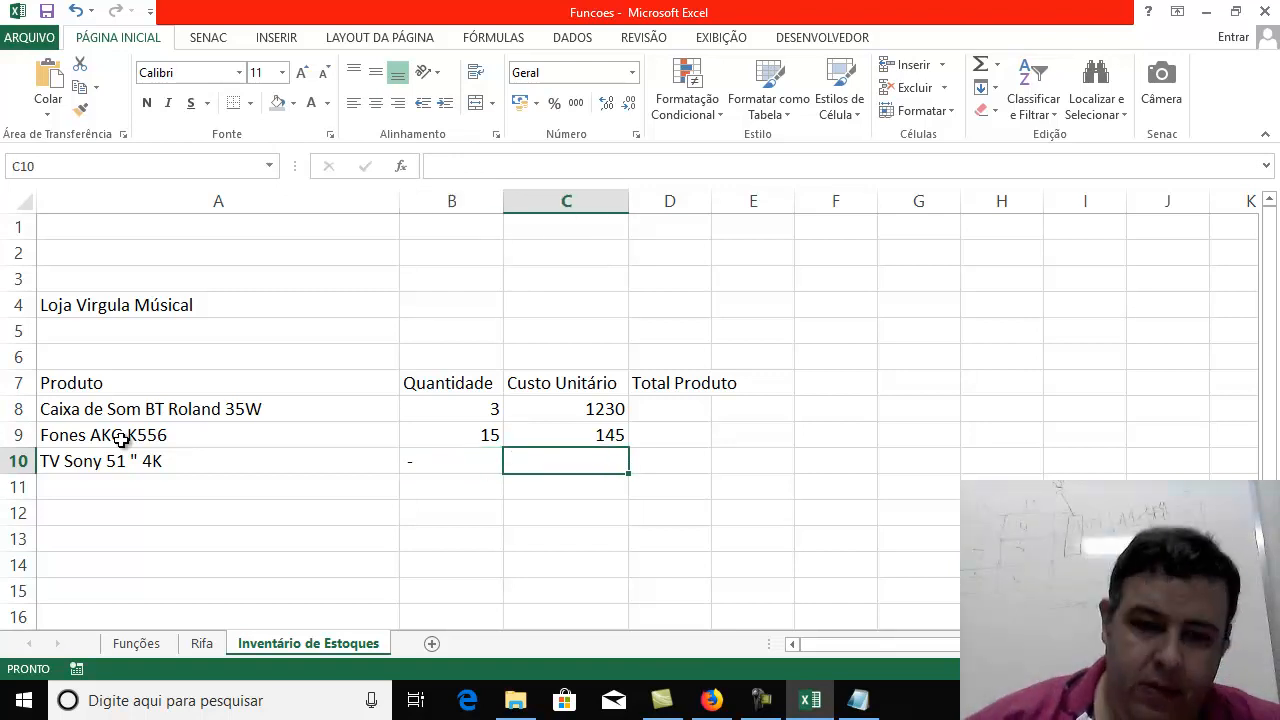
# Replace the dash in the Sony TV's quantity cell B10 with "Nenhuma"
pyautogui.press('Left')
pyautogui.write('N')
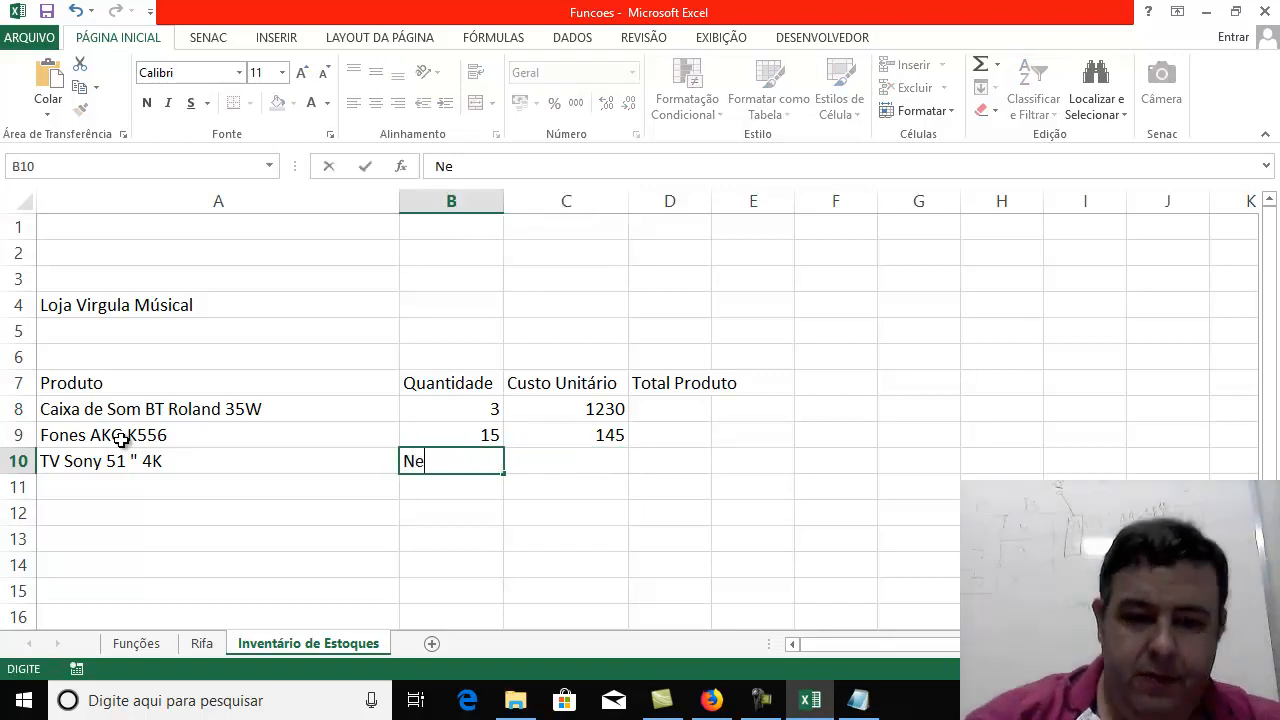
pyautogui.write('enhuma')
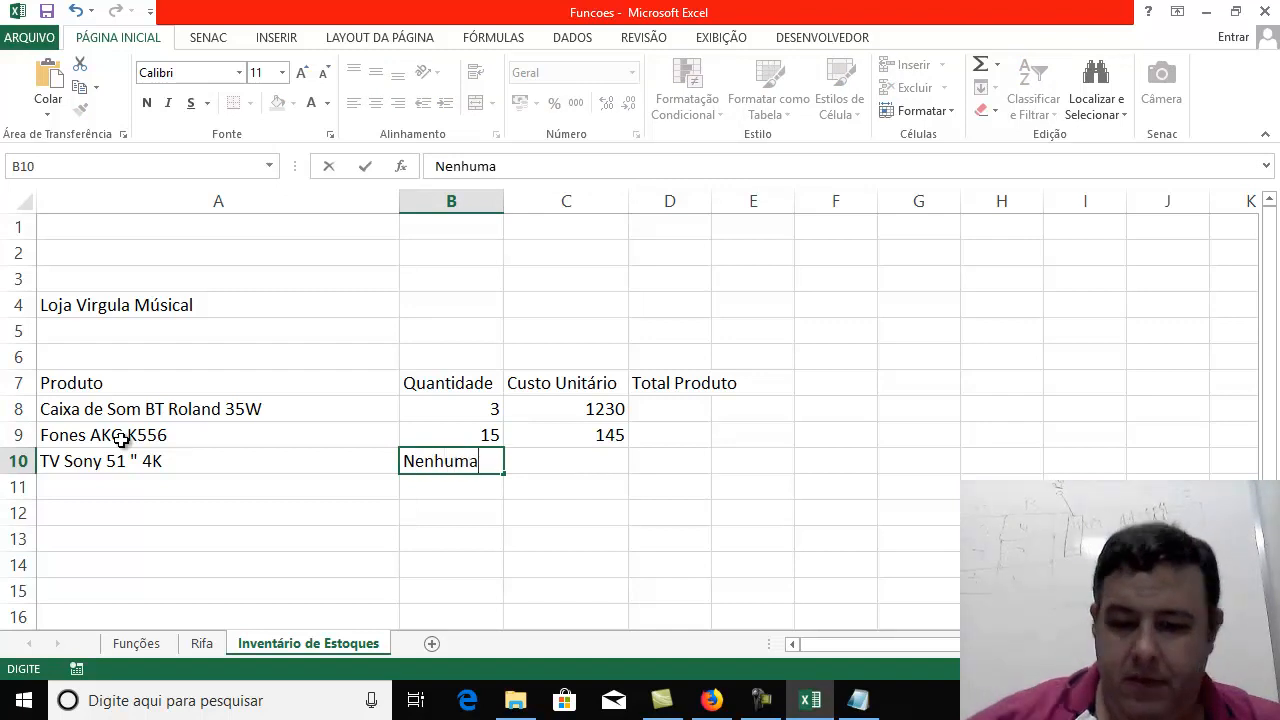
pyautogui.press('Return')
pyautogui.press('Up')
pyautogui.press('Right')
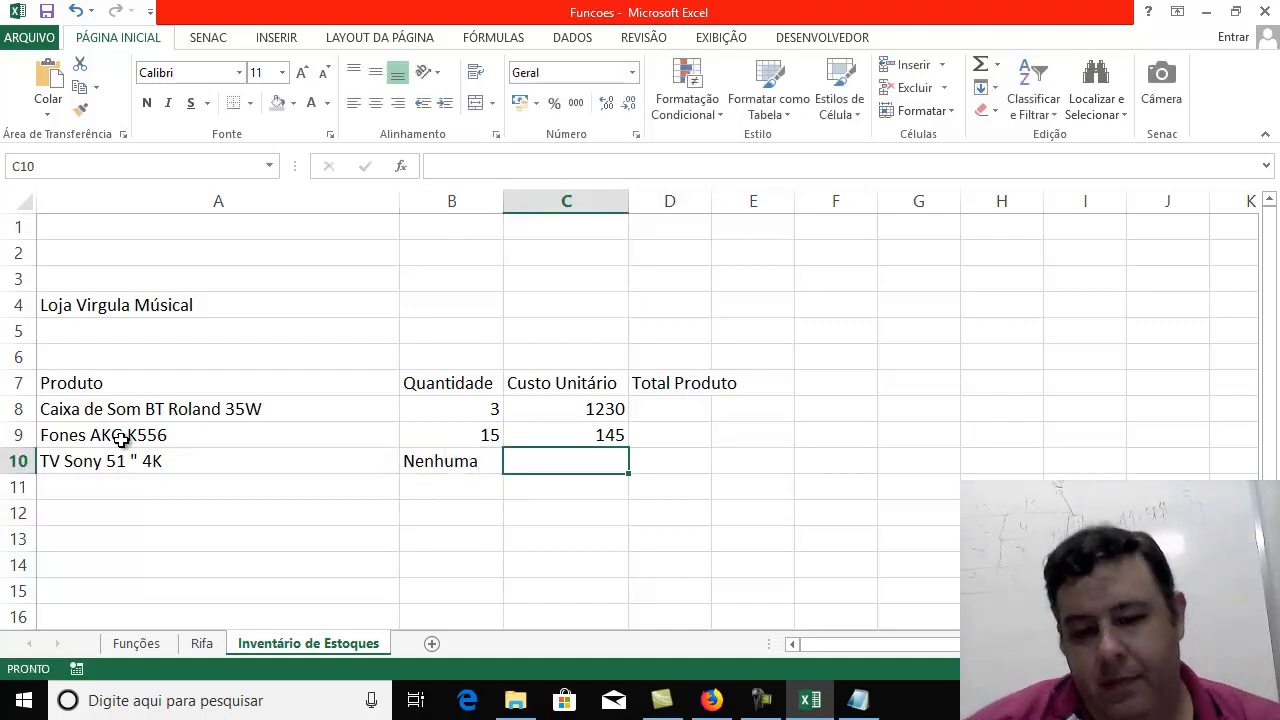
# Replace the Sony TV's quantity text in B10 with "n/u"
pyautogui.press('Left')
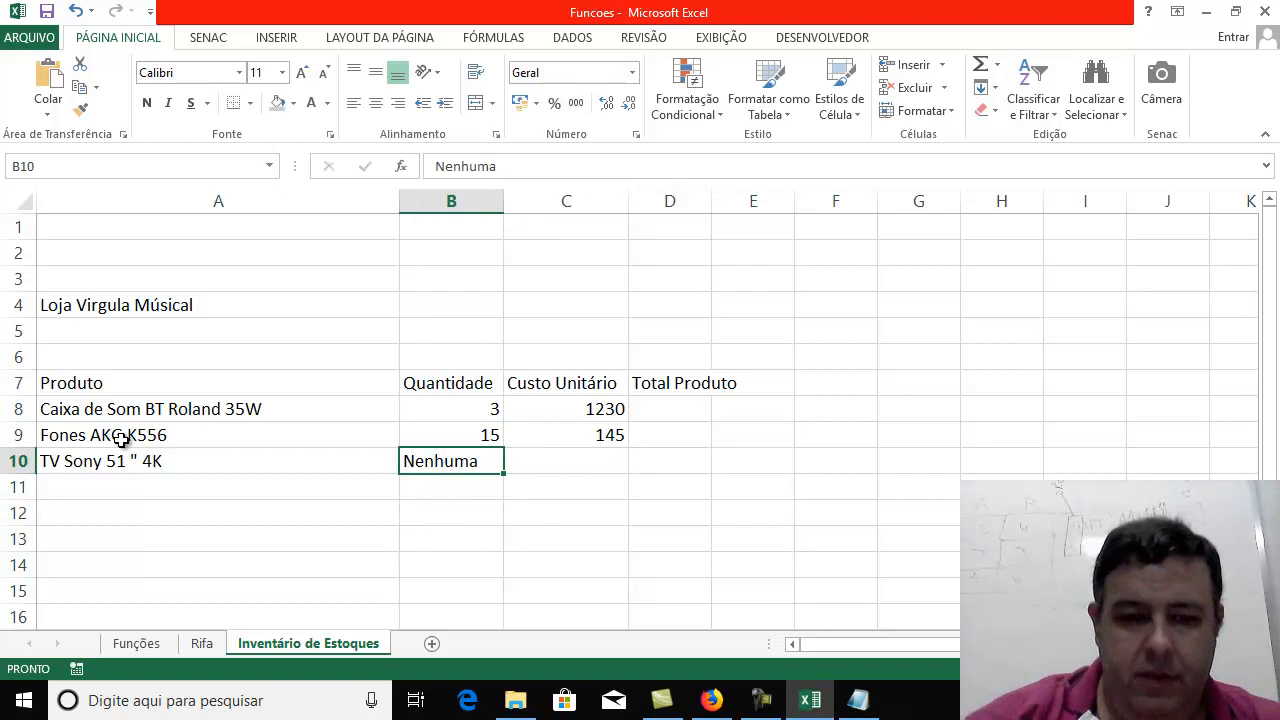
pyautogui.write('n')
pyautogui.press('BackSpace')
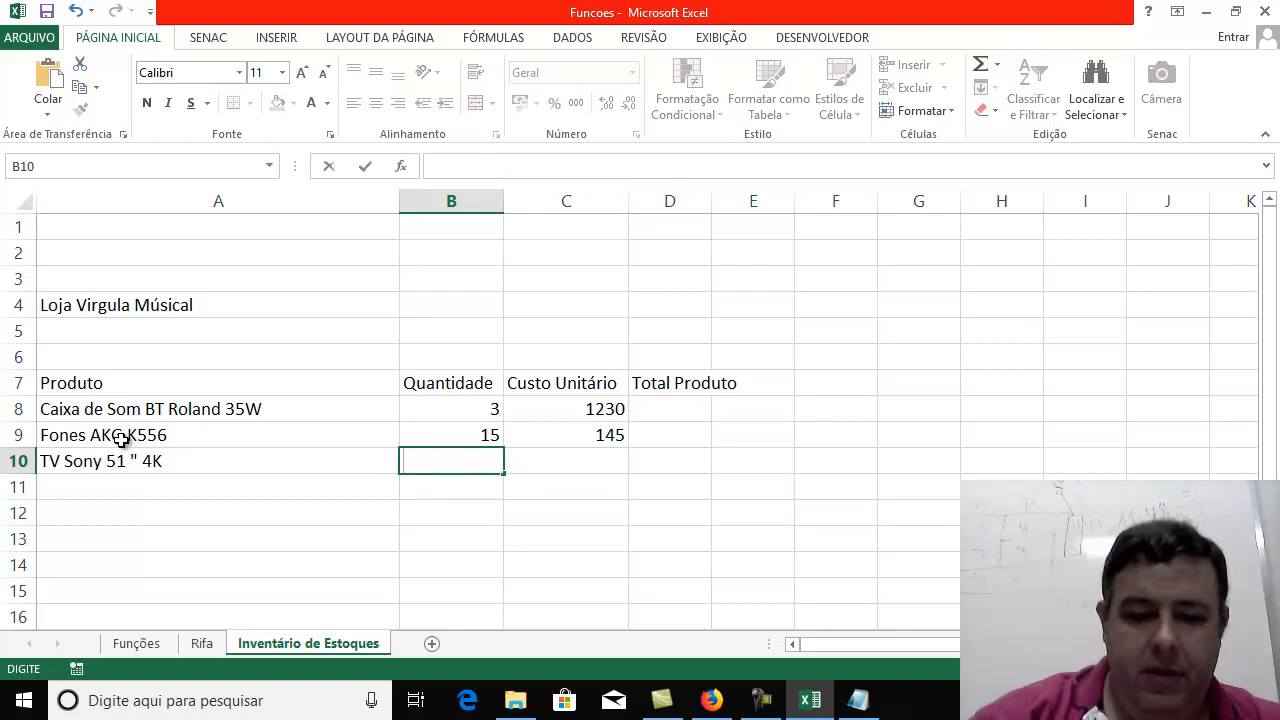
pyautogui.write('n/u')
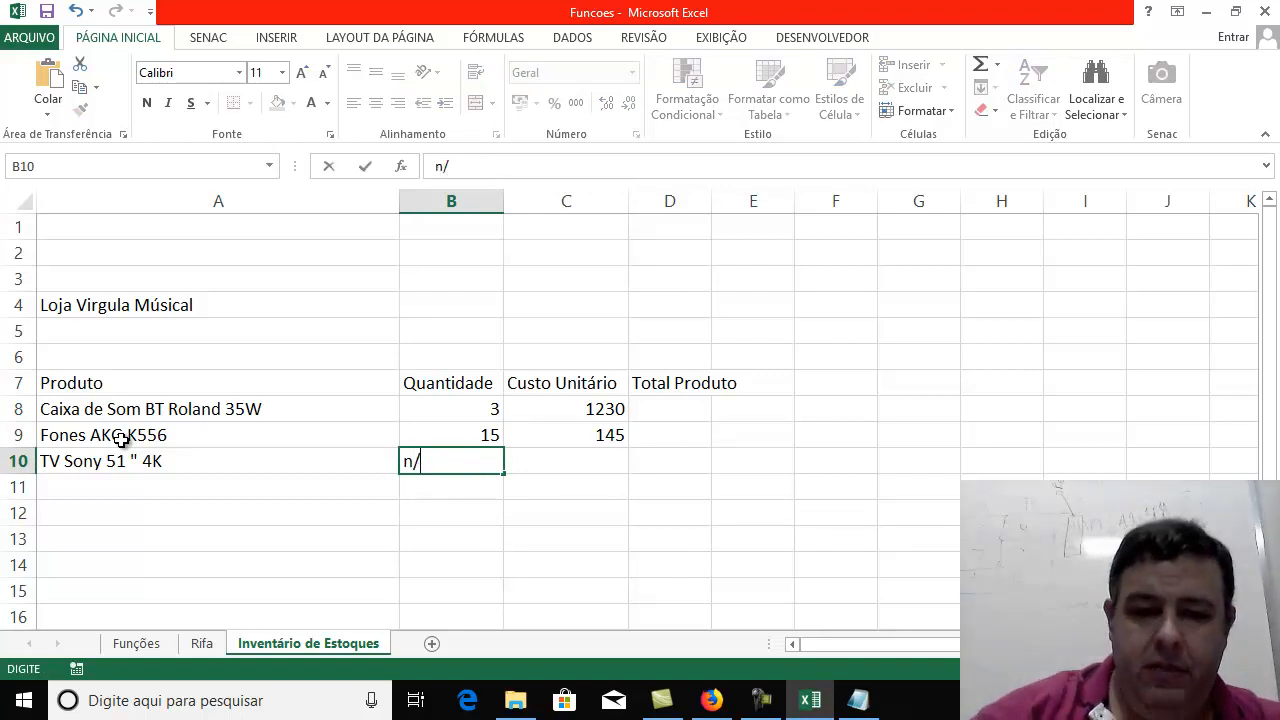
pyautogui.press('Return')
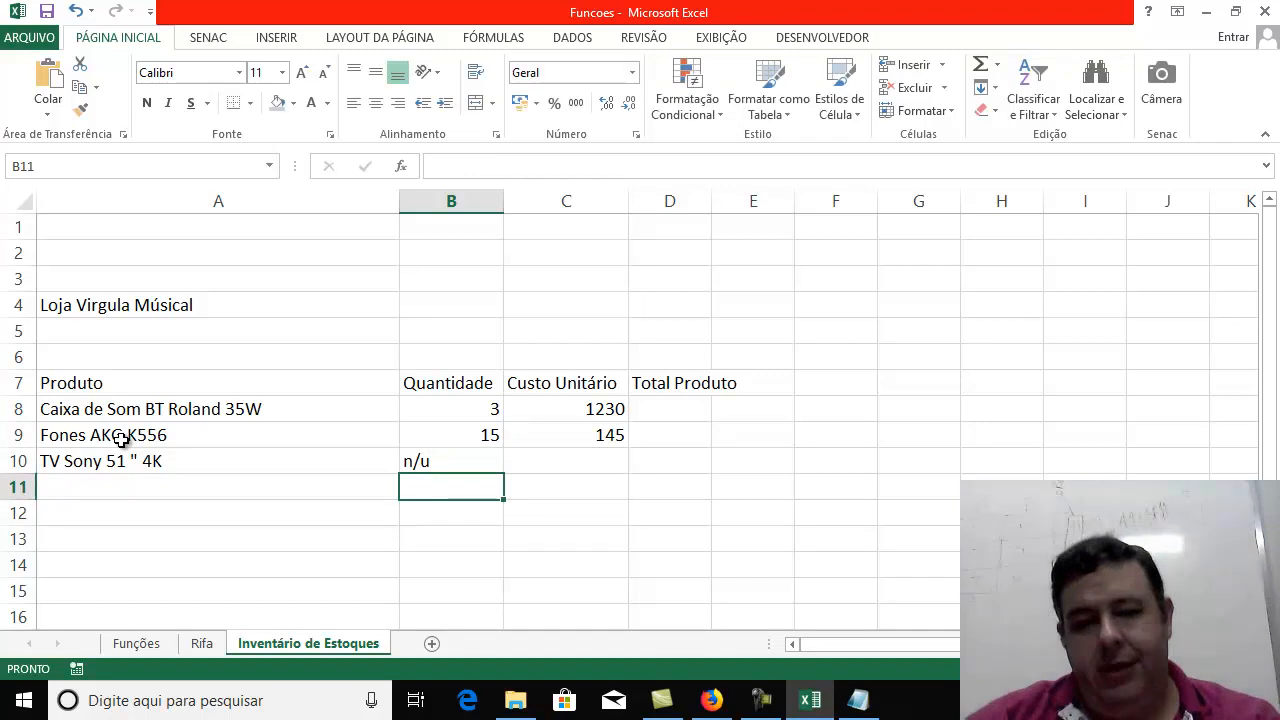
# Enter 2889 as the Sony TV's unit cost in C10
pyautogui.press('Up')
pyautogui.press('Right')
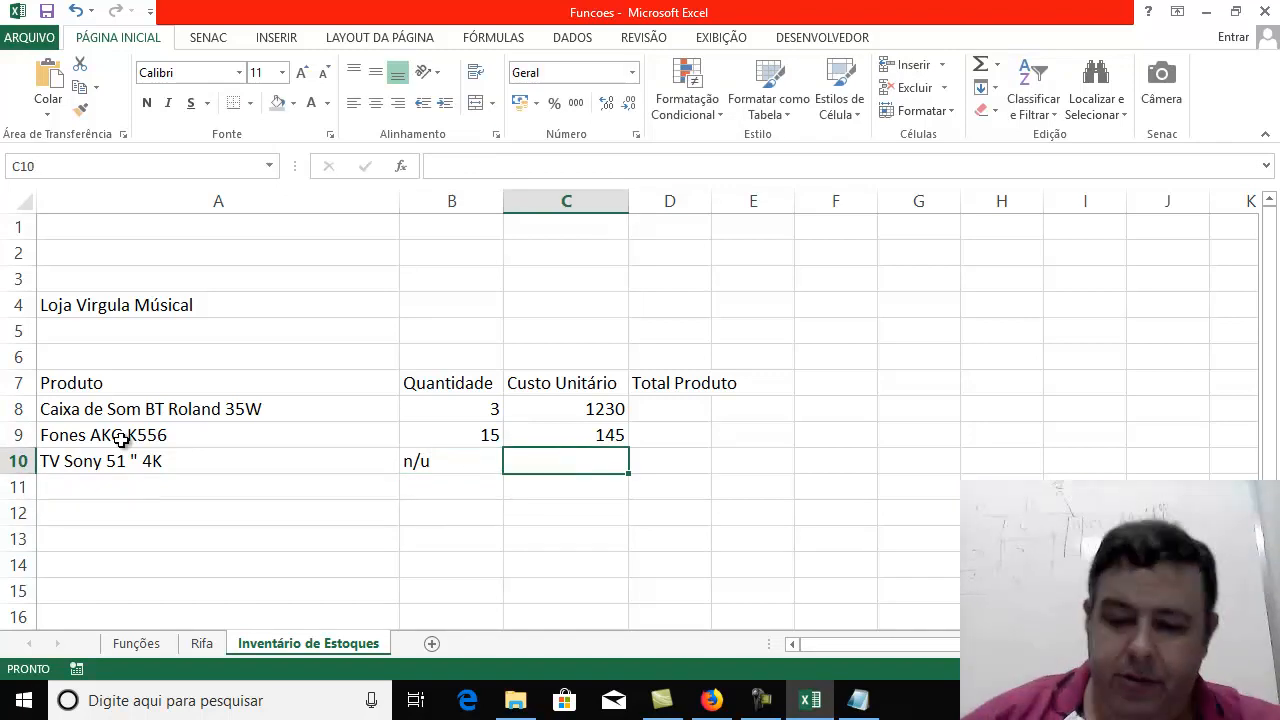
pyautogui.write('568')
pyautogui.press('BackSpace')
pyautogui.press('BackSpace')
pyautogui.press('BackSpace')
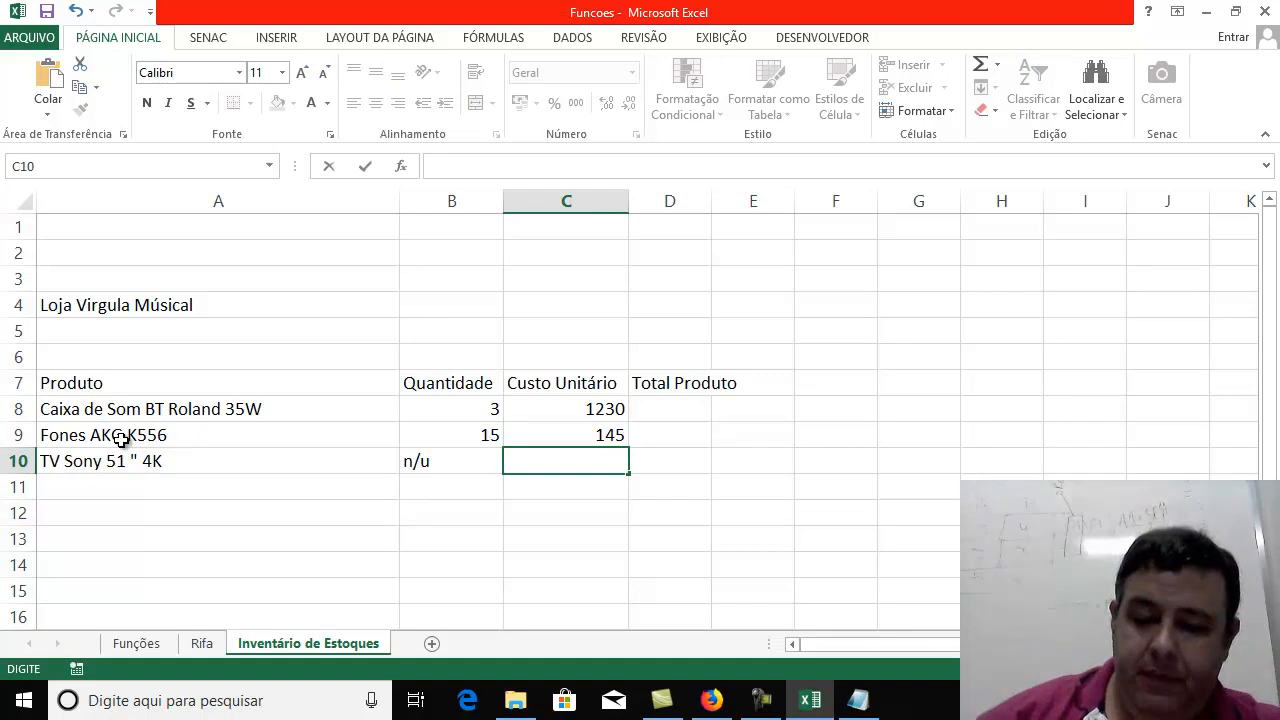
pyautogui.write('2')
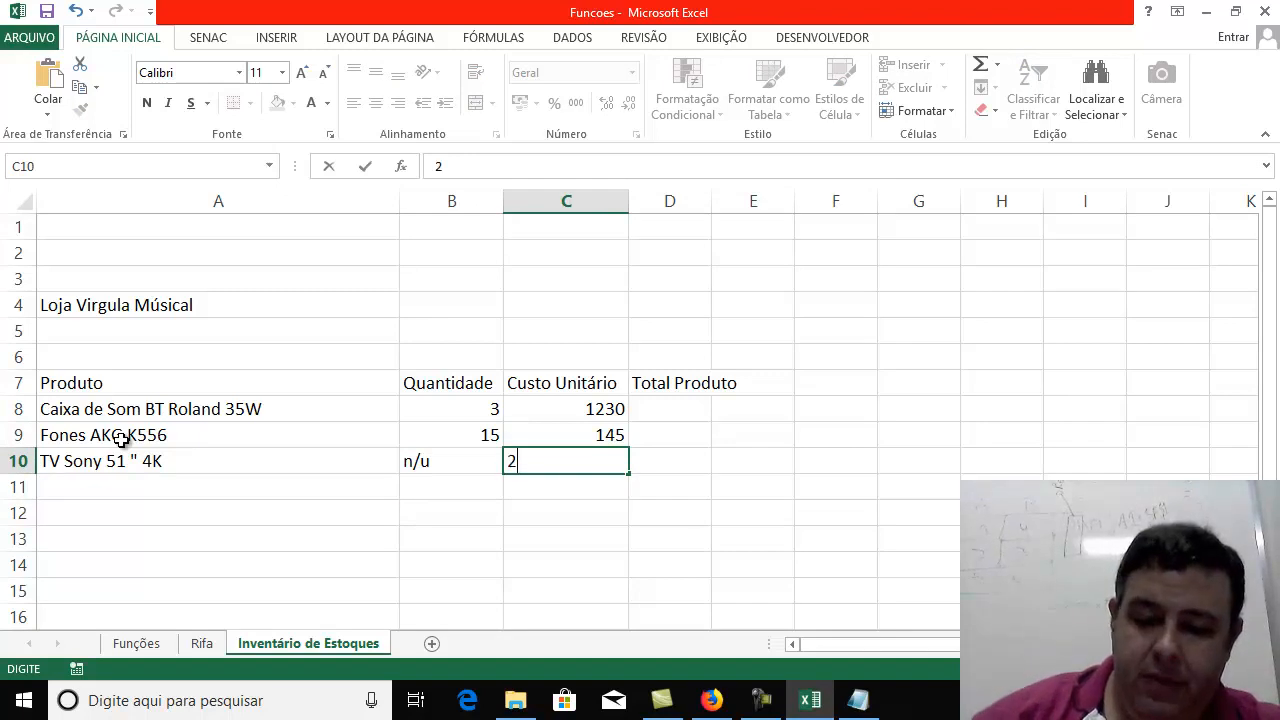
pyautogui.write('889')
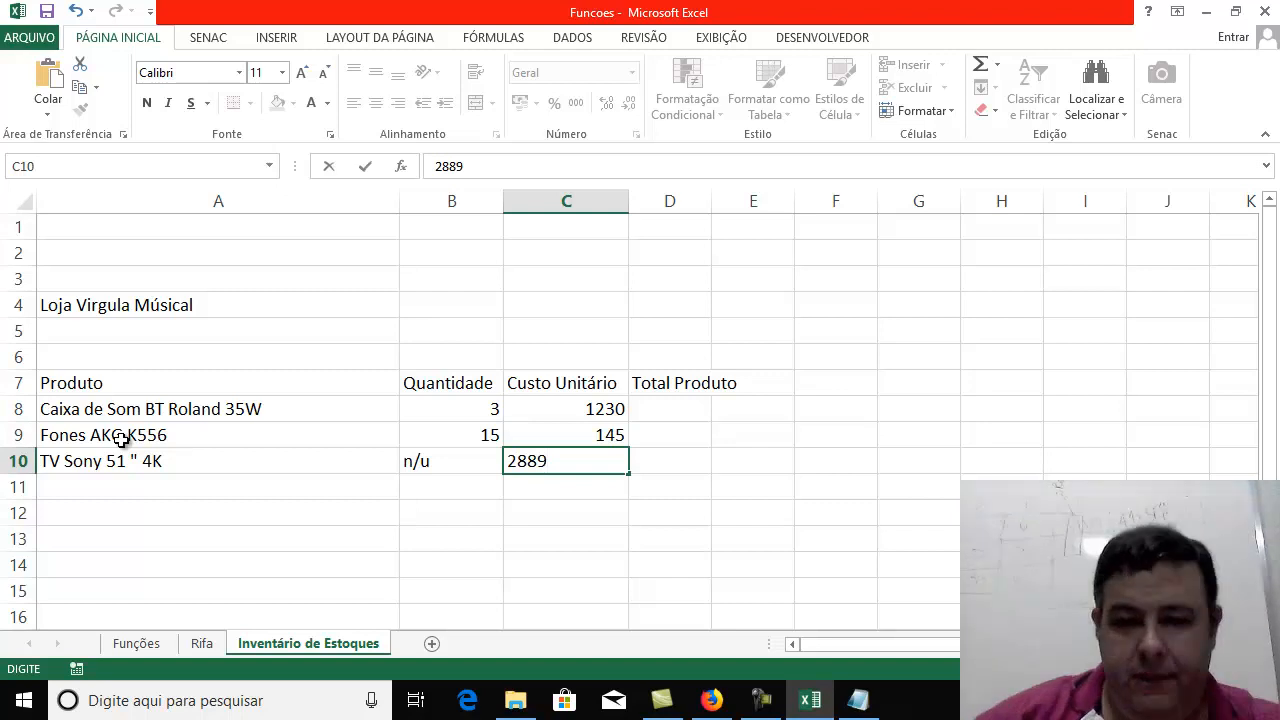
pyautogui.press('Return')
# Enter "Microfone Tabajara Dinamic" as the fourth product in A11
pyautogui.press('Left')
pyautogui.press('Left')
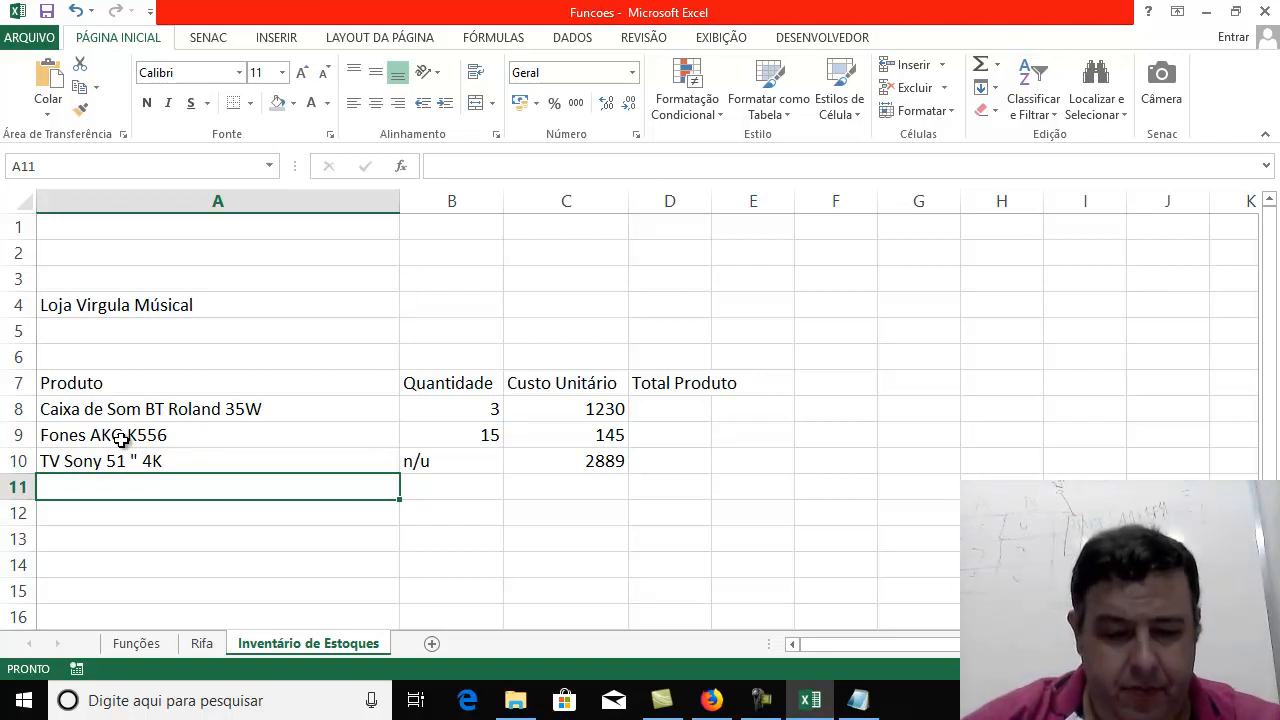
pyautogui.write('Mic')
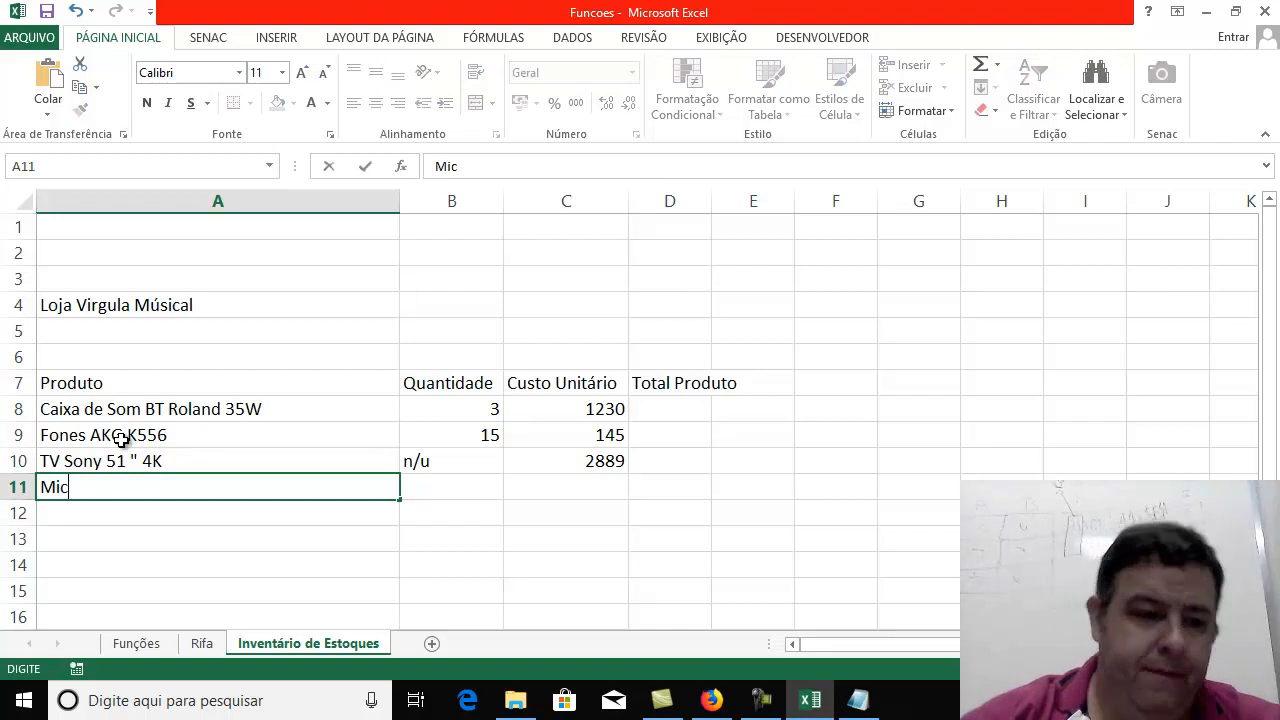
pyautogui.write('rofone T')
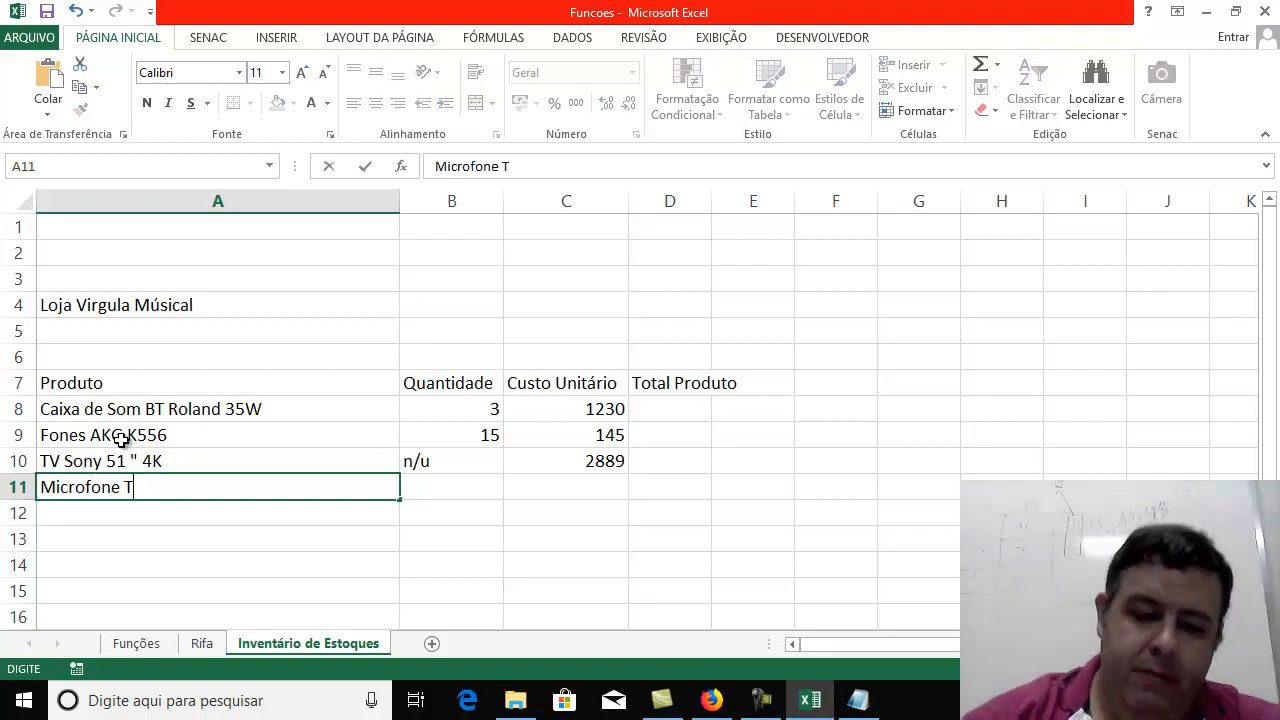
pyautogui.write('abajar')
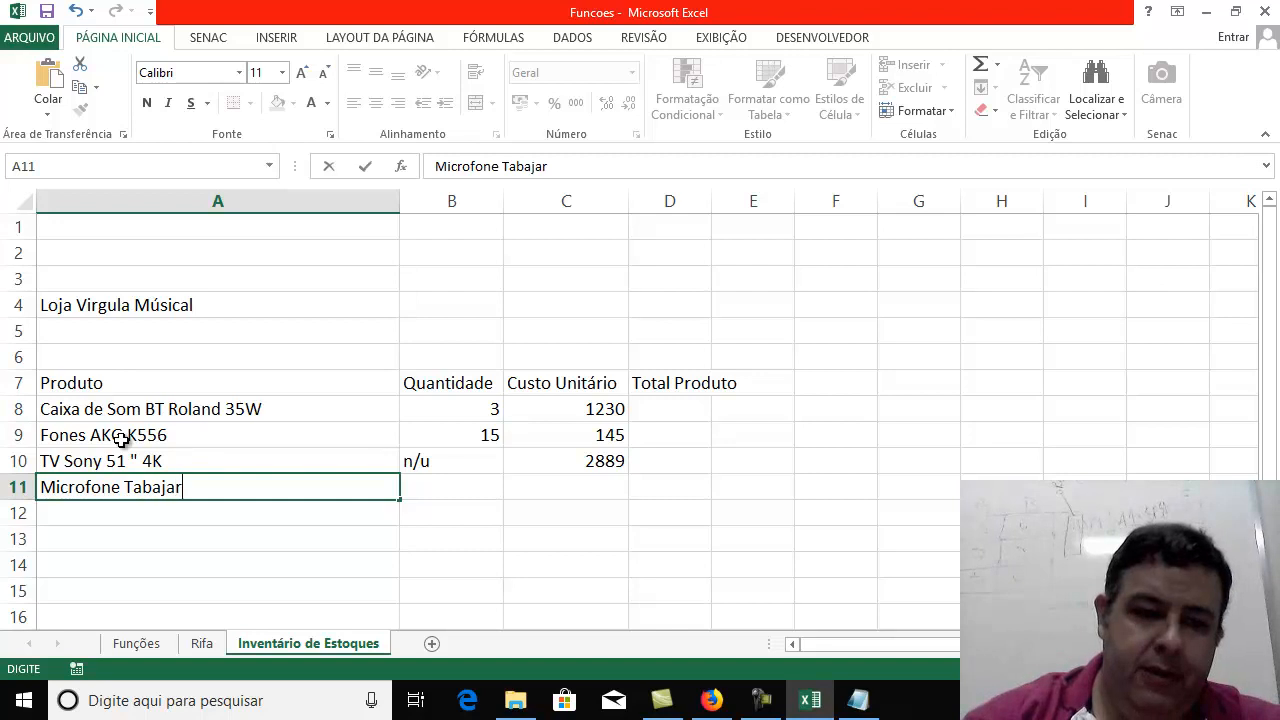
pyautogui.write('a Dinamic')
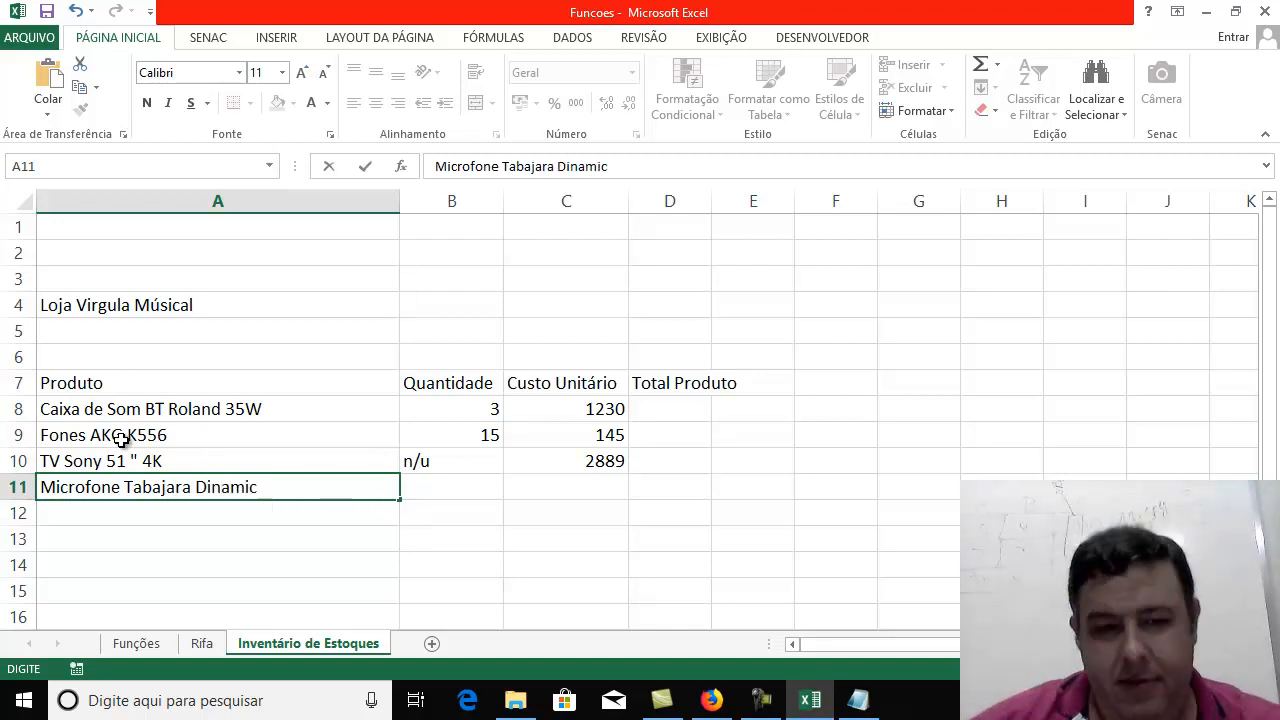
pyautogui.press('Tab')
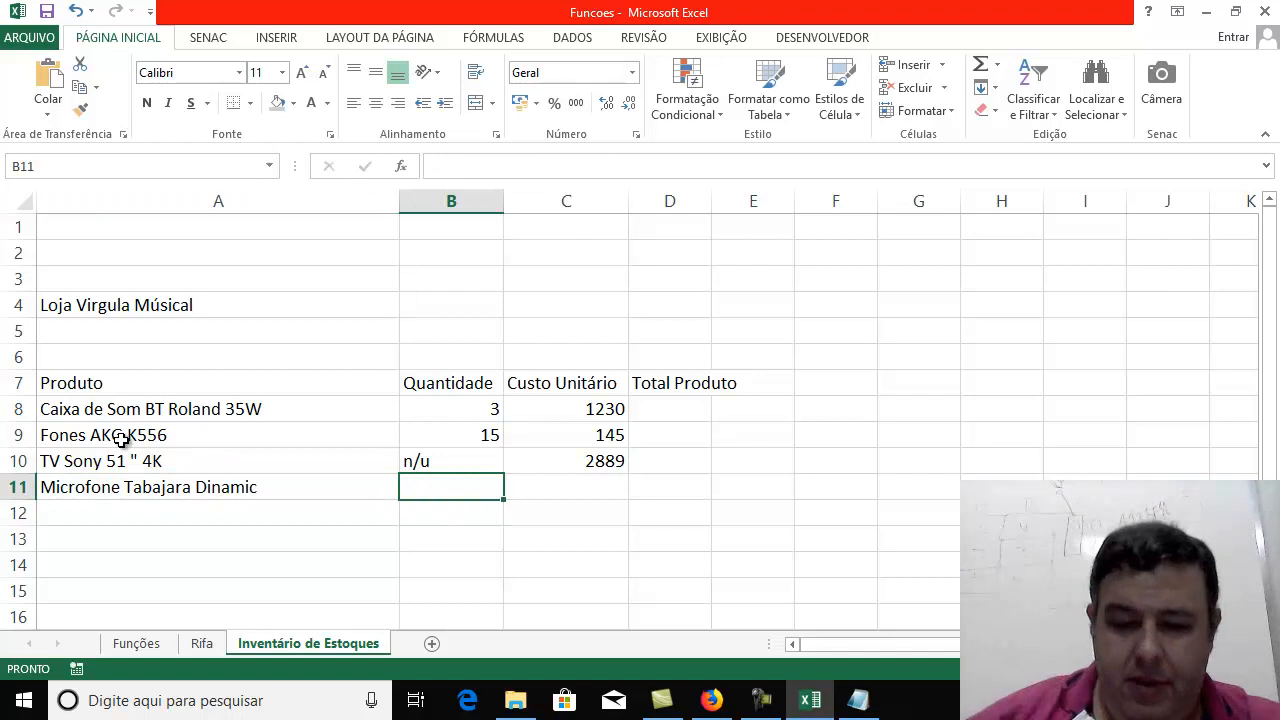
# Enter the microphone's quantity 6 in B11 and its unit cost 32,32 in C11
pyautogui.write('6')
pyautogui.press('Tab')
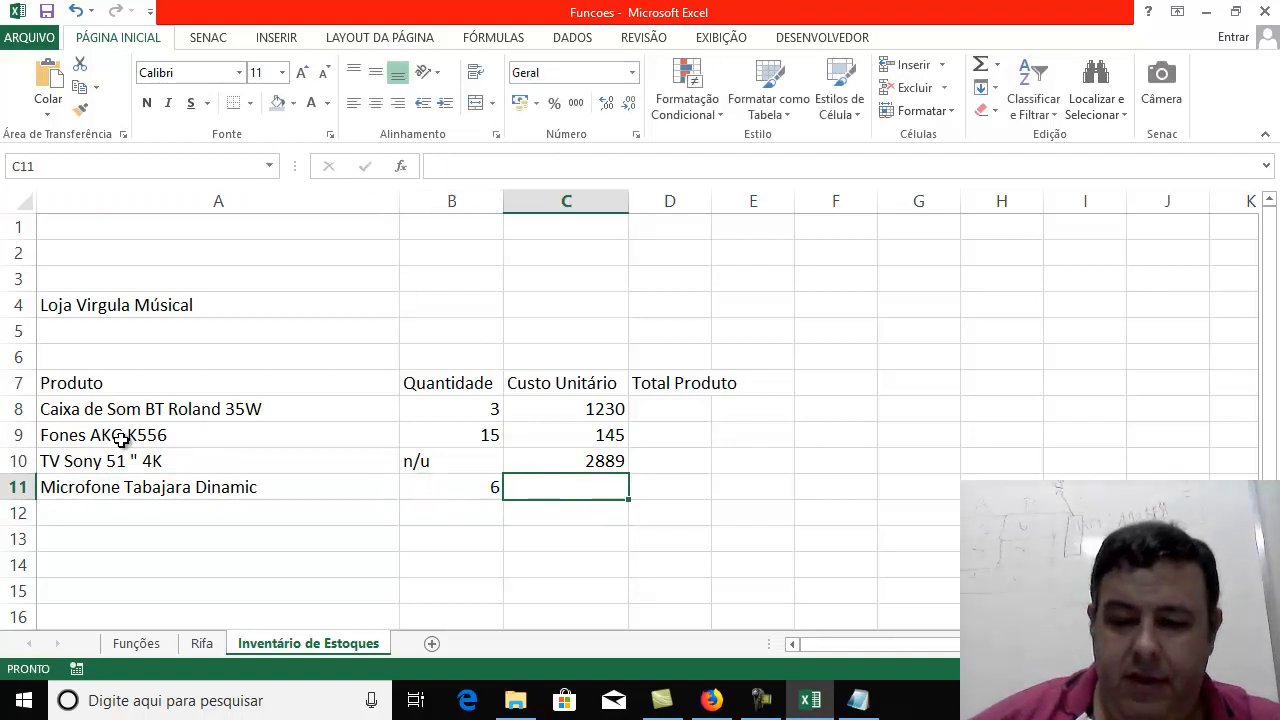
pyautogui.write('32')
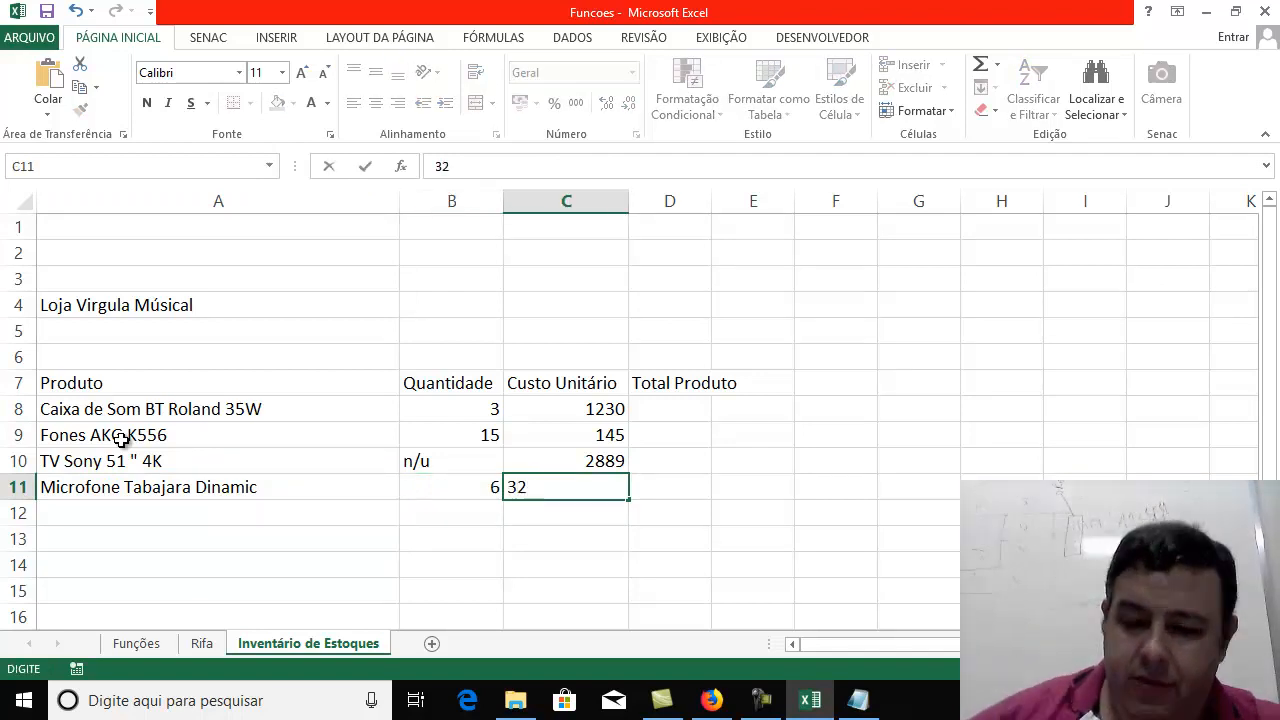
pyautogui.write(',32')
pyautogui.press('Return')
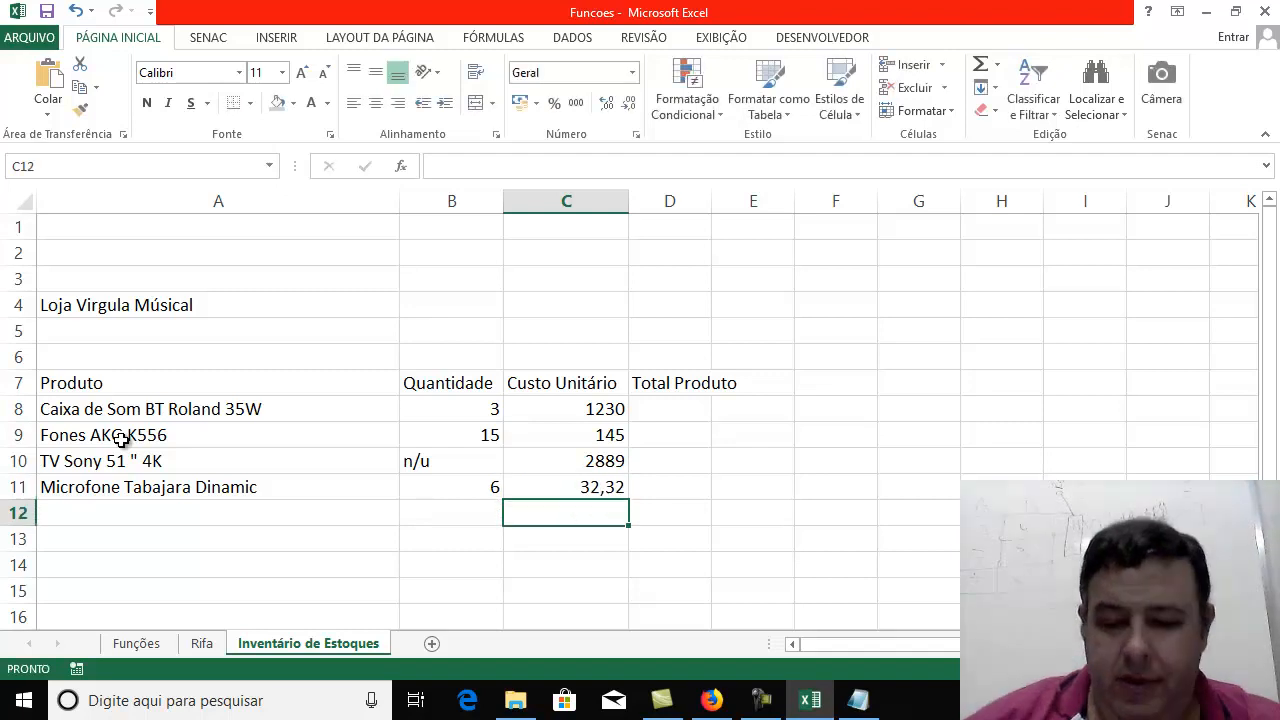
# Enter "Palheta Gibson 10mm" as the fifth product in A12
pyautogui.press('Home')
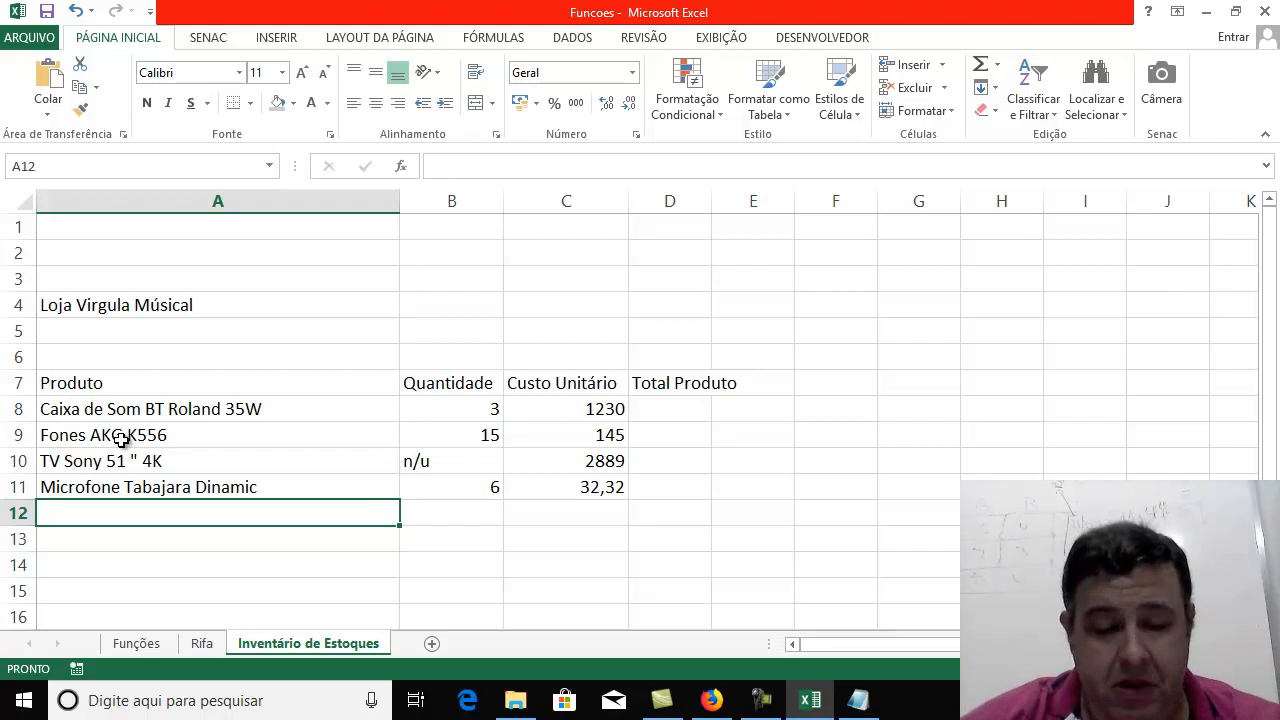
pyautogui.write('Palhe')
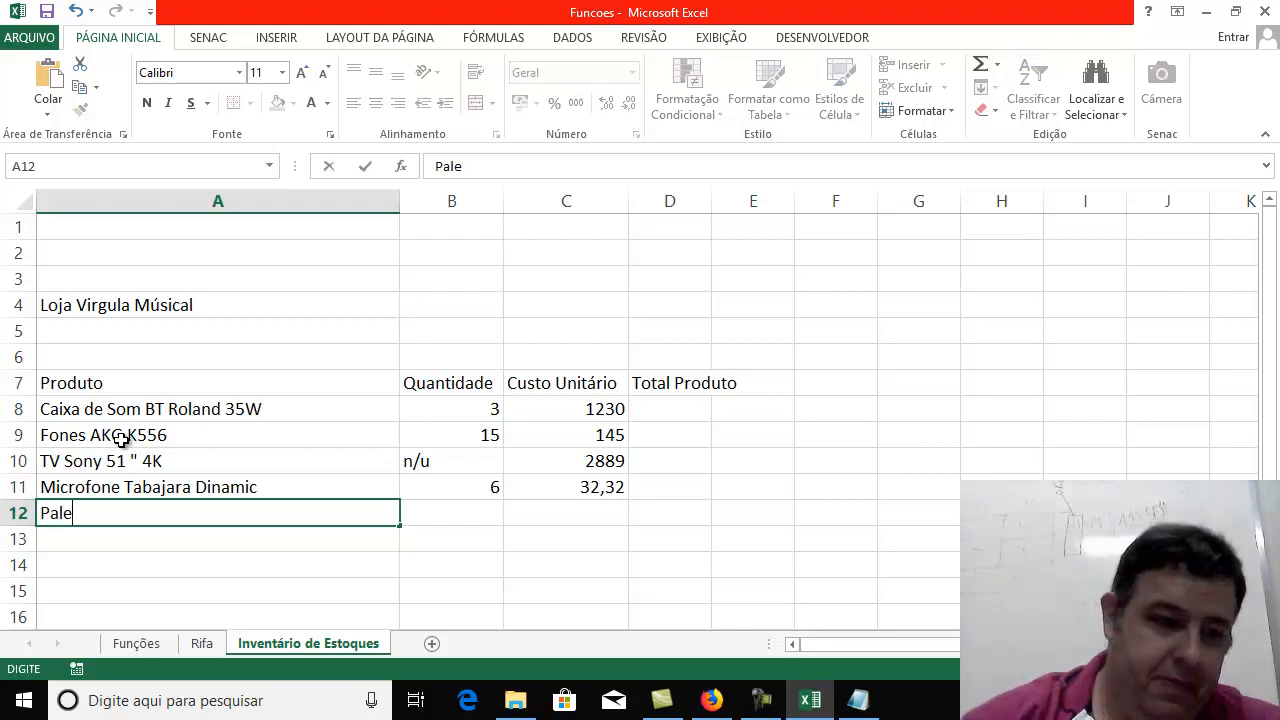
pyautogui.press('BackSpace')
pyautogui.write('heta g')
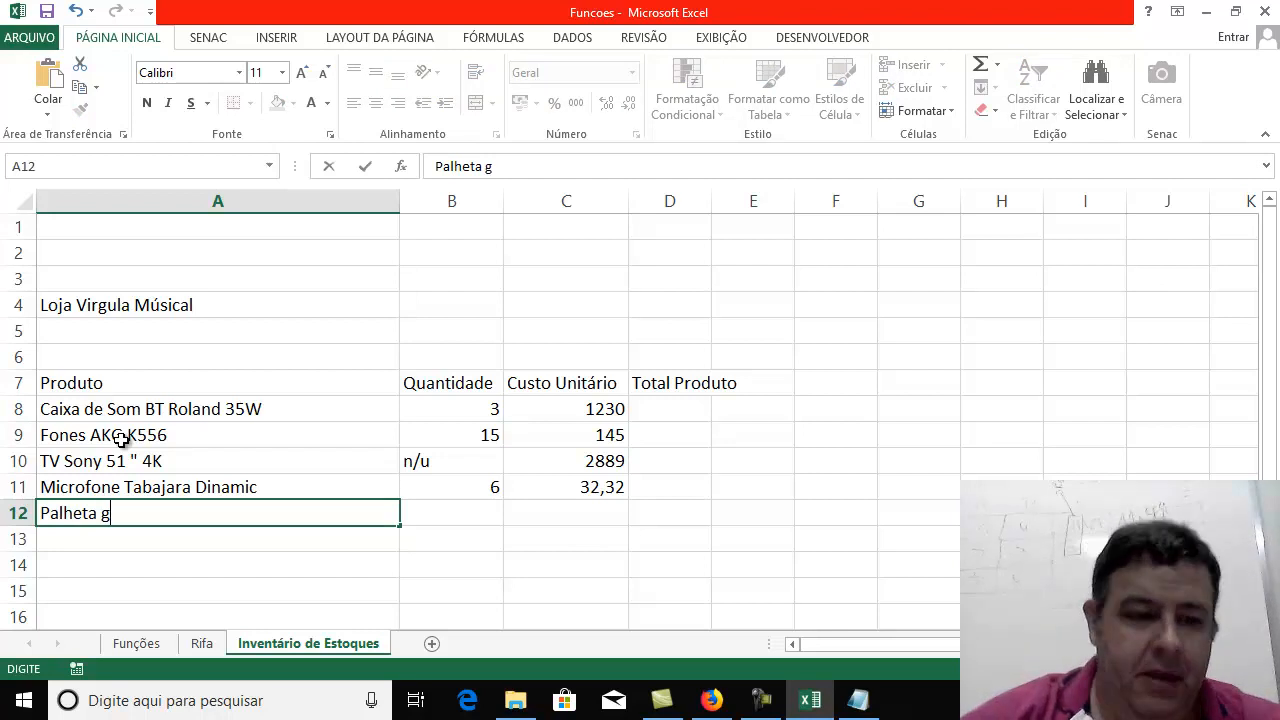
pyautogui.write('b')
pyautogui.press('BackSpace')
pyautogui.press('BackSpace')
pyautogui.write('Gibson')
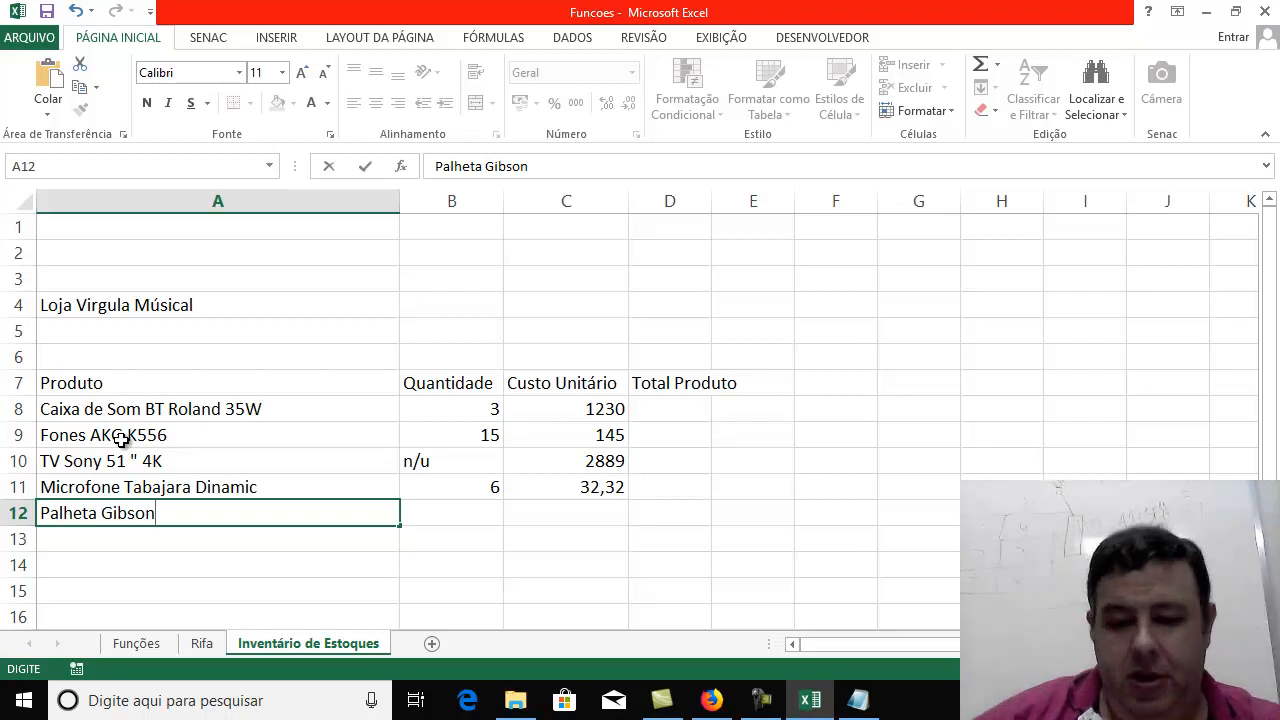
pyautogui.write(' 10mm')
pyautogui.press('Tab')
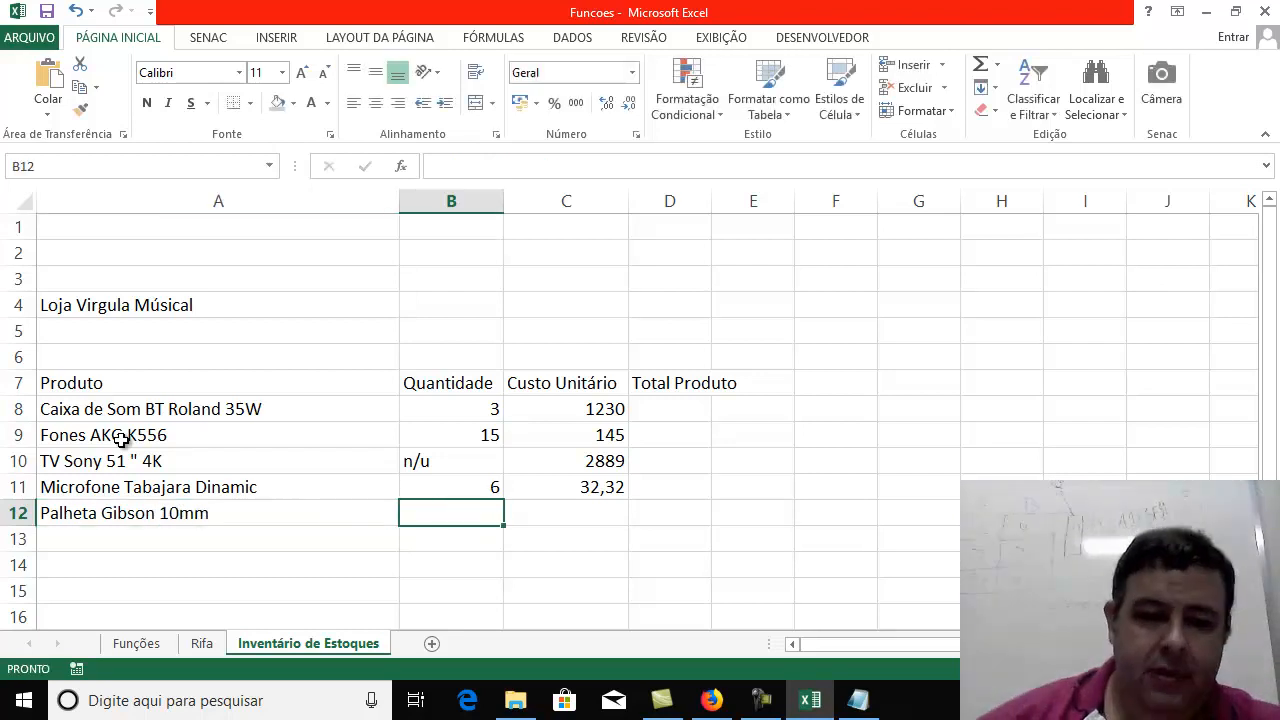
# Enter the Gibson pick's quantity 100 in B12 and its unit cost 1,23 in C12
pyautogui.write('100')
pyautogui.press('Return')
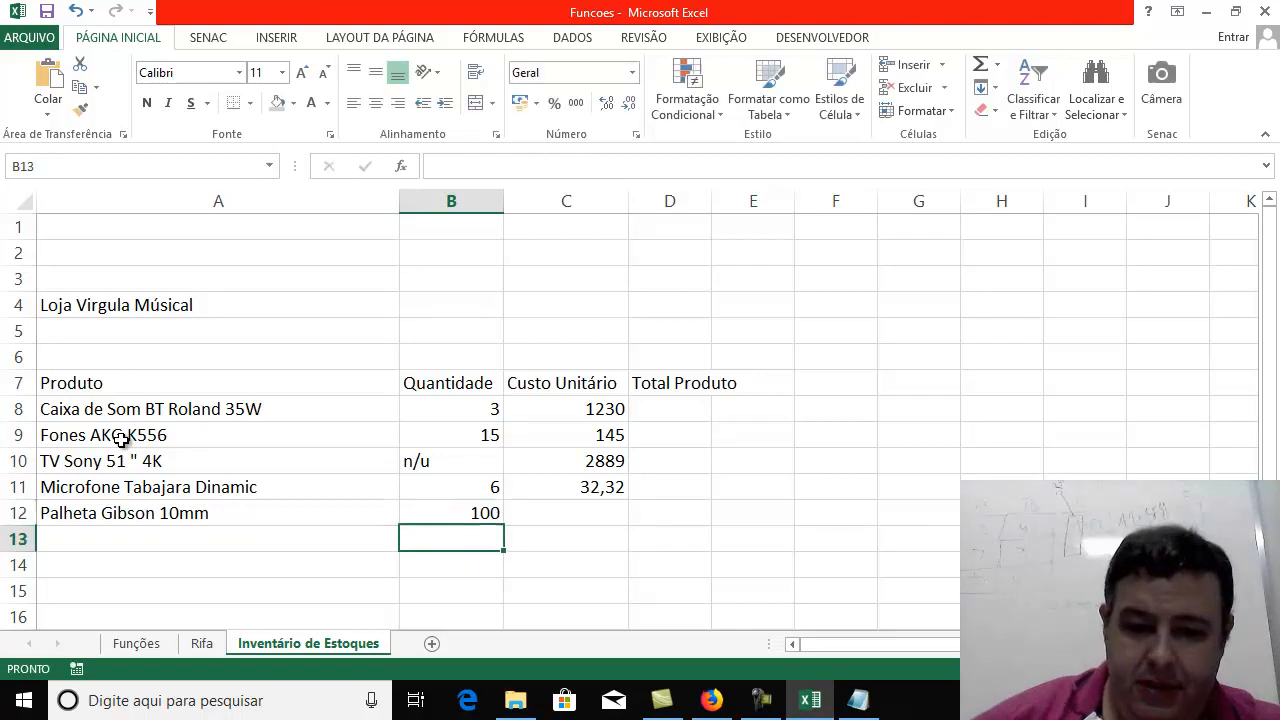
pyautogui.press('Up')
pyautogui.press('Right')
pyautogui.write('1,23')
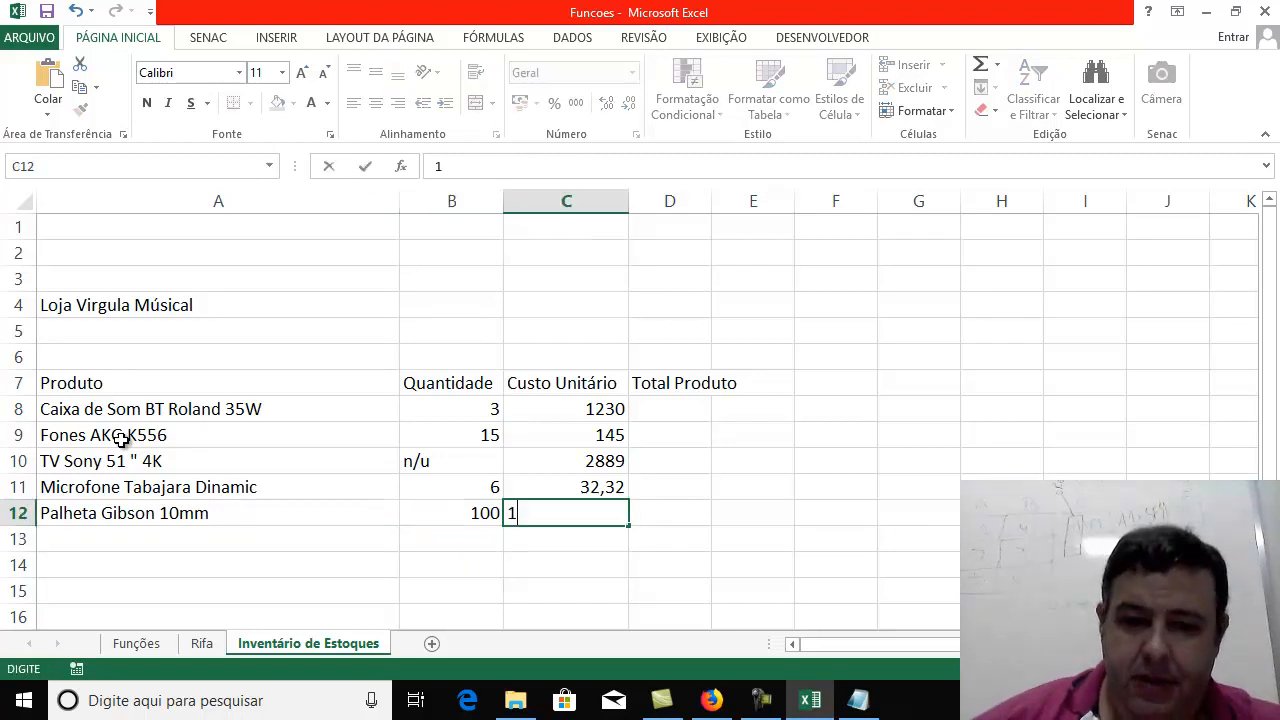
pyautogui.press('Return')
# Enter "Violão Aço Folk Yamaha" as the sixth product in A13
pyautogui.press('Home')
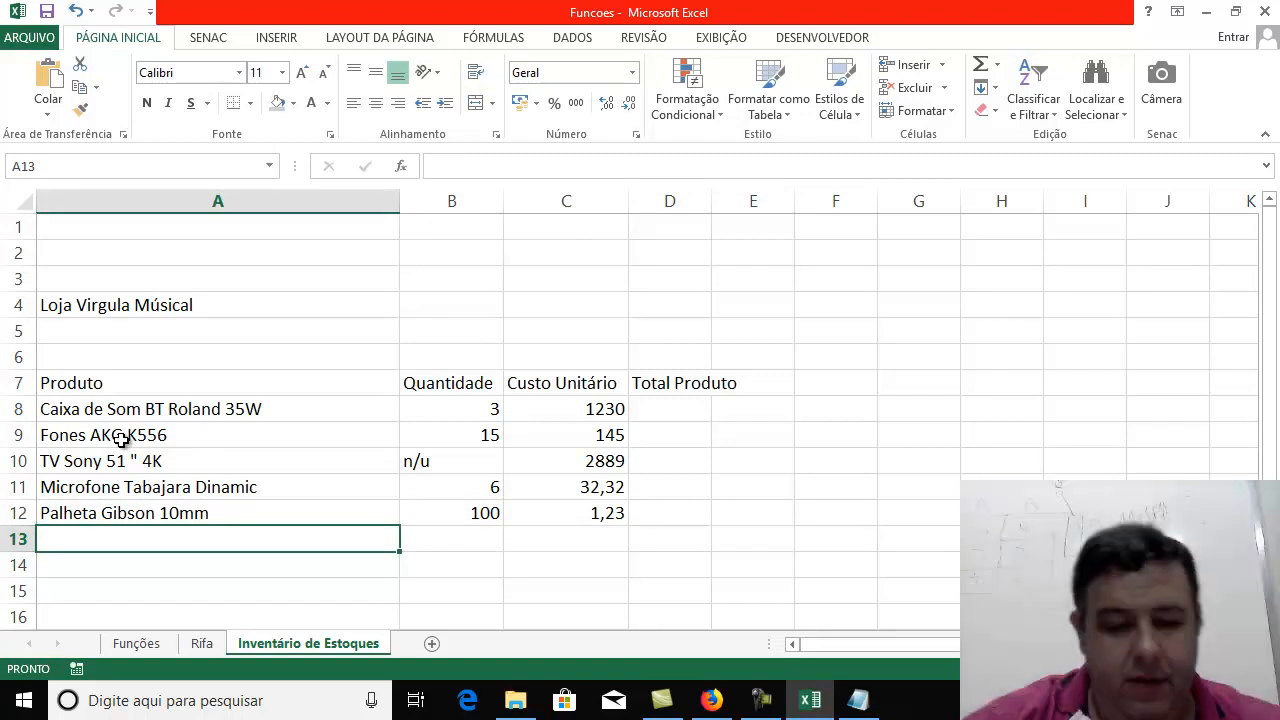
pyautogui.write('Violão a')
pyautogui.press('BackSpace')
pyautogui.press('BackSpace')
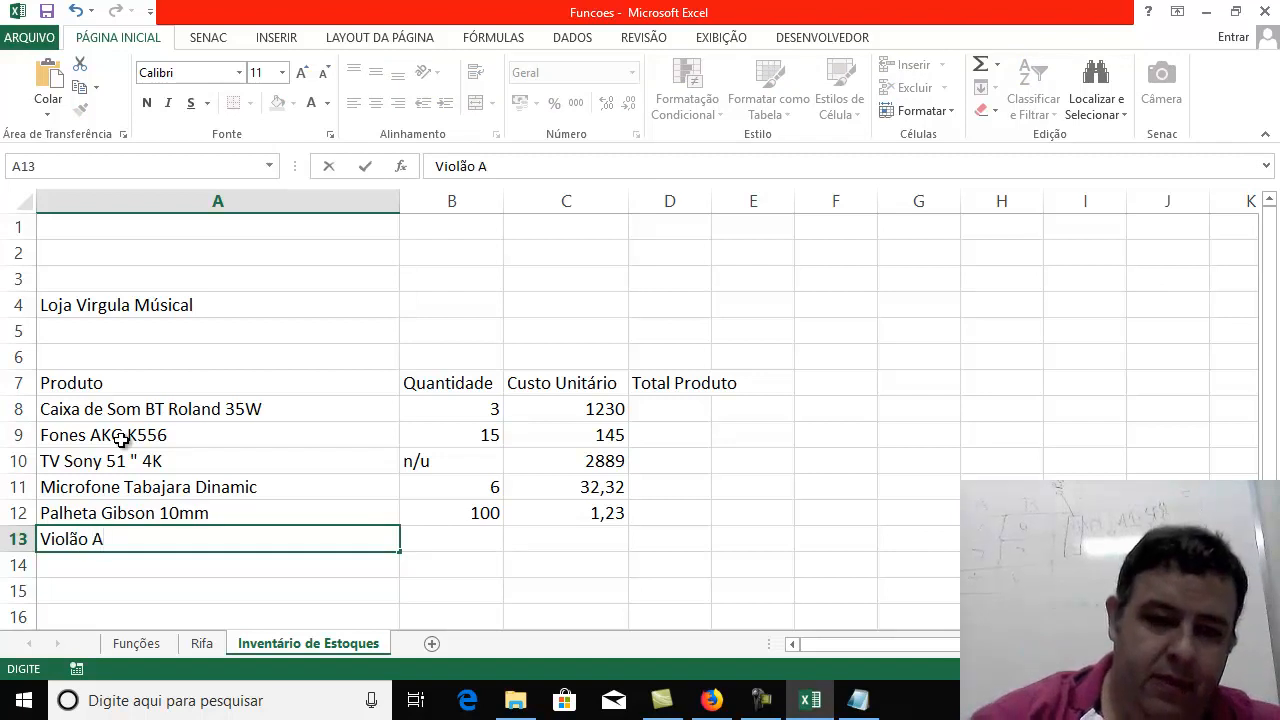
pyautogui.write('Aço Folk Y')
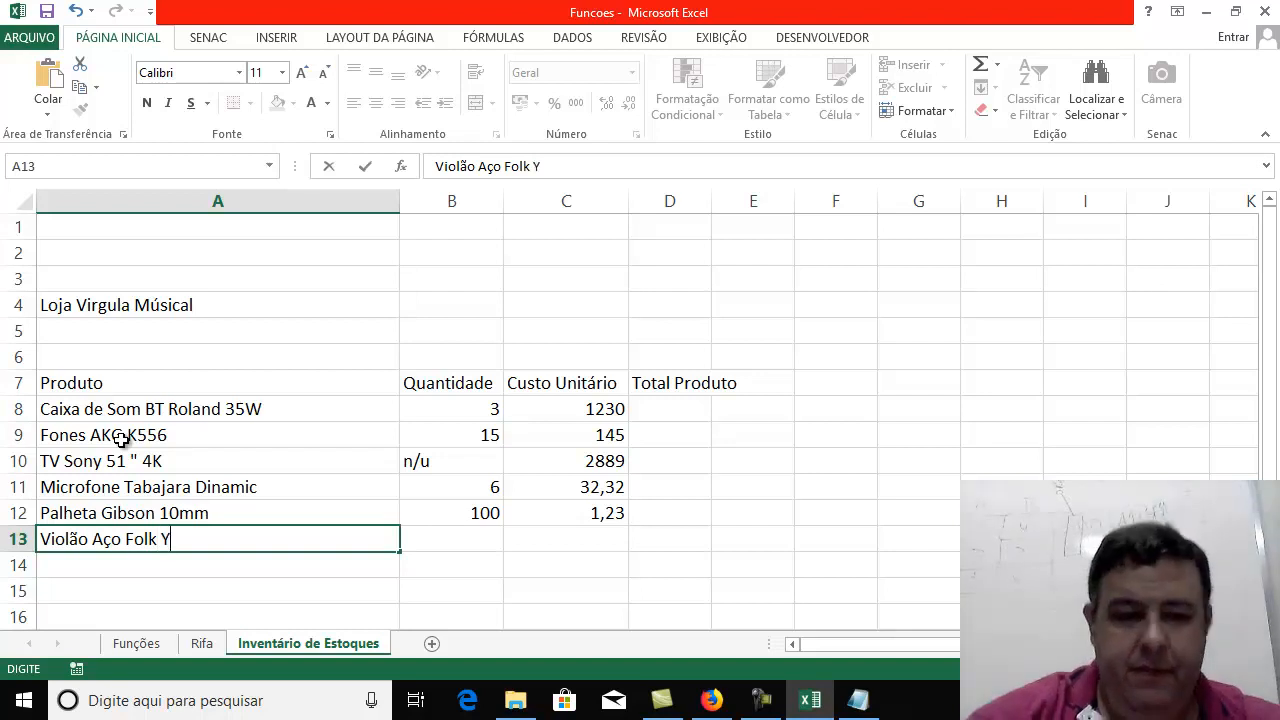
pyautogui.write('amaha')
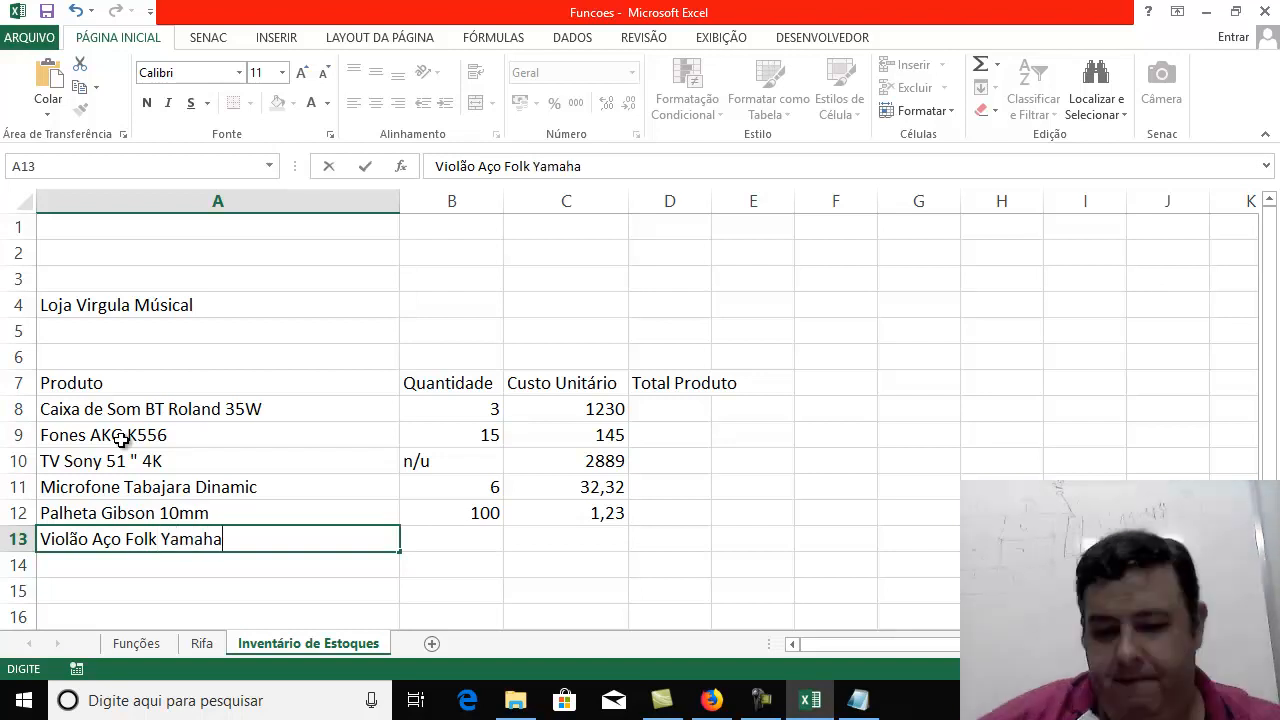
pyautogui.press('Tab')
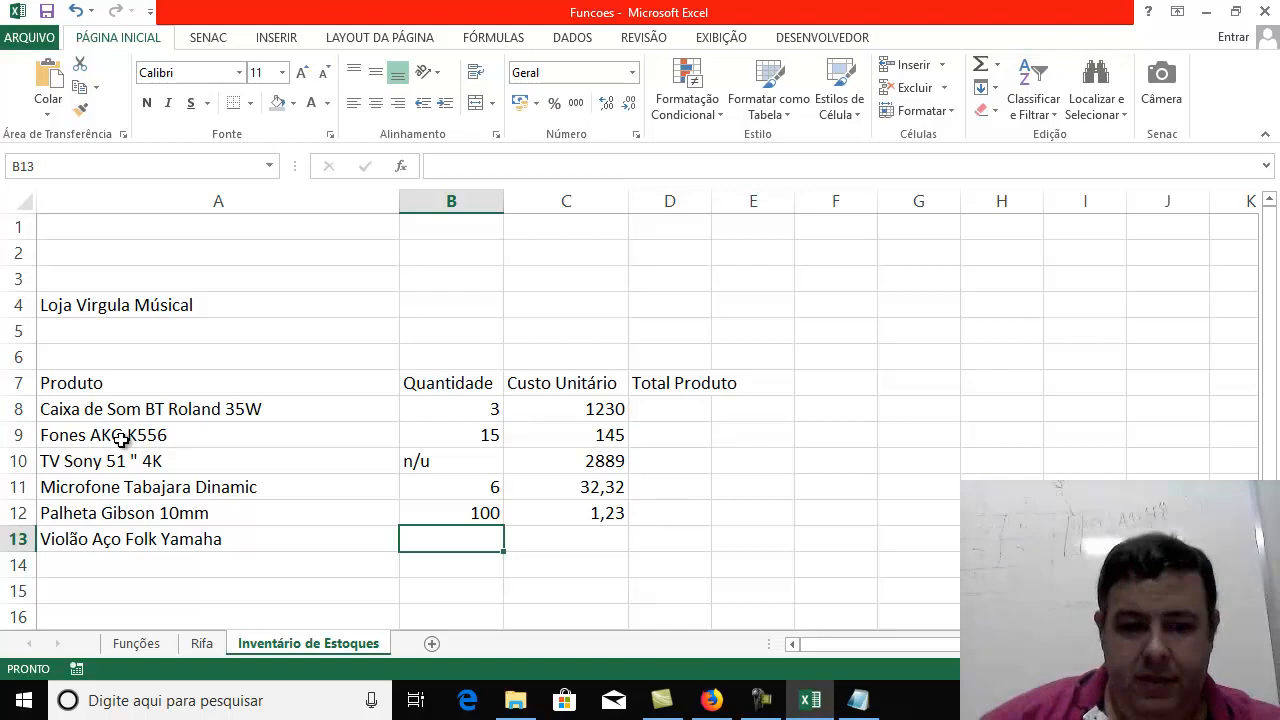
# Enter the Yamaha guitar's quantity 6 in B13 and its unit cost 998 in C13
pyautogui.write('6')
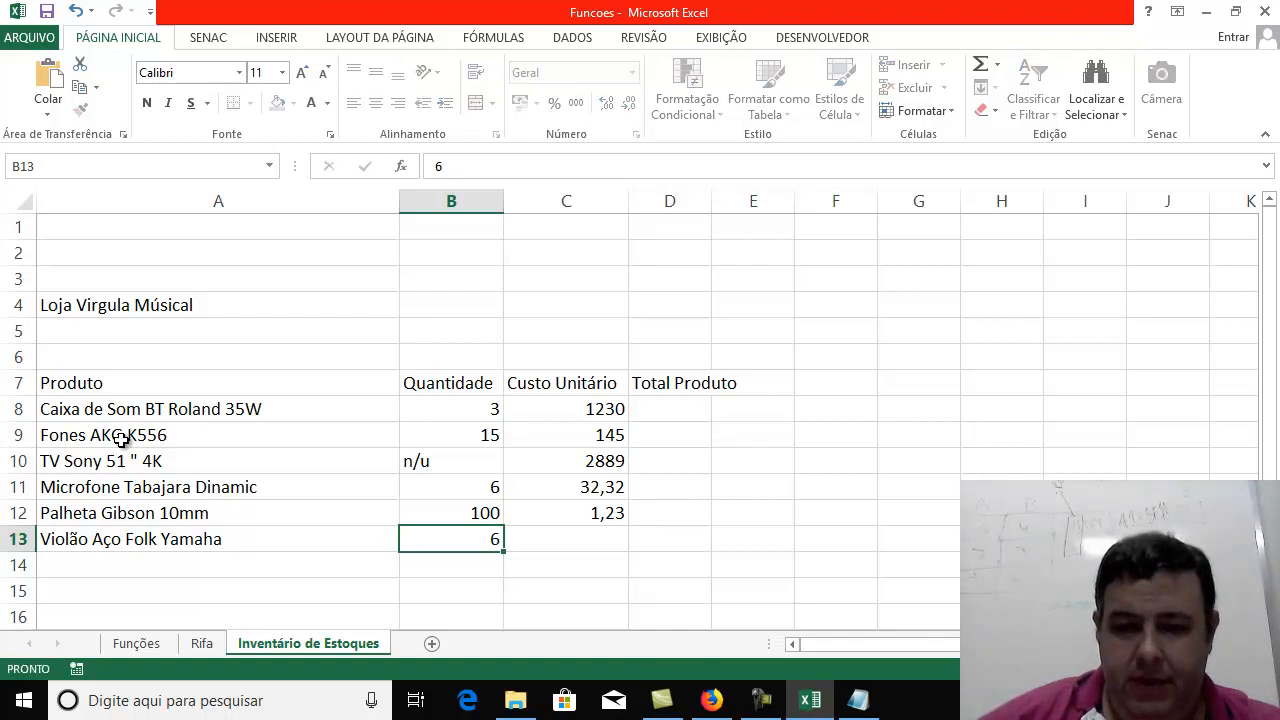
pyautogui.press('Tab')
pyautogui.write('998,0')
pyautogui.press('Return')
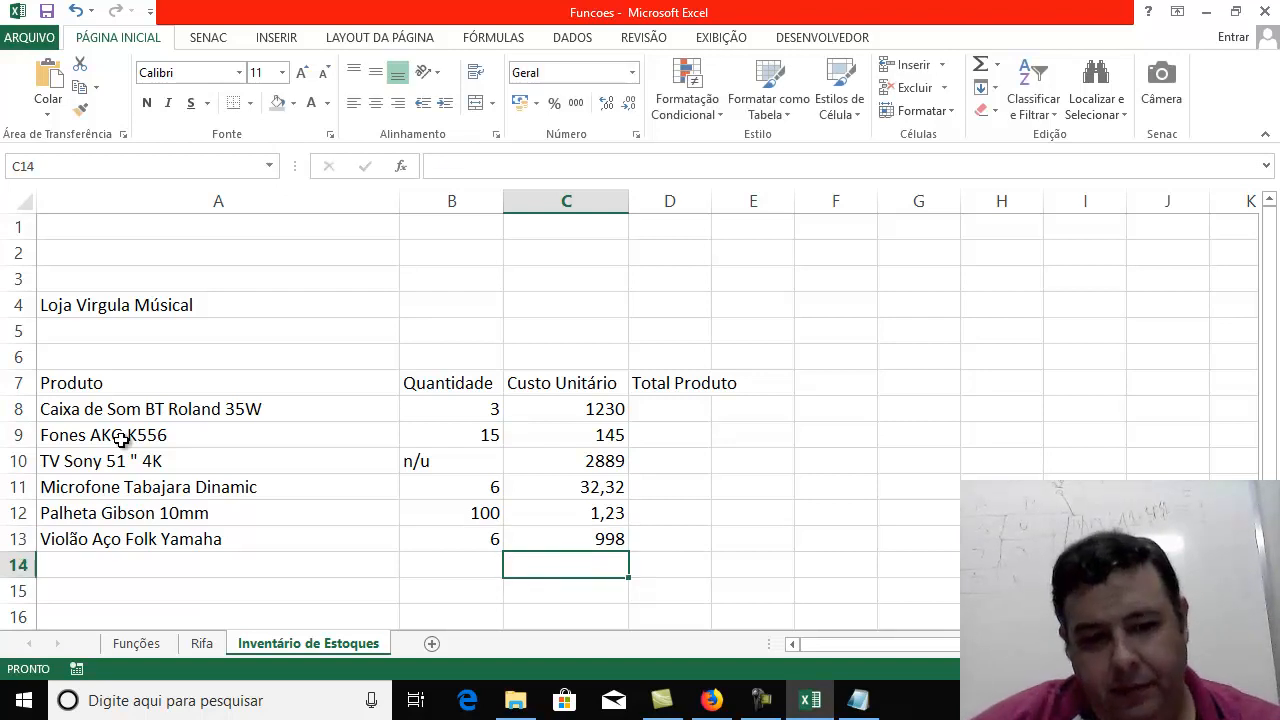
# Enter "Walk-Man K7 Auto-Reverse" as the seventh product in A14
pyautogui.press('Home')
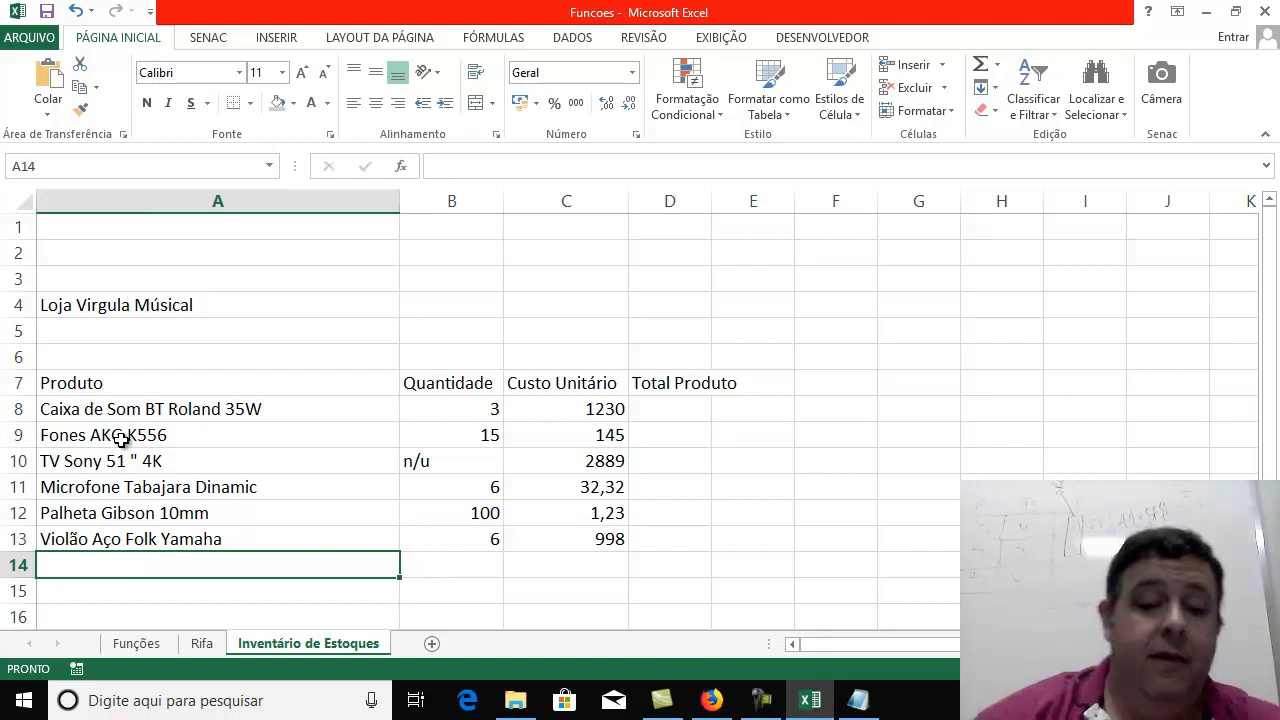
pyautogui.write('Disc')
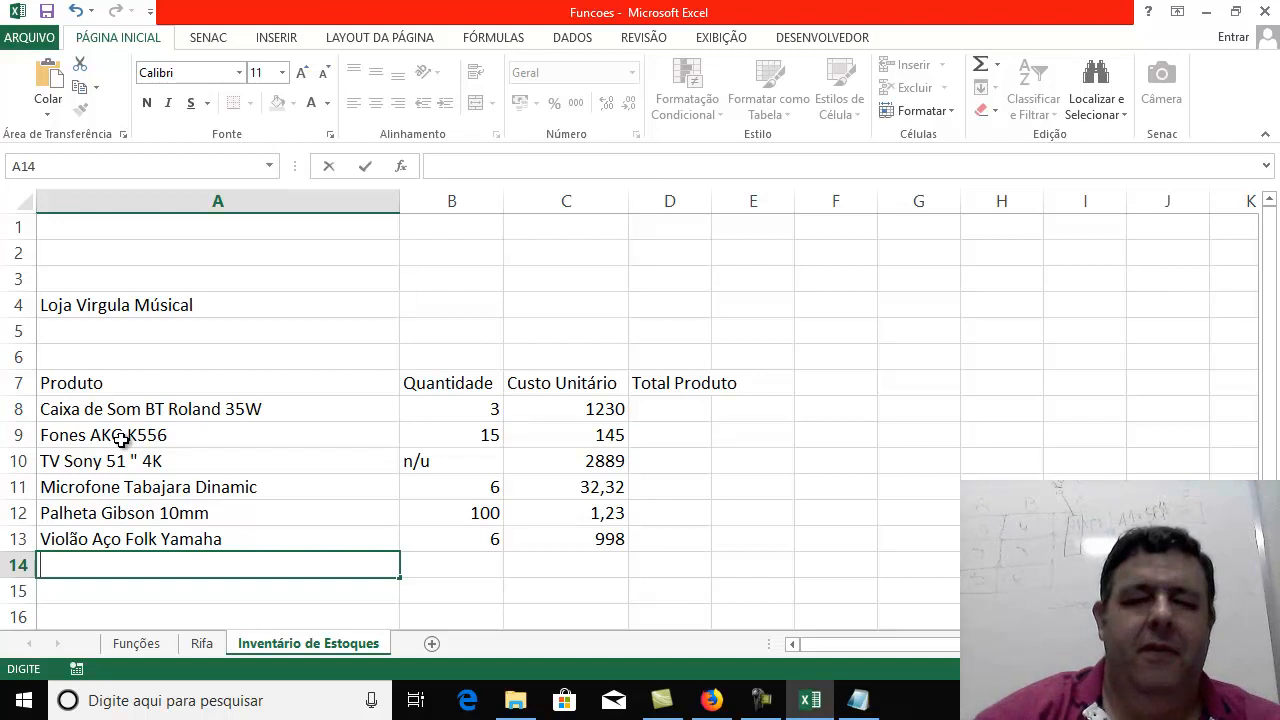
pyautogui.write('Walk')
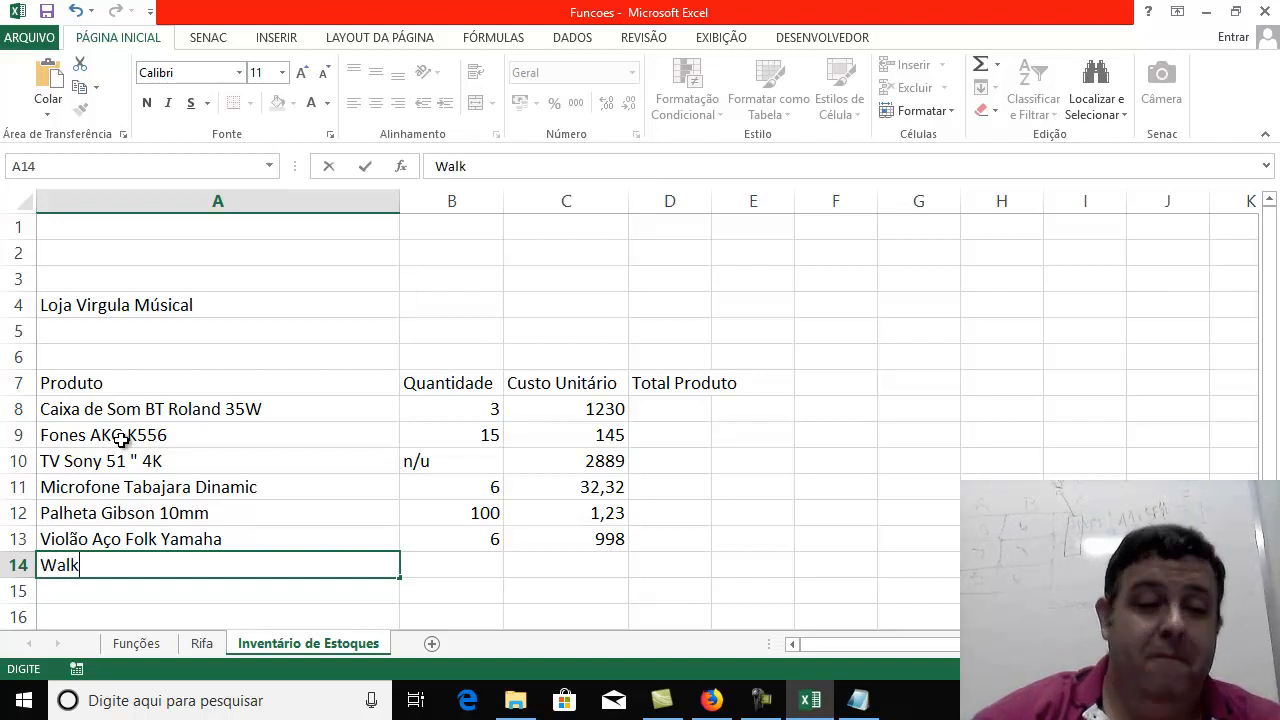
pyautogui.write('-Man')
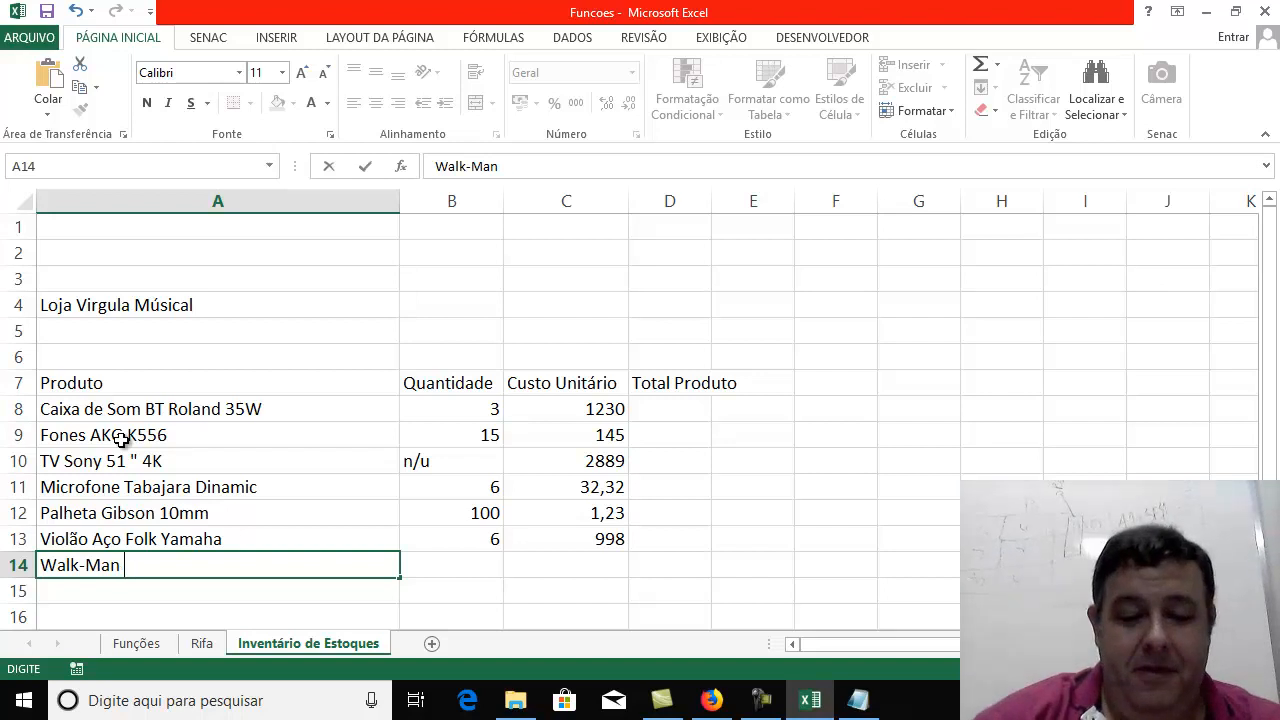
pyautogui.write('nK7')
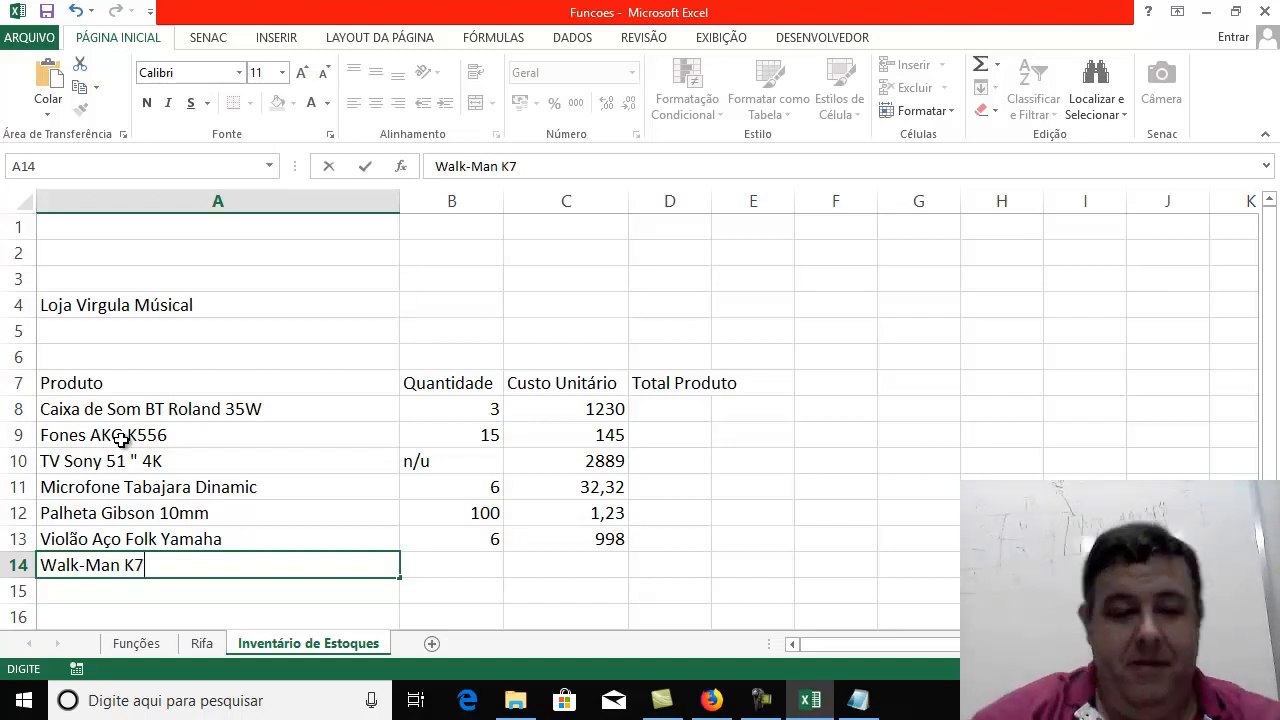
pyautogui.write(' Auto-Reverse')
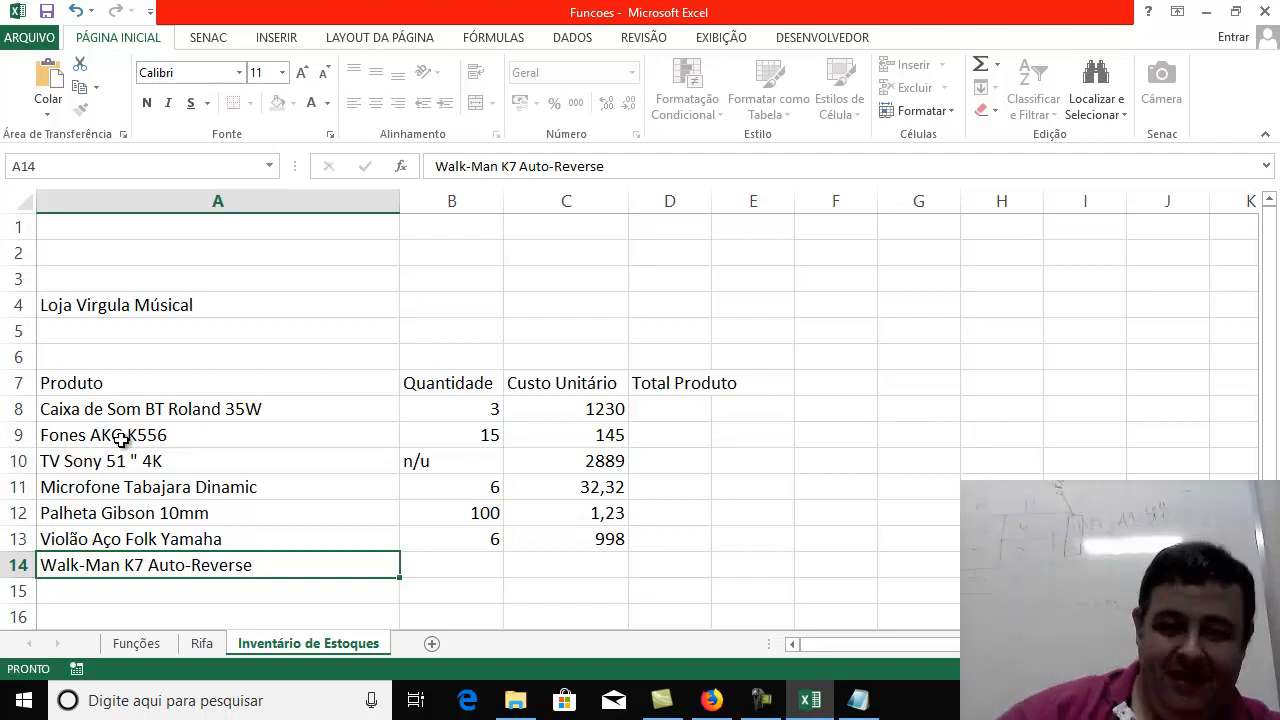
pyautogui.press('Return')
# Enter "n/u" as the Walk-Man's quantity in B14 and move on to its unit cost cell C14
pyautogui.press('Up')
pyautogui.press('Right')
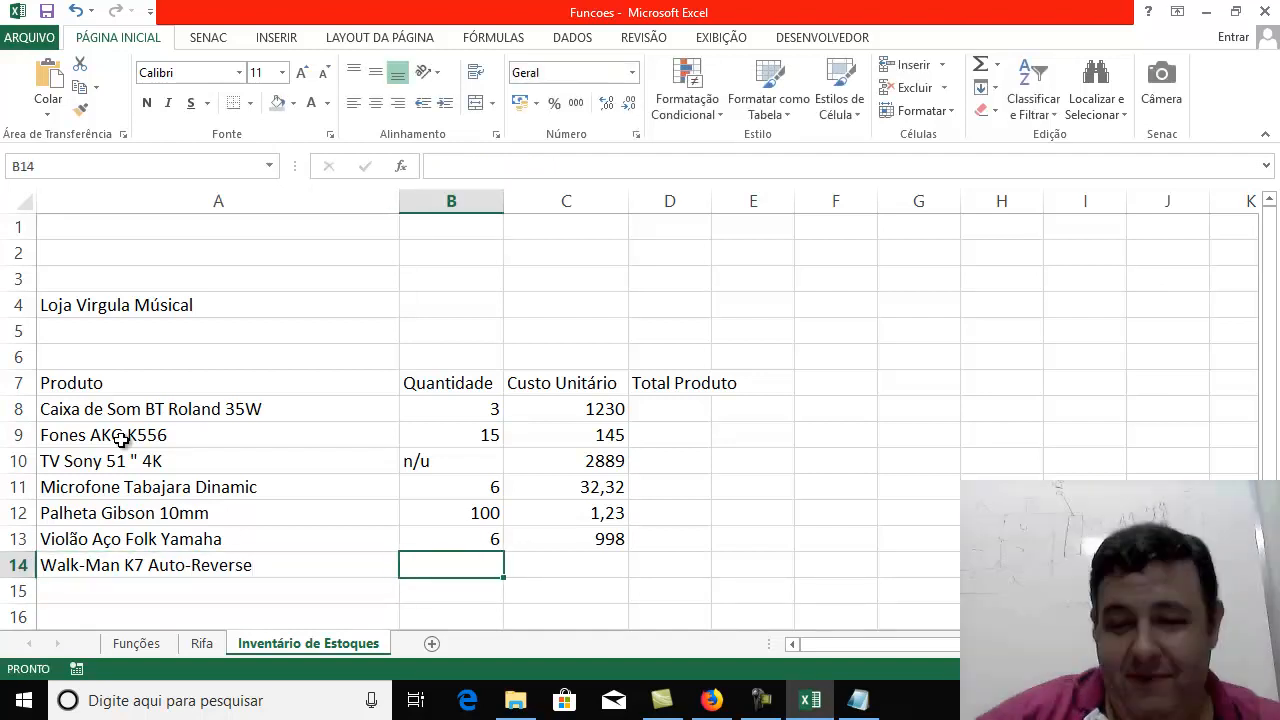
pyautogui.write('n/u')
pyautogui.press('Return')
pyautogui.press('Up')
pyautogui.press('Right')
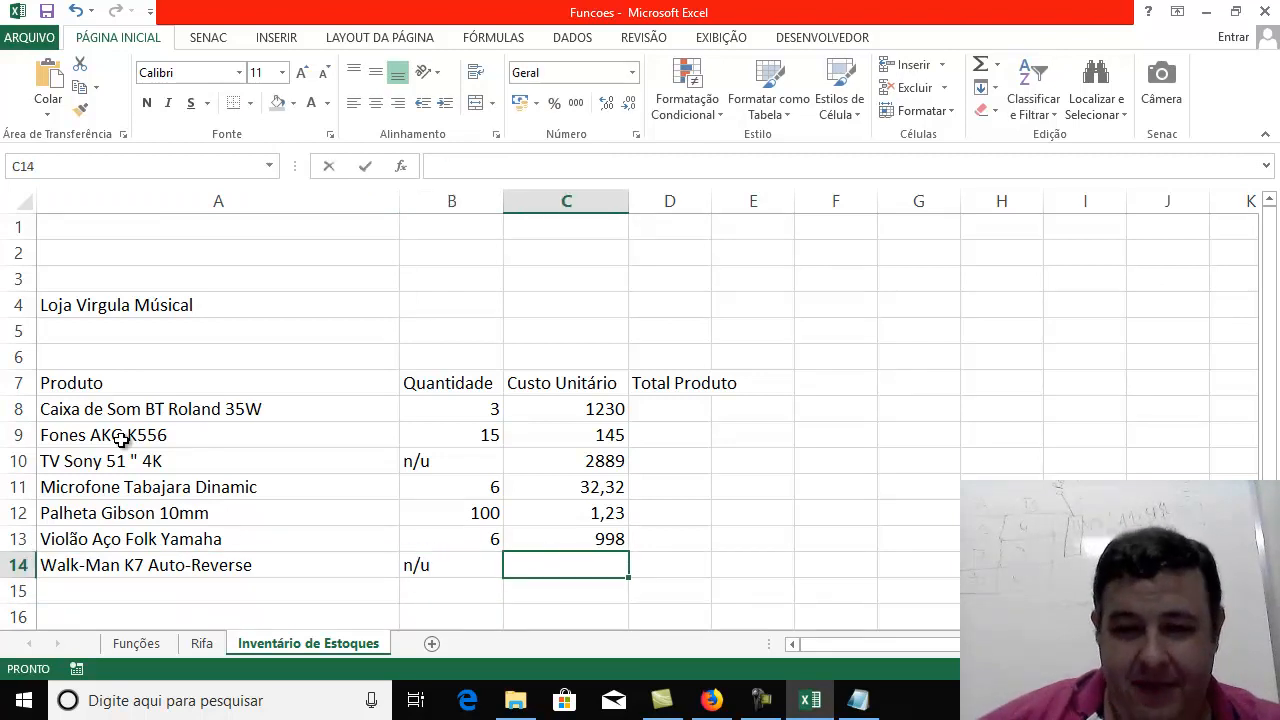
# Enter 15,2 as the Walk-Man's unit cost in C14 and move to the next product cell, A15
pyautogui.write('15,2')
pyautogui.press('Return')
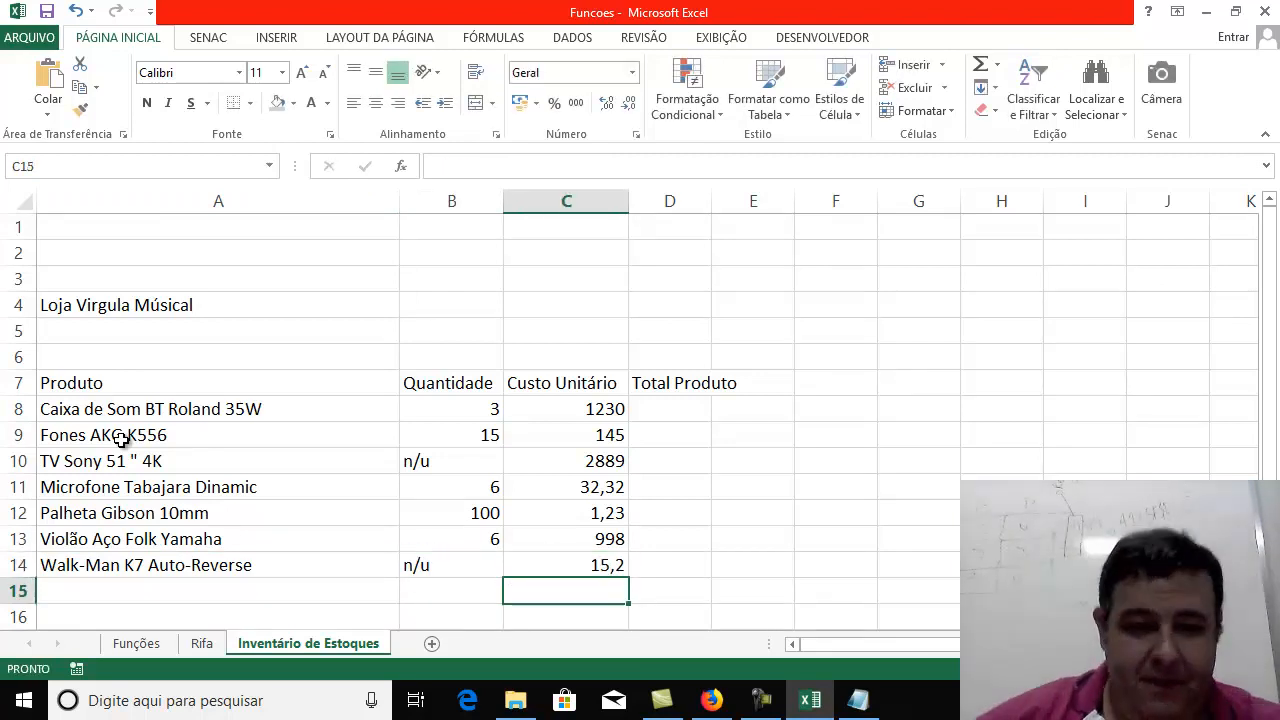
pyautogui.press('Left')
pyautogui.press('Left')
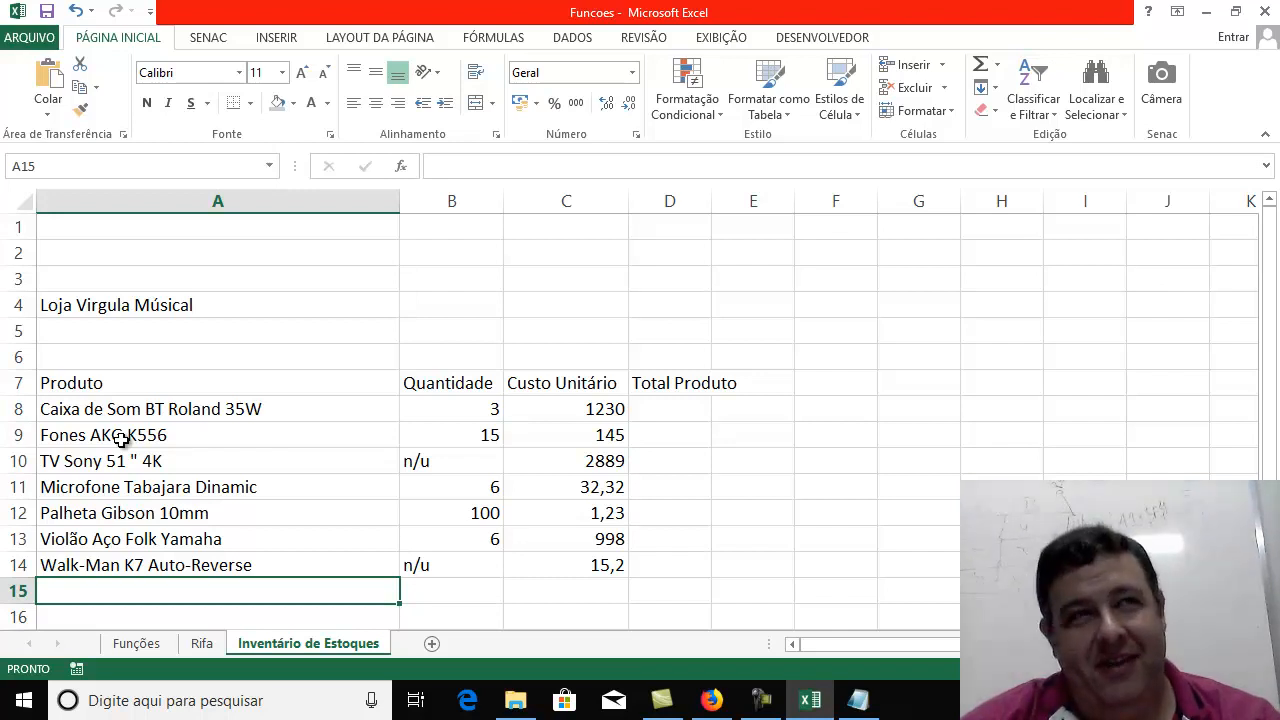
# Add the product "Disk-Man Sony" in row 15 with quantity n/u and unit cost 55,65
pyautogui.write('Di')
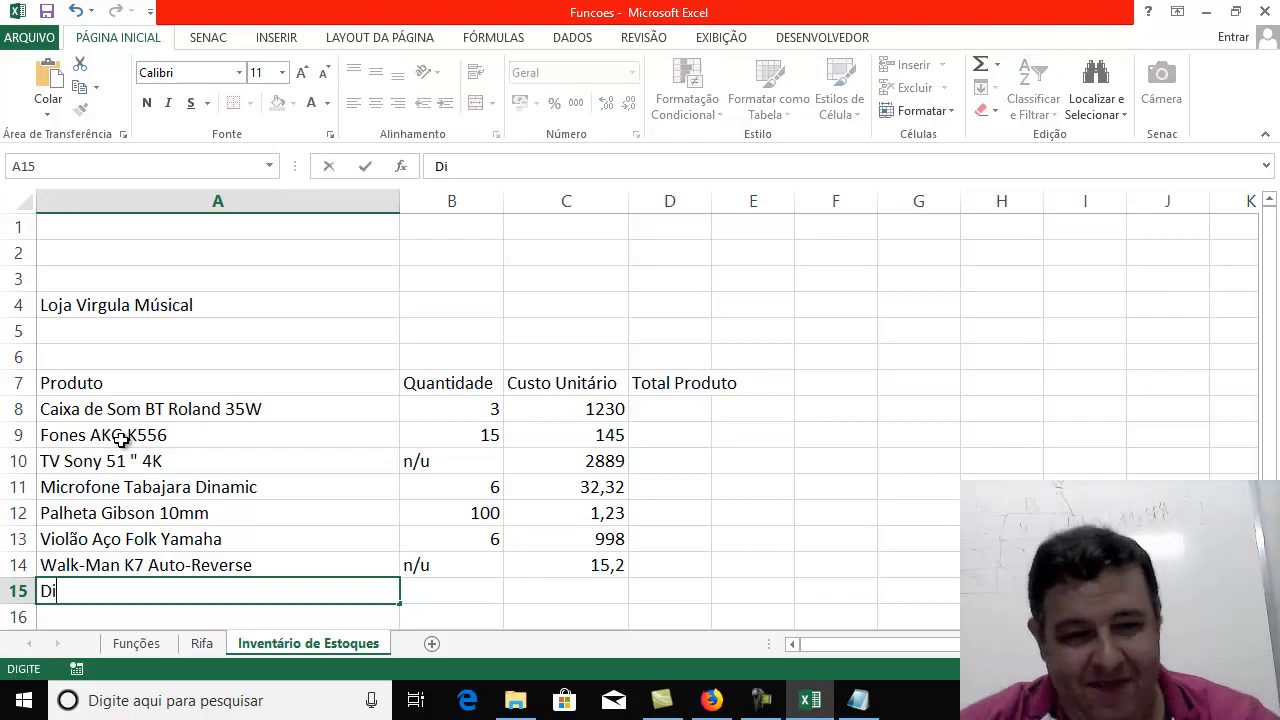
pyautogui.write('sk-Man ')
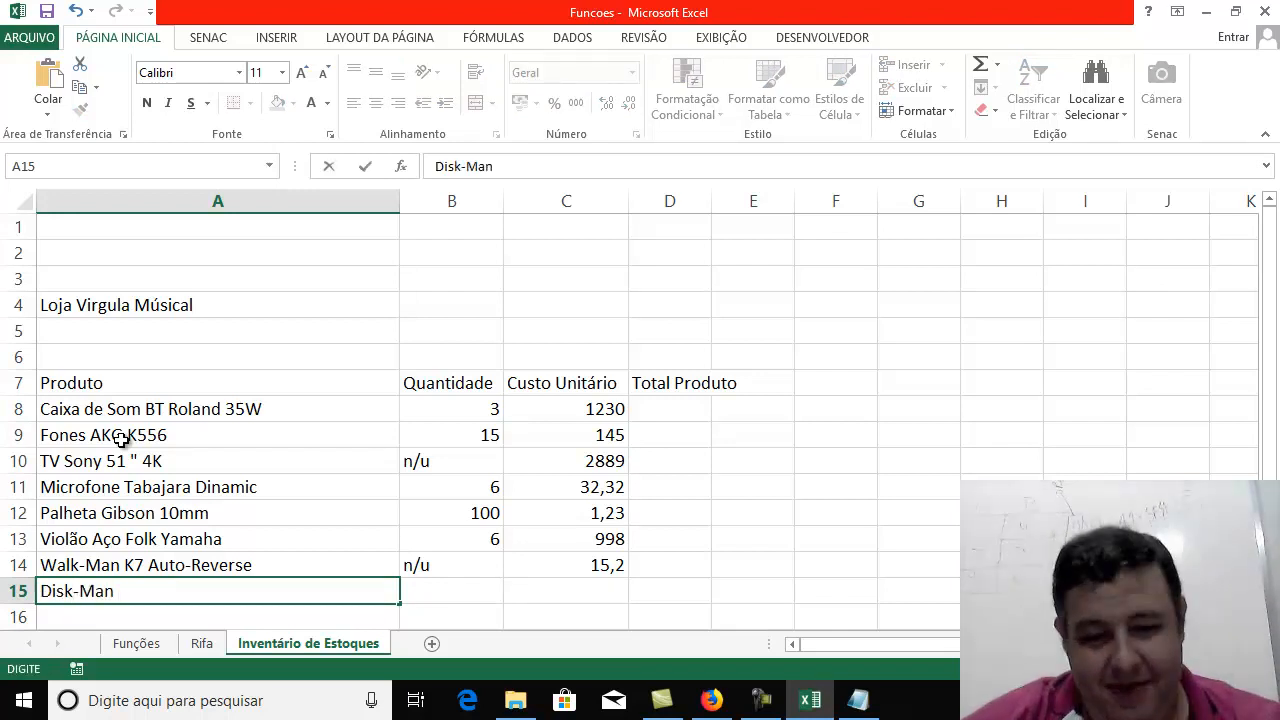
pyautogui.write('Sony')
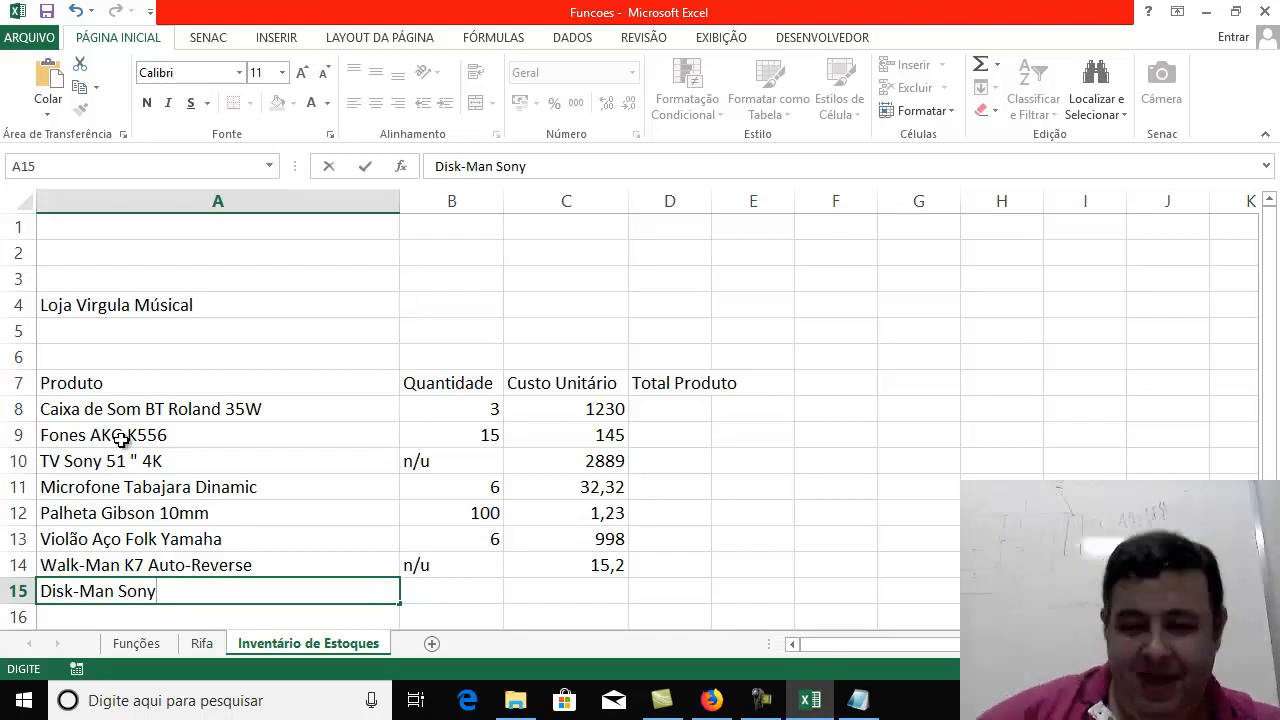
pyautogui.press('Tab')
pyautogui.write('n/u')
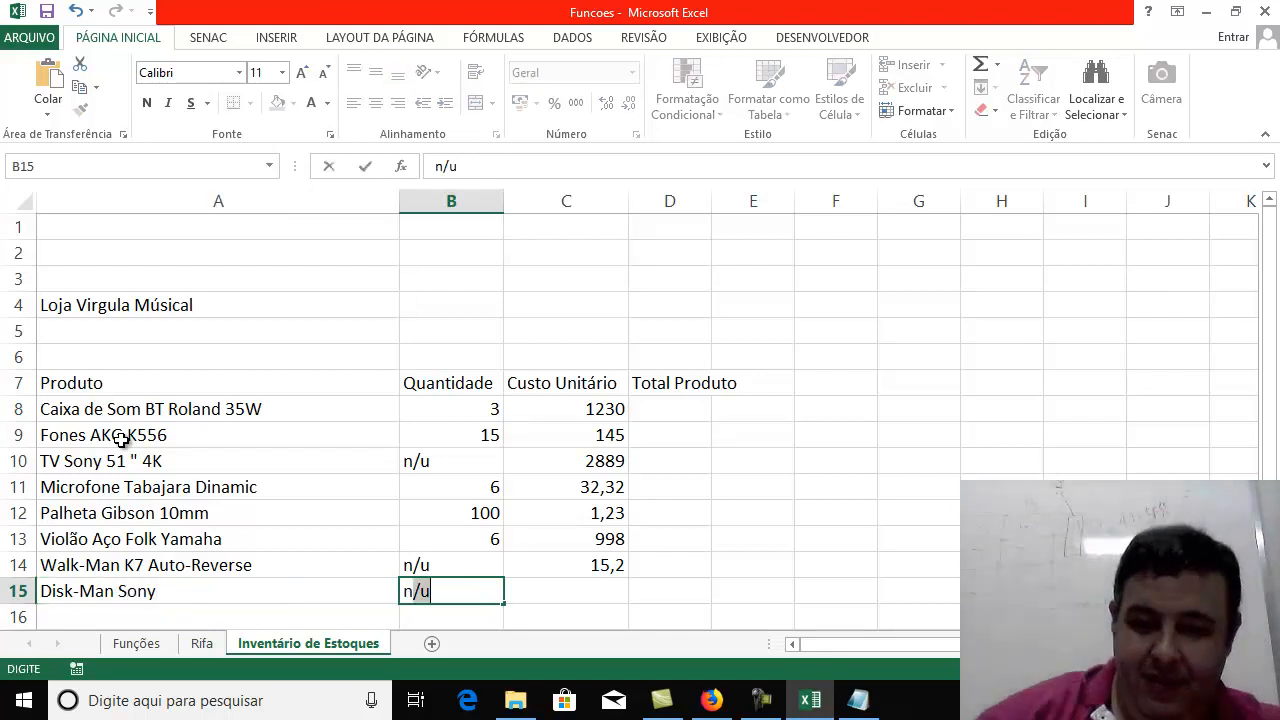
pyautogui.press('Tab')
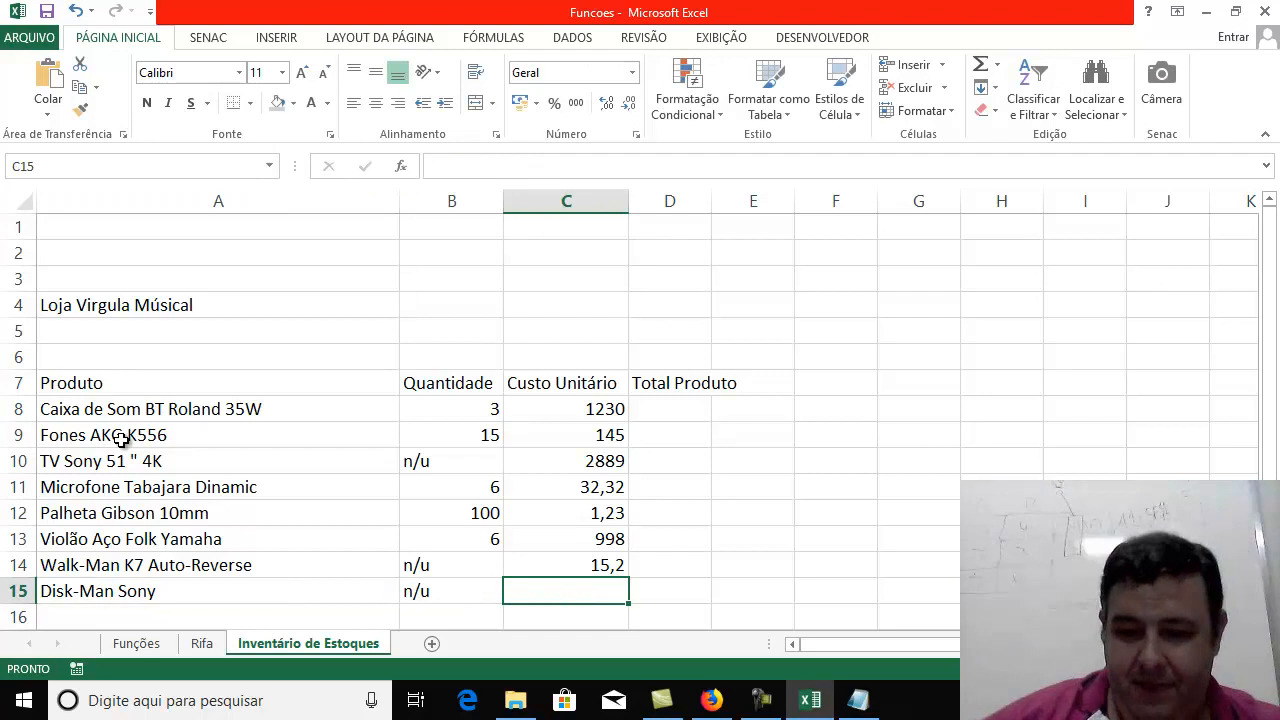
pyautogui.write('55,65')
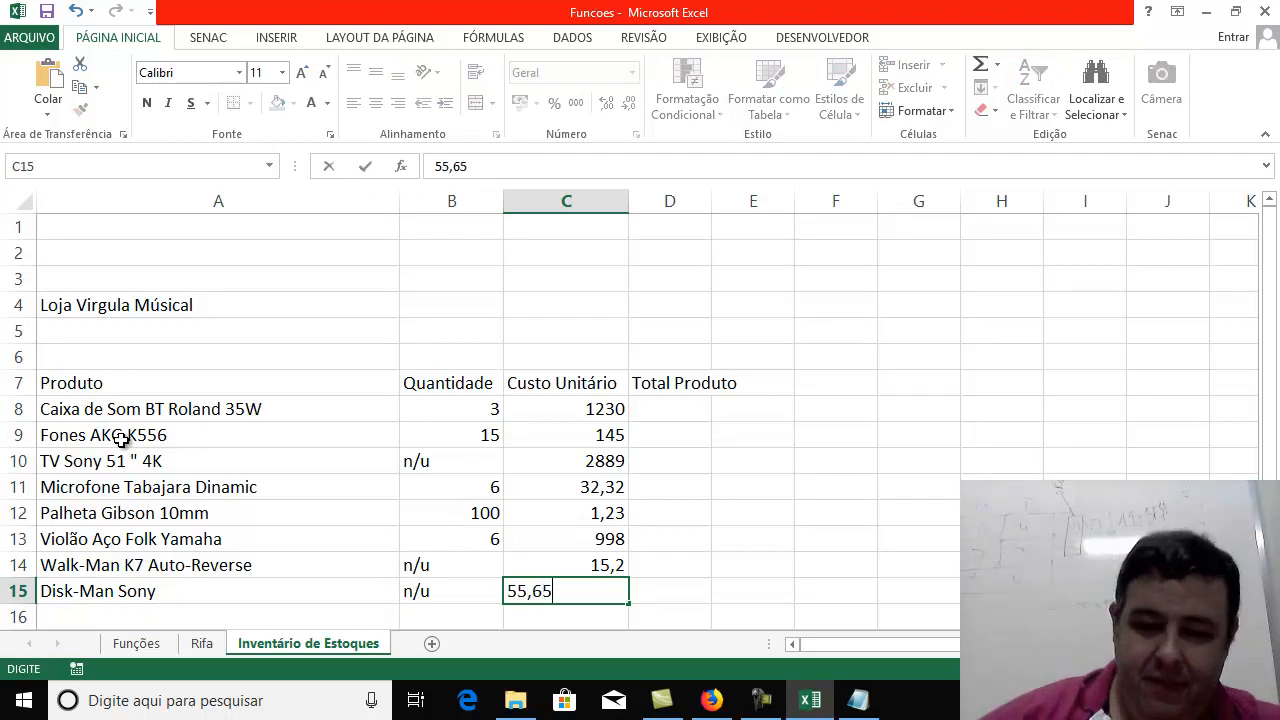
pyautogui.press('Return')
# Add the product "MP 99" in row 16 with quantity n/u and unit cost 12,32
pyautogui.press('Left')
pyautogui.press('Left')
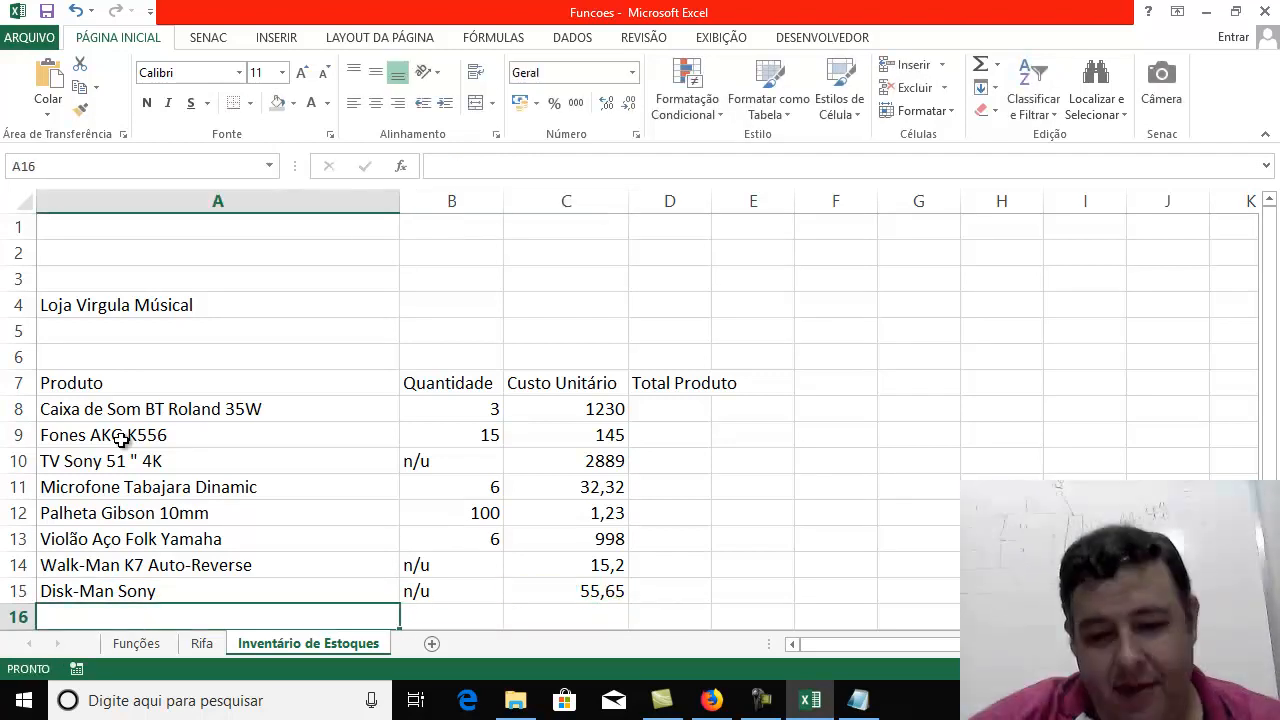
pyautogui.write('MP')
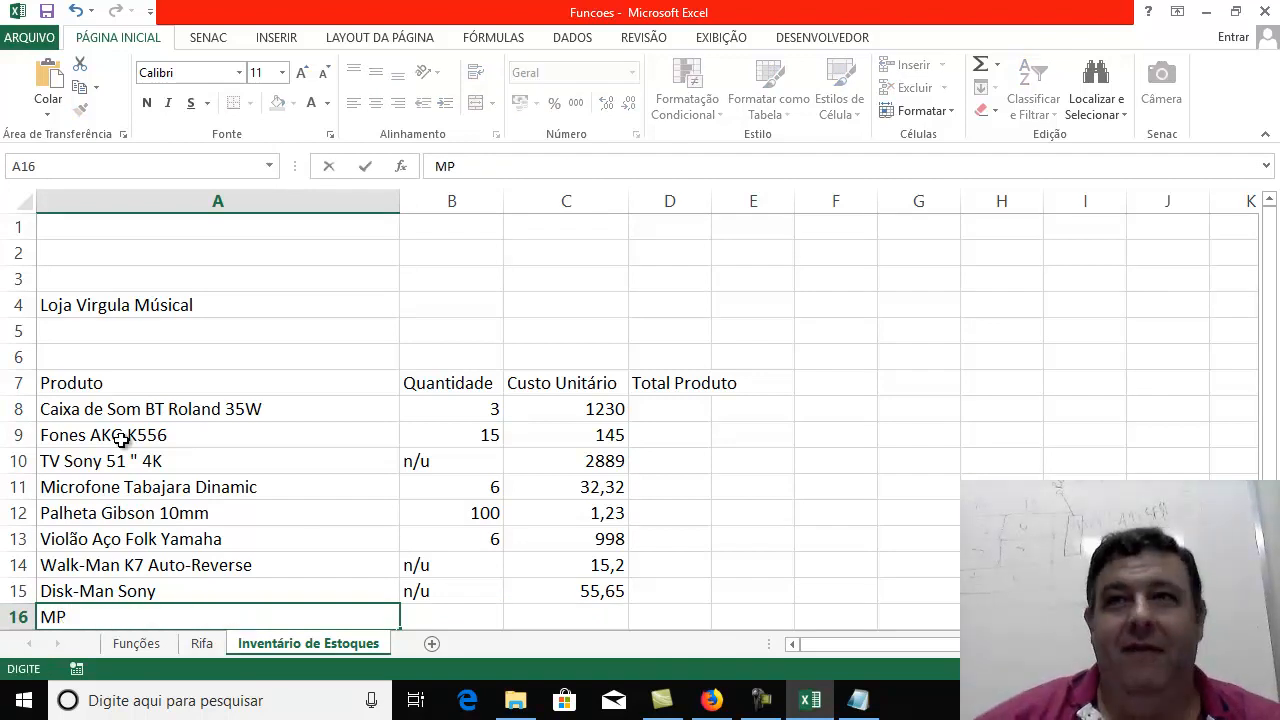
pyautogui.write(' 99')
pyautogui.press('Tab')
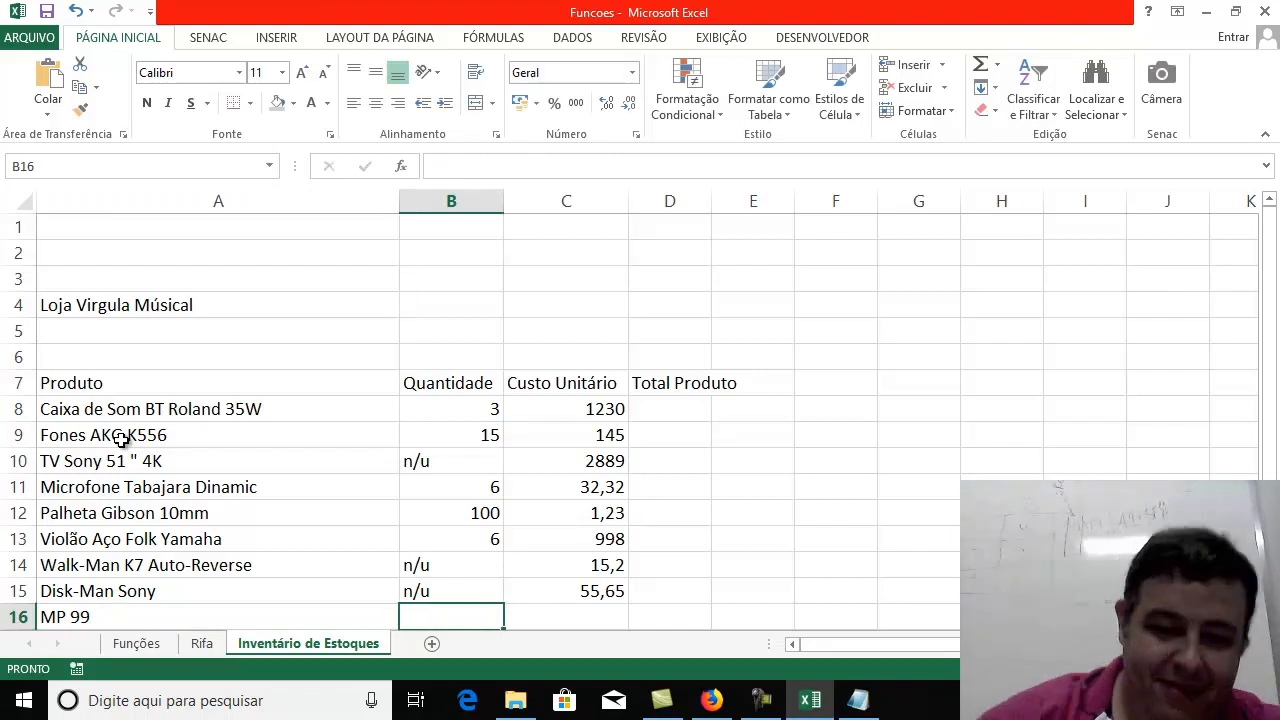
pyautogui.write('N/u')
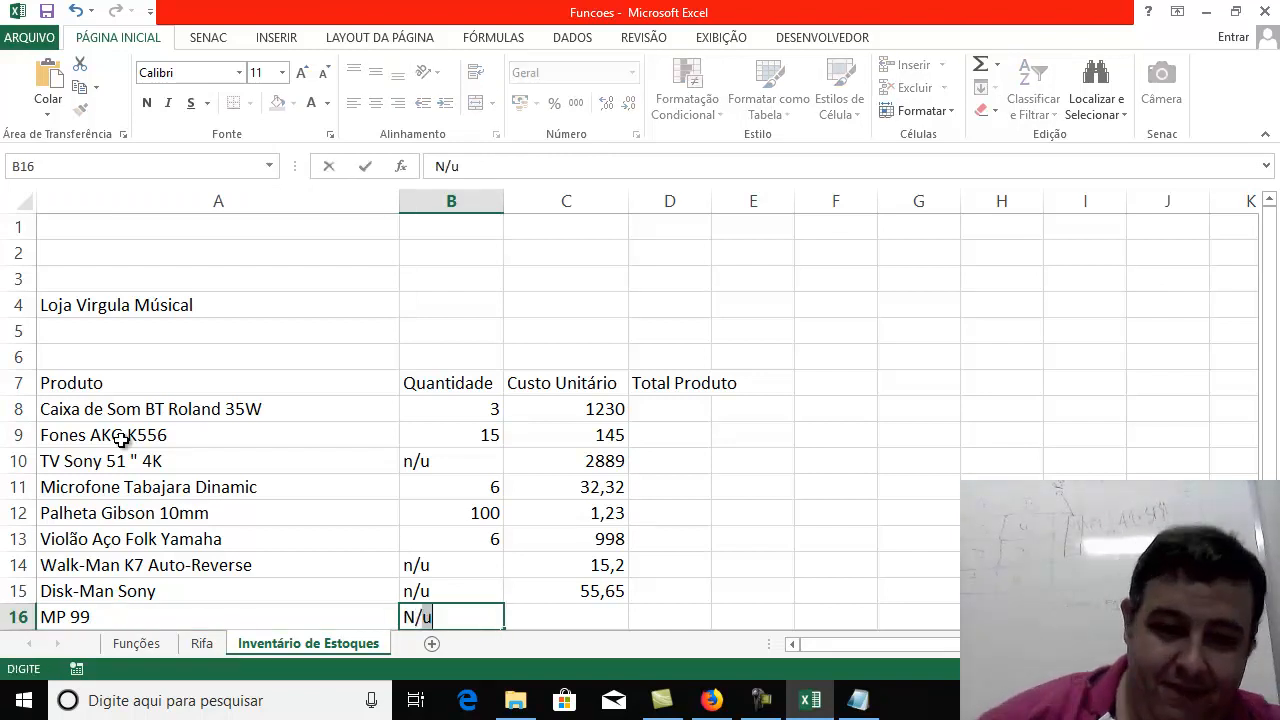
pyautogui.press('BackSpace')
pyautogui.write('n/u')
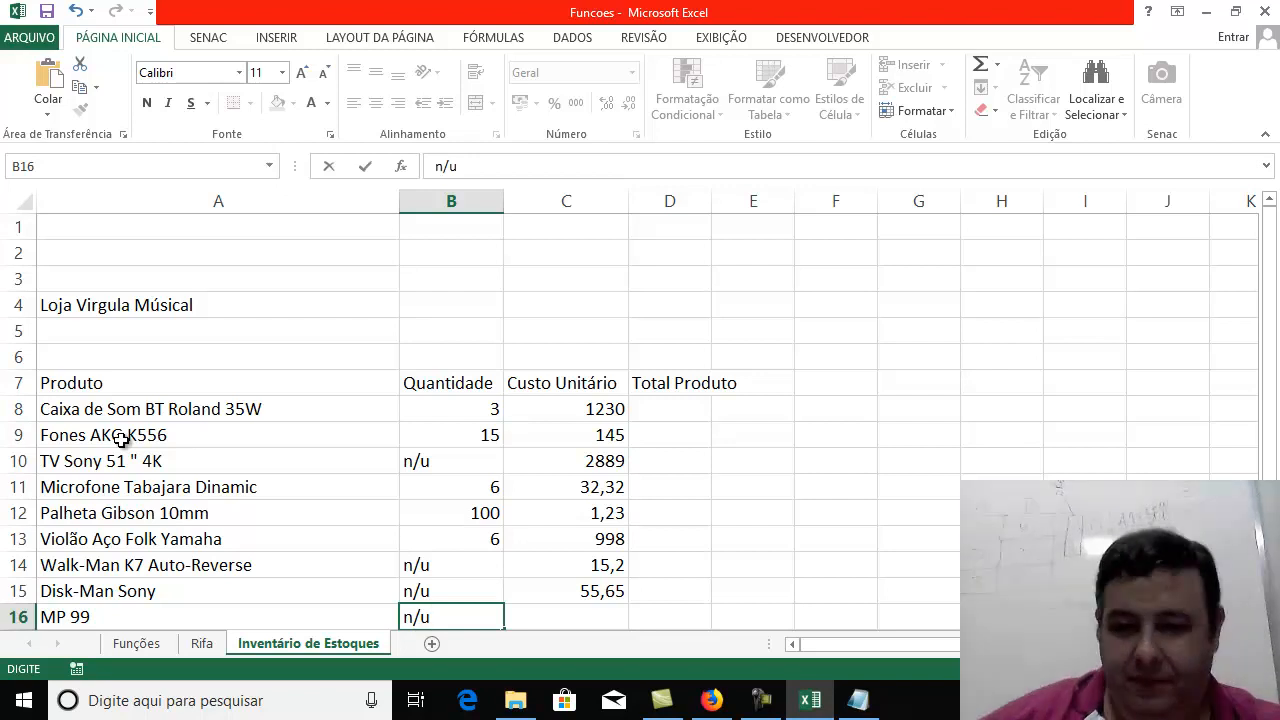
pyautogui.press('Tab')
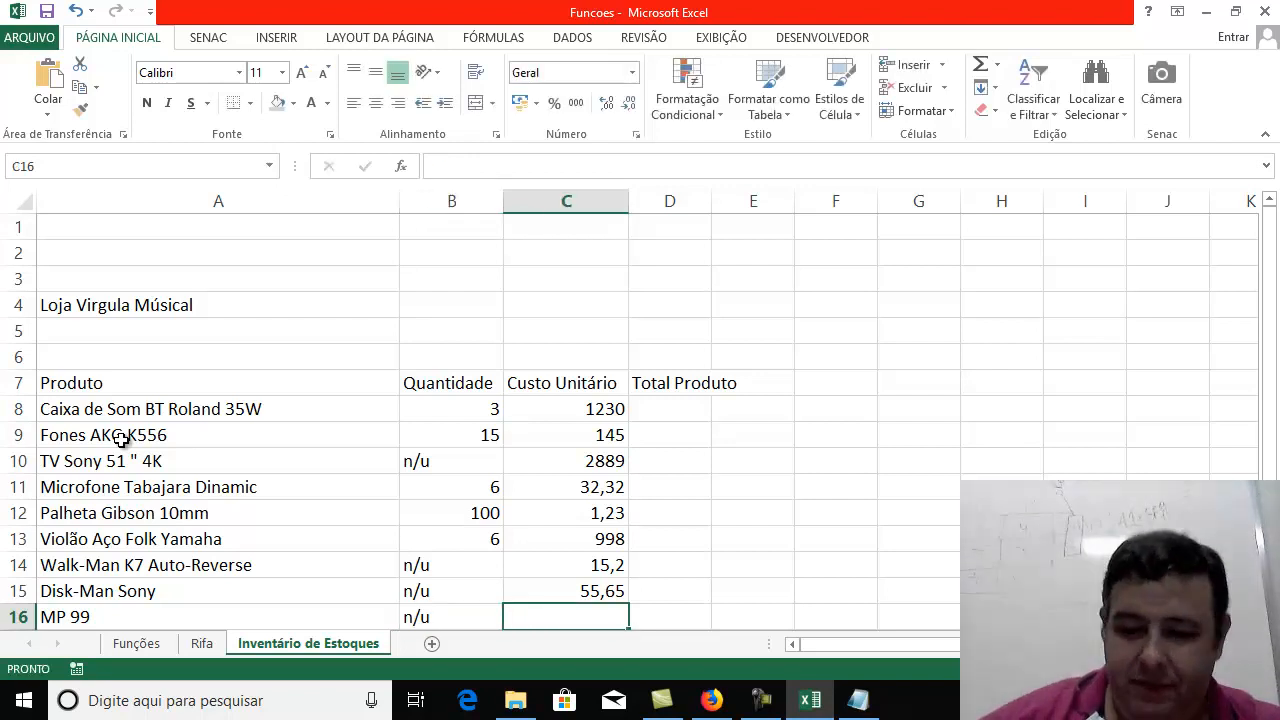
pyautogui.write('12,32')
pyautogui.press('Return')
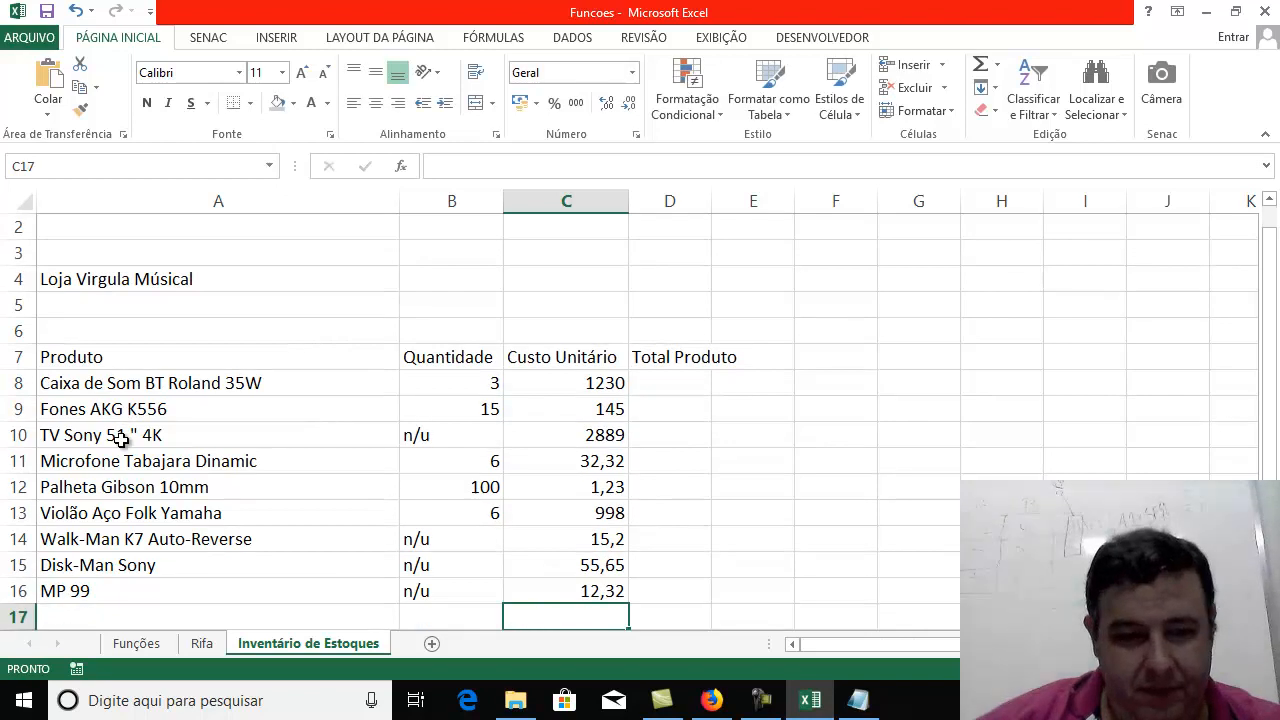
# Add the product "Fone BT Sony c/MP3" in row 17 with quantity 5 and unit cost 100
pyautogui.press('Left')
pyautogui.press('Left')
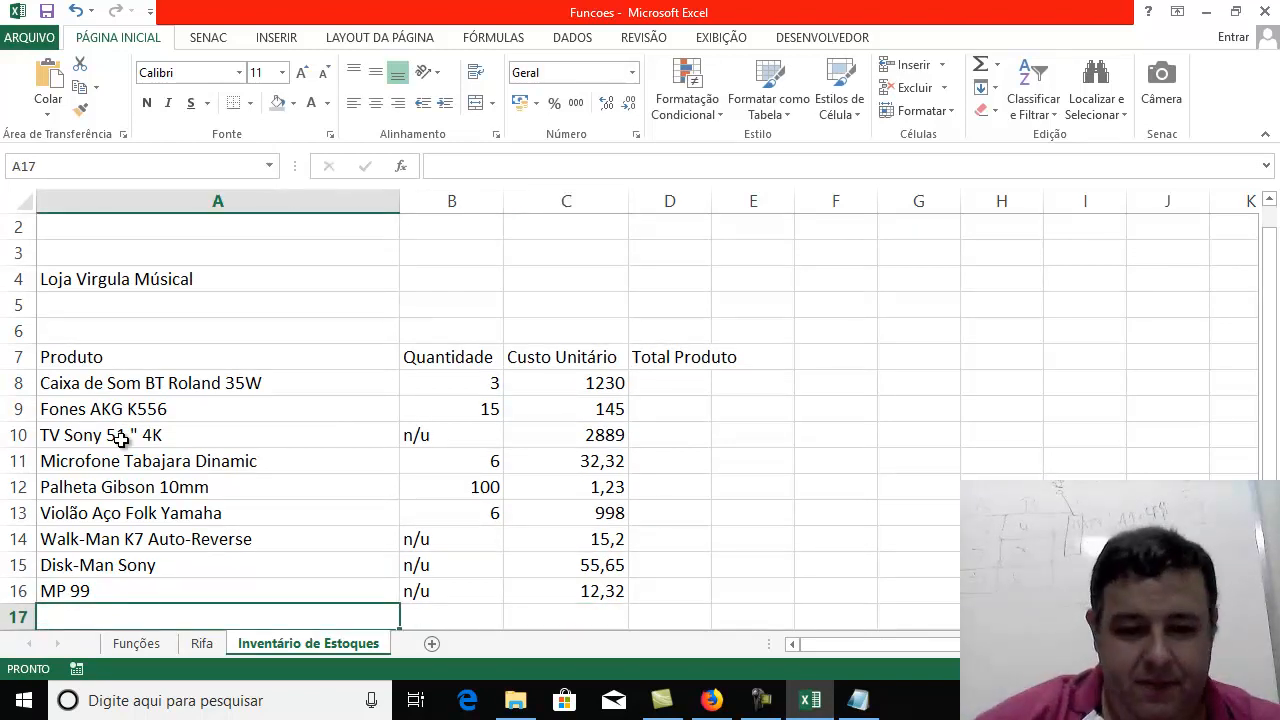
pyautogui.write('Fone BT')
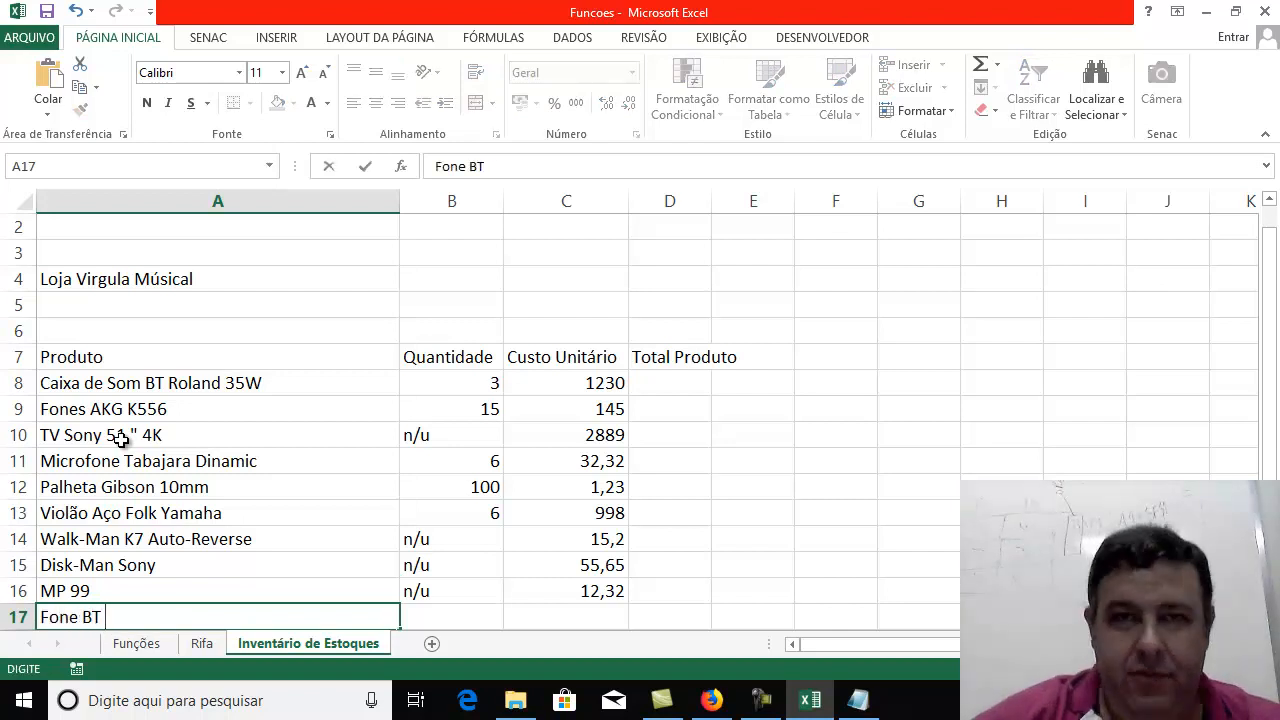
pyautogui.write(' Sony')
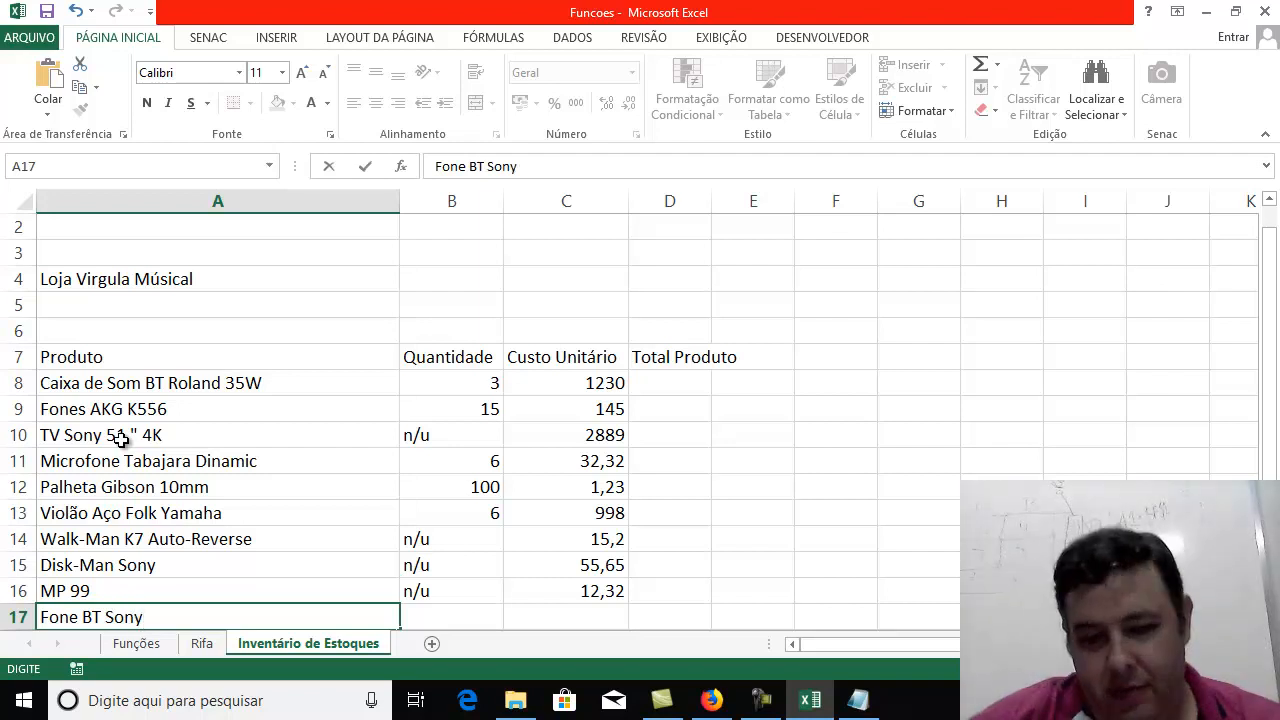
pyautogui.write(' c/MP3')
pyautogui.press('Tab')
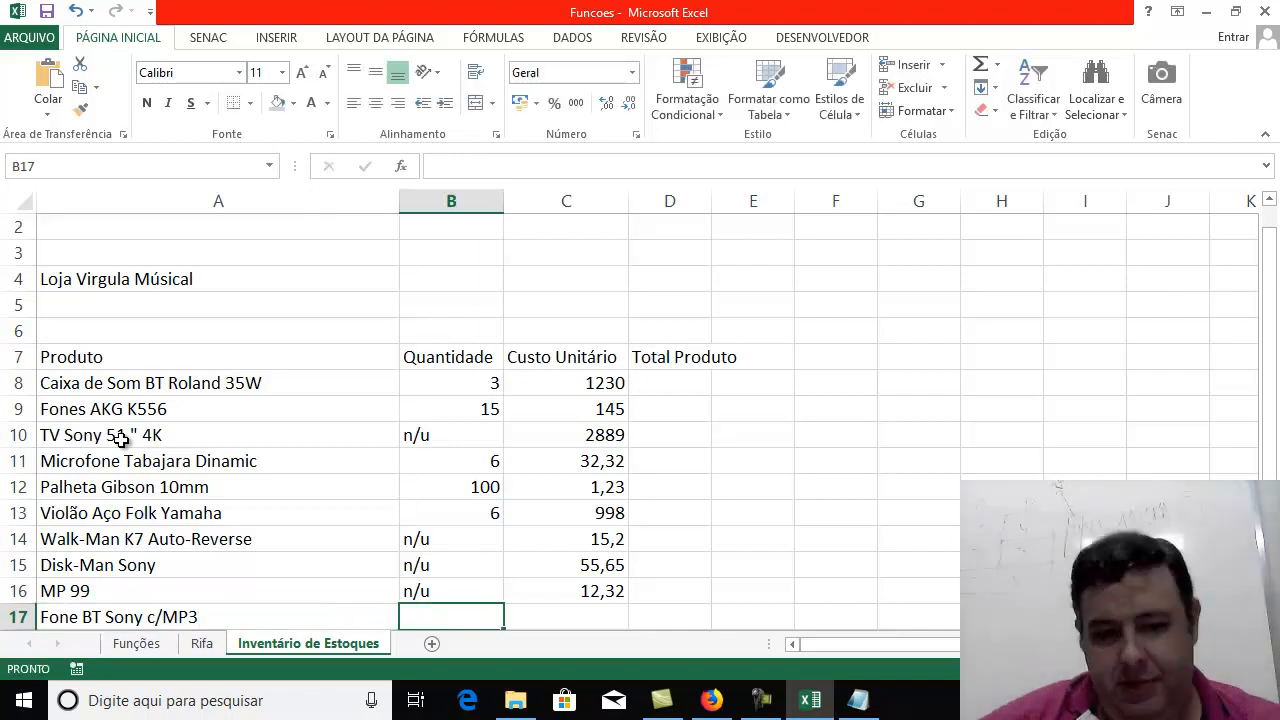
pyautogui.write('5')
pyautogui.press('Tab')
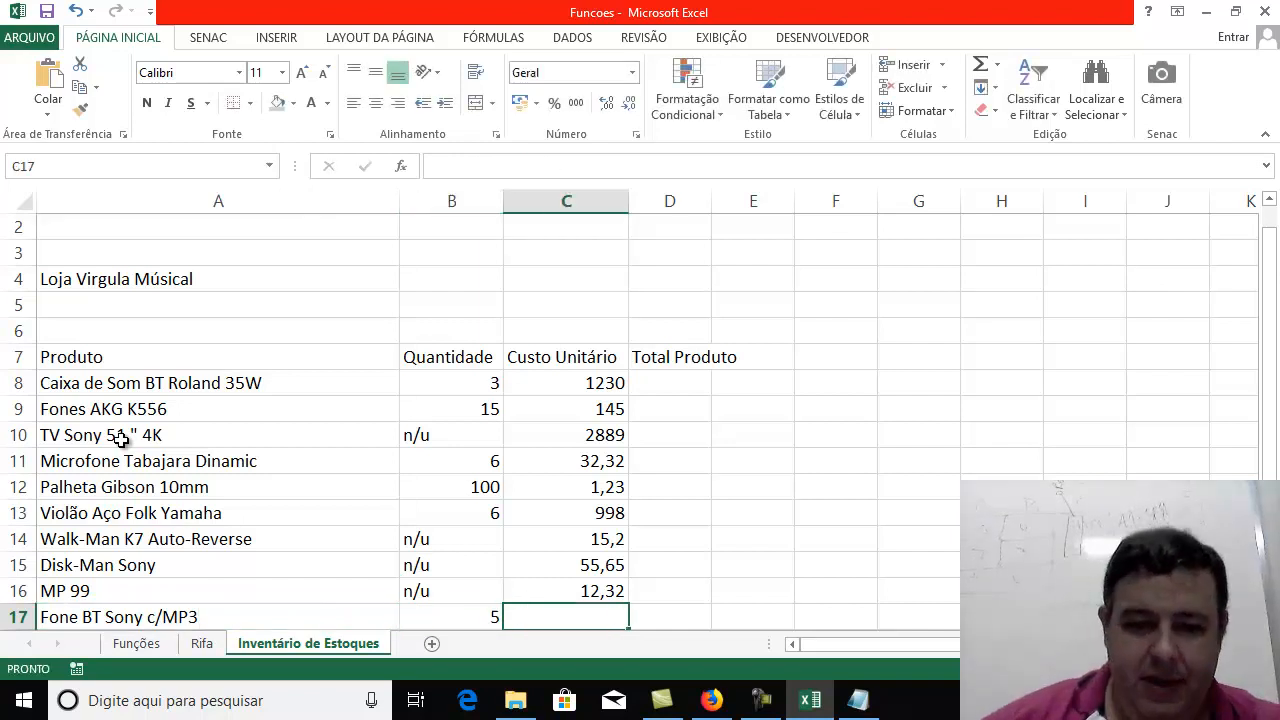
pyautogui.write('100,')
pyautogui.press('Down')
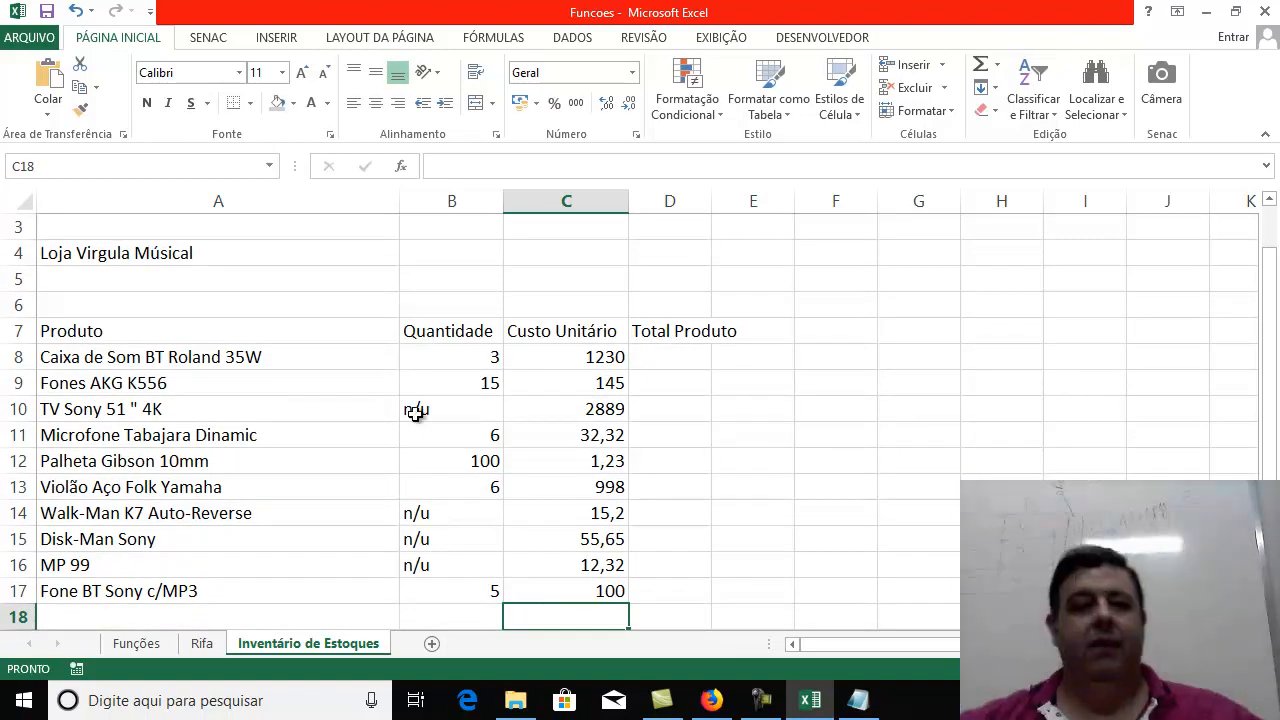
# Center the quantities in B8:B17 horizontally
pyautogui.click(780, 418)
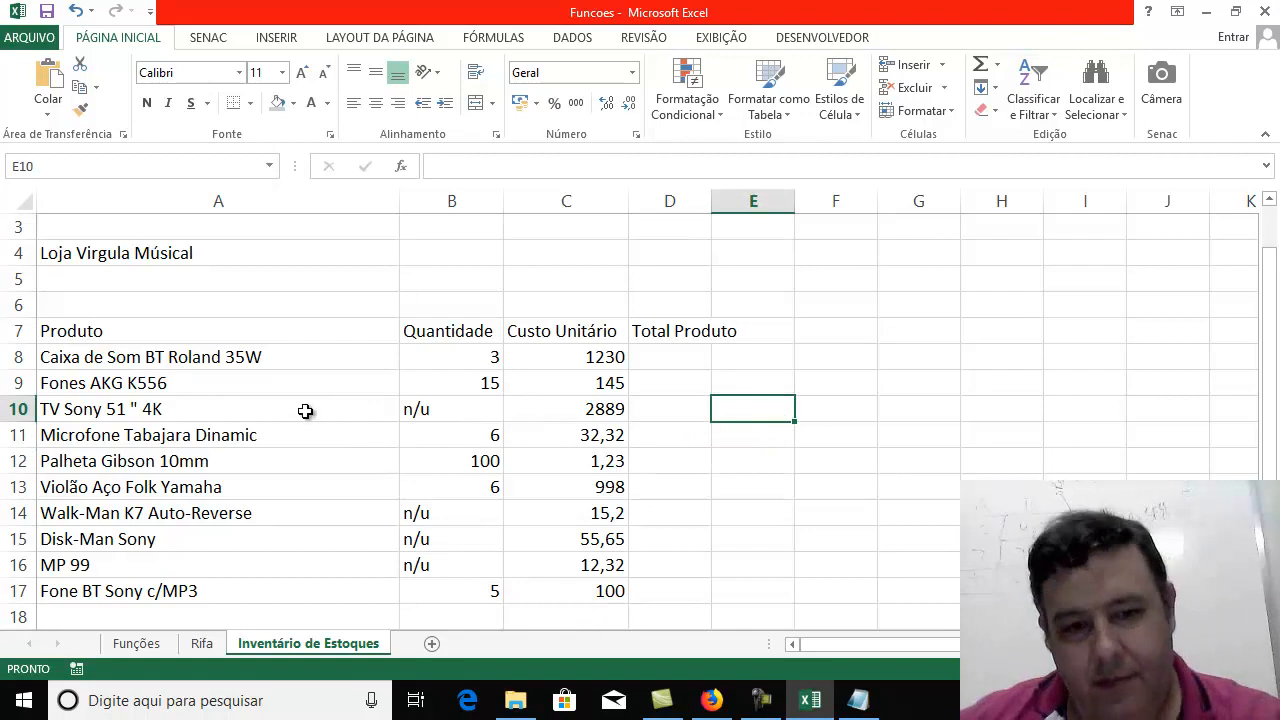
pyautogui.moveTo(471, 357); pyautogui.dragTo(440, 592)
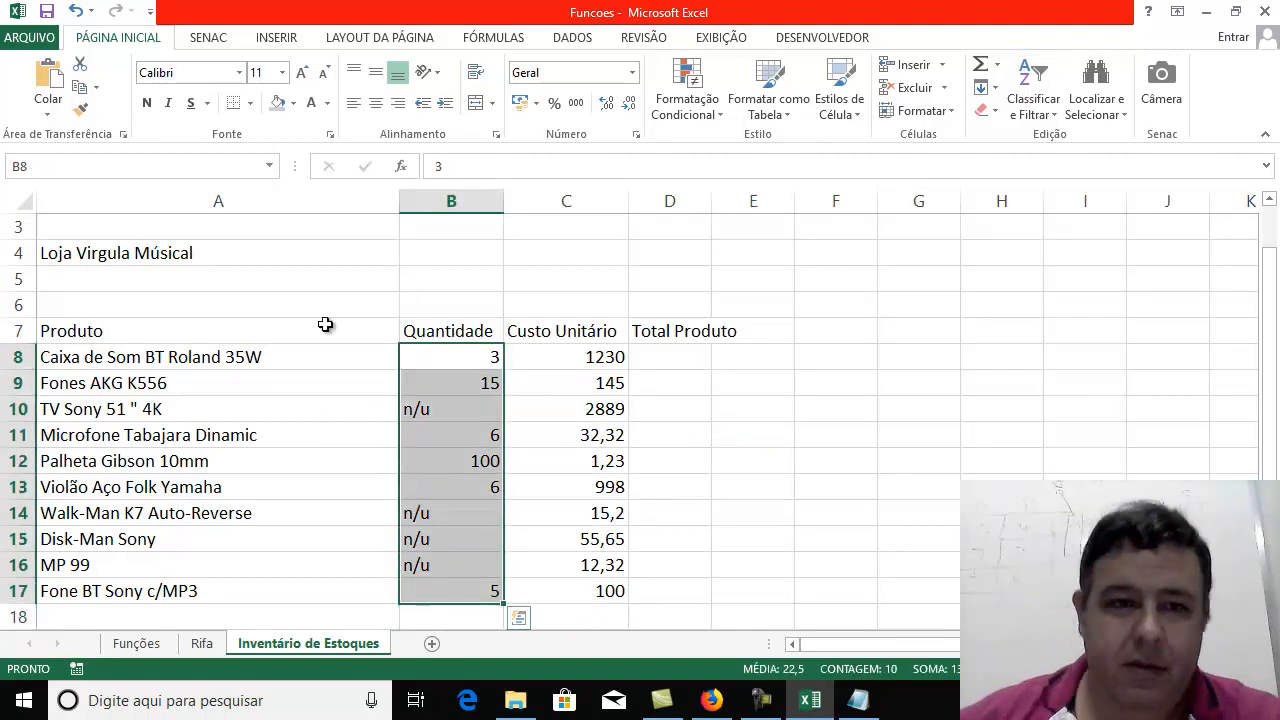
pyautogui.click(375, 103)
# Apply the R$ accounting number format to the unit costs in C8:C17
pyautogui.click(558, 428)
pyautogui.moveTo(560, 357); pyautogui.dragTo(528, 590)
pyautogui.click(519, 103)
pyautogui.click(686, 444)
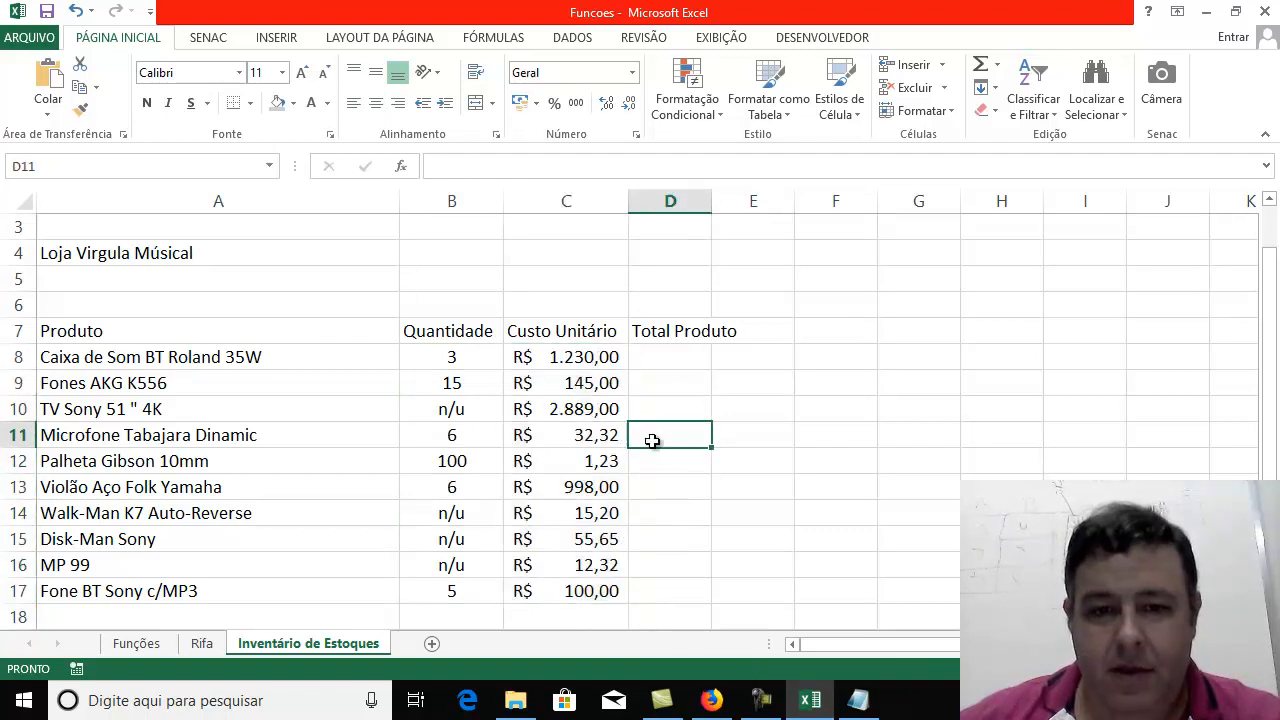
# Widen column D to fit its Total Produto header and calculate the first product's total in D8 with =B8*C8
pyautogui.moveTo(711, 201); pyautogui.dragTo(748, 201)
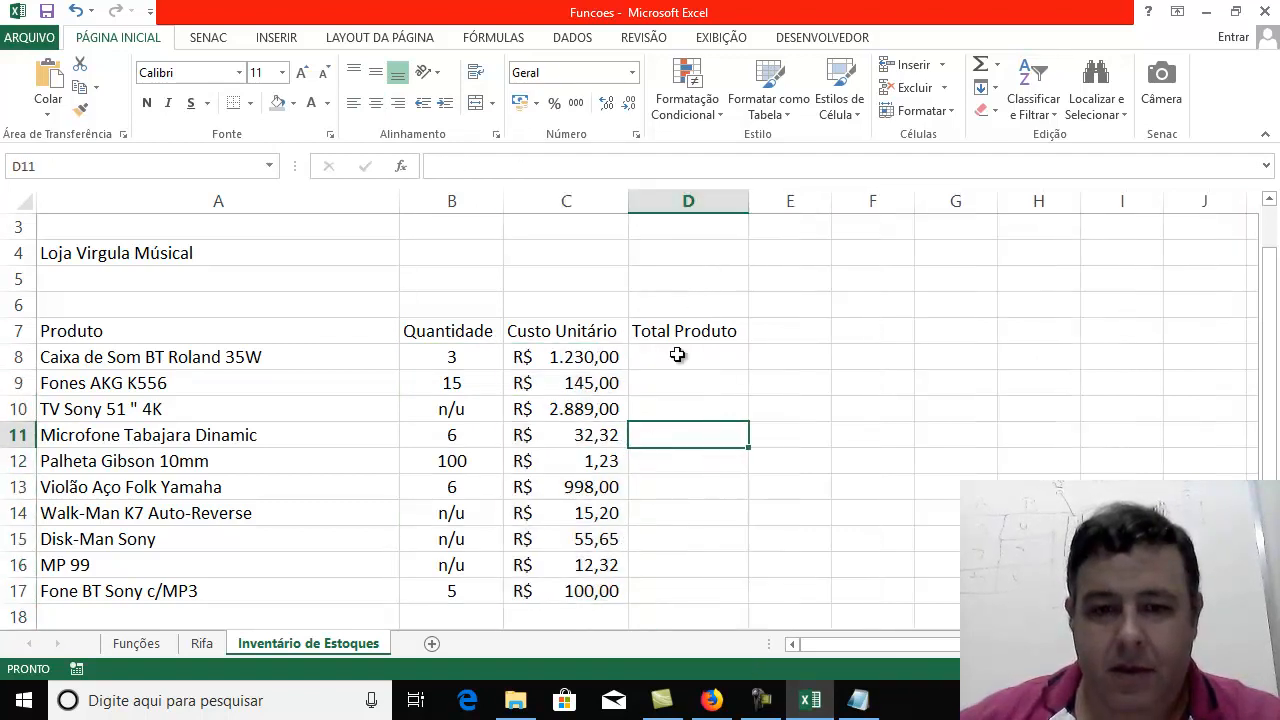
pyautogui.click(677, 357)
pyautogui.write('=')
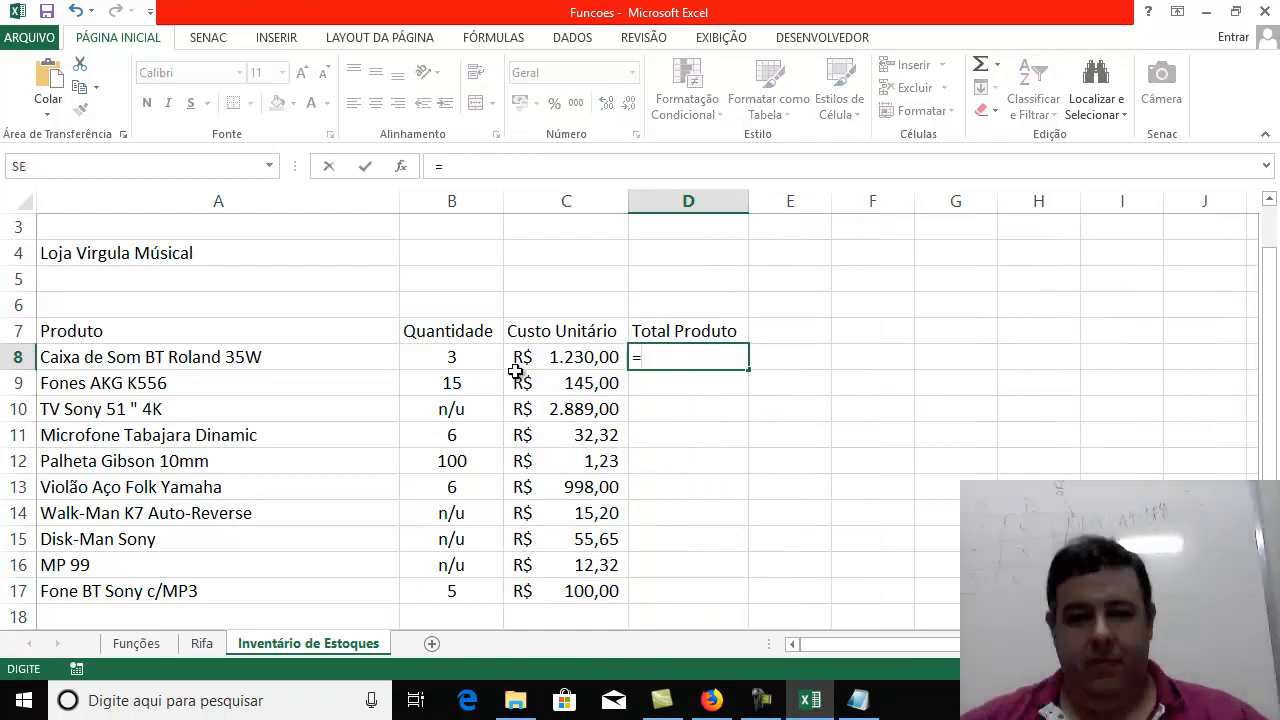
pyautogui.click(438, 351)
pyautogui.write('*')
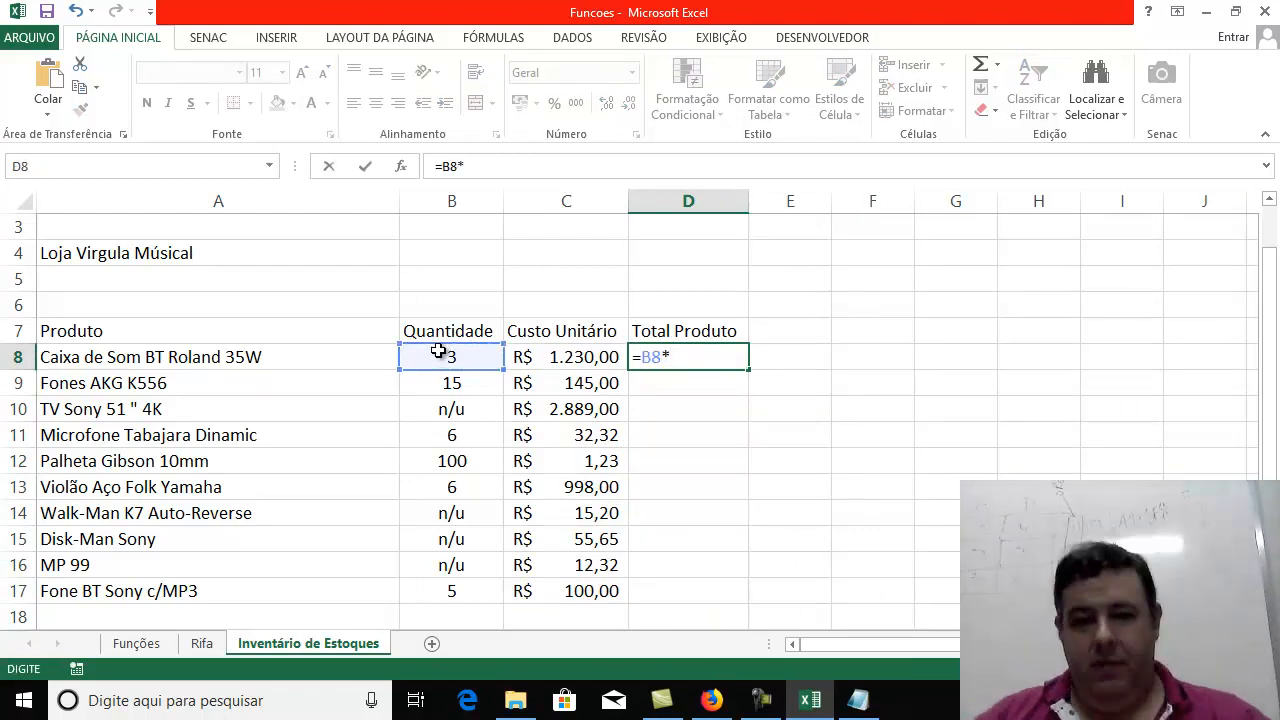
pyautogui.click(549, 355)
pyautogui.press('Return')
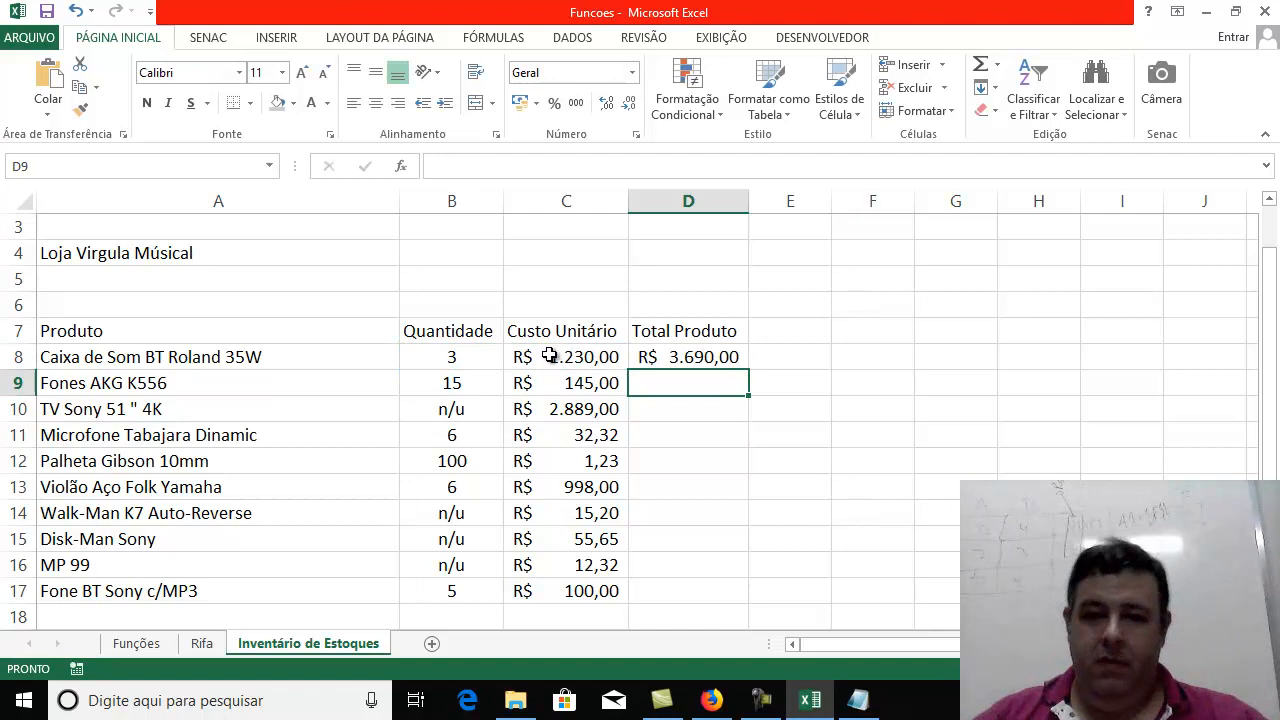
# Fill the total formula from D8 down through D17
pyautogui.click(665, 362)
pyautogui.moveTo(748, 369); pyautogui.dragTo(746, 598)
pyautogui.click(873, 435)
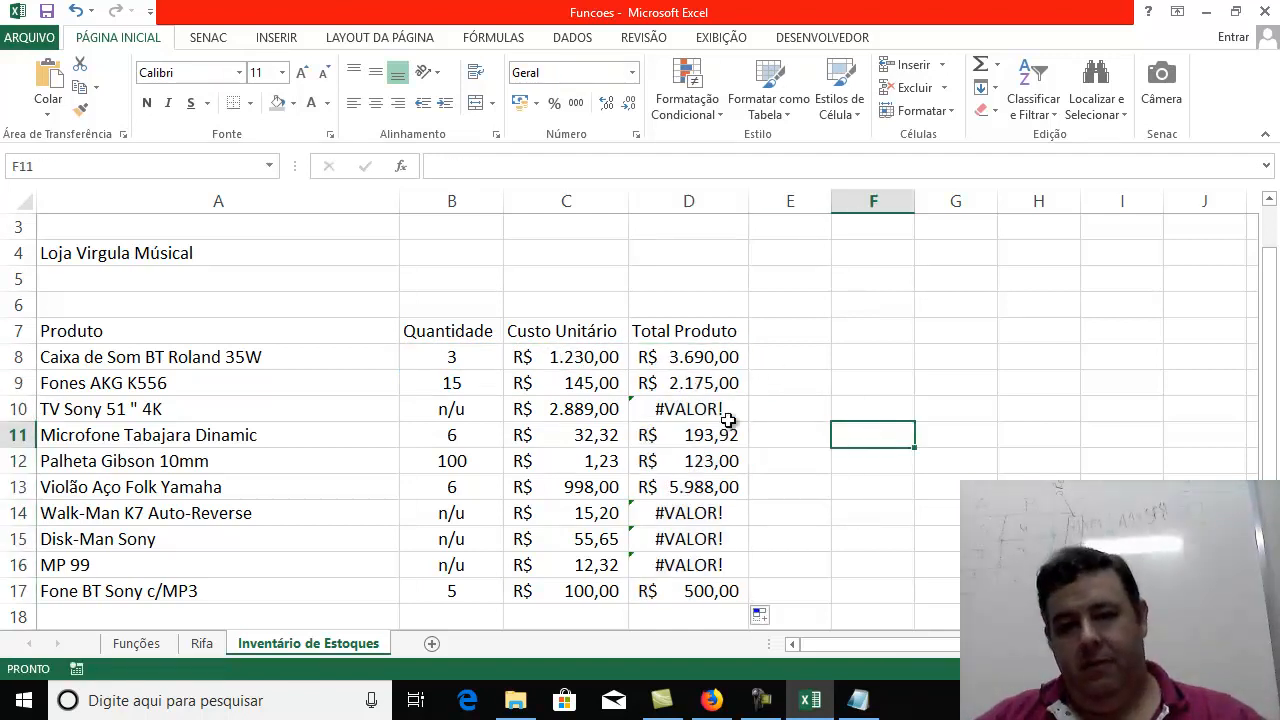
# Replace the #VALOR! totals of the n/u products in D10, D14, D15 and D16 with 0
pyautogui.click(675, 408)
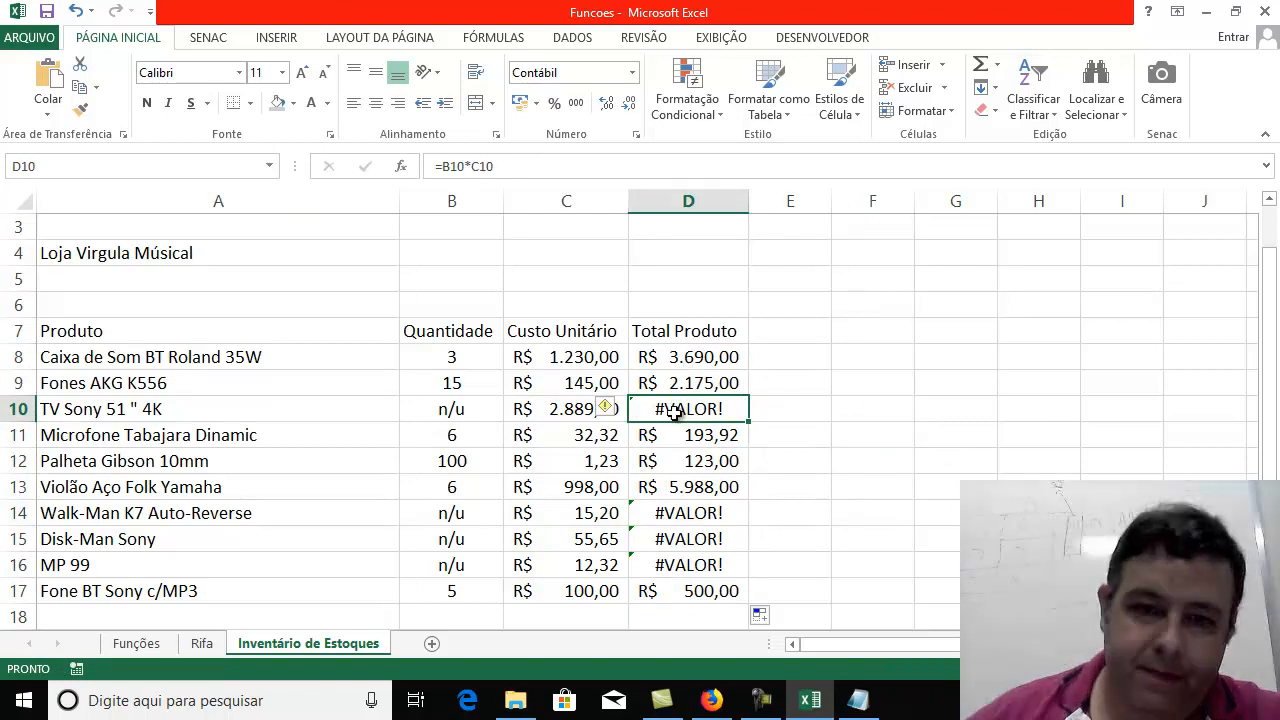
pyautogui.click(823, 428)
pyautogui.click(684, 408)
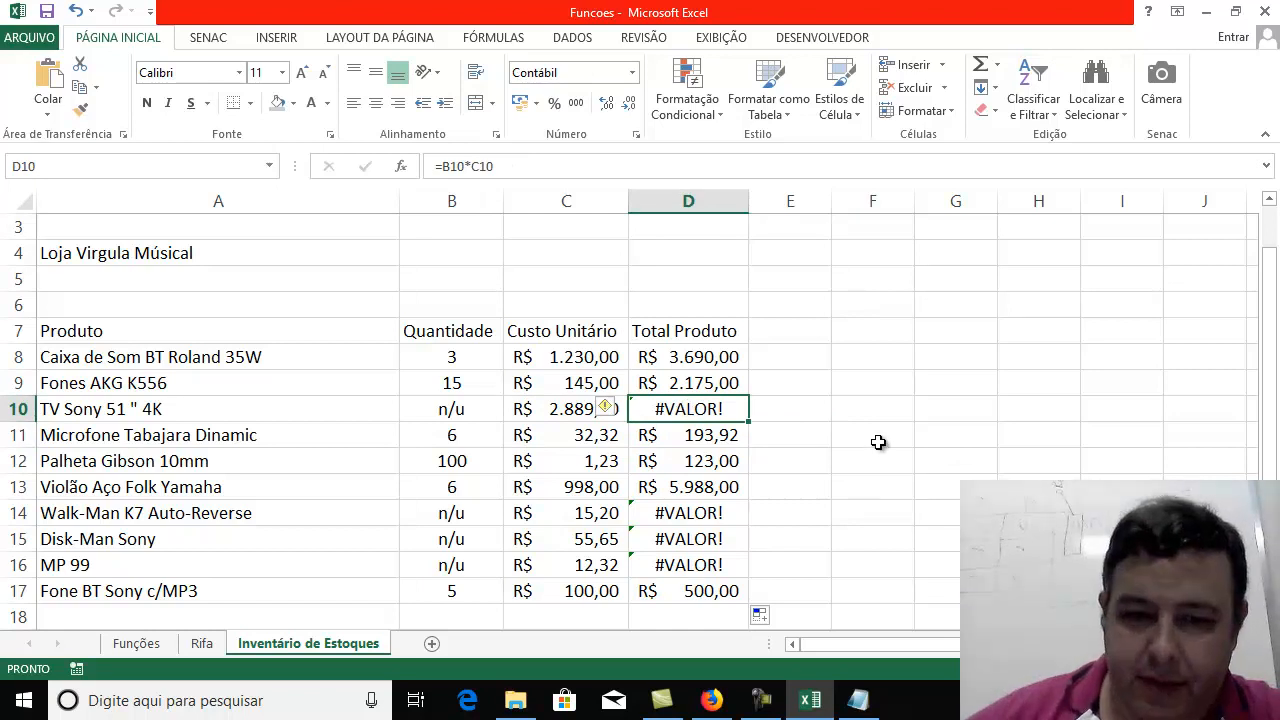
pyautogui.write('0')
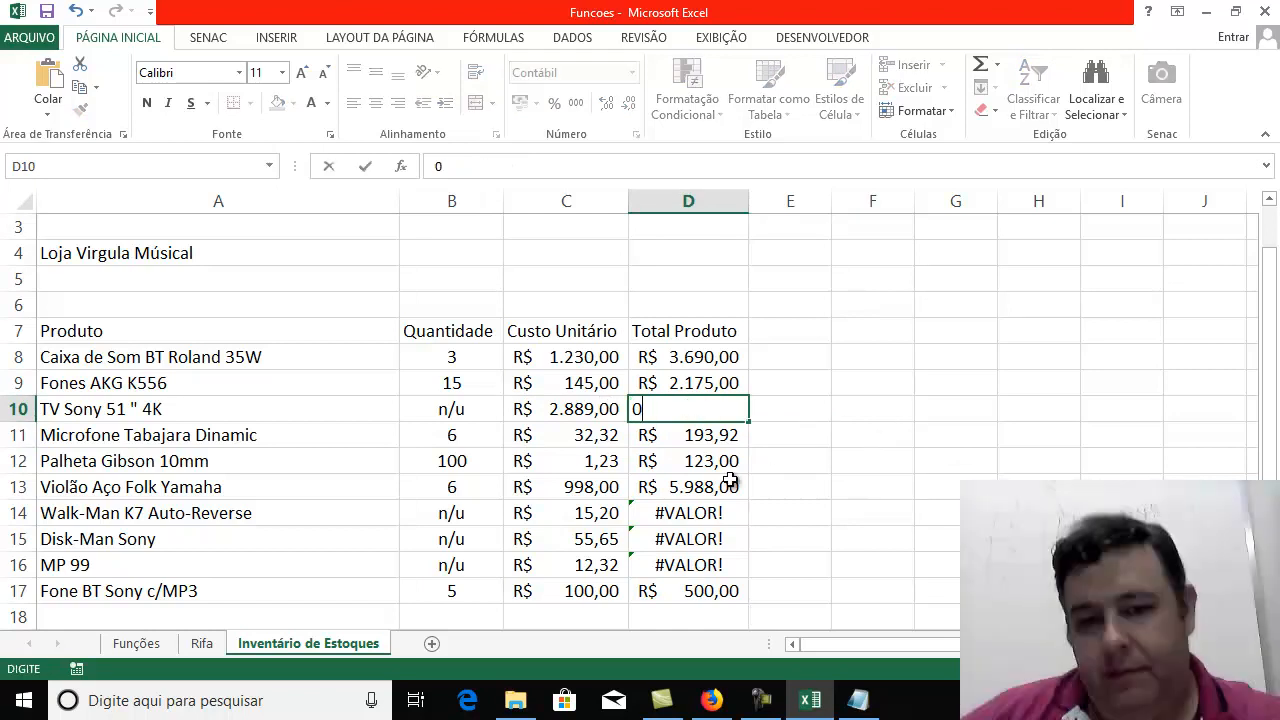
pyautogui.press('Return')
pyautogui.press('Return')
pyautogui.press('Return')
pyautogui.press('Return')
pyautogui.write('0')
pyautogui.press('Return')
pyautogui.write('0')
pyautogui.press('Return')
pyautogui.write('0')
pyautogui.press('Return')
pyautogui.click(855, 488)
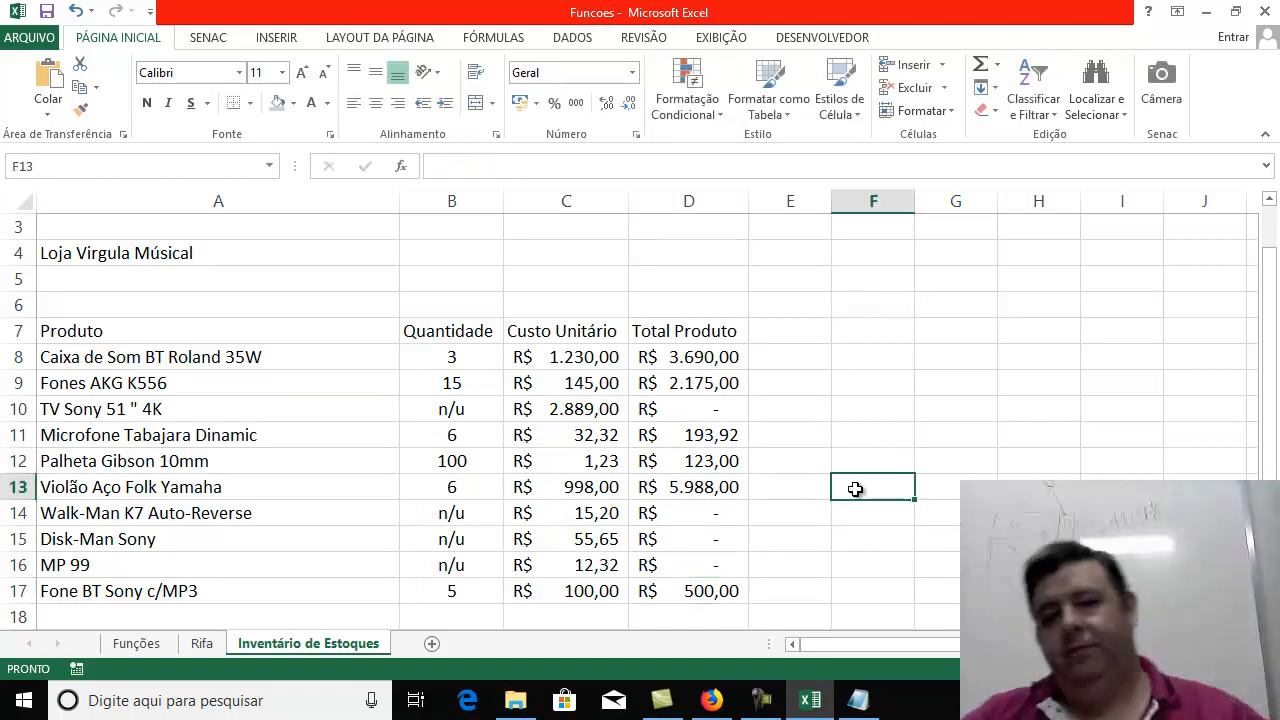
# Check the contents of the n/u products' total cells D10, D14, D16 and D15
pyautogui.click(694, 410)
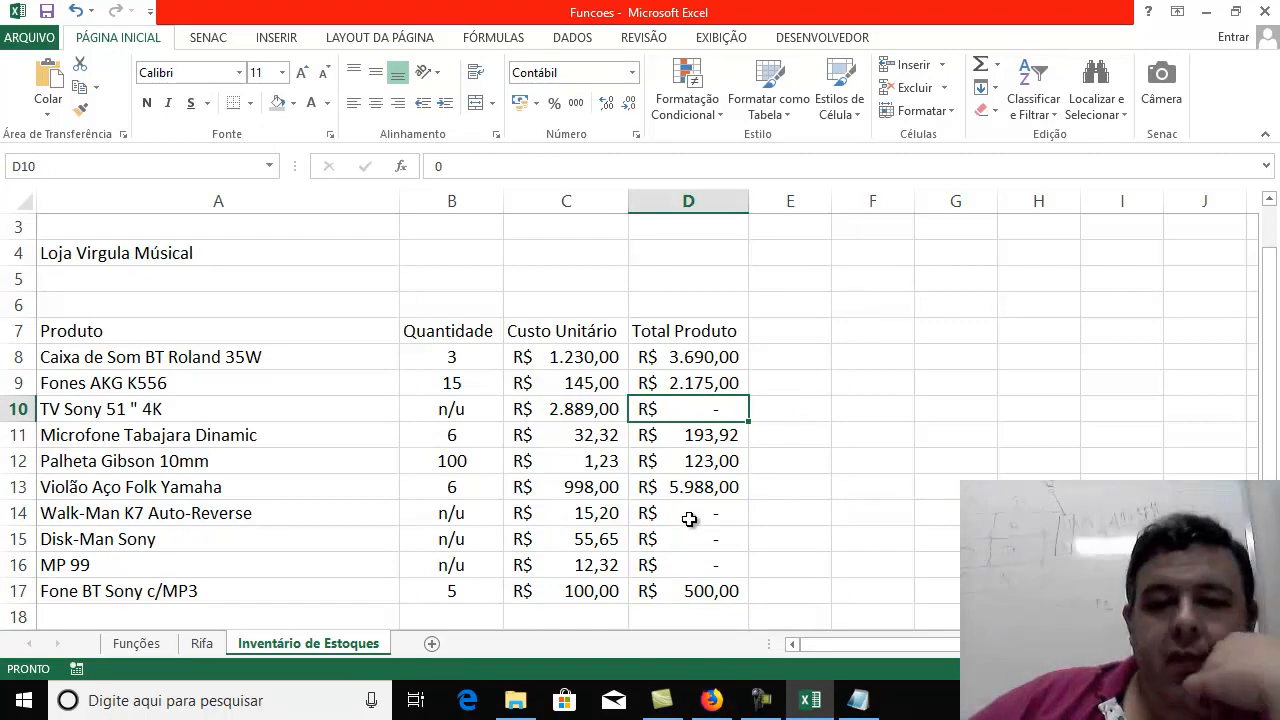
pyautogui.click(691, 514)
pyautogui.click(688, 566)
pyautogui.click(689, 540)
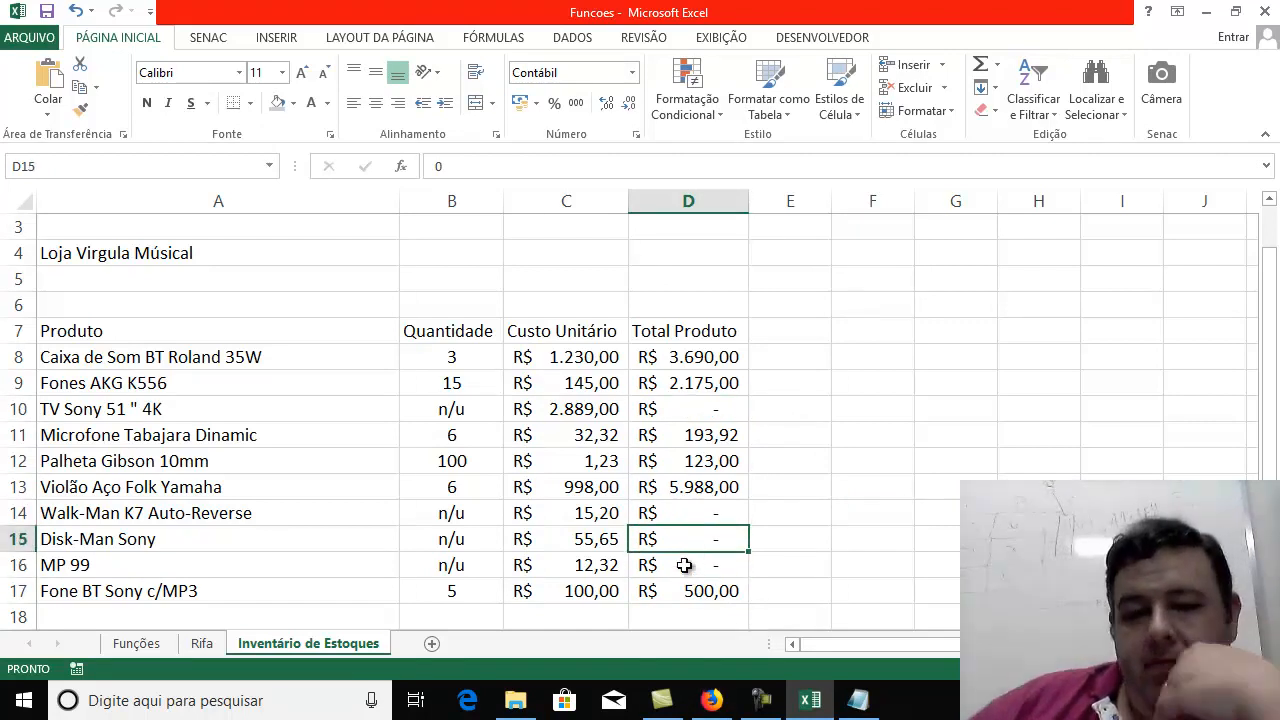
# Compare the total formula in D17 with the contents of the n/u products' totals D10, D14, D15 and D16
pyautogui.click(684, 567)
pyautogui.click(678, 584)
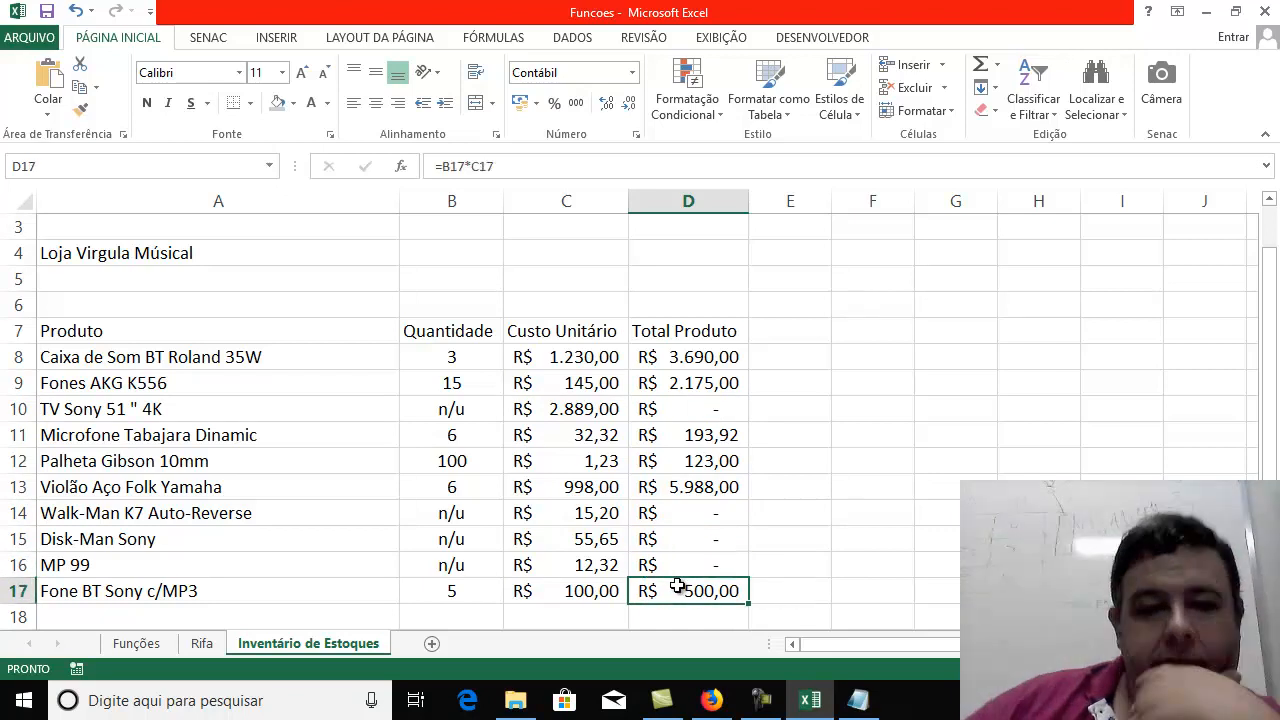
pyautogui.click(691, 409)
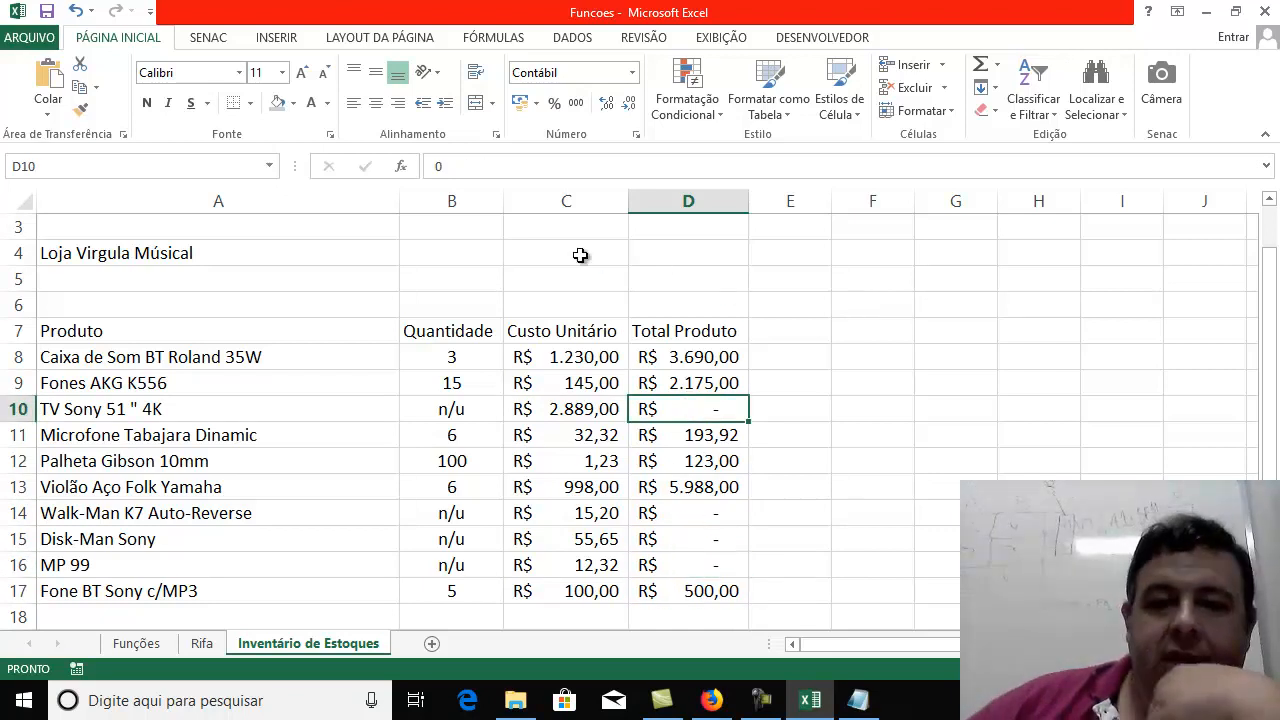
pyautogui.click(704, 512)
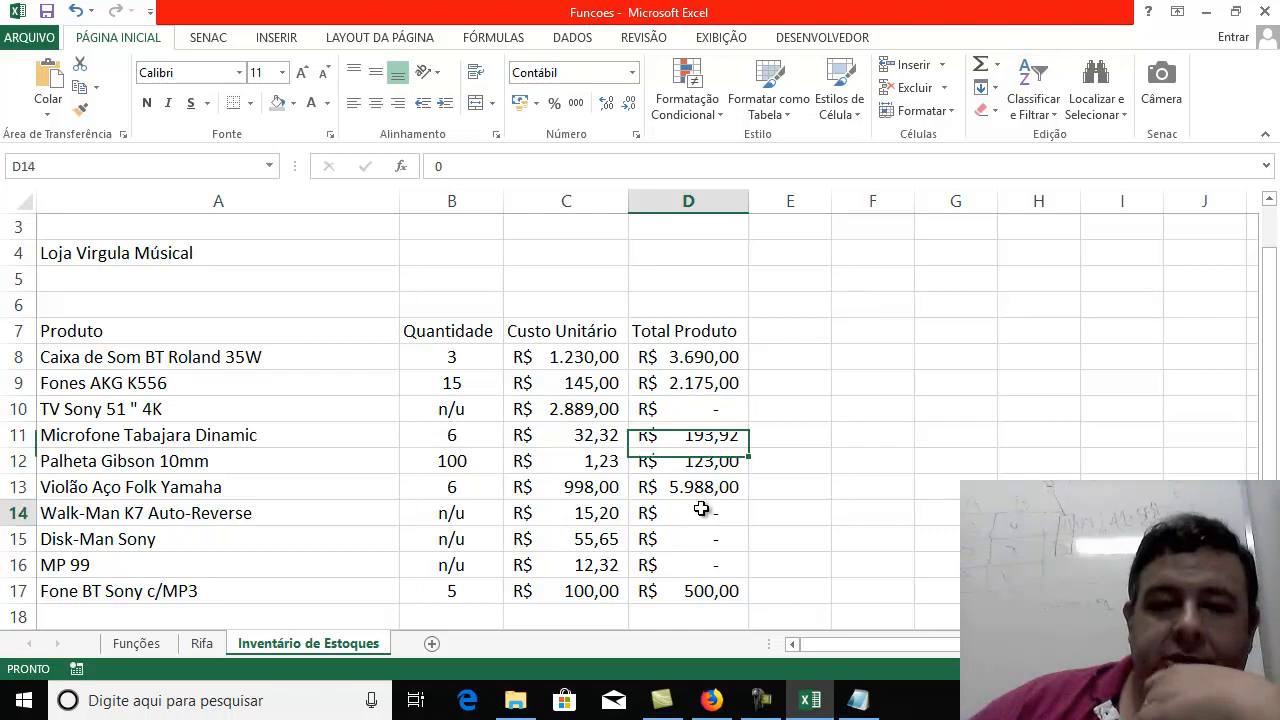
pyautogui.click(690, 534)
pyautogui.click(685, 563)
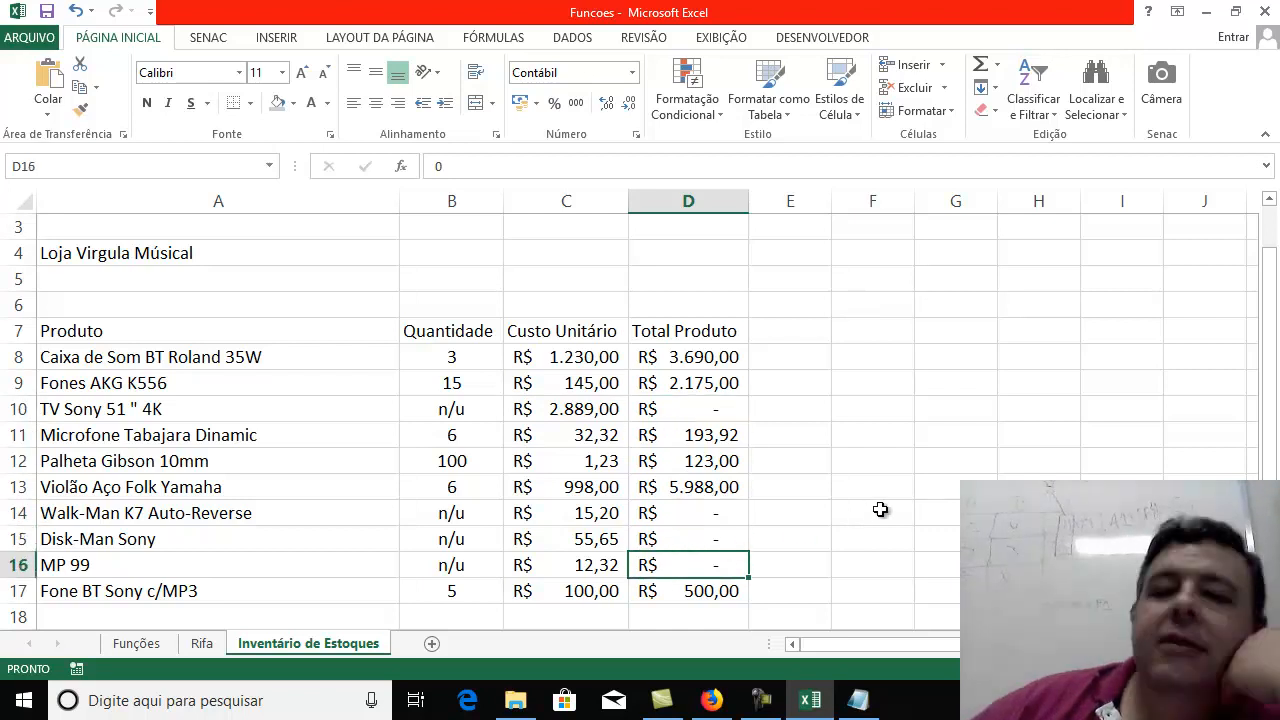
# Format the table's header row A7:D7 in bold with a light grey fill
pyautogui.click(145, 340)
pyautogui.moveTo(343, 330); pyautogui.dragTo(729, 334)
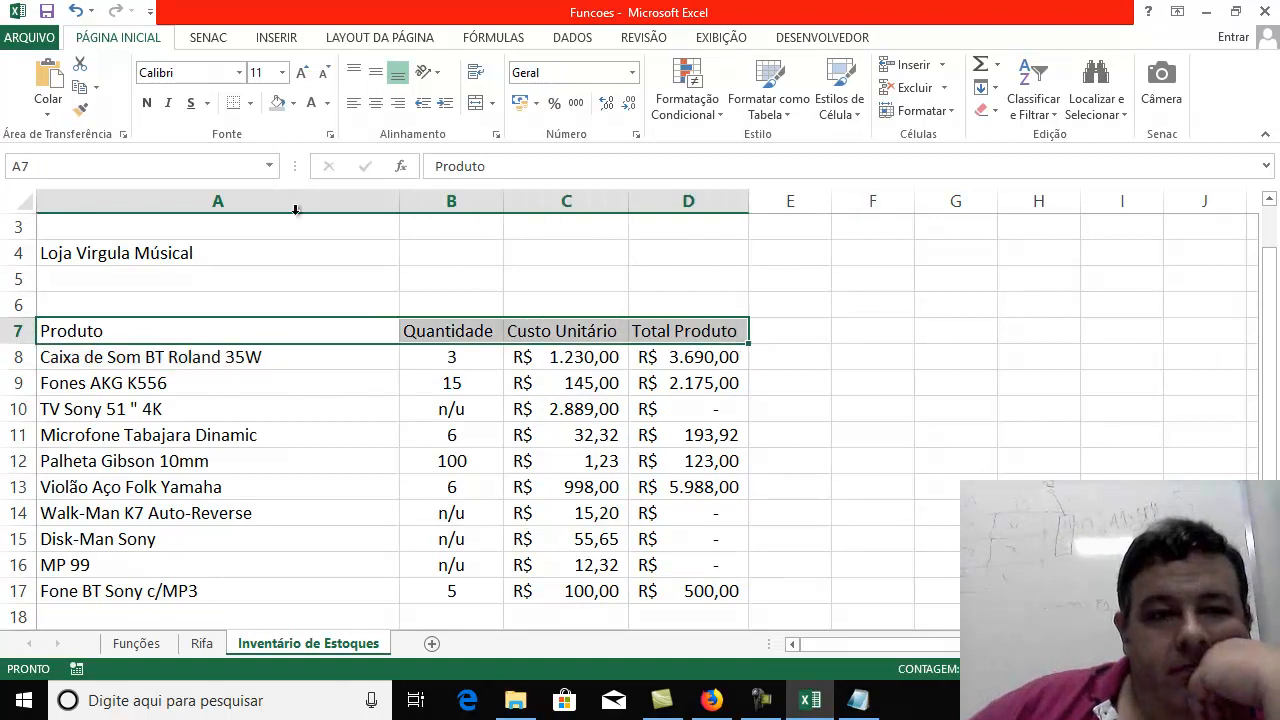
pyautogui.click(147, 105)
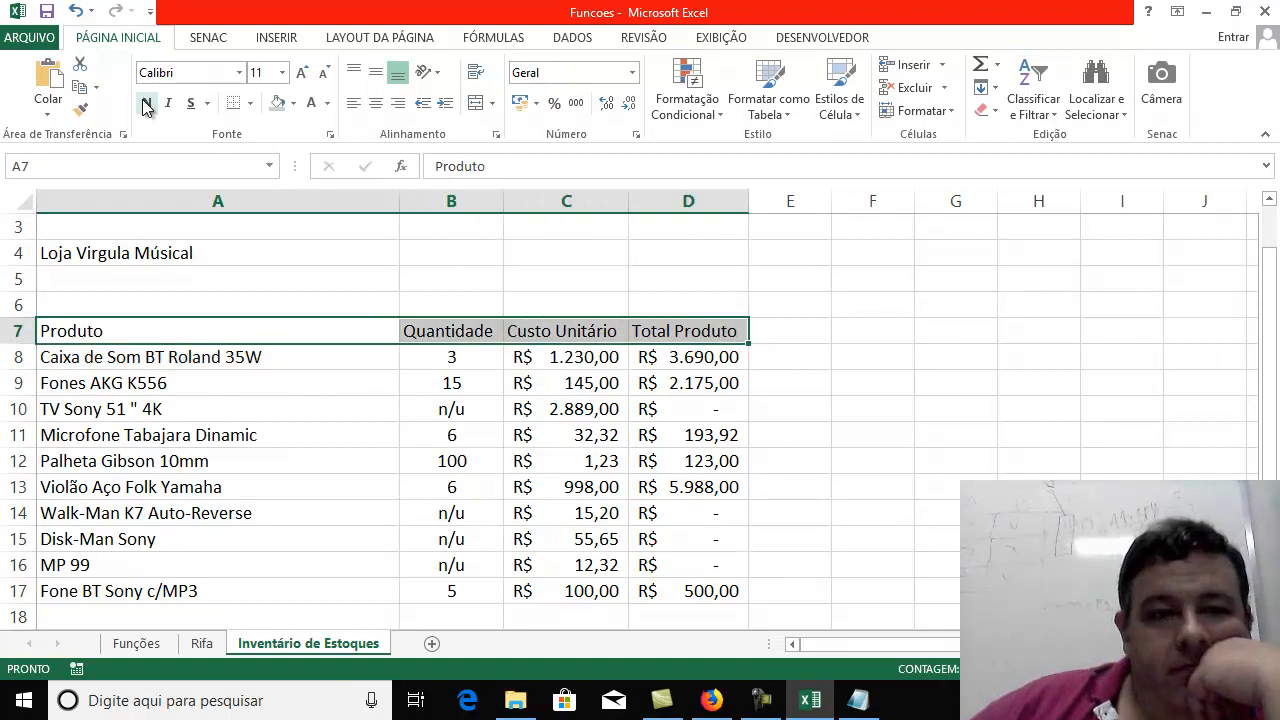
pyautogui.click(277, 103)
pyautogui.click(873, 227)
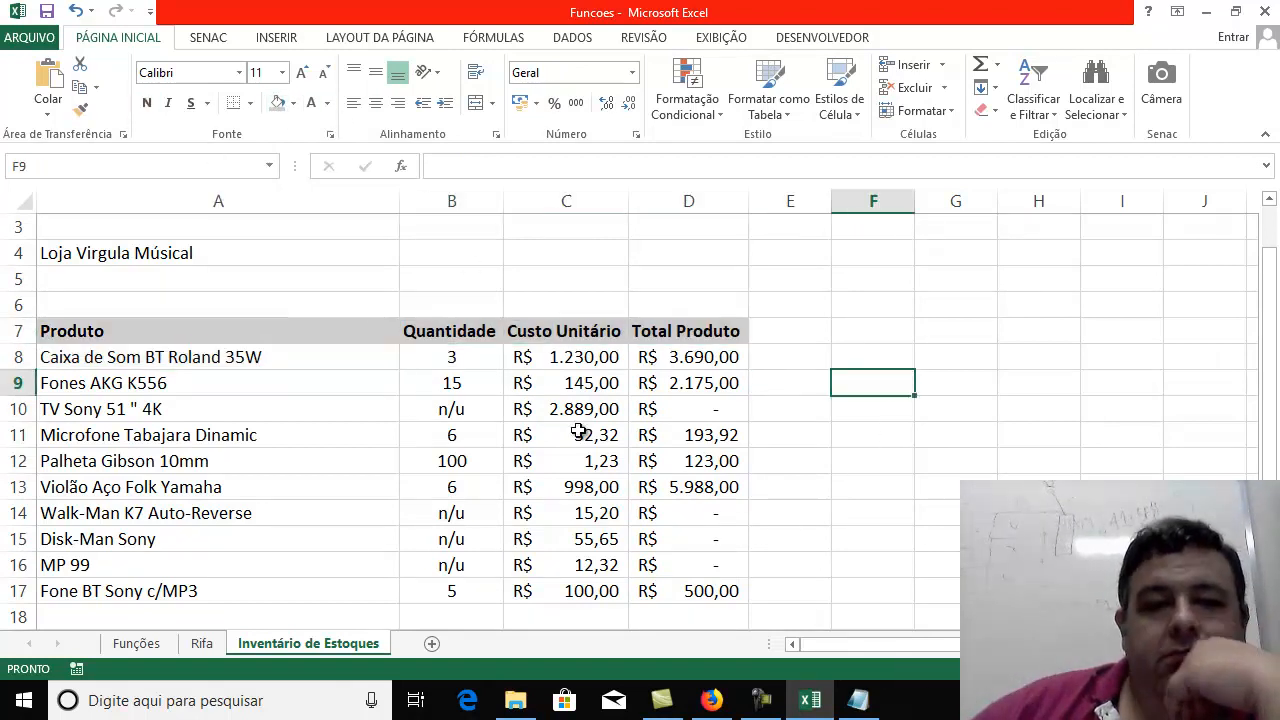
# Make the Loja Virgula Músical title in A4 bold and set its font size to 18
pyautogui.click(119, 250)
pyautogui.click(147, 103)
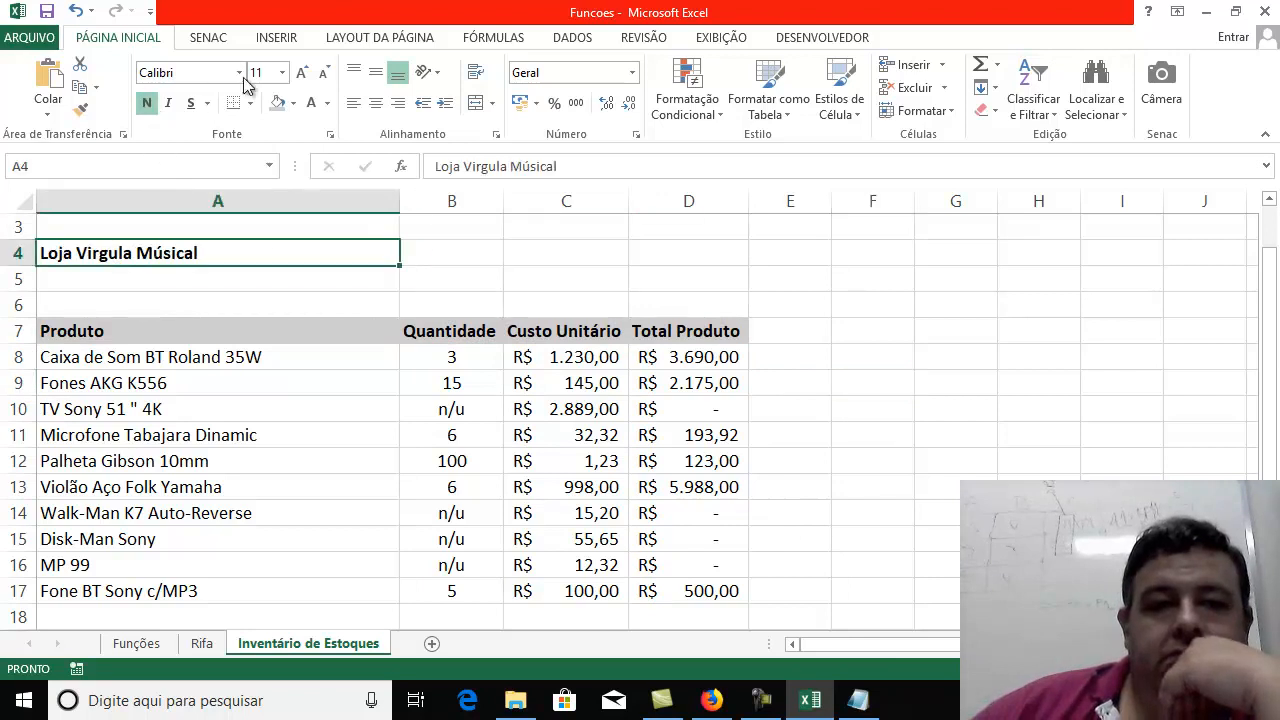
pyautogui.click(282, 72)
pyautogui.click(268, 236)
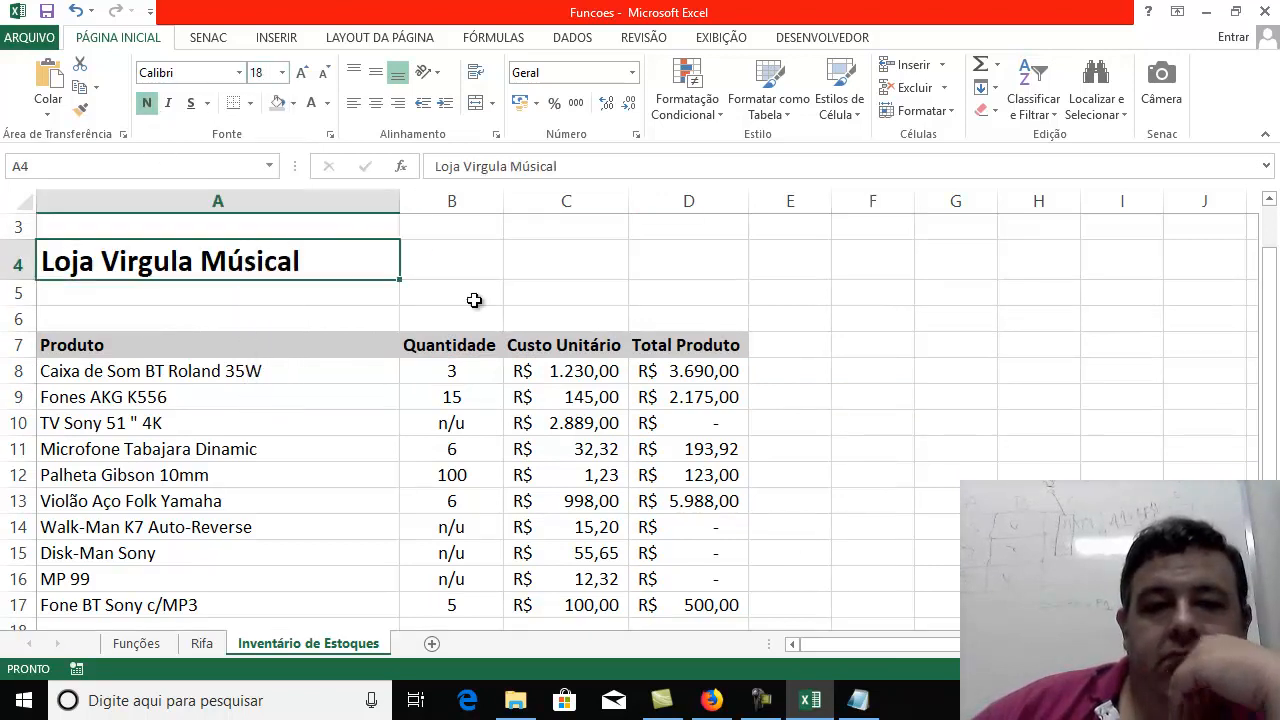
pyautogui.moveTo(774, 348); pyautogui.dragTo(812, 372)
pyautogui.click(976, 527)
# Delete blank row 5 and shrink the height of the remaining blank row between the title and the table header
pyautogui.scroll(-1, 883, 449)
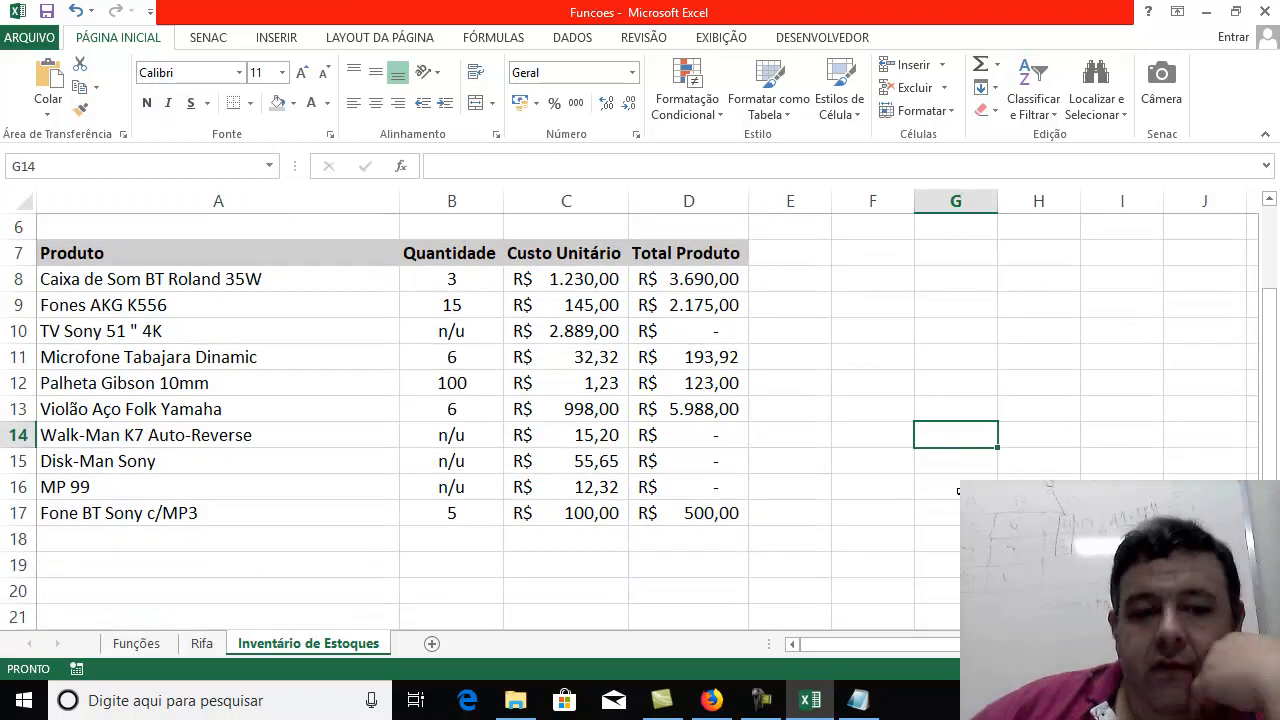
pyautogui.click(1269, 199)
pyautogui.click(1269, 199)
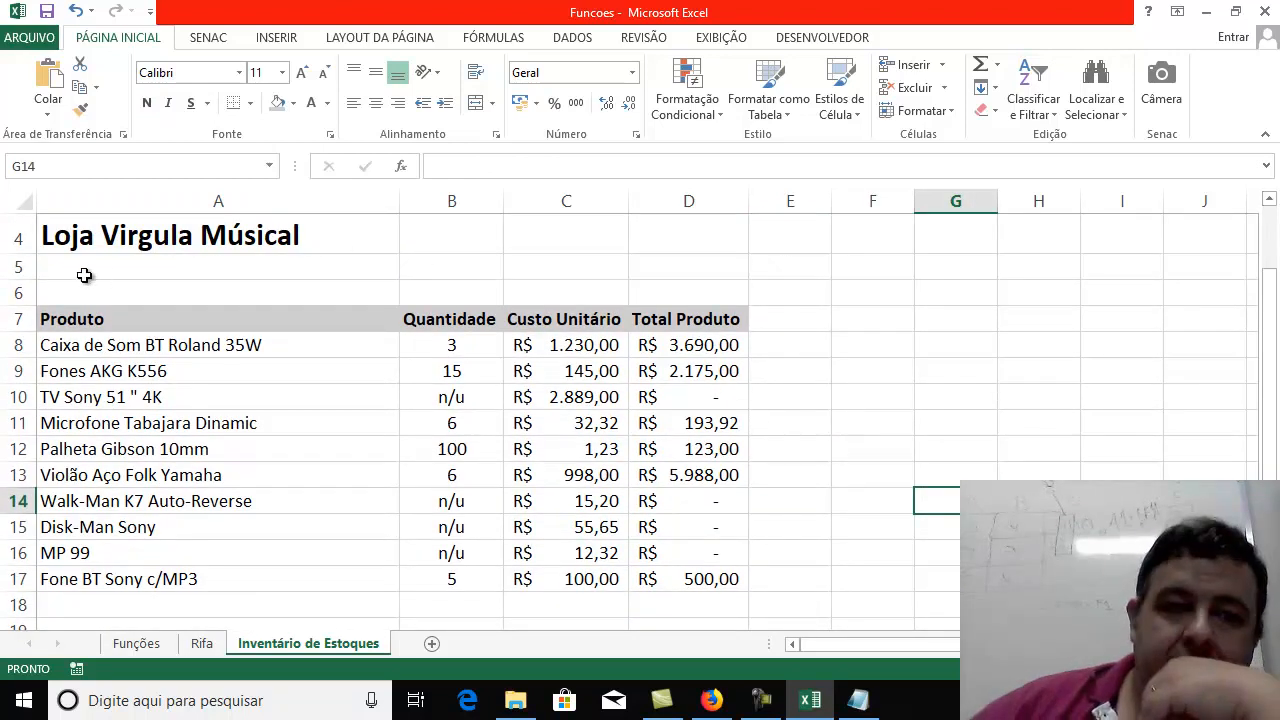
pyautogui.click(18, 266)
pyautogui.rightClick(18, 266)
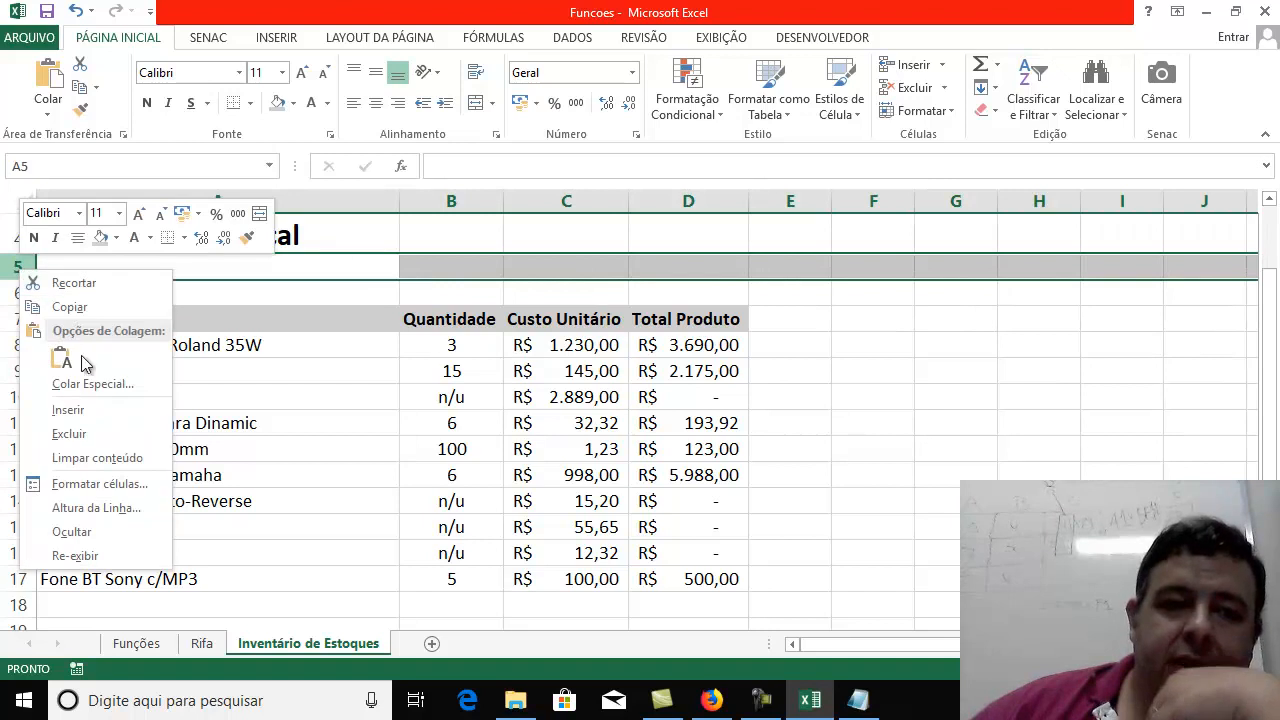
pyautogui.click(69, 433)
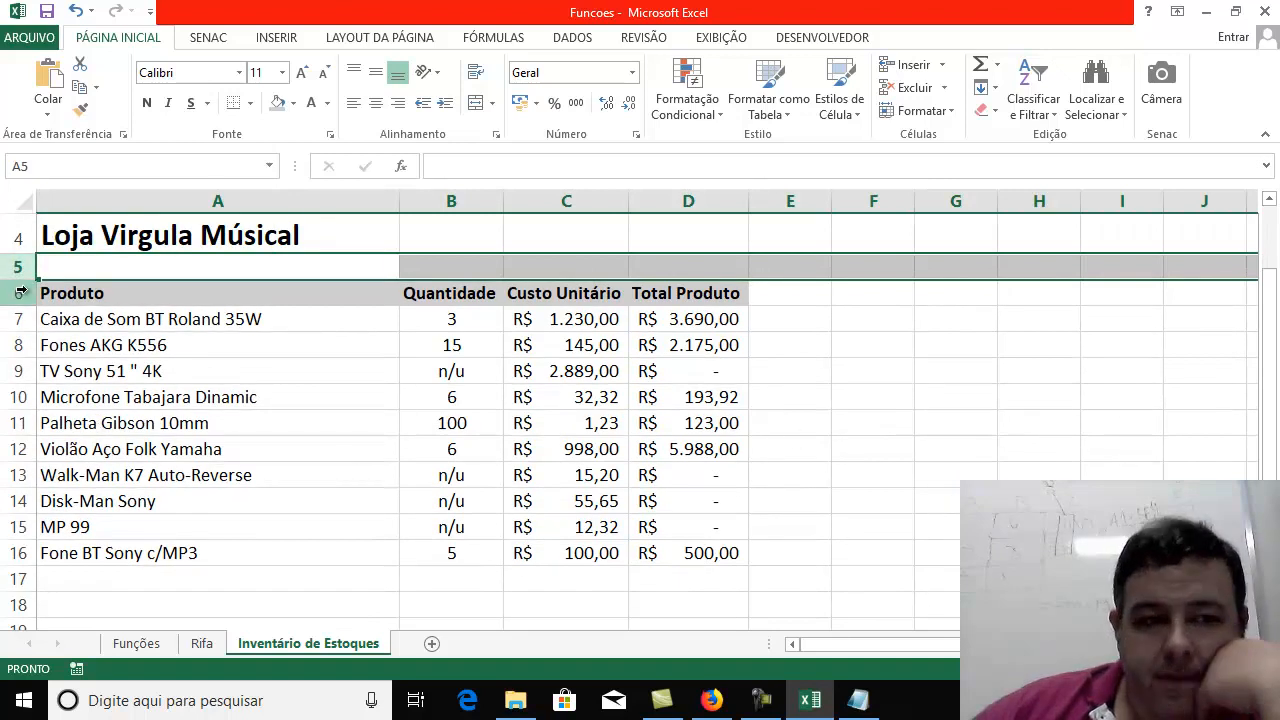
pyautogui.moveTo(27, 276); pyautogui.dragTo(23, 256)
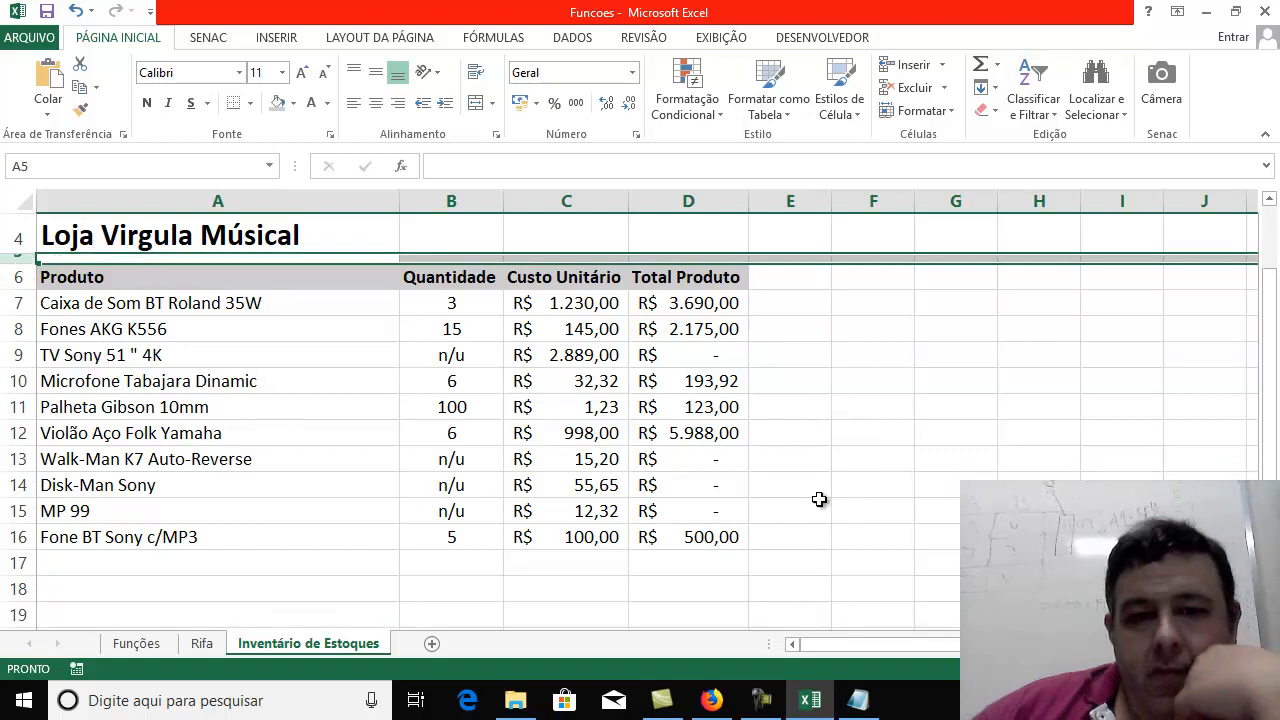
pyautogui.click(872, 510)
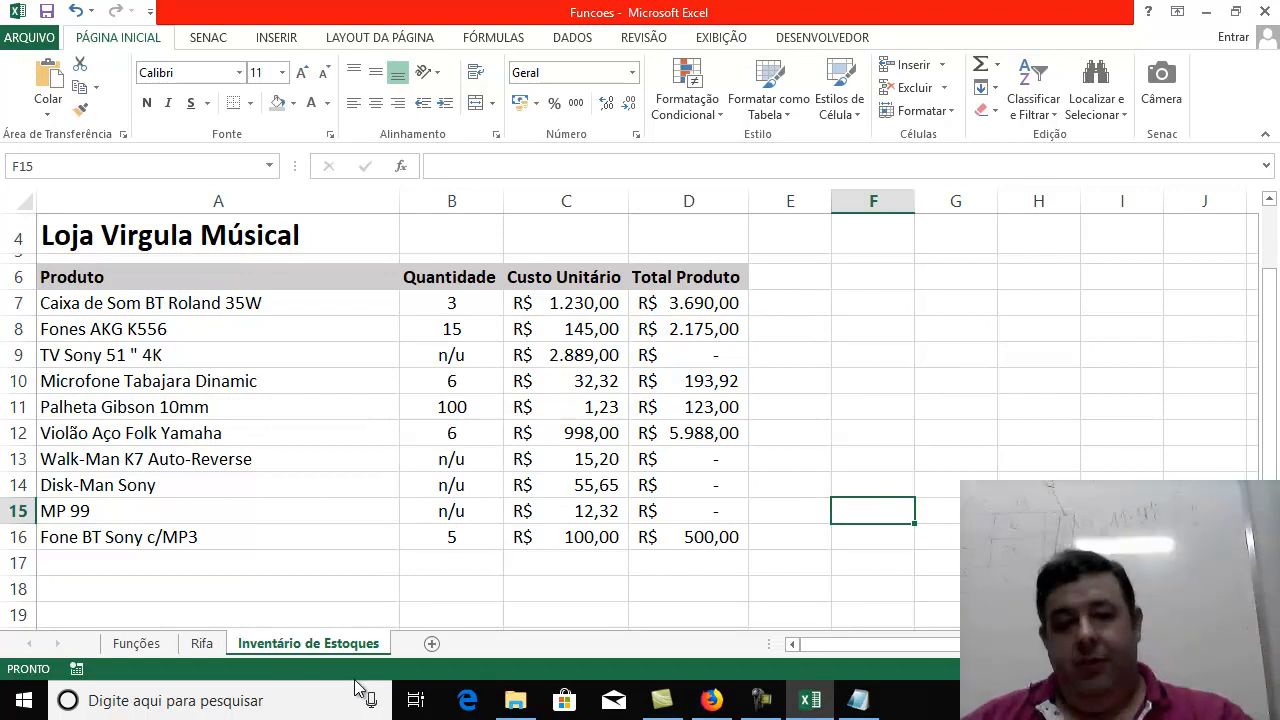
# Format A17:D17 below the last product as a totals row in bold with a light grey fill
pyautogui.click(208, 572)
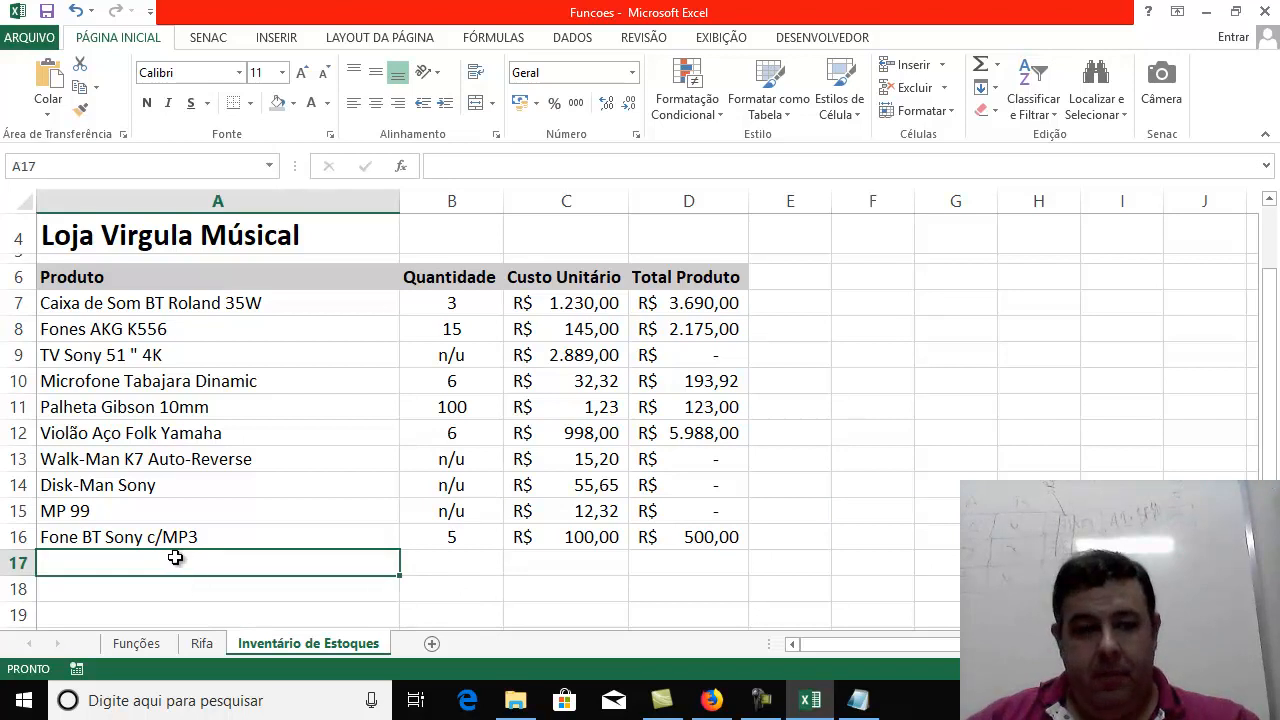
pyautogui.moveTo(153, 556)
pyautogui.mouseDown()
pyautogui.moveTo(586, 534)
pyautogui.moveTo(723, 551)
pyautogui.moveTo(700, 566)
pyautogui.mouseUp()
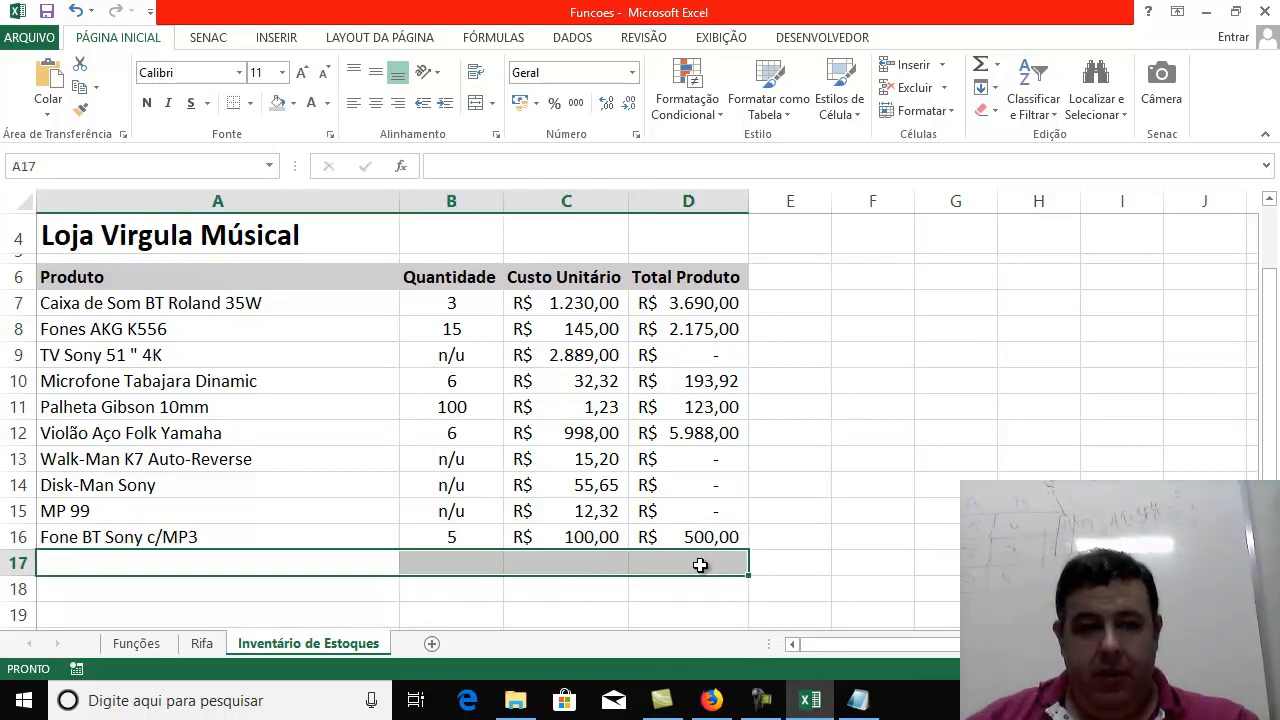
pyautogui.click(279, 105)
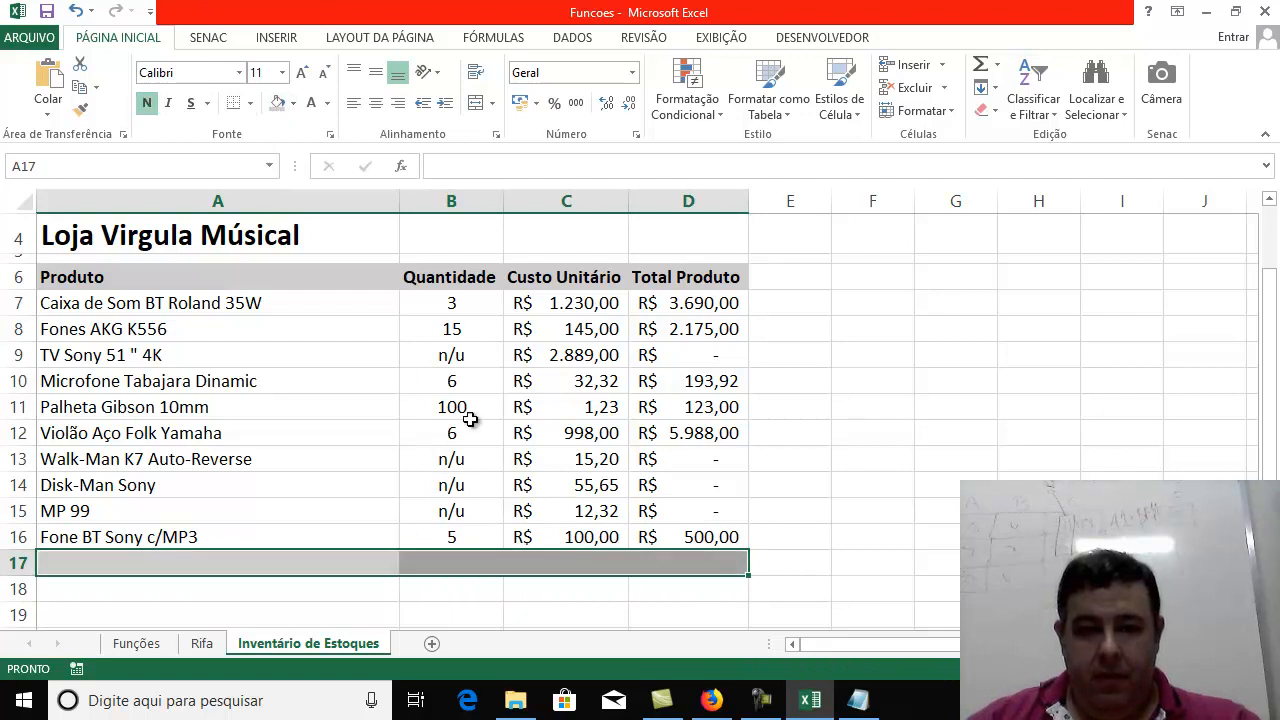
# Sum the product totals in D17 with =SOMA(D7:D16)
pyautogui.click(699, 548)
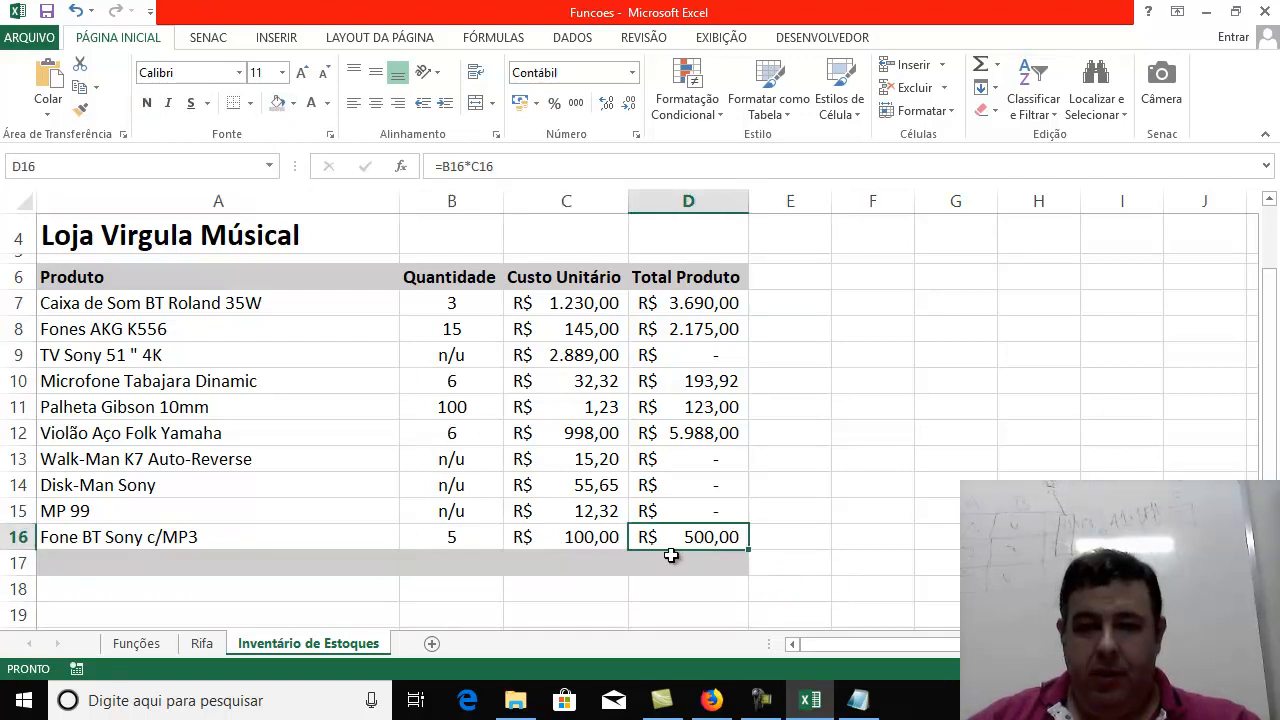
pyautogui.click(674, 560)
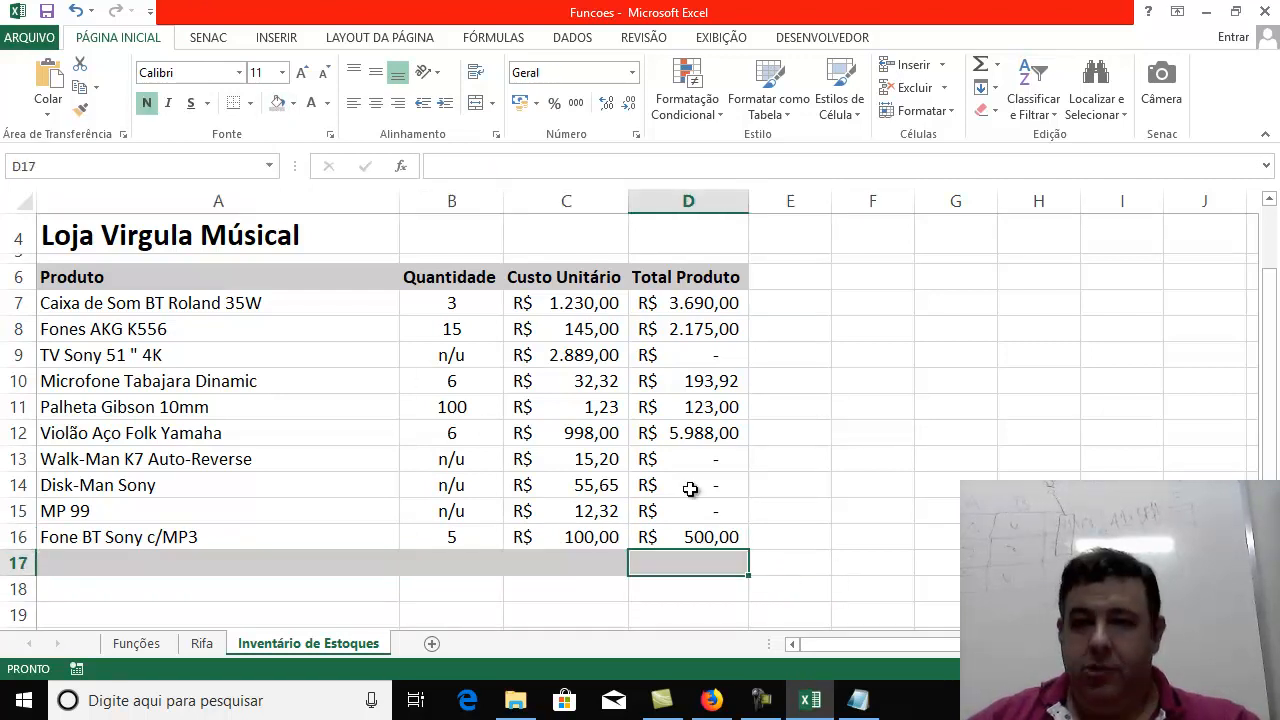
pyautogui.click(981, 66)
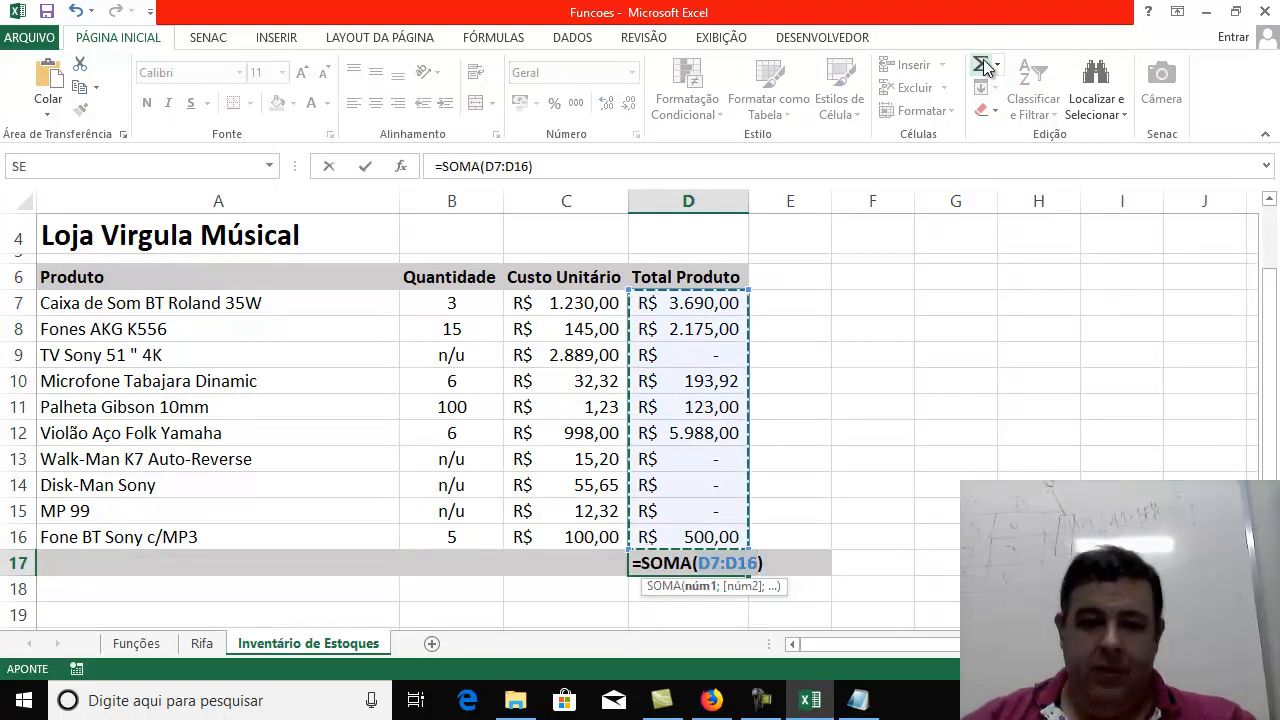
pyautogui.press('Return')
# Enter the label TOTAL in C17 beside the grand total and centre it in the cell
pyautogui.moveTo(560, 560); pyautogui.dragTo(557, 580)
pyautogui.press('Up')
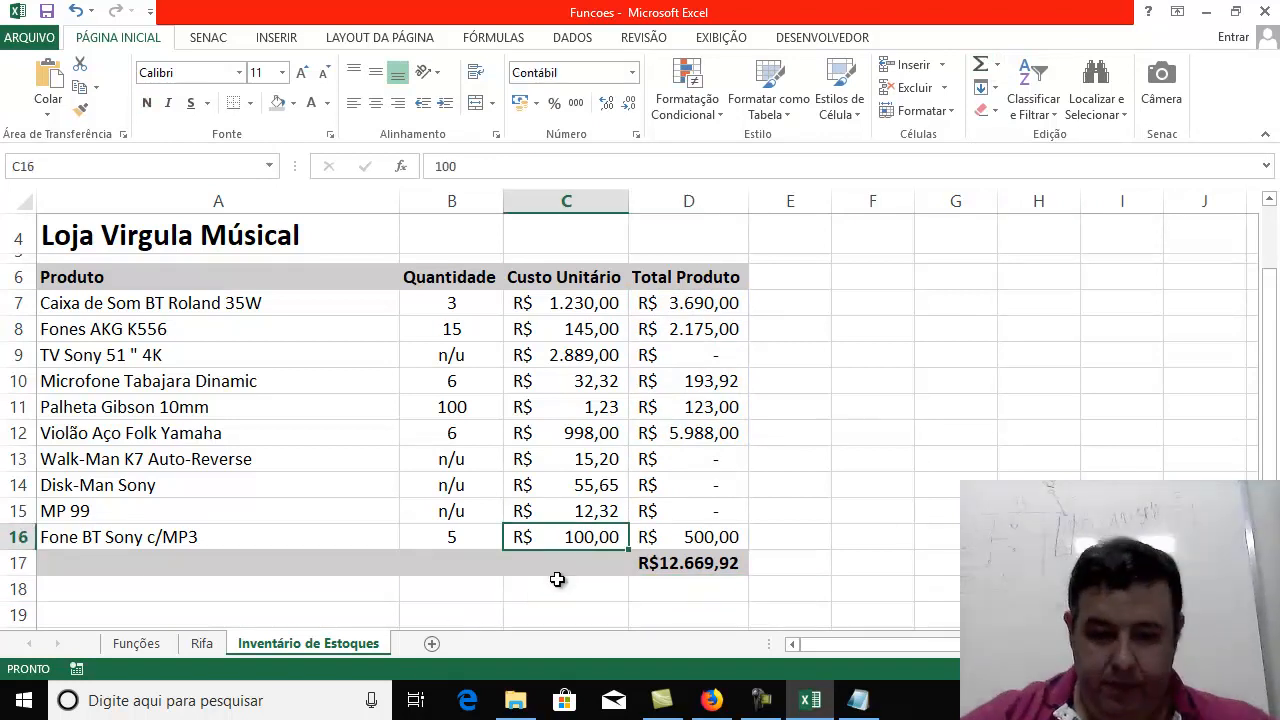
pyautogui.press('Down')
pyautogui.write('TOTAL')
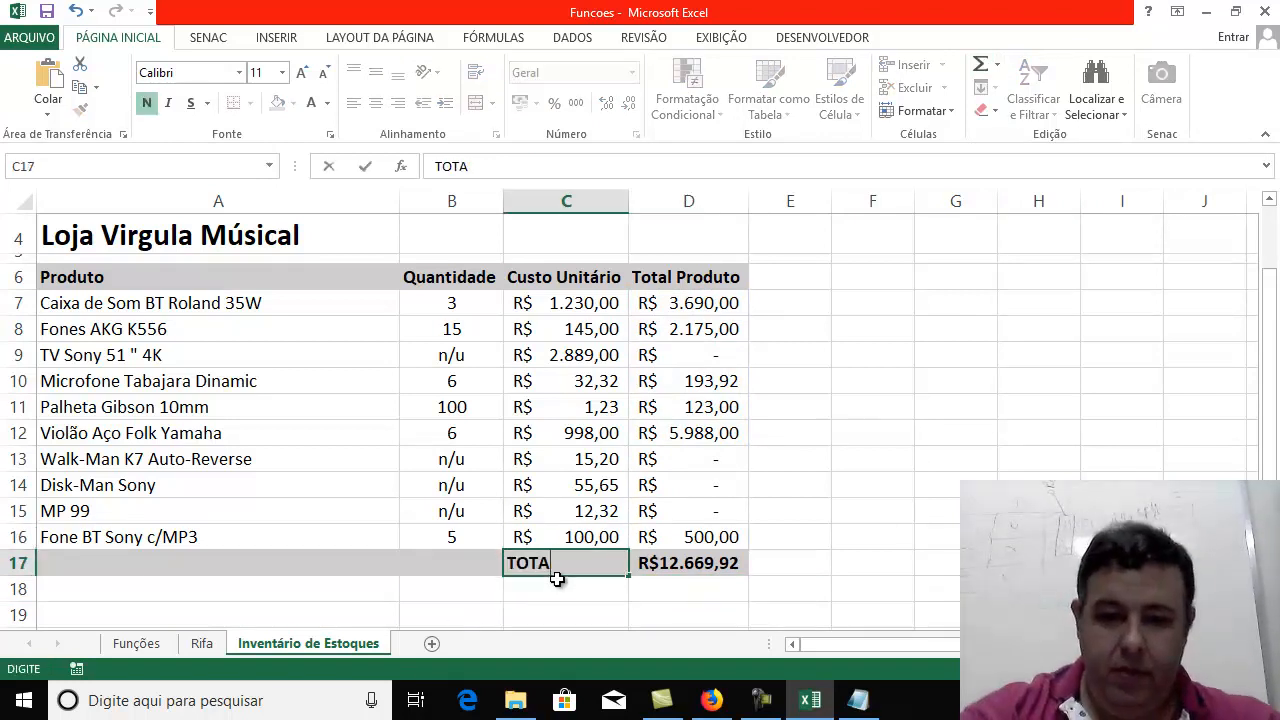
pyautogui.press('Return')
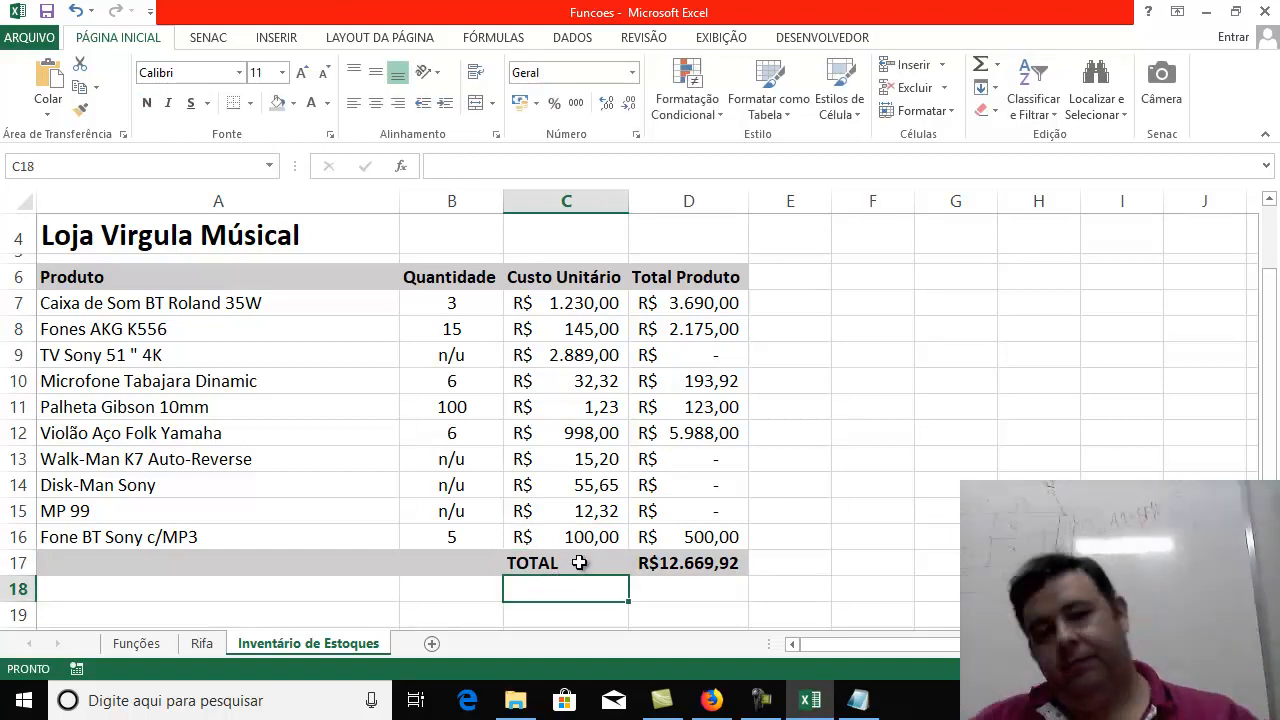
pyautogui.click(575, 563)
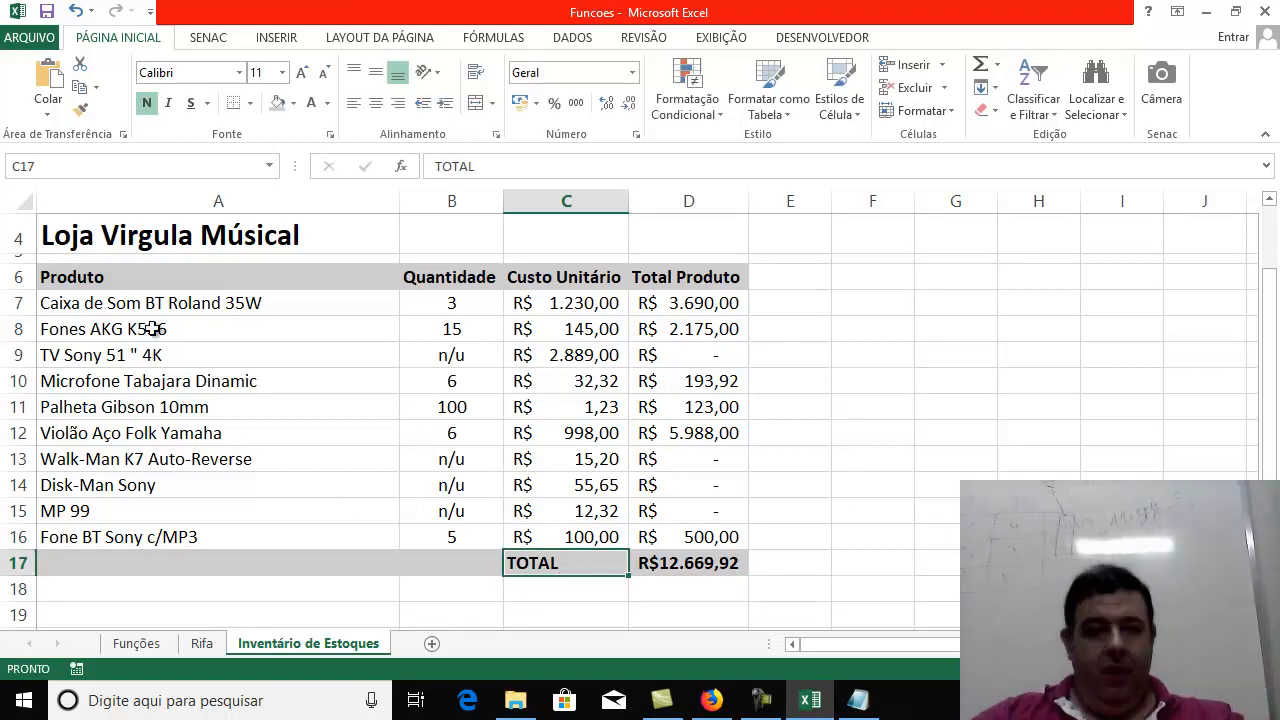
pyautogui.click(375, 103)
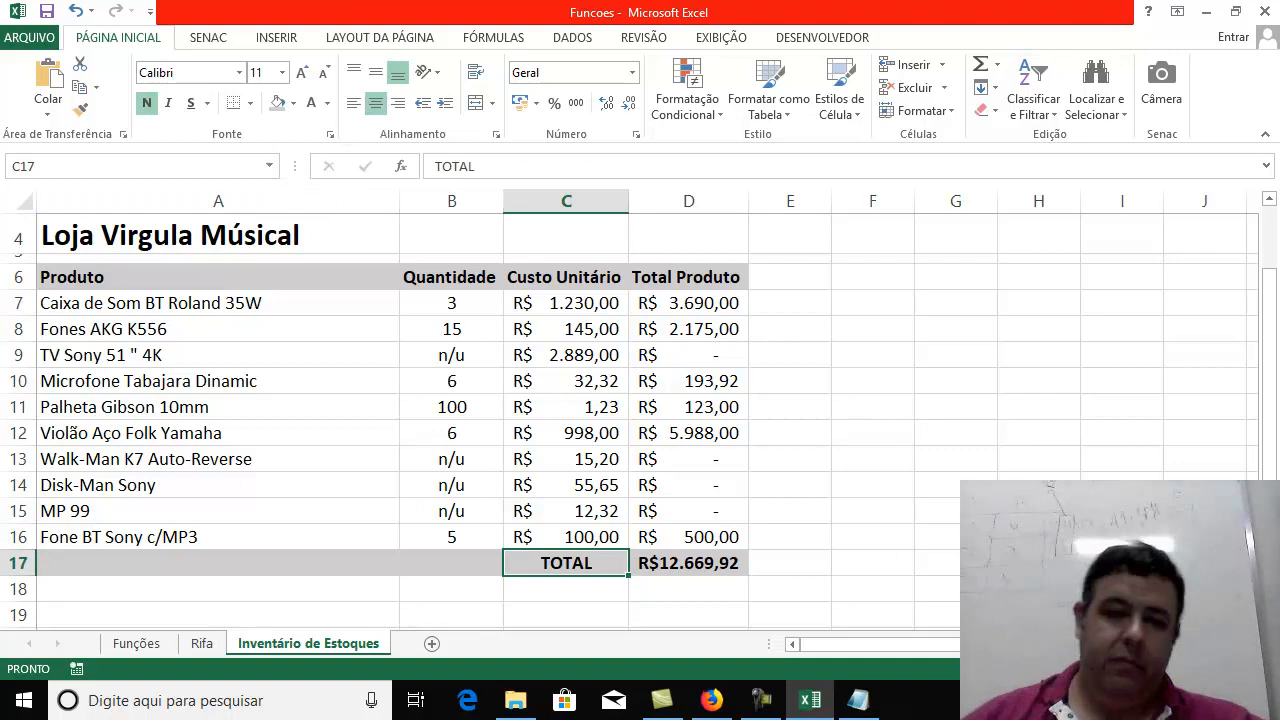
# Enter the label Nº de Produtos com Estoque in A19 below the table
pyautogui.click(974, 615)
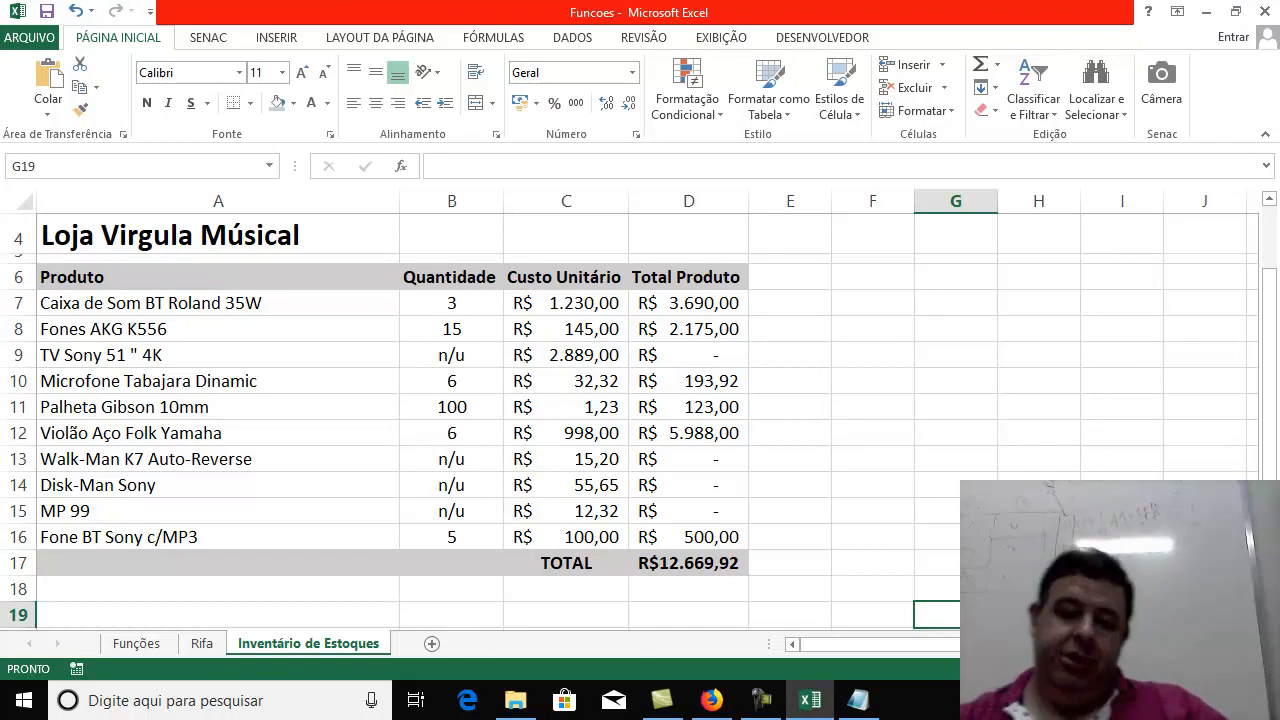
pyautogui.press('Left')
pyautogui.press('Left')
pyautogui.press('Left')
pyautogui.press('Left')
pyautogui.press('Left')
pyautogui.press('Left')
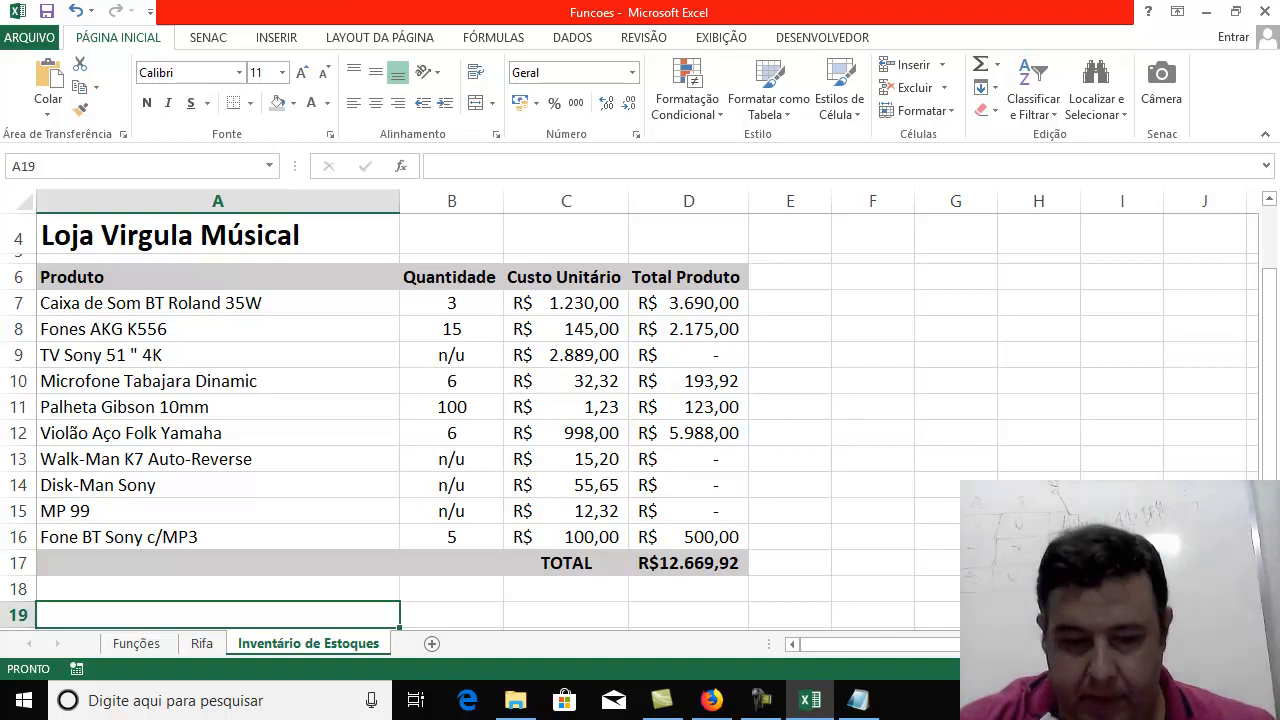
pyautogui.write('N')
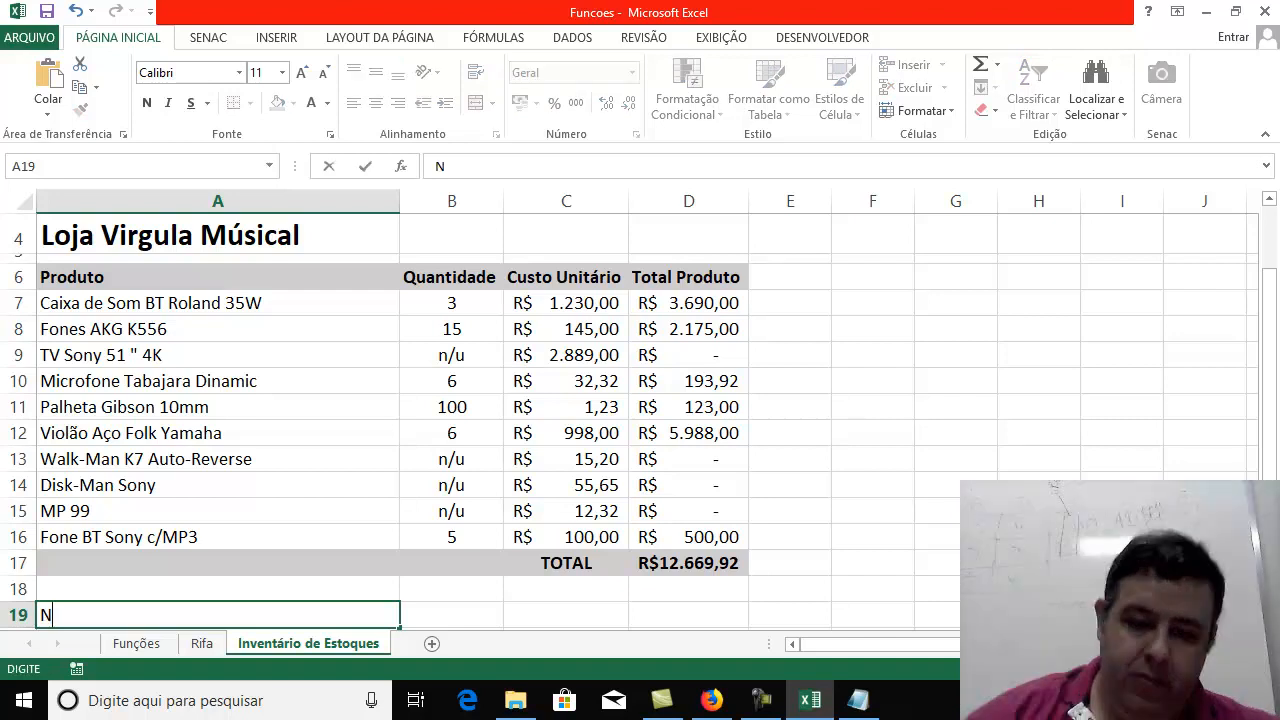
pyautogui.write('◄')
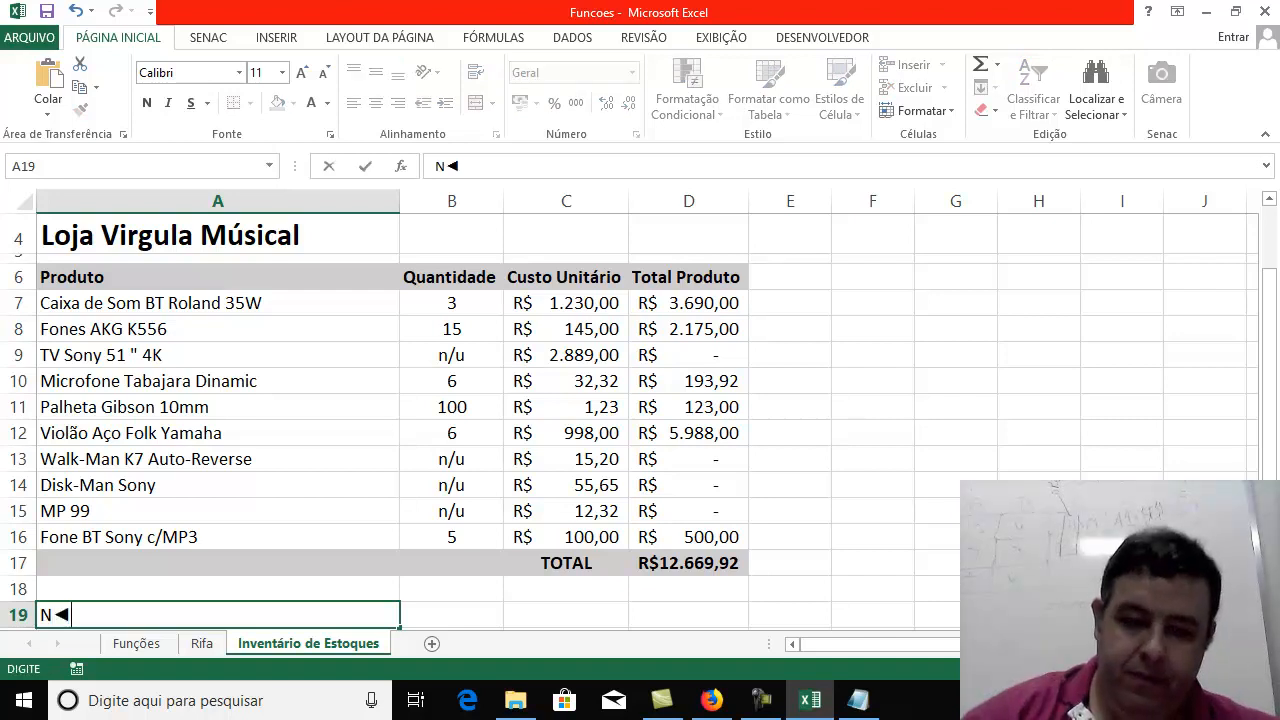
pyautogui.press('BackSpace')
pyautogui.write('º de Produtos com Estoque')
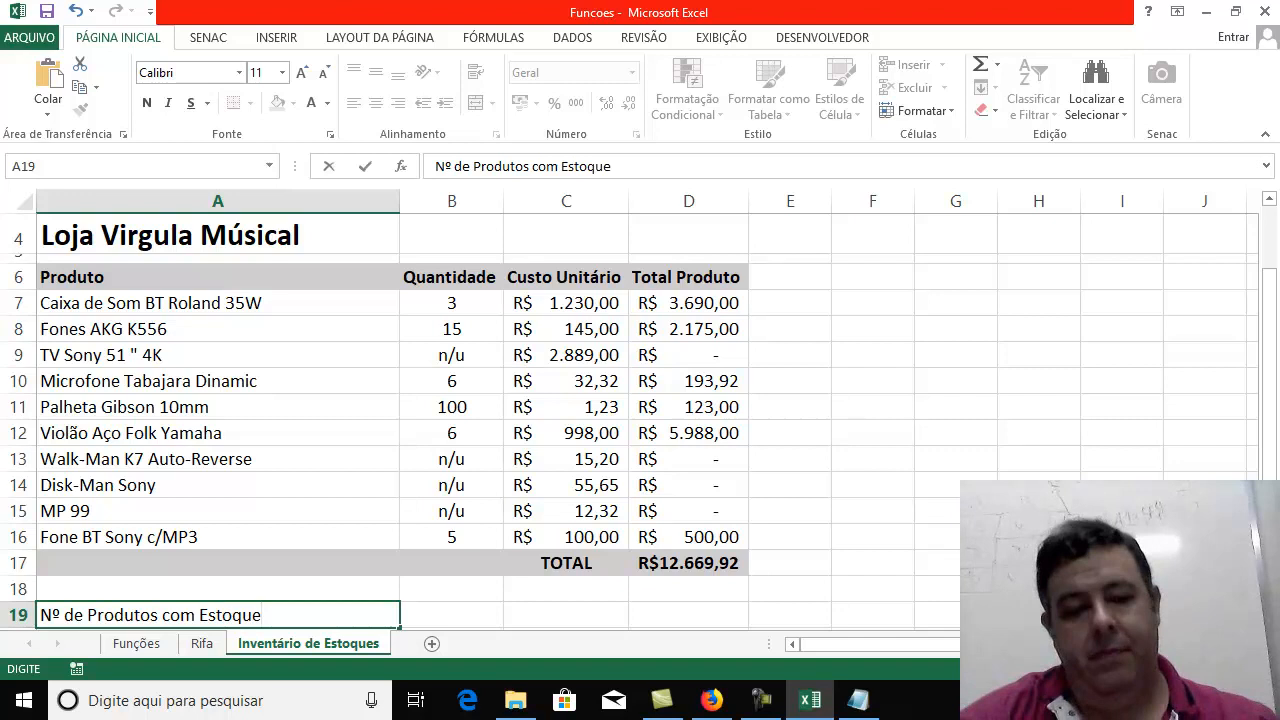
pyautogui.press('Return')
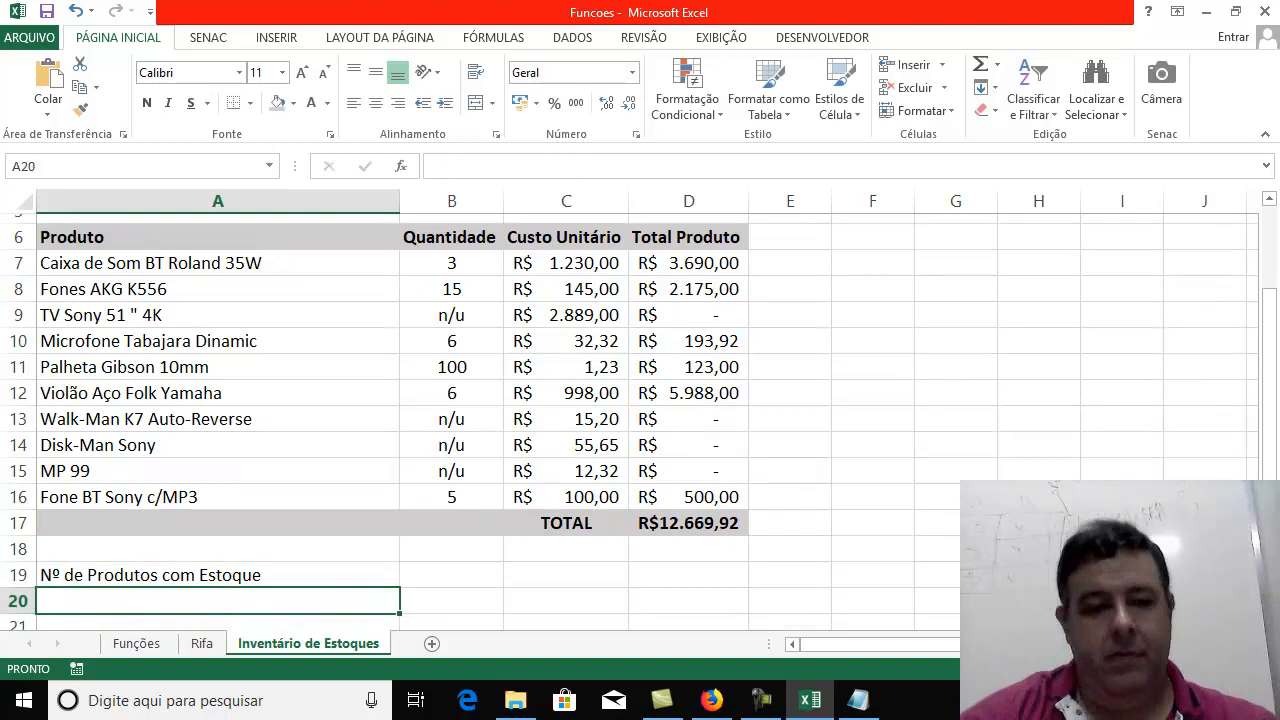
# Enter the label Nº de Produtos sem Estoque in A20
pyautogui.write('N')
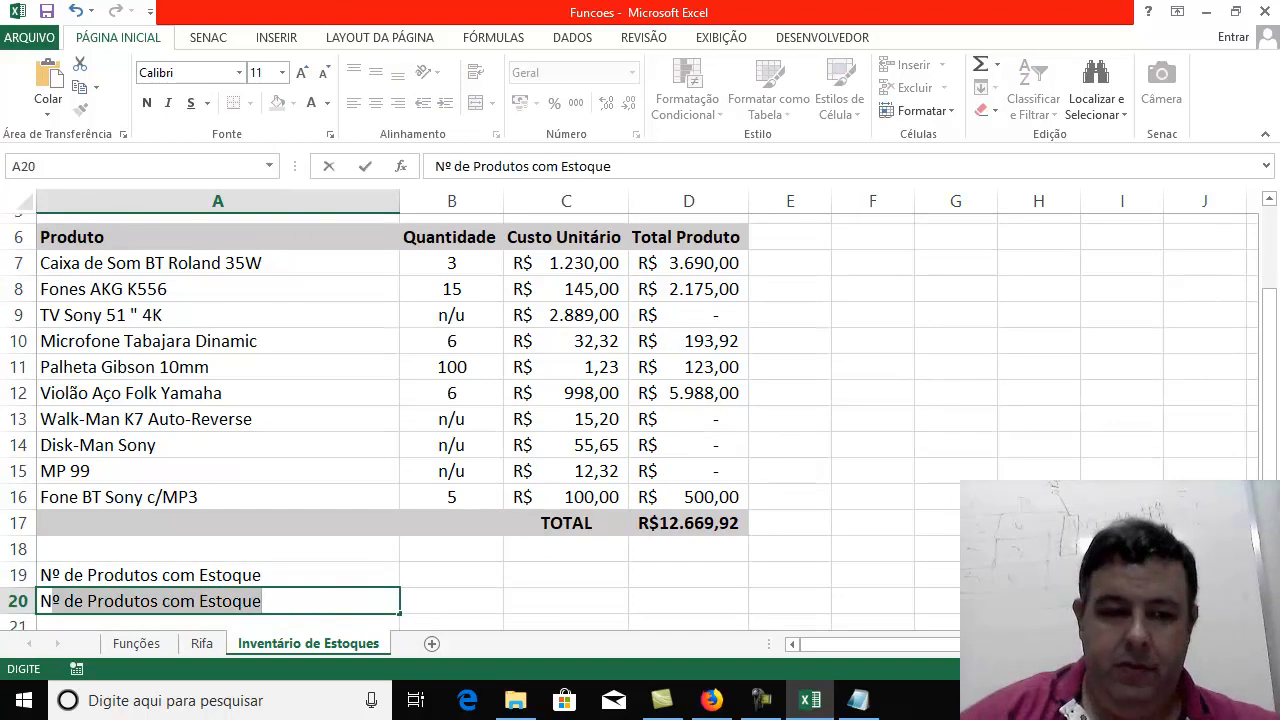
pyautogui.press('BackSpace')
pyautogui.press('BackSpace')
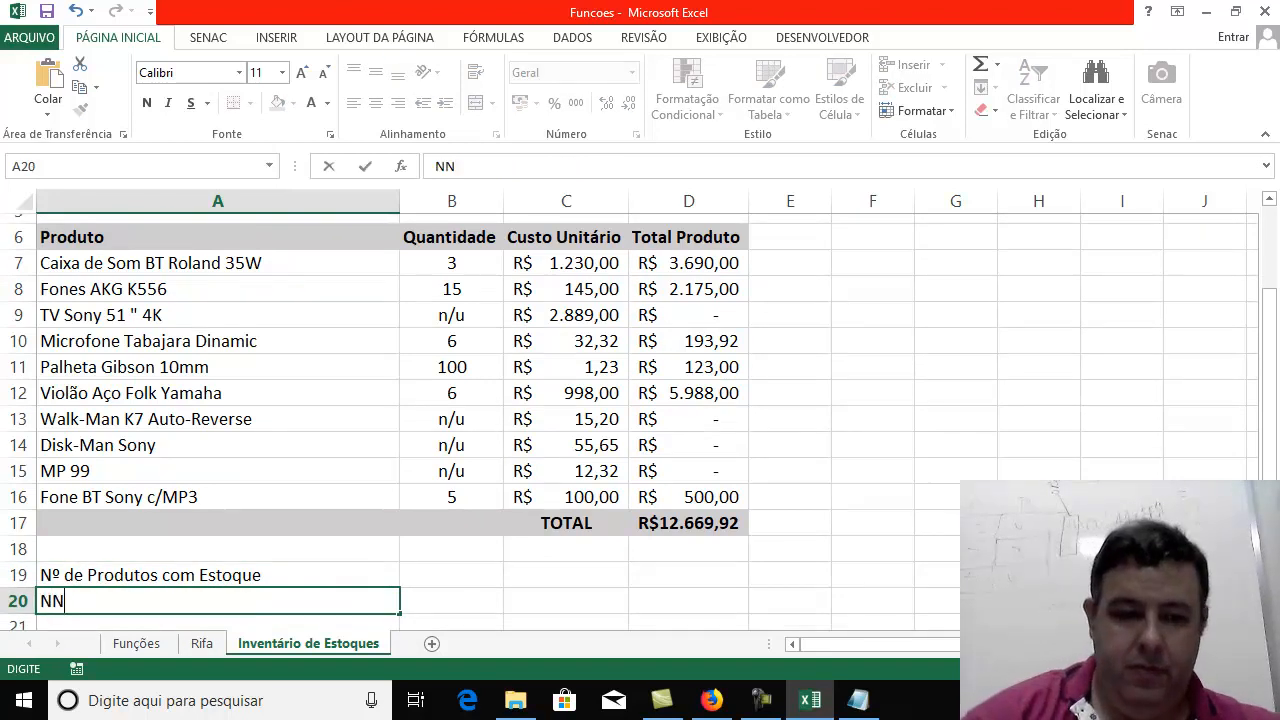
pyautogui.write('Nº de Pro')
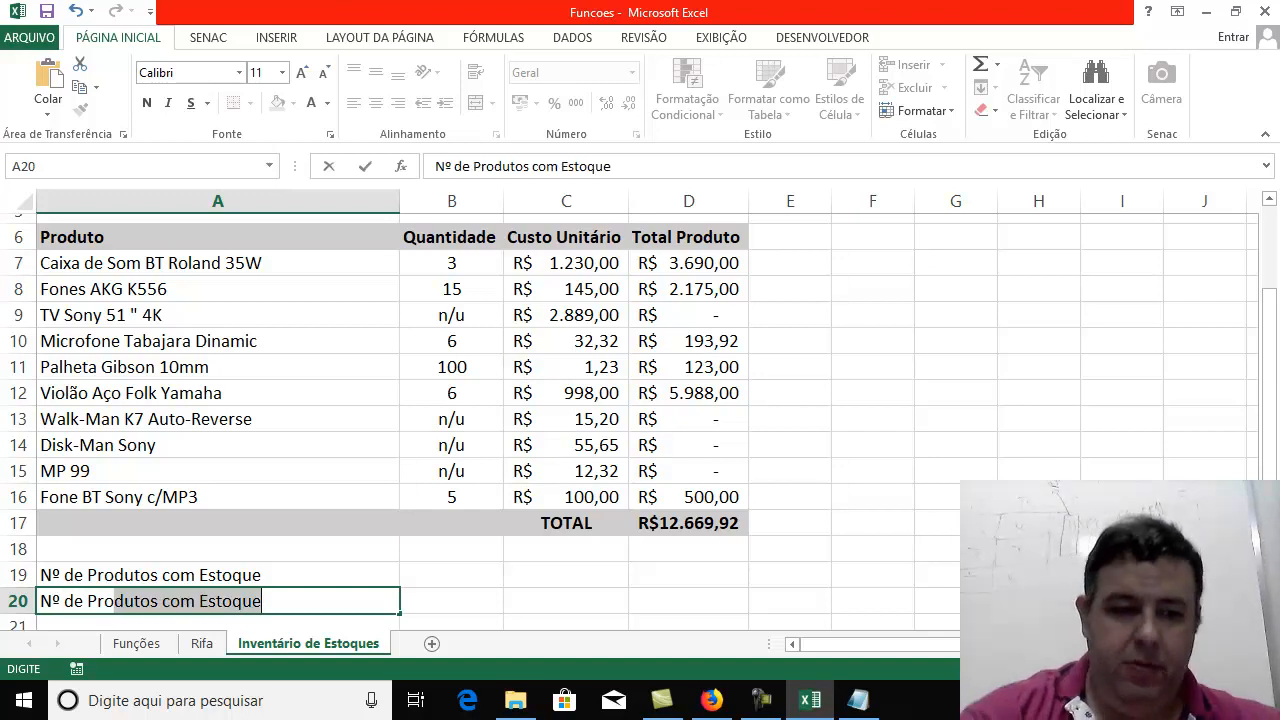
pyautogui.write('dutos sem Estoque')
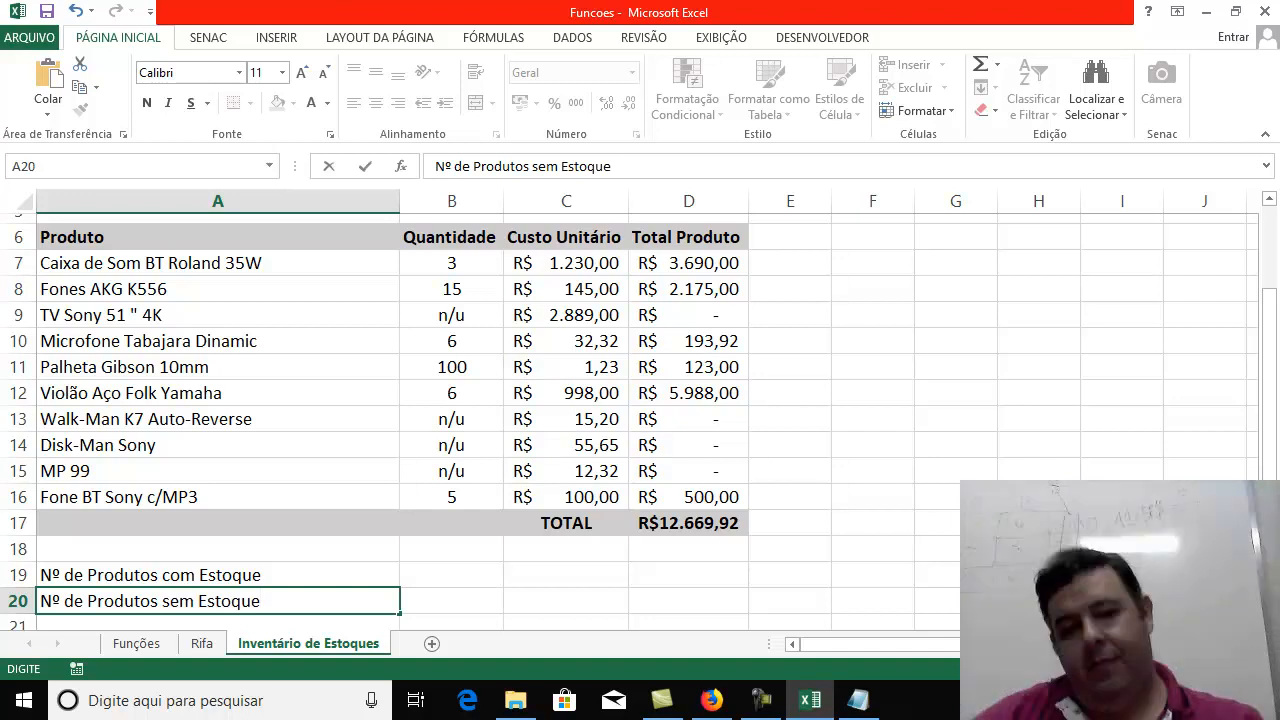
pyautogui.press('Return')
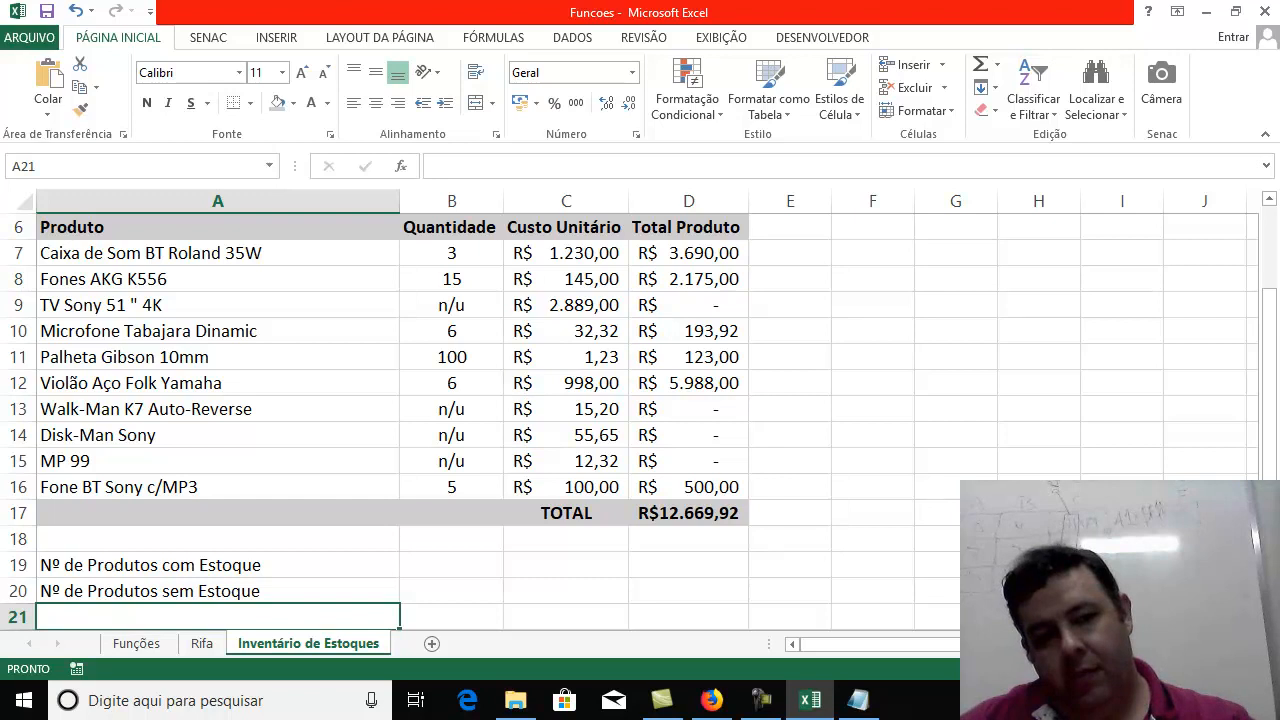
pyautogui.write('M')
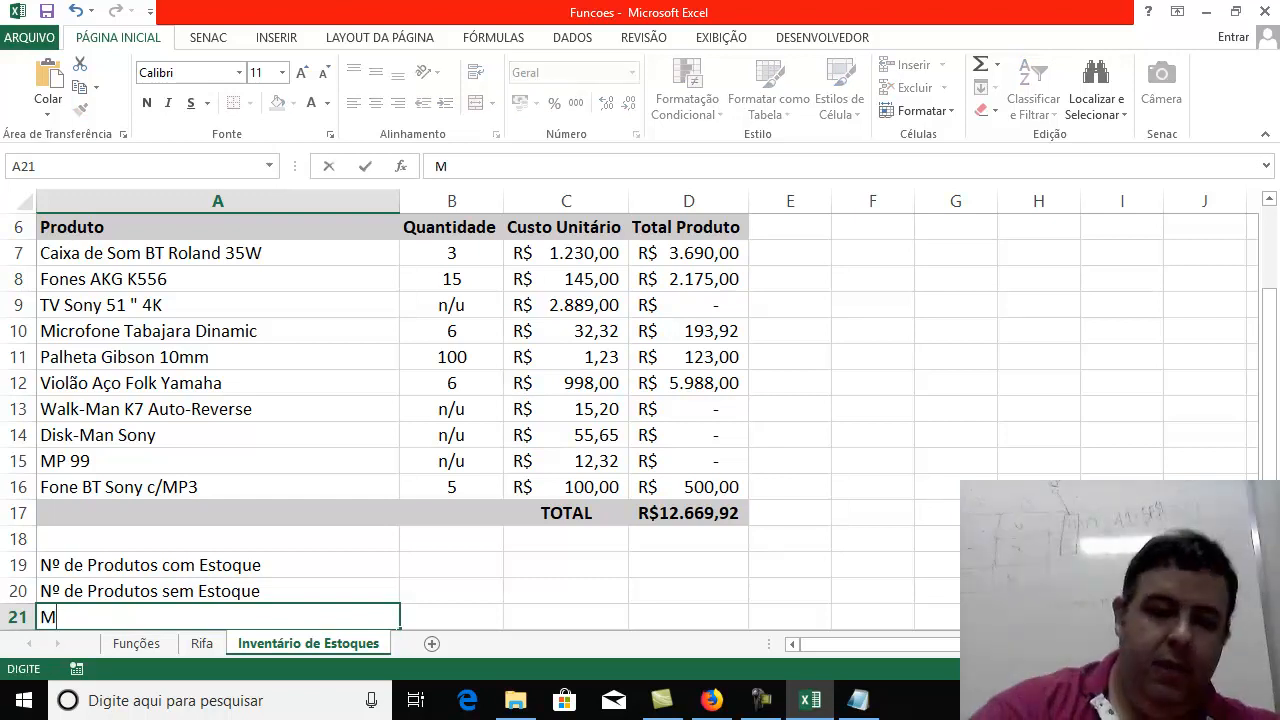
pyautogui.write('édia de Pre')
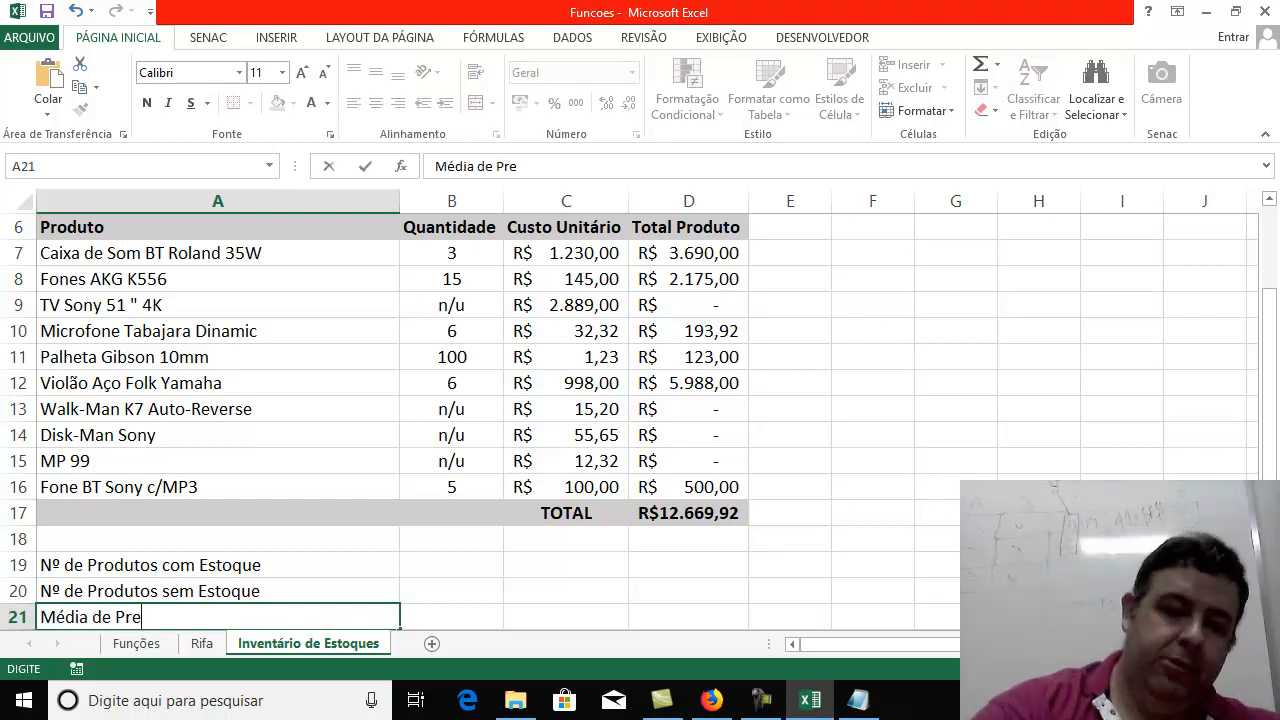
pyautogui.write('ços dos Produtos')
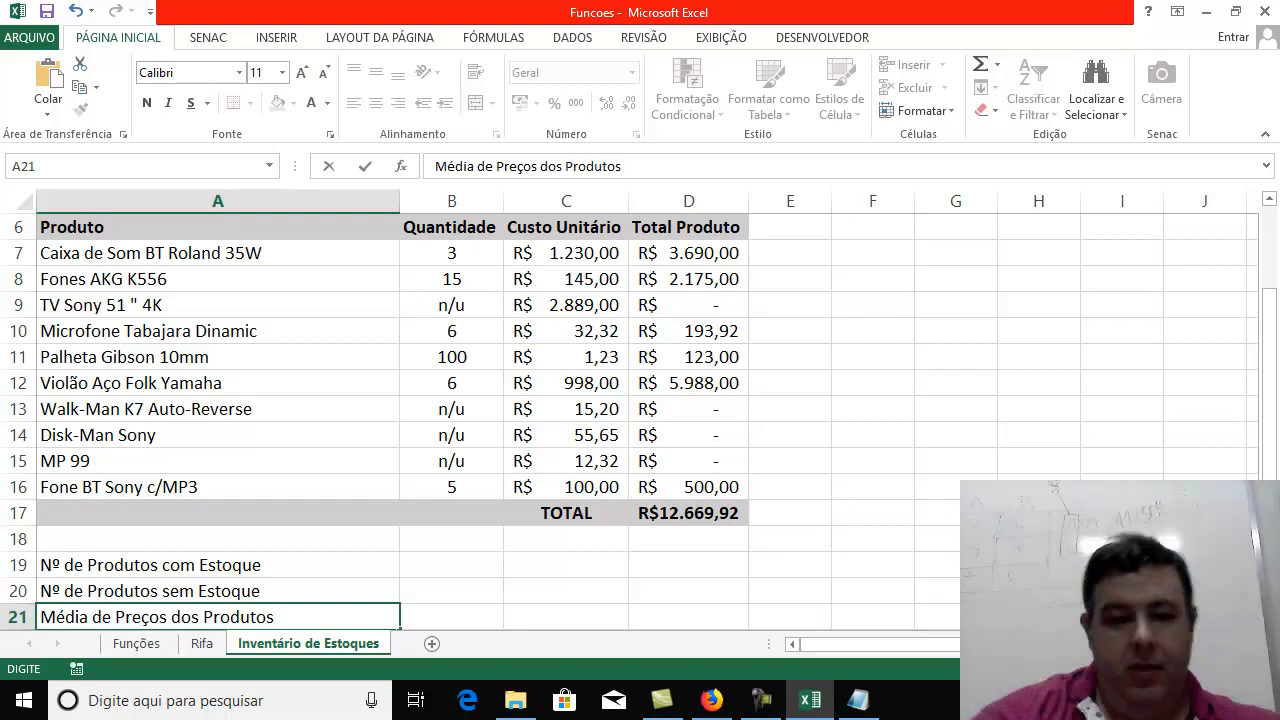
pyautogui.press('BackSpace')
pyautogui.press('BackSpace')
pyautogui.press('BackSpace')
pyautogui.press('BackSpace')
pyautogui.press('BackSpace')
pyautogui.press('BackSpace')
pyautogui.press('BackSpace')
pyautogui.press('BackSpace')
pyautogui.press('BackSpace')
pyautogui.press('BackSpace')
pyautogui.press('BackSpace')
pyautogui.press('BackSpace')
pyautogui.press('BackSpace')
pyautogui.press('BackSpace')
pyautogui.press('BackSpace')
pyautogui.press('BackSpace')
pyautogui.press('BackSpace')
pyautogui.press('BackSpace')
pyautogui.press('BackSpace')
pyautogui.press('BackSpace')
pyautogui.press('BackSpace')
pyautogui.press('BackSpace')
pyautogui.press('BackSpace')
pyautogui.press('BackSpace')
pyautogui.press('BackSpace')
pyautogui.press('BackSpace')
# Enter the label Custo Médio Global in A21
pyautogui.write('Custo m')
pyautogui.press('BackSpace')
pyautogui.write('Még')
pyautogui.write('io')
pyautogui.press('BackSpace')
pyautogui.press('BackSpace')
pyautogui.press('BackSpace')
pyautogui.write('dio Global')
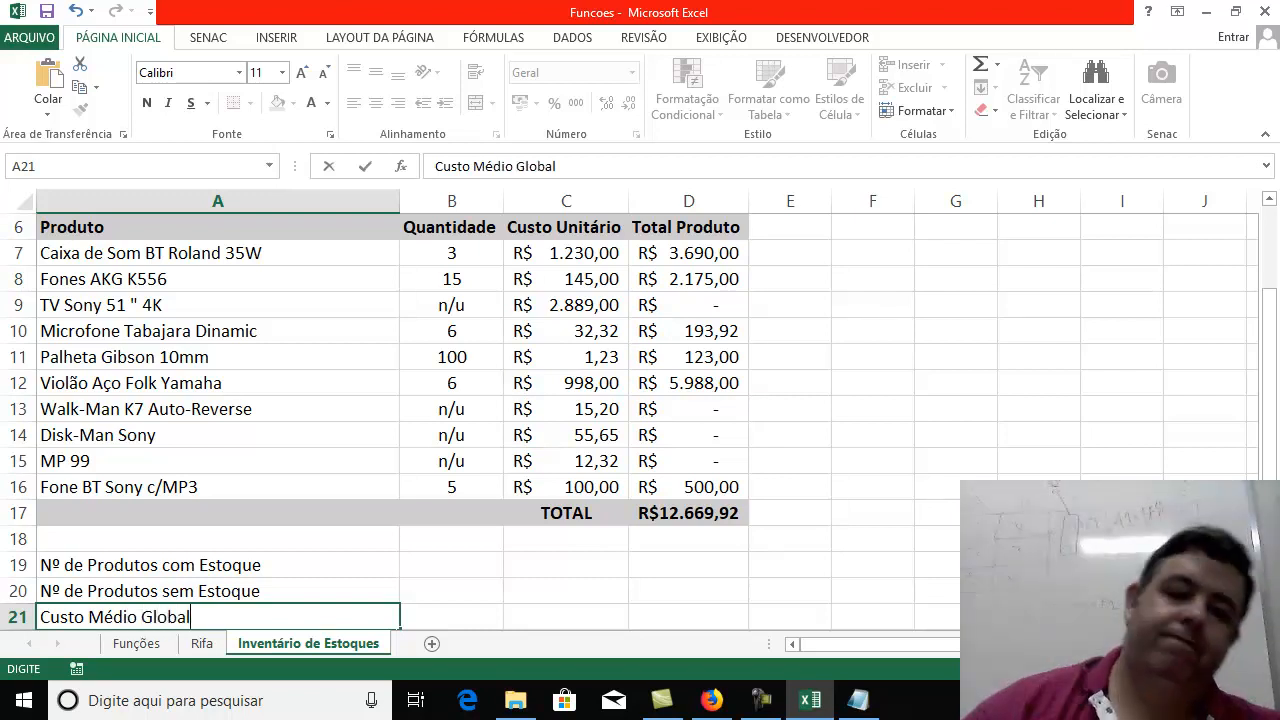
pyautogui.press('Return')
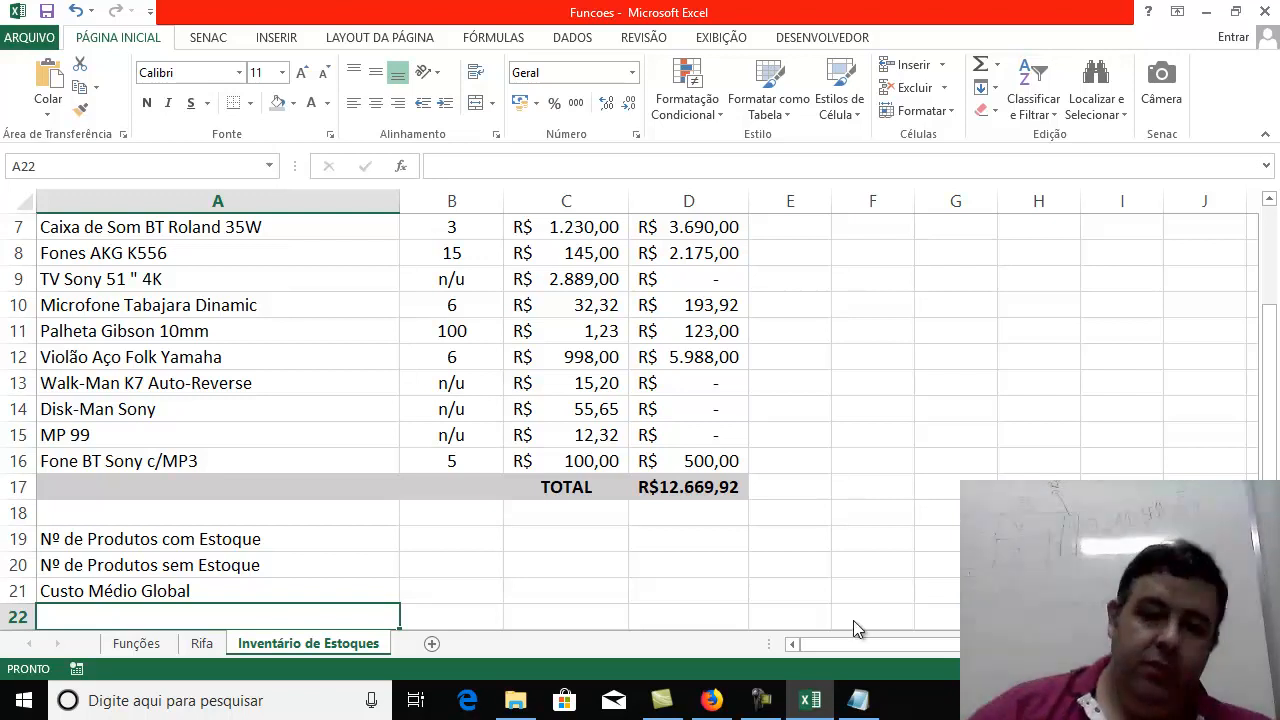
pyautogui.click(480, 536)
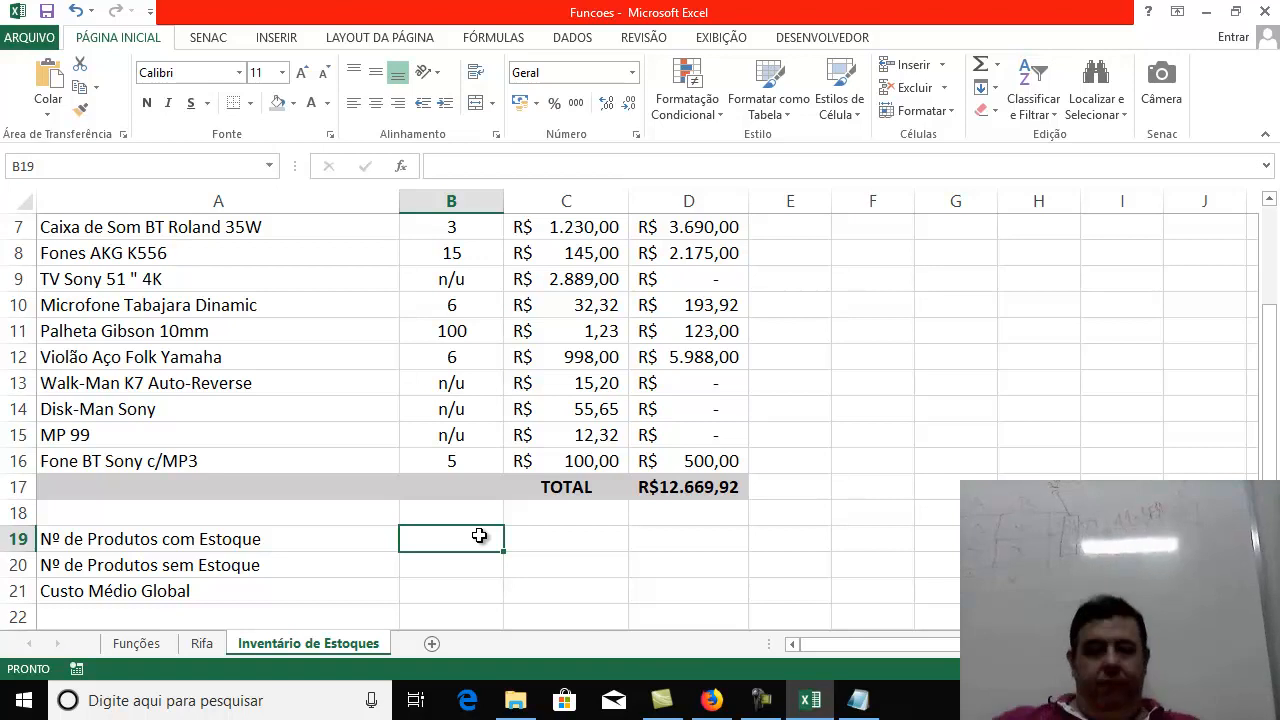
pyautogui.press('Right')
pyautogui.press('Right')
pyautogui.press('Right')
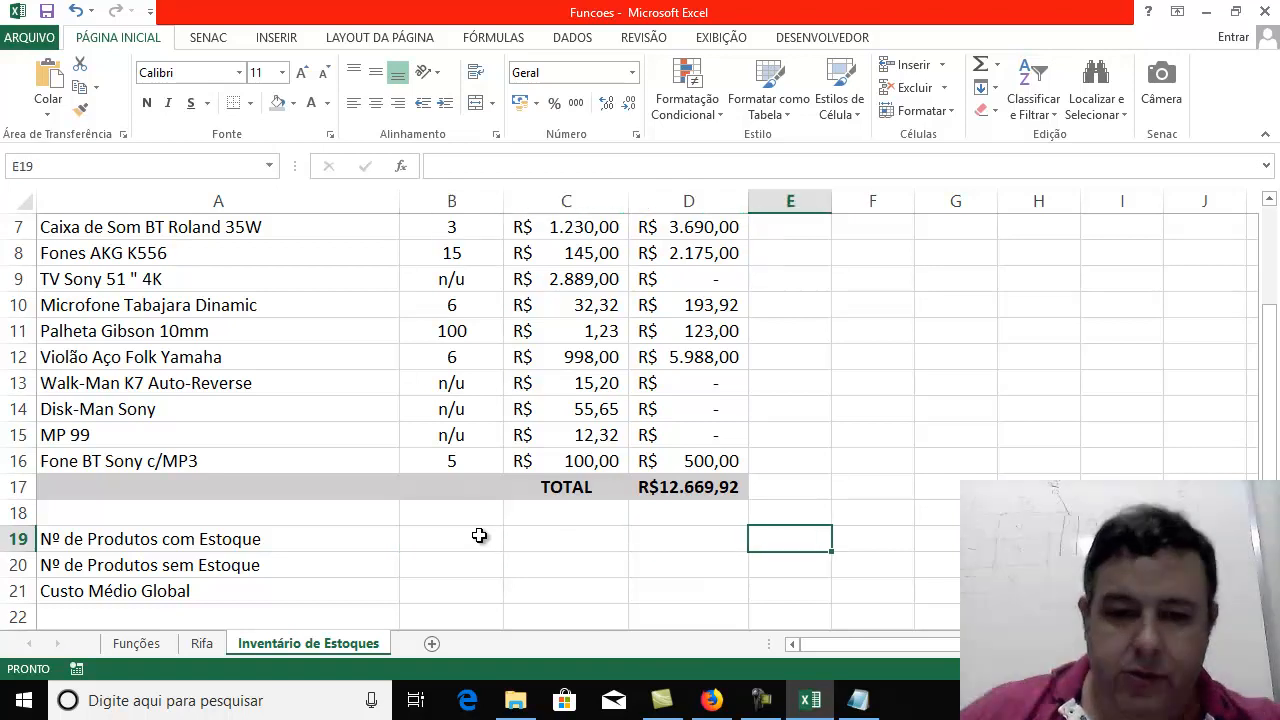
# Start inserting a function in F15 and look through the Matemática e Trigonométrica, Pesquisa e Referência and Informações categories for a counting function
pyautogui.click(860, 425)
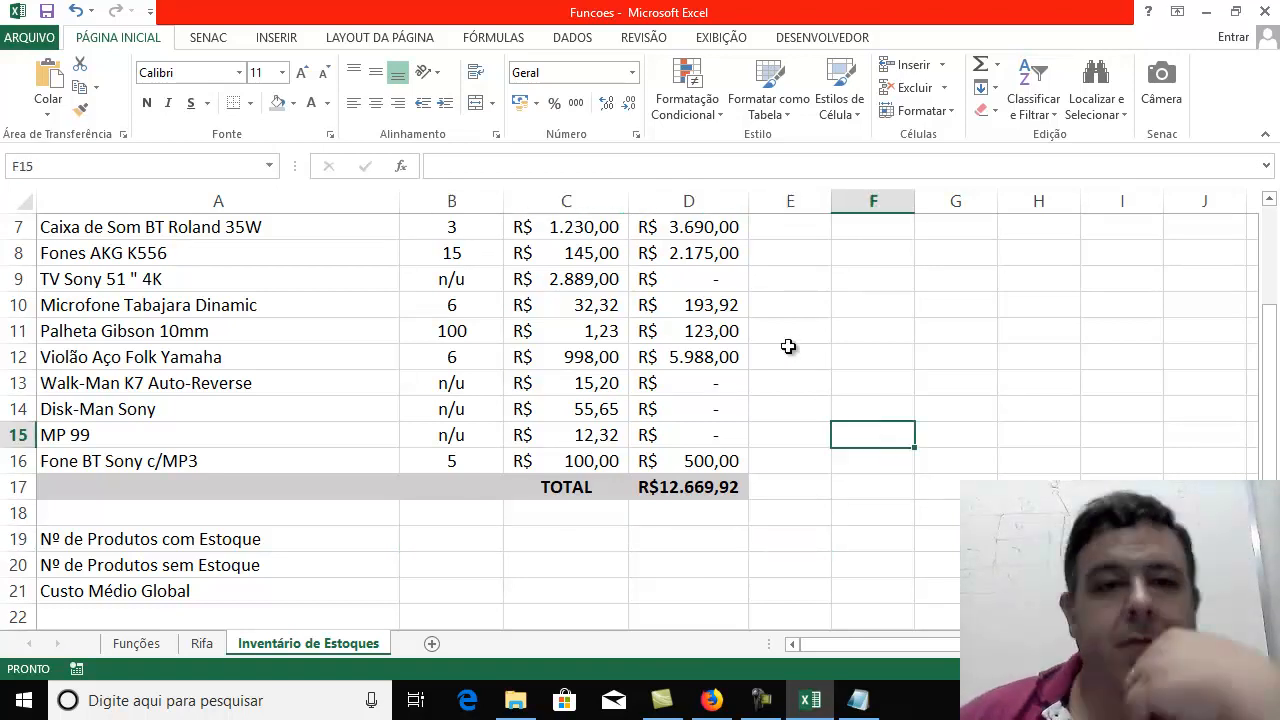
pyautogui.click(403, 169)
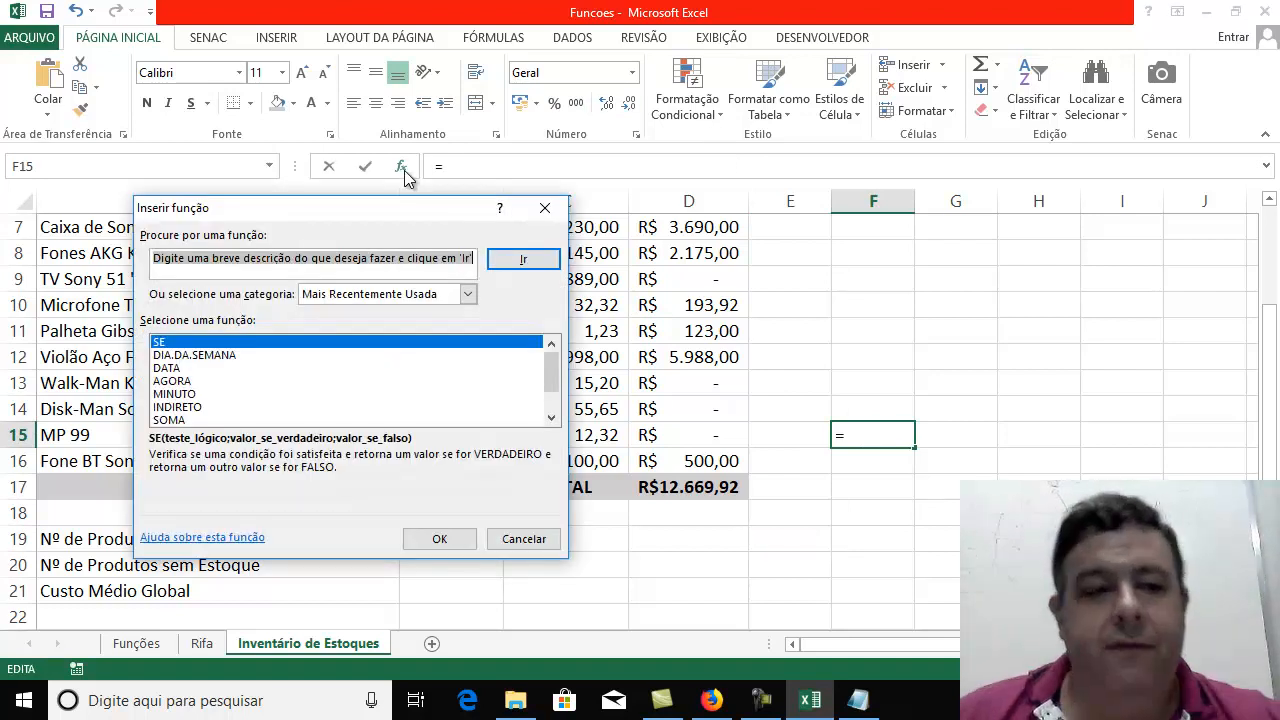
pyautogui.click(468, 296)
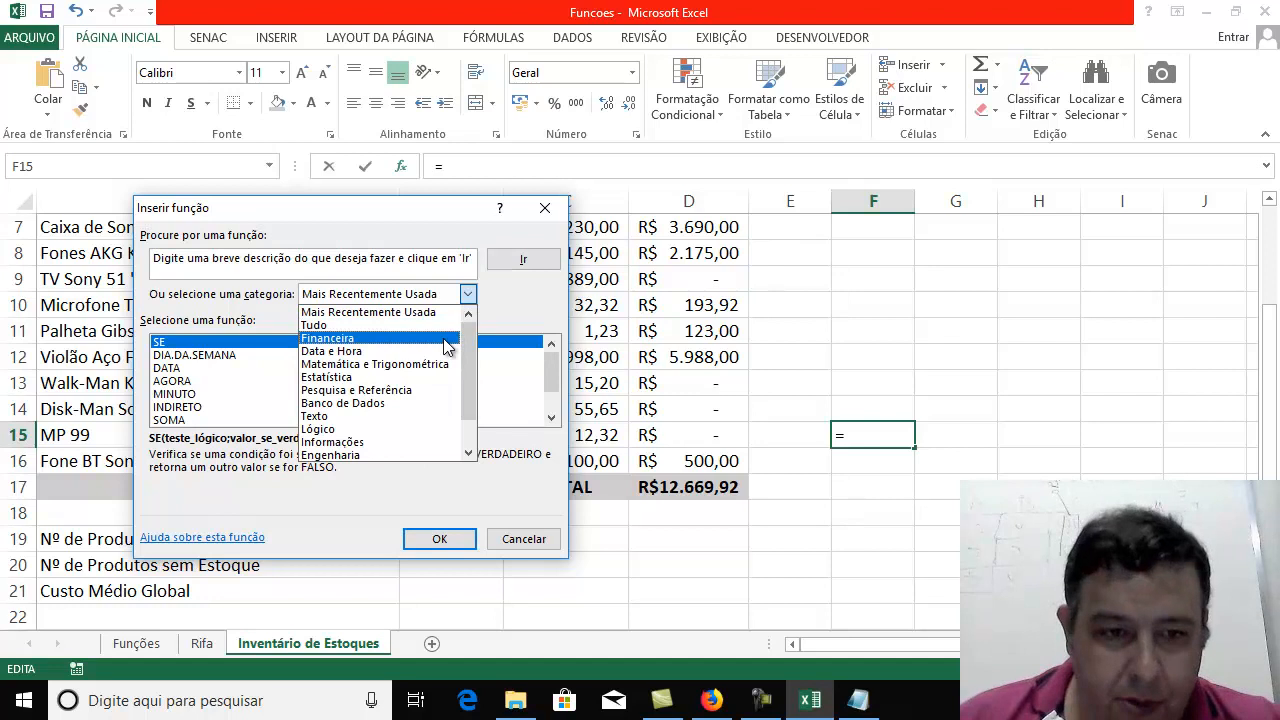
pyautogui.click(412, 364)
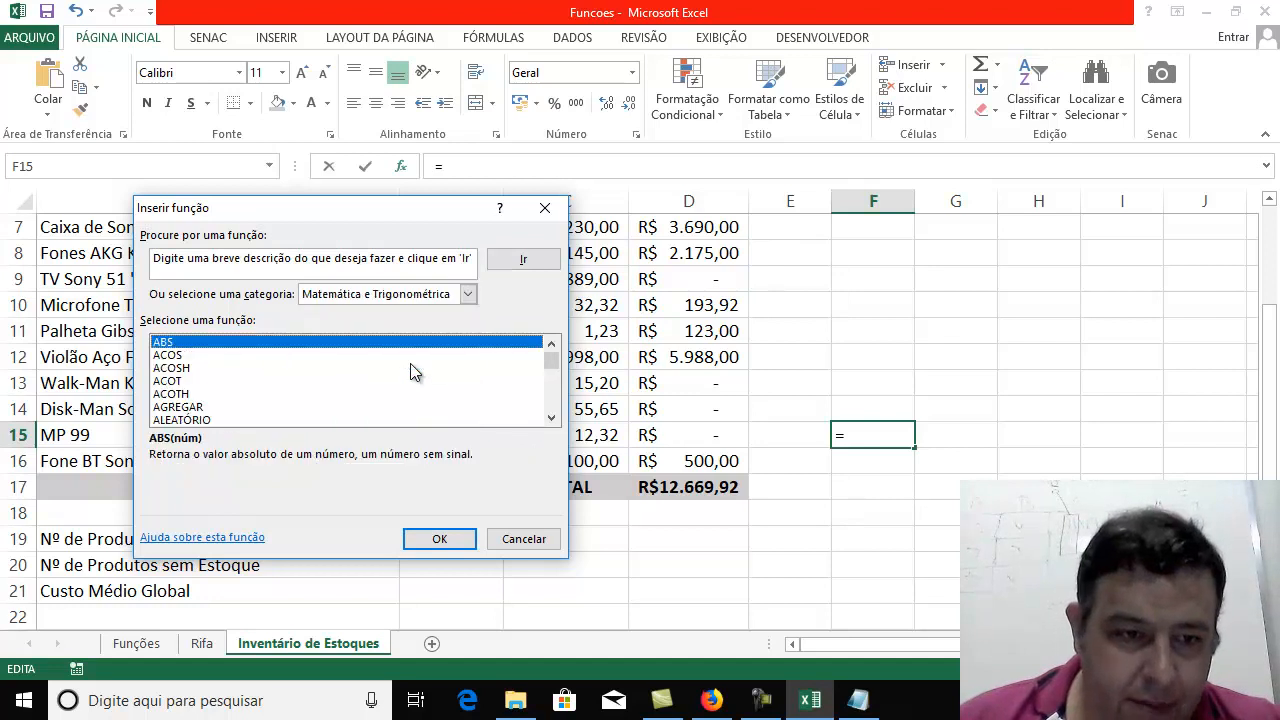
pyautogui.scroll(-13, 410, 388)
pyautogui.scroll(6, 415, 398)
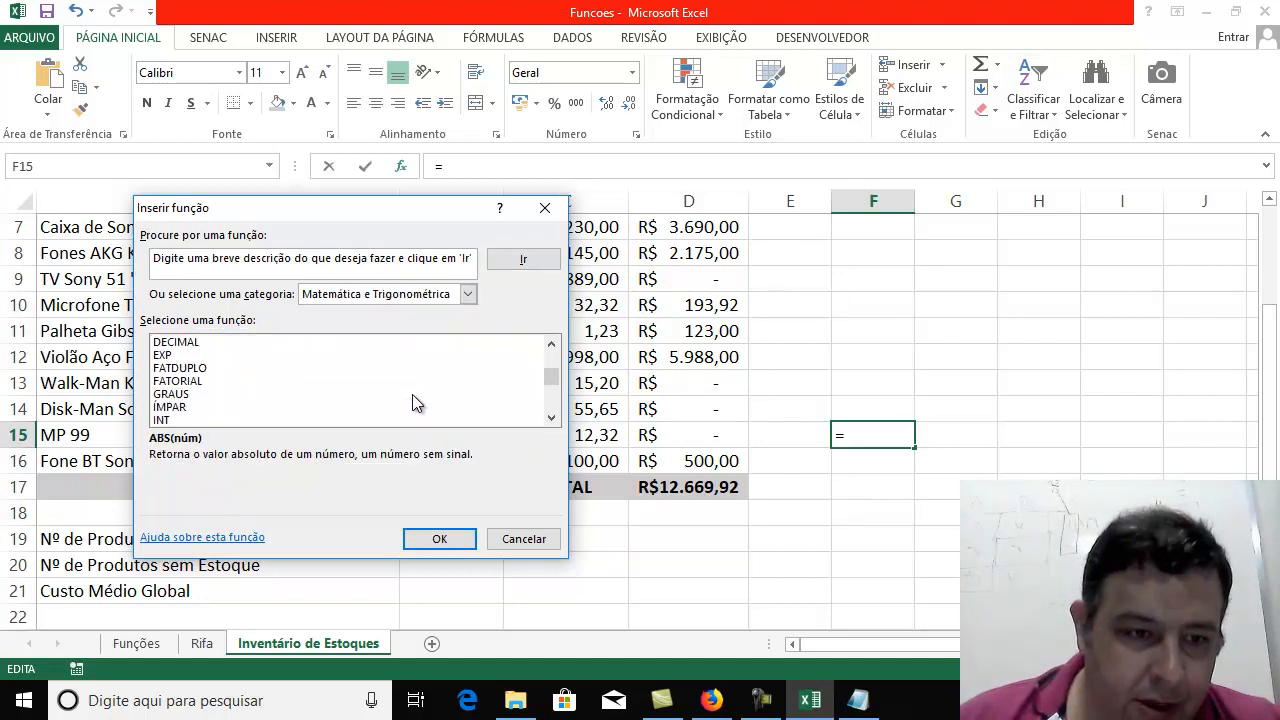
pyautogui.scroll(1, 412, 395)
pyautogui.scroll(-2, 412, 396)
pyautogui.scroll(7, 412, 396)
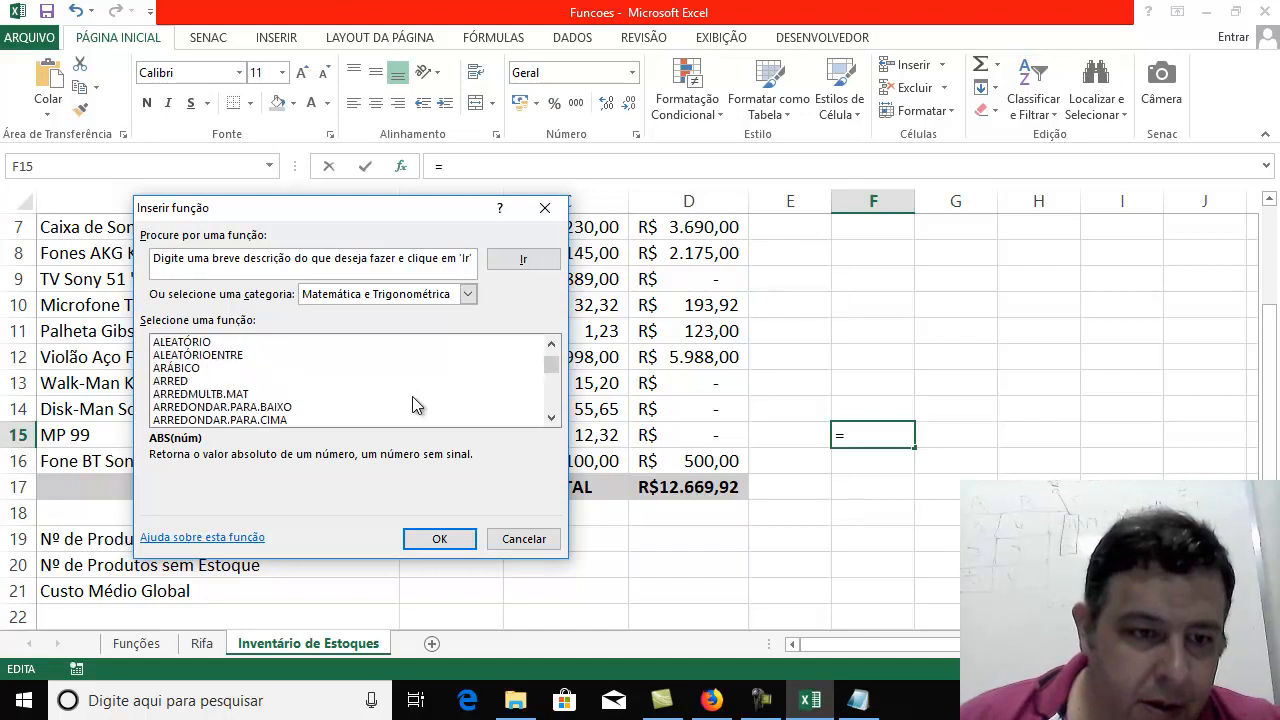
pyautogui.click(467, 293)
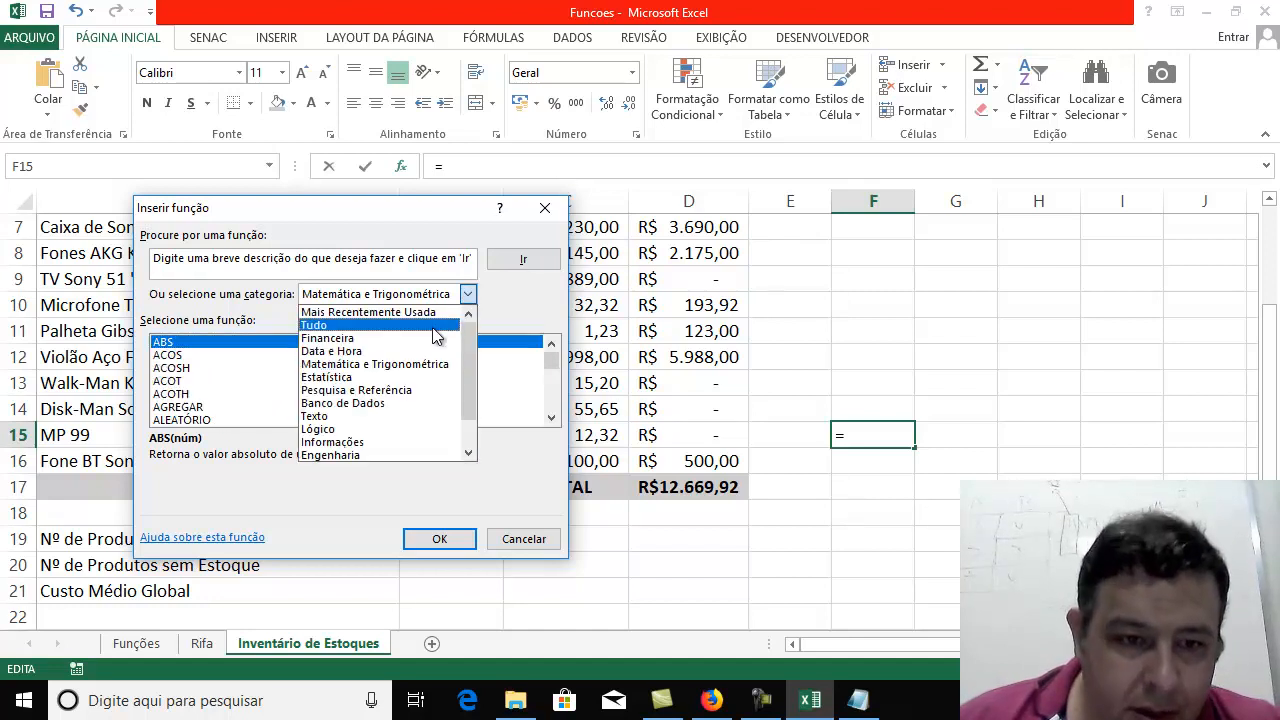
pyautogui.click(421, 390)
pyautogui.scroll(-3, 260, 380)
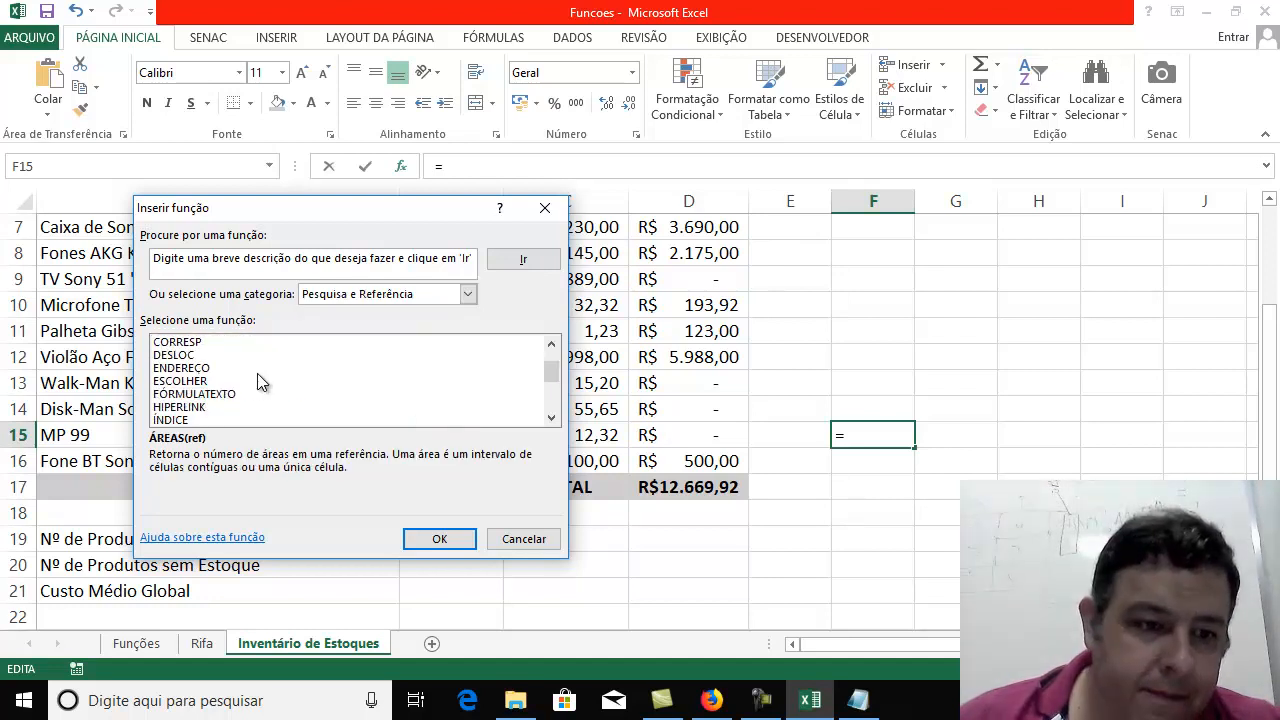
pyautogui.scroll(-1, 258, 381)
pyautogui.scroll(4, 257, 373)
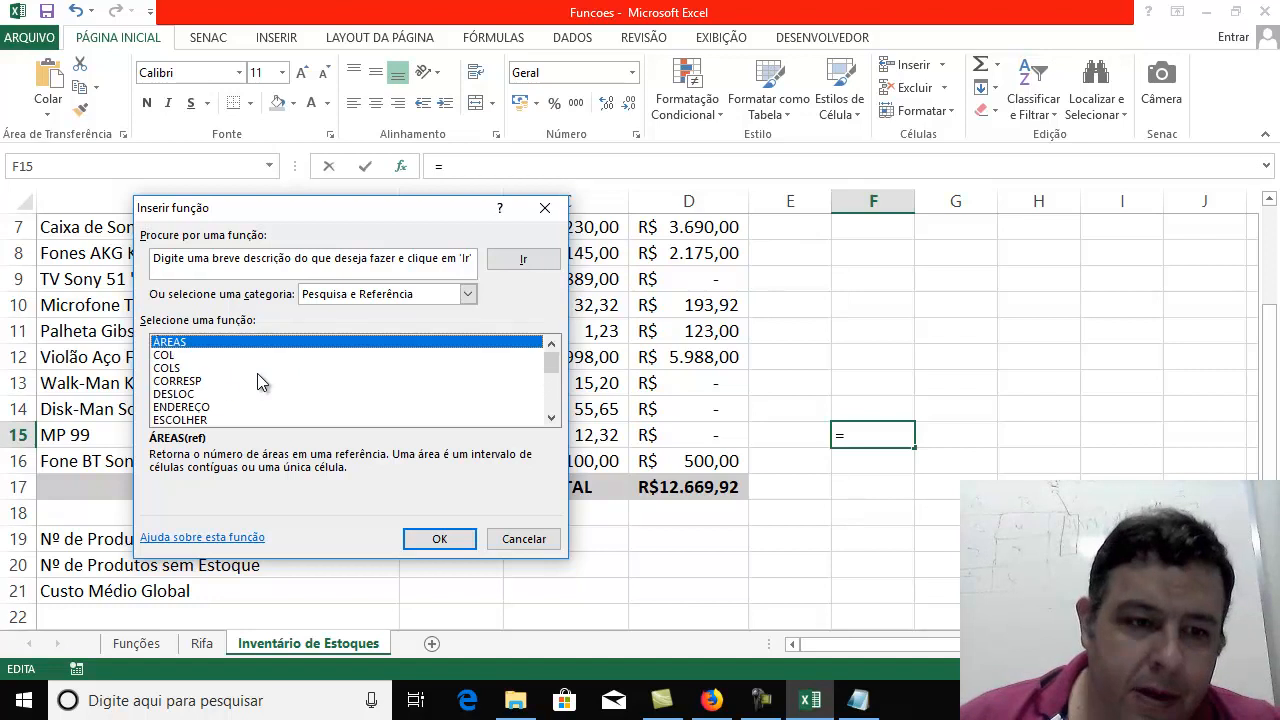
pyautogui.click(473, 291)
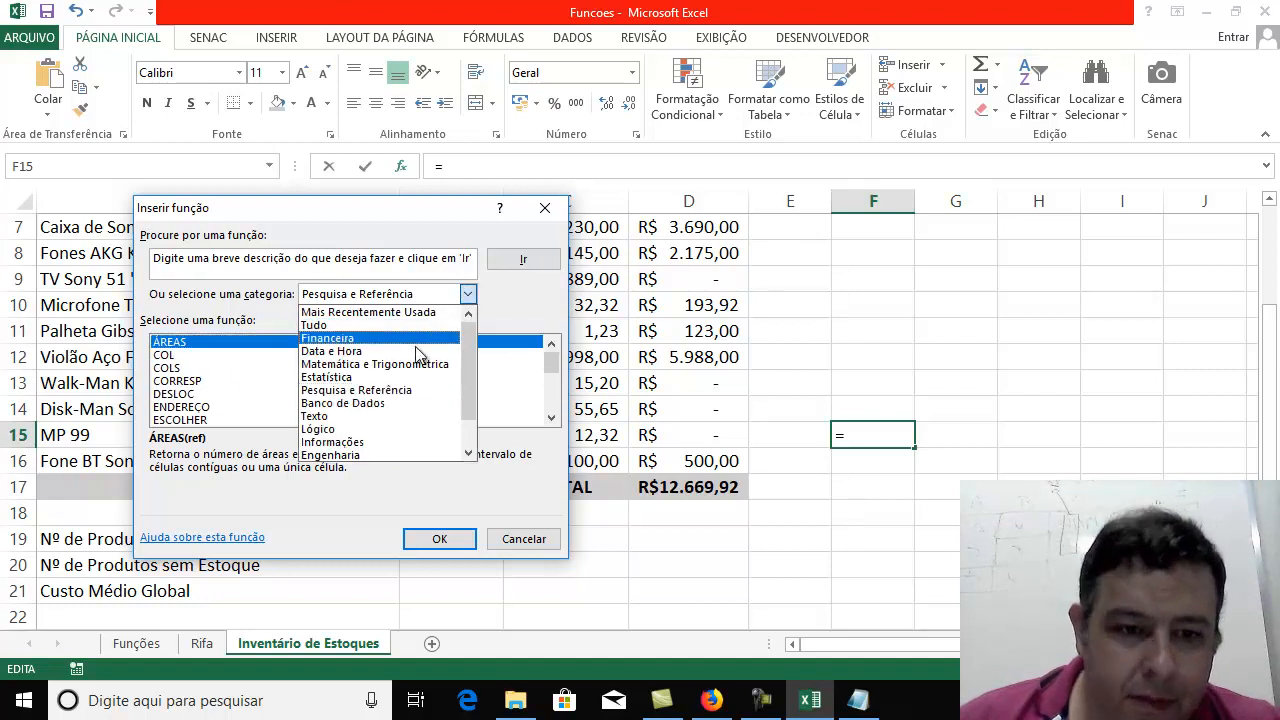
pyautogui.click(398, 443)
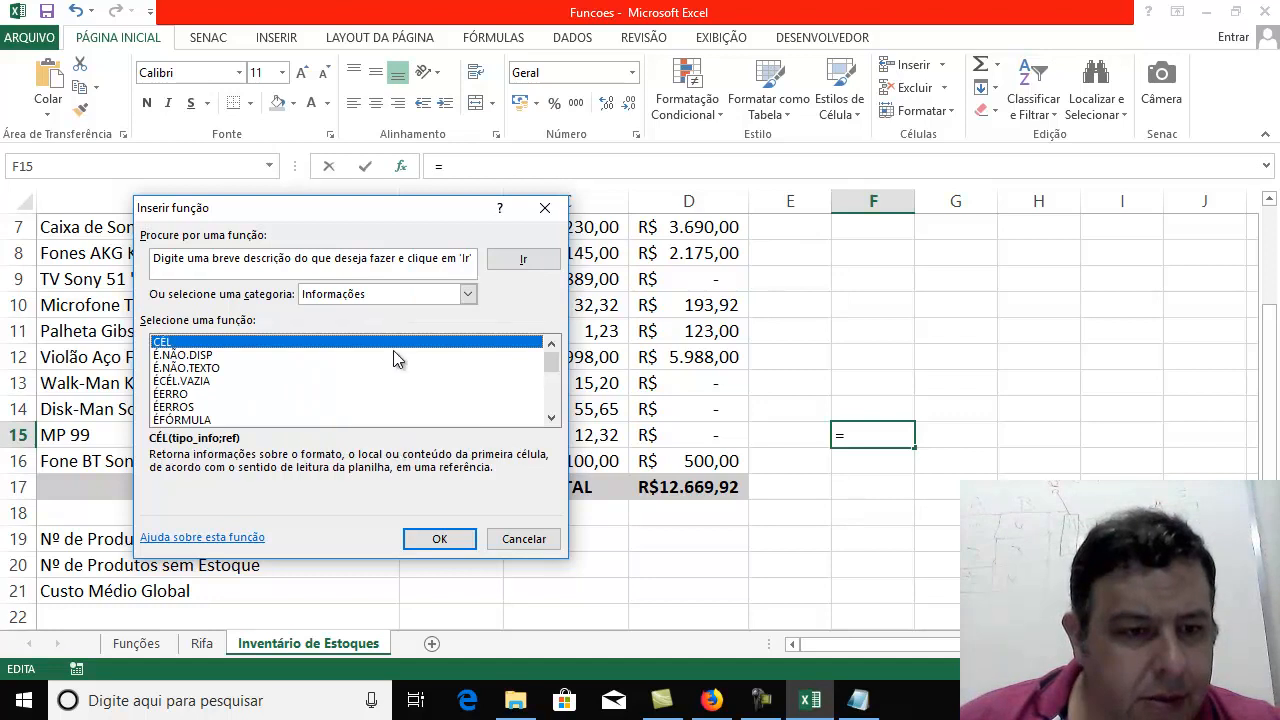
pyautogui.scroll(-3, 394, 357)
pyautogui.scroll(-2, 390, 352)
pyautogui.scroll(5, 390, 352)
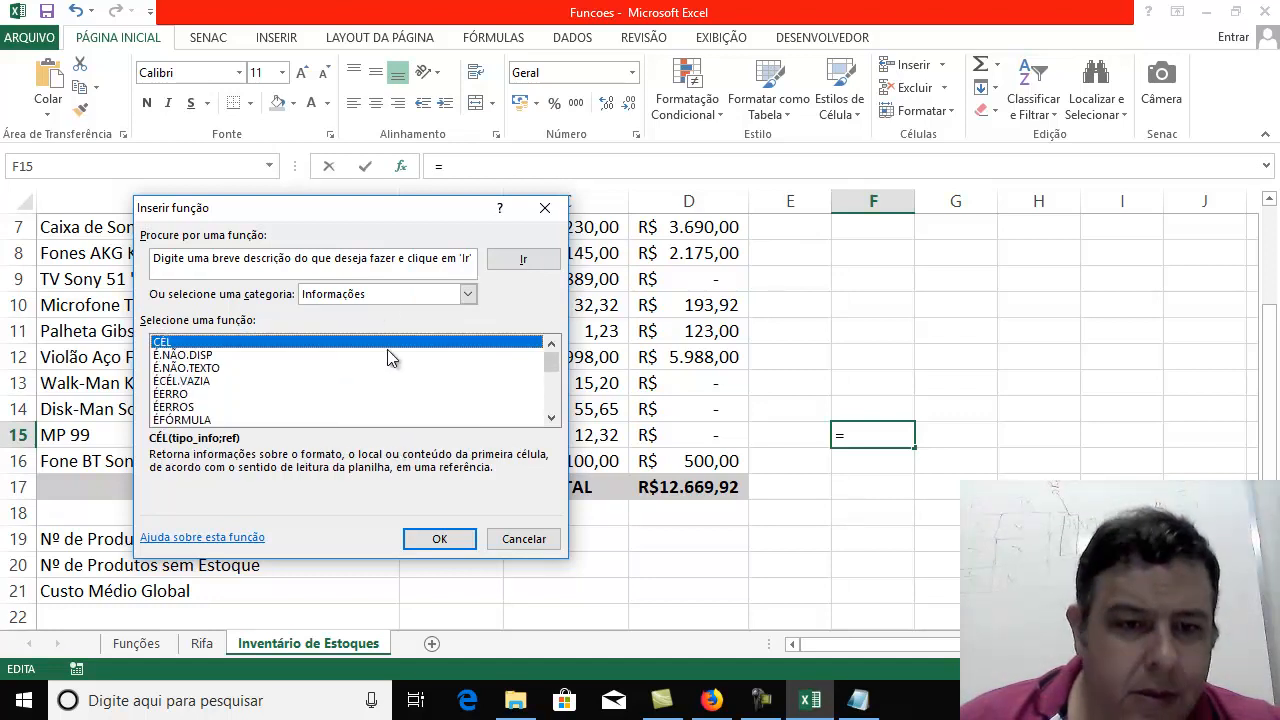
# Search the functions for cont and try to insert CONT.SE in F15
pyautogui.click(428, 255)
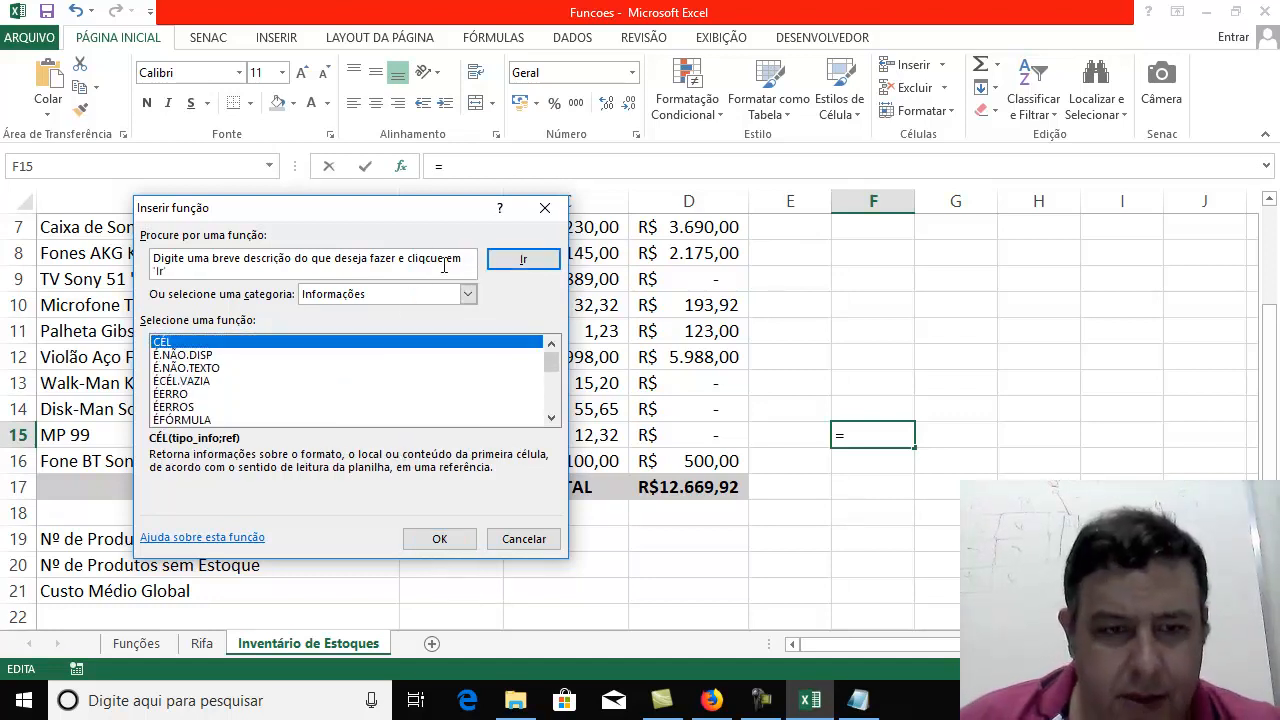
pyautogui.click(240, 272)
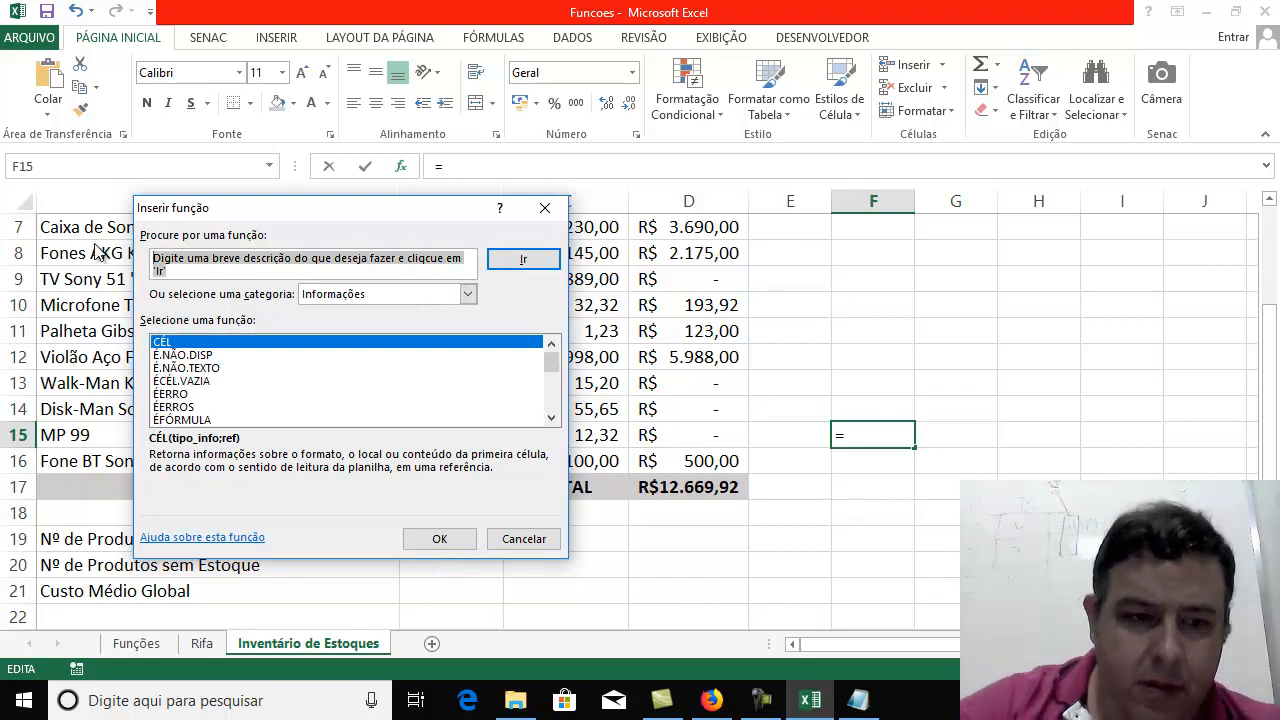
pyautogui.write('cont')
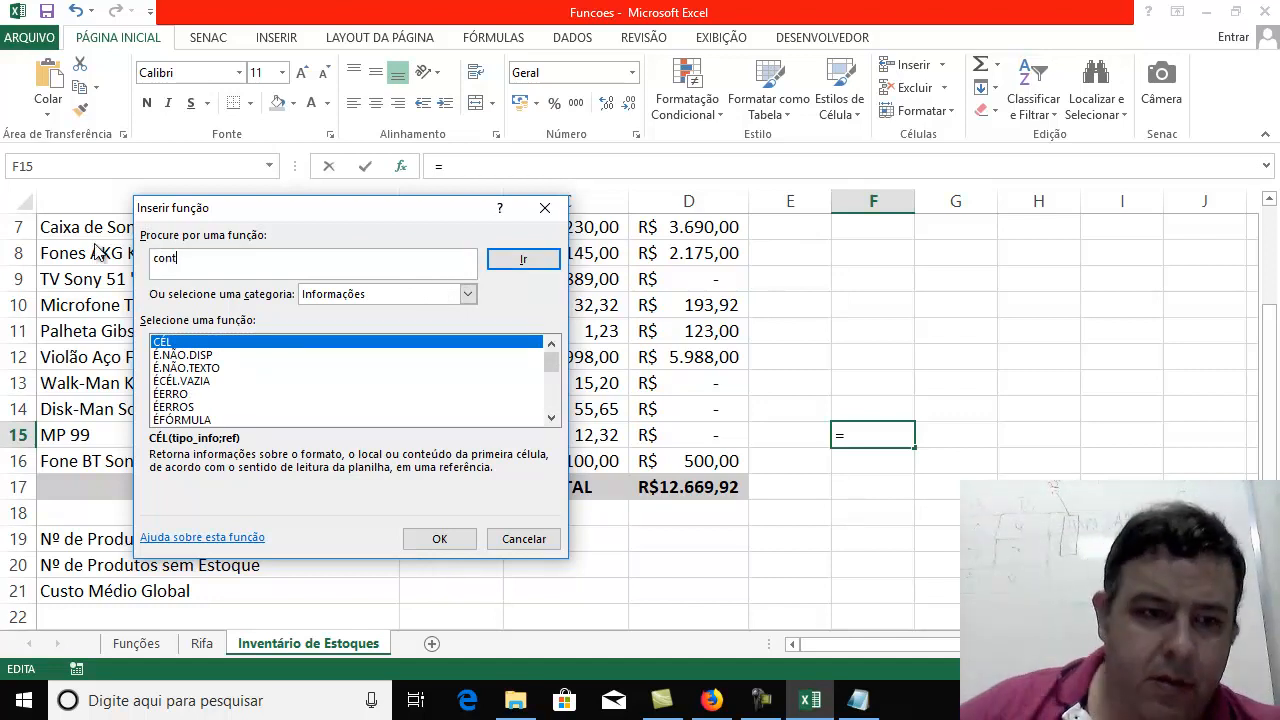
pyautogui.click(541, 260)
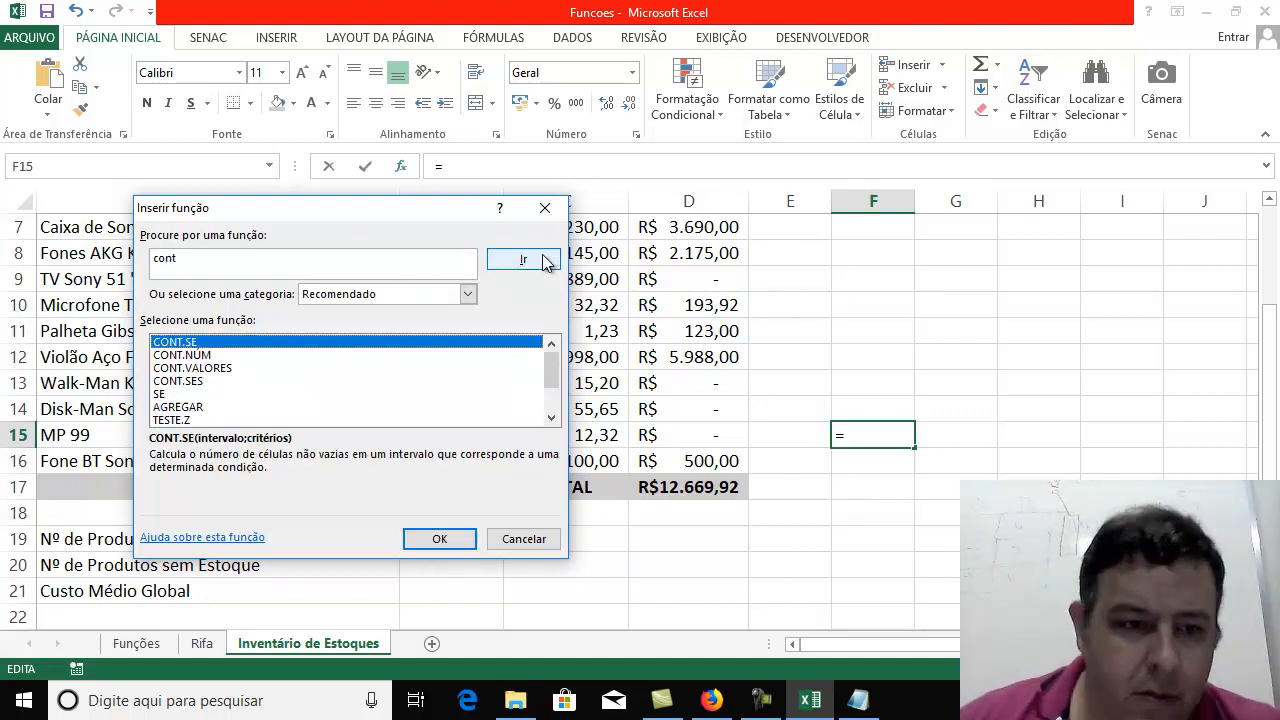
pyautogui.doubleClick(168, 343)
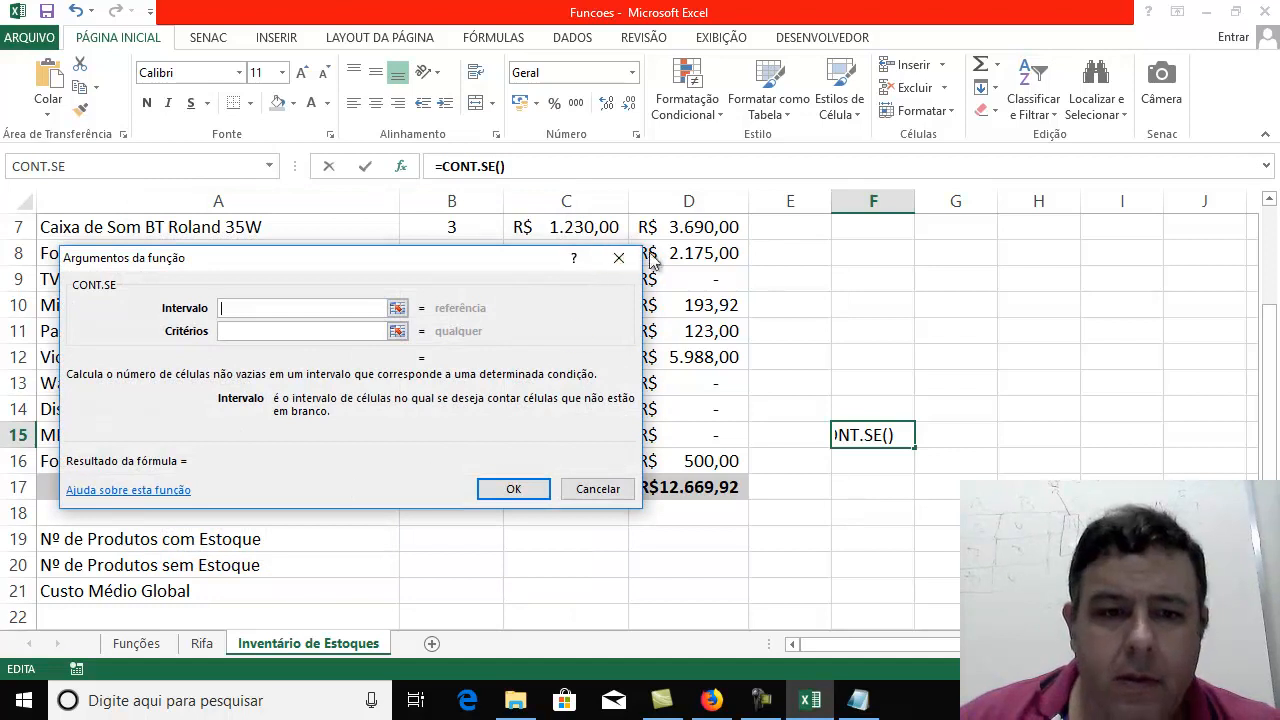
pyautogui.click(597, 489)
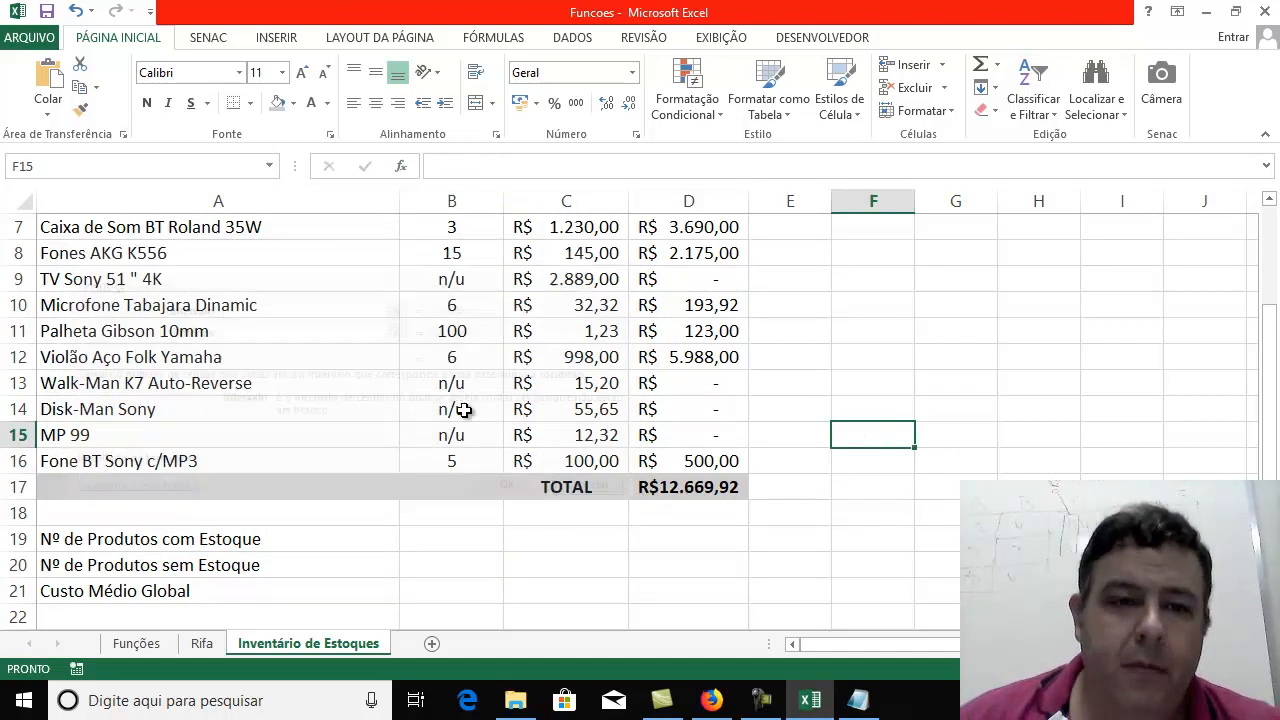
# Find CONT.NÚM in the Estatística function category for F15 and move the function dialog clear of the table
pyautogui.click(400, 166)
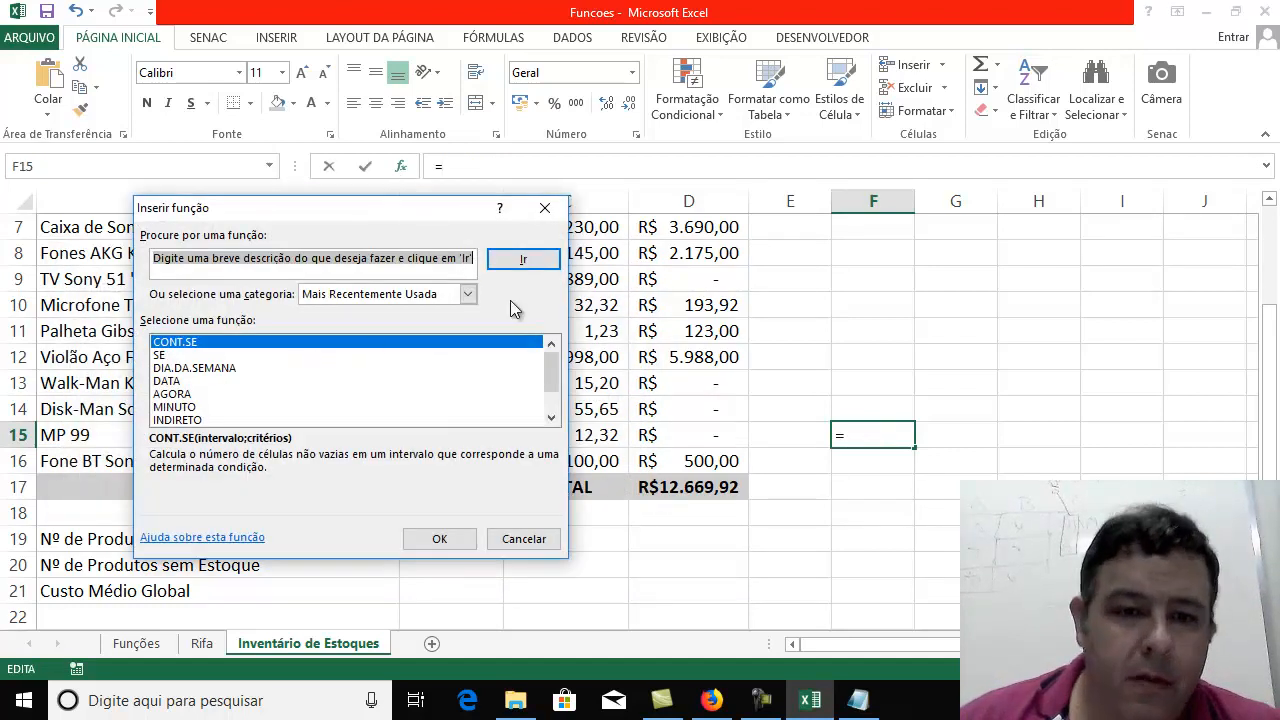
pyautogui.click(468, 294)
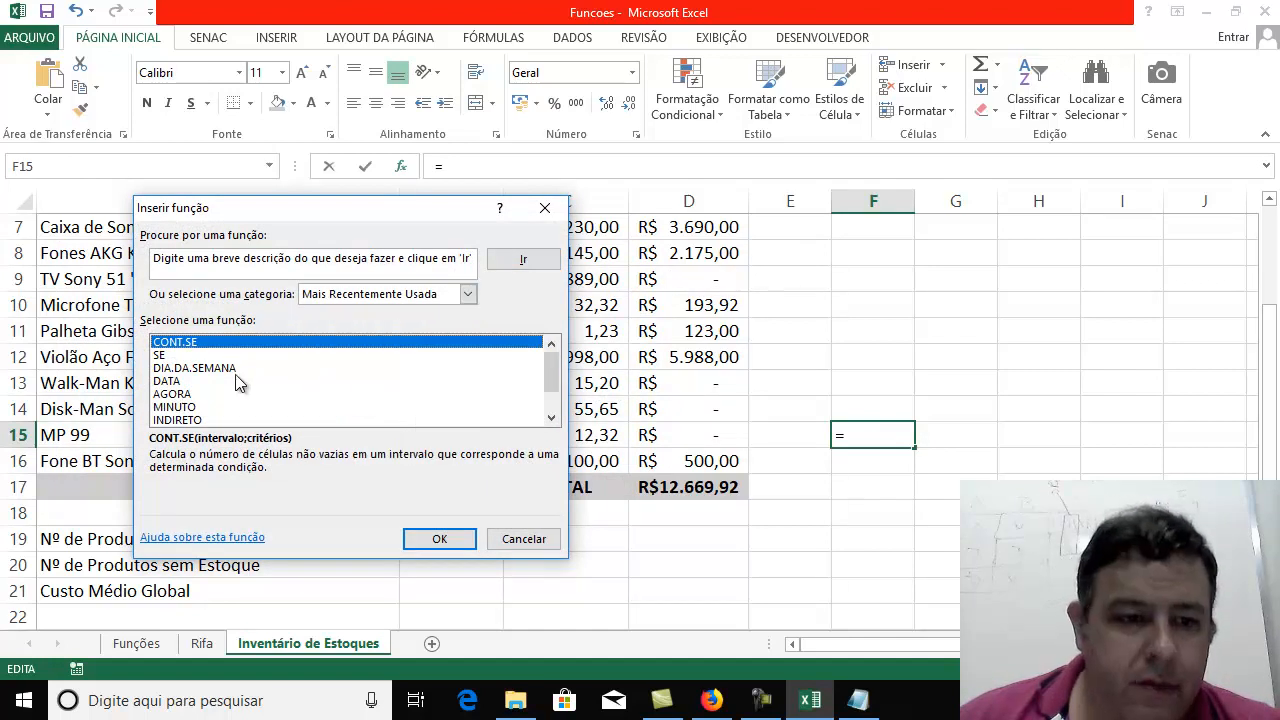
pyautogui.click(466, 294)
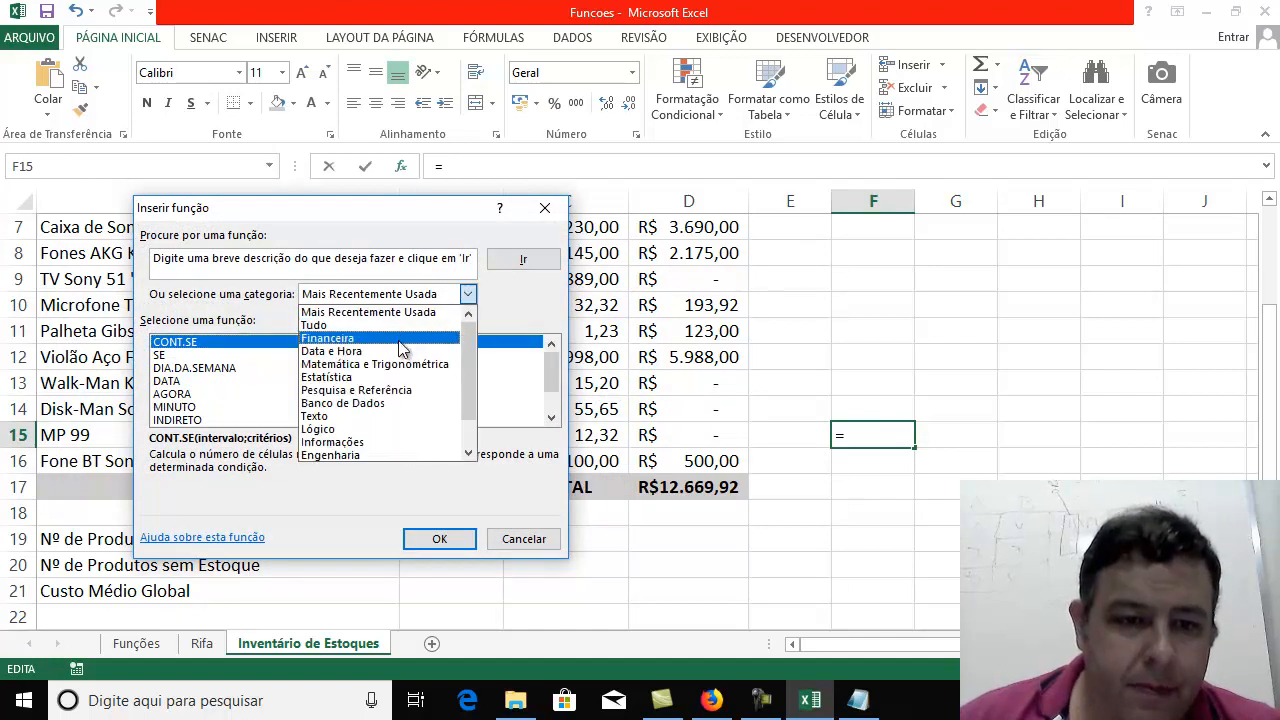
pyautogui.click(387, 377)
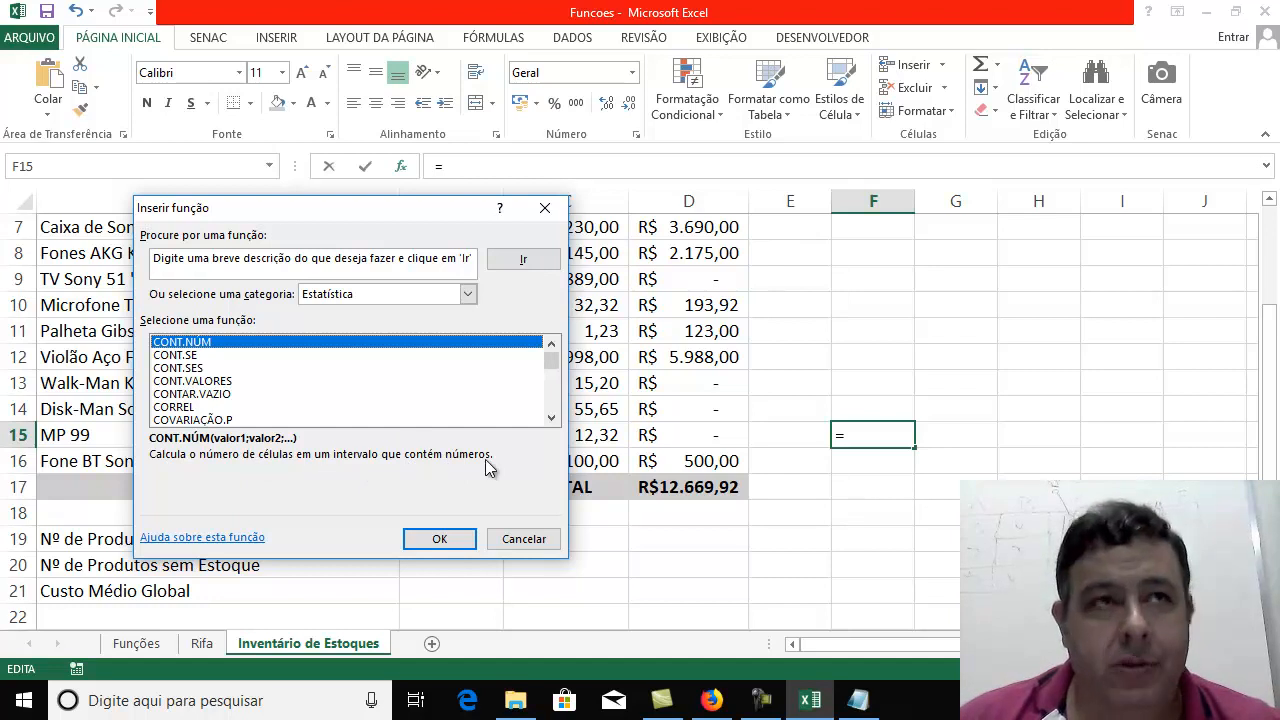
pyautogui.moveTo(324, 206); pyautogui.dragTo(1014, 161)
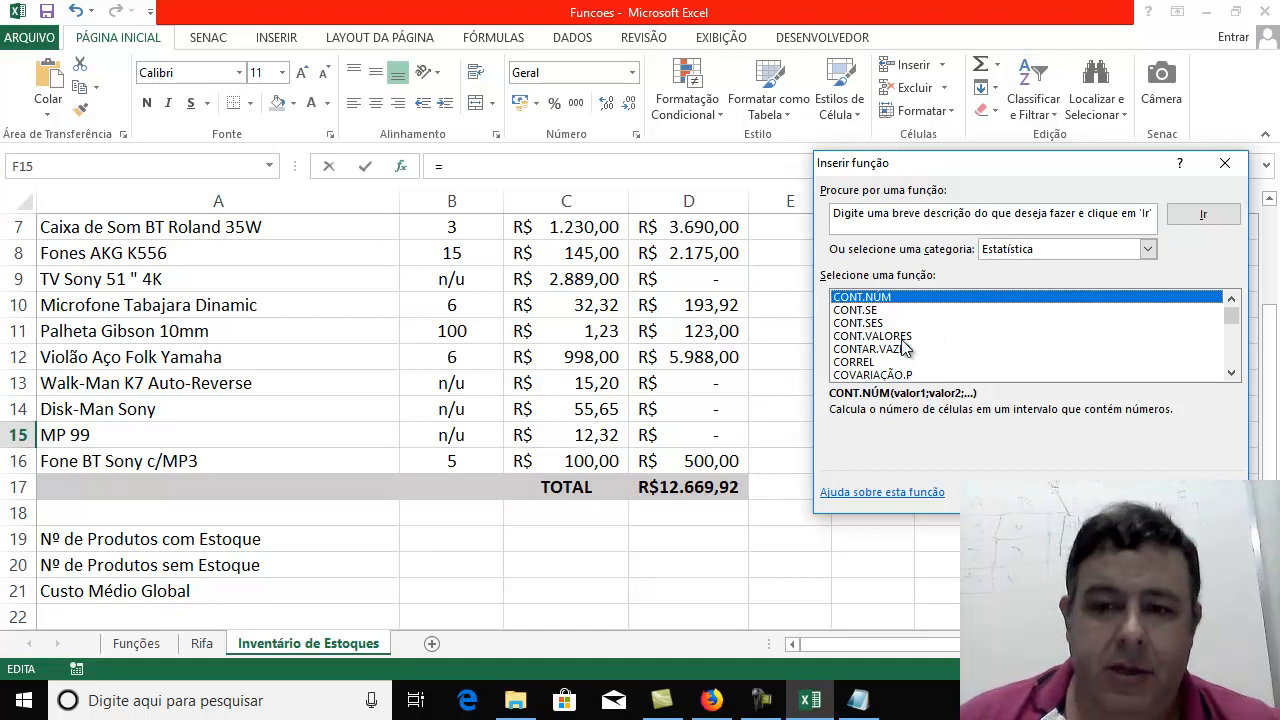
# Compare the descriptions of CONT.SE, CONT.SES, CONT.VALORES and CONT.NÚM for F15, and close the function dialog without inserting any
pyautogui.click(852, 311)
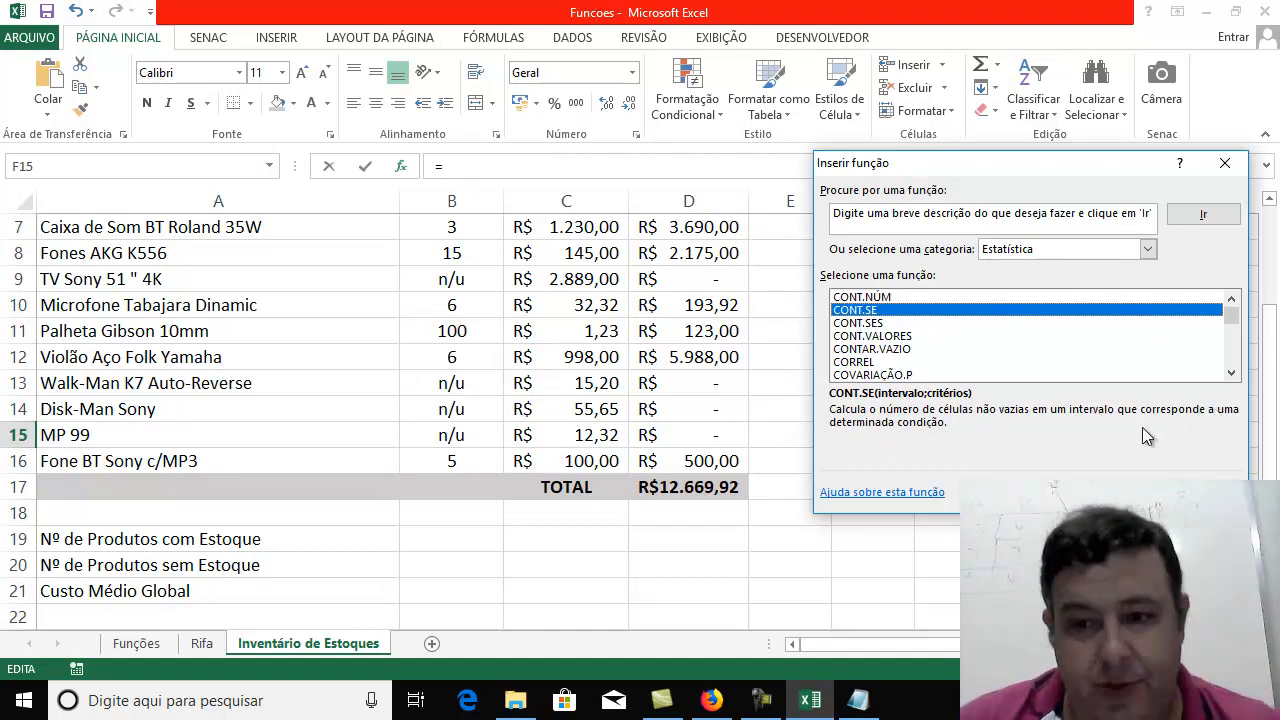
pyautogui.click(879, 320)
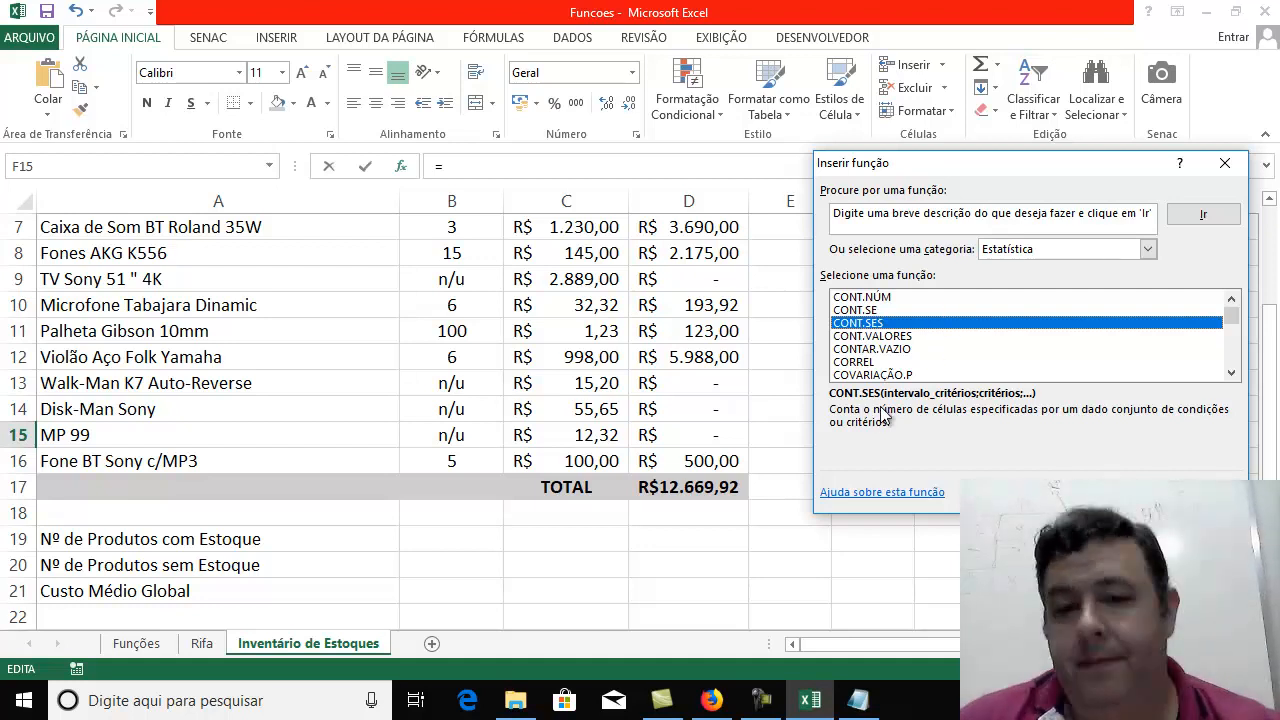
pyautogui.click(860, 337)
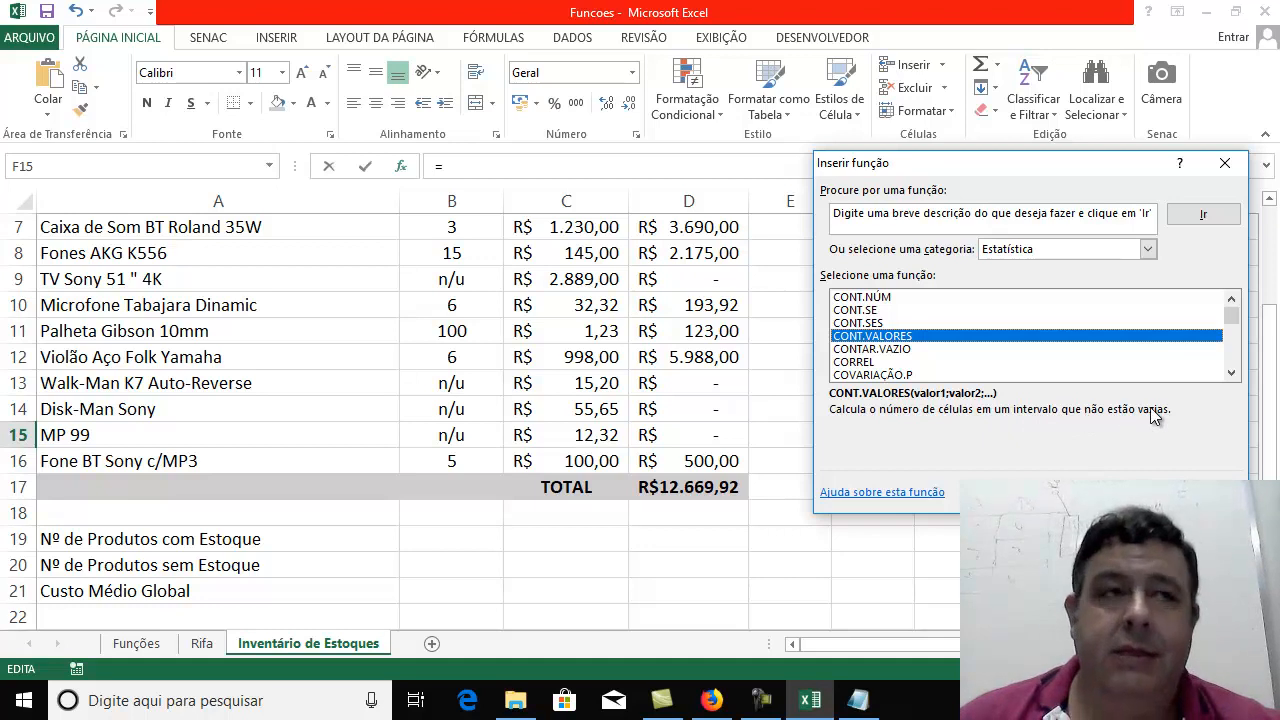
pyautogui.click(845, 298)
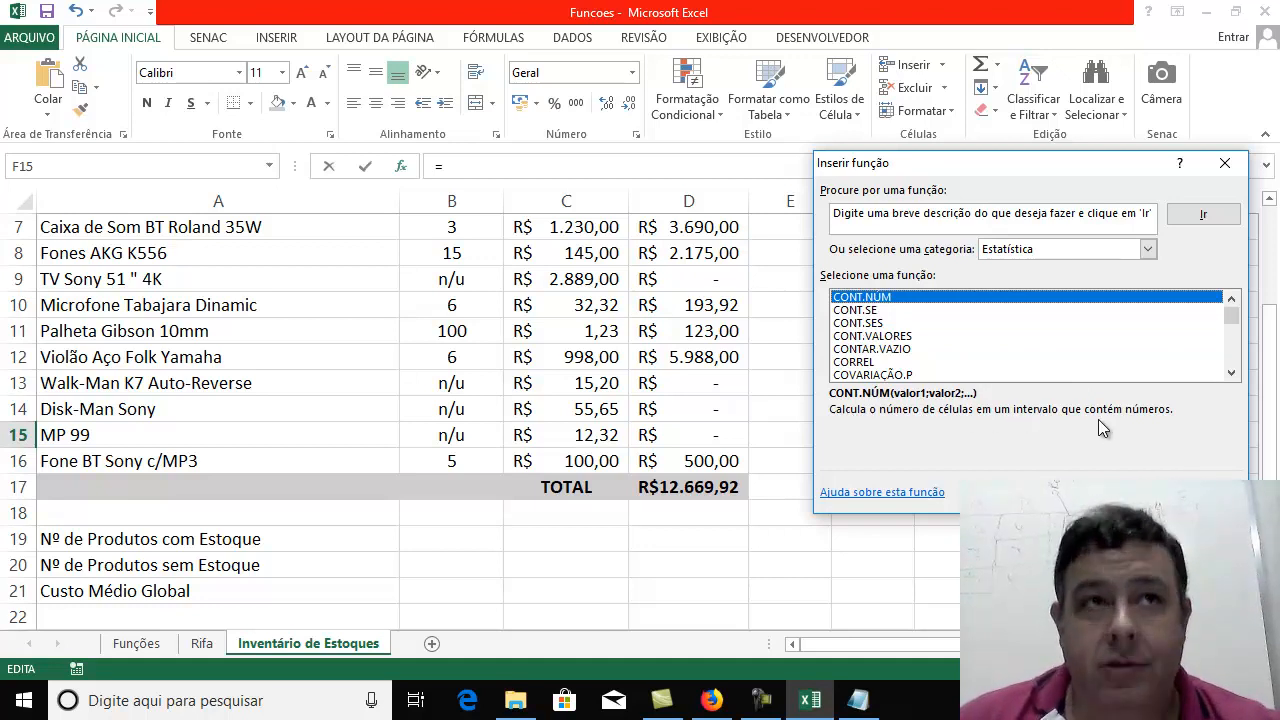
pyautogui.click(865, 338)
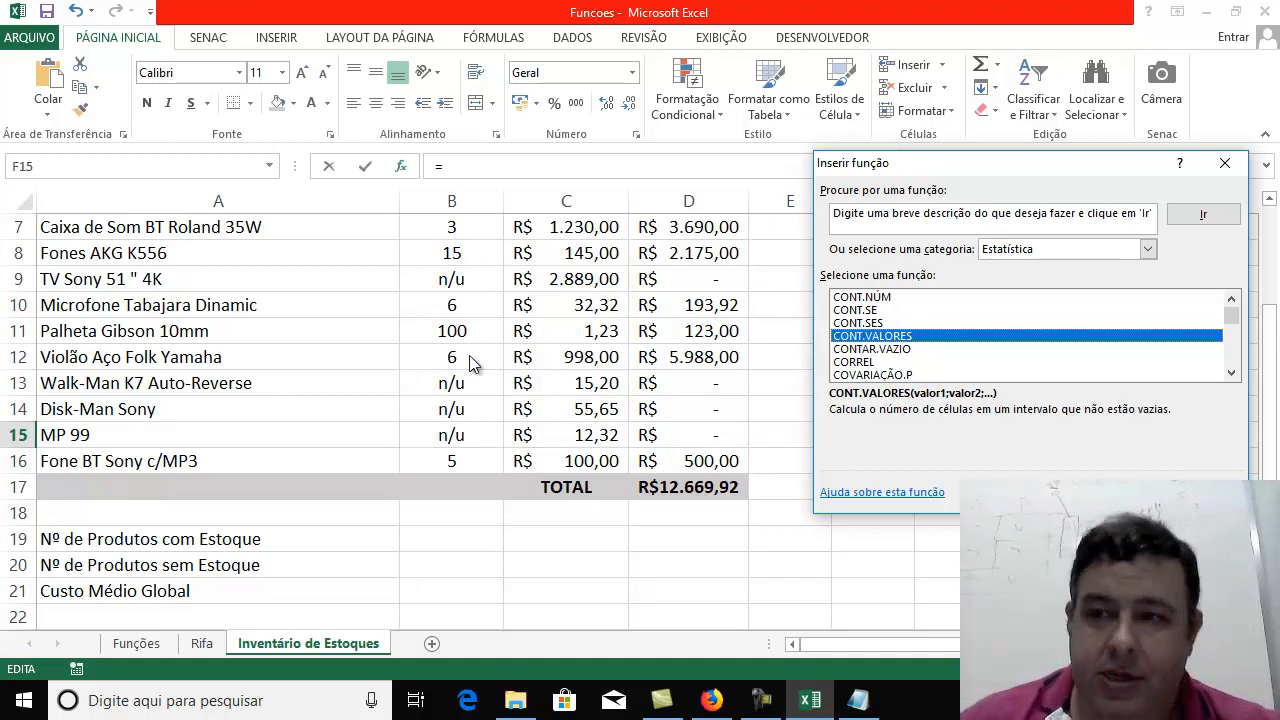
pyautogui.click(1225, 163)
pyautogui.scroll(1, 565, 260)
pyautogui.moveTo(488, 263); pyautogui.dragTo(491, 497)
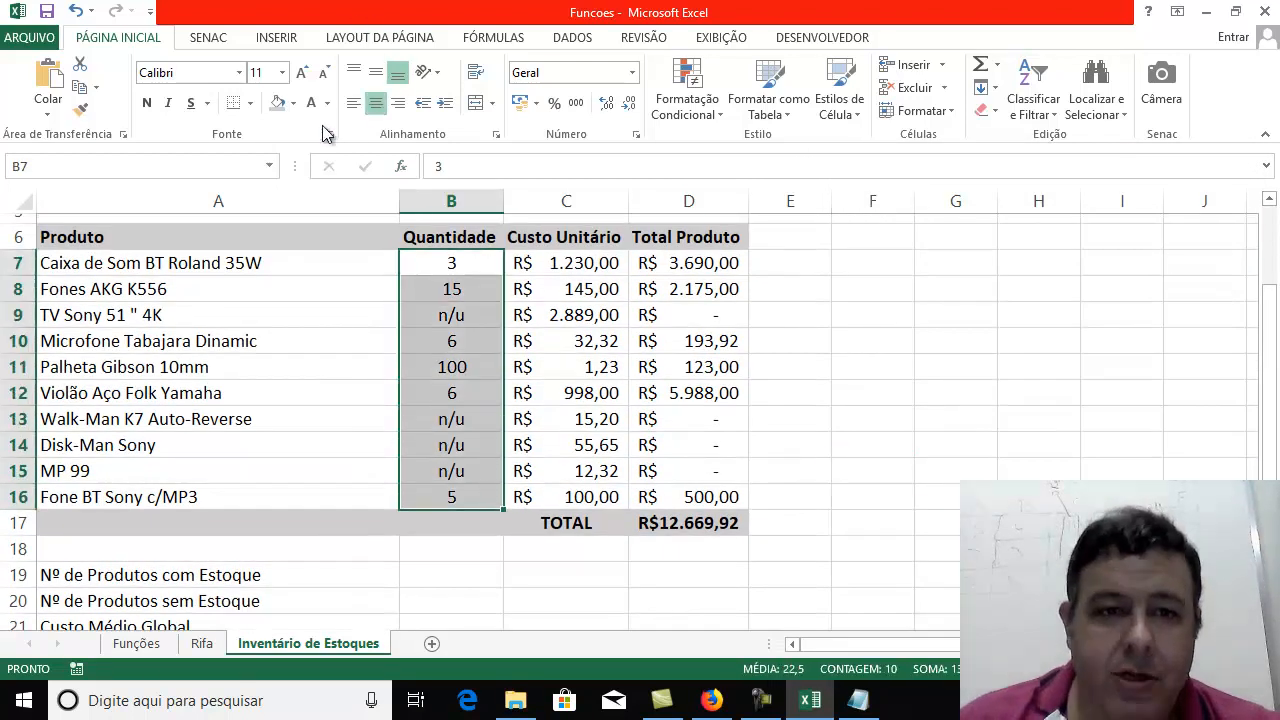
pyautogui.click(401, 168)
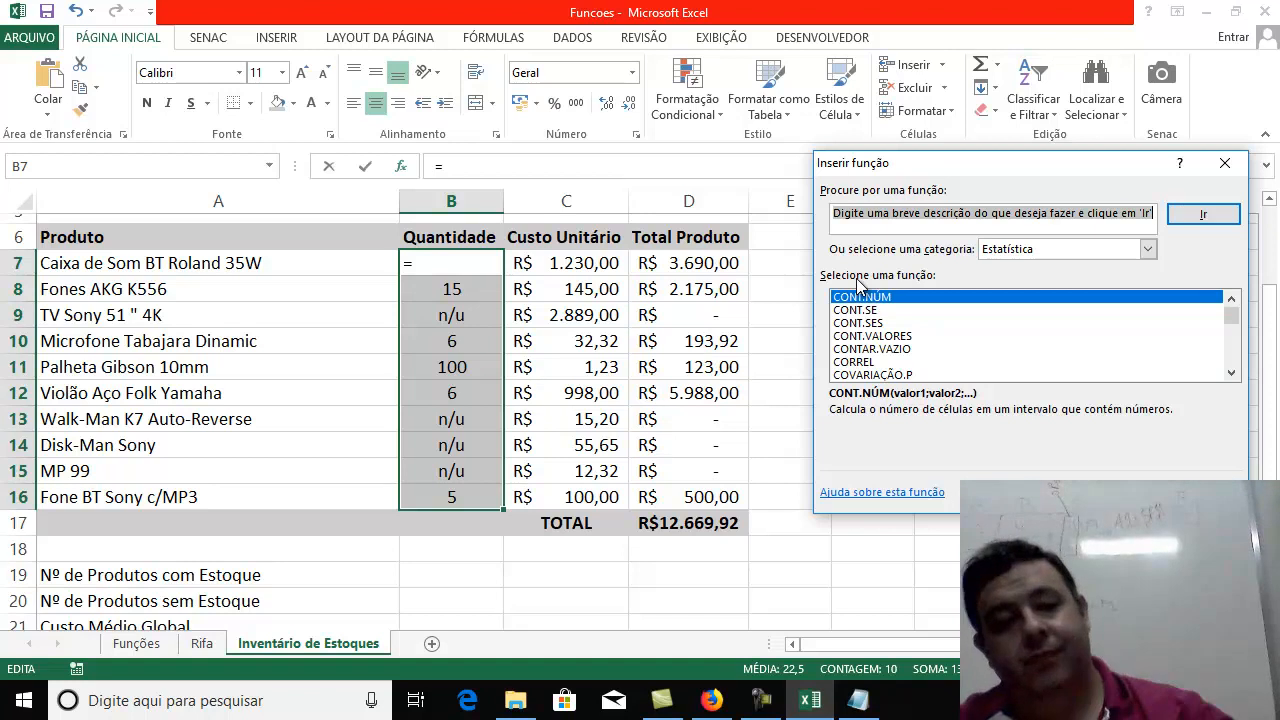
pyautogui.press('Escape')
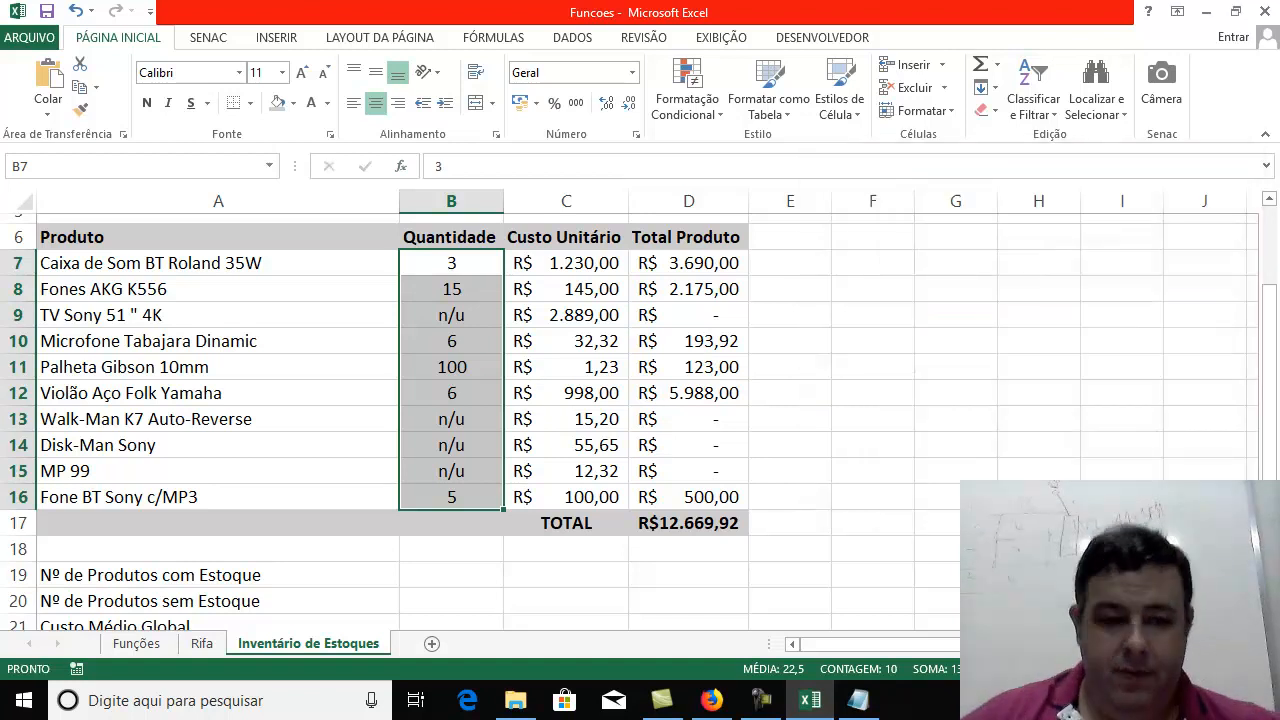
# Count the products with stock in B19 using CONT.NÚM over the quantities in B7:B16
pyautogui.click(452, 604)
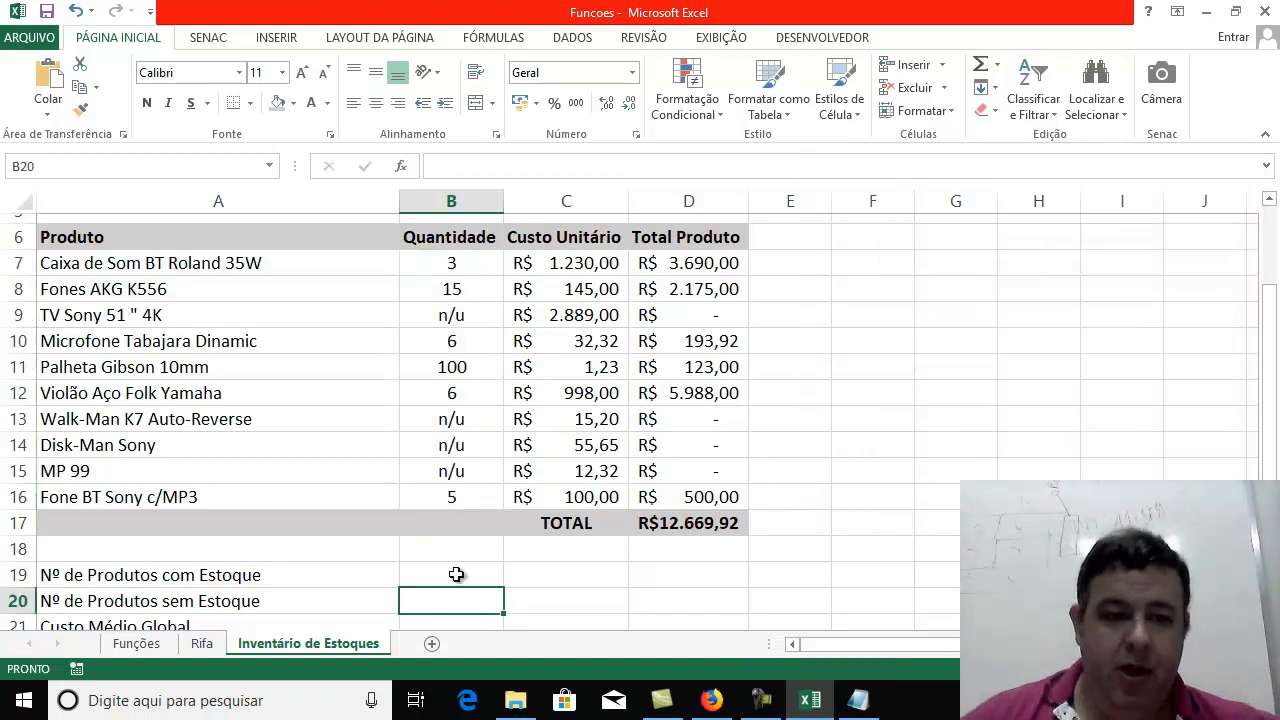
pyautogui.click(456, 580)
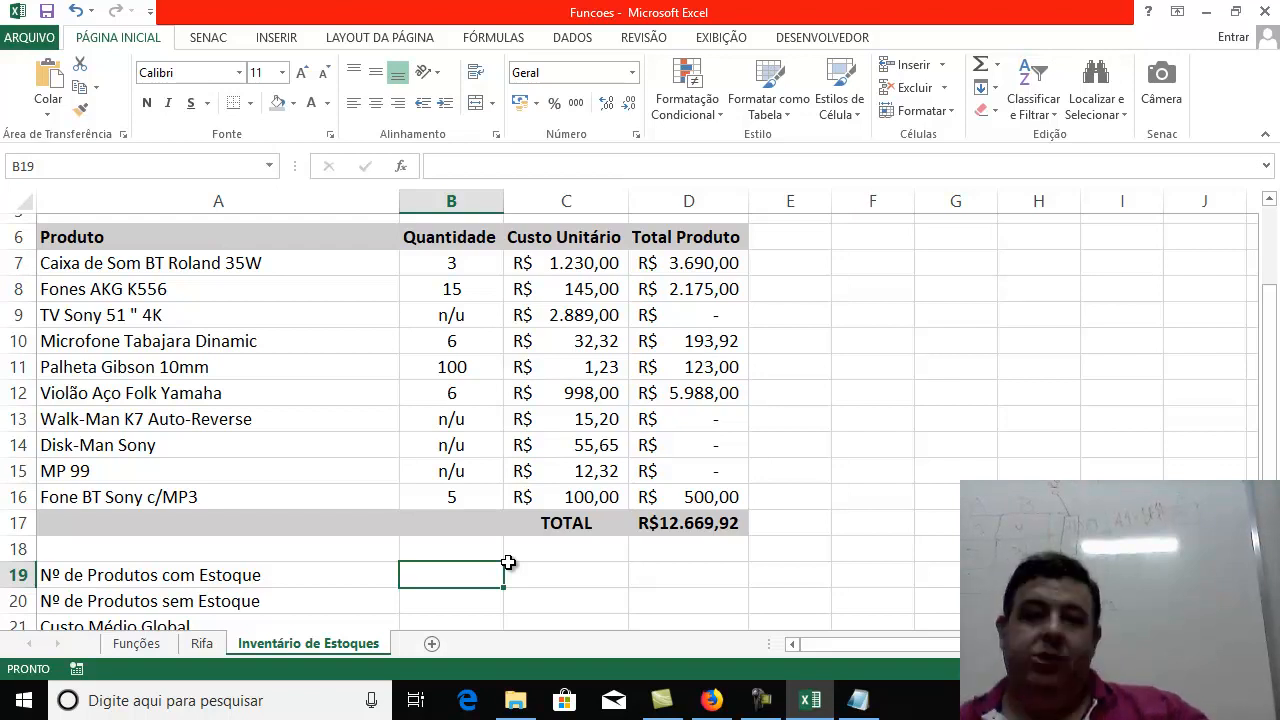
pyautogui.click(465, 313)
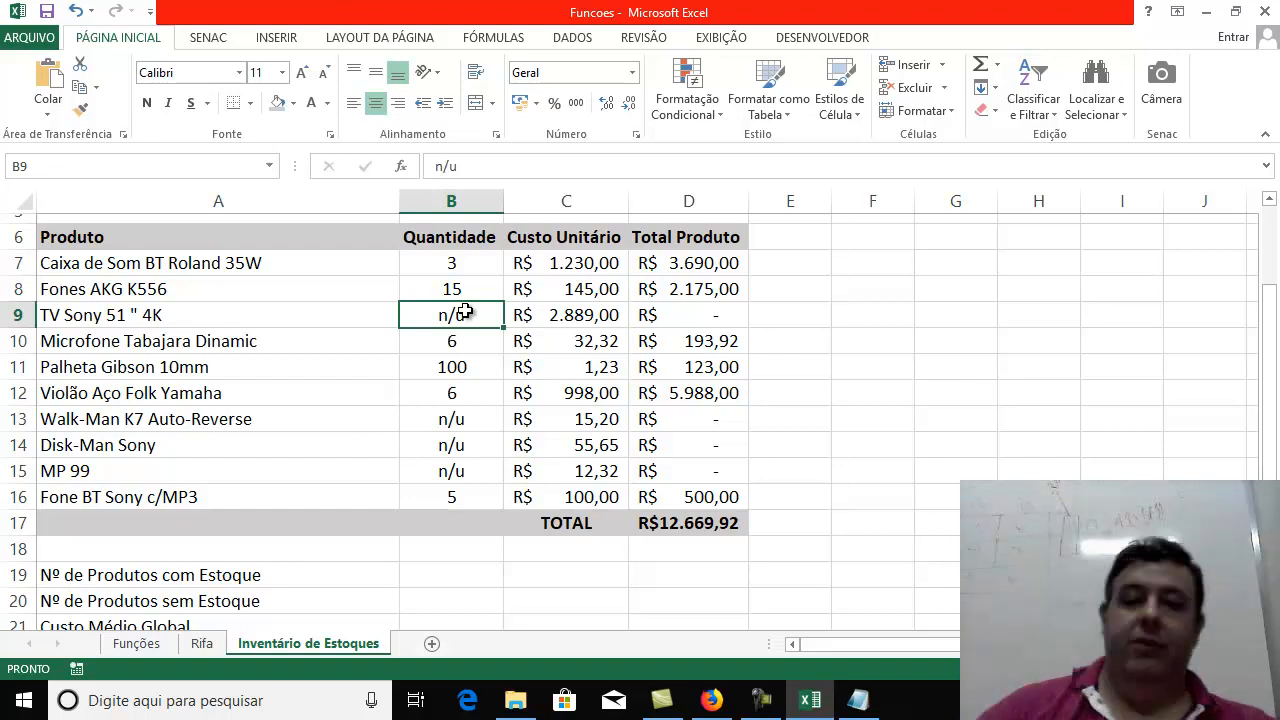
pyautogui.click(439, 571)
pyautogui.write('=c')
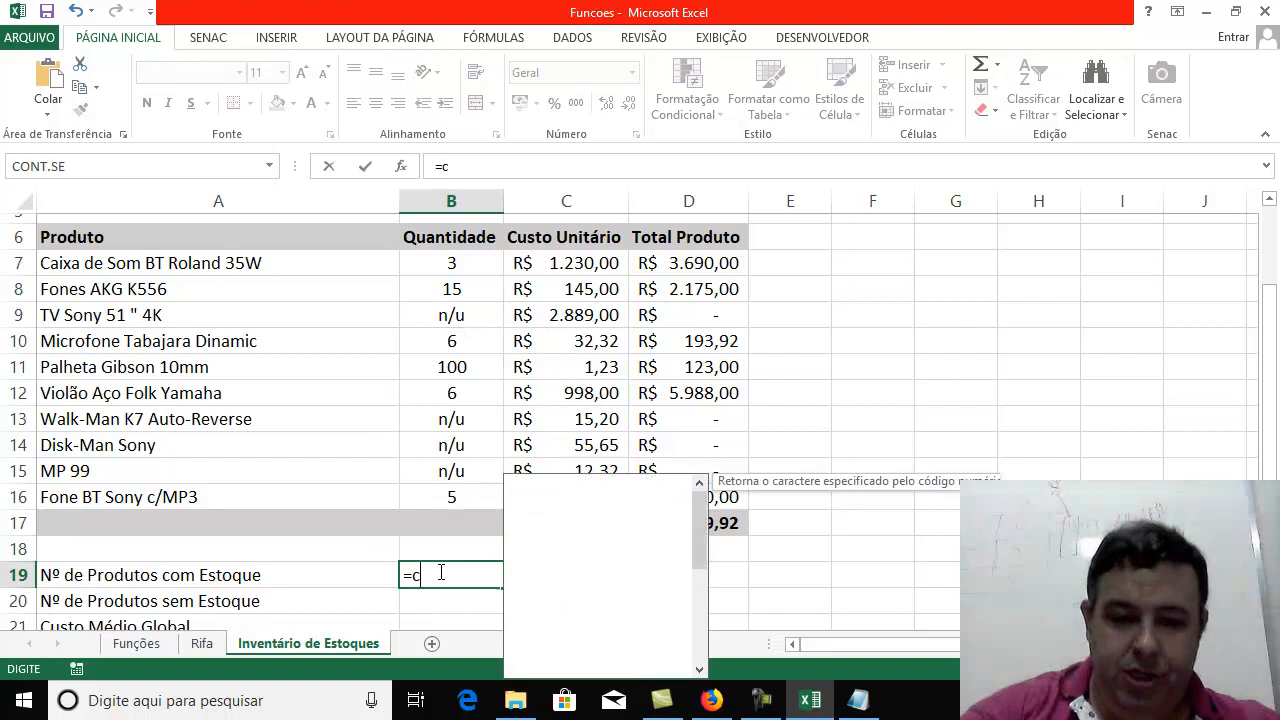
pyautogui.write('ont.')
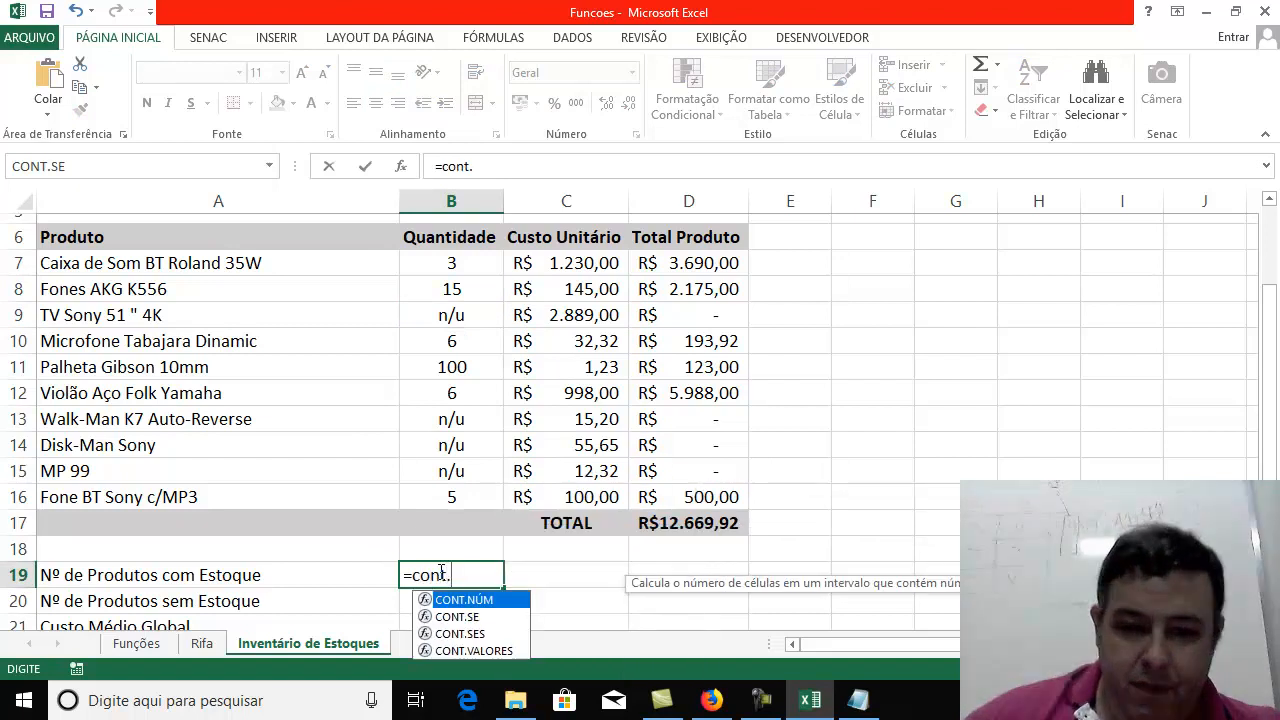
pyautogui.doubleClick(485, 601)
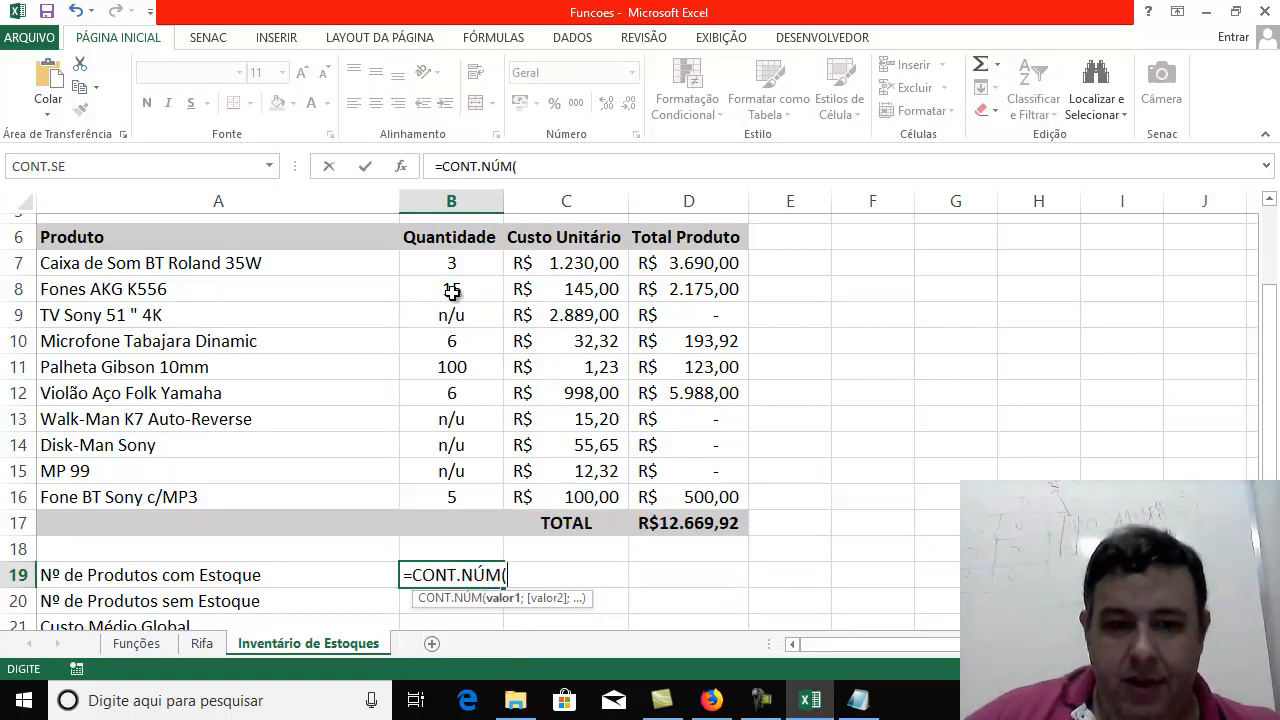
pyautogui.moveTo(447, 267); pyautogui.dragTo(451, 499)
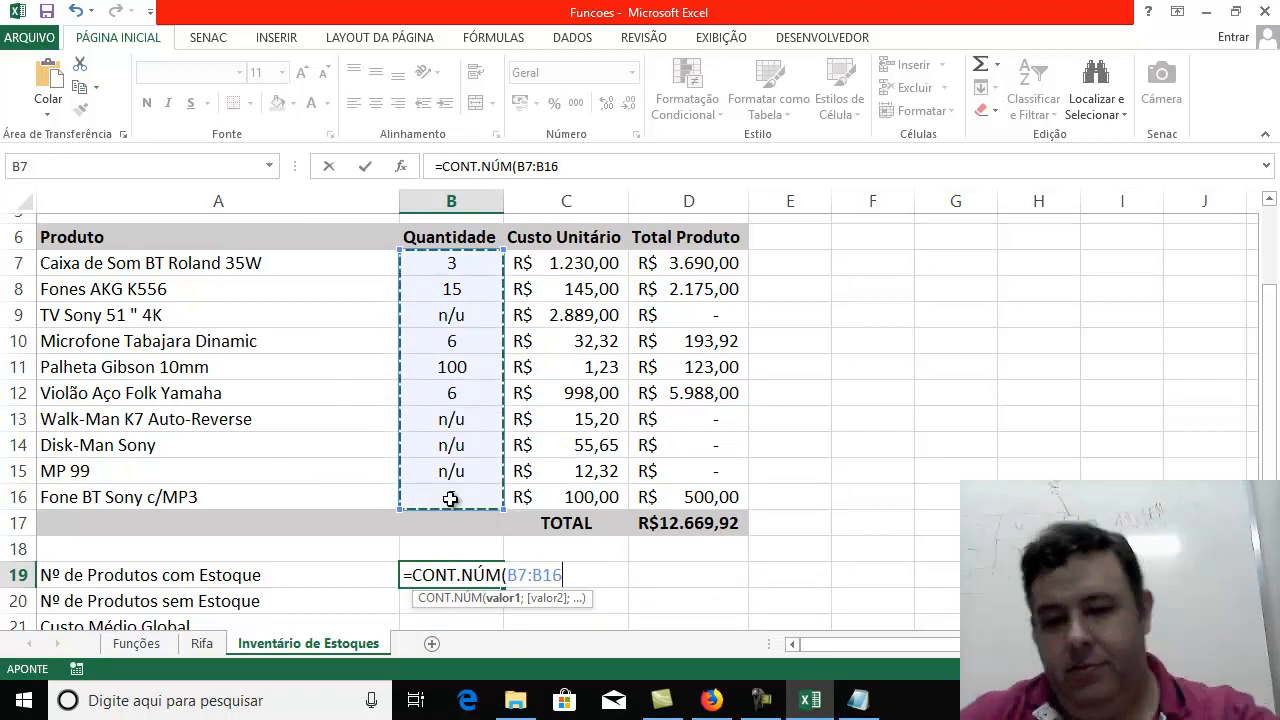
pyautogui.press('Return')
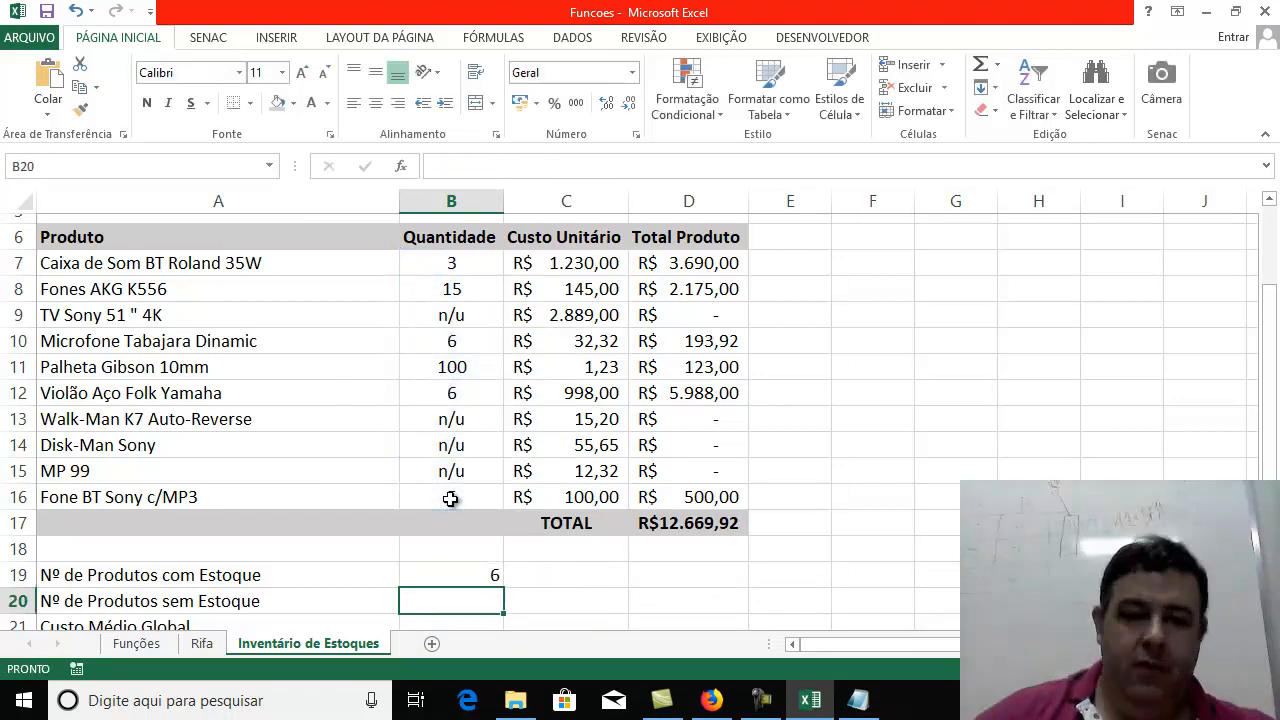
pyautogui.click(440, 576)
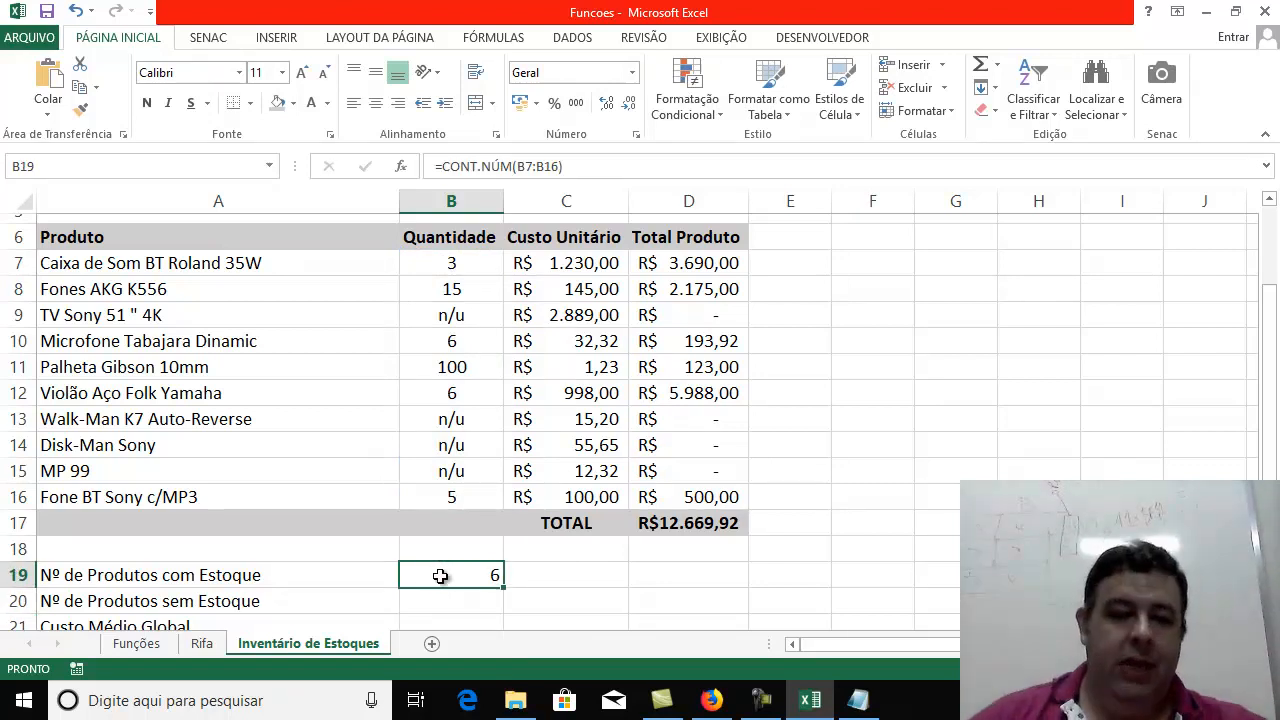
# Enter a CONT.VALORES formula over B7:B16 in B20 for the number of products without stock
pyautogui.doubleClick(490, 597)
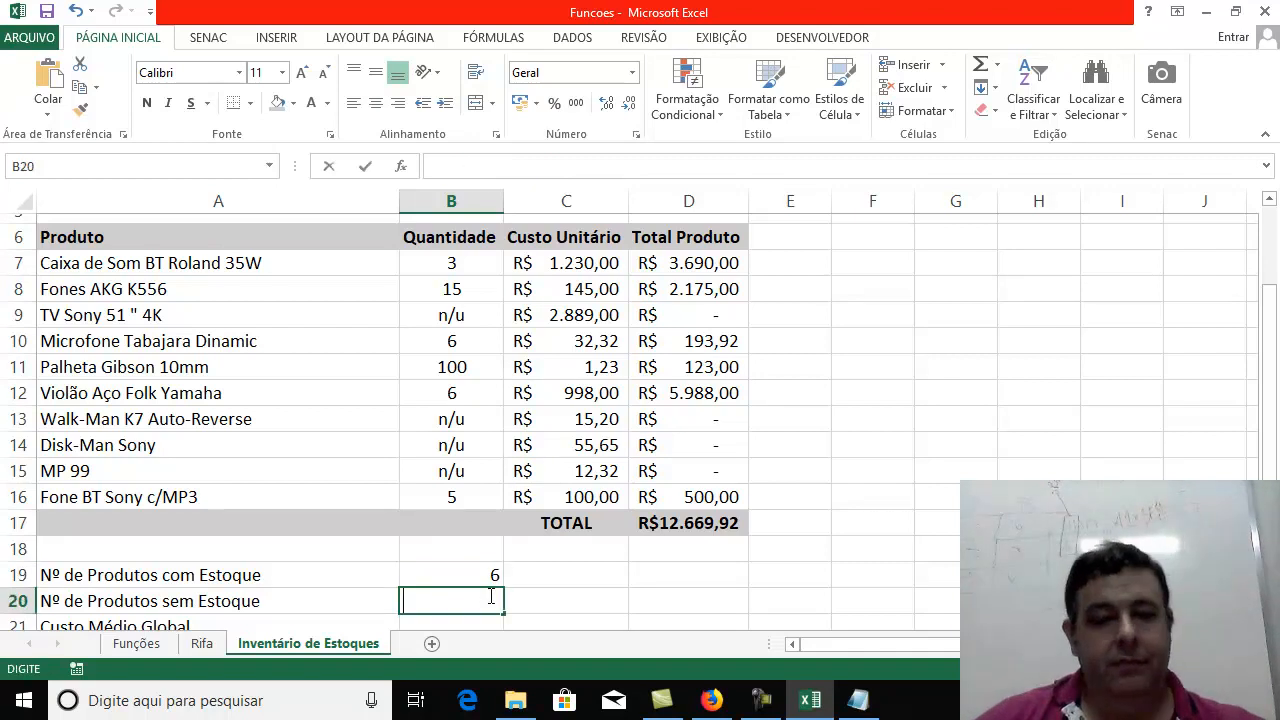
pyautogui.click(646, 571)
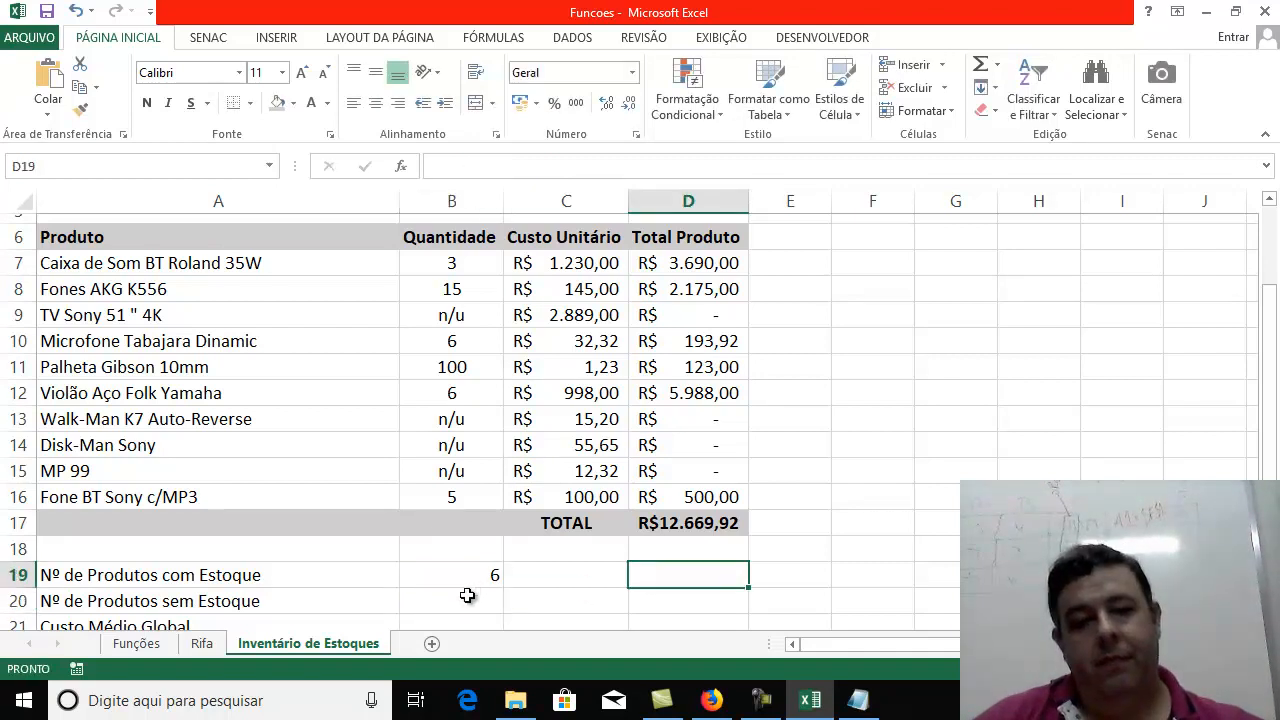
pyautogui.click(467, 596)
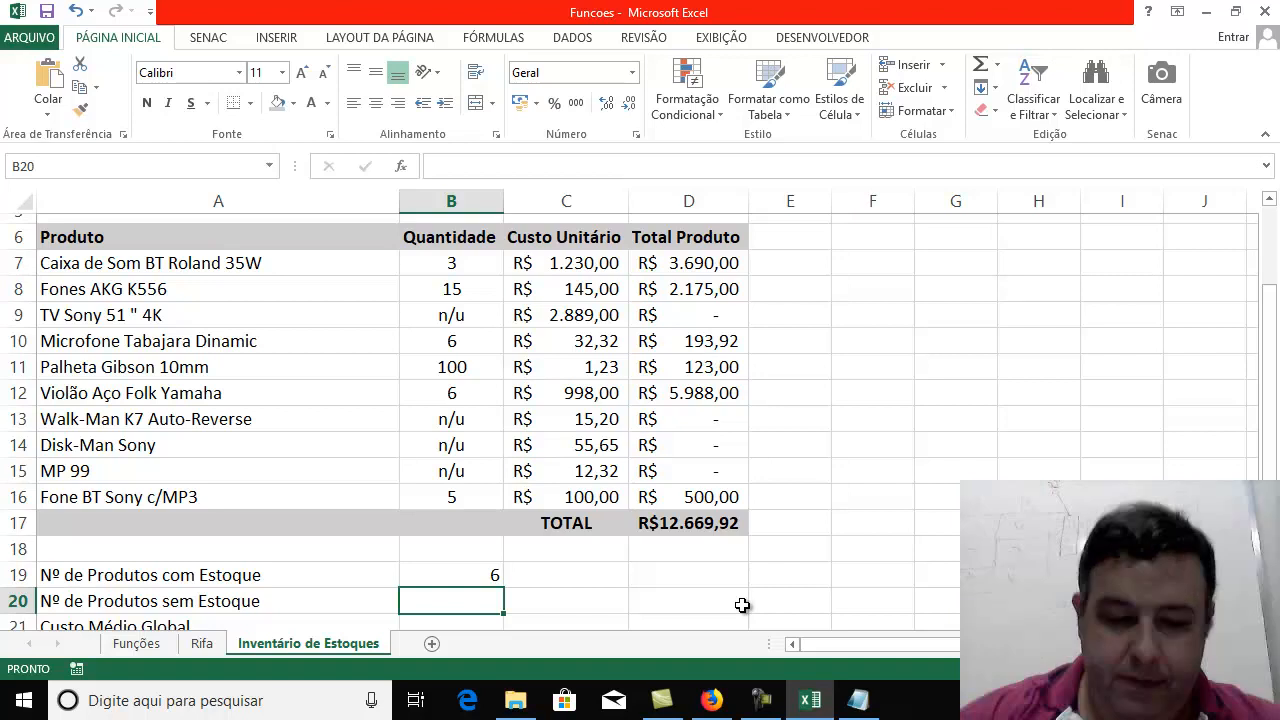
pyautogui.write('=cont.v')
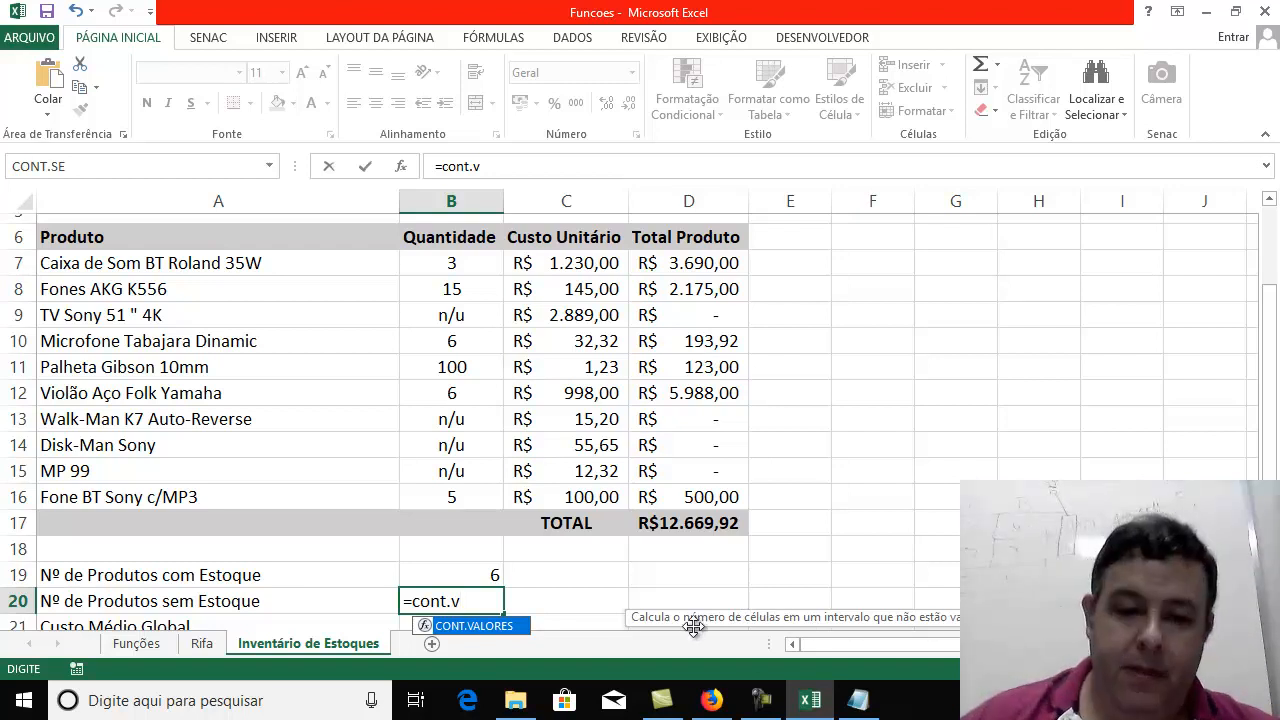
pyautogui.doubleClick(495, 626)
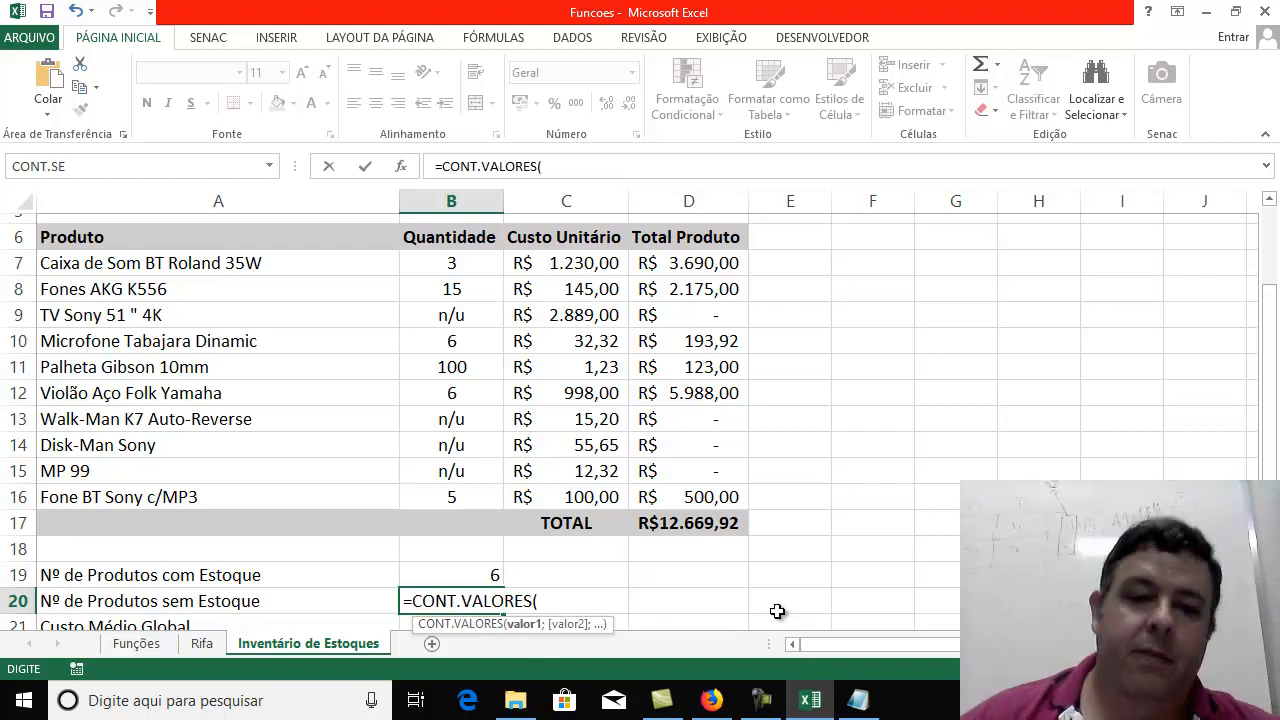
pyautogui.click(458, 266)
pyautogui.moveTo(453, 288); pyautogui.dragTo(438, 503)
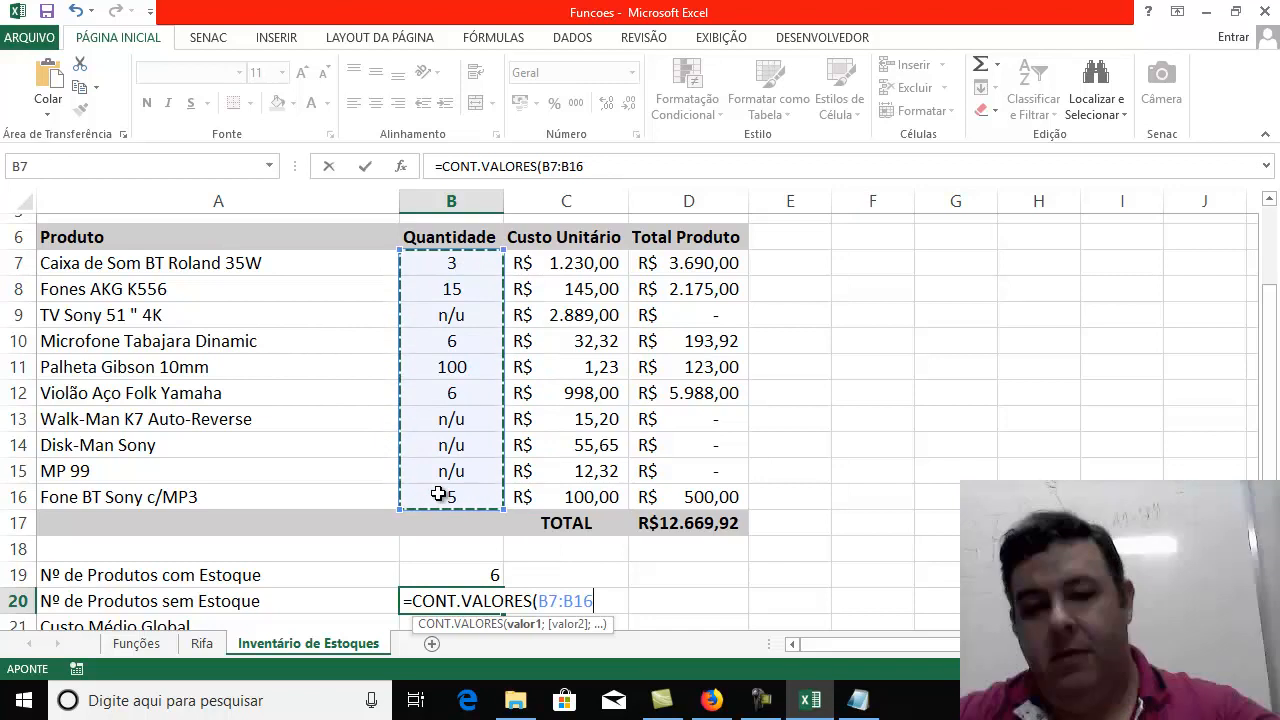
pyautogui.press('Return')
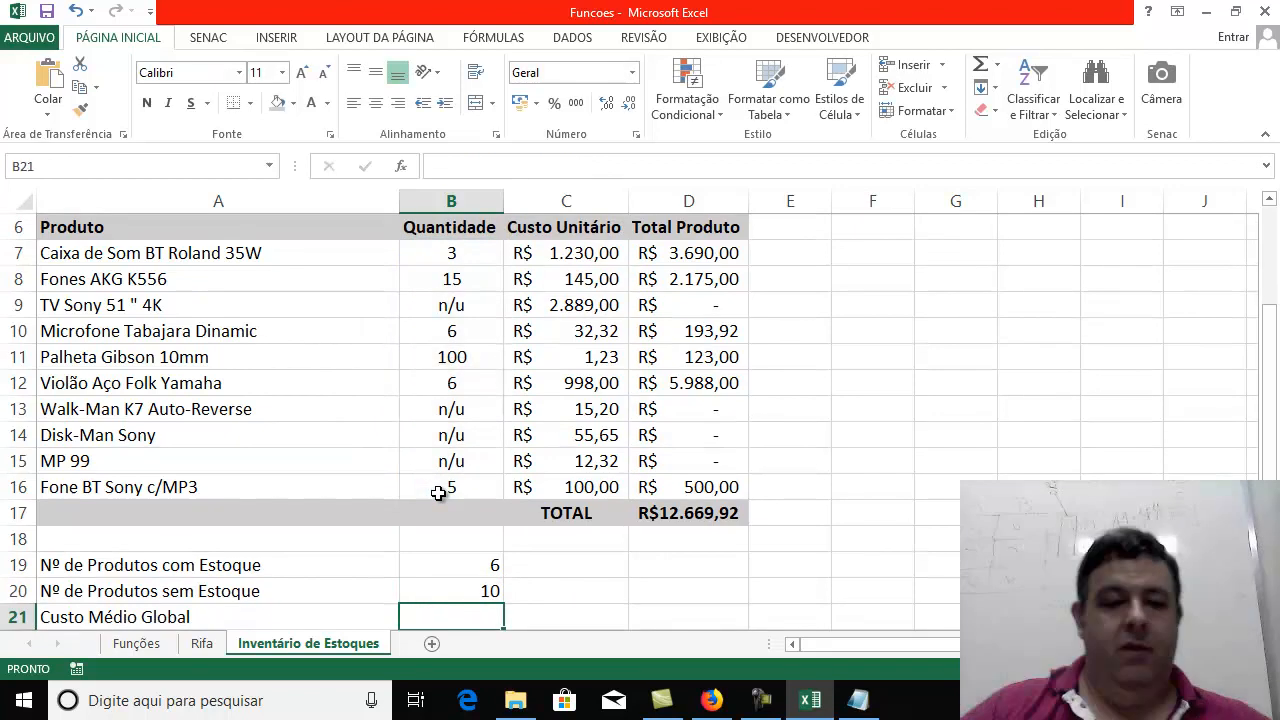
# Check the B20 formula against the n/u quantities in B9, B13 and B15
pyautogui.click(465, 588)
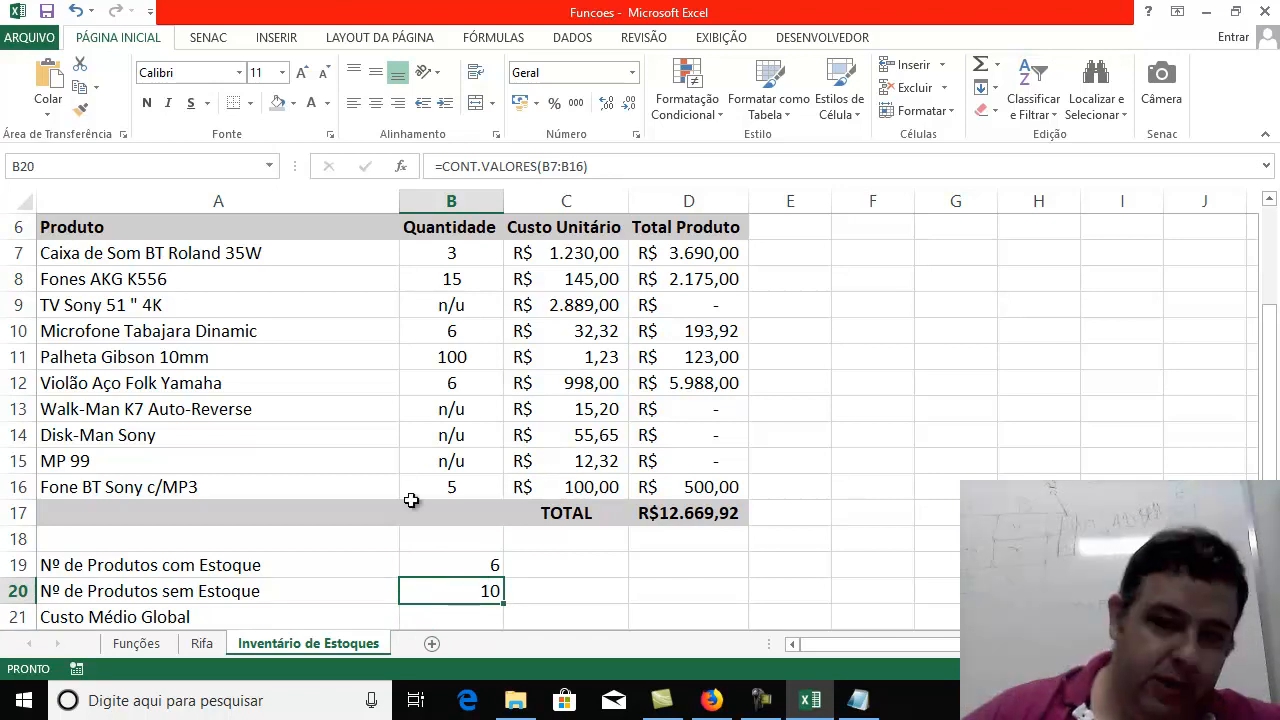
pyautogui.click(432, 306)
pyautogui.click(455, 409)
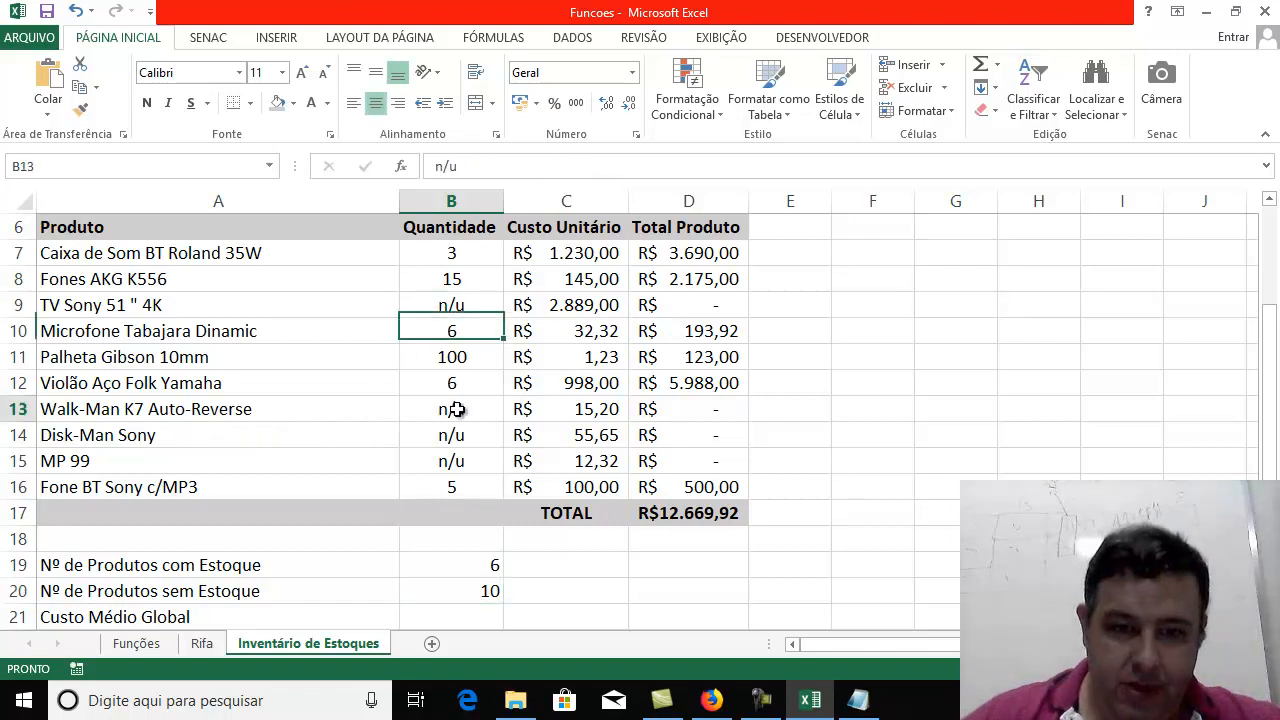
pyautogui.click(451, 461)
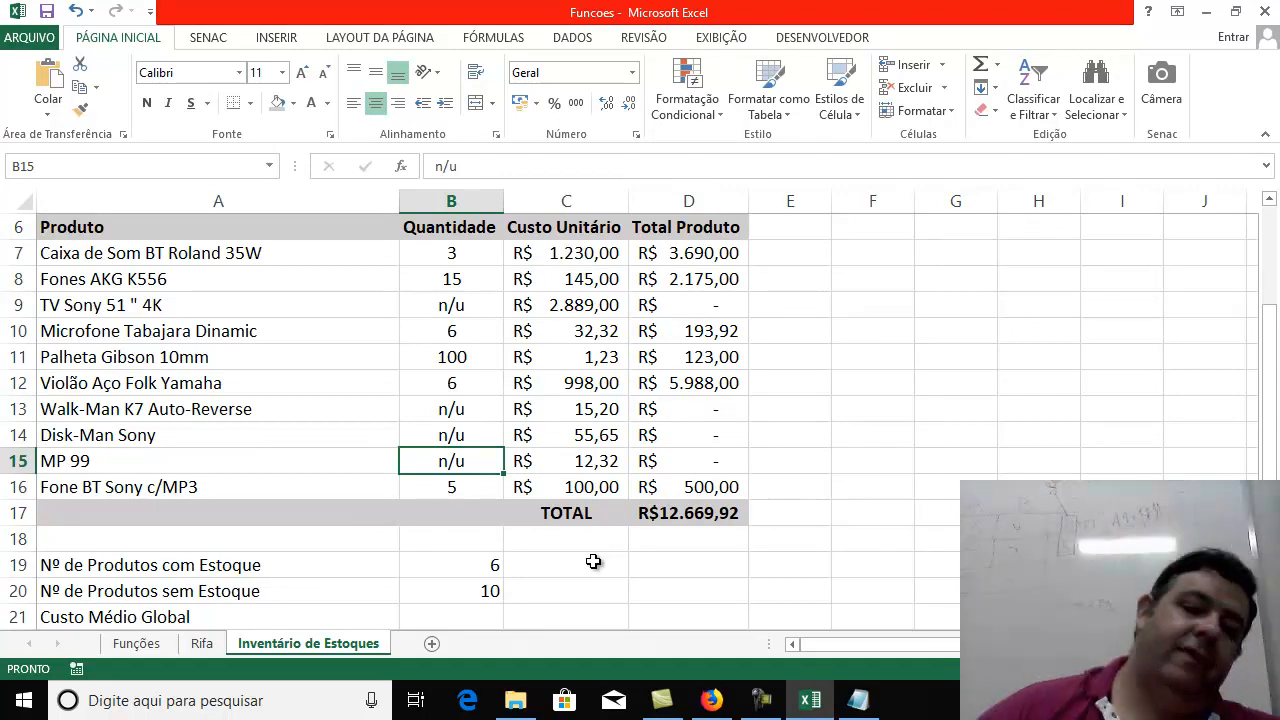
pyautogui.click(488, 580)
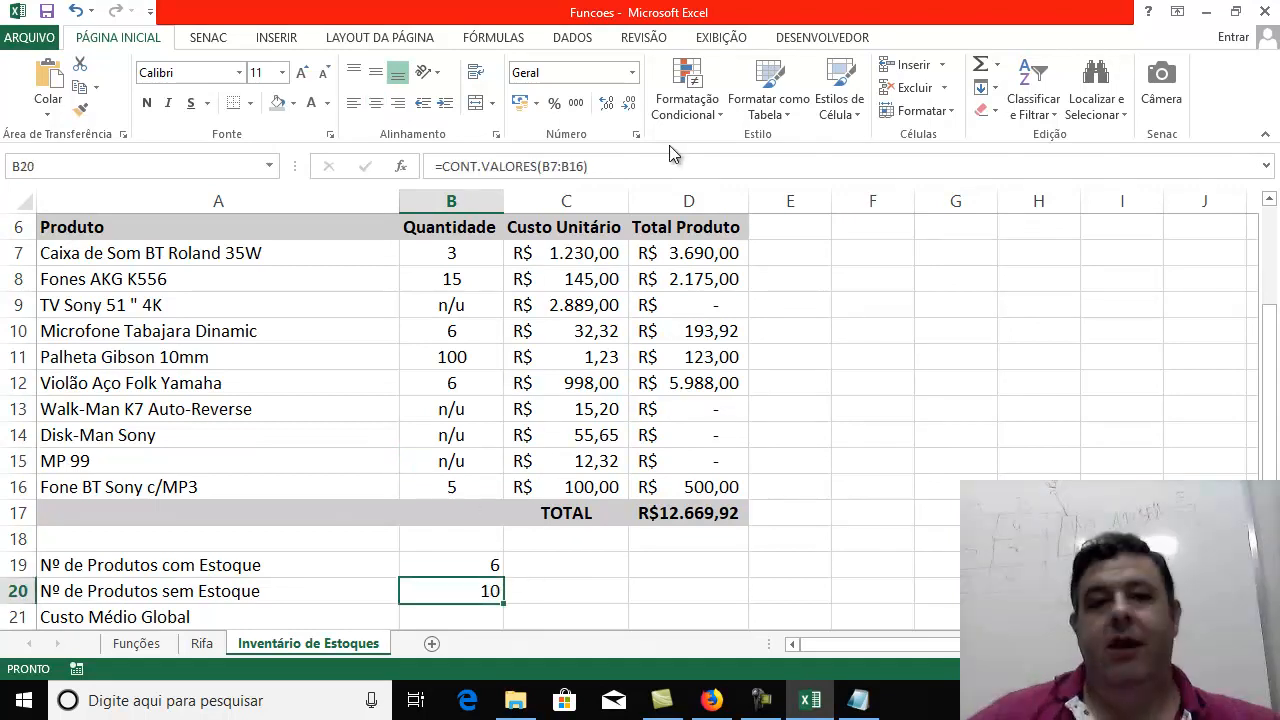
pyautogui.click(642, 172)
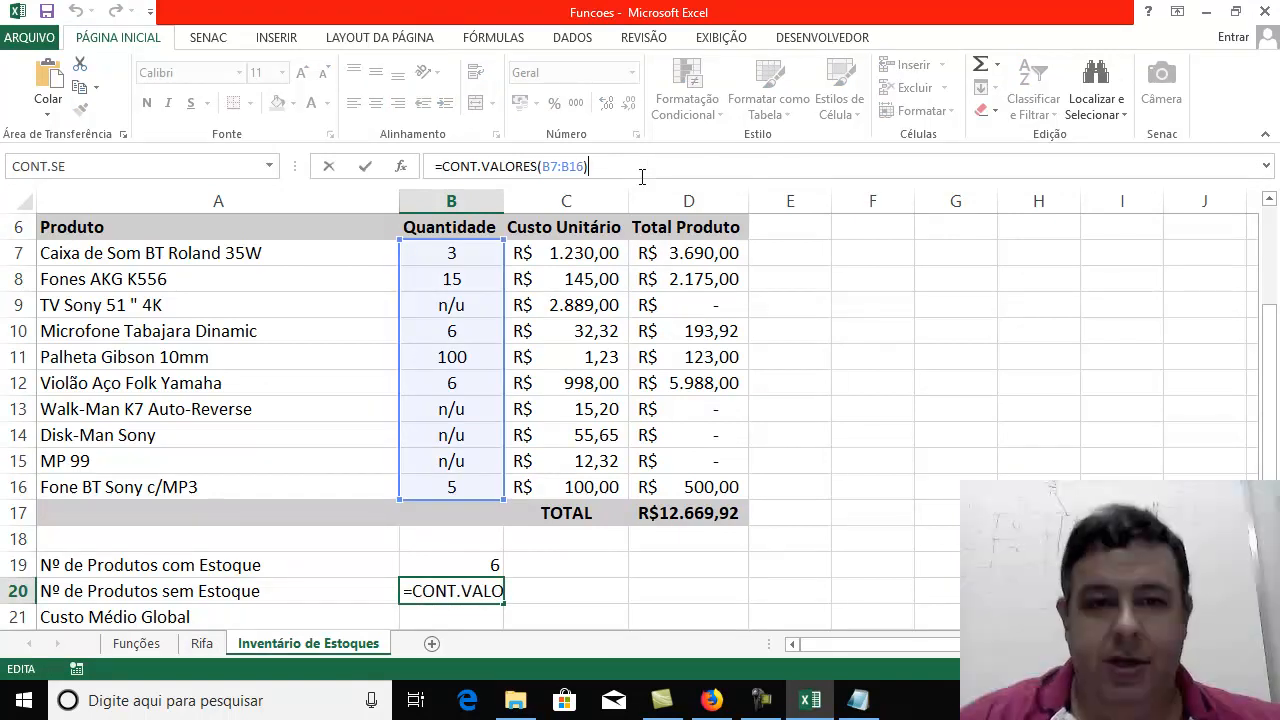
pyautogui.press('BackSpace')
pyautogui.press('BackSpace')
pyautogui.press('BackSpace')
pyautogui.press('BackSpace')
pyautogui.press('BackSpace')
pyautogui.press('BackSpace')
pyautogui.press('BackSpace')
pyautogui.press('BackSpace')
pyautogui.press('BackSpace')
pyautogui.press('BackSpace')
pyautogui.press('BackSpace')
pyautogui.press('BackSpace')
pyautogui.press('BackSpace')
pyautogui.press('BackSpace')
pyautogui.press('BackSpace')
pyautogui.press('BackSpace')
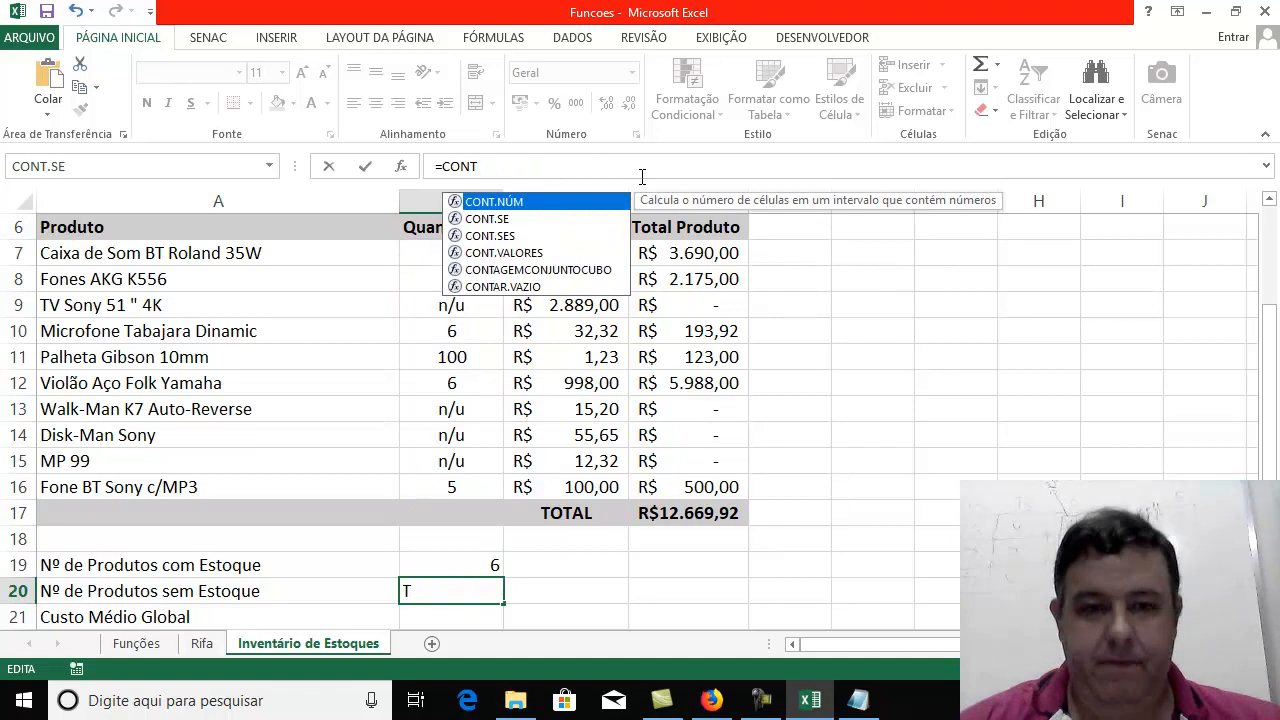
pyautogui.write('.')
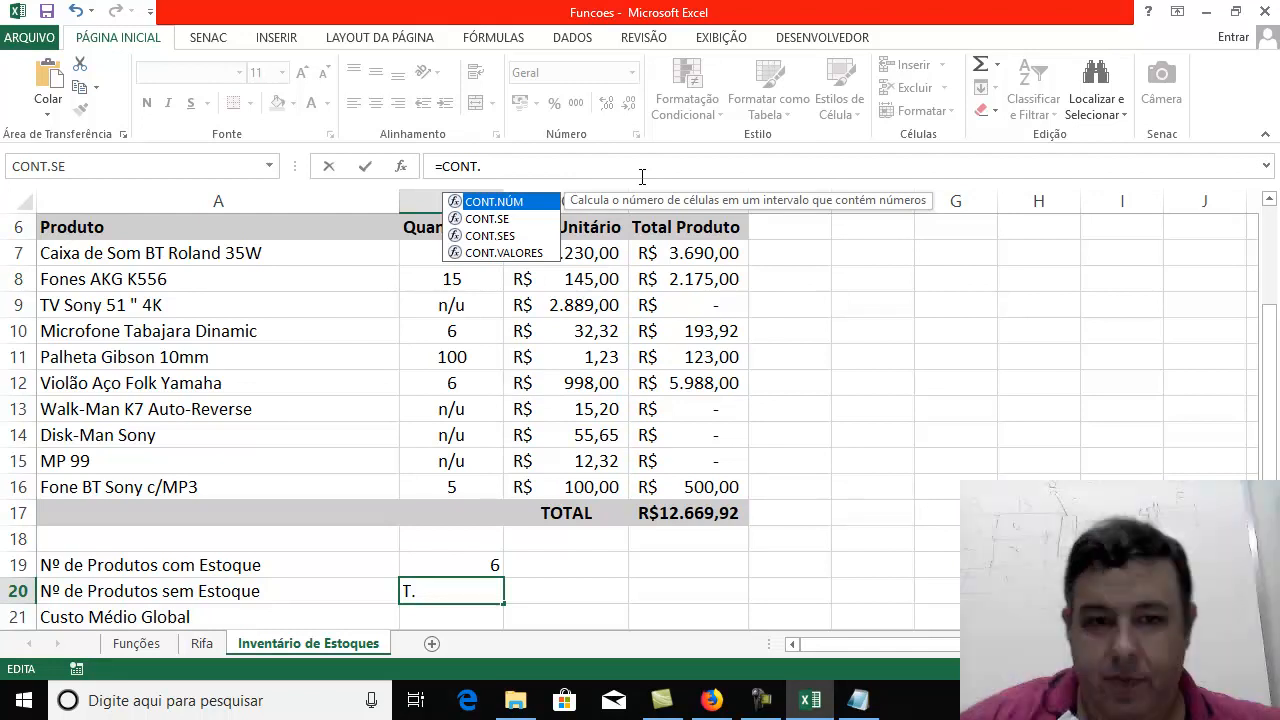
pyautogui.press('Down')
pyautogui.press('Down')
pyautogui.press('Down')
pyautogui.press('Up')
pyautogui.press('Up')
pyautogui.press('Up')
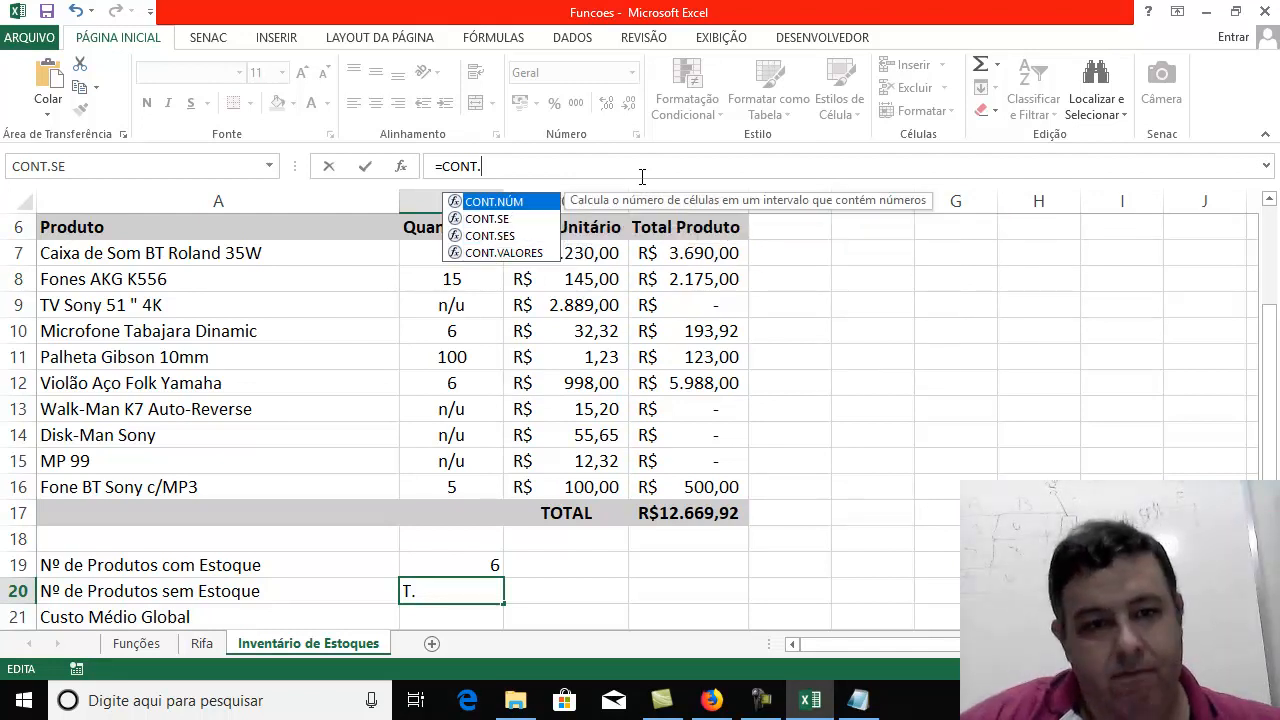
pyautogui.press('Down')
pyautogui.press('Down')
pyautogui.press('Down')
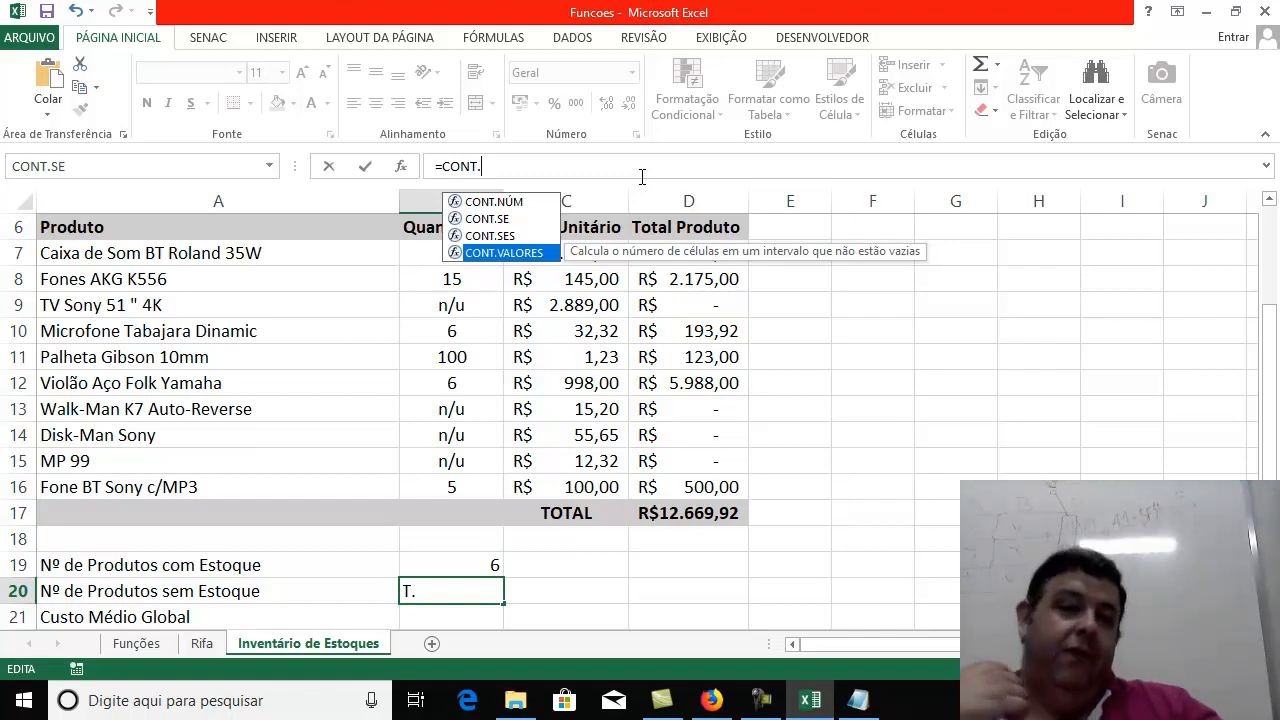
pyautogui.click(865, 336)
pyautogui.press('Escape')
pyautogui.click(870, 305)
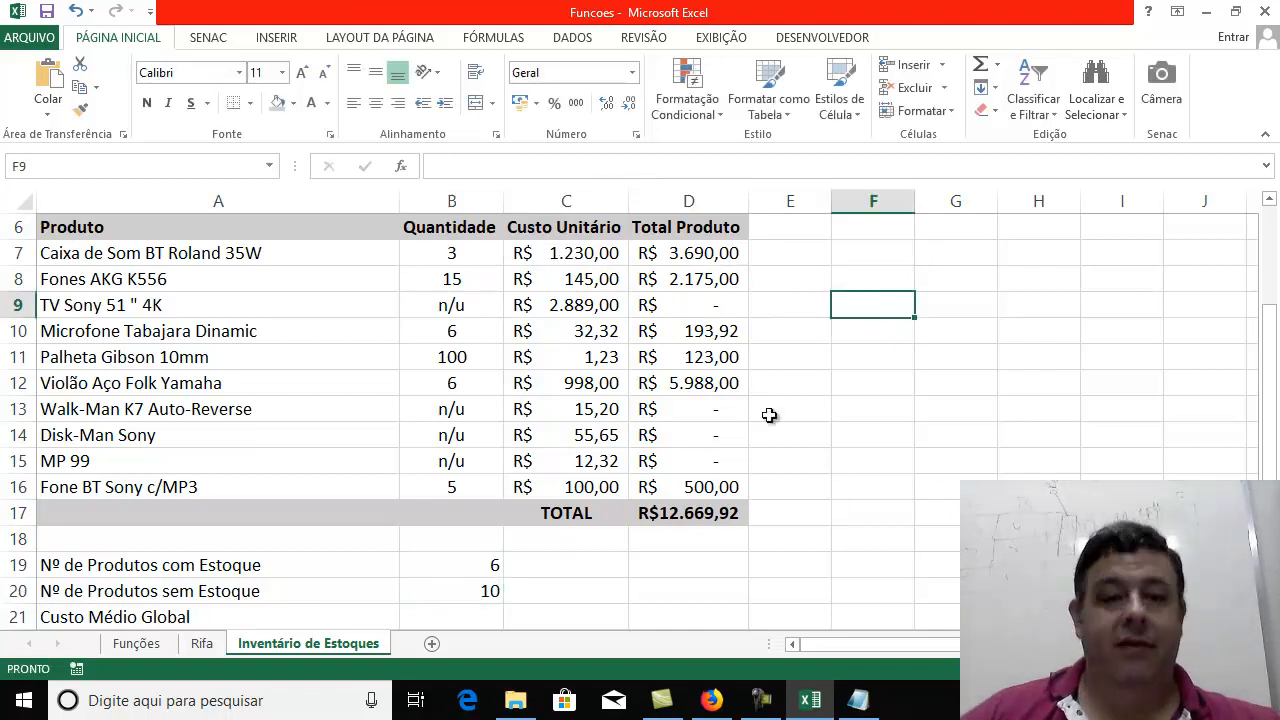
pyautogui.click(472, 305)
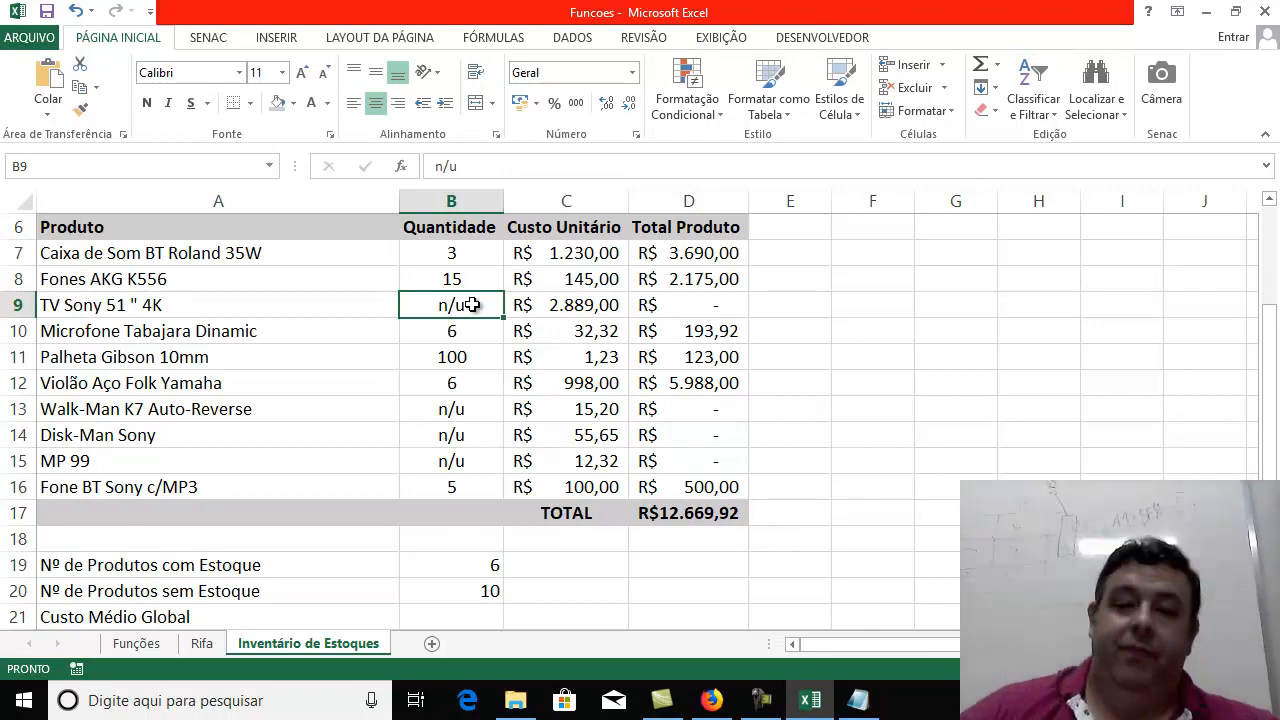
# Replace the formula in B20 with the start of a CONT.SE formula over the quantities in B7:B16
pyautogui.click(948, 327)
pyautogui.click(717, 543)
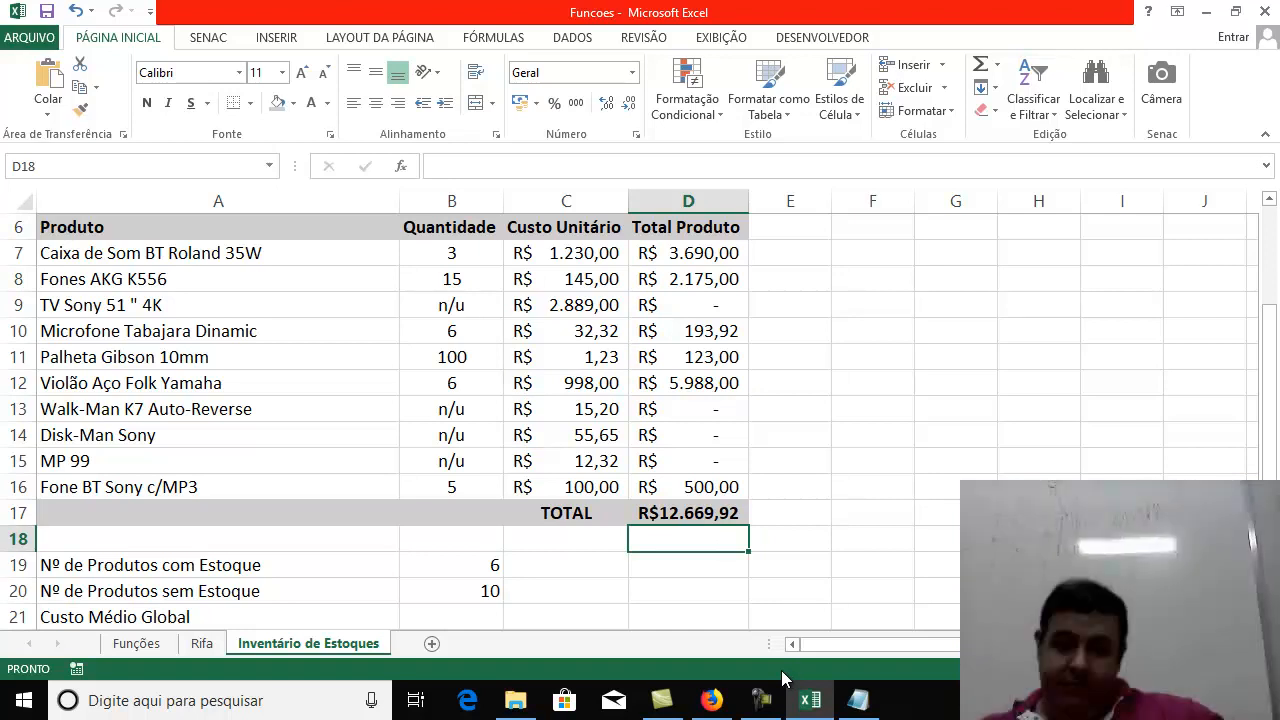
pyautogui.press('Left')
pyautogui.press('Left')
pyautogui.press('Down')
pyautogui.press('Down')
pyautogui.write('=')
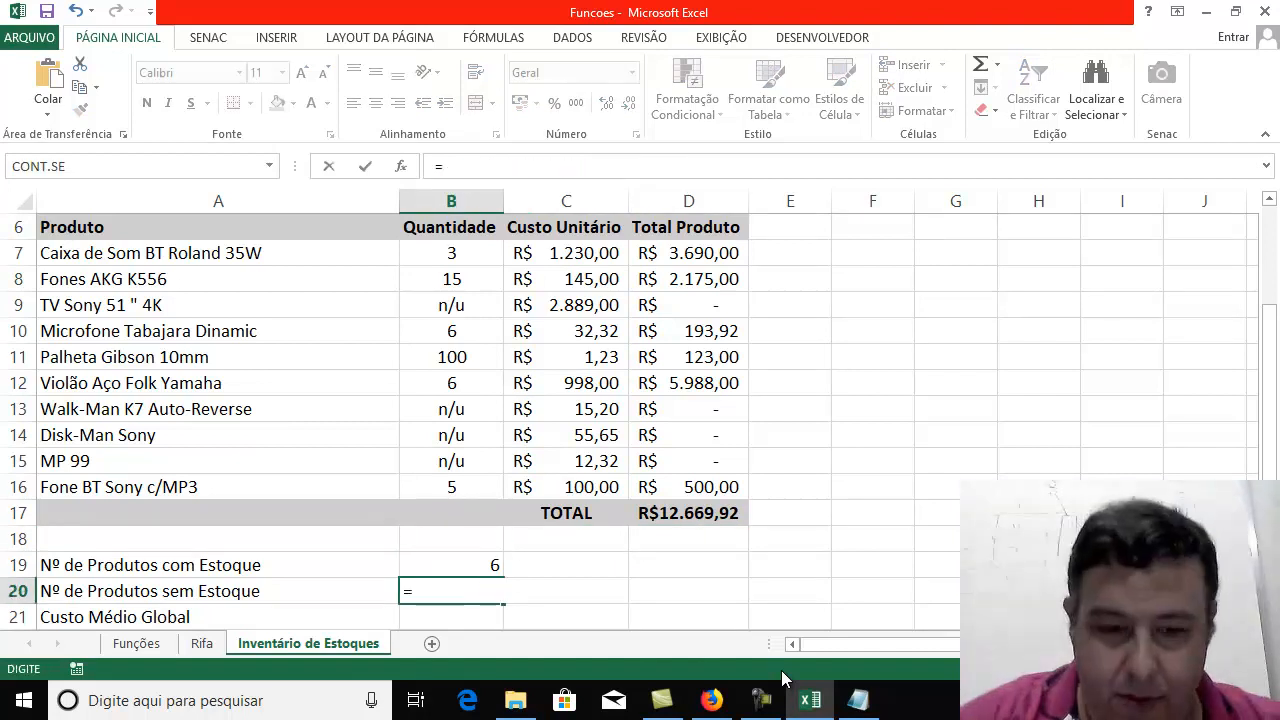
pyautogui.write('cont')
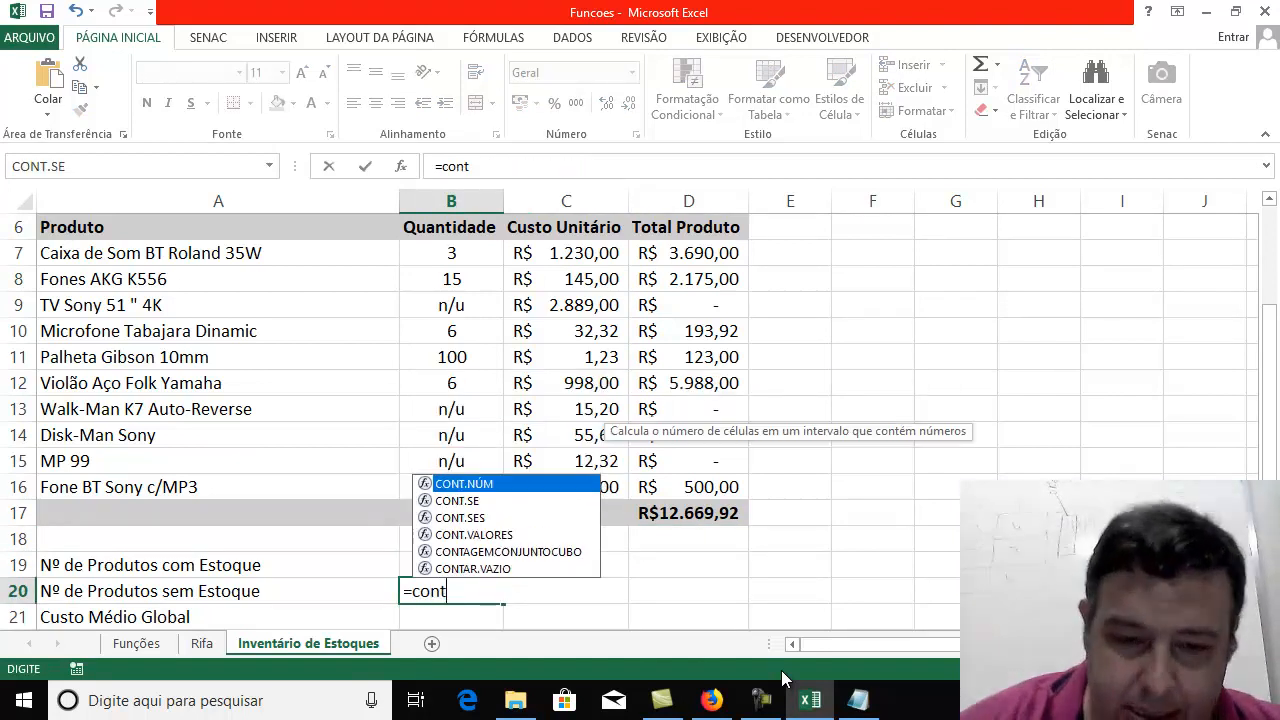
pyautogui.write('.')
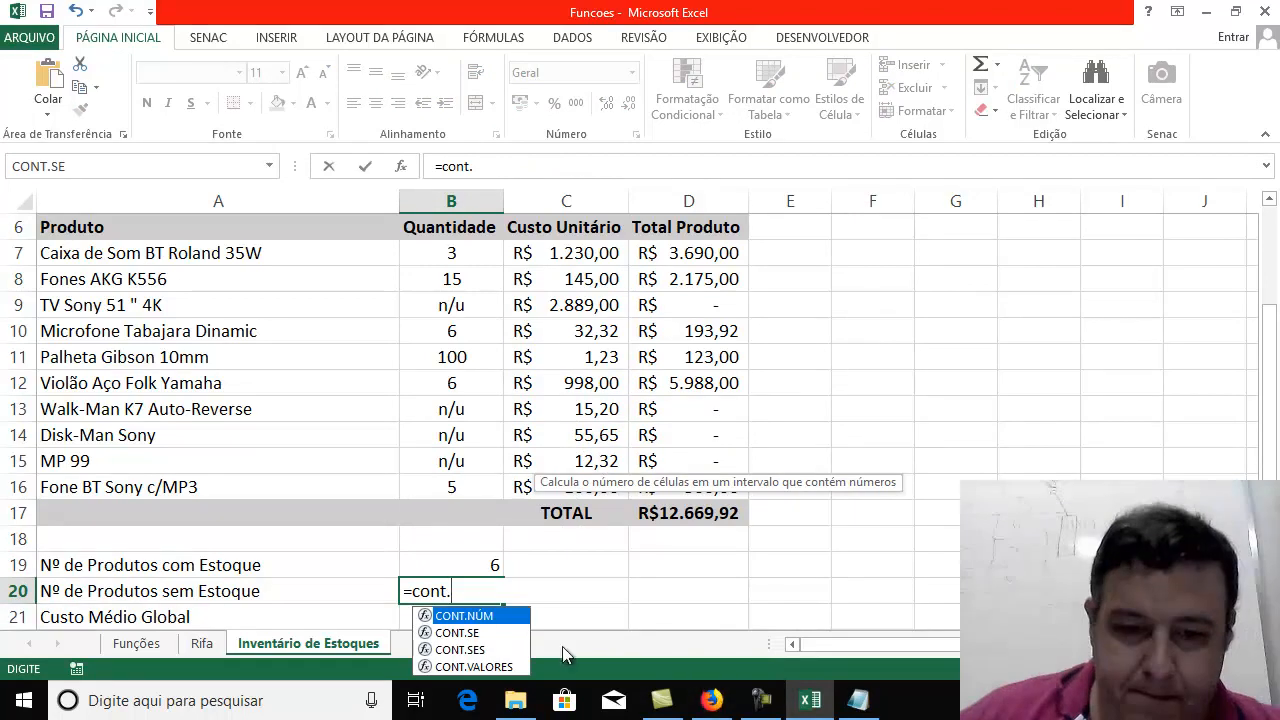
pyautogui.doubleClick(447, 634)
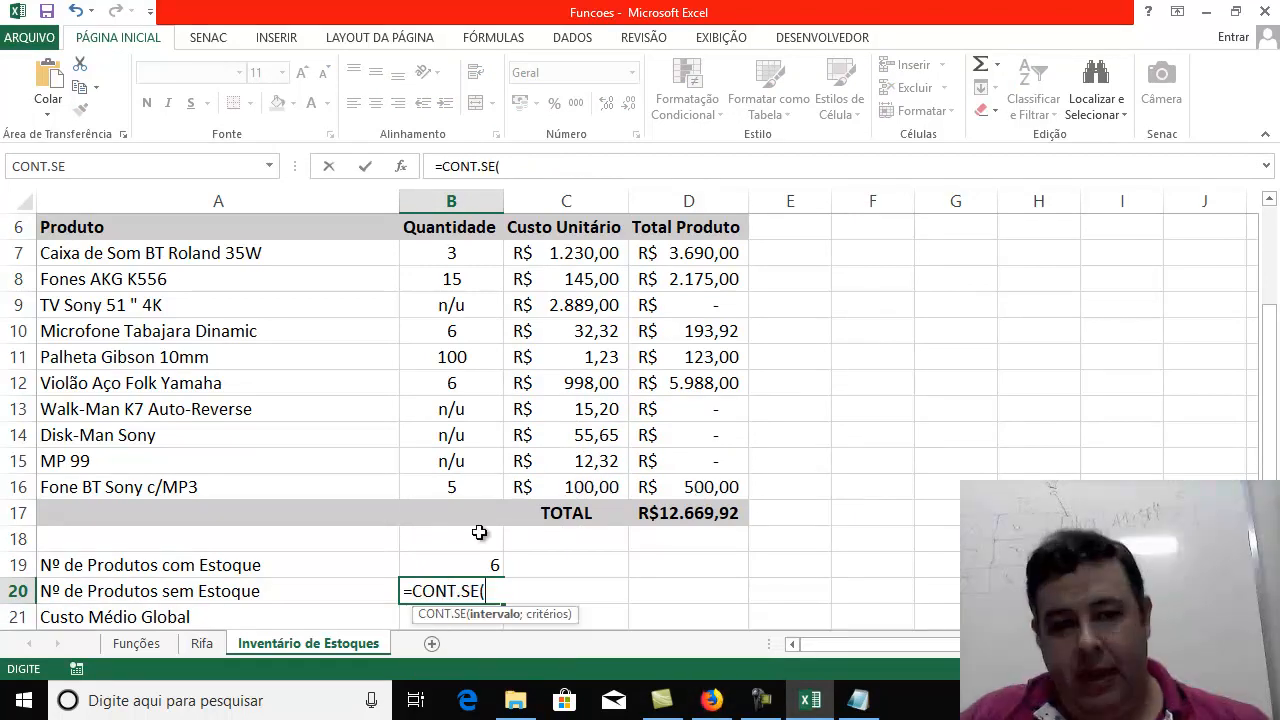
pyautogui.moveTo(450, 253); pyautogui.dragTo(457, 486)
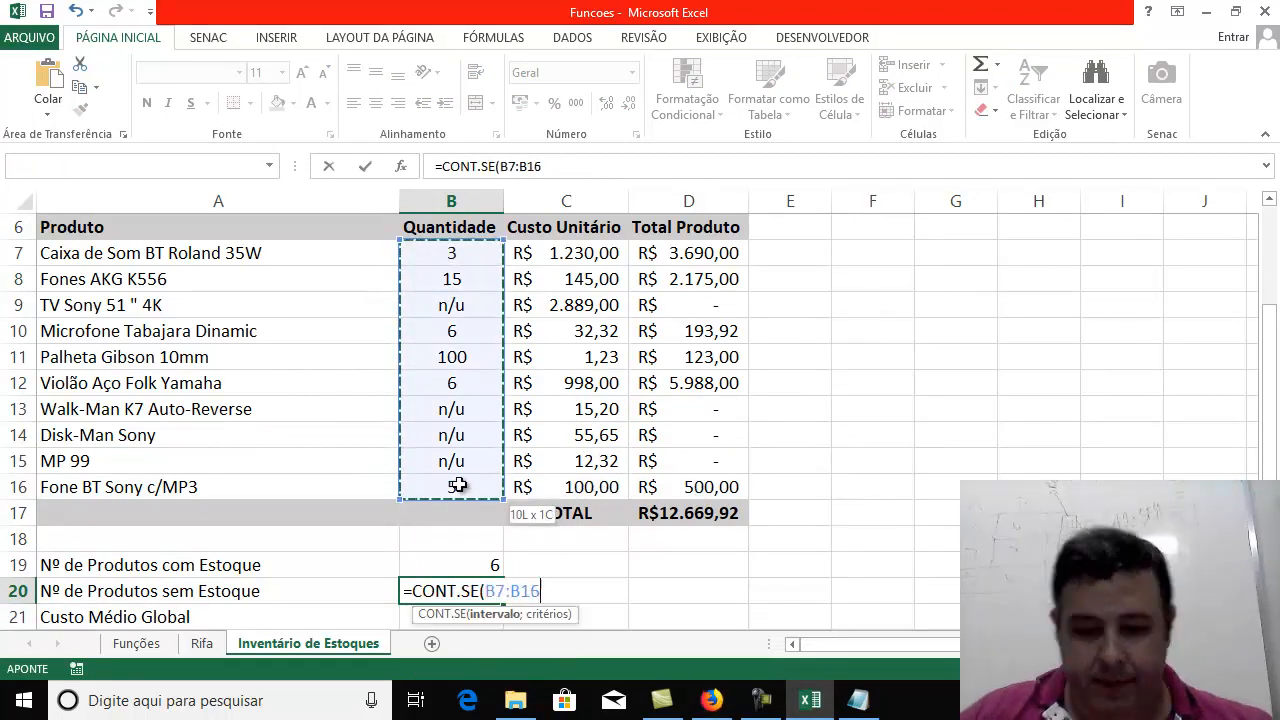
# Complete the B20 formula with the criterion "n/u" and leave B21 empty
pyautogui.write(';')
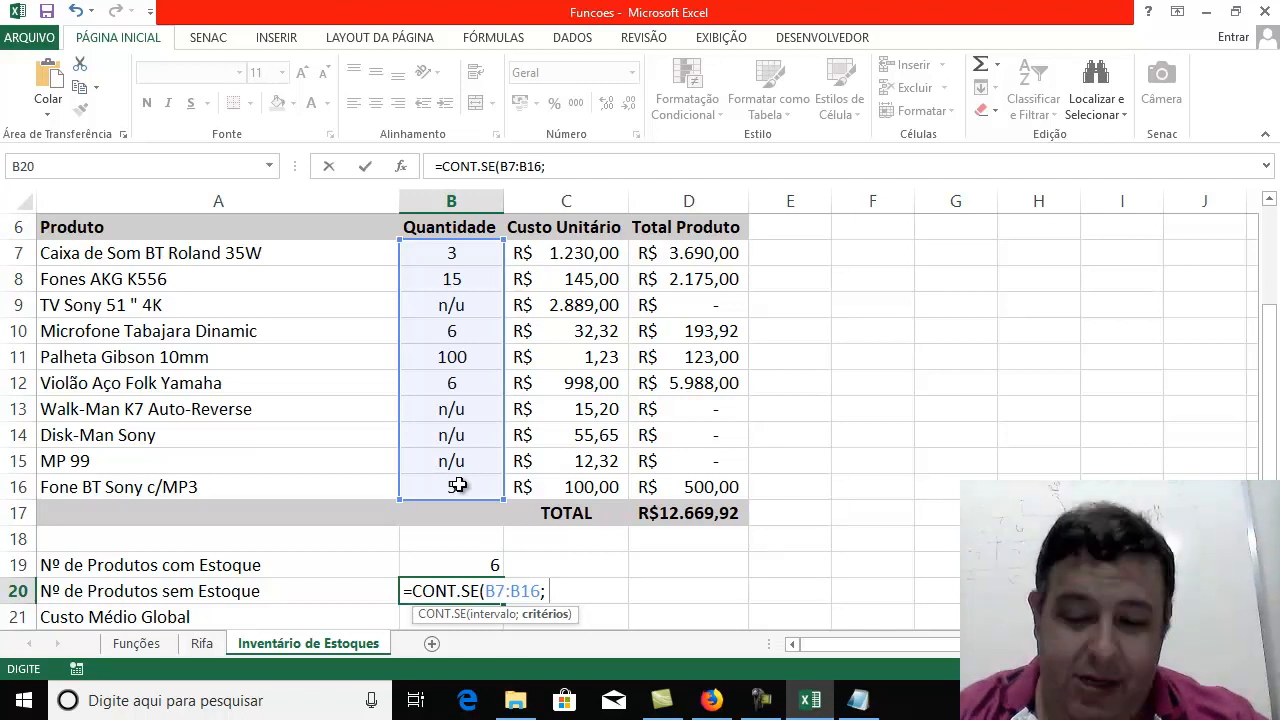
pyautogui.write('"n/u')
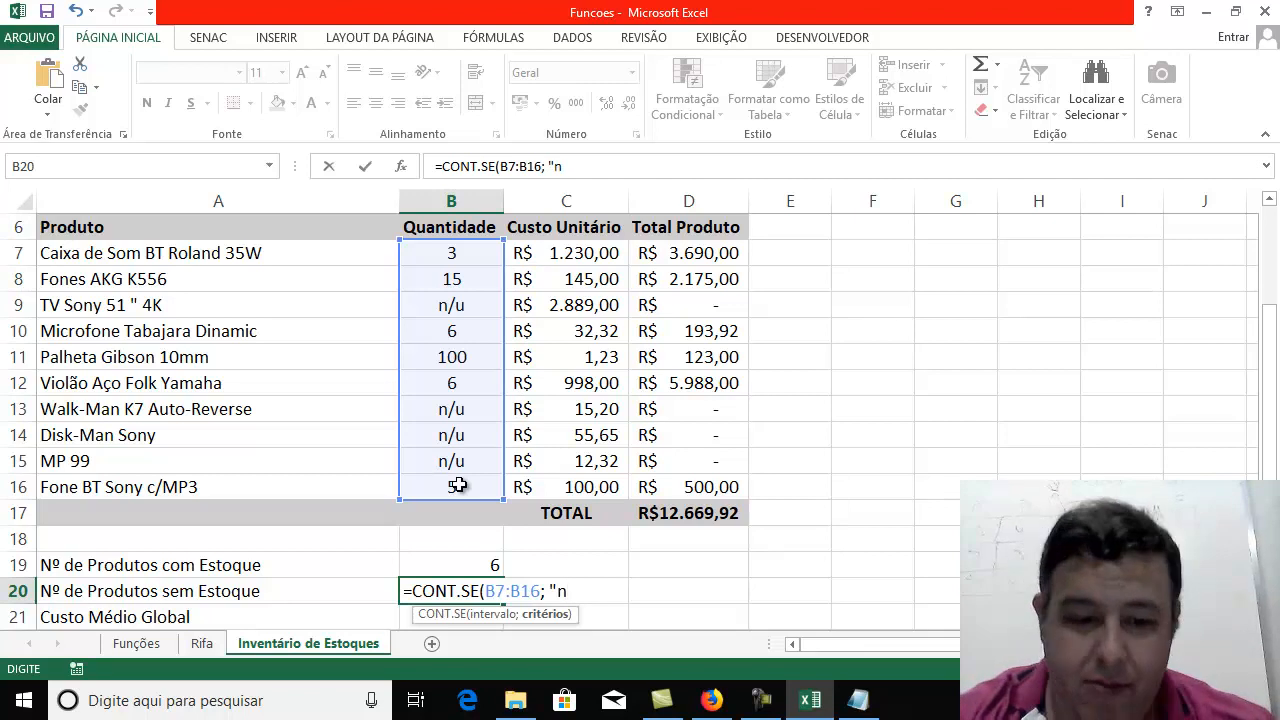
pyautogui.write('")')
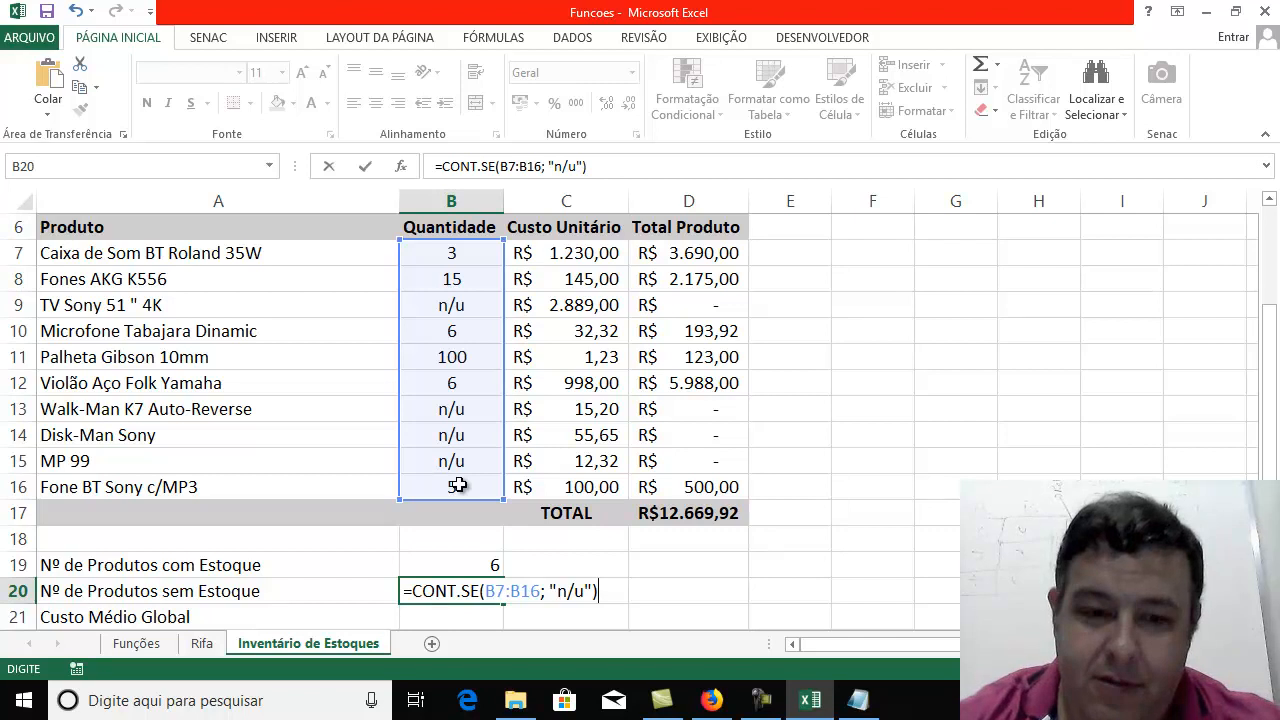
pyautogui.press('Return')
pyautogui.write(']')
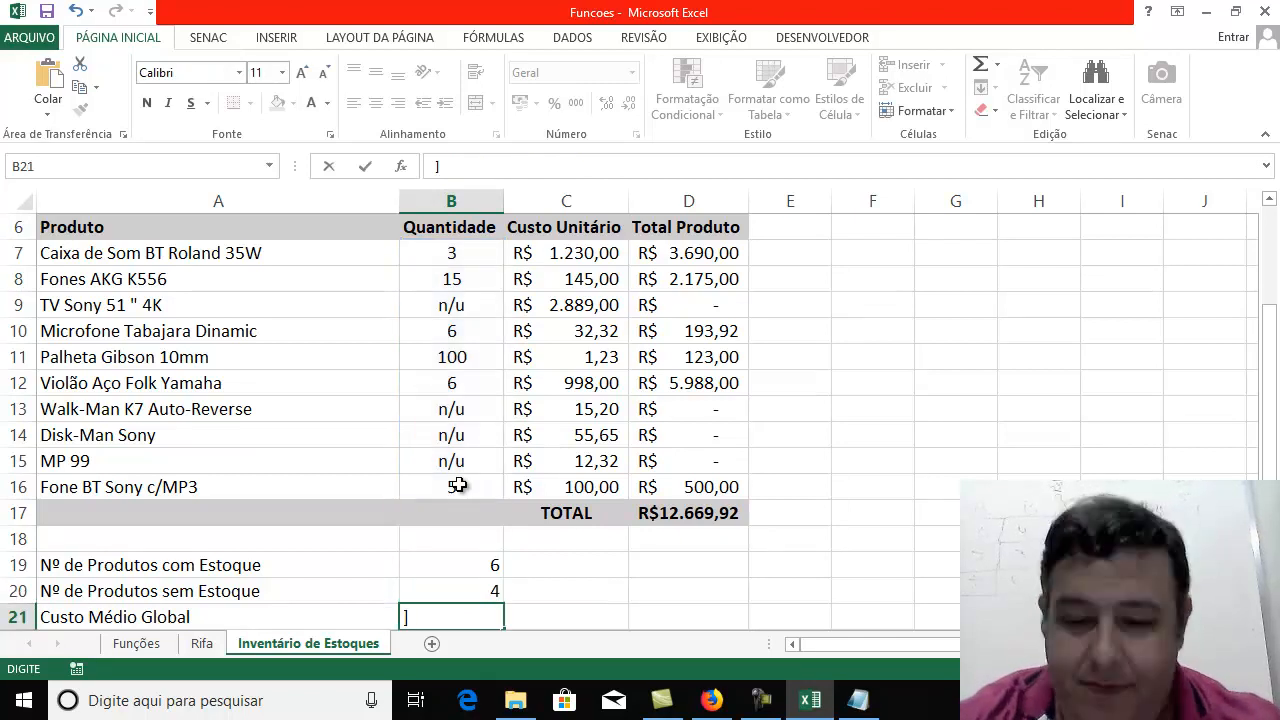
pyautogui.press('BackSpace')
pyautogui.press('Return')
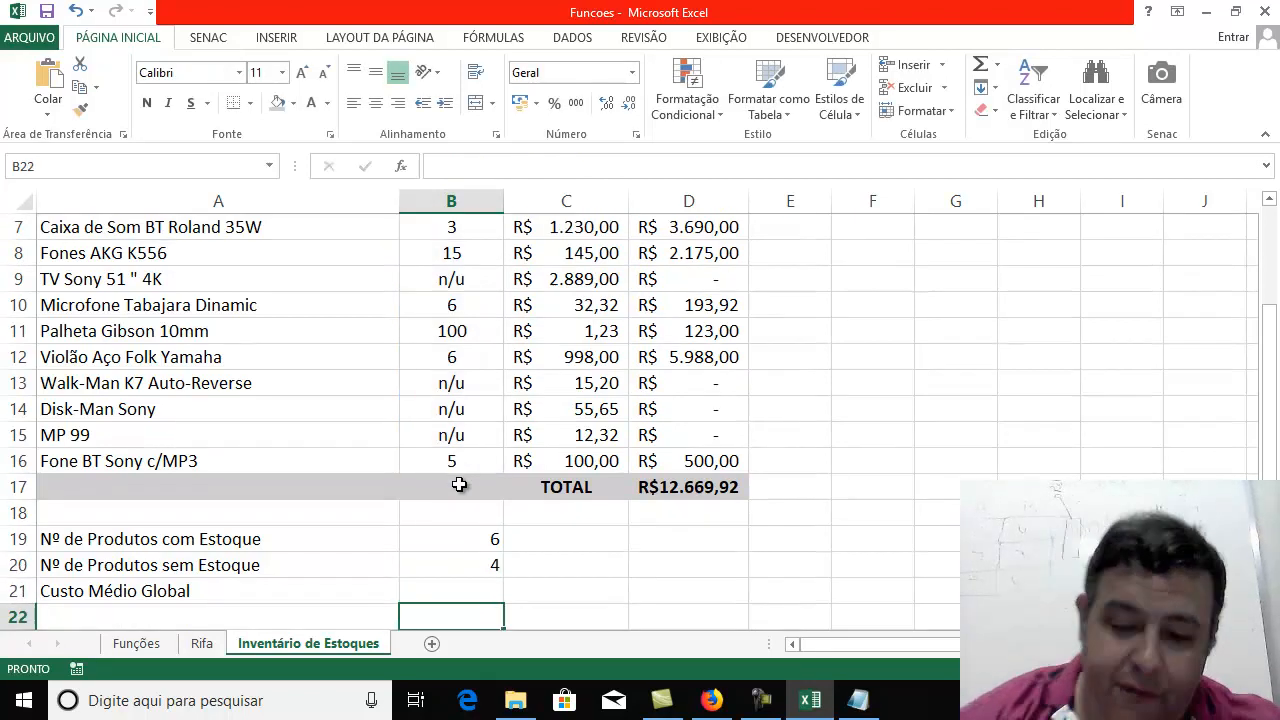
pyautogui.press('Up')
pyautogui.press('Up')
pyautogui.press('Up')
pyautogui.press('Right')
pyautogui.press('Down')
pyautogui.press('Left')
pyautogui.press('Right')
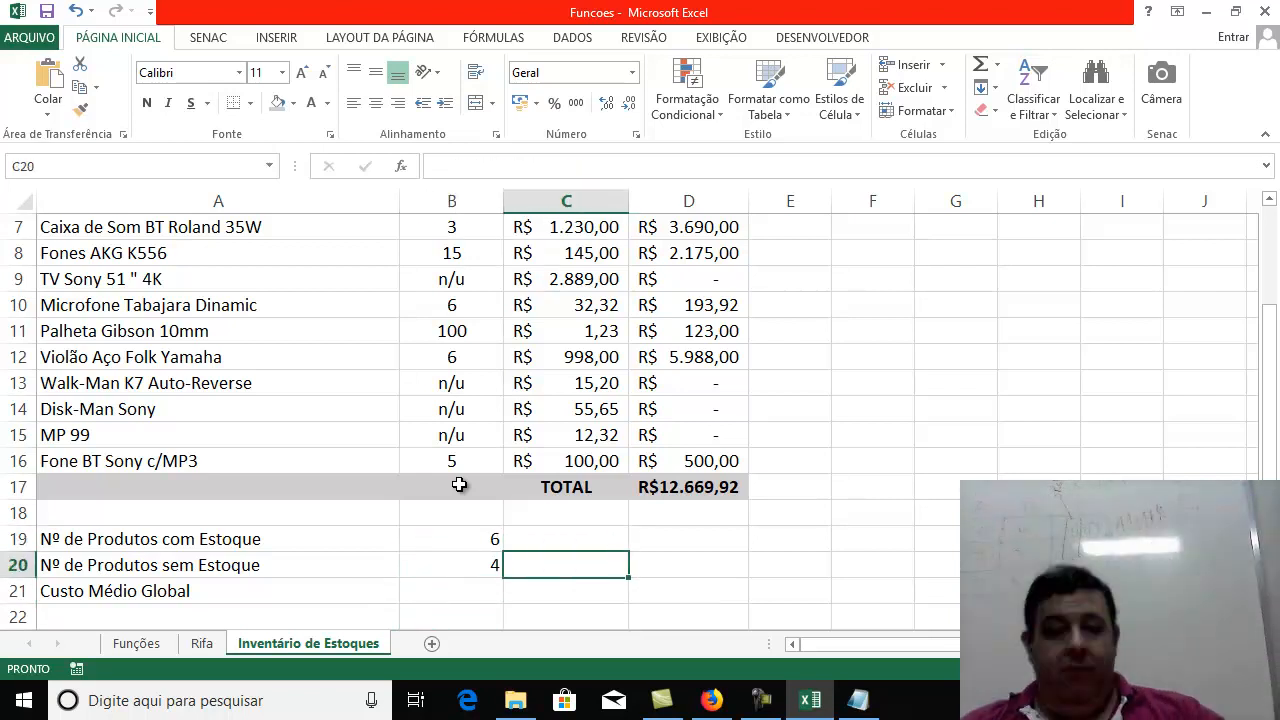
pyautogui.press('Down')
pyautogui.press('Left')
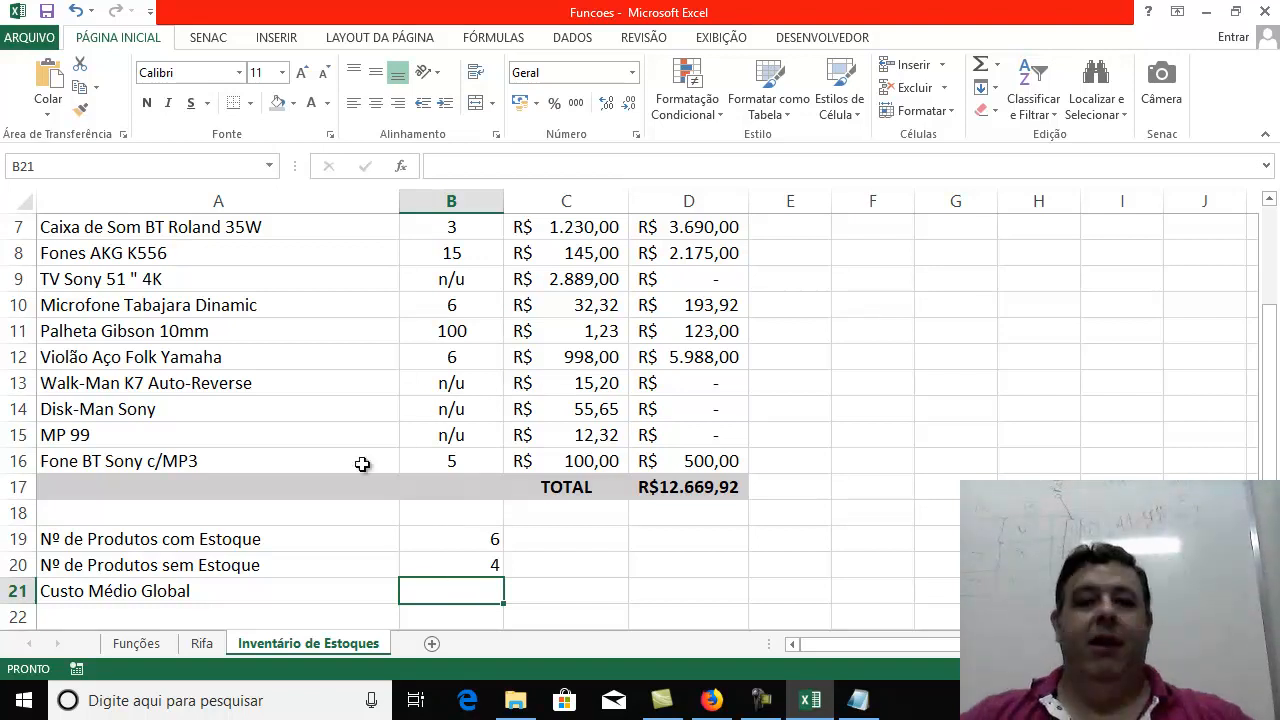
# Replace the quantities of Walk-Man K7 Auto-Reverse, Disk-Man Sony and MP 99 with "--", "não tem" and "zero"
pyautogui.scroll(2, 457, 374)
pyautogui.scroll(-1, 479, 355)
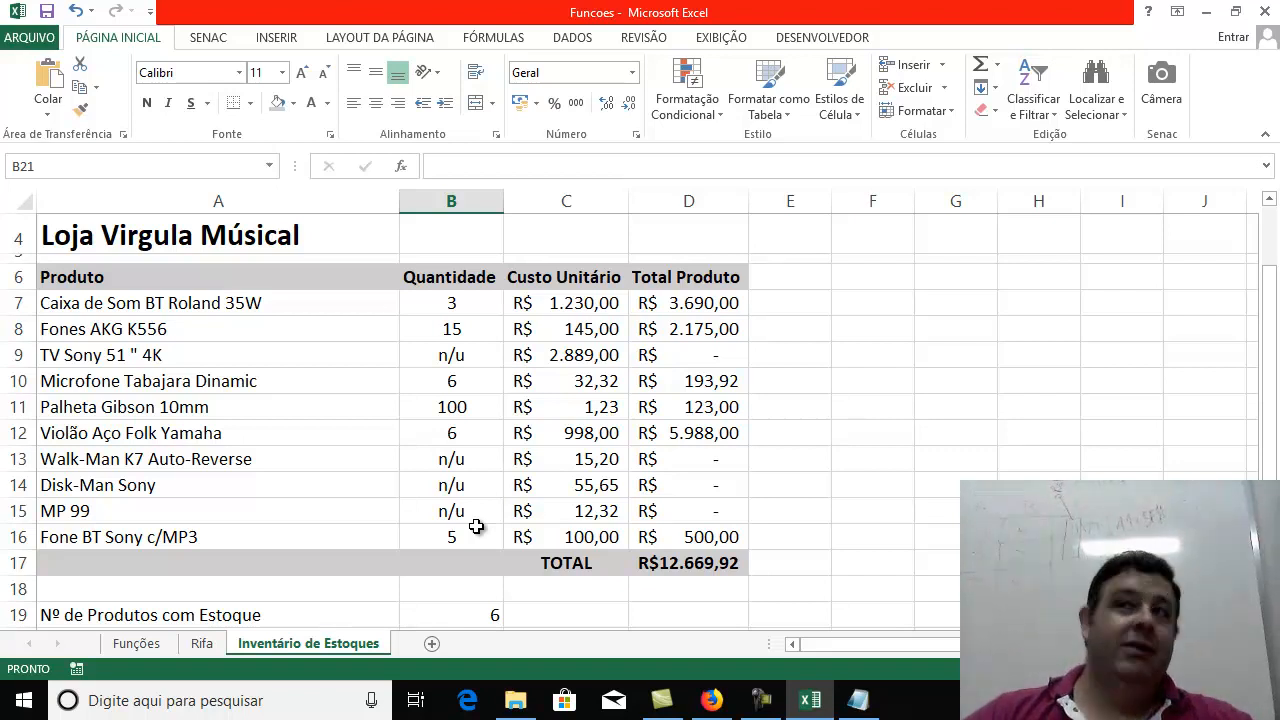
pyautogui.click(483, 464)
pyautogui.write('--')
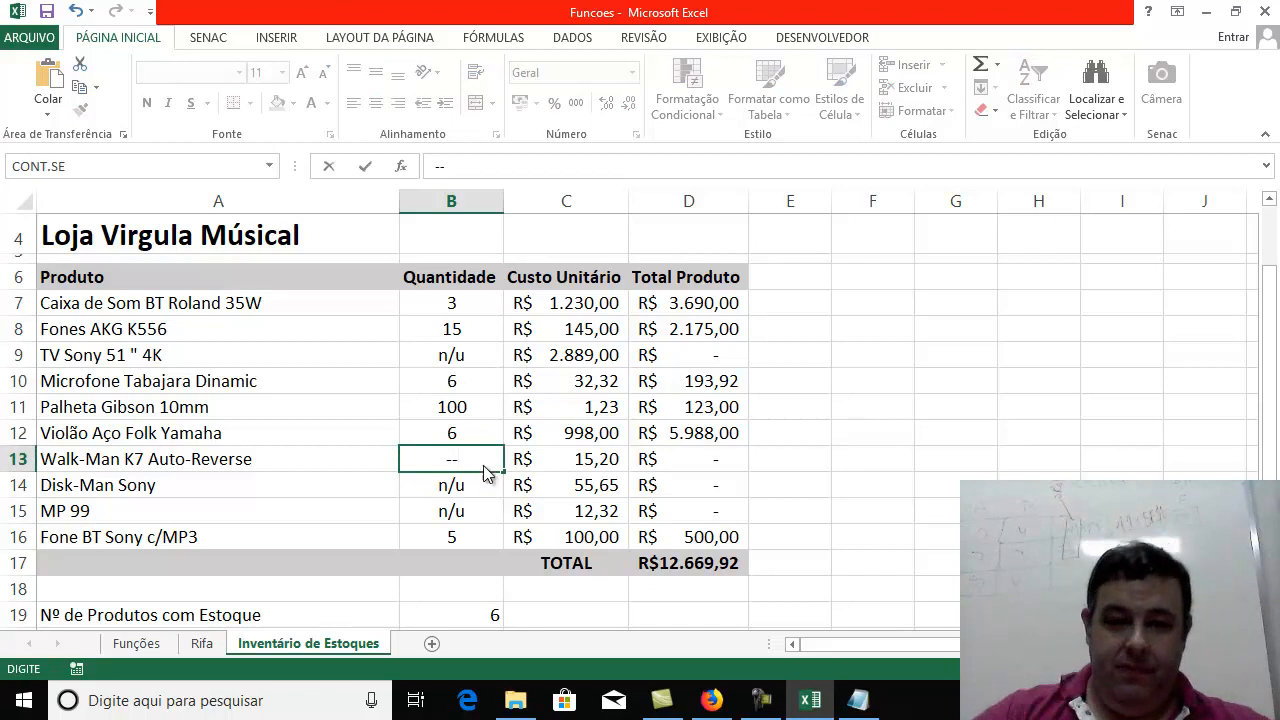
pyautogui.press('Return')
pyautogui.press('Return')
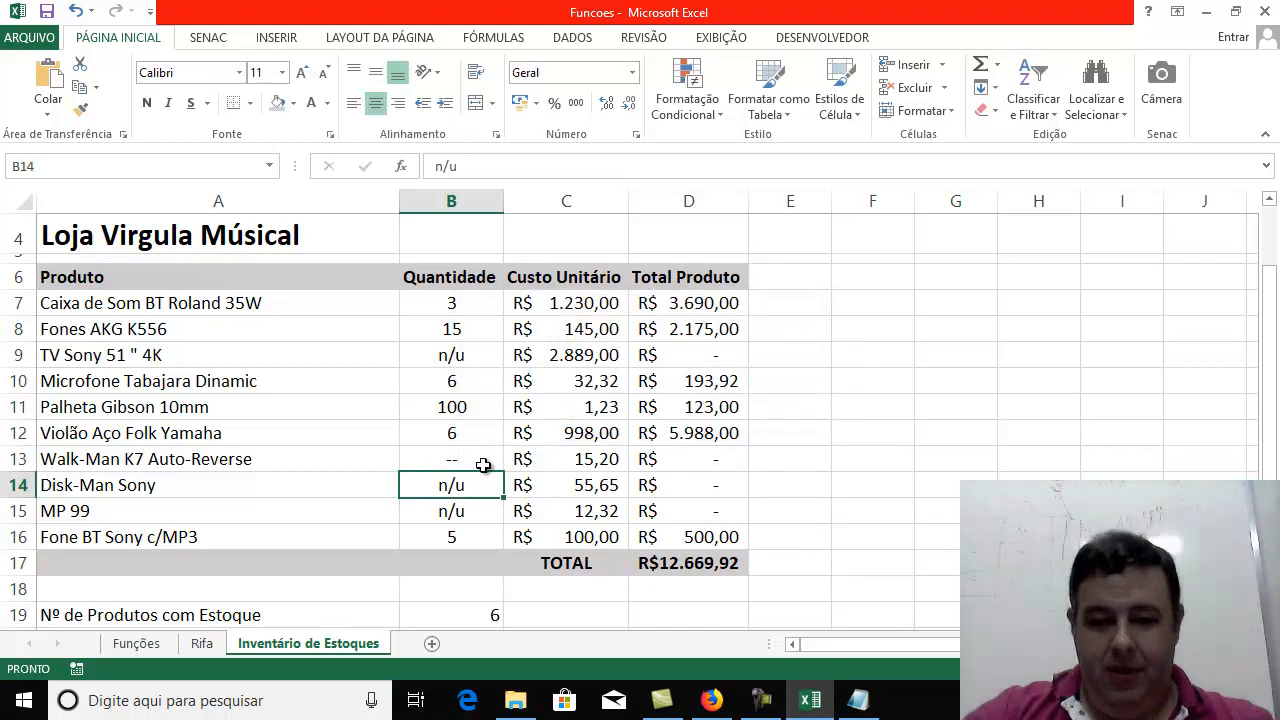
pyautogui.write('não tem')
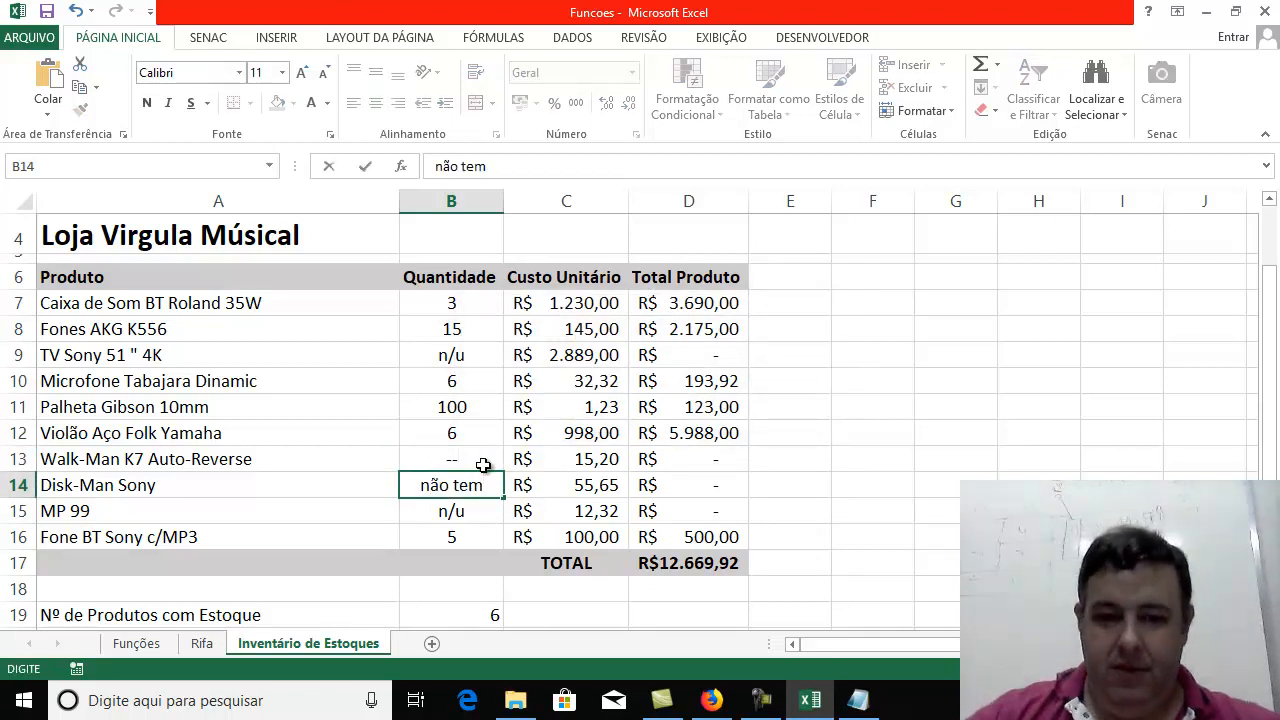
pyautogui.press('Return')
pyautogui.write('zero')
pyautogui.press('Return')
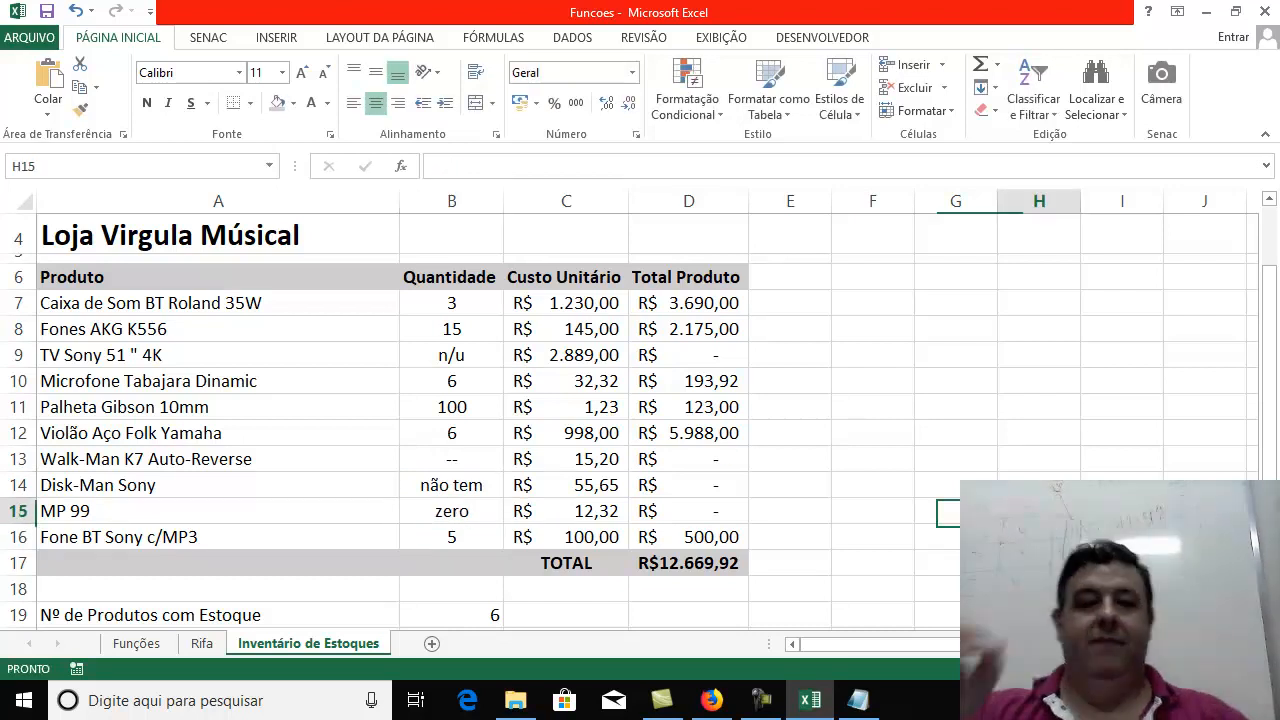
pyautogui.click(1039, 511)
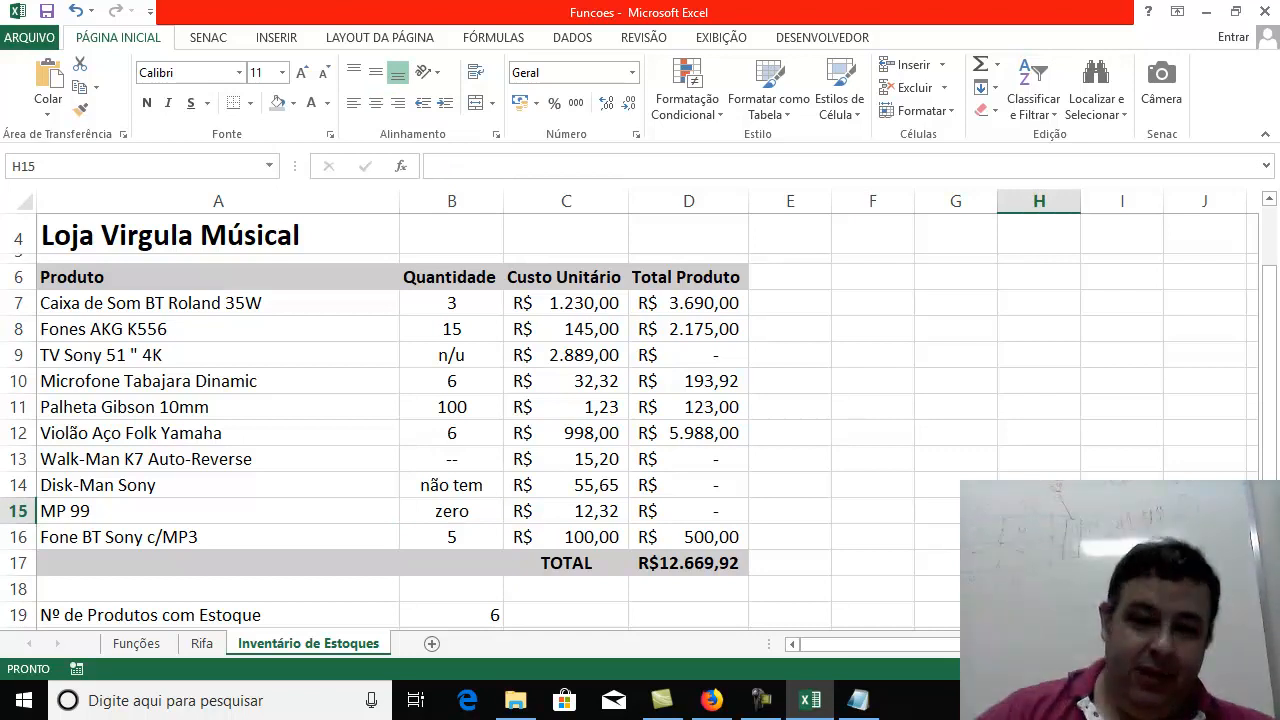
# Clear the quantity of TV Sony 51 " 4K in B9
pyautogui.click(400, 358)
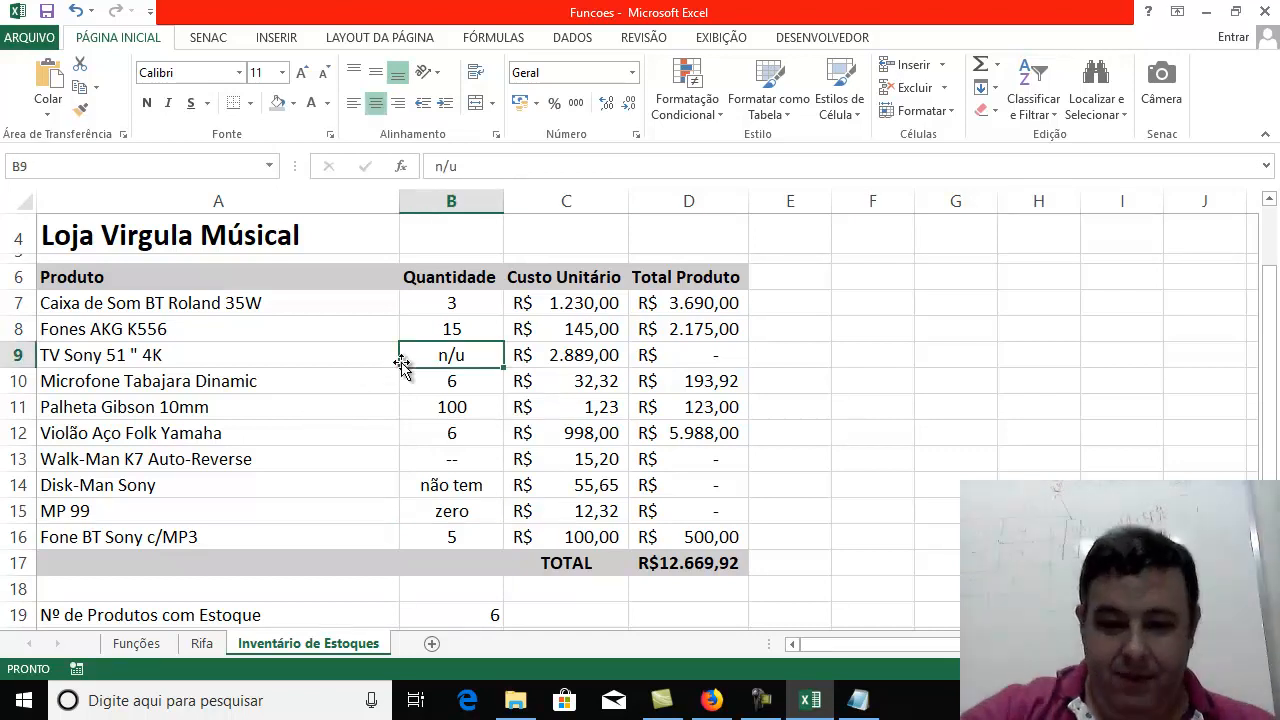
pyautogui.press('Delete')
pyautogui.press('Return')
pyautogui.click(964, 424)
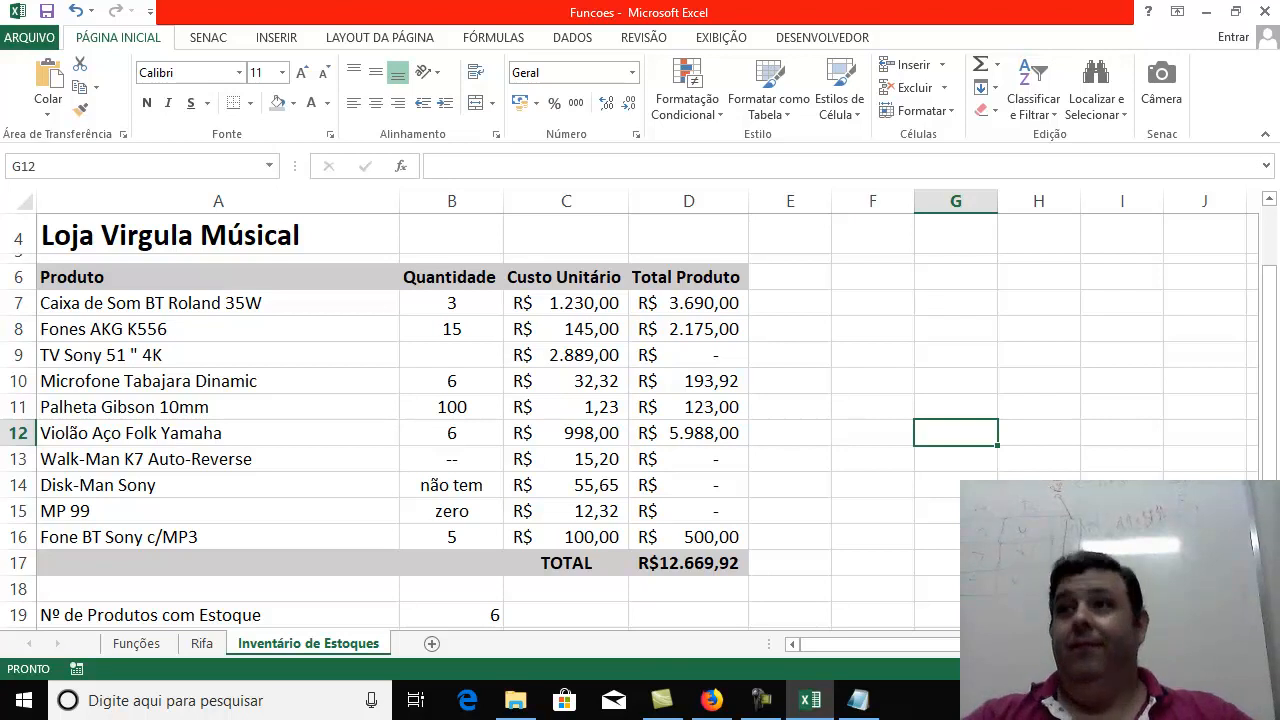
# Enter an N function in F8 that converts the quantity in B8 to a number
pyautogui.click(943, 379)
pyautogui.click(825, 329)
pyautogui.click(847, 329)
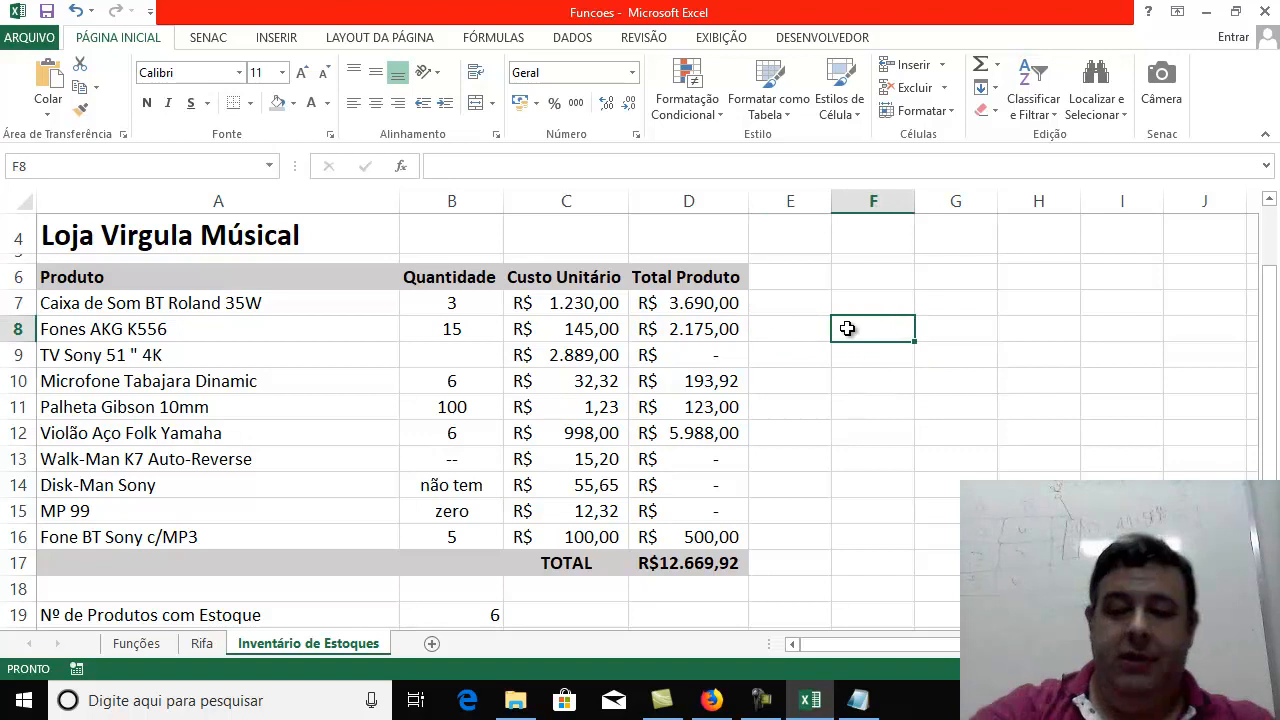
pyautogui.write('=nu')
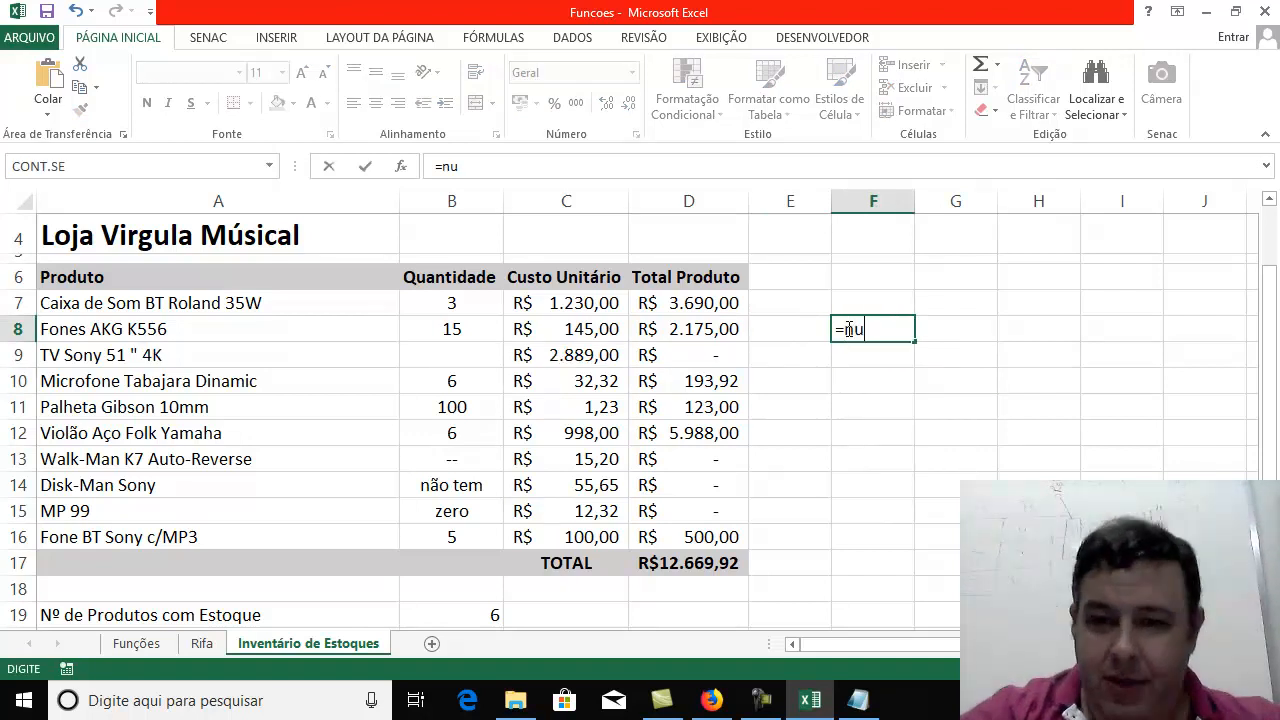
pyautogui.press('BackSpace')
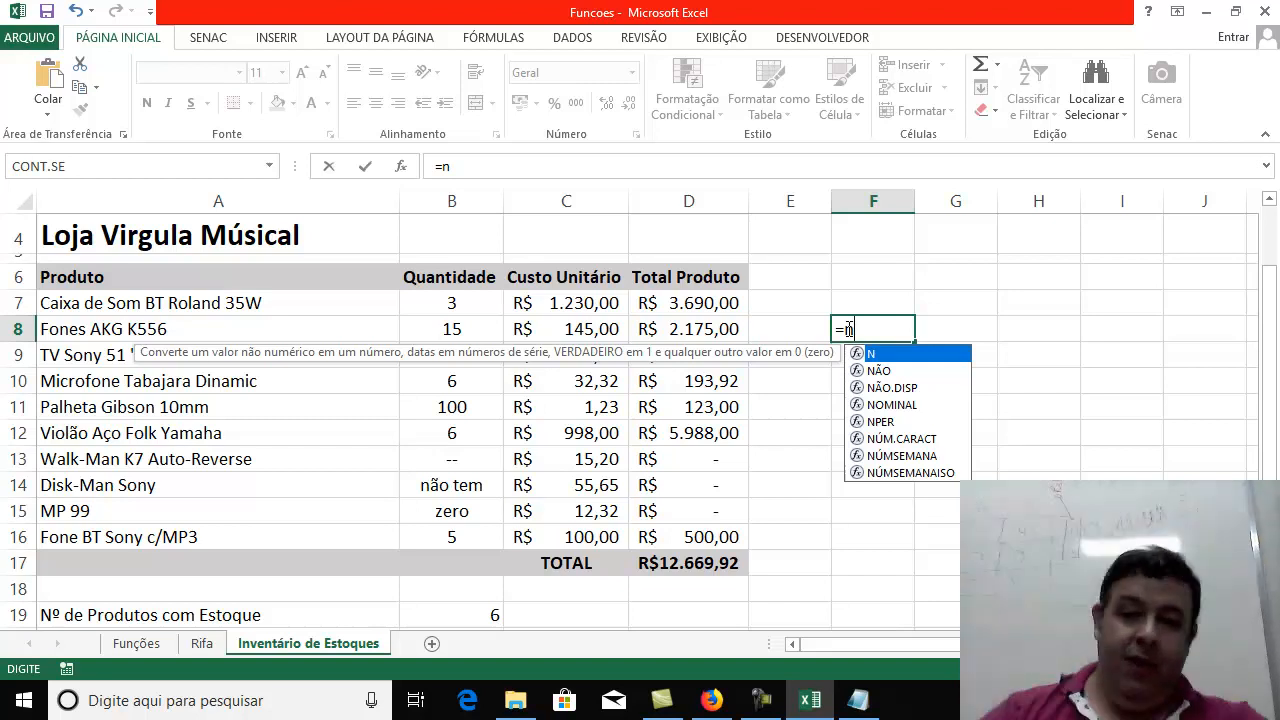
pyautogui.write('(')
pyautogui.click(440, 333)
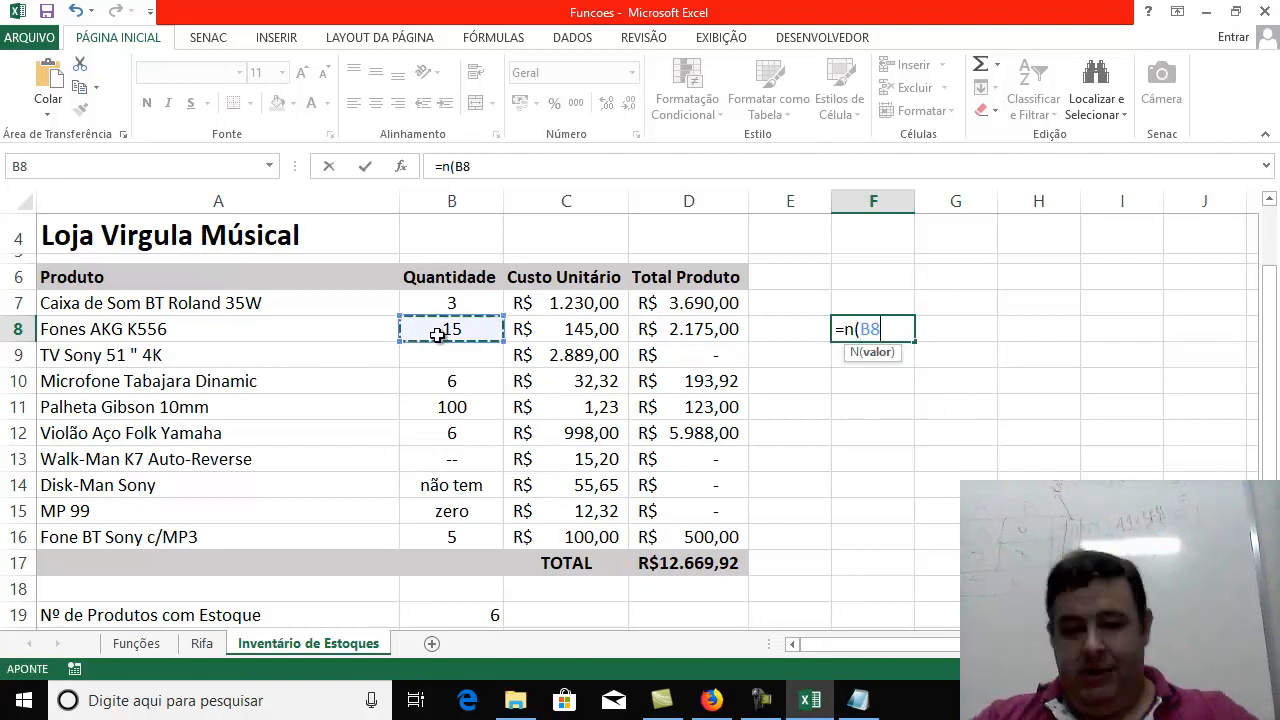
pyautogui.press('Return')
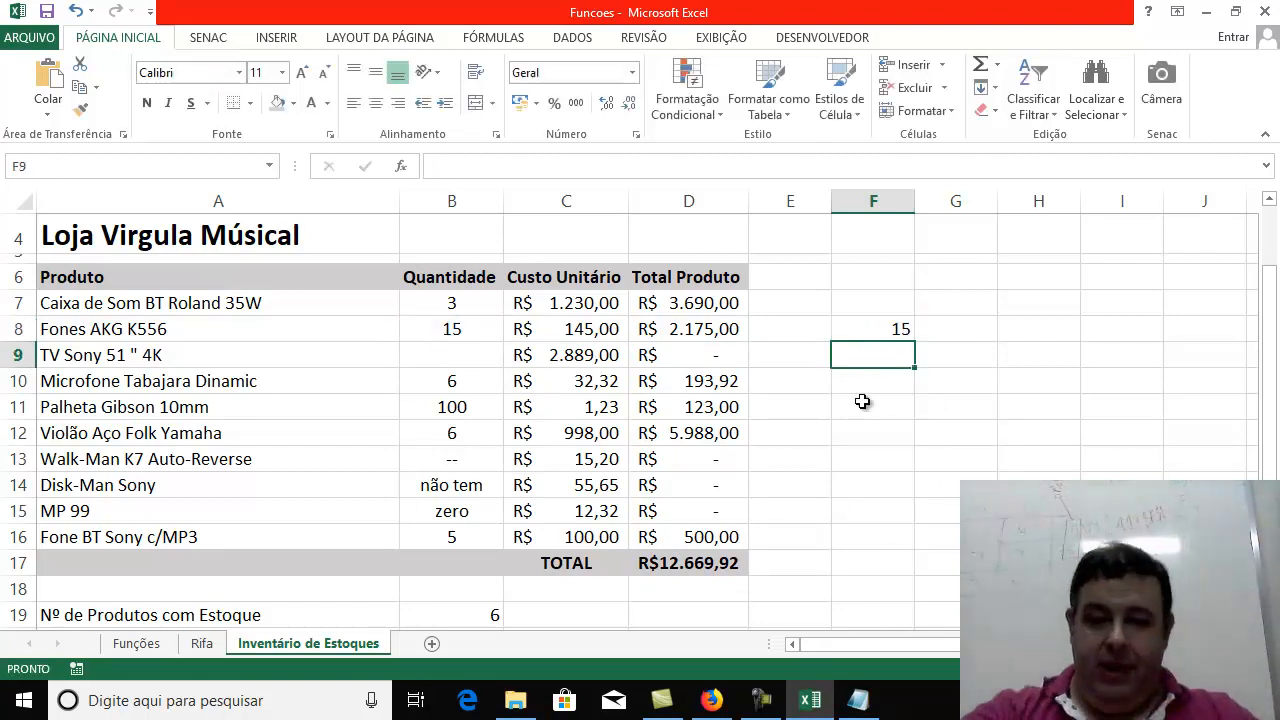
# Enter an N function in F9 that converts the empty quantity in B9
pyautogui.write('=n(')
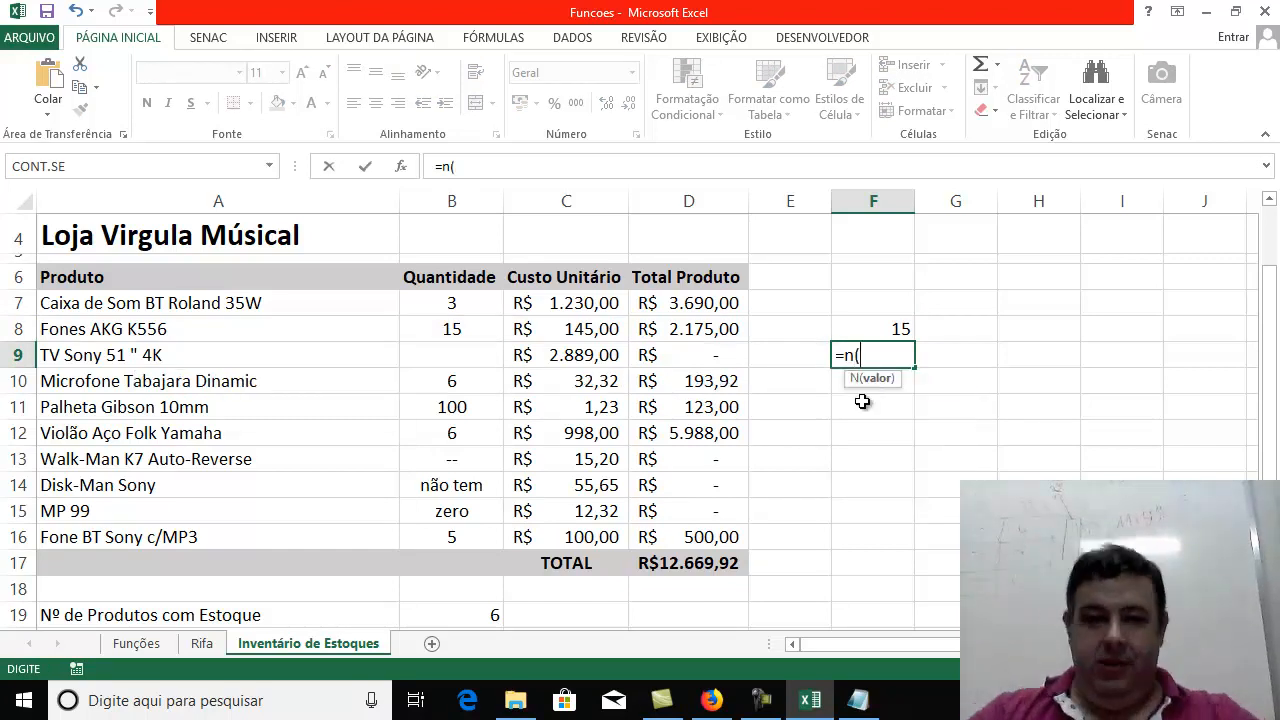
pyautogui.click(487, 359)
pyautogui.write(')')
pyautogui.press('Return')
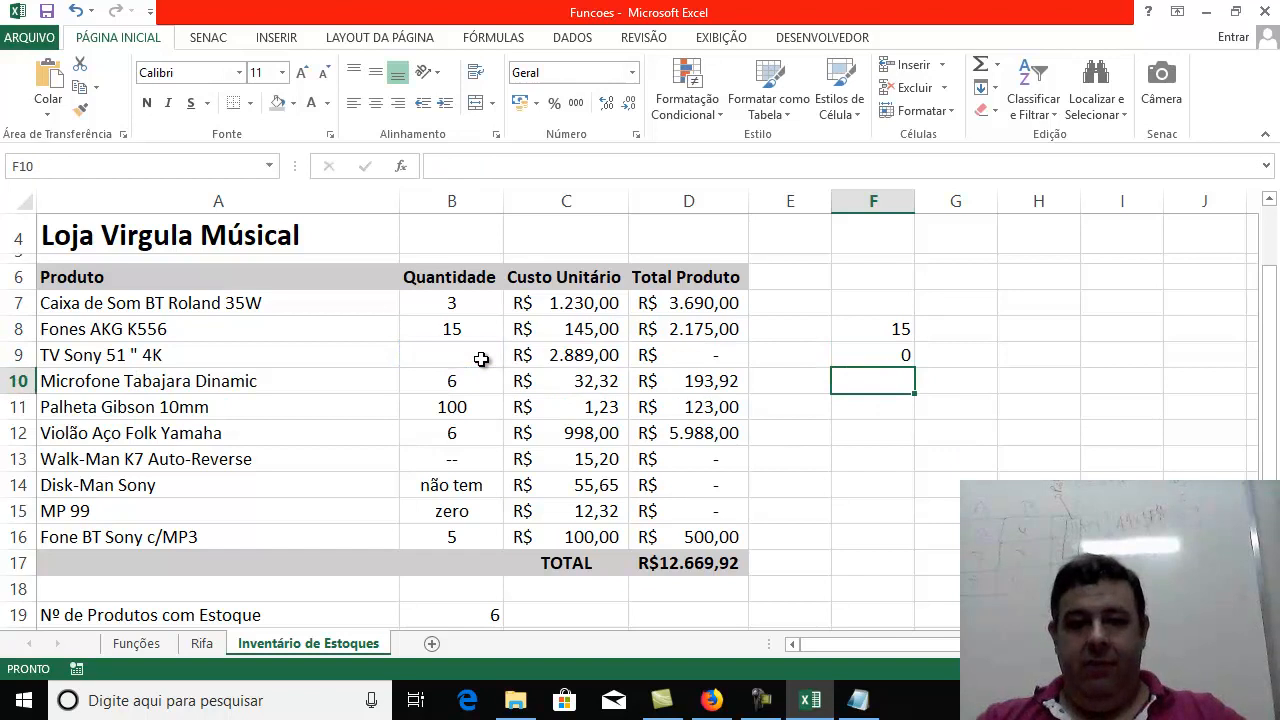
# Enter the formula =N(B7) in F7 for the first product's quantity
pyautogui.click(885, 470)
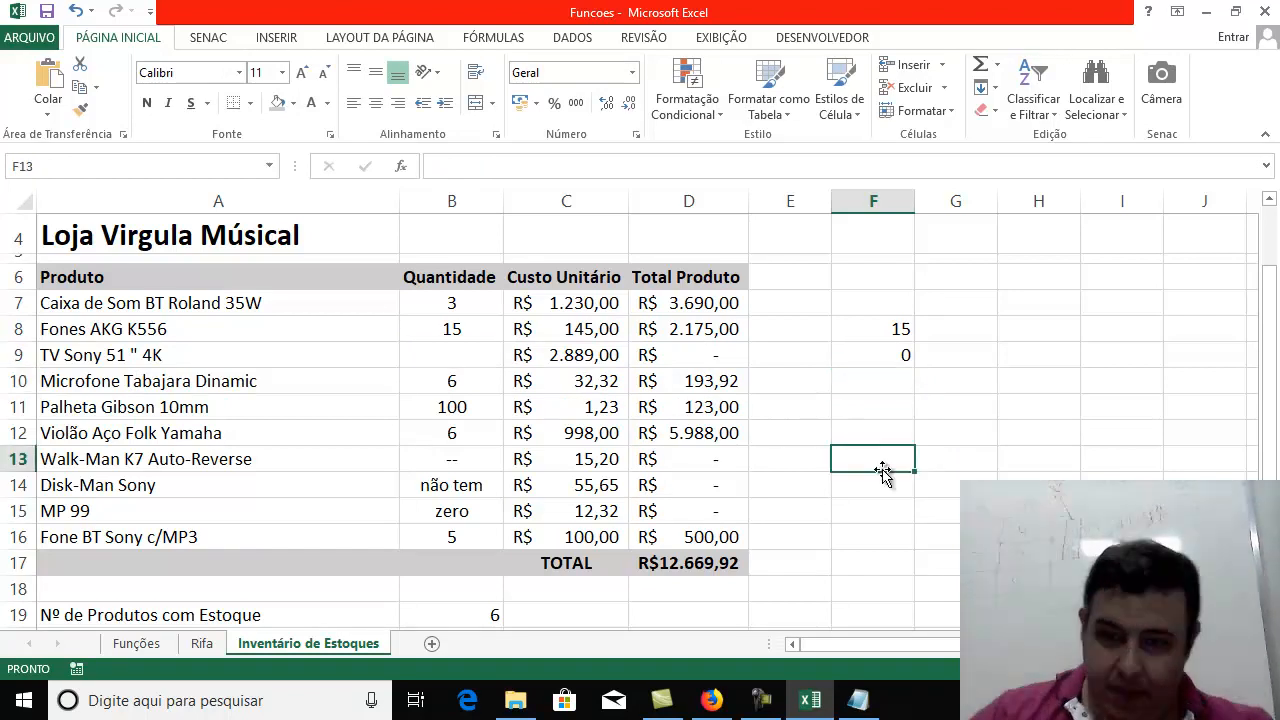
pyautogui.click(895, 313)
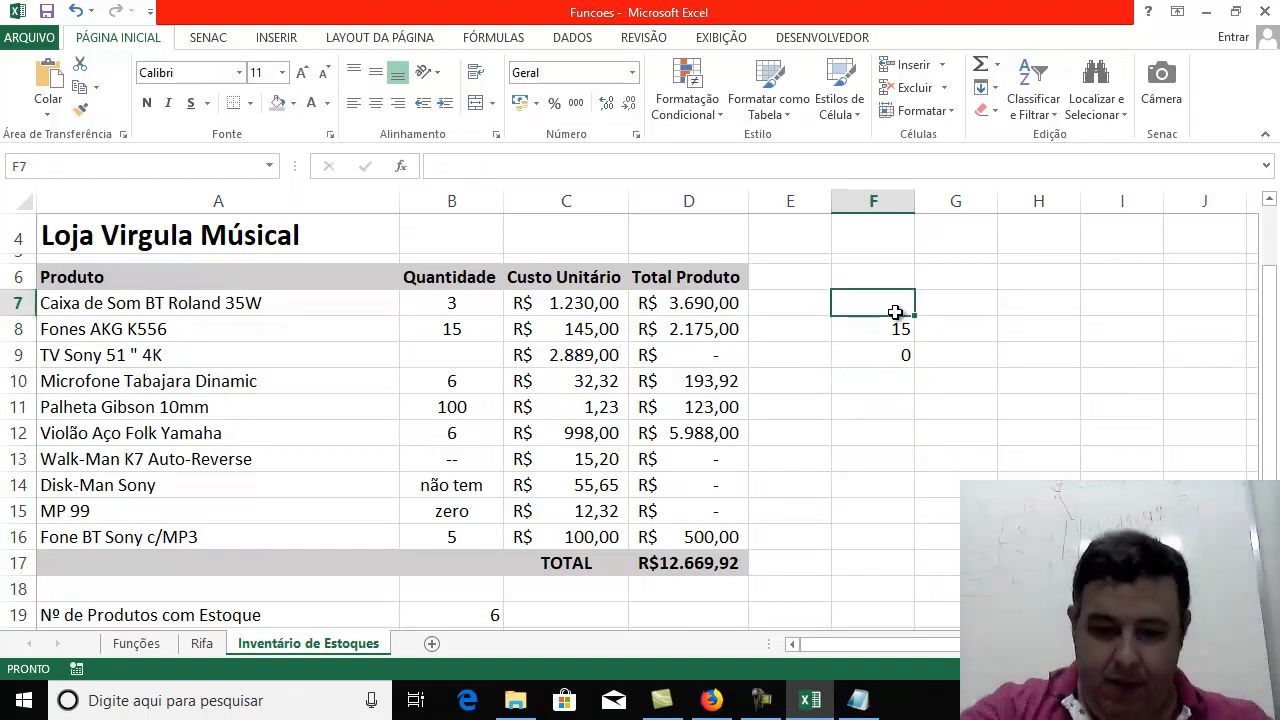
pyautogui.write('=n(')
pyautogui.click(479, 299)
pyautogui.write(')')
pyautogui.press('Return')
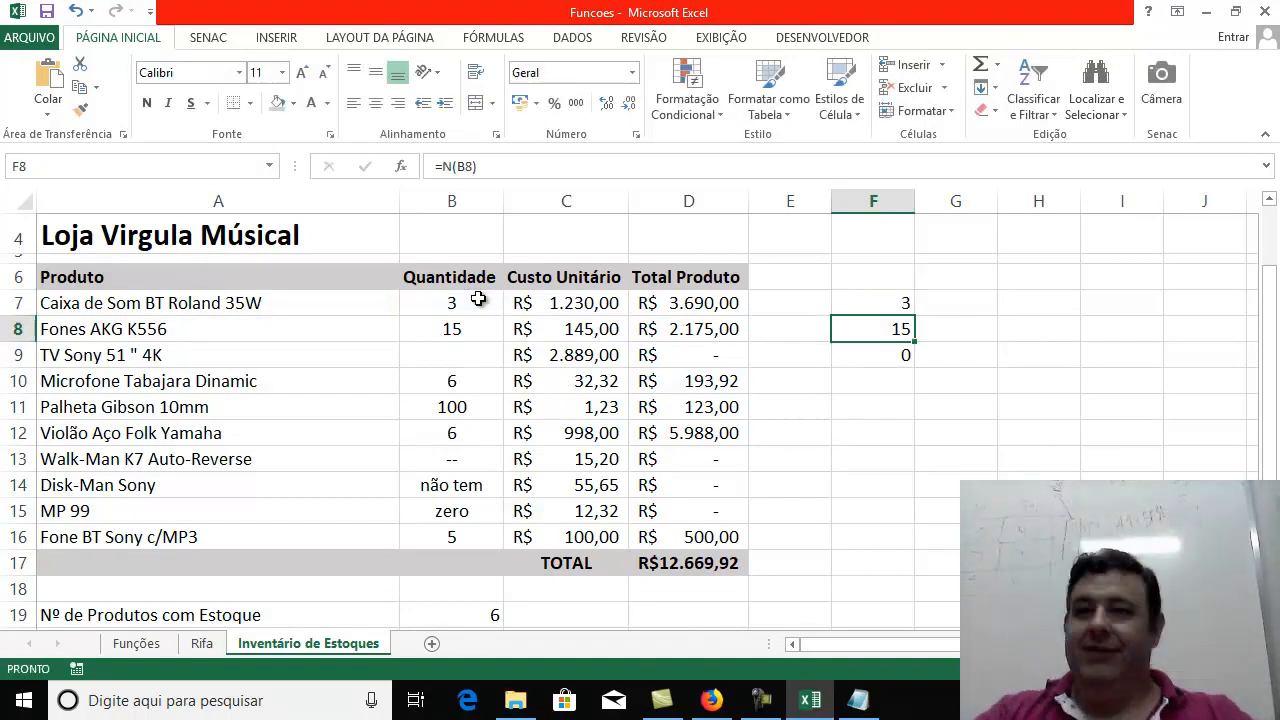
# Fill the F7 formula down to F16 to convert every product's quantity
pyautogui.click(886, 310)
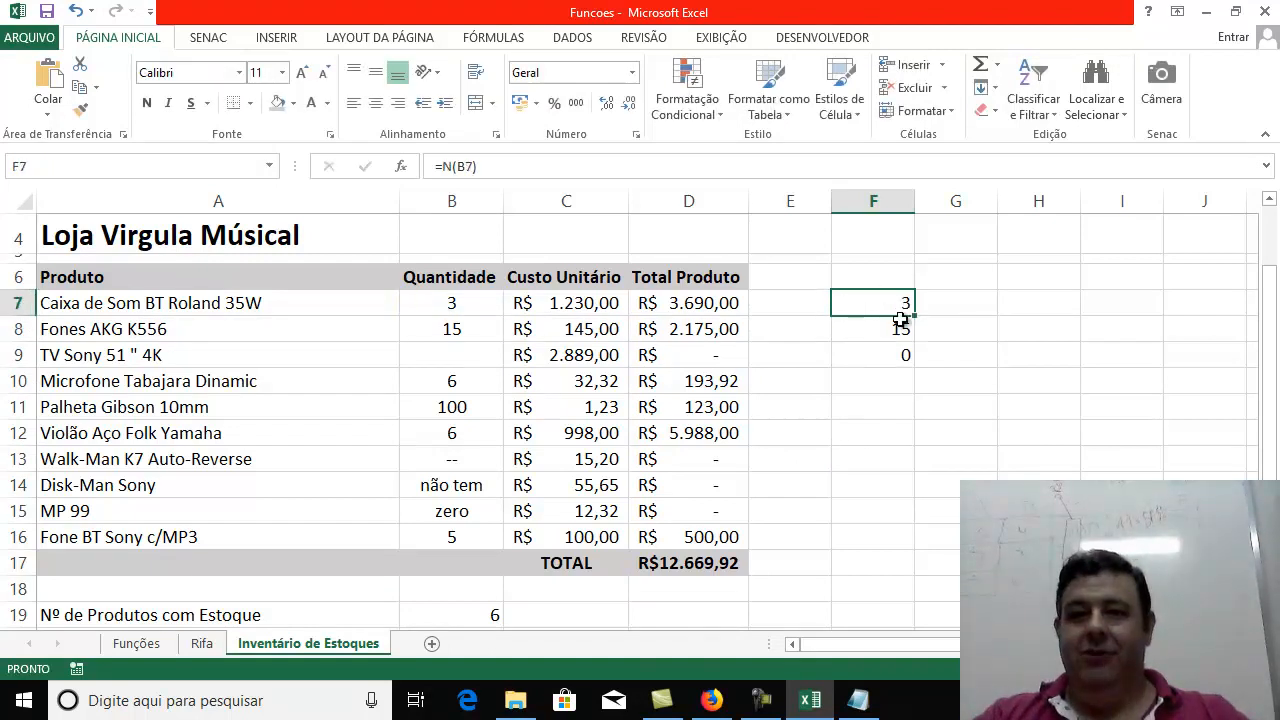
pyautogui.moveTo(913, 315); pyautogui.dragTo(914, 549)
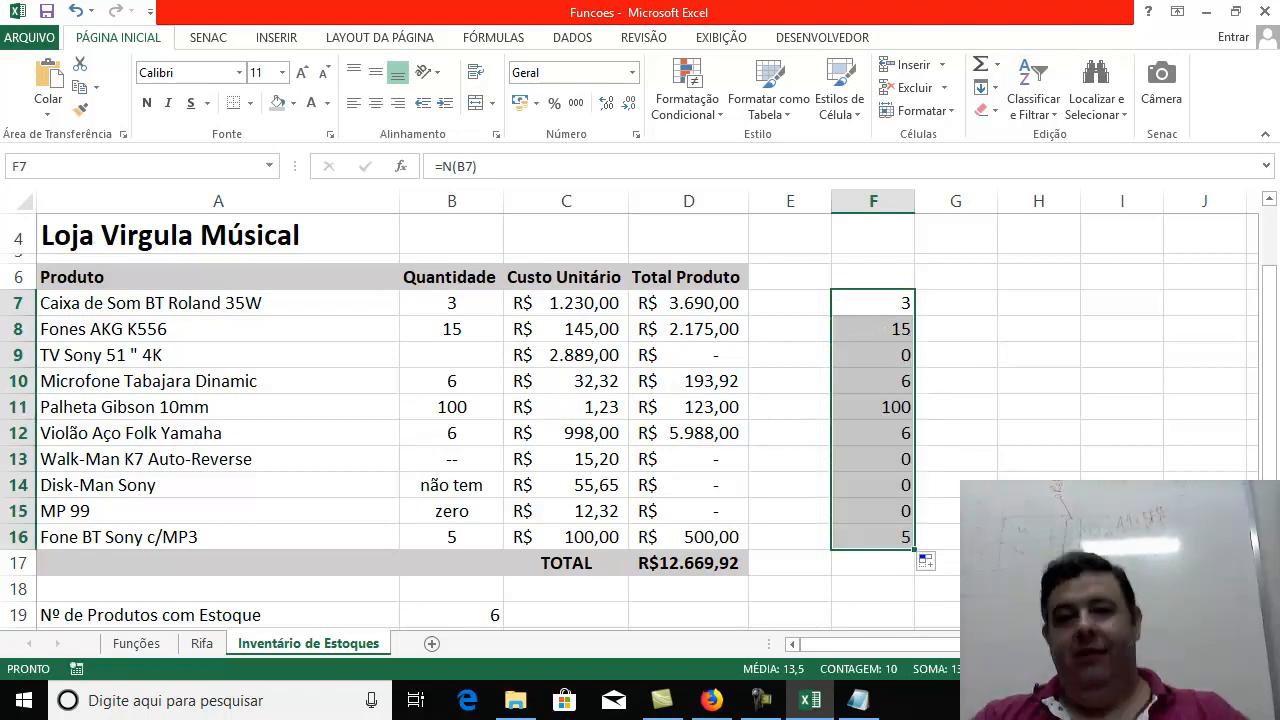
pyautogui.click(1058, 505)
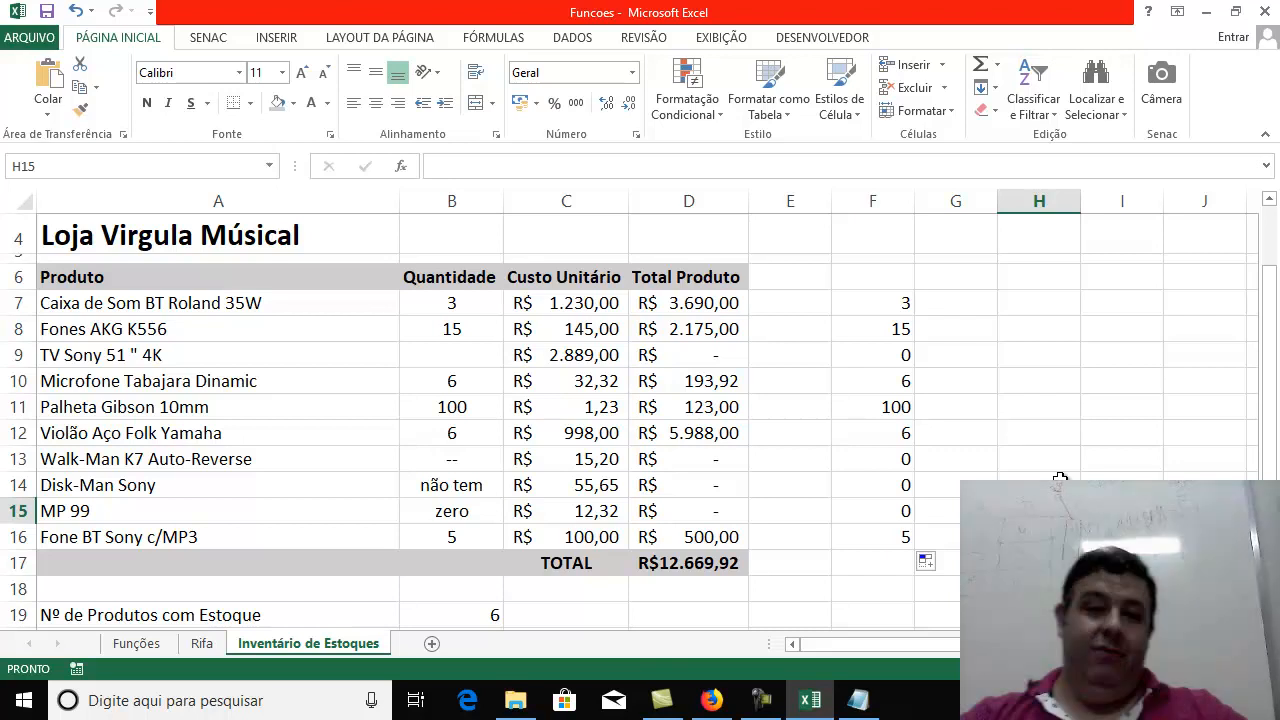
pyautogui.click(880, 307)
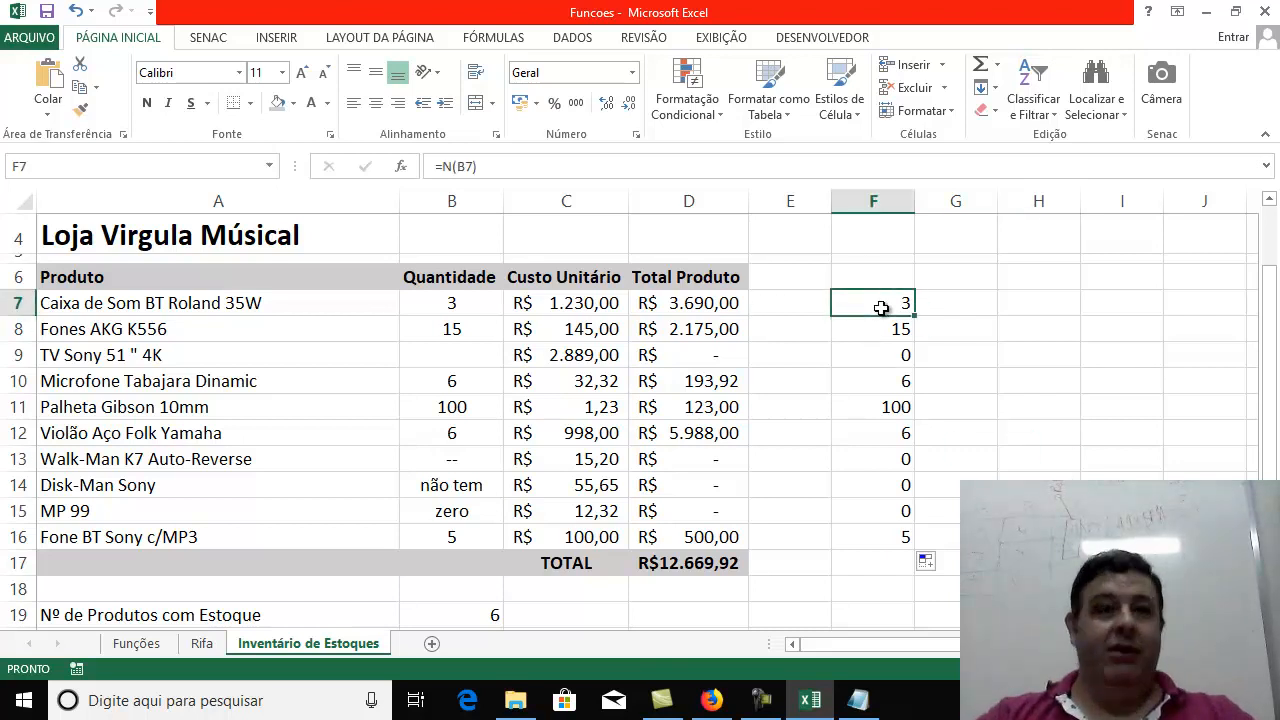
# Examine the N formulas in F7 and F9, the quantities in column B, and the stock-count formulas in B19 and B20
pyautogui.click(880, 360)
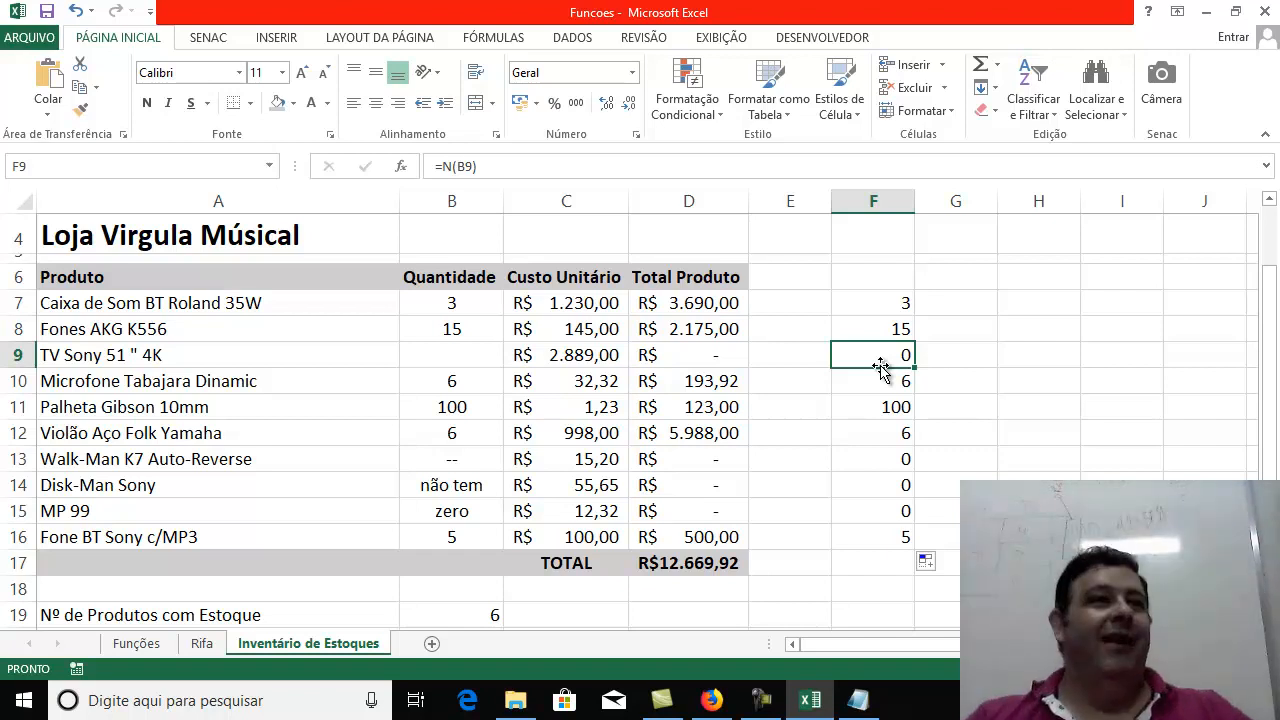
pyautogui.click(462, 487)
pyautogui.click(449, 436)
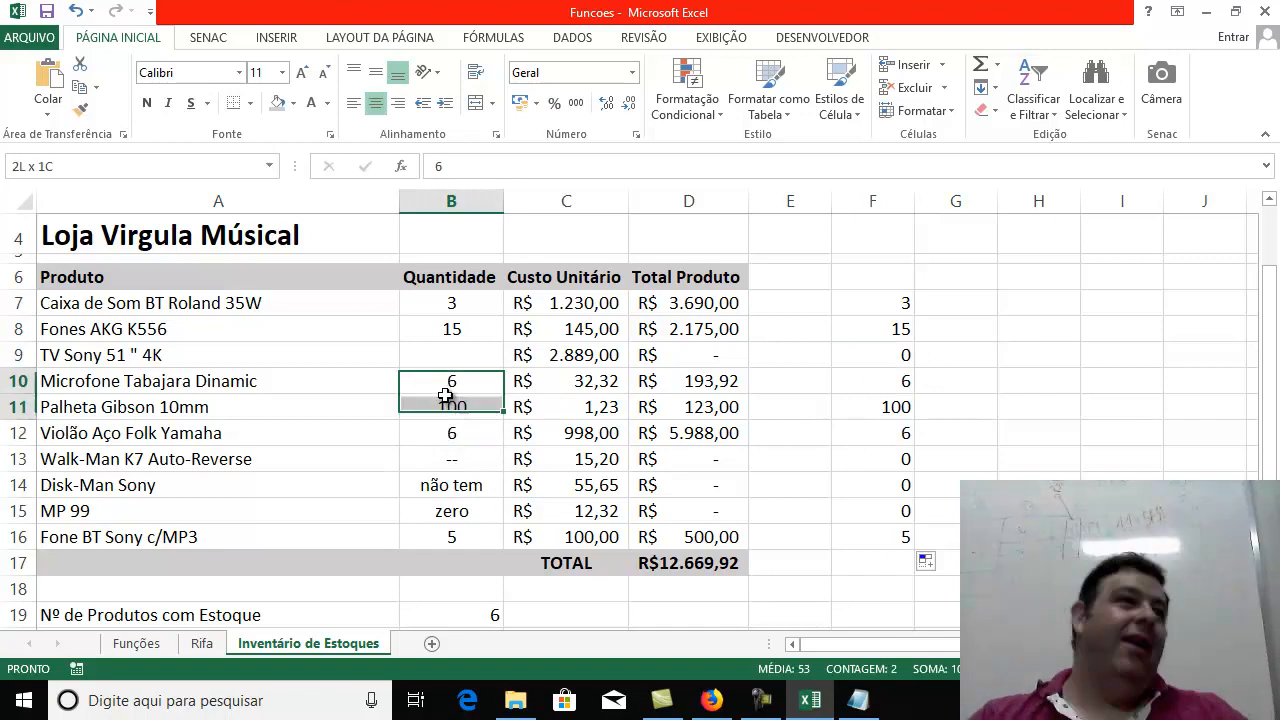
pyautogui.click(445, 352)
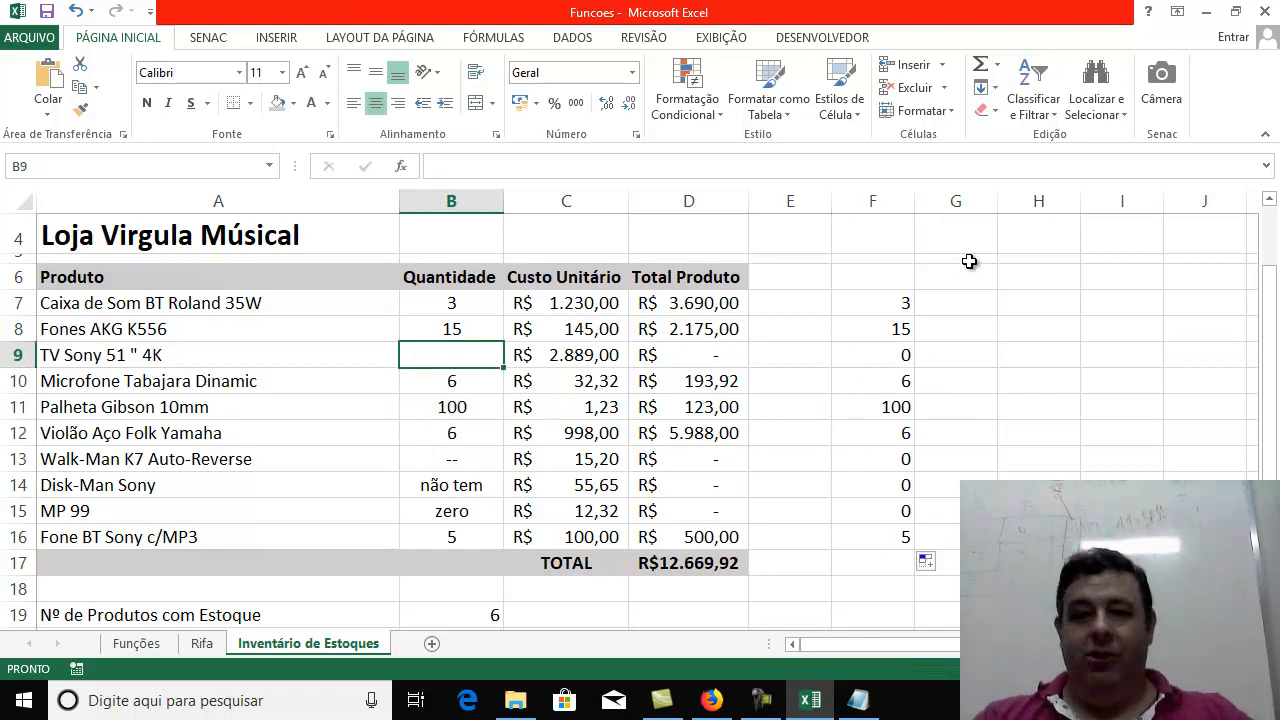
pyautogui.click(900, 304)
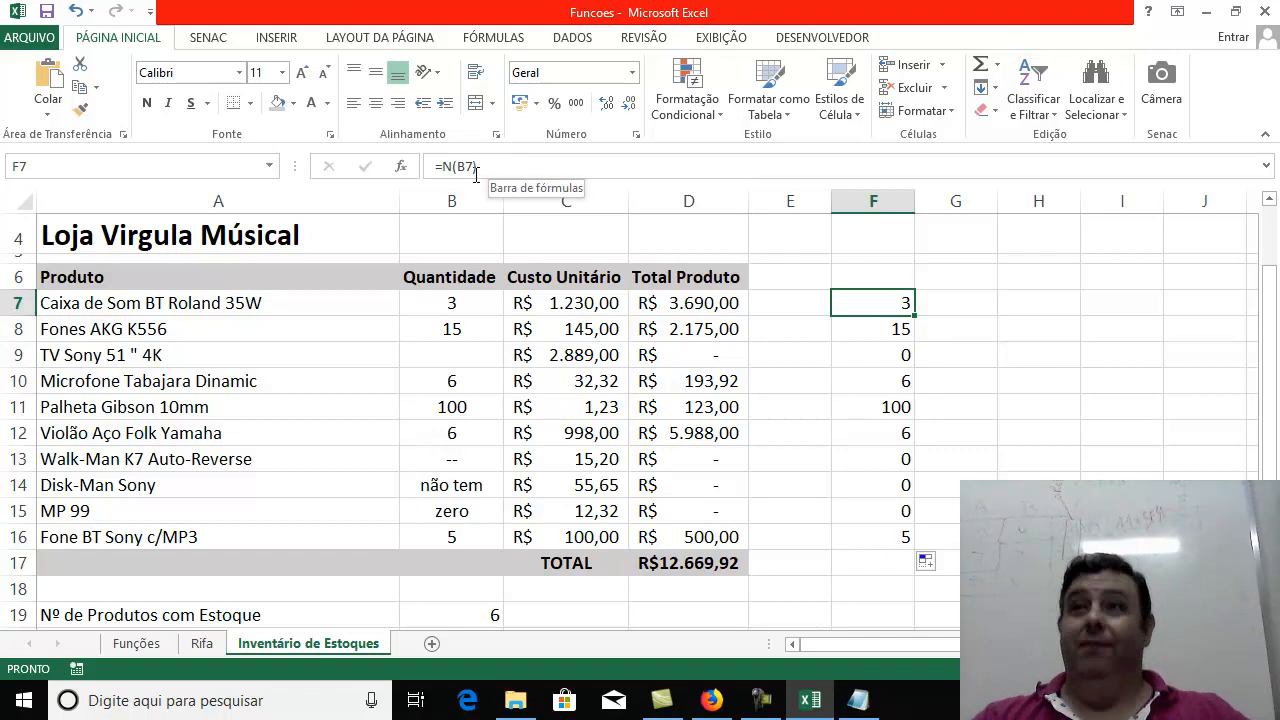
pyautogui.click(491, 614)
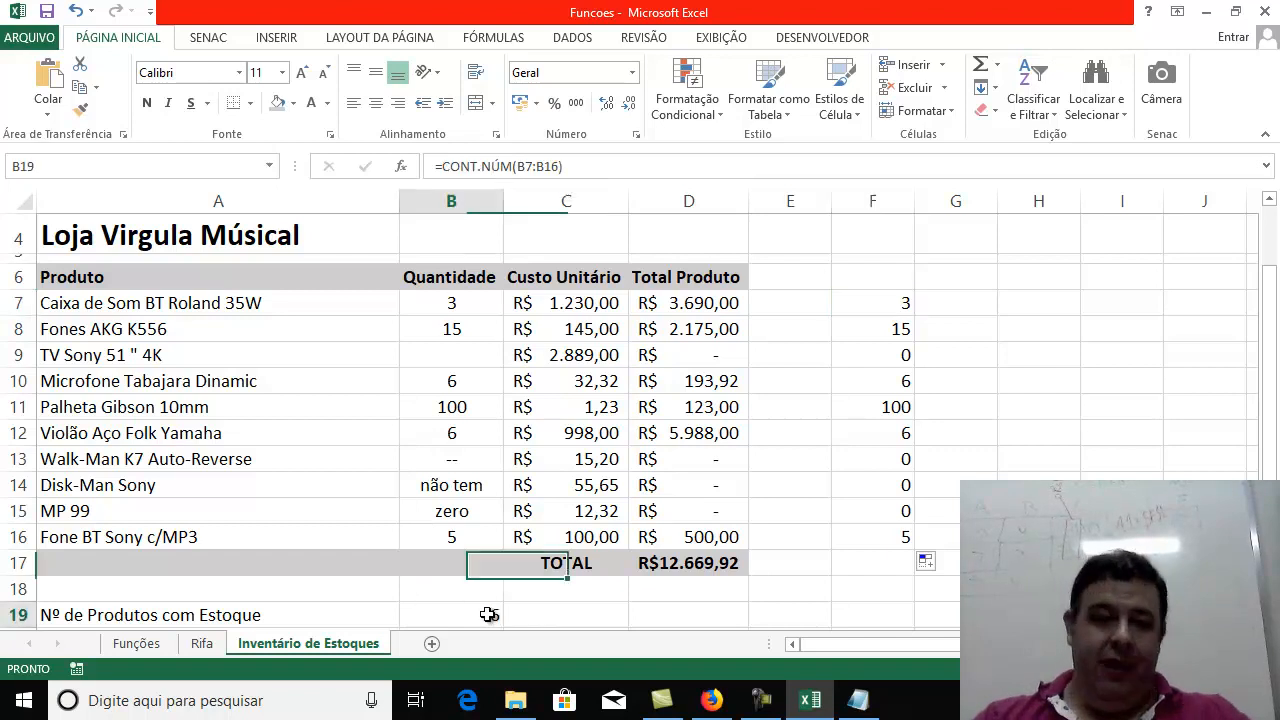
pyautogui.scroll(-1, 467, 573)
pyautogui.click(467, 573)
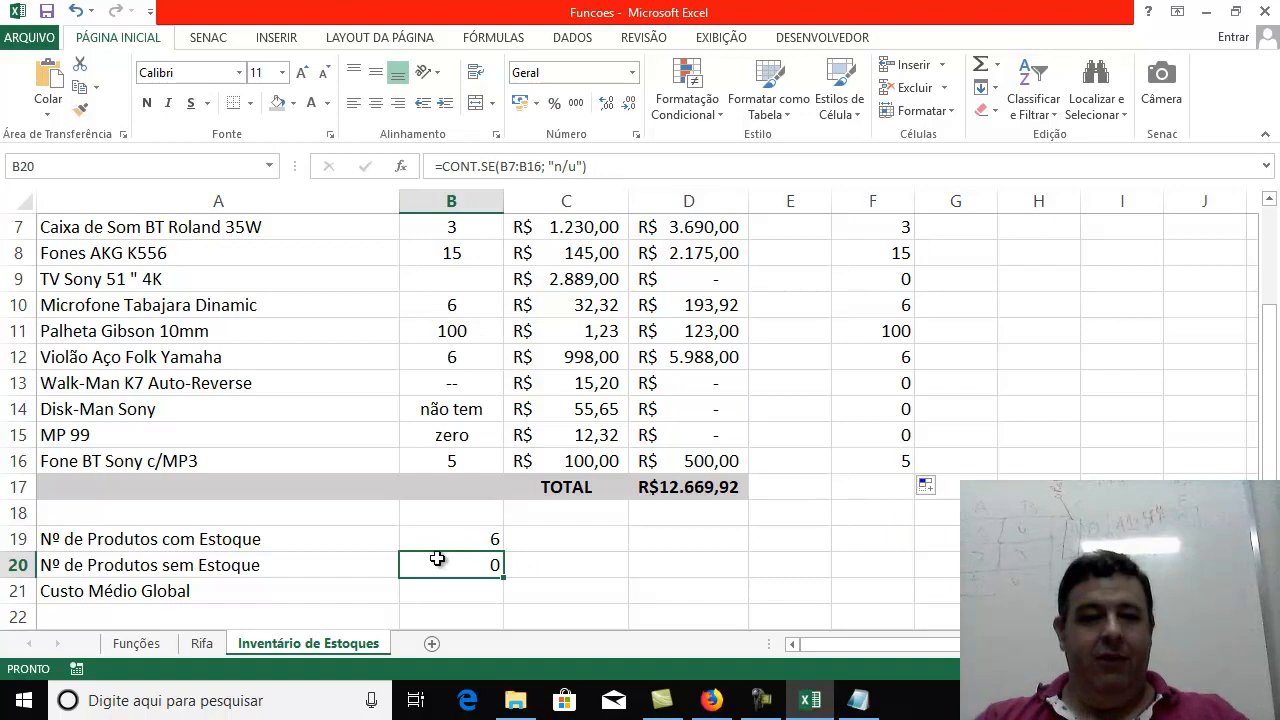
pyautogui.click(518, 566)
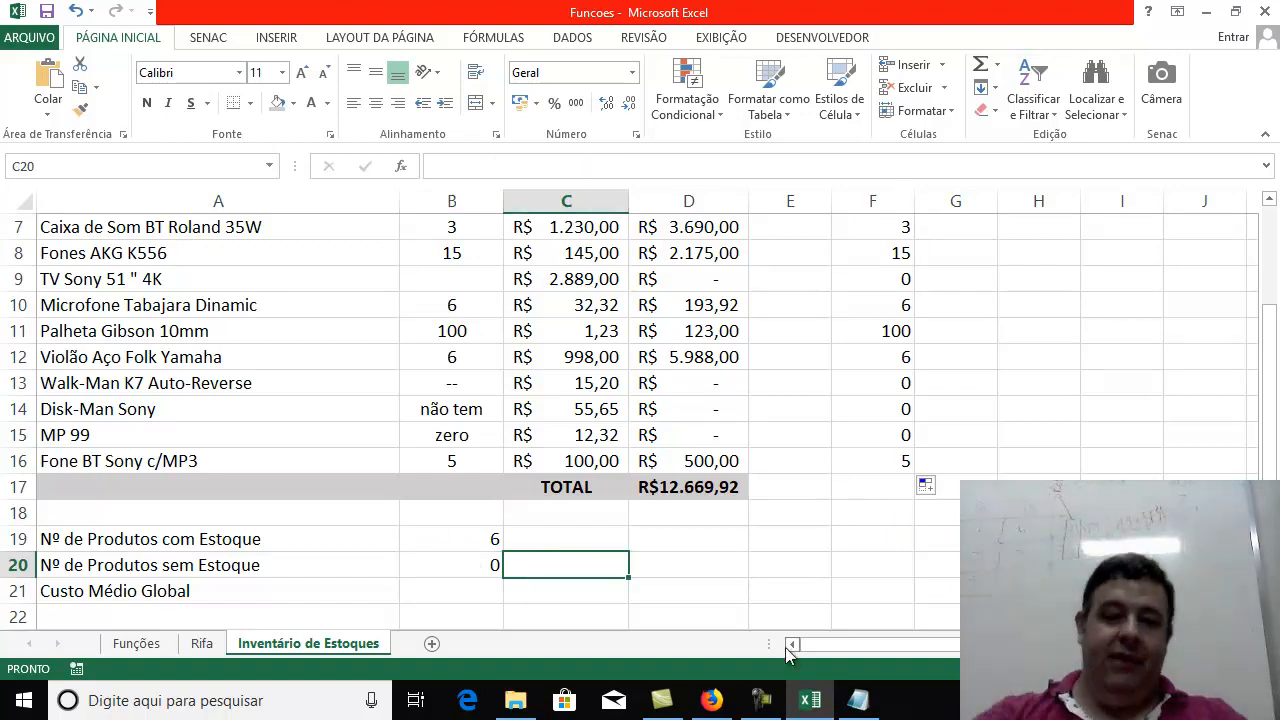
pyautogui.write('=cont')
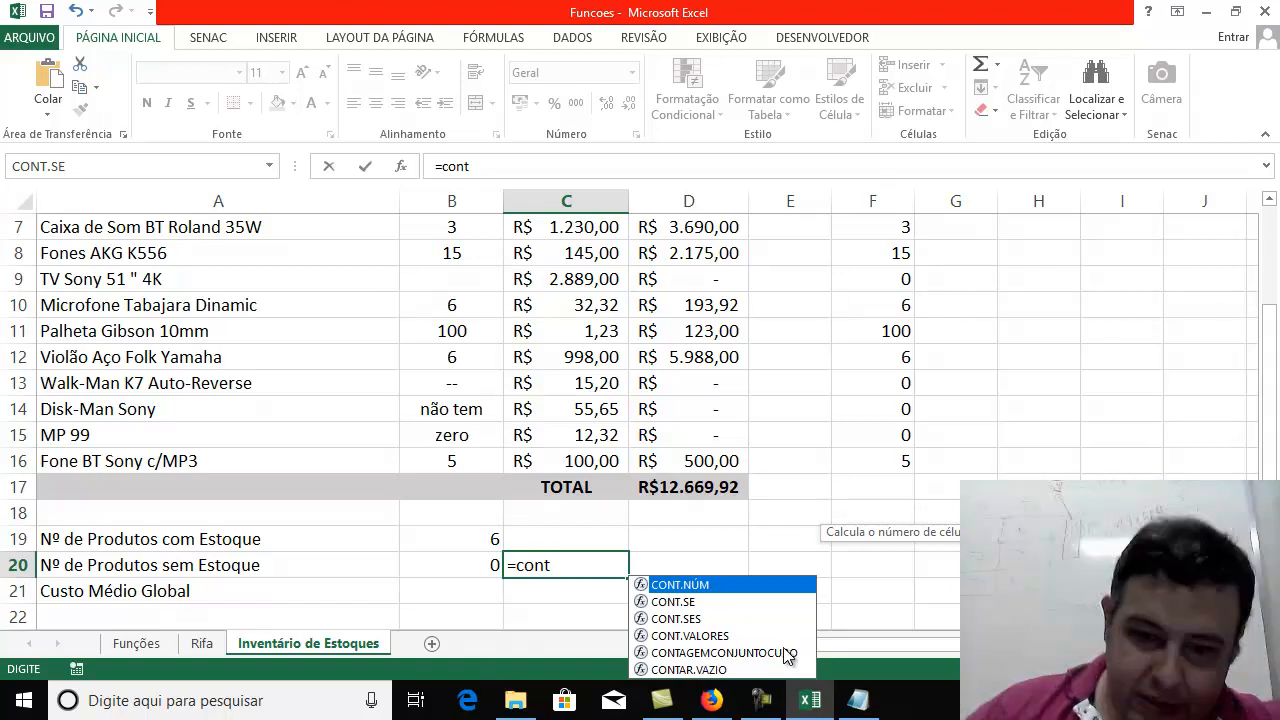
pyautogui.click(686, 603)
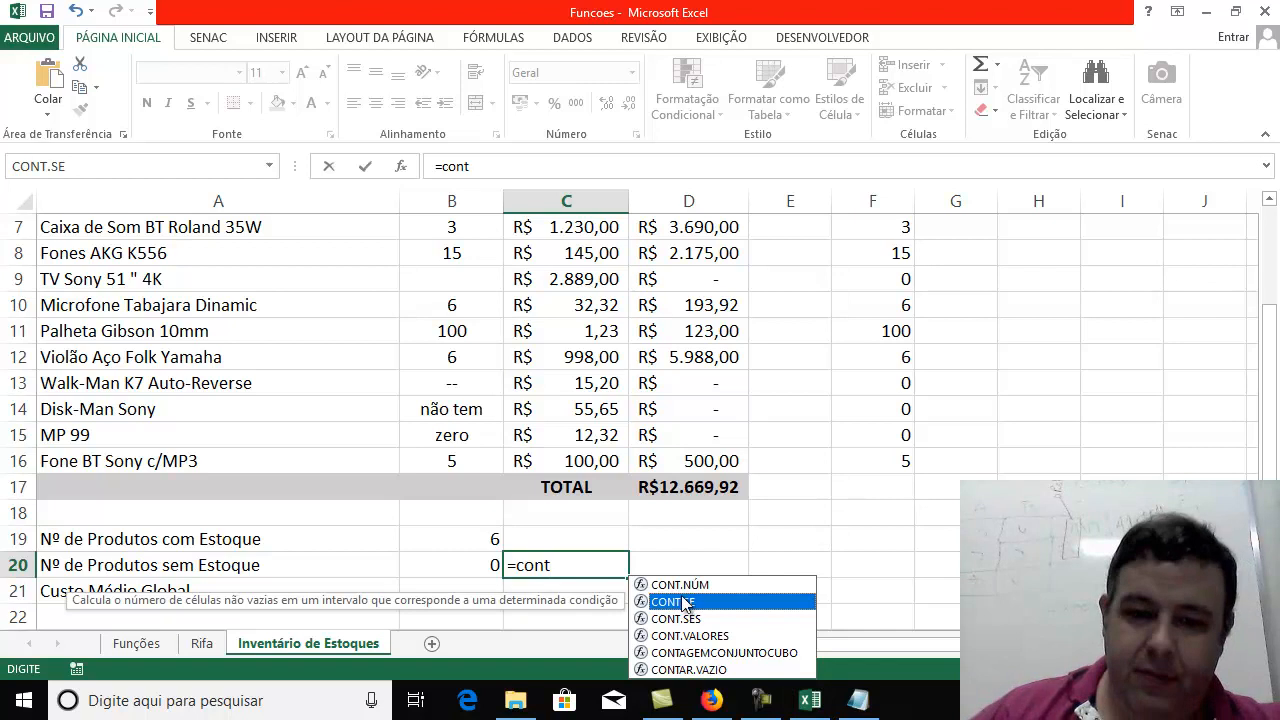
pyautogui.doubleClick(686, 603)
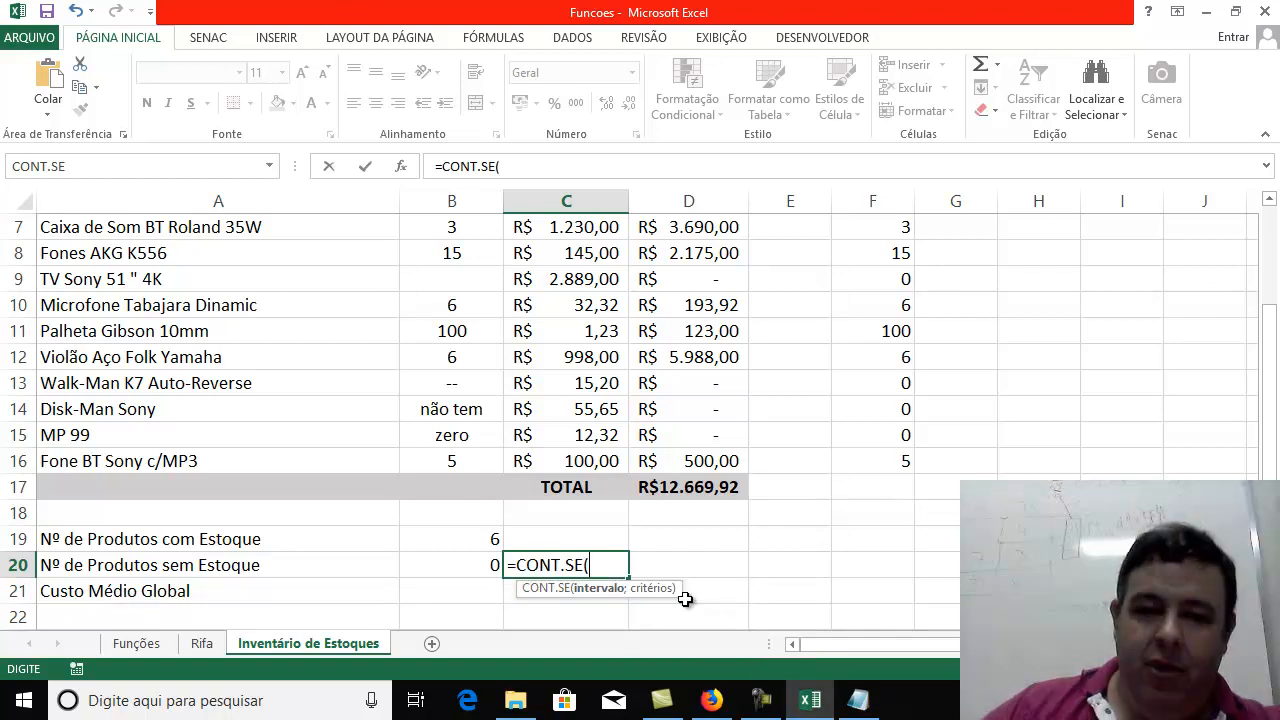
pyautogui.moveTo(457, 461); pyautogui.dragTo(458, 228)
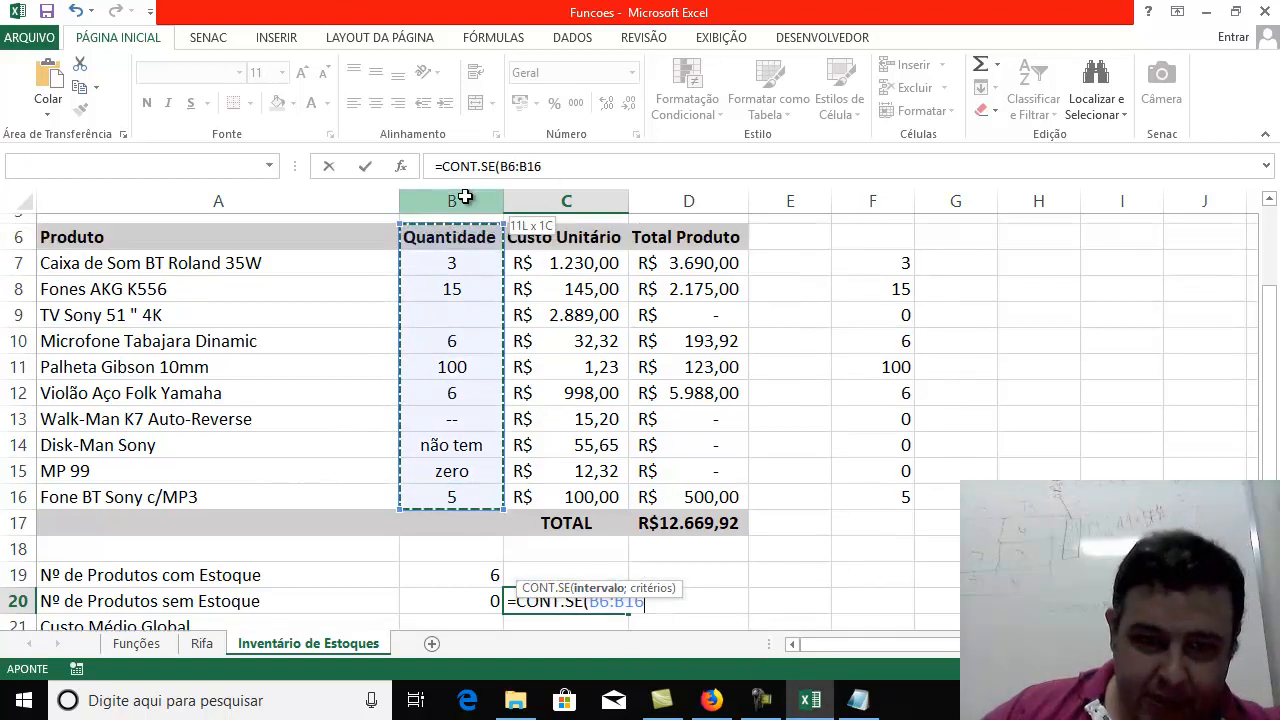
pyautogui.moveTo(457, 273); pyautogui.dragTo(452, 272)
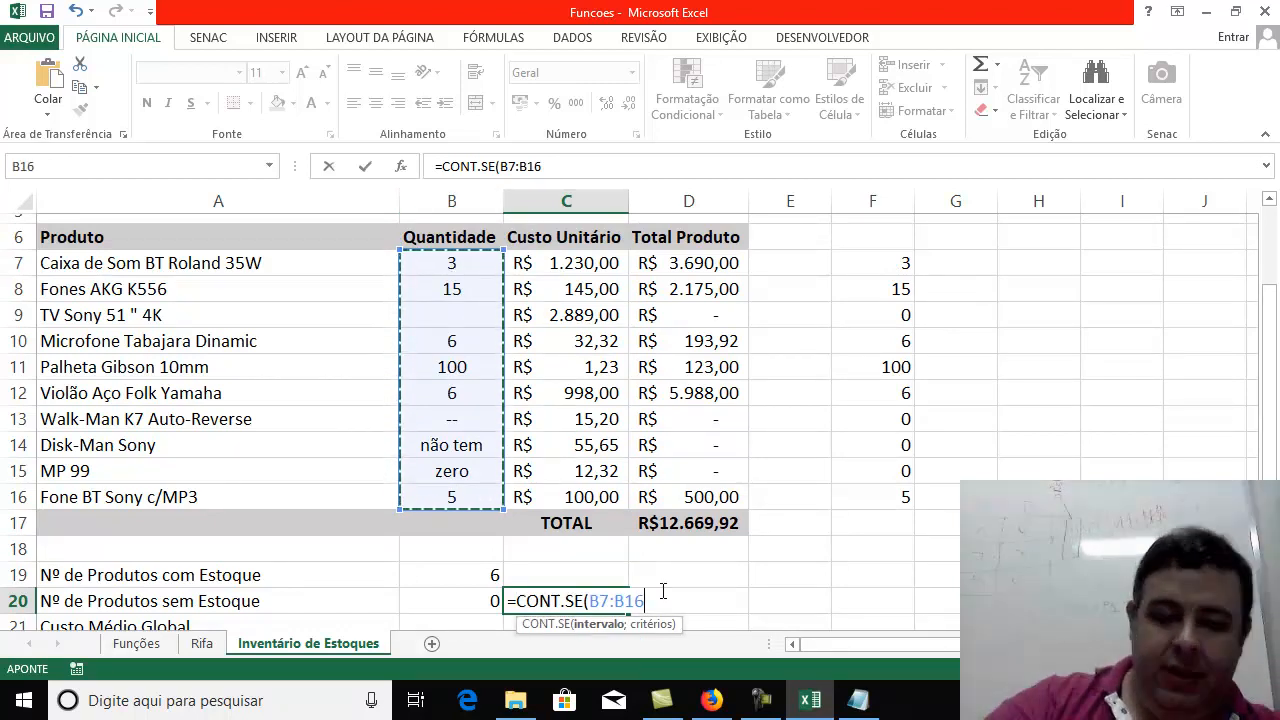
pyautogui.write(';')
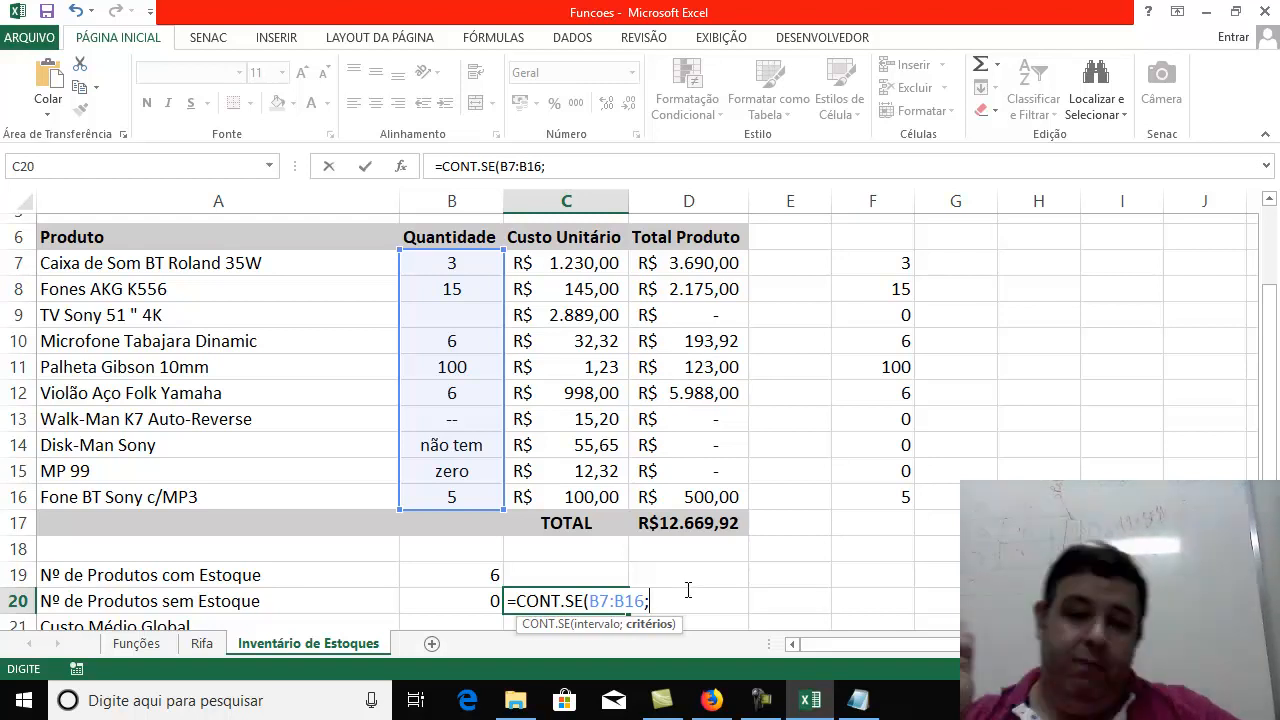
pyautogui.press('BackSpace')
pyautogui.press('BackSpace')
pyautogui.press('BackSpace')
pyautogui.press('BackSpace')
pyautogui.press('BackSpace')
pyautogui.press('BackSpace')
pyautogui.press('BackSpace')
pyautogui.press('BackSpace')
pyautogui.press('BackSpace')
pyautogui.press('BackSpace')
pyautogui.press('BackSpace')
pyautogui.press('BackSpace')
pyautogui.press('BackSpace')
pyautogui.press('BackSpace')
pyautogui.press('BackSpace')
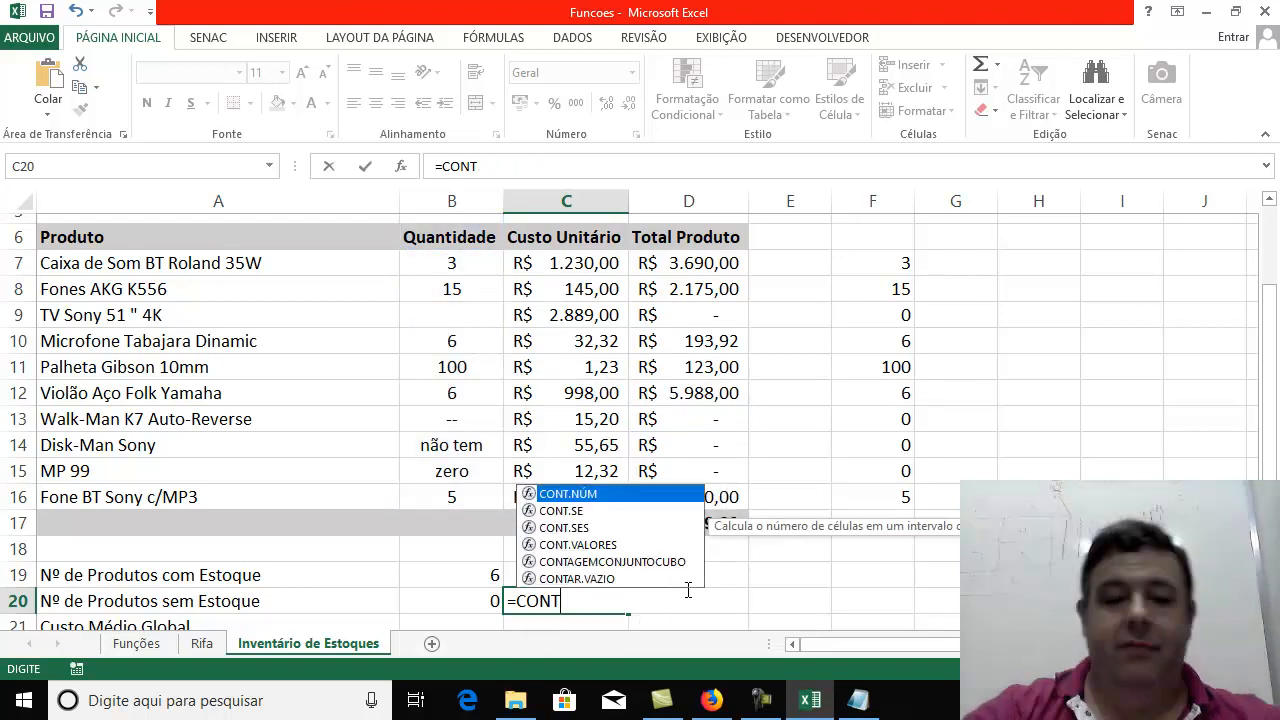
# Enter =CONT.SE(F7:F16;0) in C20 to count the products without stock from the converted quantities
pyautogui.write('cont')
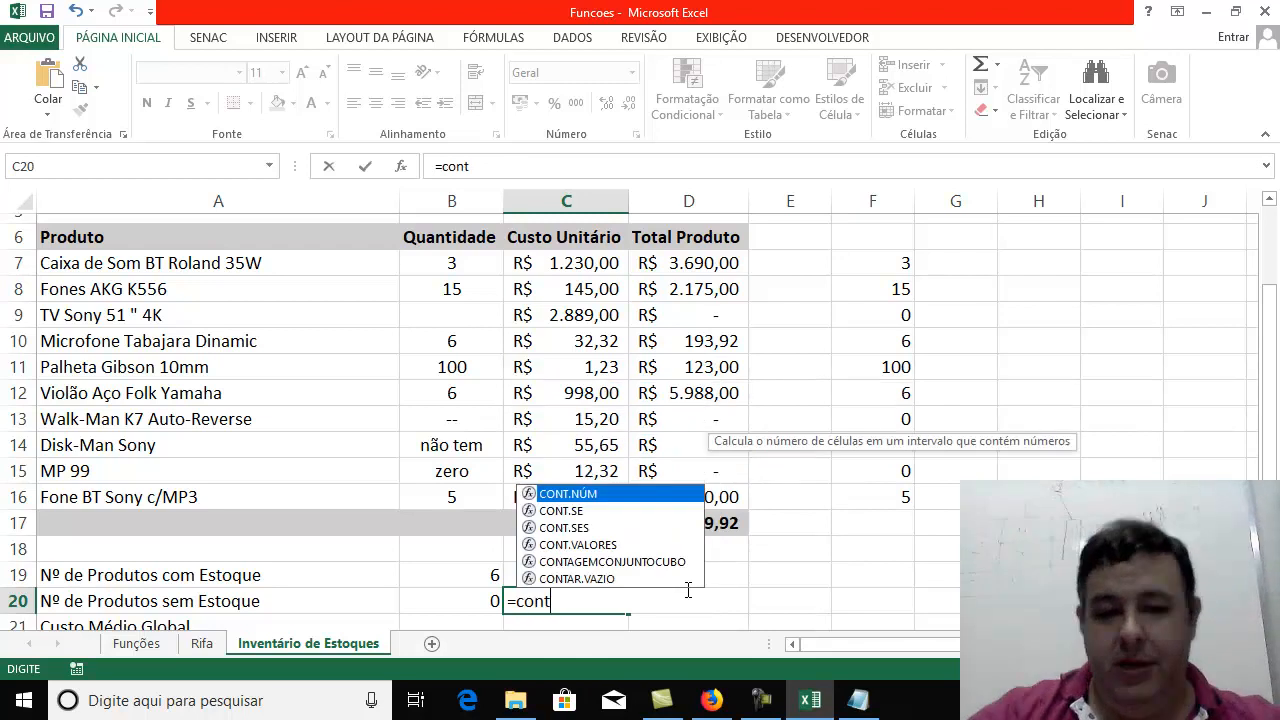
pyautogui.write('.se(')
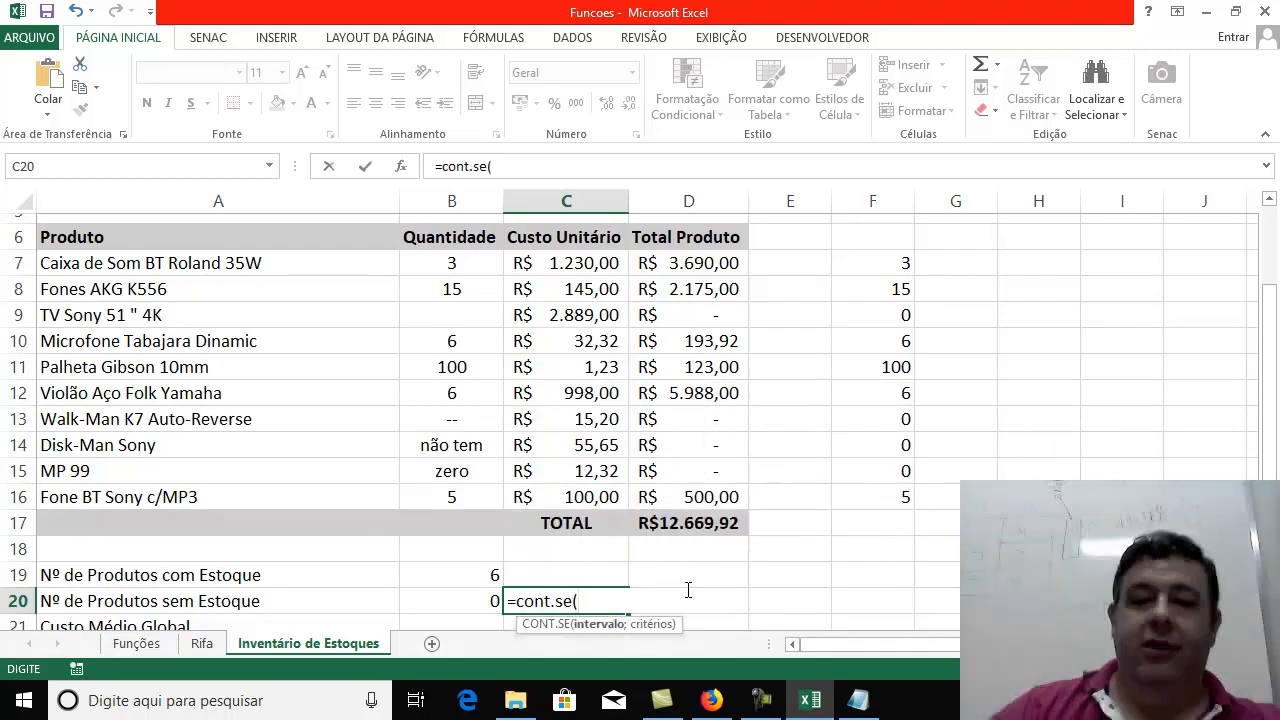
pyautogui.moveTo(880, 264); pyautogui.dragTo(884, 501)
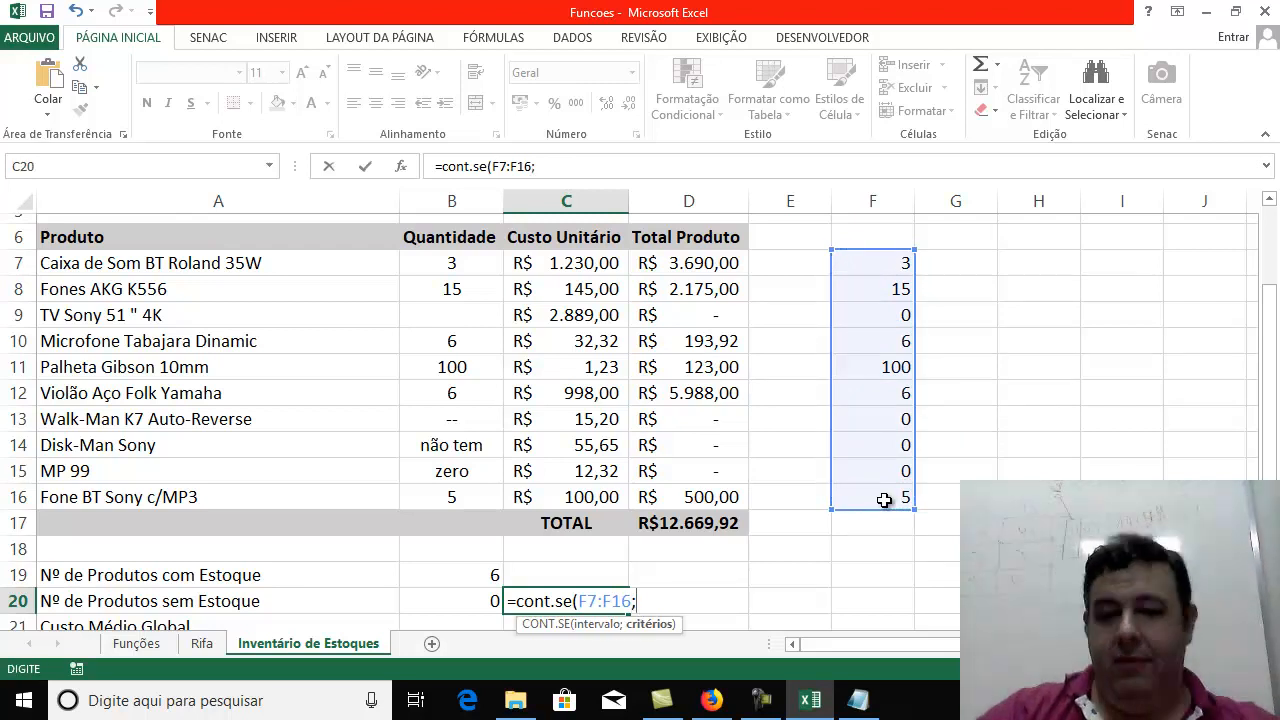
pyautogui.write(';0)')
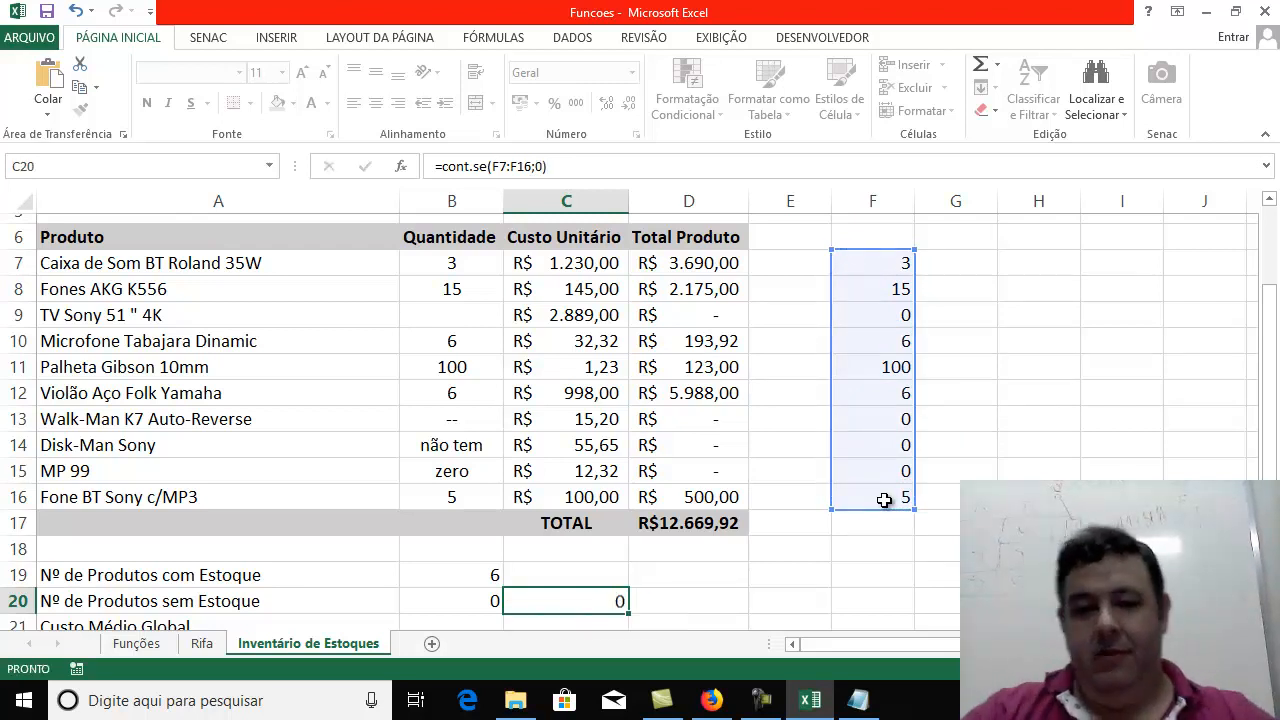
pyautogui.press('Return')
# Hide the helper column F holding the converted quantities
pyautogui.click(874, 201)
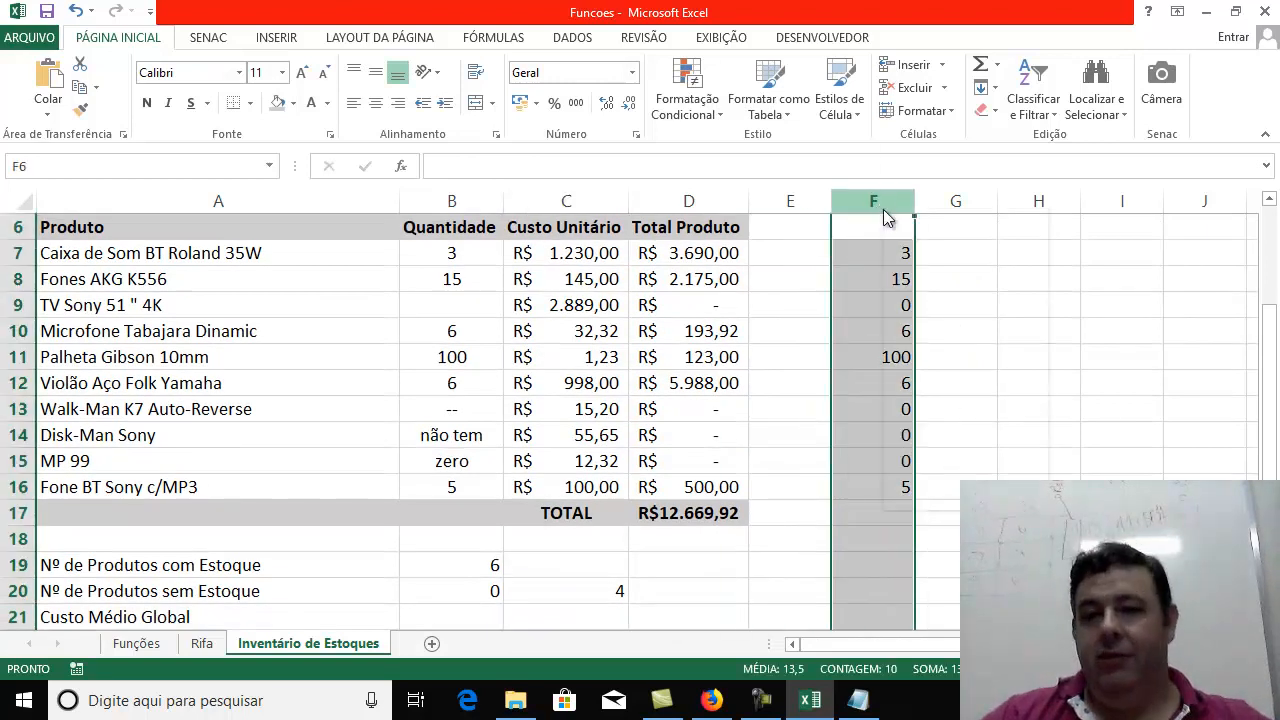
pyautogui.rightClick(880, 205)
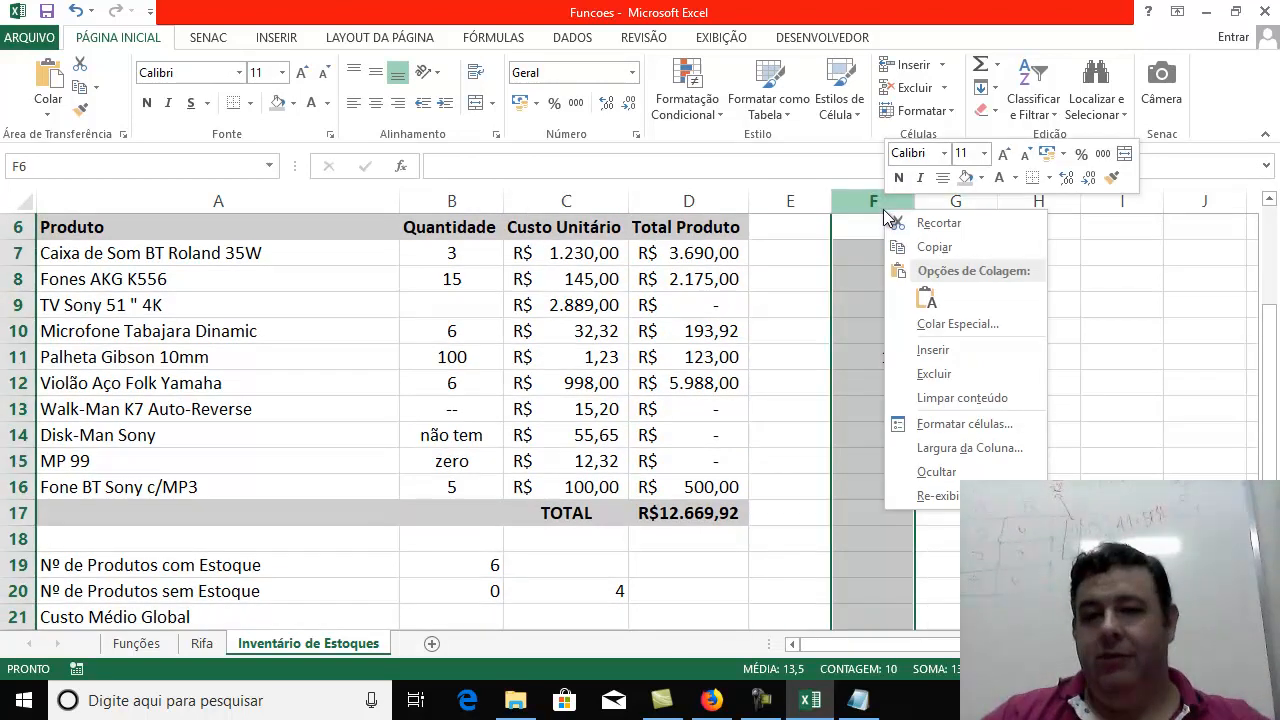
pyautogui.click(950, 476)
pyautogui.click(948, 477)
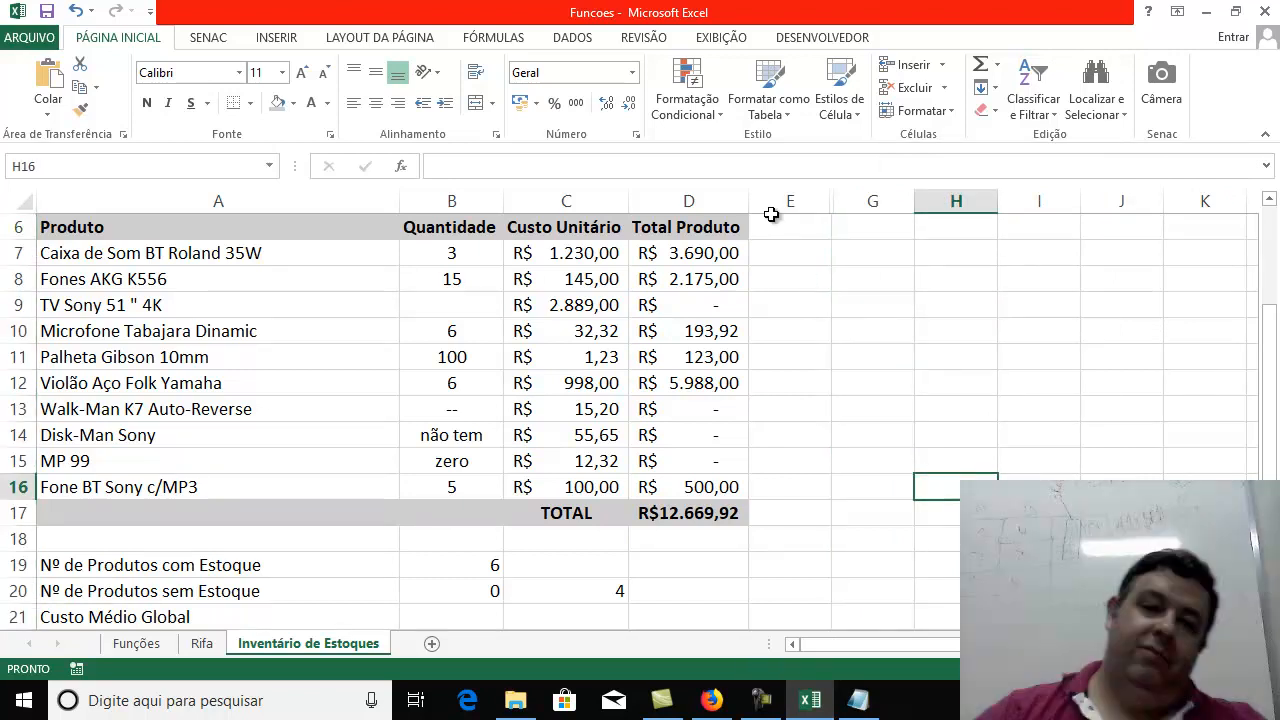
# Go through the quantities in column B from the TV Sony row to the MP 99 row
pyautogui.click(468, 310)
pyautogui.press('Down')
pyautogui.press('Down')
pyautogui.press('Down')
pyautogui.press('Down')
pyautogui.press('Down')
pyautogui.press('Down')
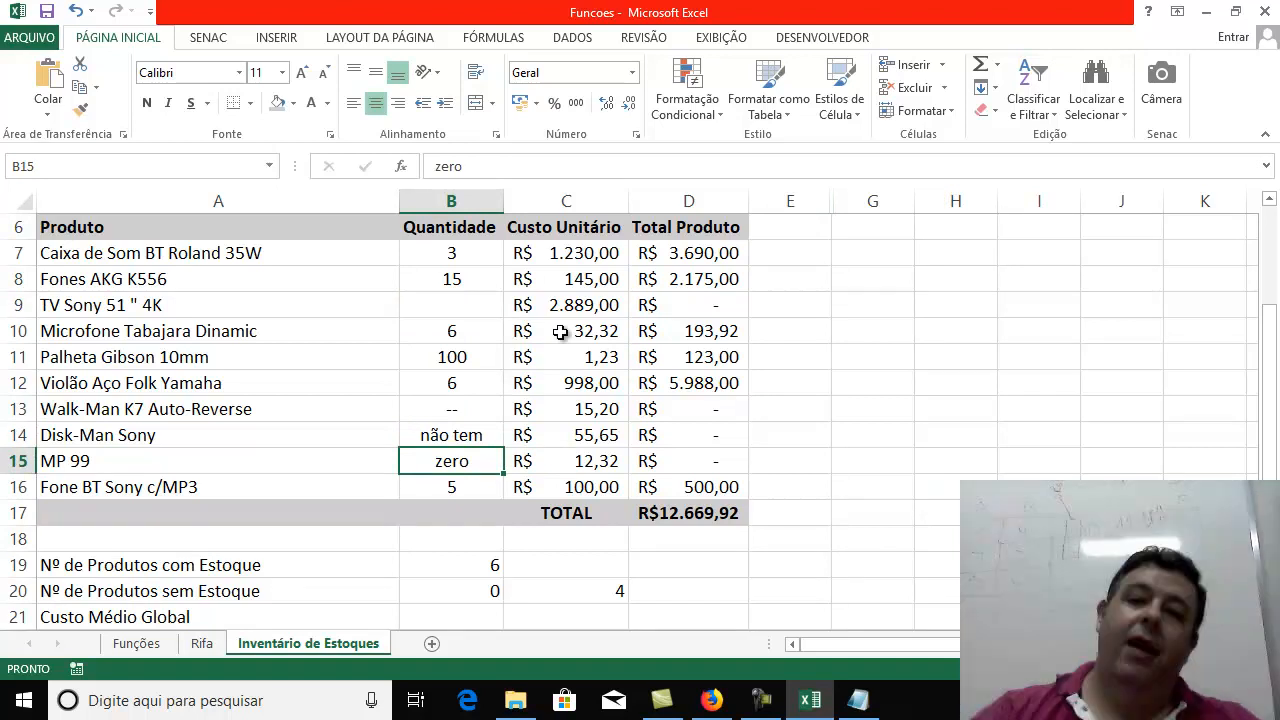
# Unhide column F between columns E and G
pyautogui.click(796, 201)
pyautogui.moveTo(796, 201); pyautogui.dragTo(872, 202)
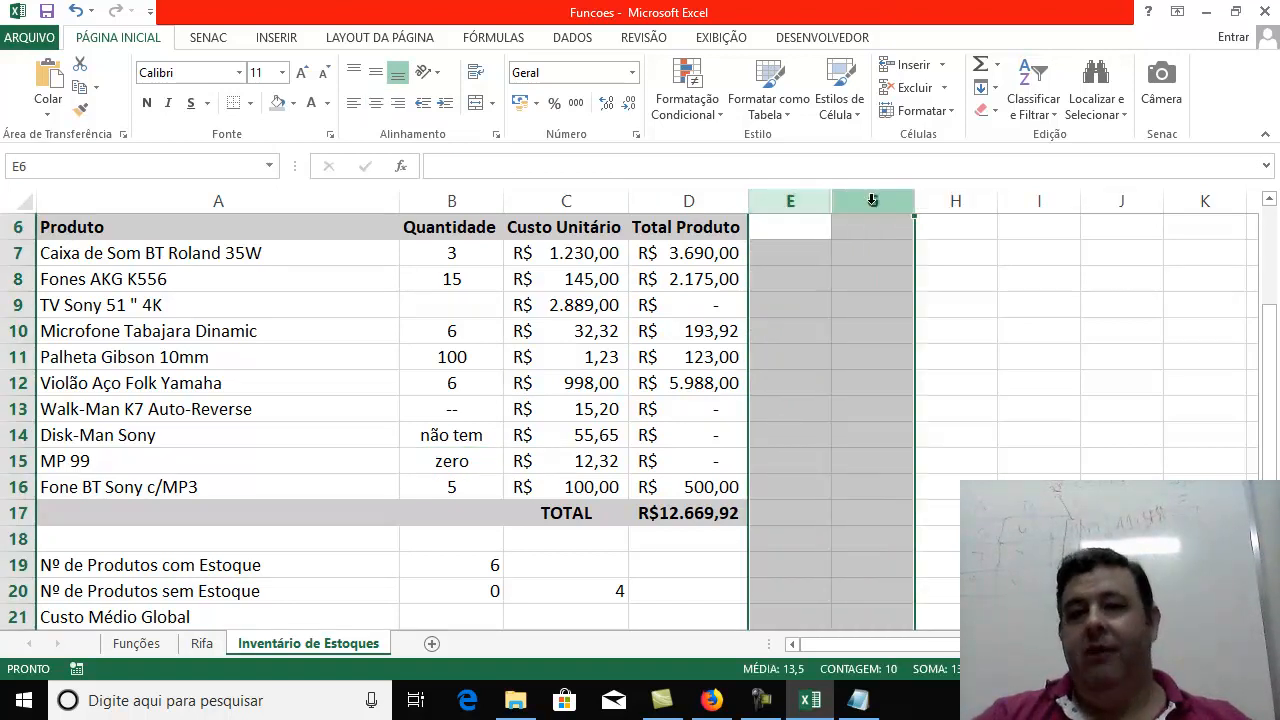
pyautogui.rightClick(868, 206)
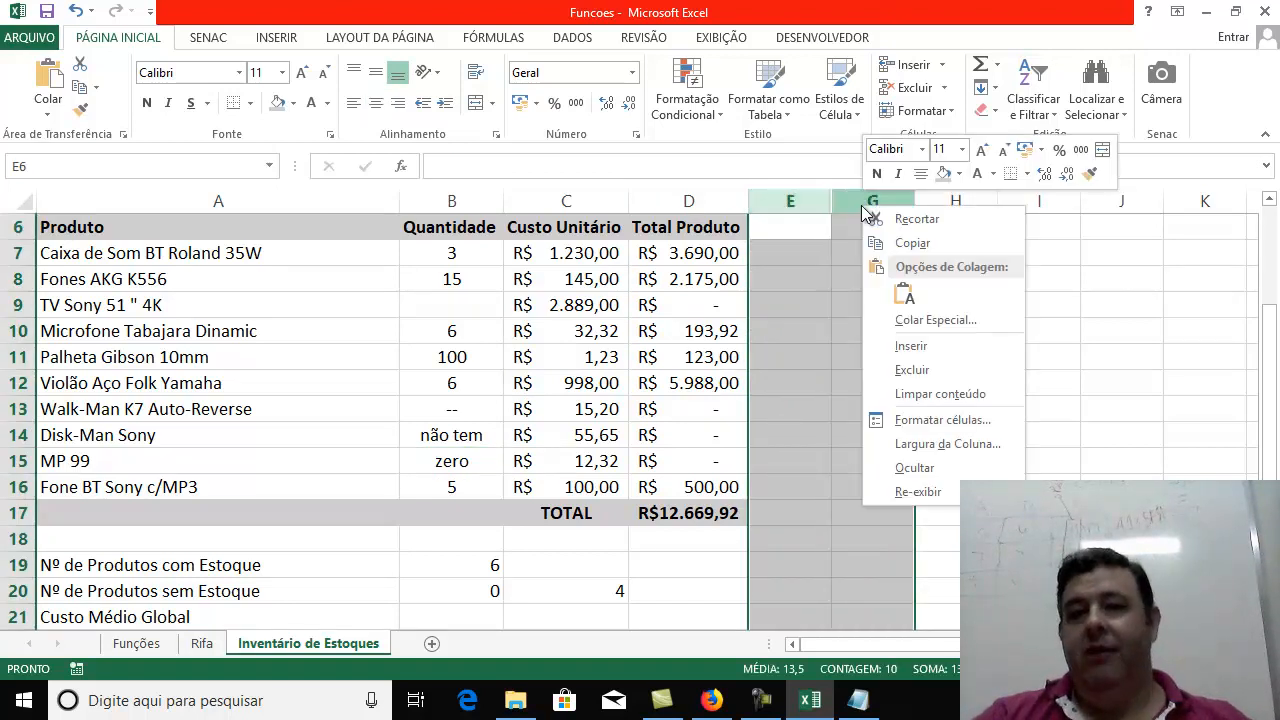
pyautogui.click(888, 492)
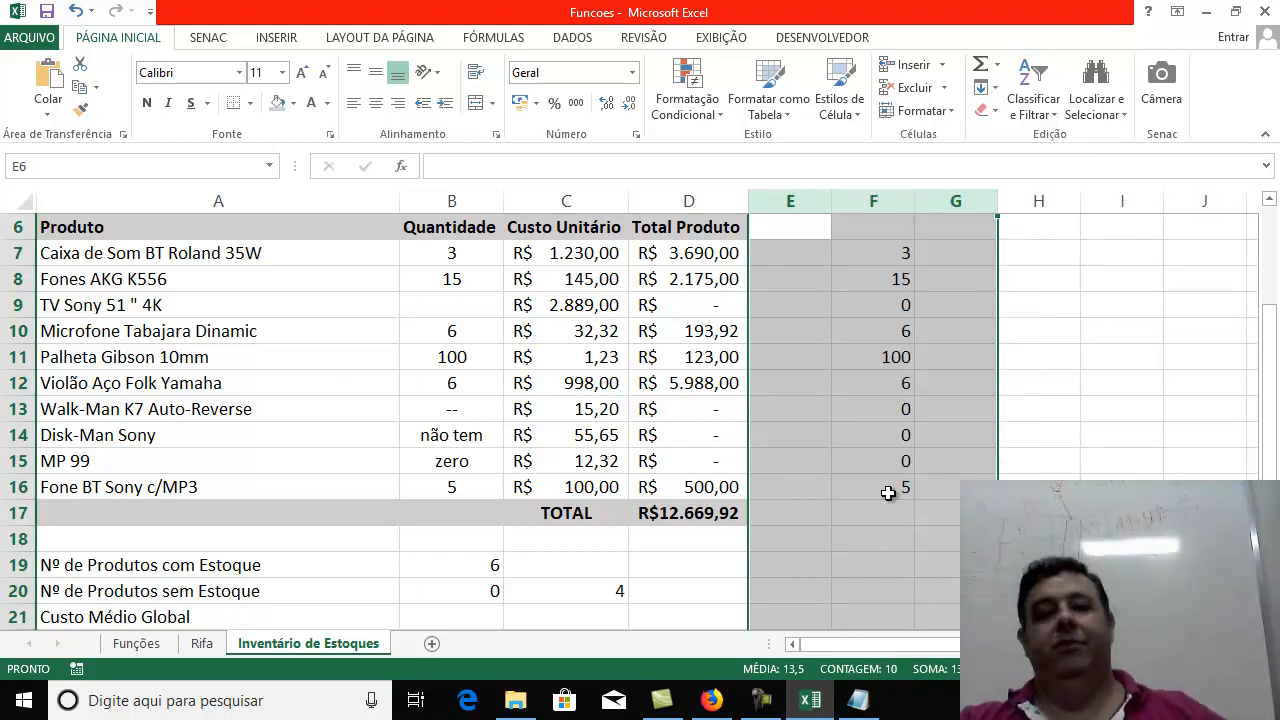
pyautogui.click(1088, 465)
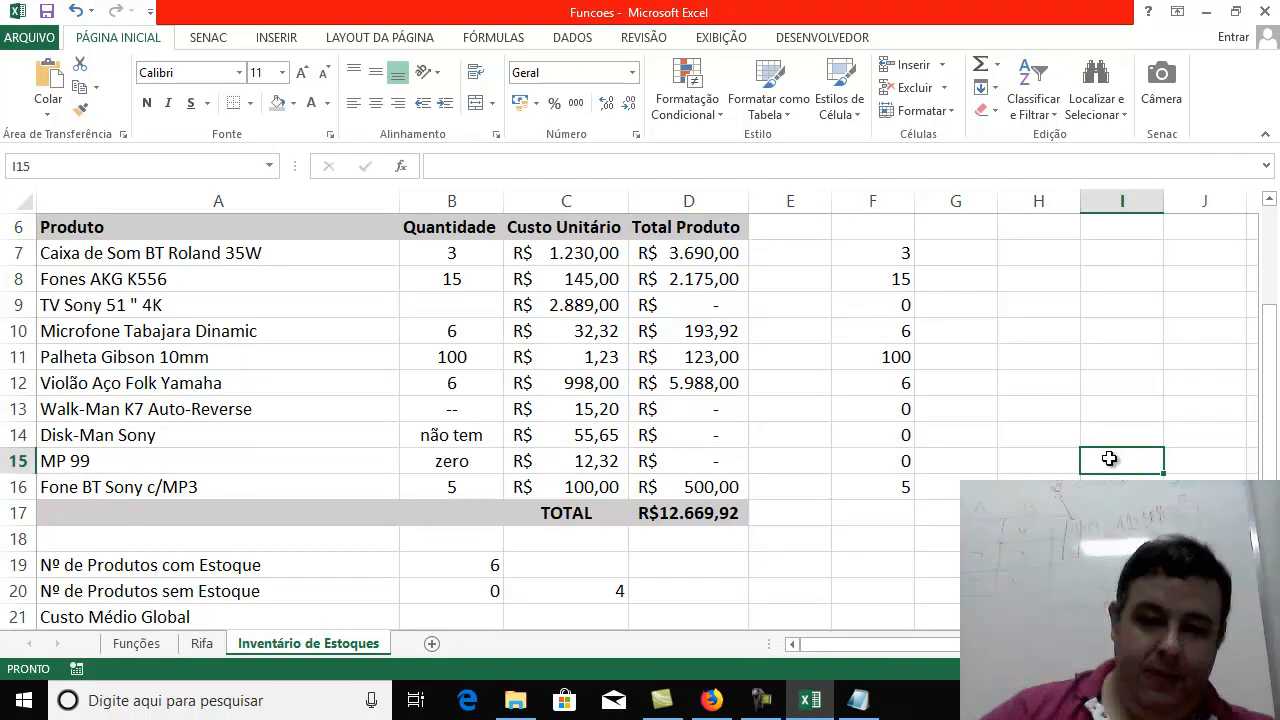
# Compare the counting formulas in B19, B20 and C20 for products with and without stock
pyautogui.click(470, 597)
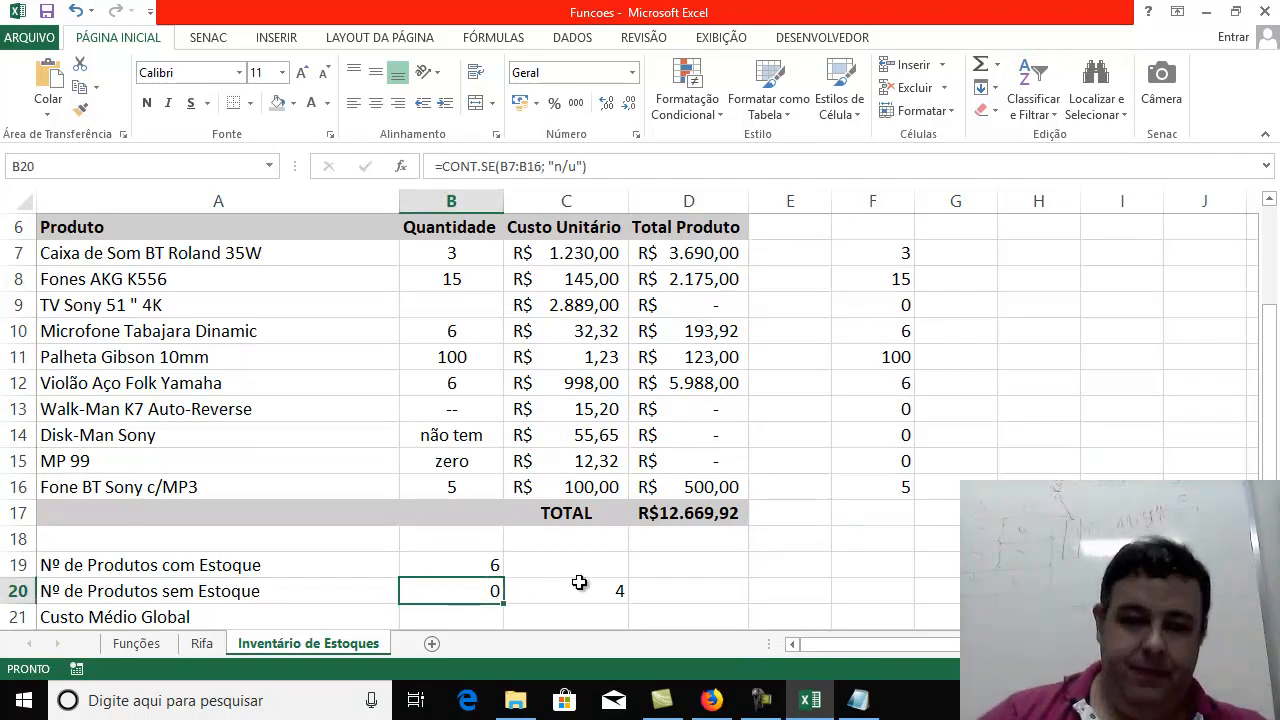
pyautogui.scroll(-1, 579, 582)
pyautogui.click(578, 514)
pyautogui.click(472, 508)
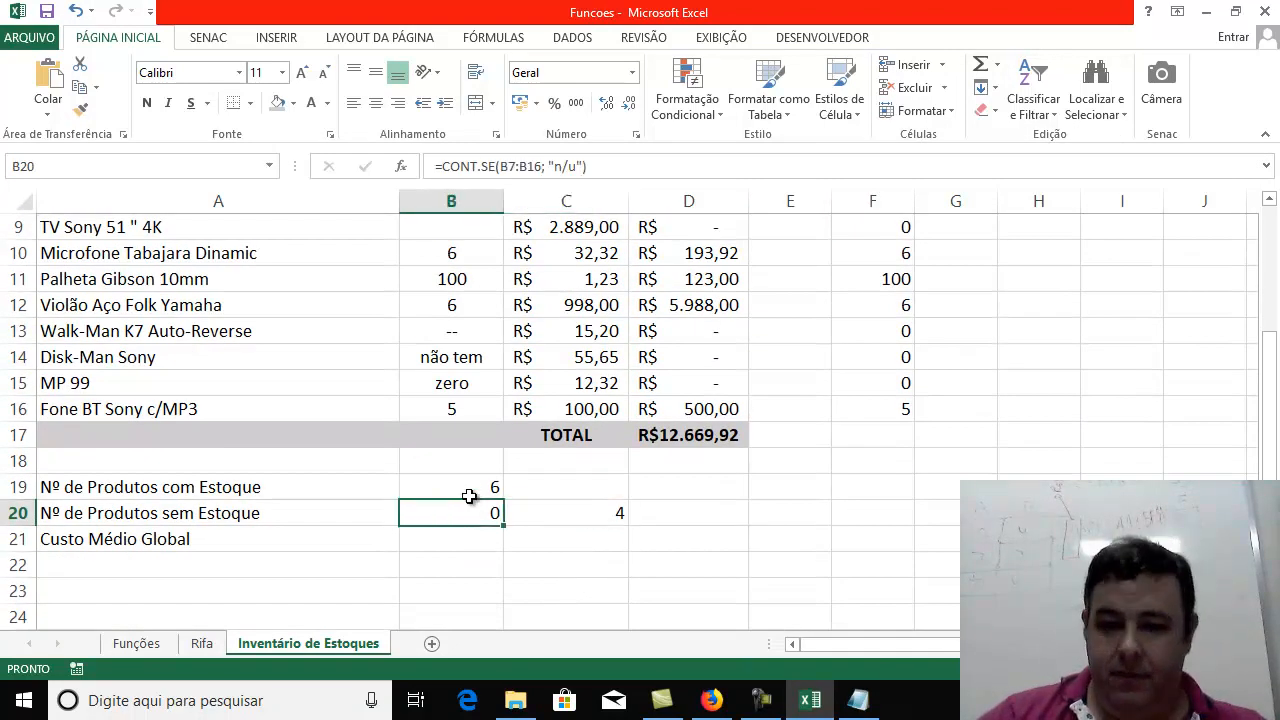
pyautogui.click(469, 490)
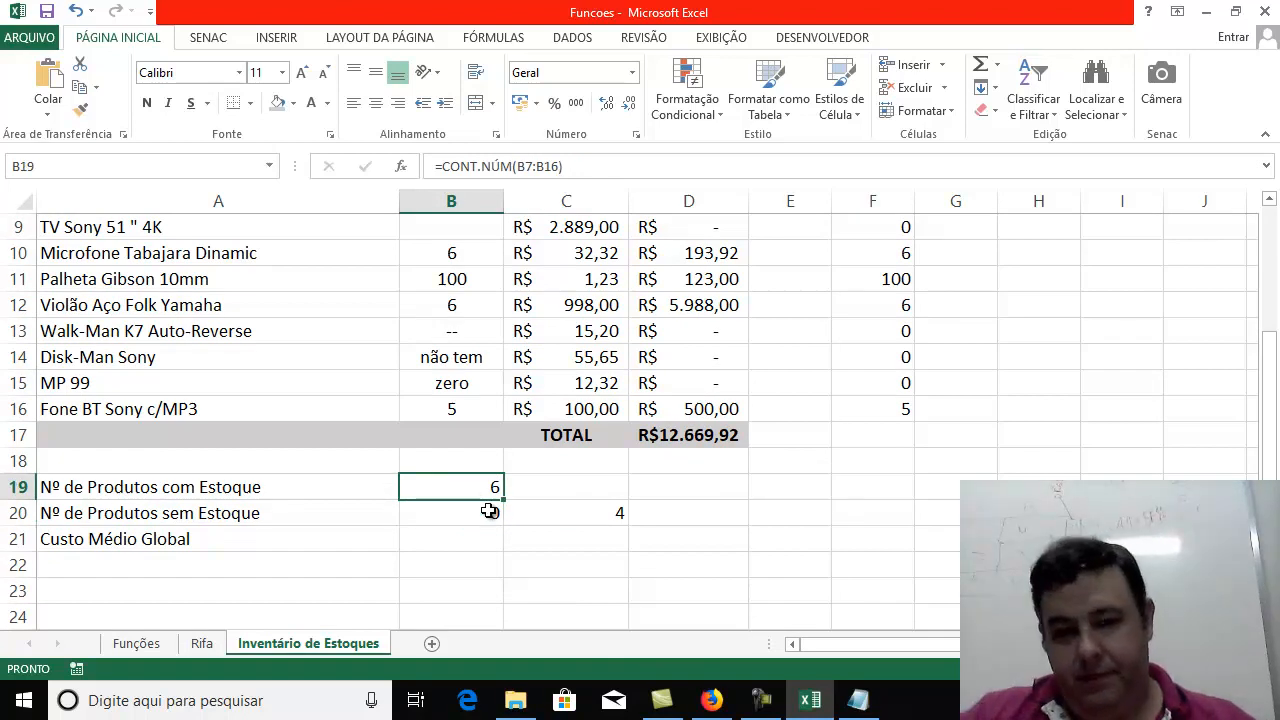
pyautogui.click(507, 516)
pyautogui.click(492, 511)
pyautogui.click(489, 488)
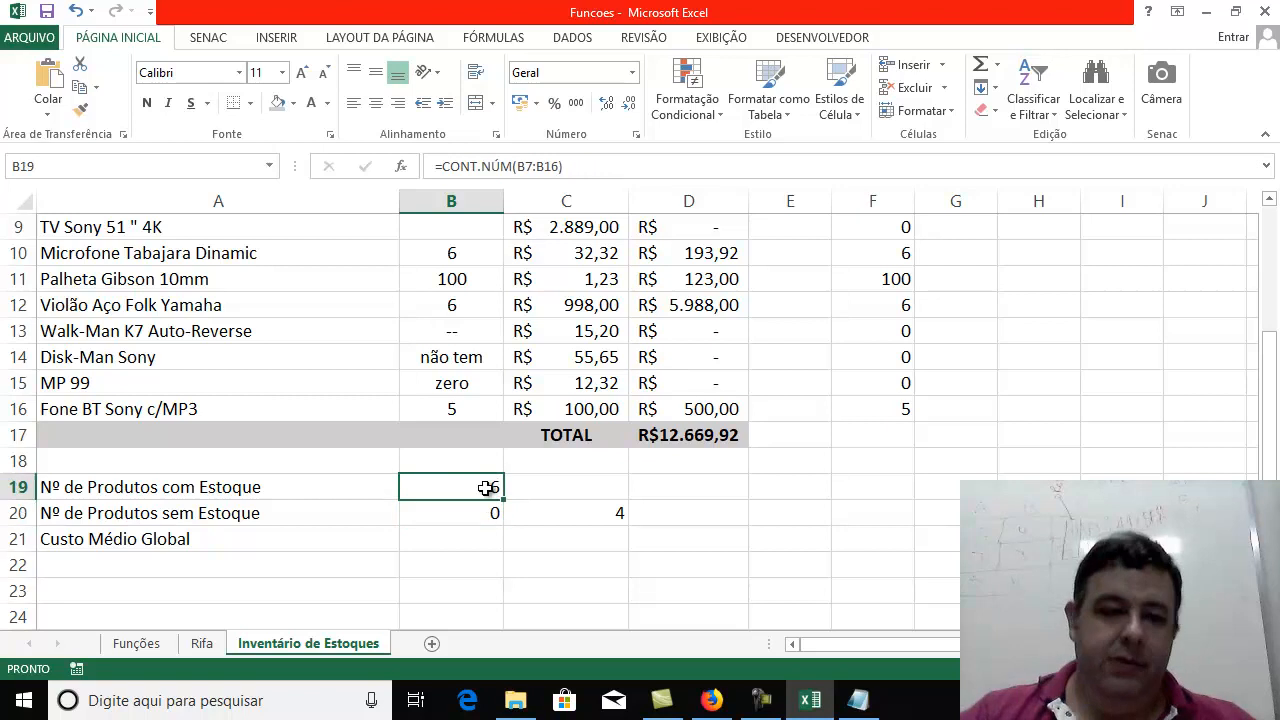
pyautogui.click(478, 512)
pyautogui.click(555, 503)
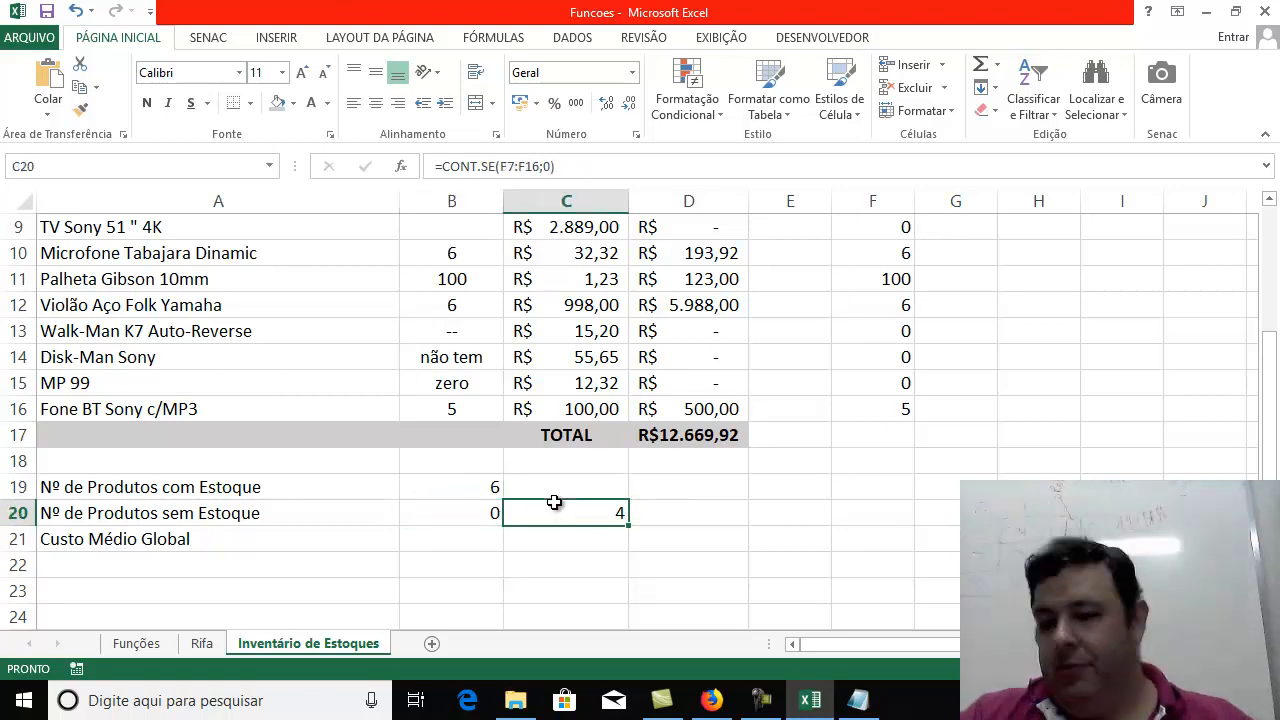
pyautogui.click(759, 703)
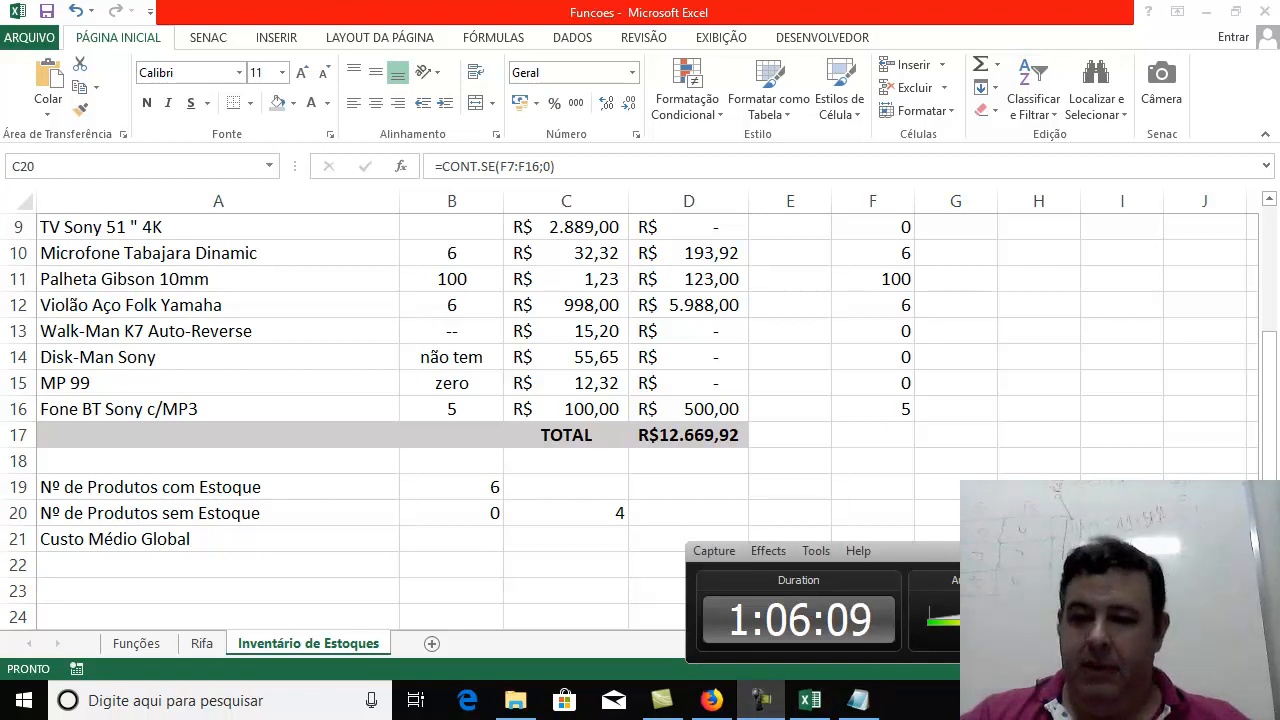